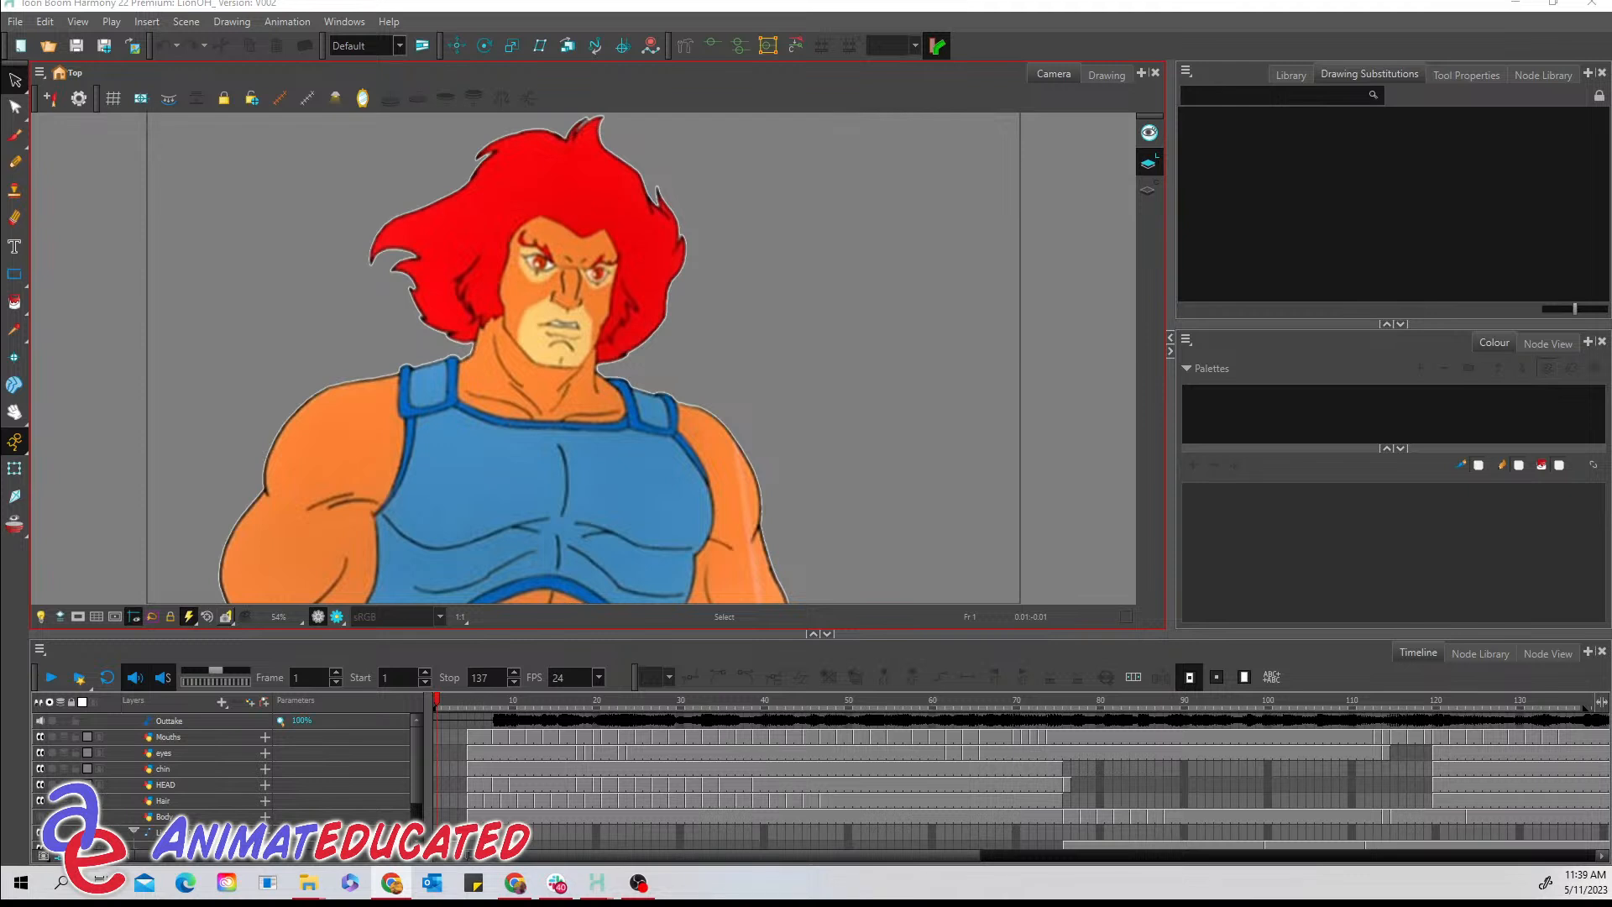
# - Examine the reference images shown at frame 3 and frame 190 of the timeline
pyautogui.click(446, 702)
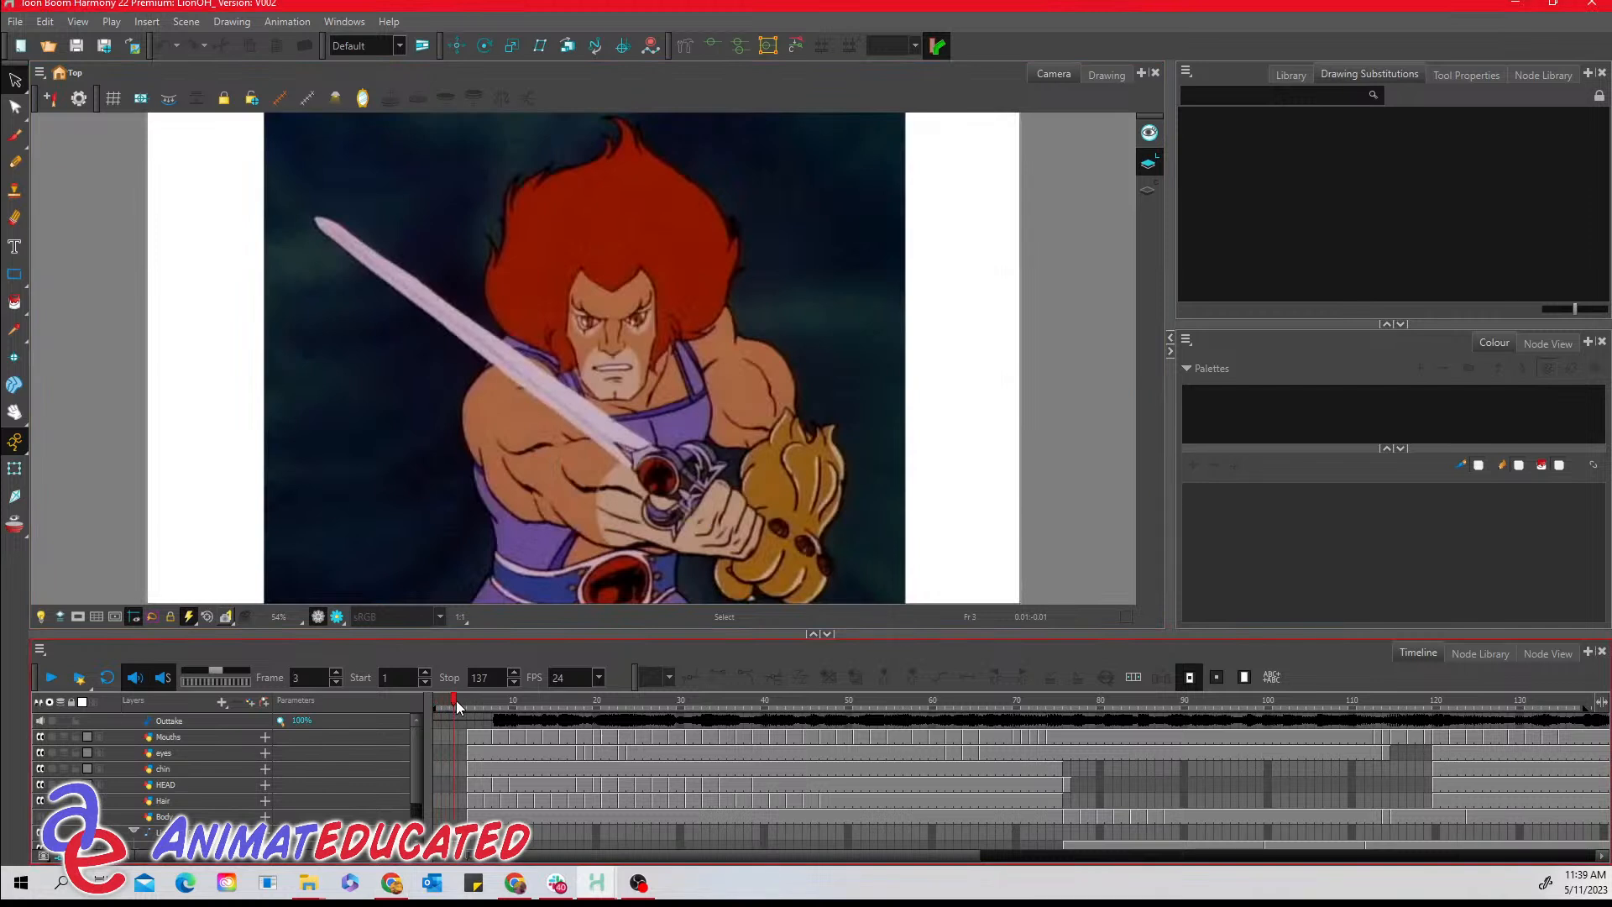
pyautogui.moveTo(964, 858); pyautogui.dragTo(1287, 867)
pyautogui.click(1209, 710)
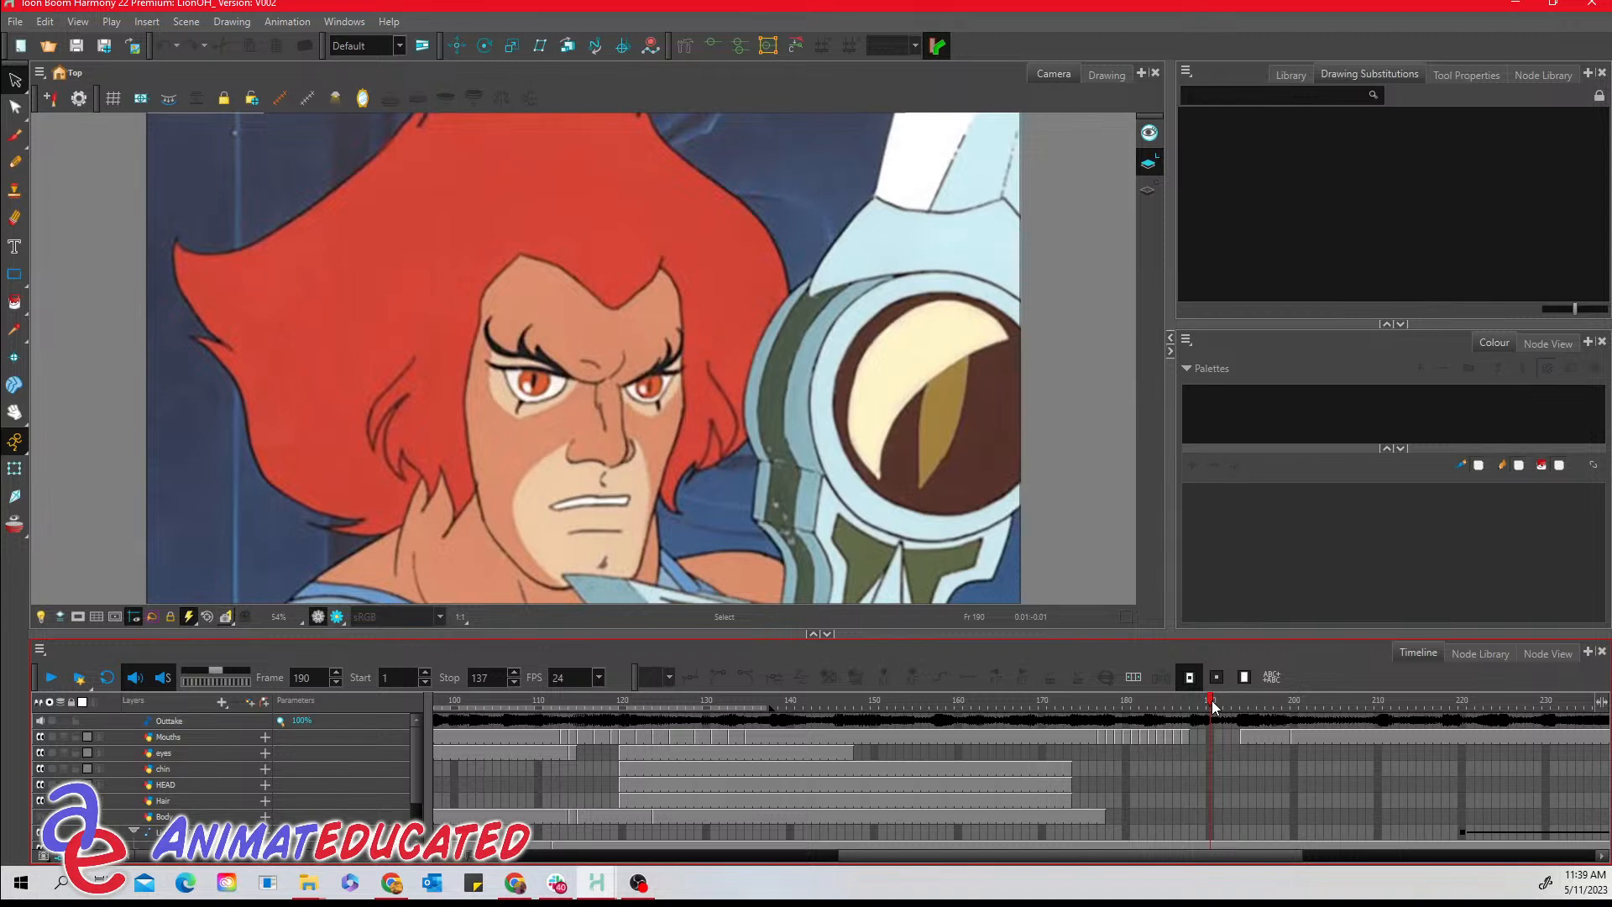
pyautogui.moveTo(1169, 855); pyautogui.dragTo(818, 860)
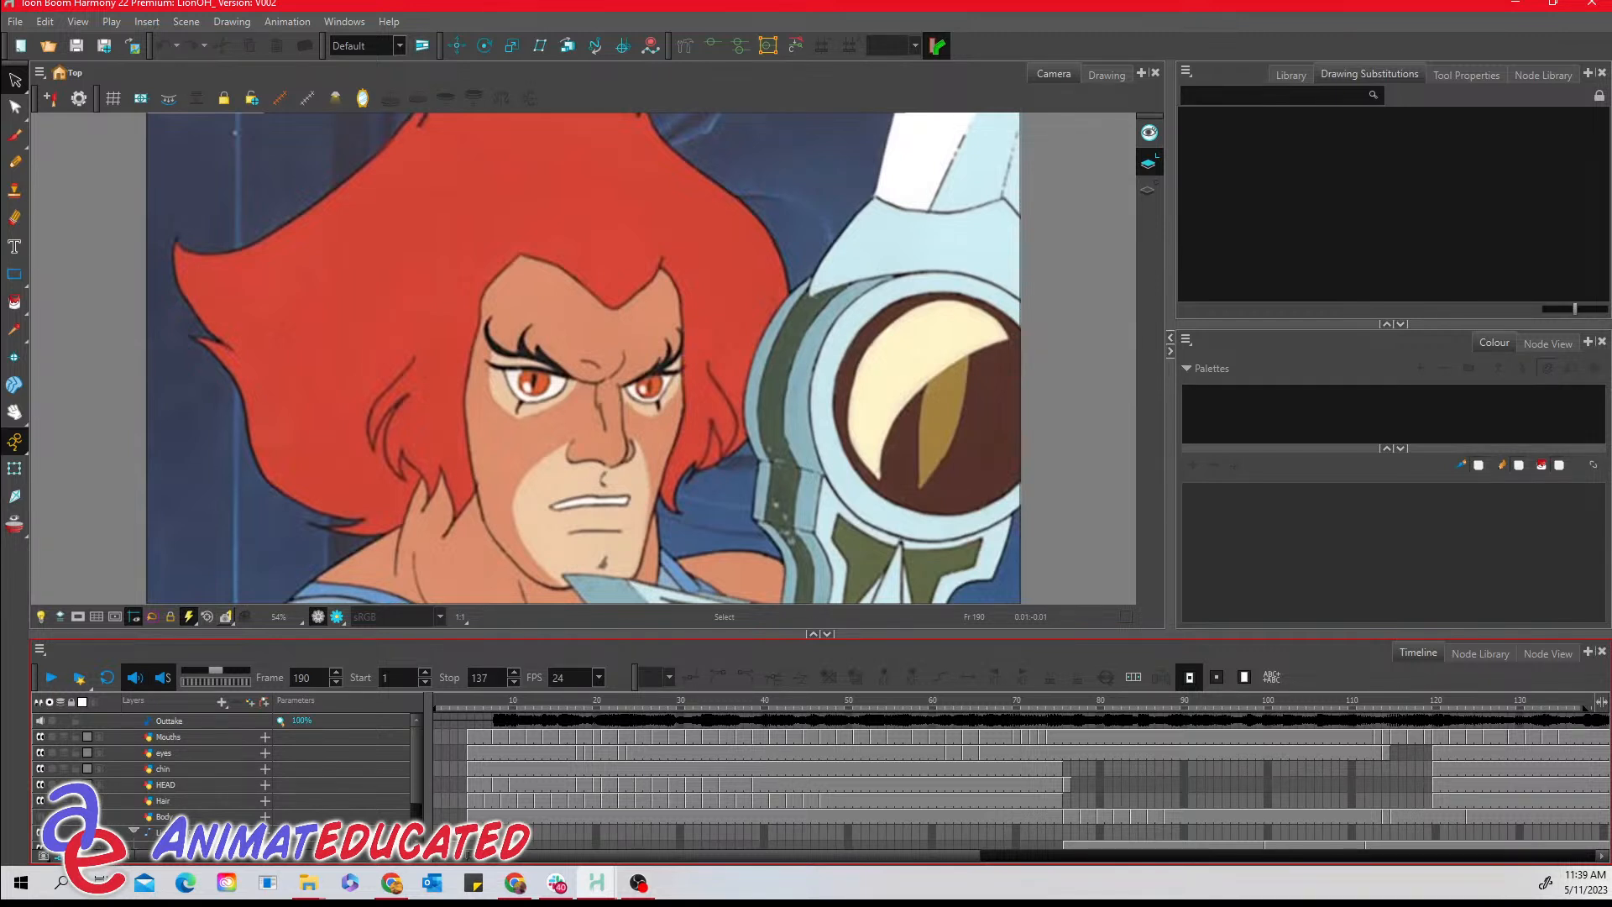
# - Turn on looping and play the scene through, stopping it at about frame 136
pyautogui.hotkey('alt', 'Tab')
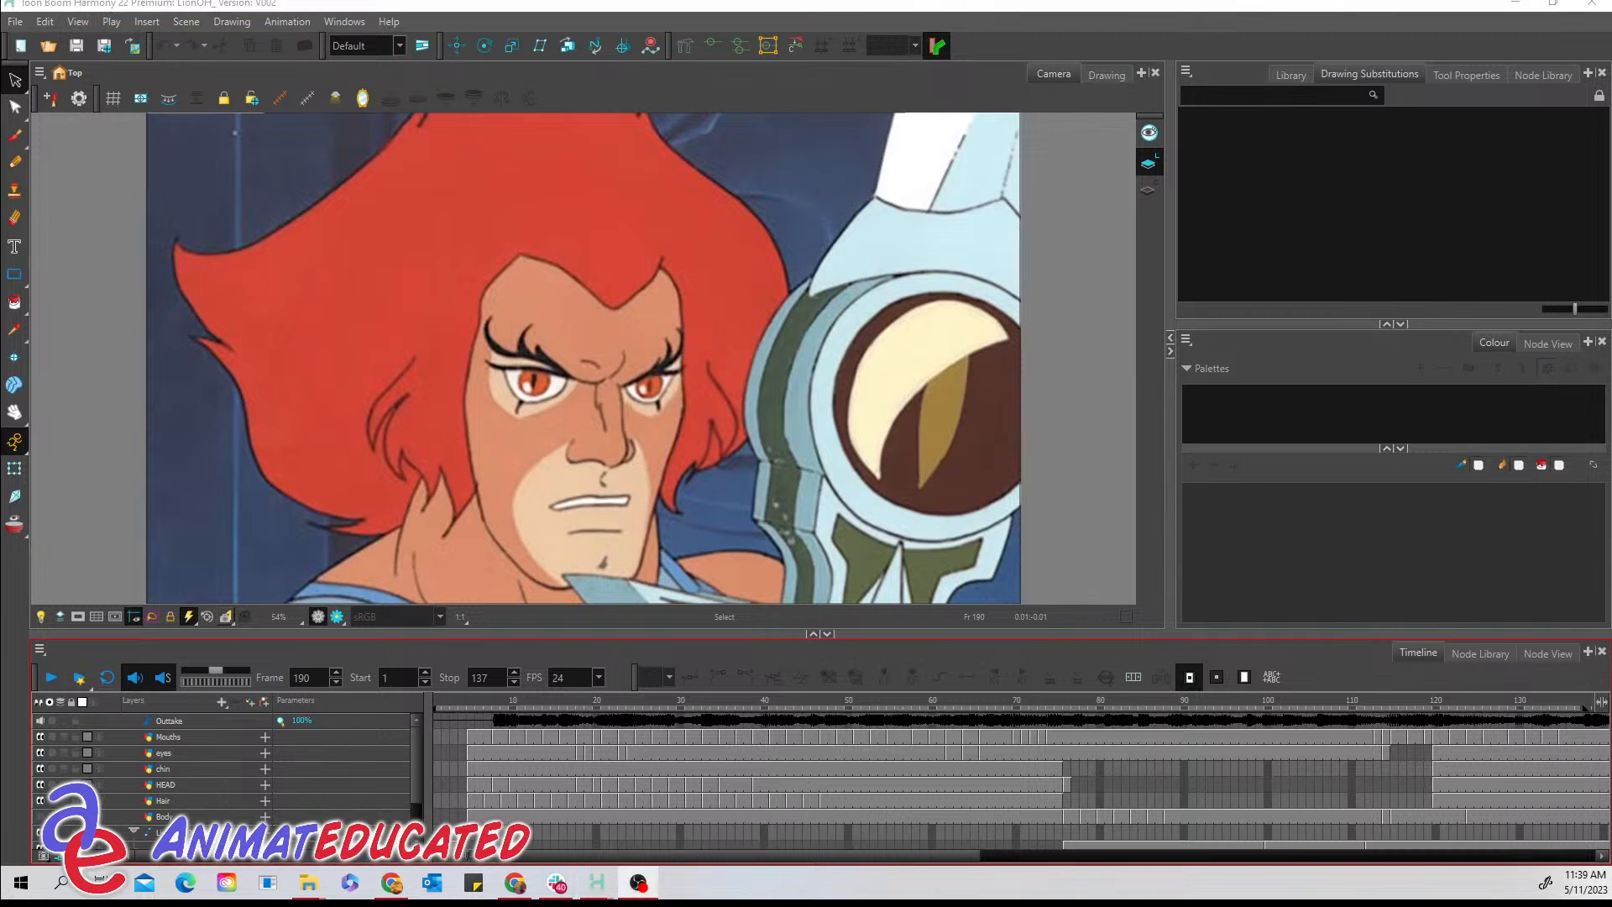
pyautogui.click(99, 674)
pyautogui.click(51, 676)
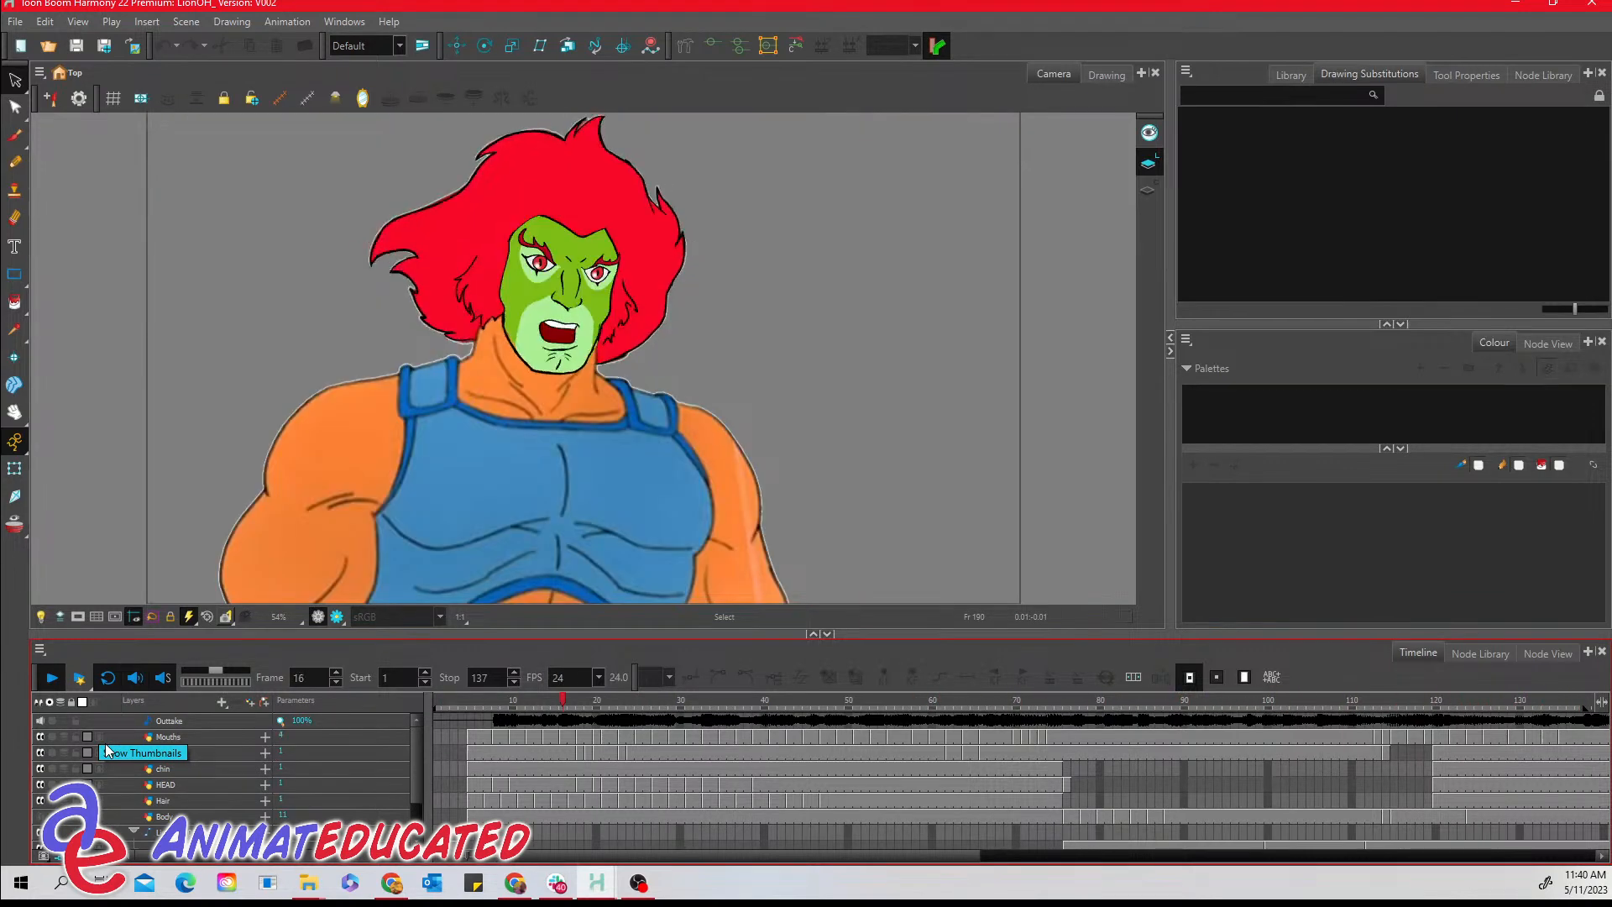
pyautogui.click(57, 677)
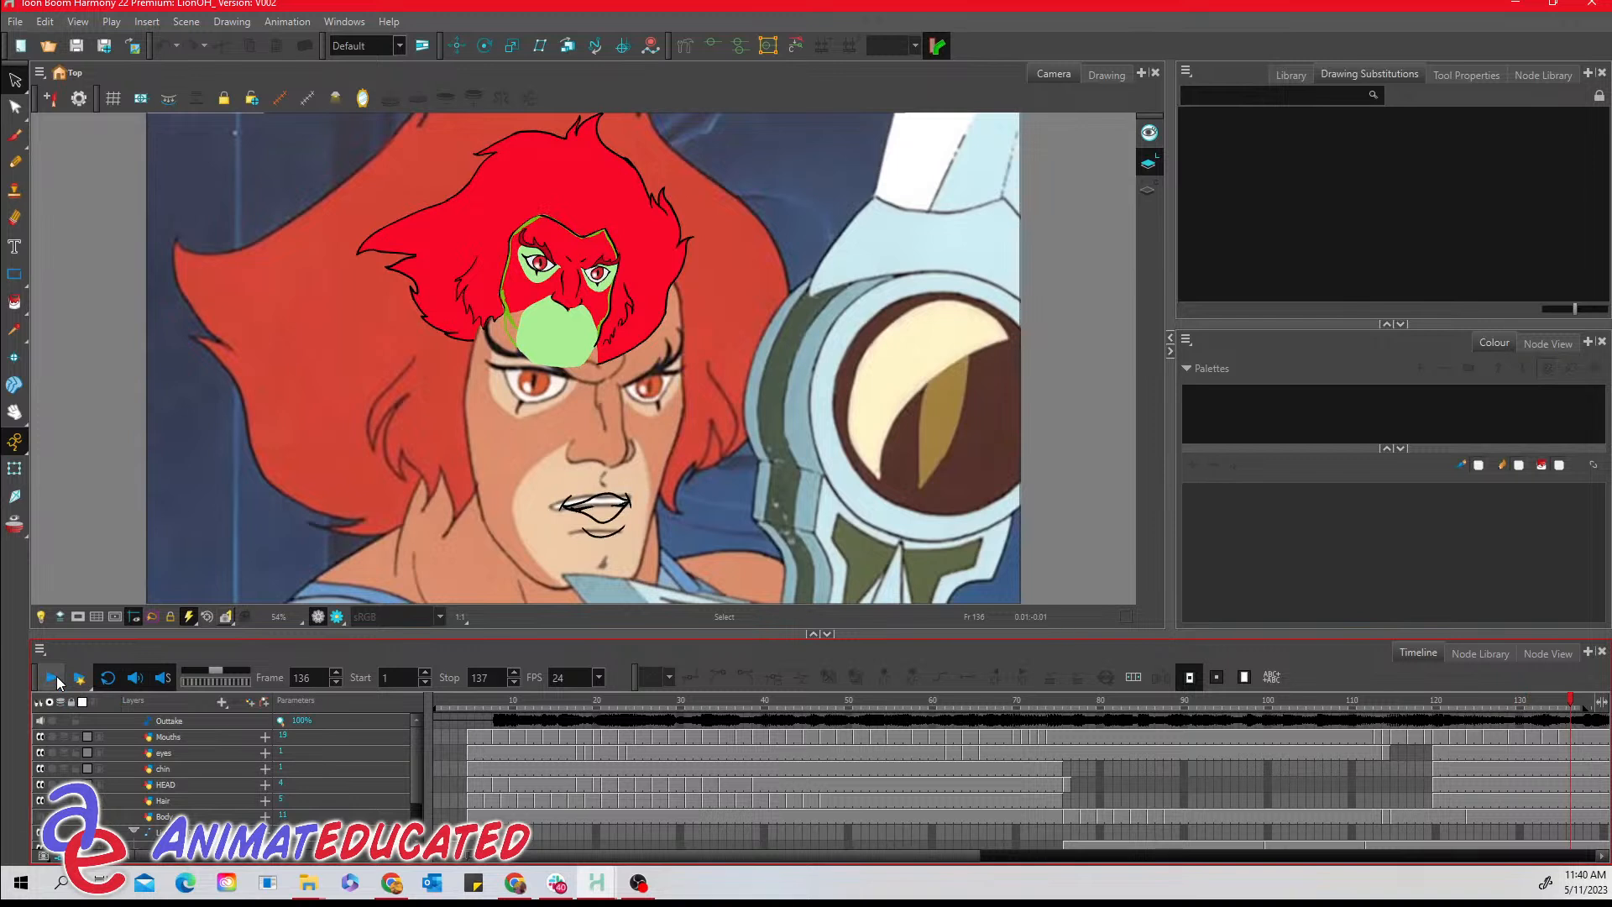
# - Go to frame 8 and hide and reshow the Mouths, eyes and chin layers to inspect what each contains
pyautogui.click(454, 702)
pyautogui.moveTo(455, 702); pyautogui.dragTo(496, 704)
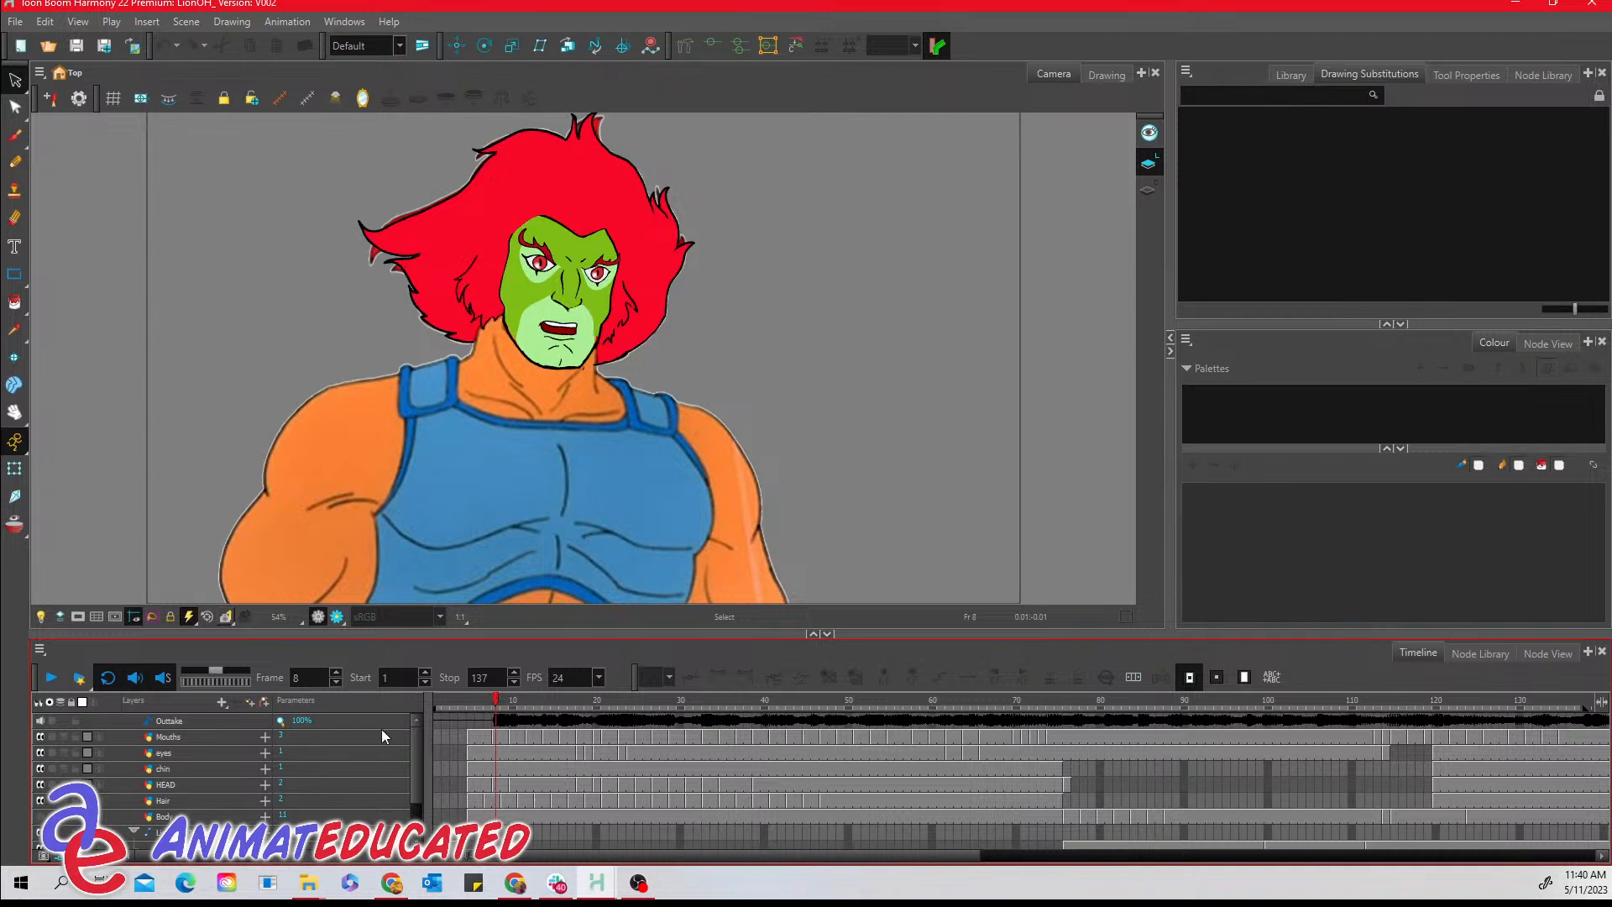
pyautogui.click(40, 737)
pyautogui.click(40, 737)
pyautogui.click(40, 752)
pyautogui.click(40, 752)
pyautogui.click(40, 770)
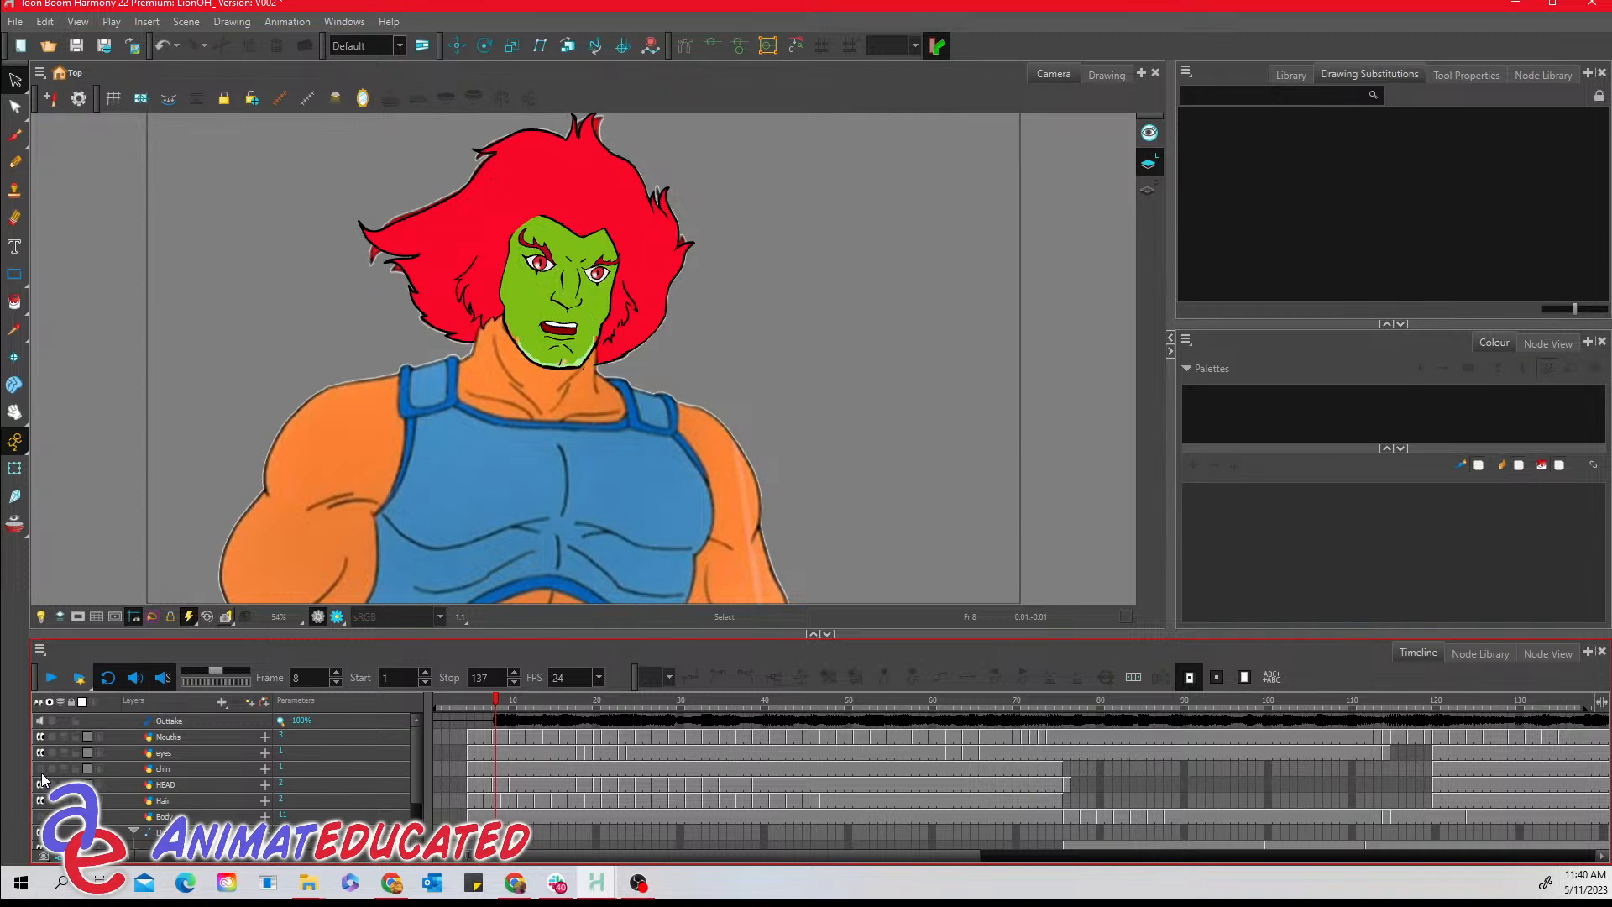
pyautogui.click(41, 771)
pyautogui.click(41, 773)
pyautogui.click(41, 773)
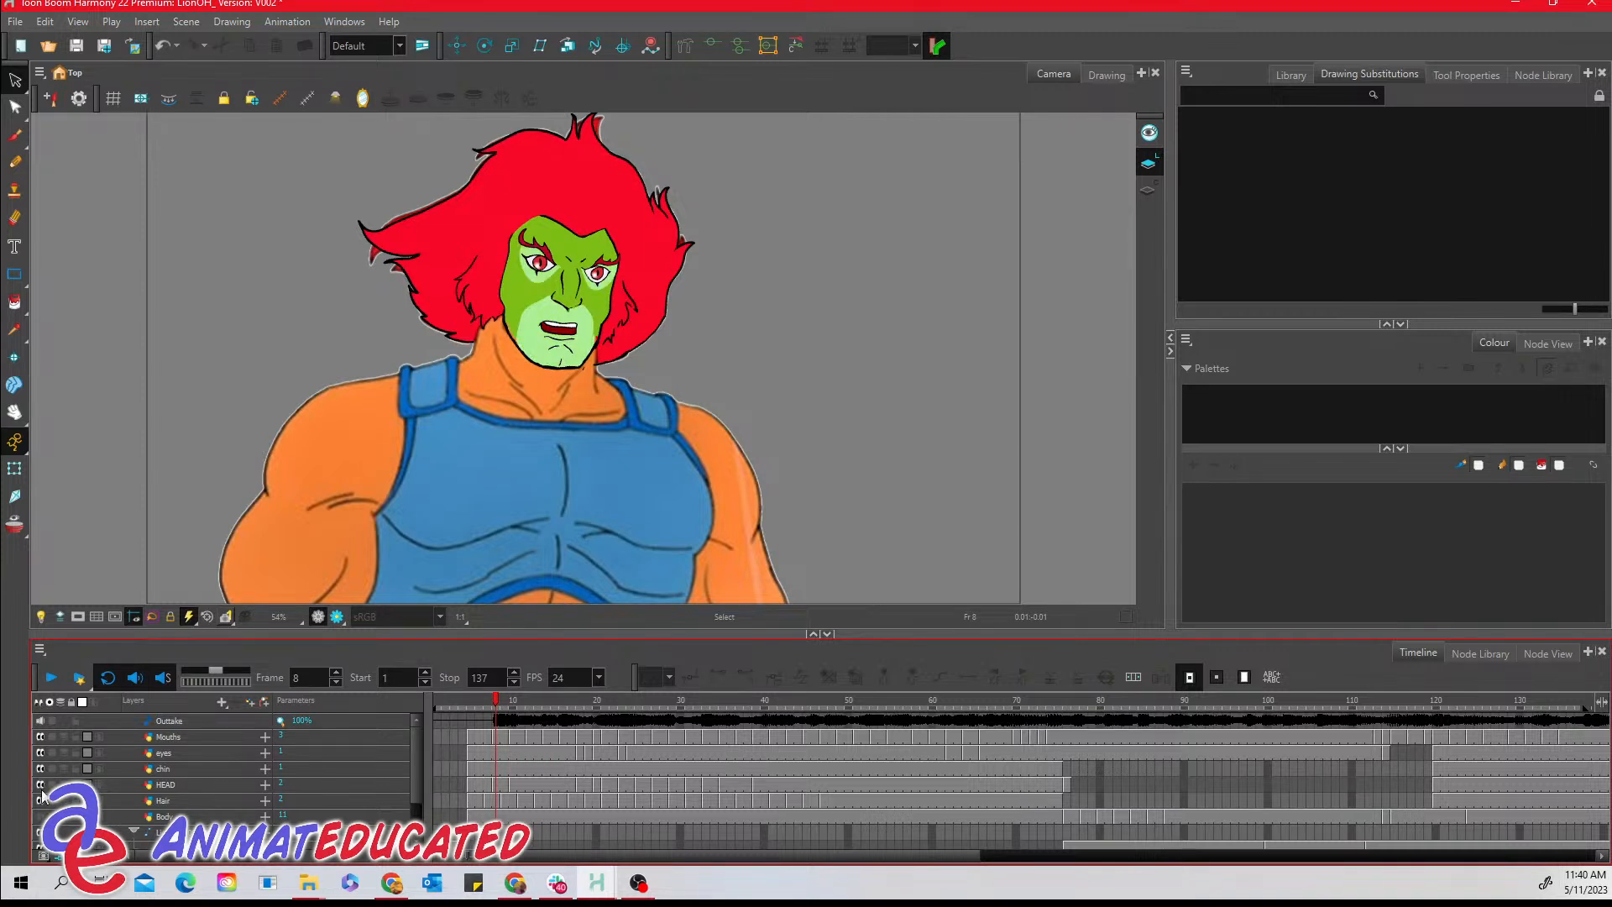
# - Hide and reshow the HEAD and Hair layers to compare their drawings with the reference image
pyautogui.click(41, 787)
pyautogui.click(40, 786)
pyautogui.click(40, 788)
pyautogui.click(40, 787)
pyautogui.click(41, 802)
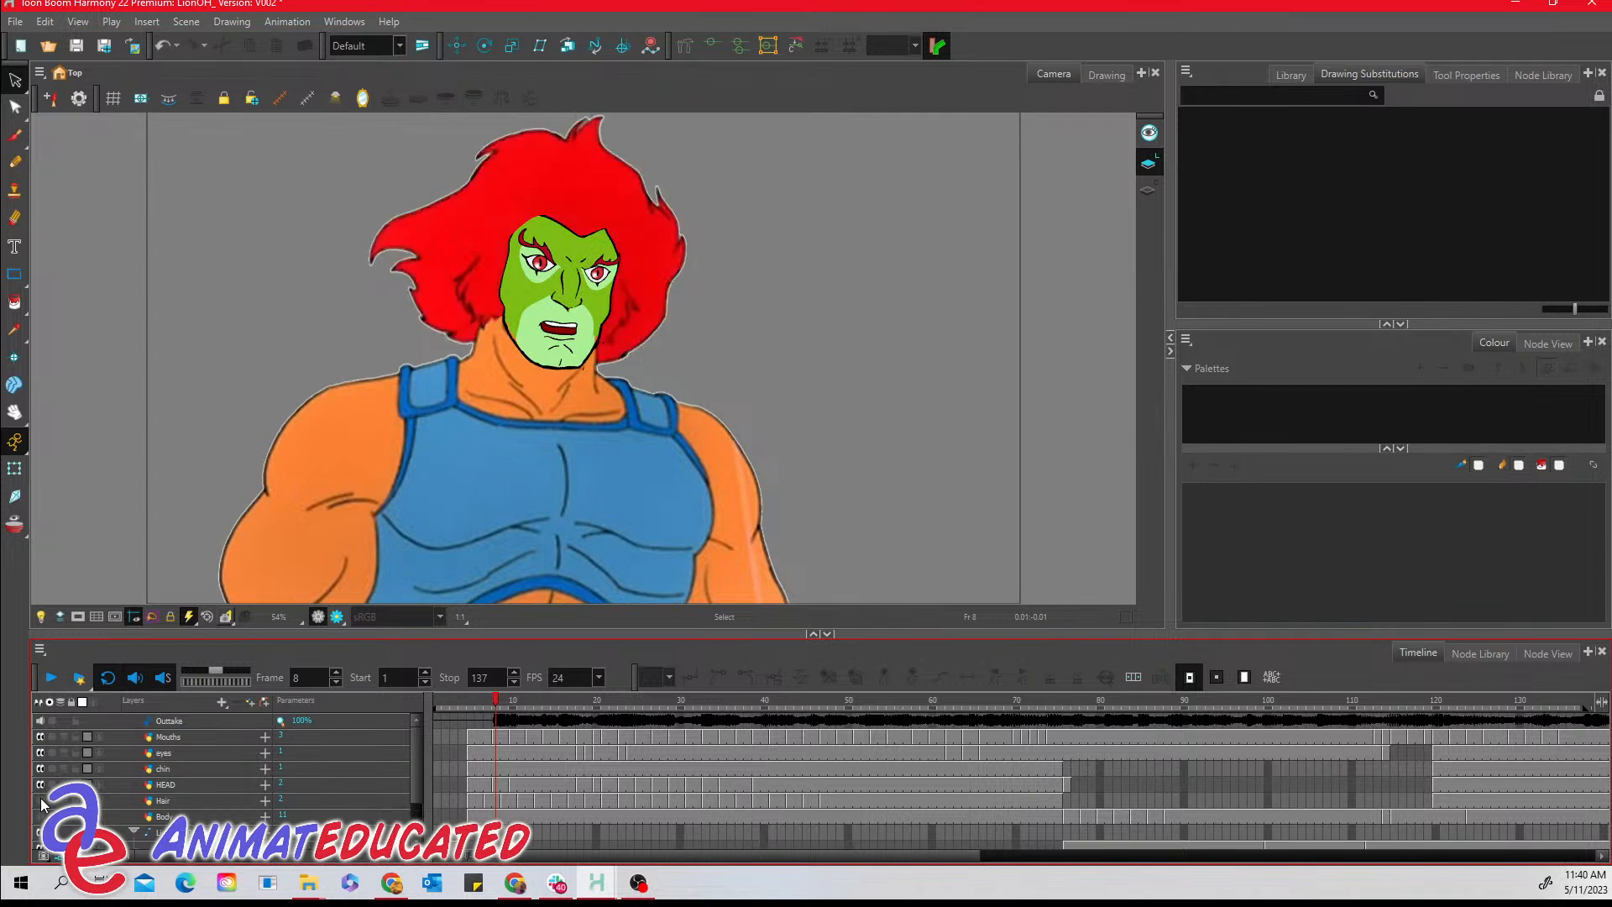
pyautogui.click(40, 802)
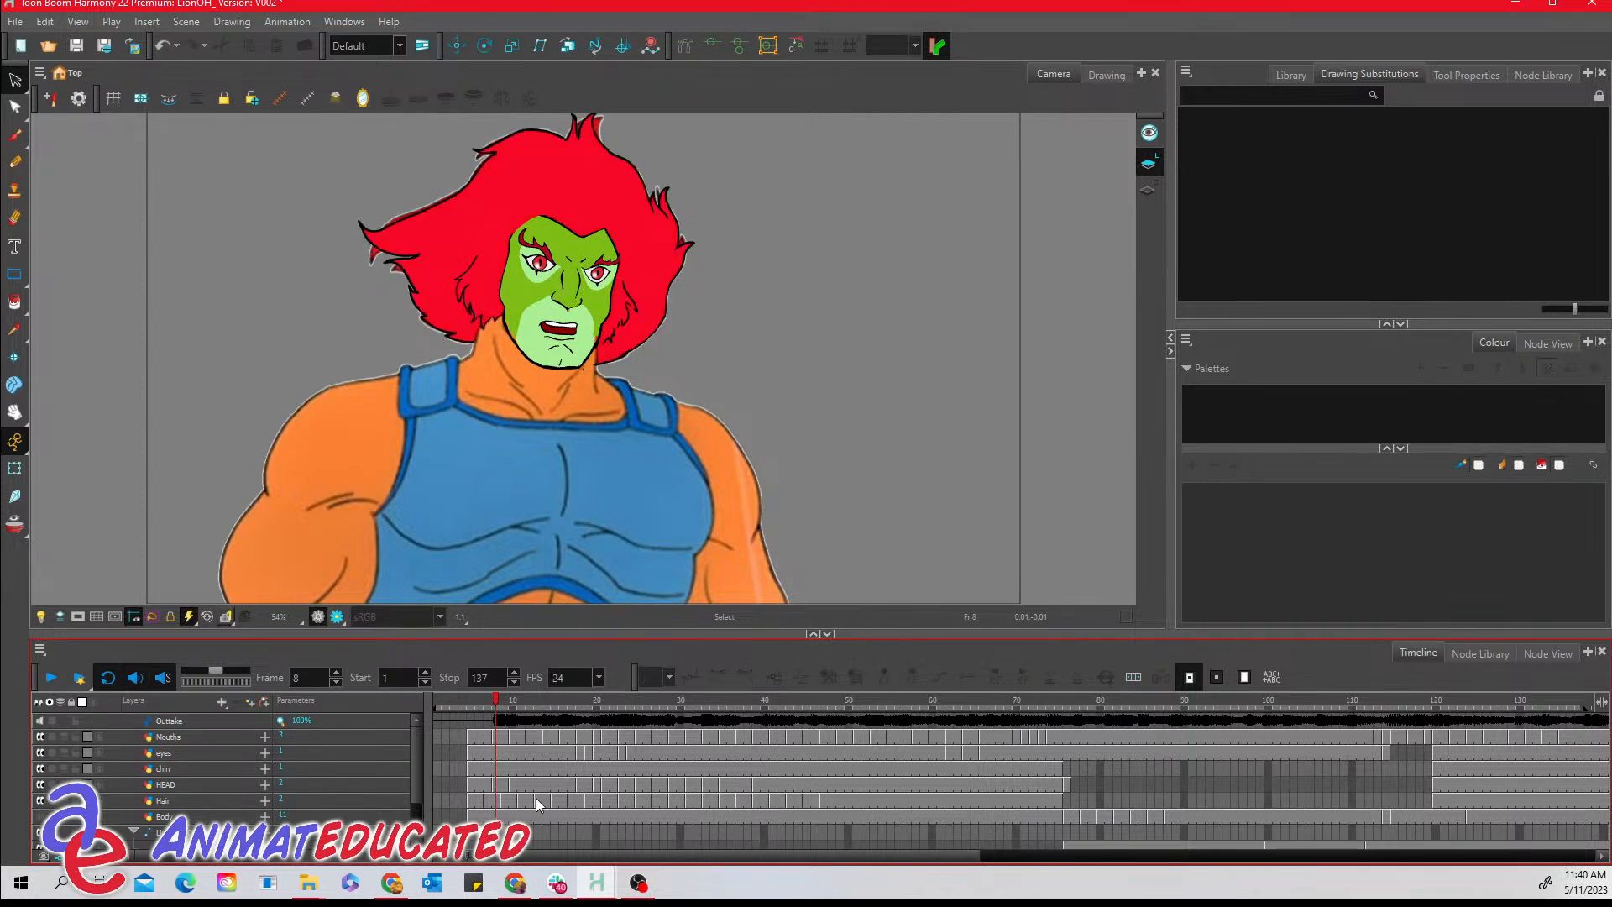
# - Scrub the head animation from frame 8 to frame 75 and browse the mouth drawing substitutions at frame 45
pyautogui.moveTo(491, 708); pyautogui.dragTo(613, 702)
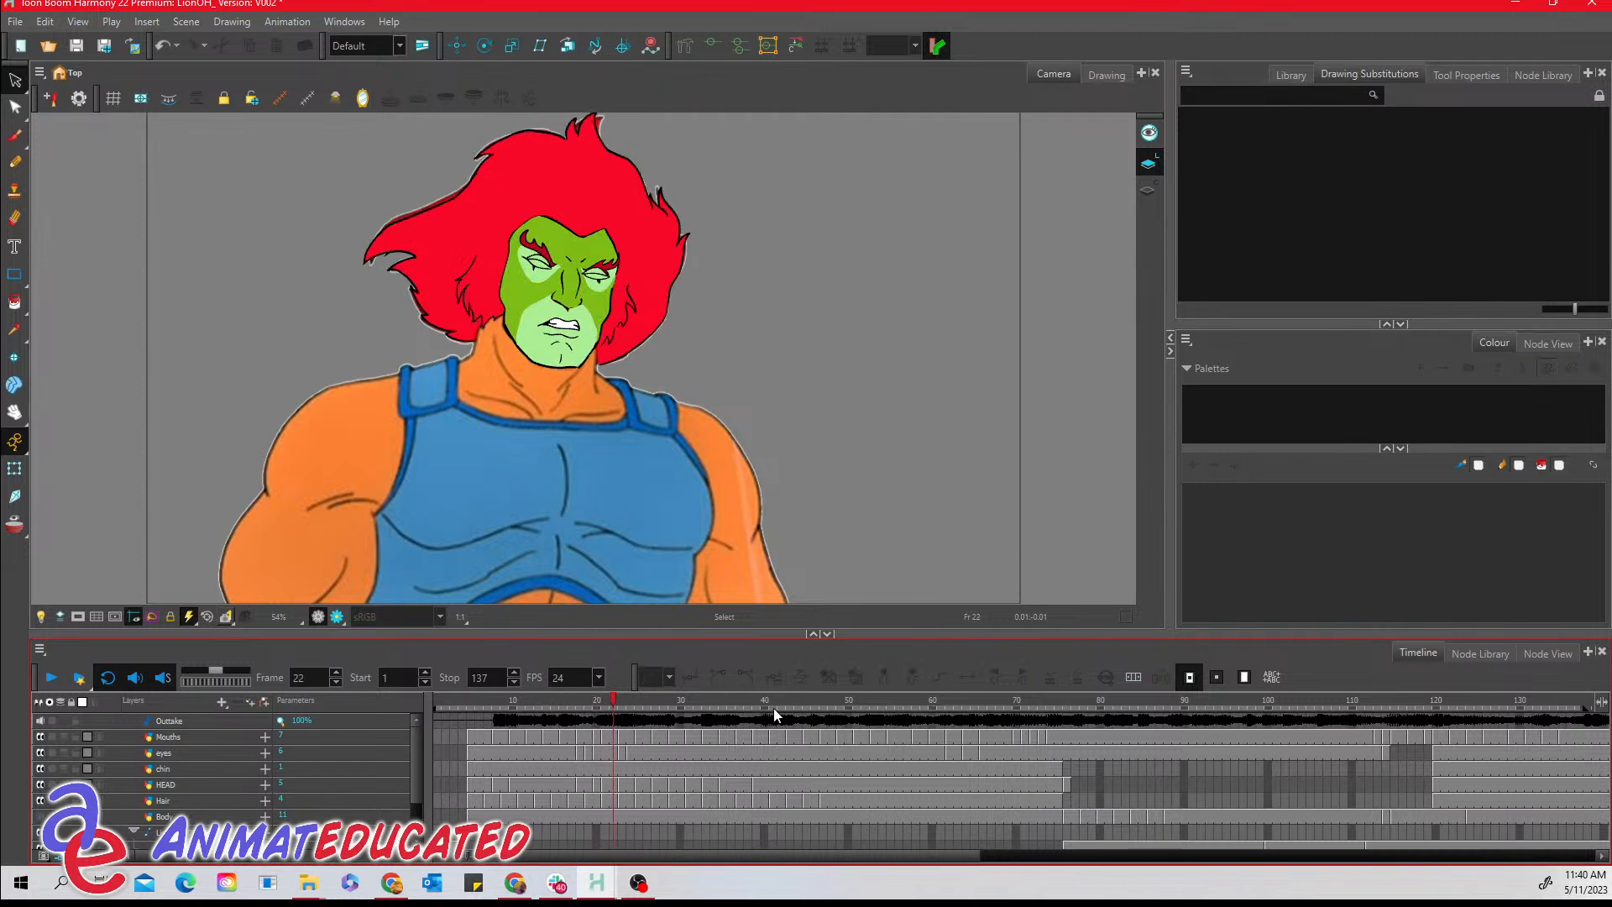
pyautogui.moveTo(614, 704); pyautogui.dragTo(1063, 701)
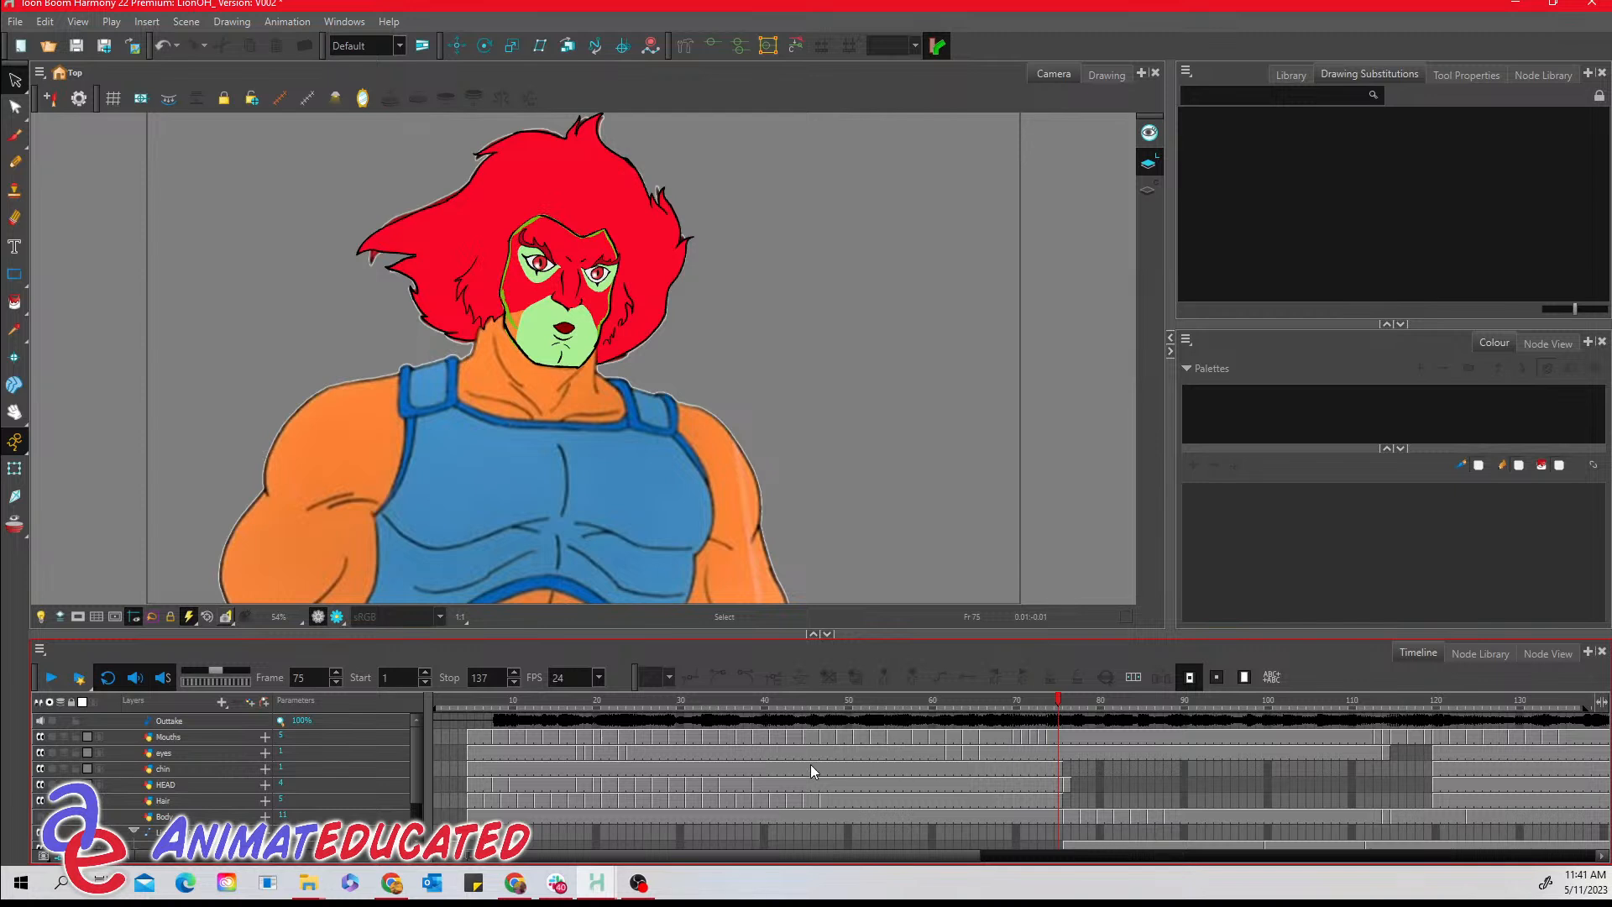
pyautogui.click(808, 737)
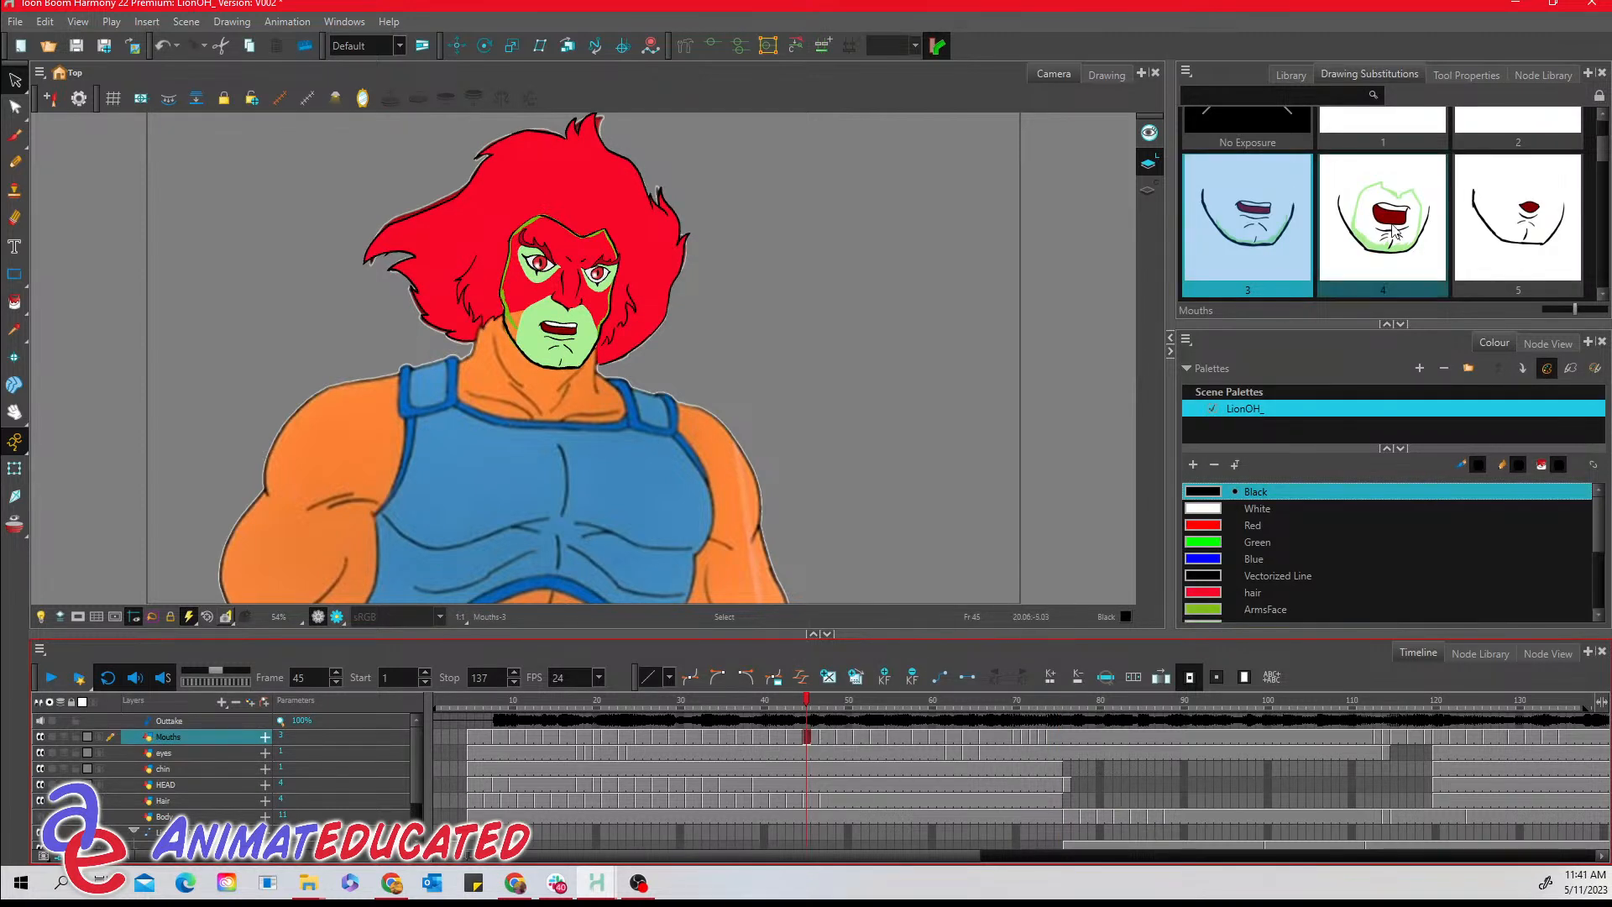
pyautogui.click(1604, 151)
pyautogui.moveTo(1604, 152); pyautogui.dragTo(1609, 250)
pyautogui.moveTo(1608, 267); pyautogui.dragTo(1607, 271)
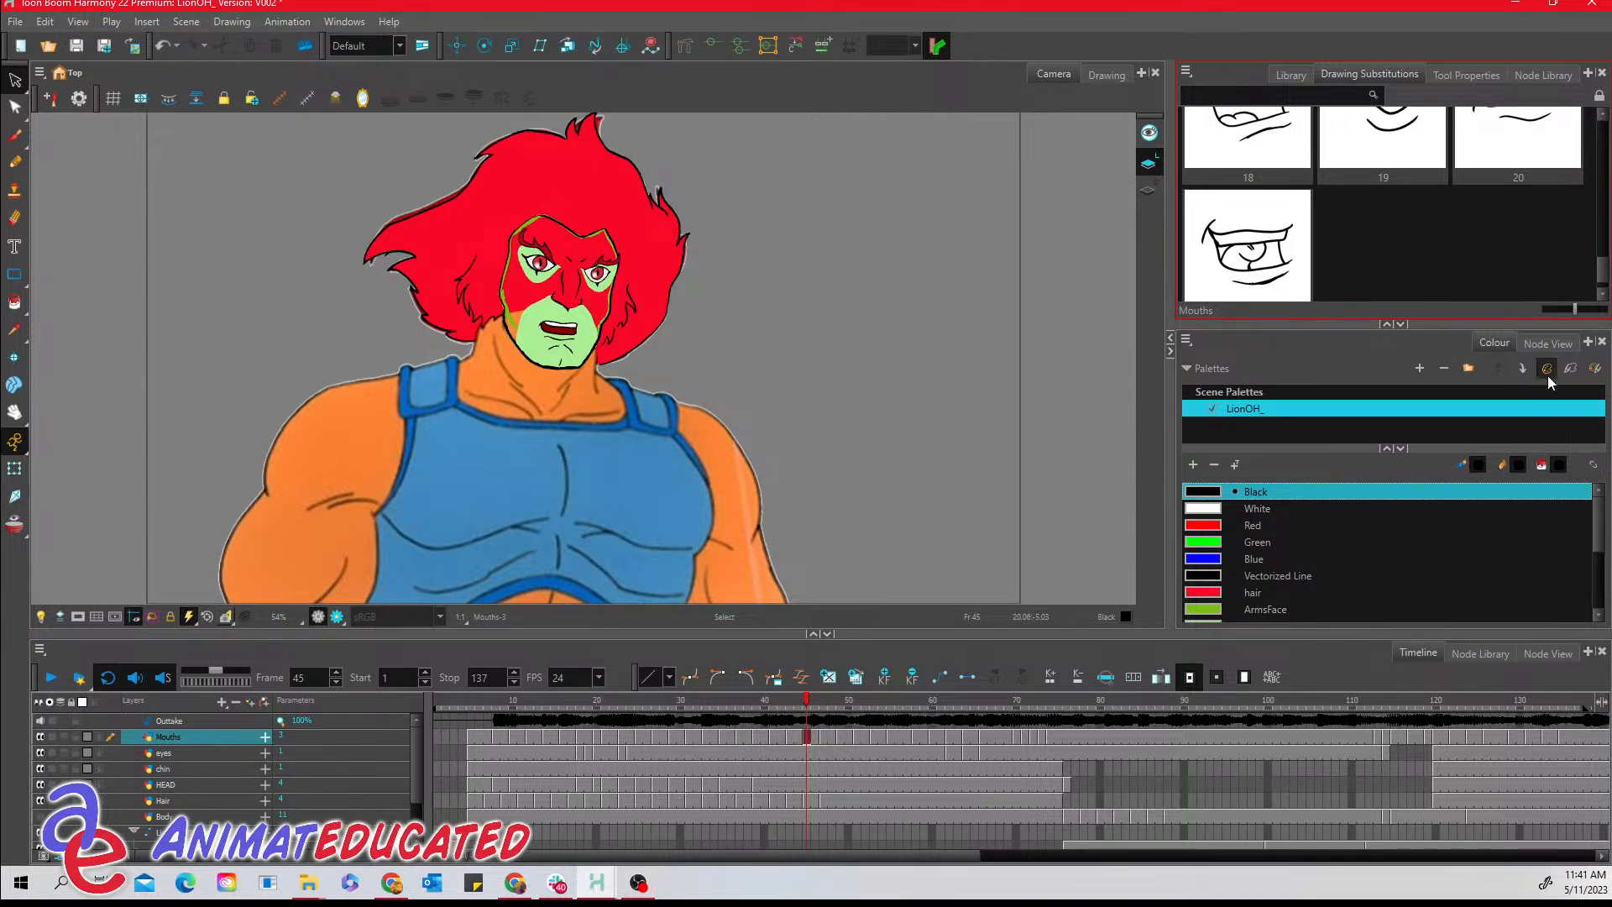
# - Show the Body layer at frame 100 and check its line drawings at frames 74, 76 and 78
pyautogui.moveTo(789, 701)
pyautogui.mouseDown()
pyautogui.moveTo(750, 700)
pyautogui.moveTo(993, 699)
pyautogui.moveTo(1023, 684)
pyautogui.moveTo(1077, 713)
pyautogui.mouseUp()
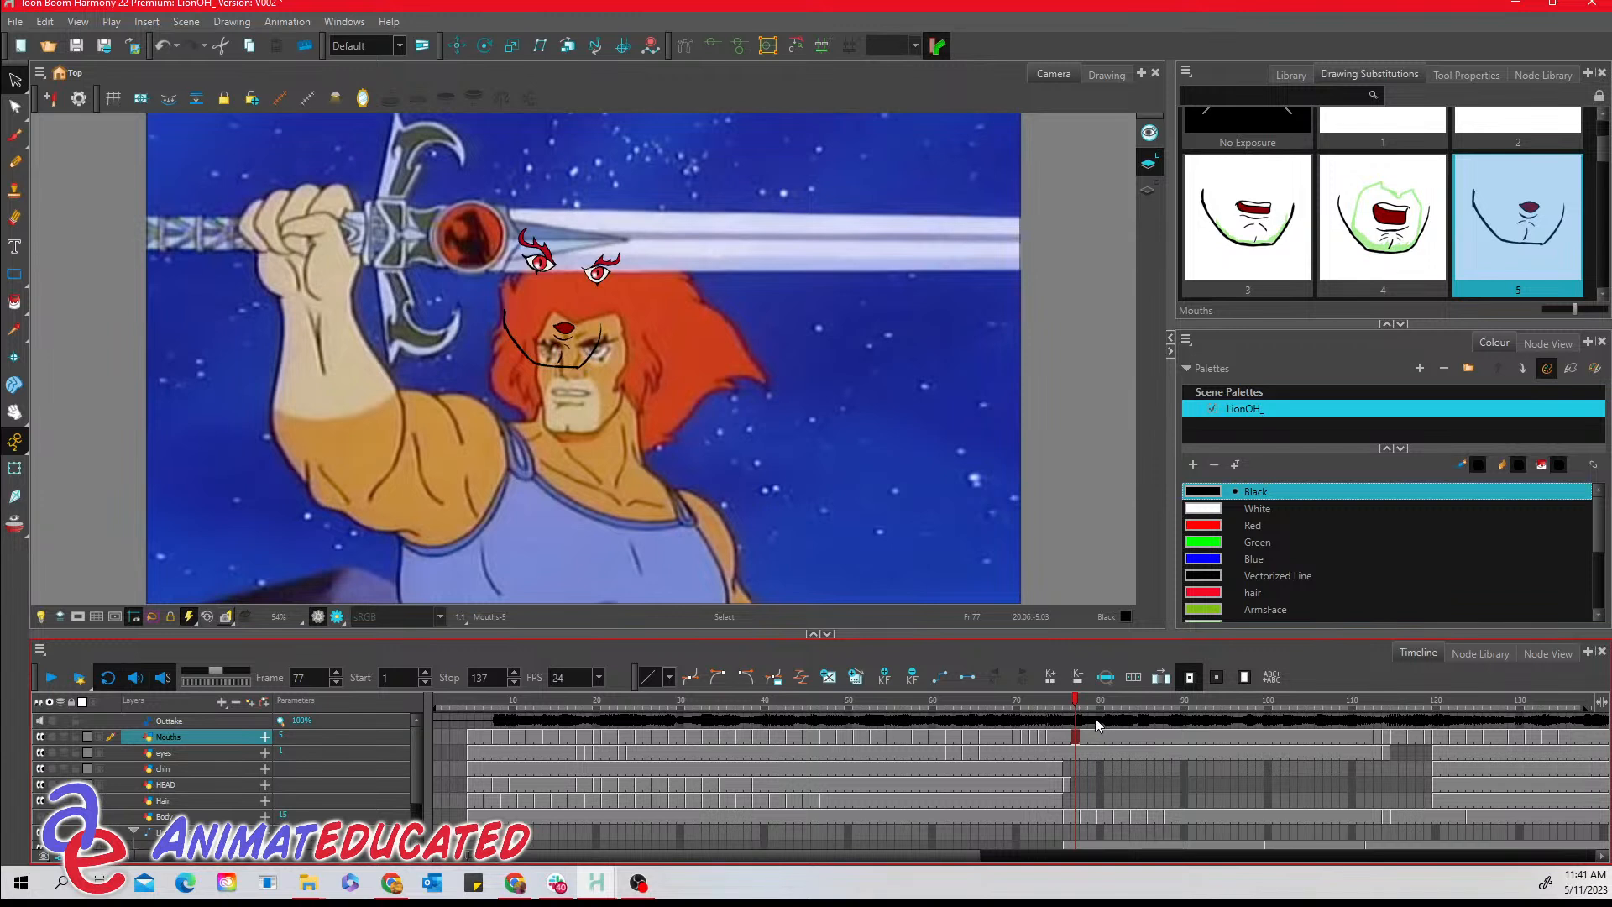
pyautogui.moveTo(1082, 707); pyautogui.dragTo(1267, 692)
pyautogui.click(39, 816)
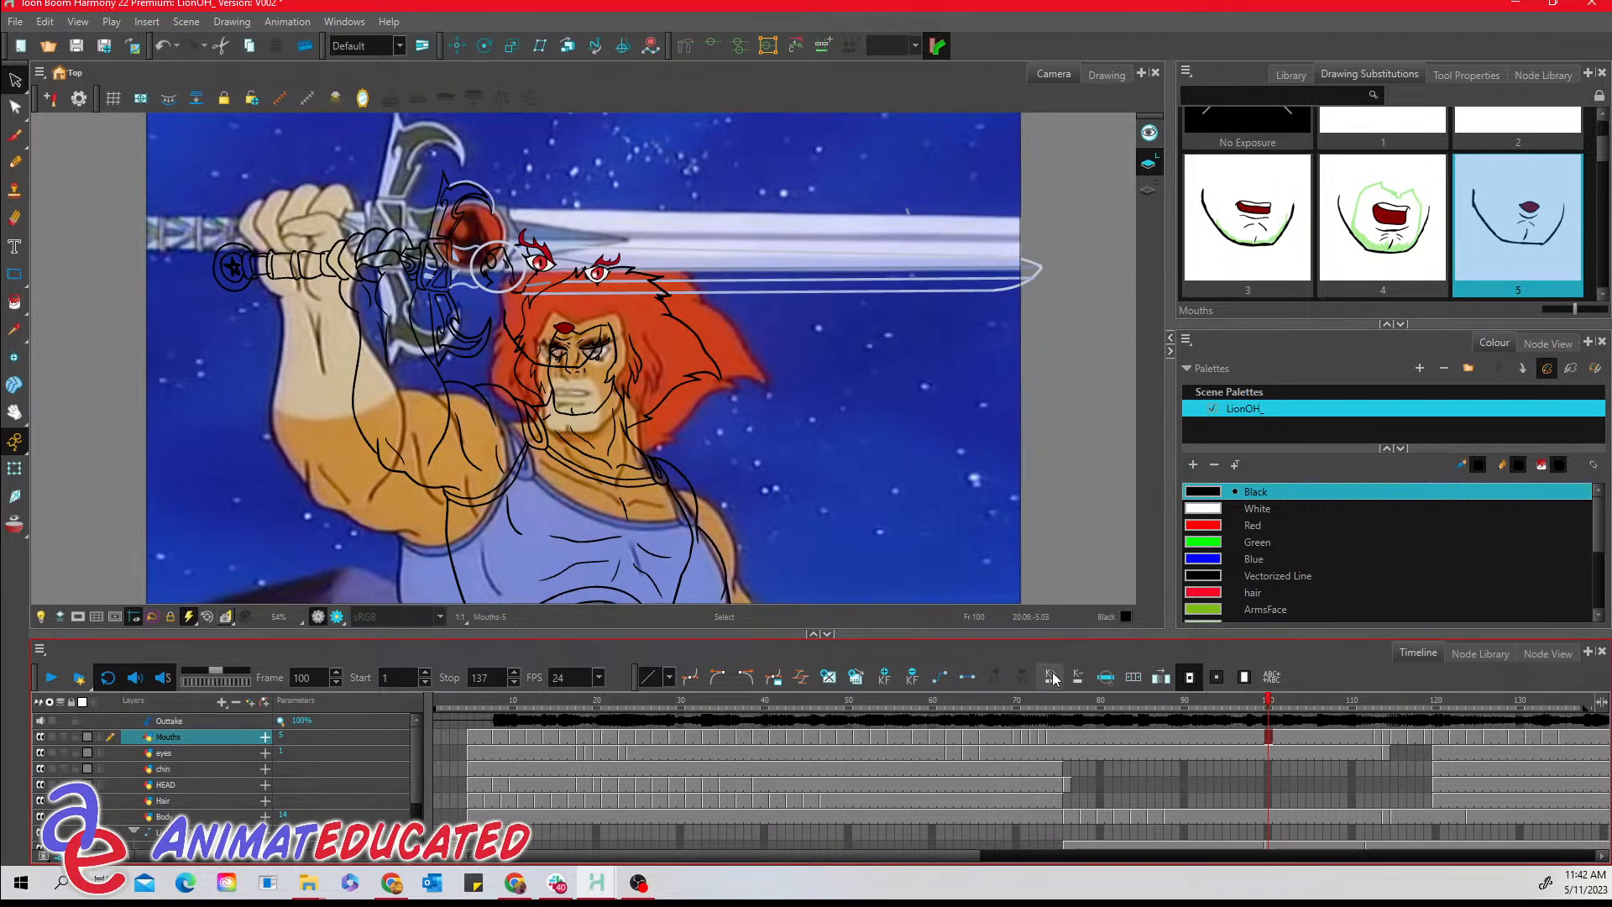
pyautogui.click(1051, 707)
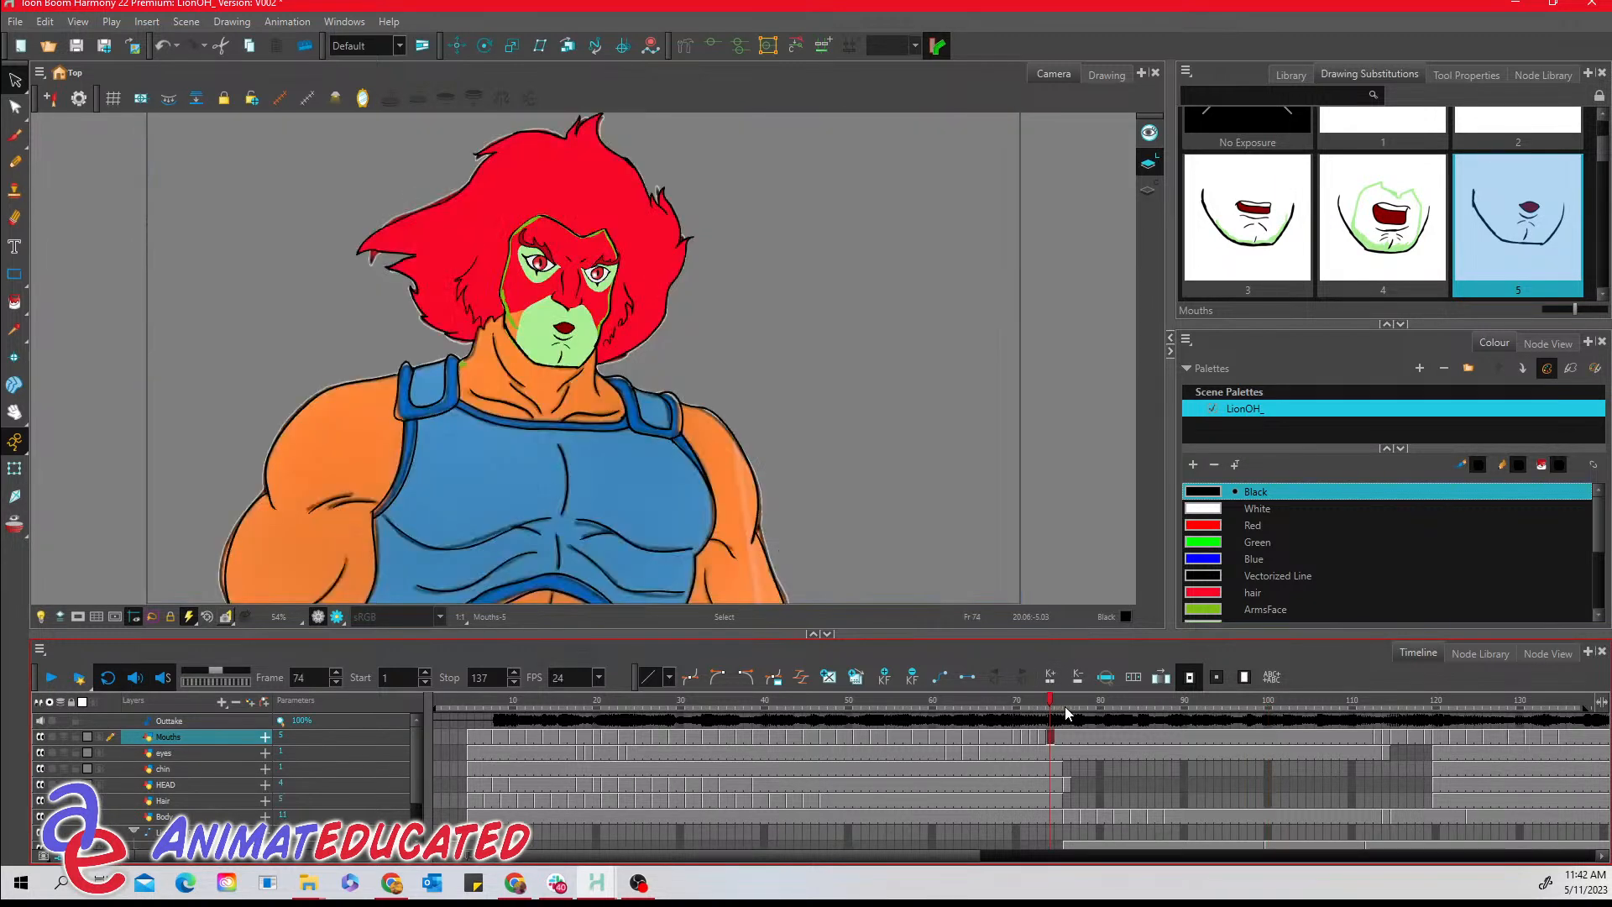
pyautogui.click(1068, 713)
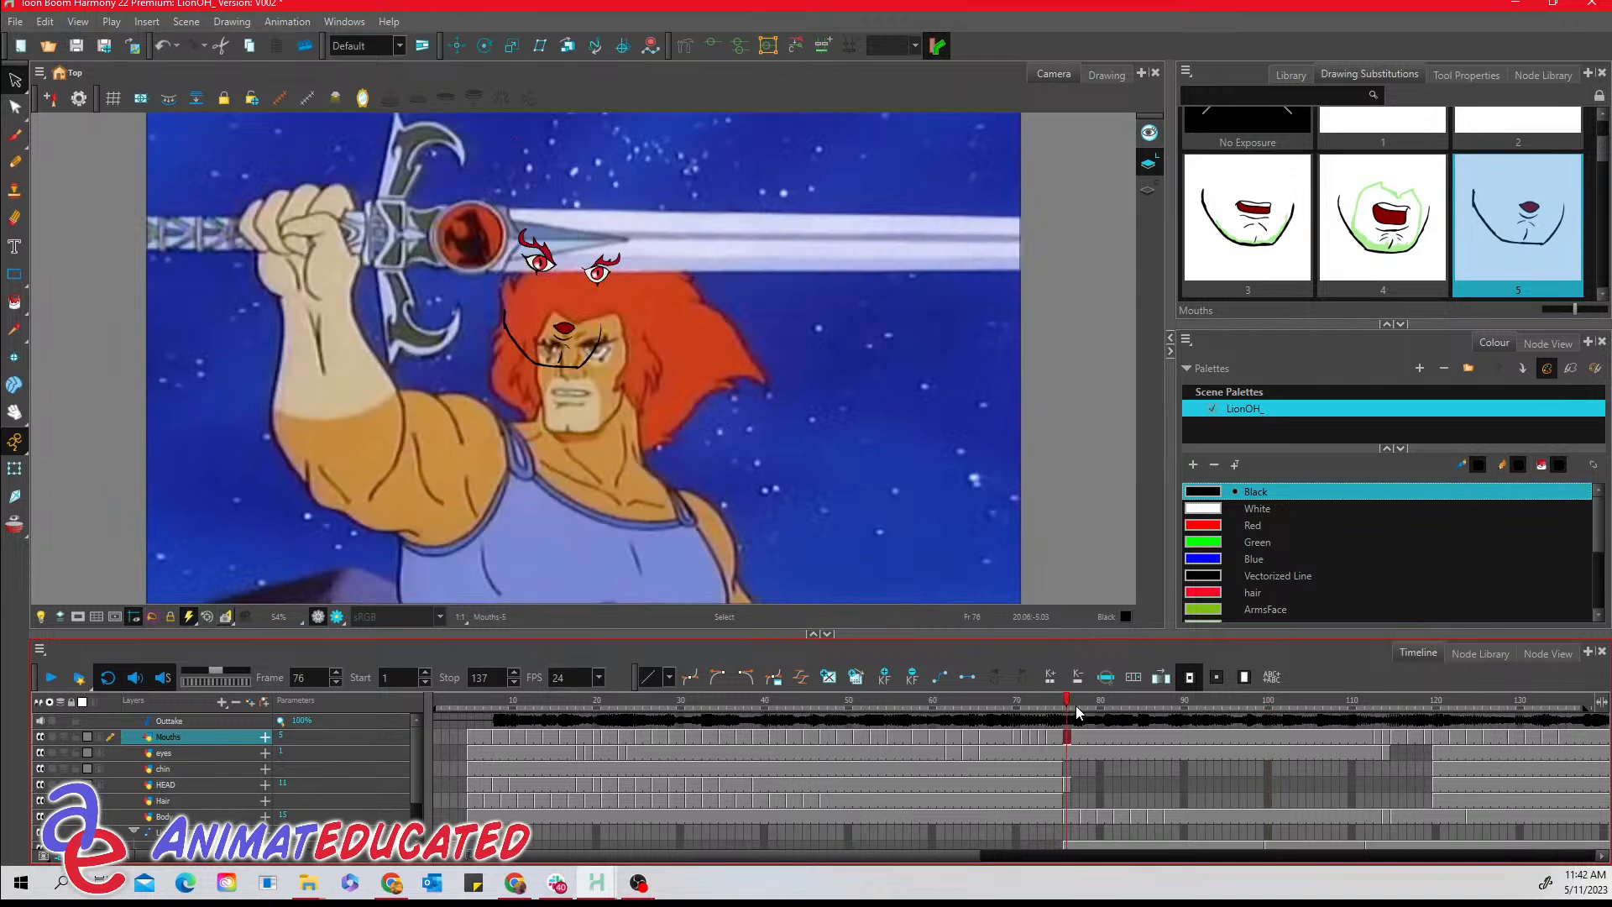
pyautogui.click(1086, 707)
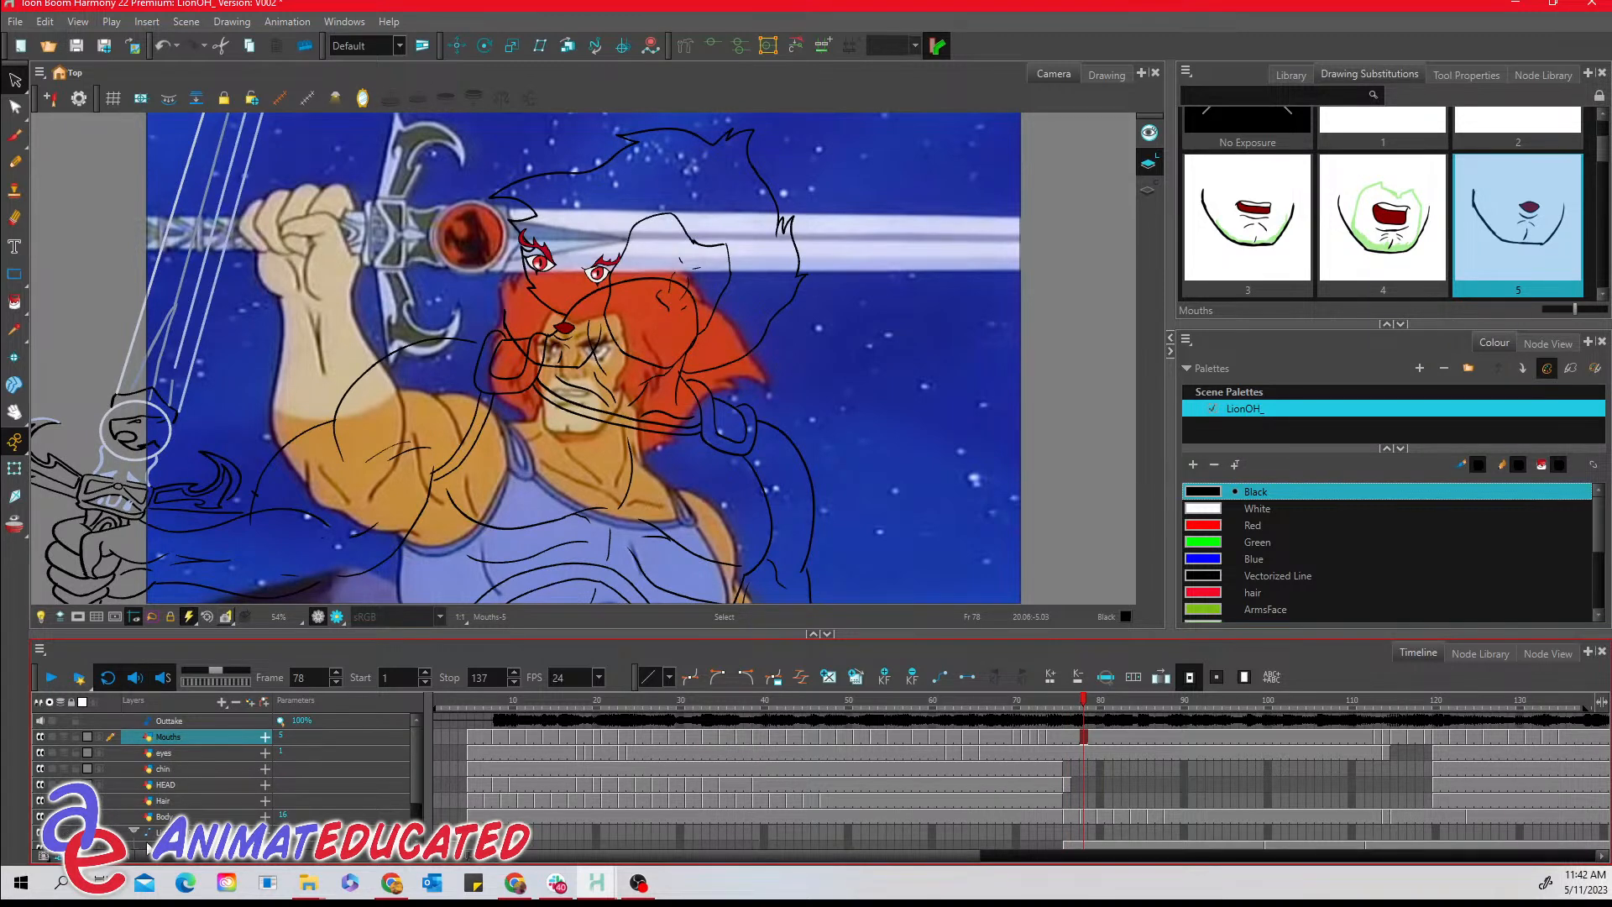
# - Hide the Lion_Oh_001 reference image and the coloured character reference layer beneath it, leaving only the drawn layers
pyautogui.scroll(-3, 411, 774)
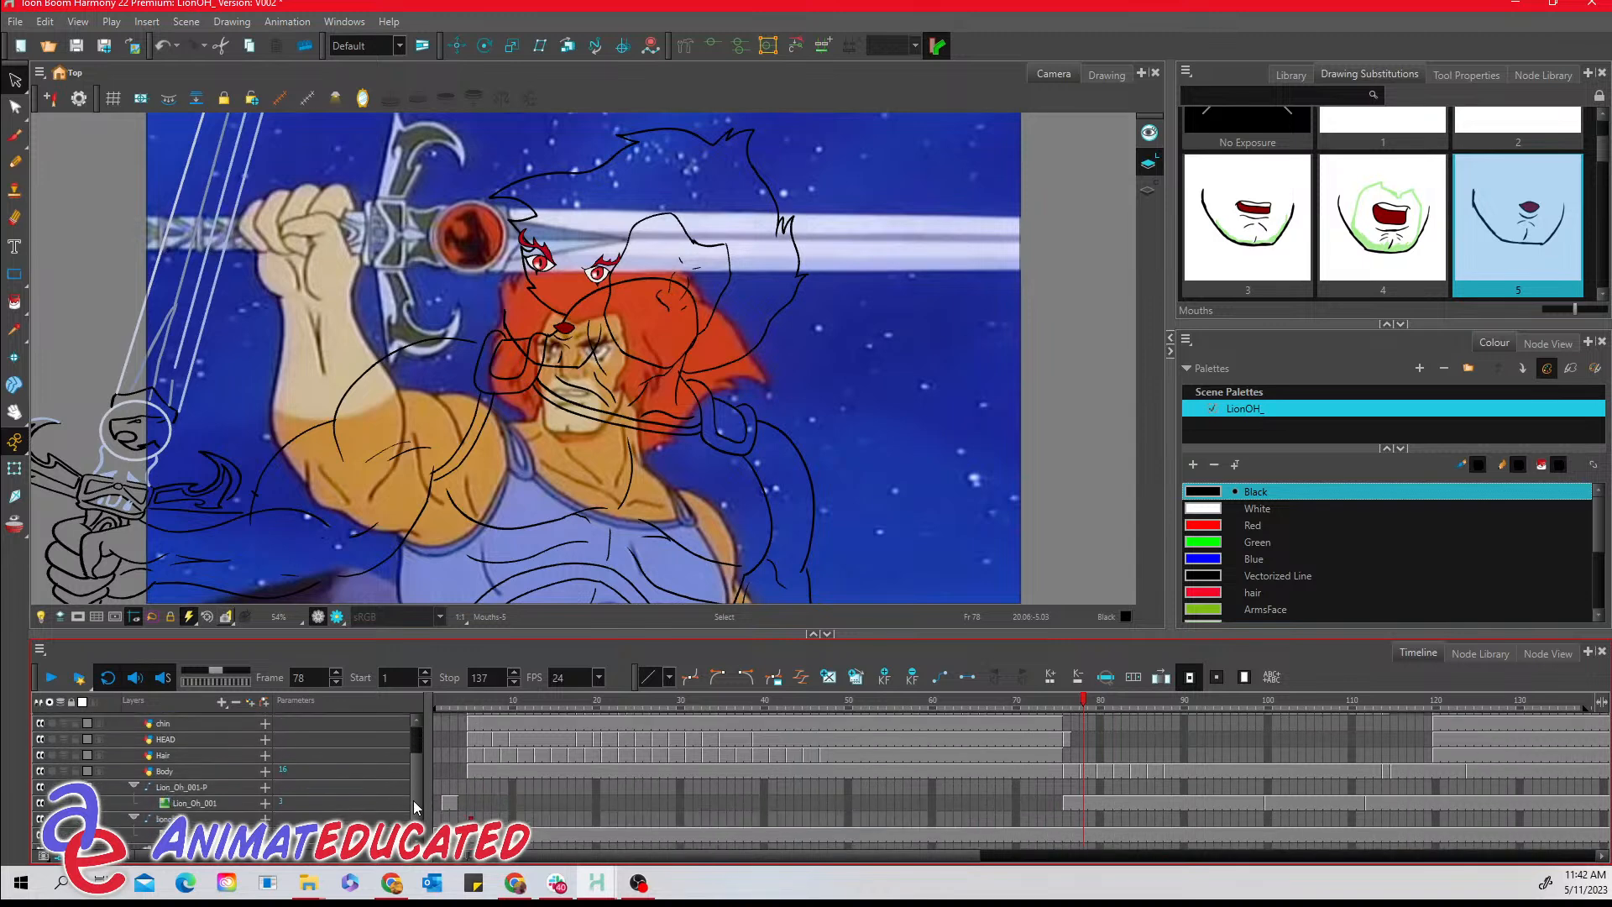
pyautogui.click(41, 803)
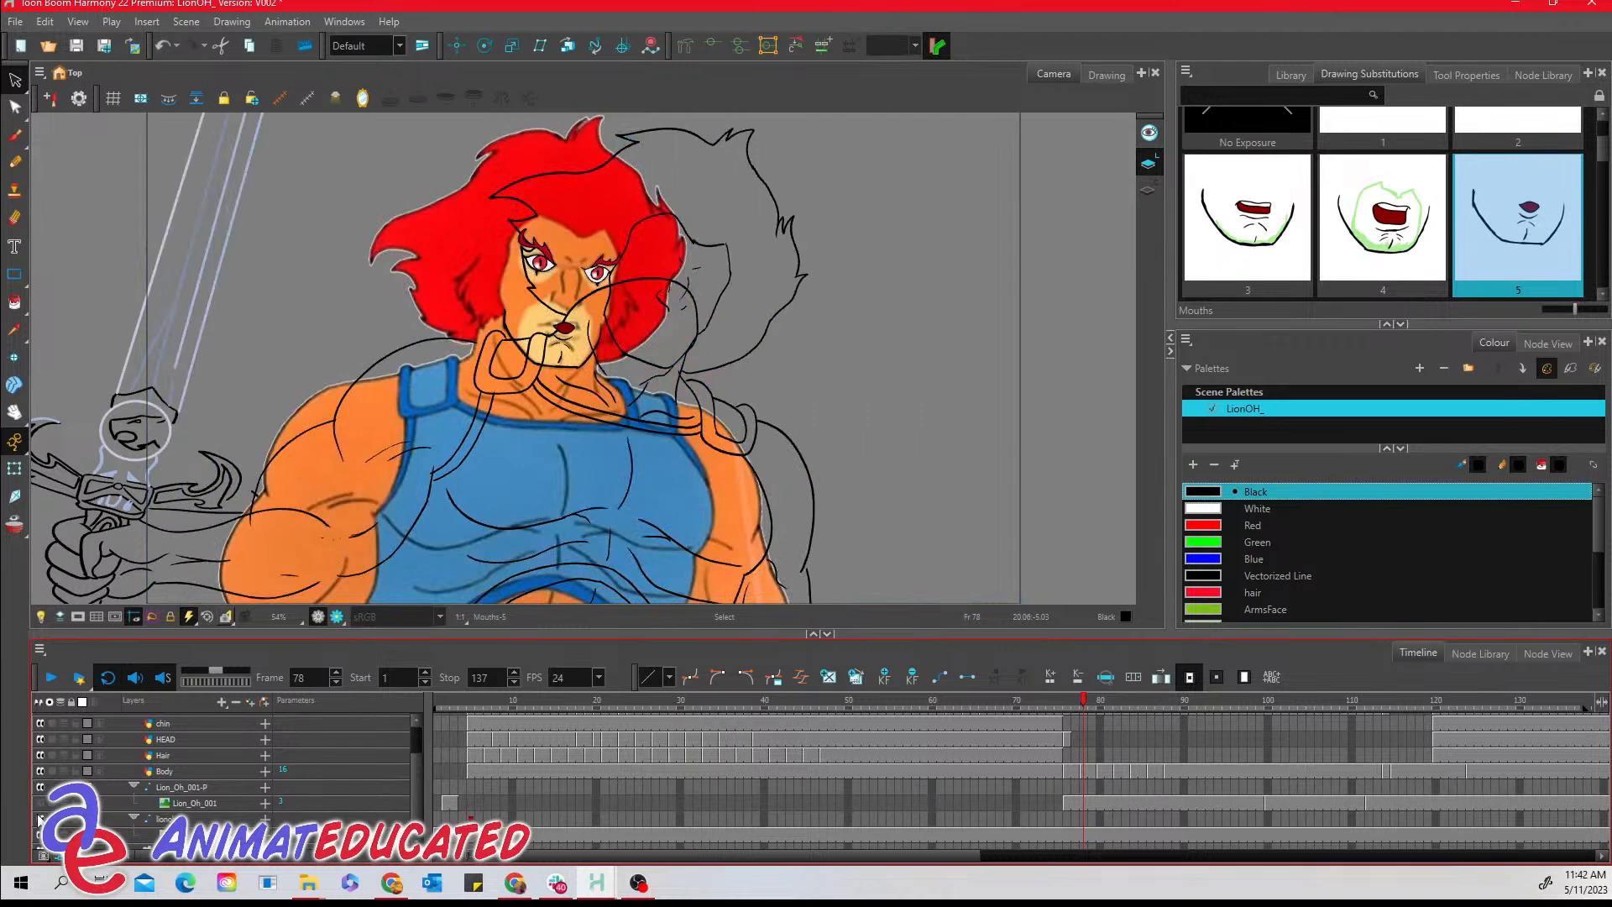
pyautogui.click(41, 803)
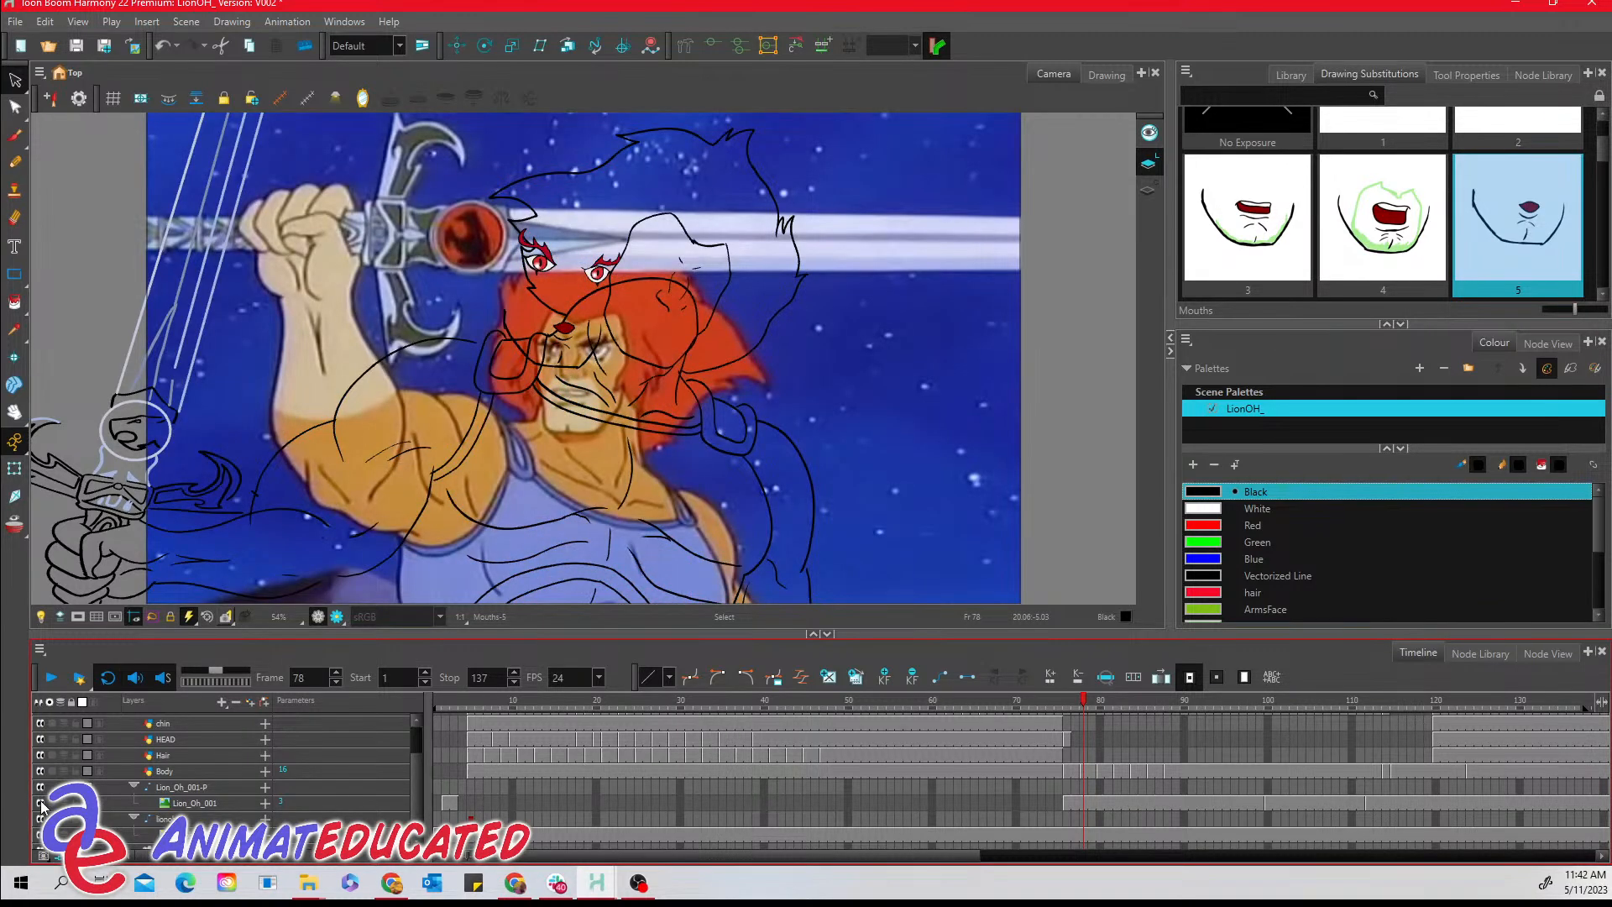
pyautogui.click(41, 803)
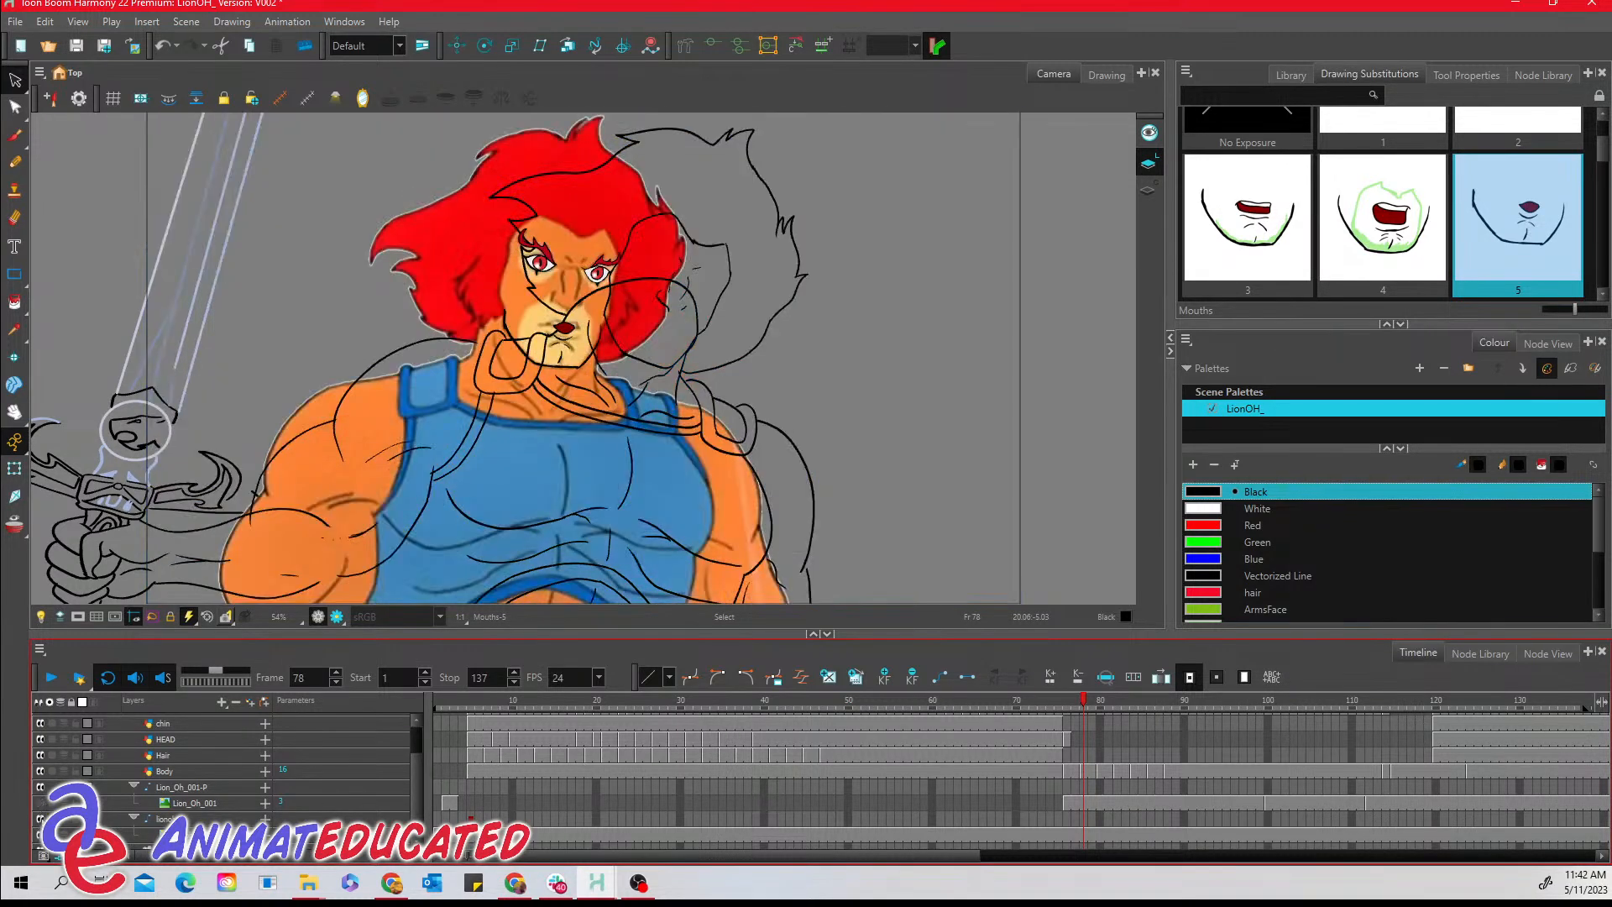
pyautogui.click(41, 835)
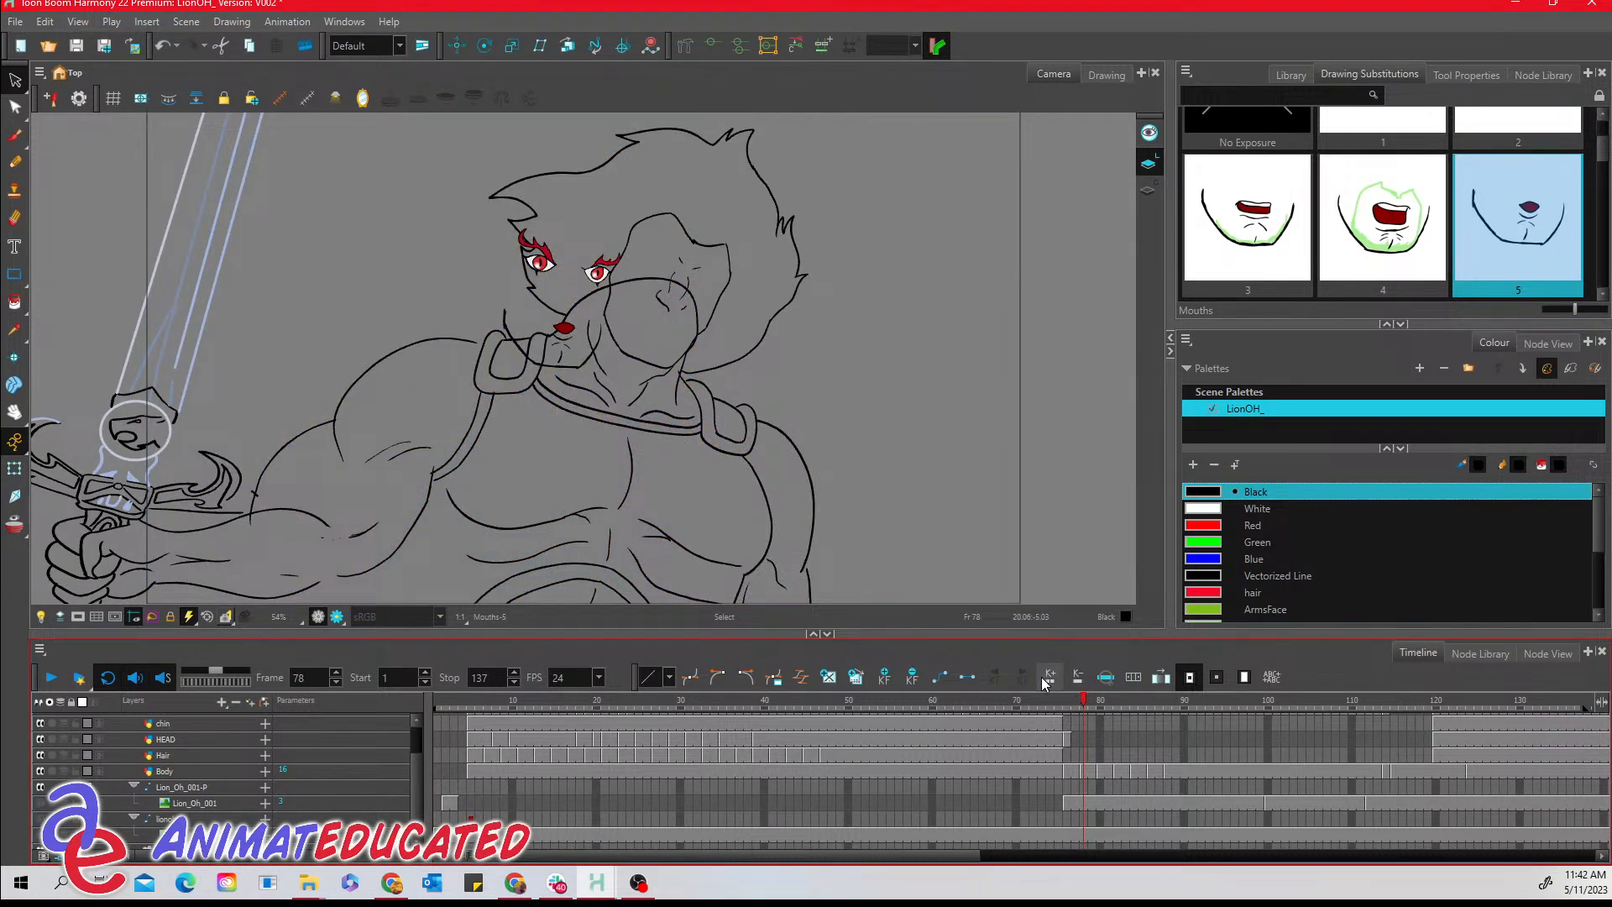
# - Scrub the rough body and sword line drawings between frames 74 and 117
pyautogui.click(1052, 699)
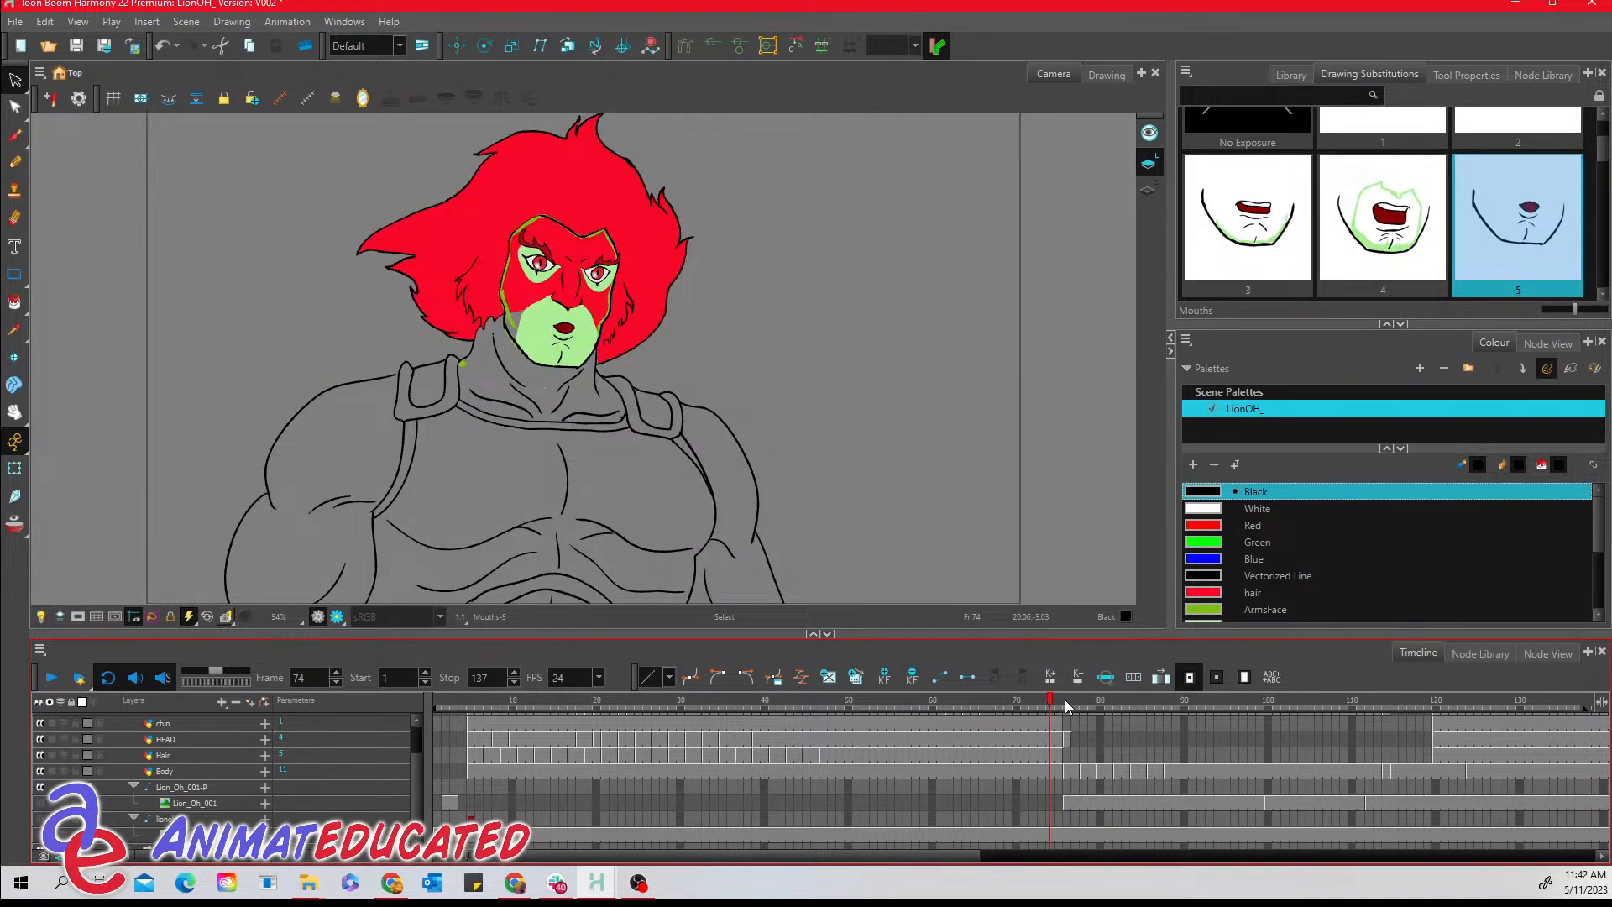
pyautogui.moveTo(1064, 699)
pyautogui.mouseDown()
pyautogui.moveTo(1158, 705)
pyautogui.moveTo(1090, 708)
pyautogui.mouseUp()
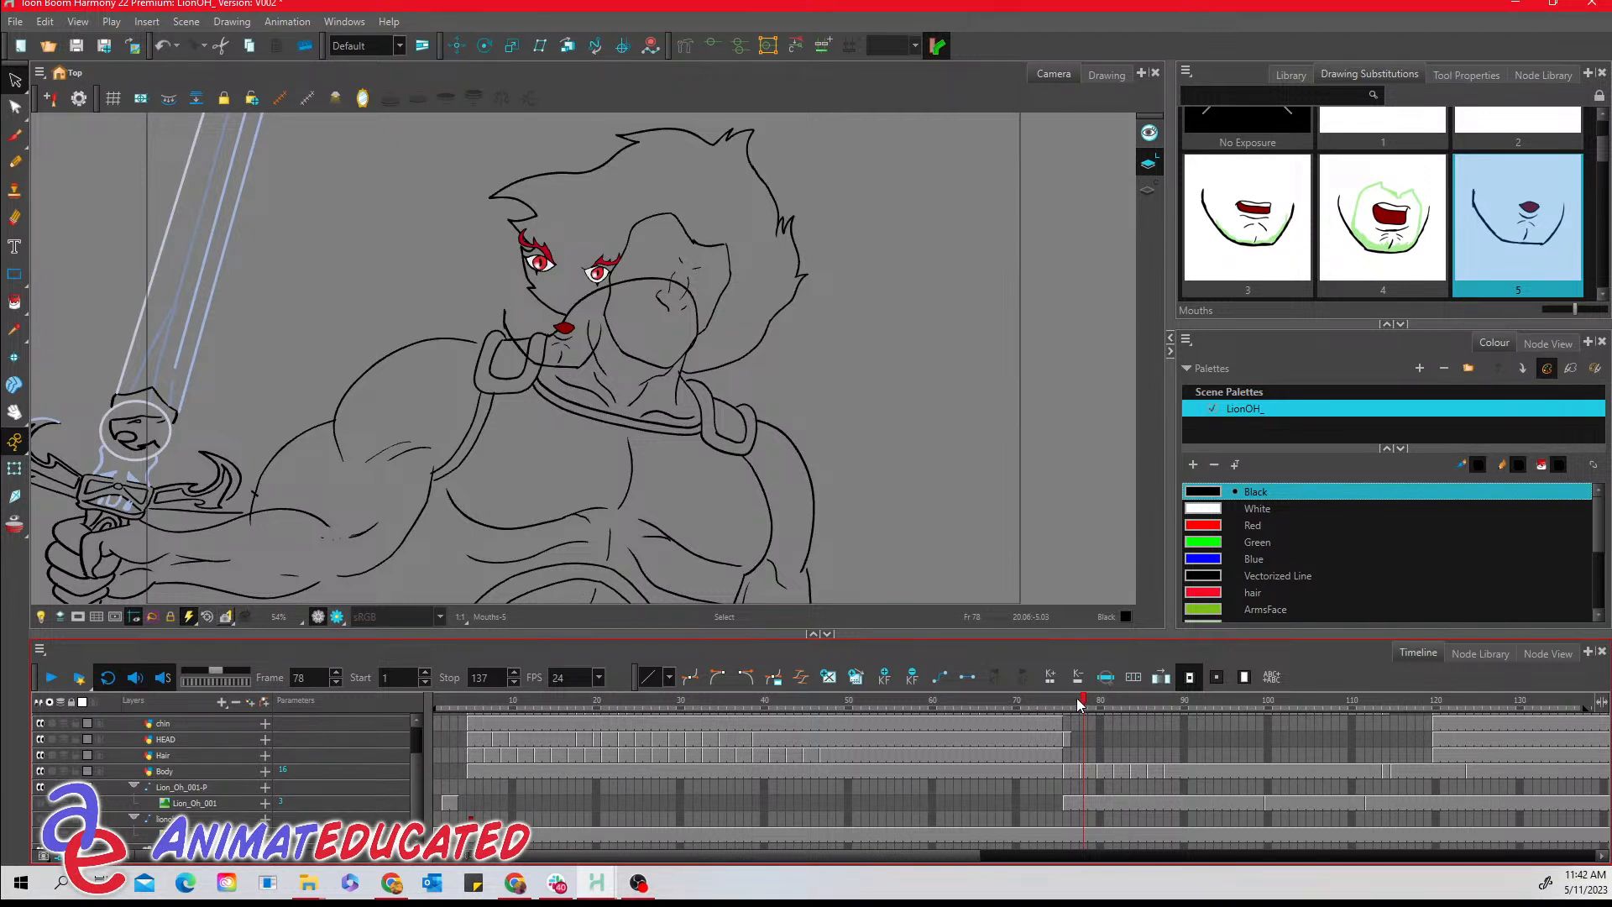
pyautogui.moveTo(1081, 703); pyautogui.dragTo(1151, 704)
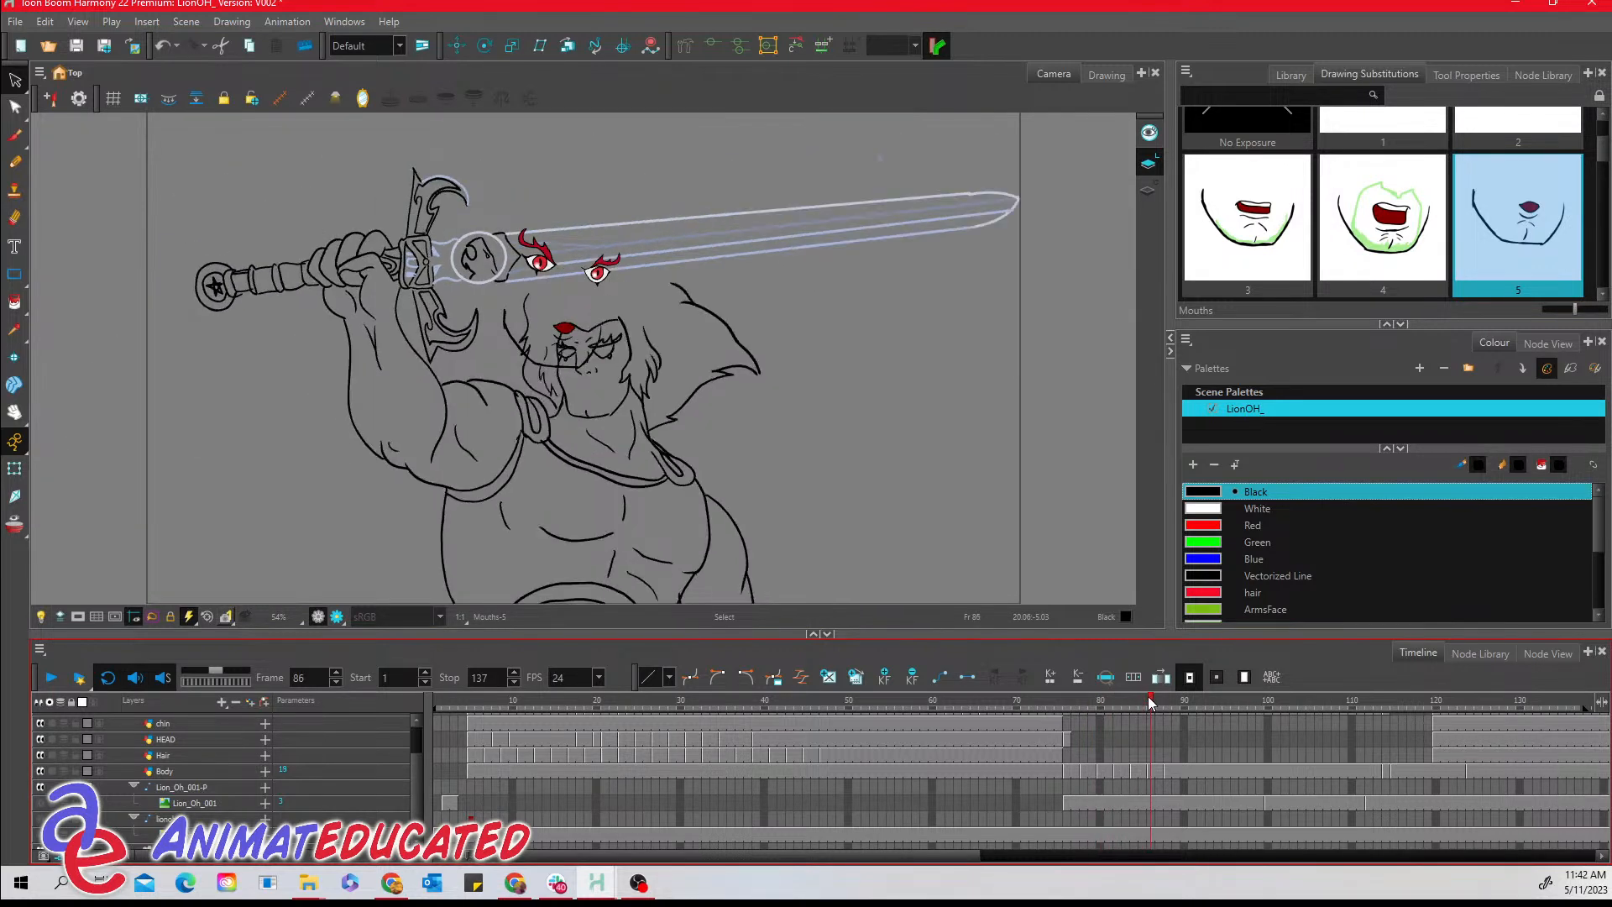
pyautogui.moveTo(1151, 703); pyautogui.dragTo(1379, 704)
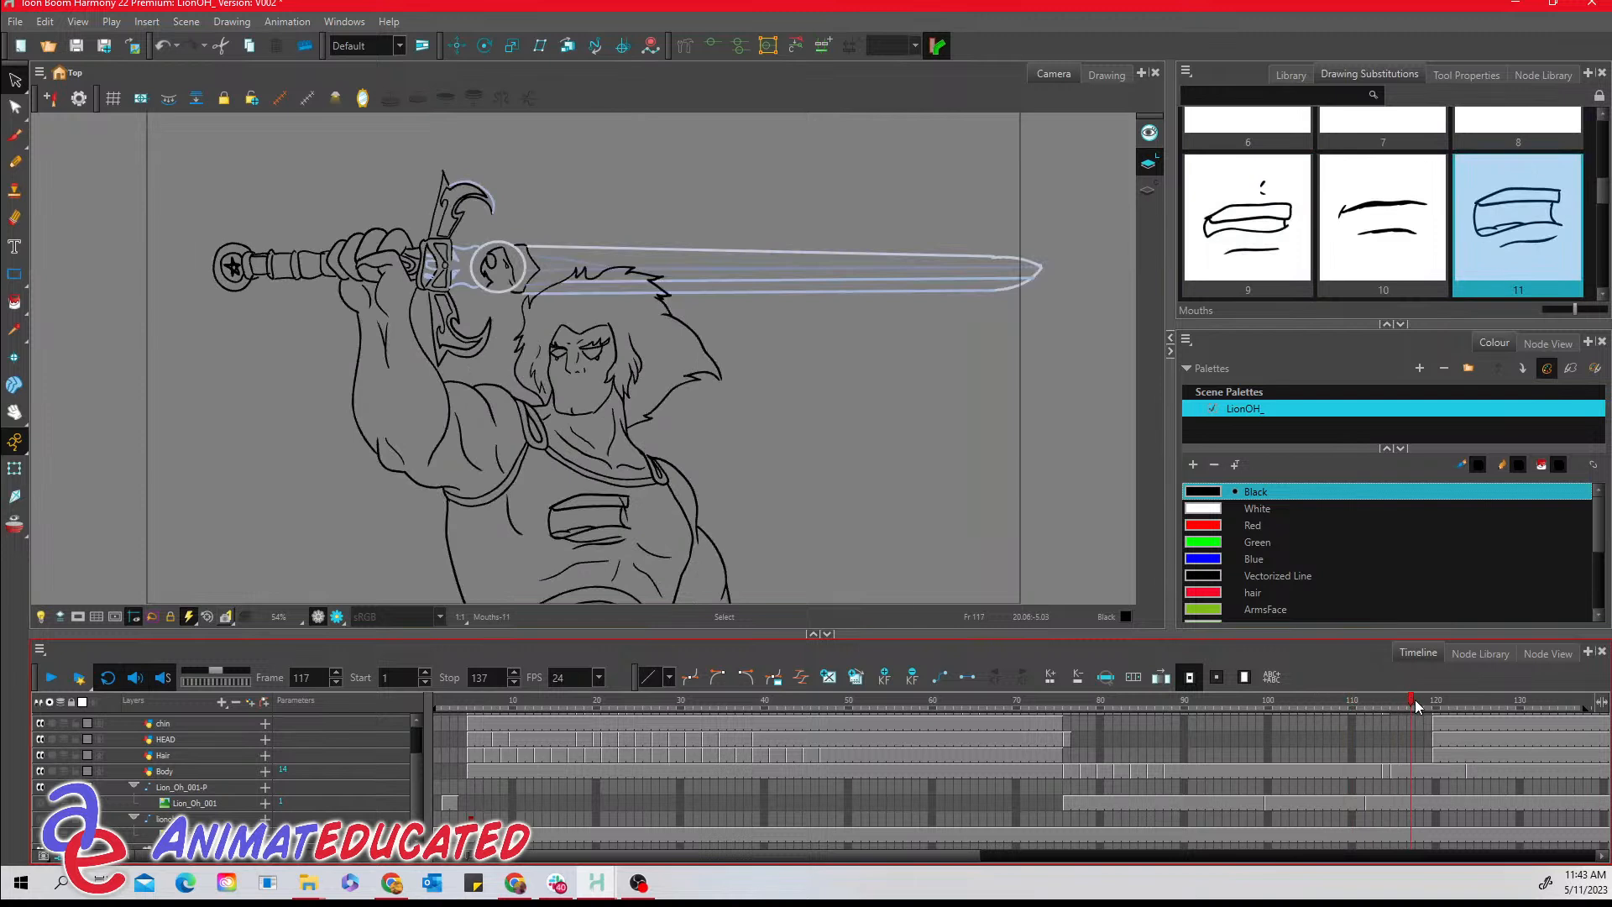
pyautogui.moveTo(1394, 699)
pyautogui.mouseDown()
pyautogui.moveTo(1407, 697)
pyautogui.moveTo(1394, 697)
pyautogui.mouseUp()
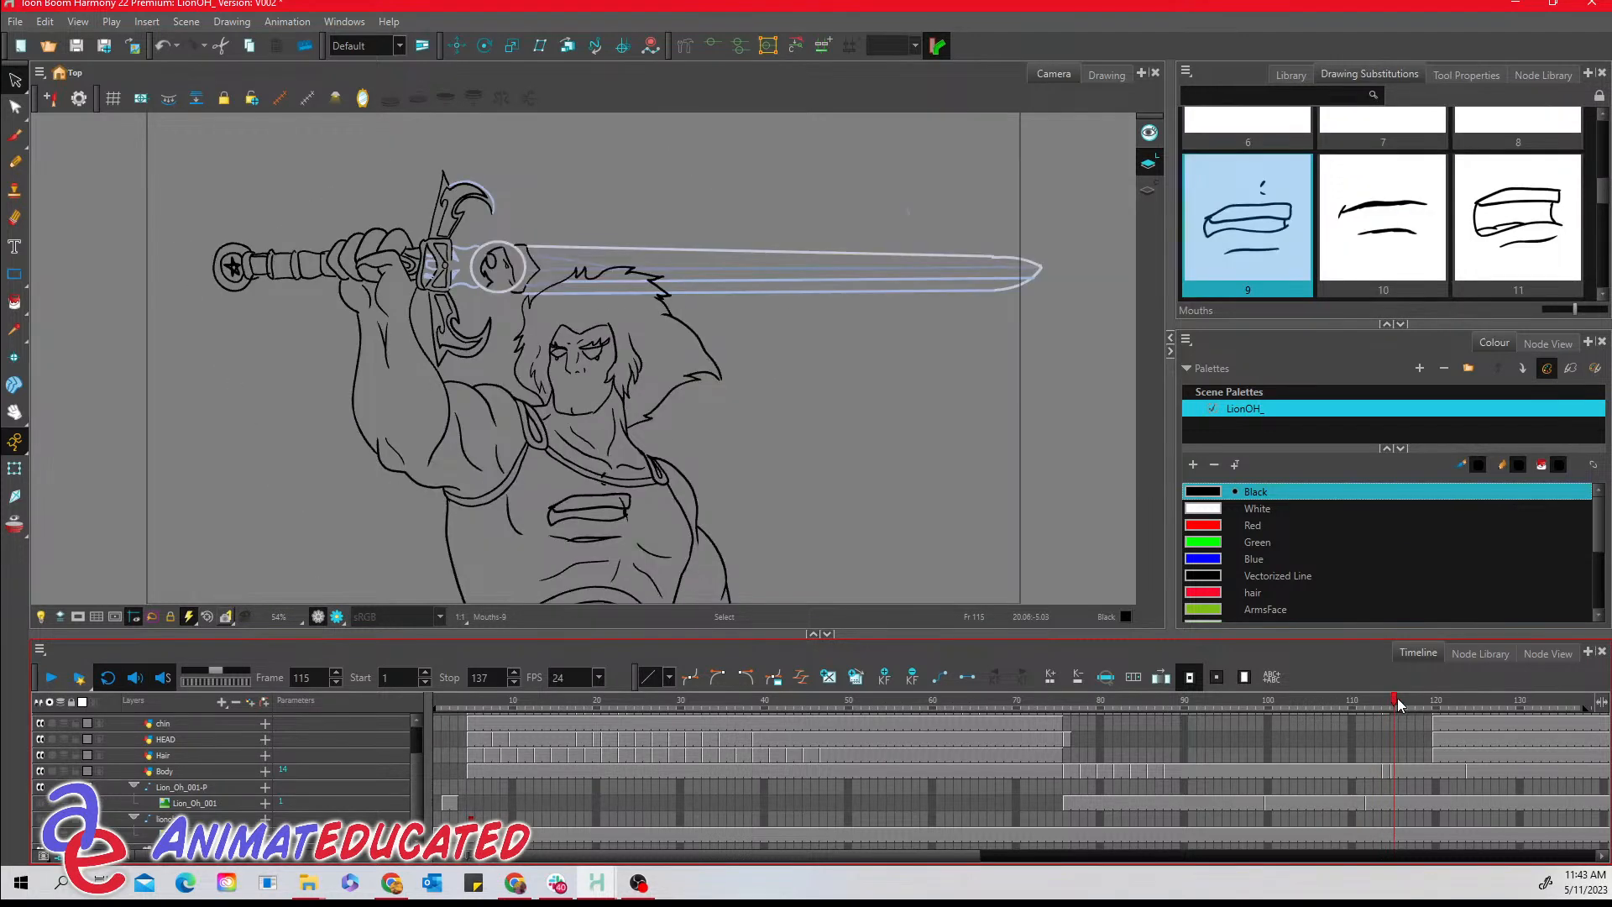
pyautogui.moveTo(1397, 703); pyautogui.dragTo(1246, 712)
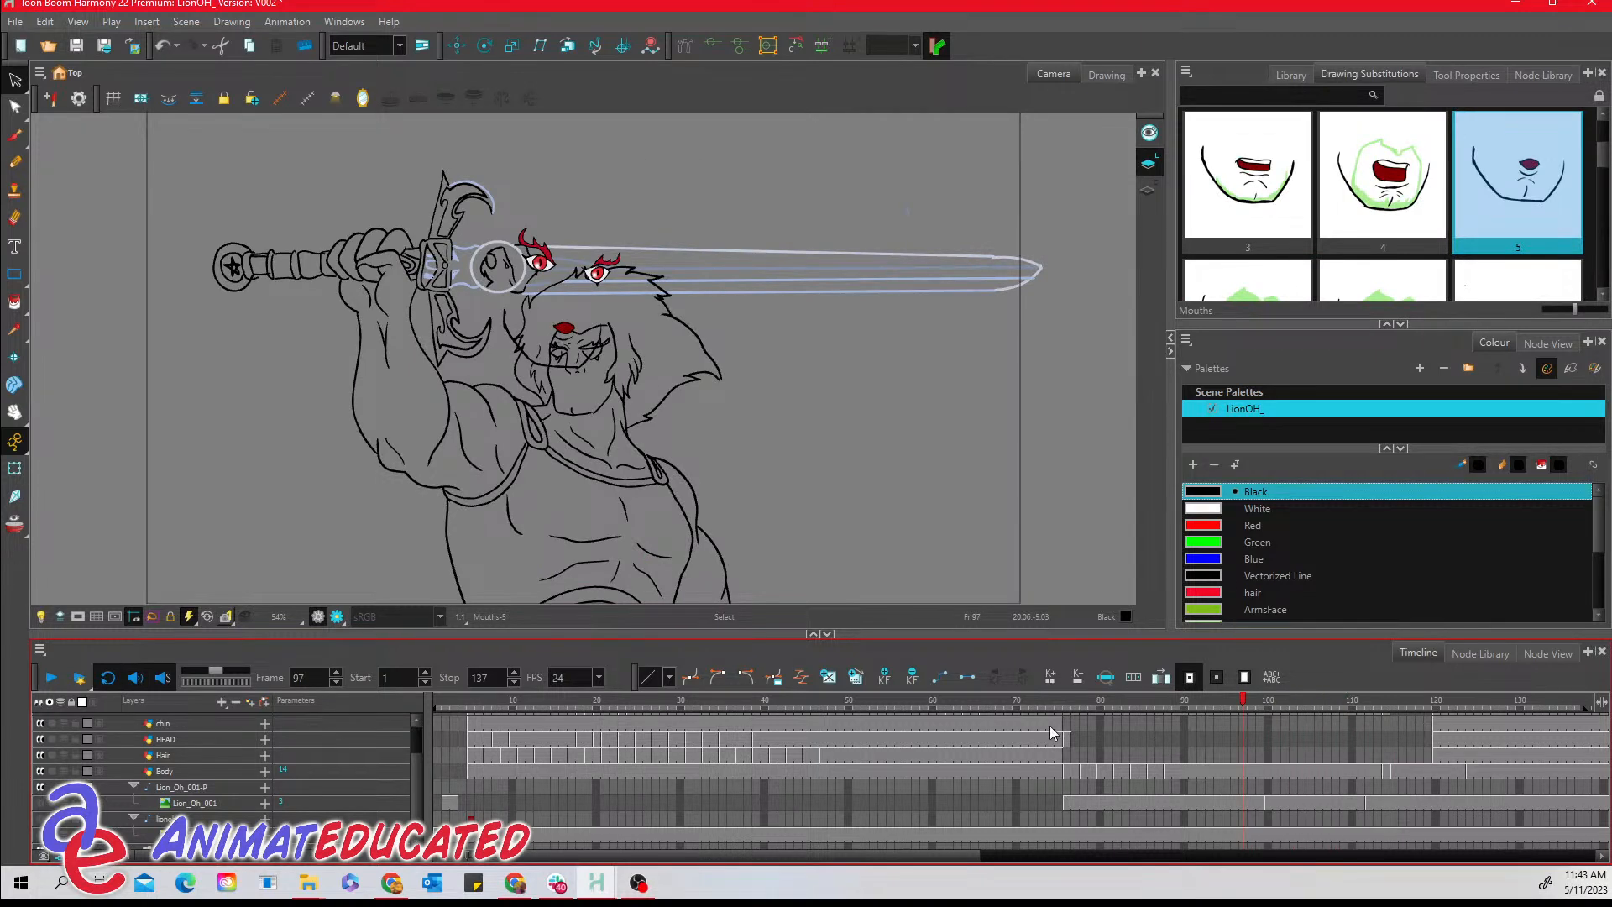
# - Review the sword-raising drawings from about frame 78 and compare the pose change between frames 120 and 125
pyautogui.click(1080, 702)
pyautogui.moveTo(1080, 704); pyautogui.dragTo(1192, 723)
pyautogui.moveTo(1132, 703); pyautogui.dragTo(1212, 701)
pyautogui.click(1435, 702)
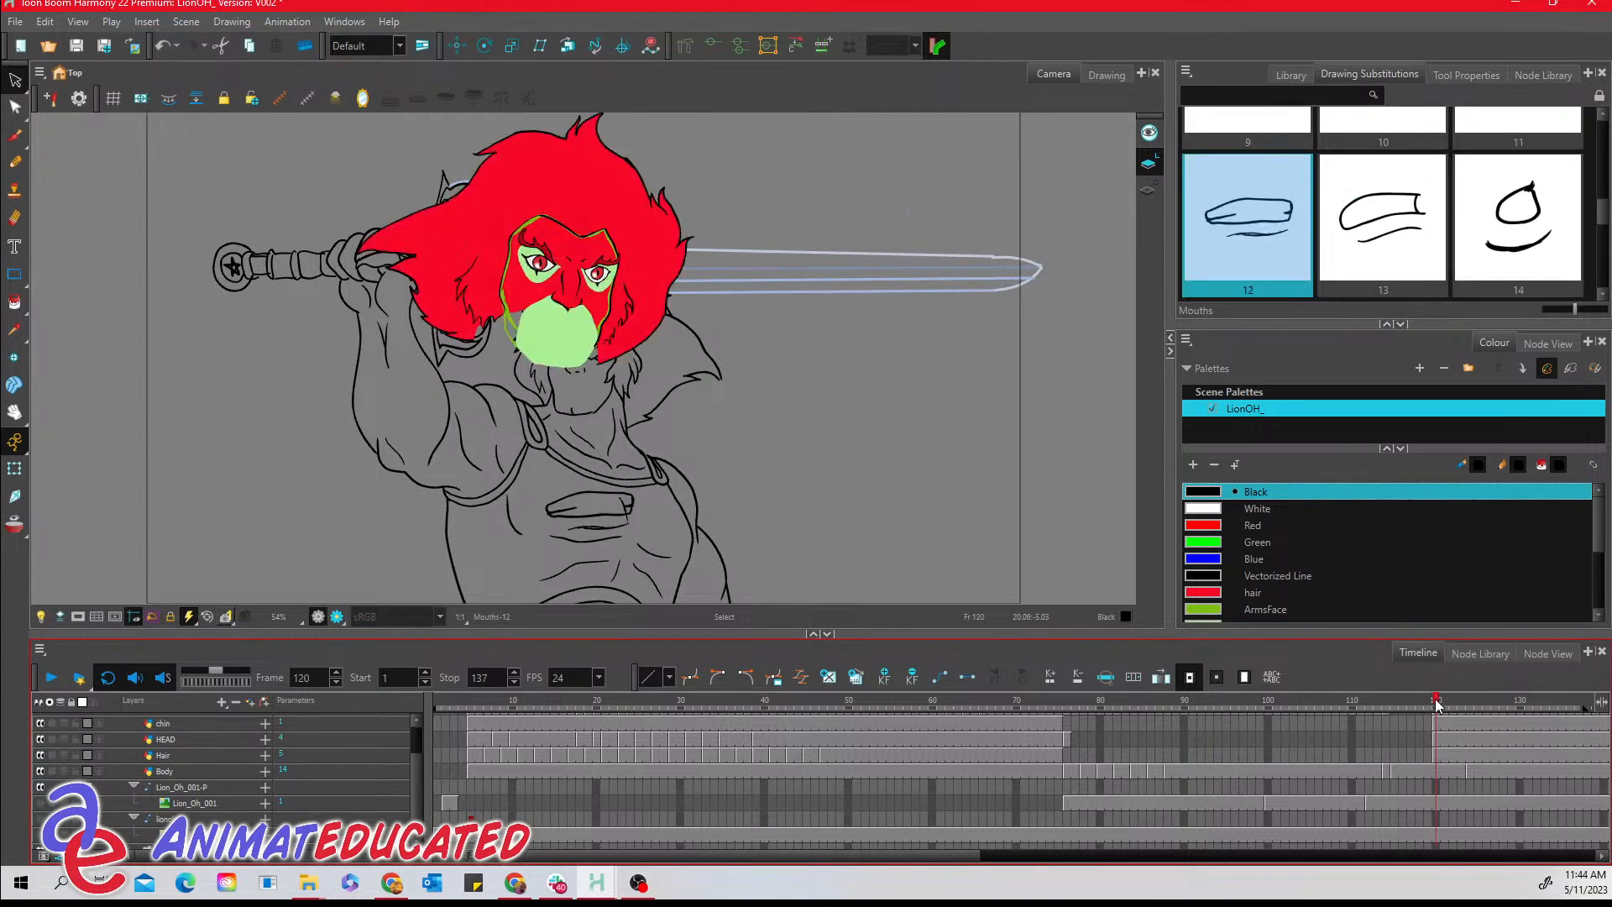
pyautogui.click(1447, 702)
pyautogui.click(1478, 702)
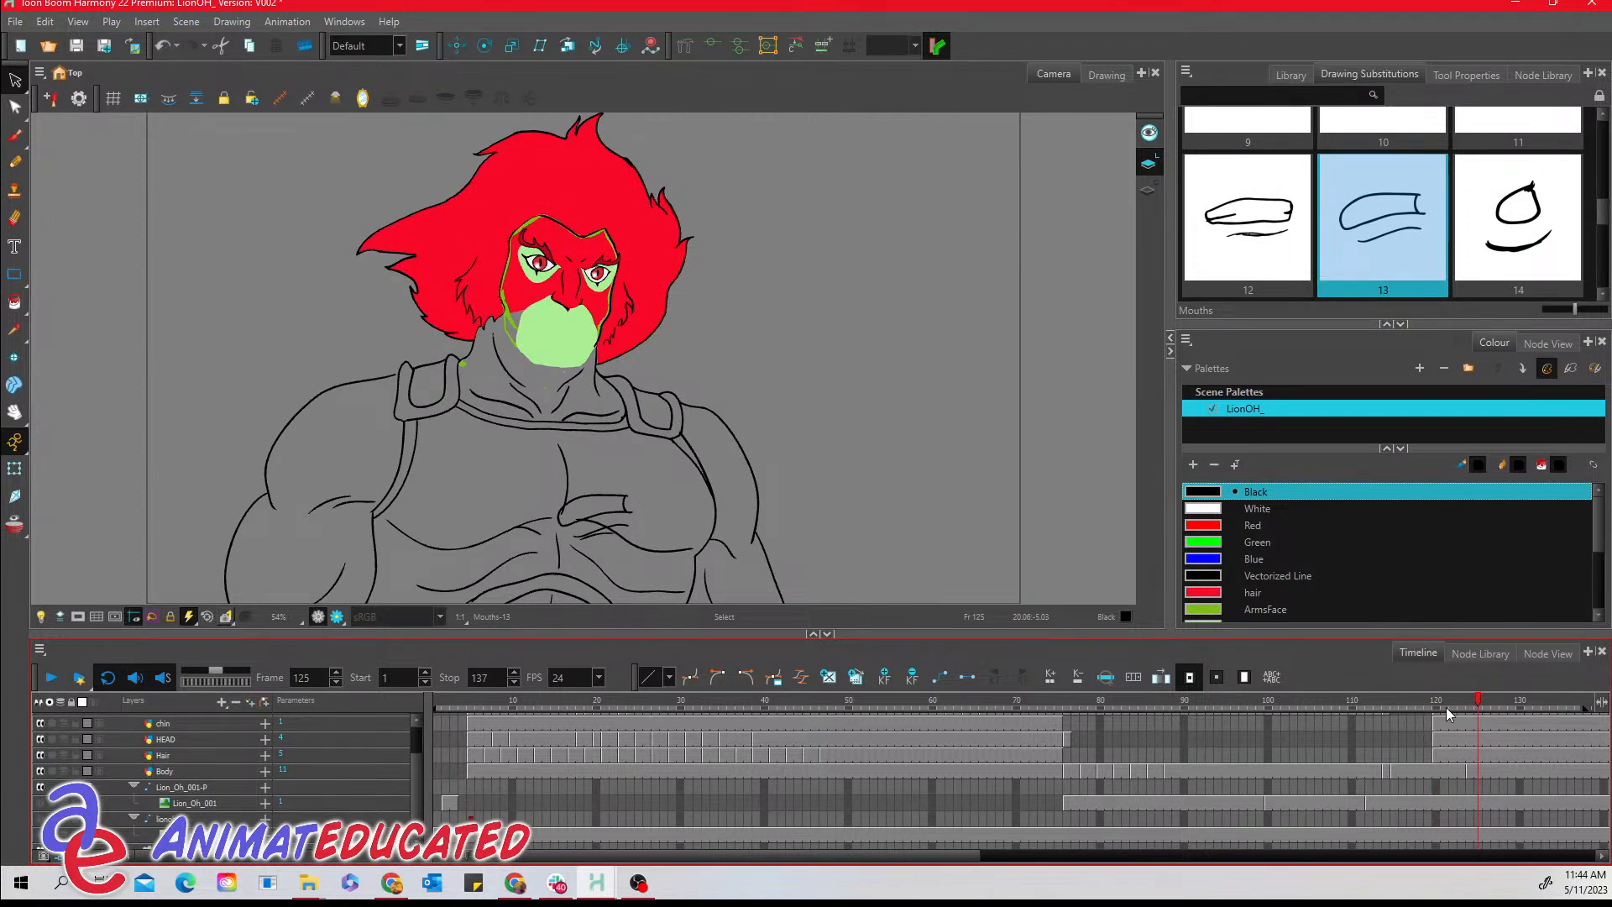
pyautogui.click(1443, 707)
pyautogui.click(1478, 705)
# - Undo the last layer hiding to bring back the coloured character reference image at frame 125
pyautogui.press('Return')
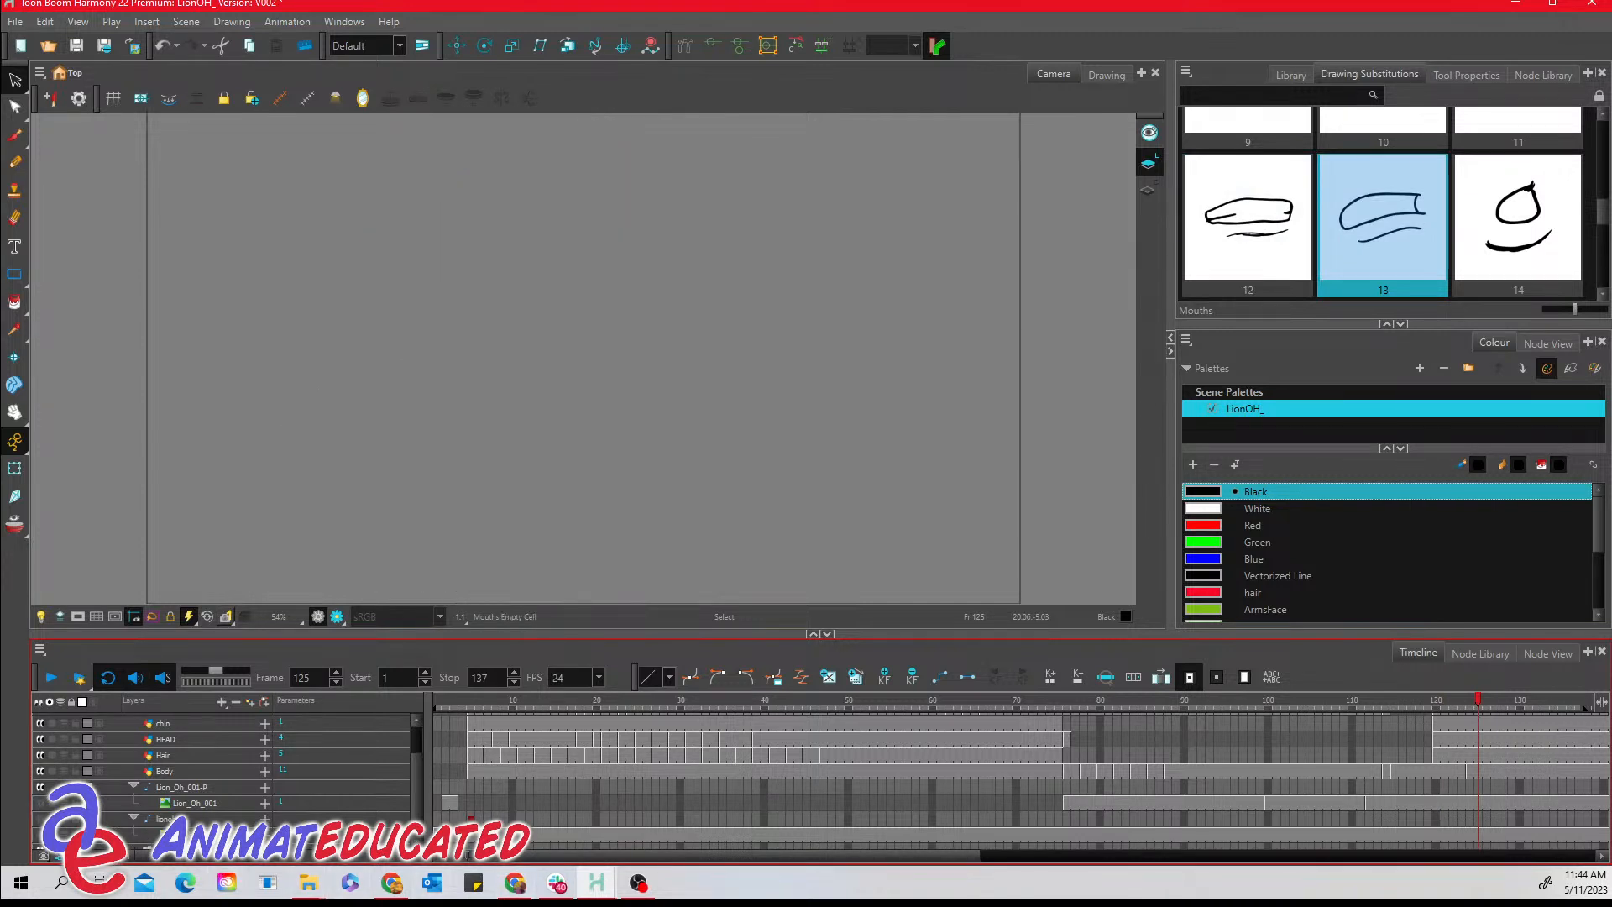
pyautogui.hotkey('ctrl', 'z')
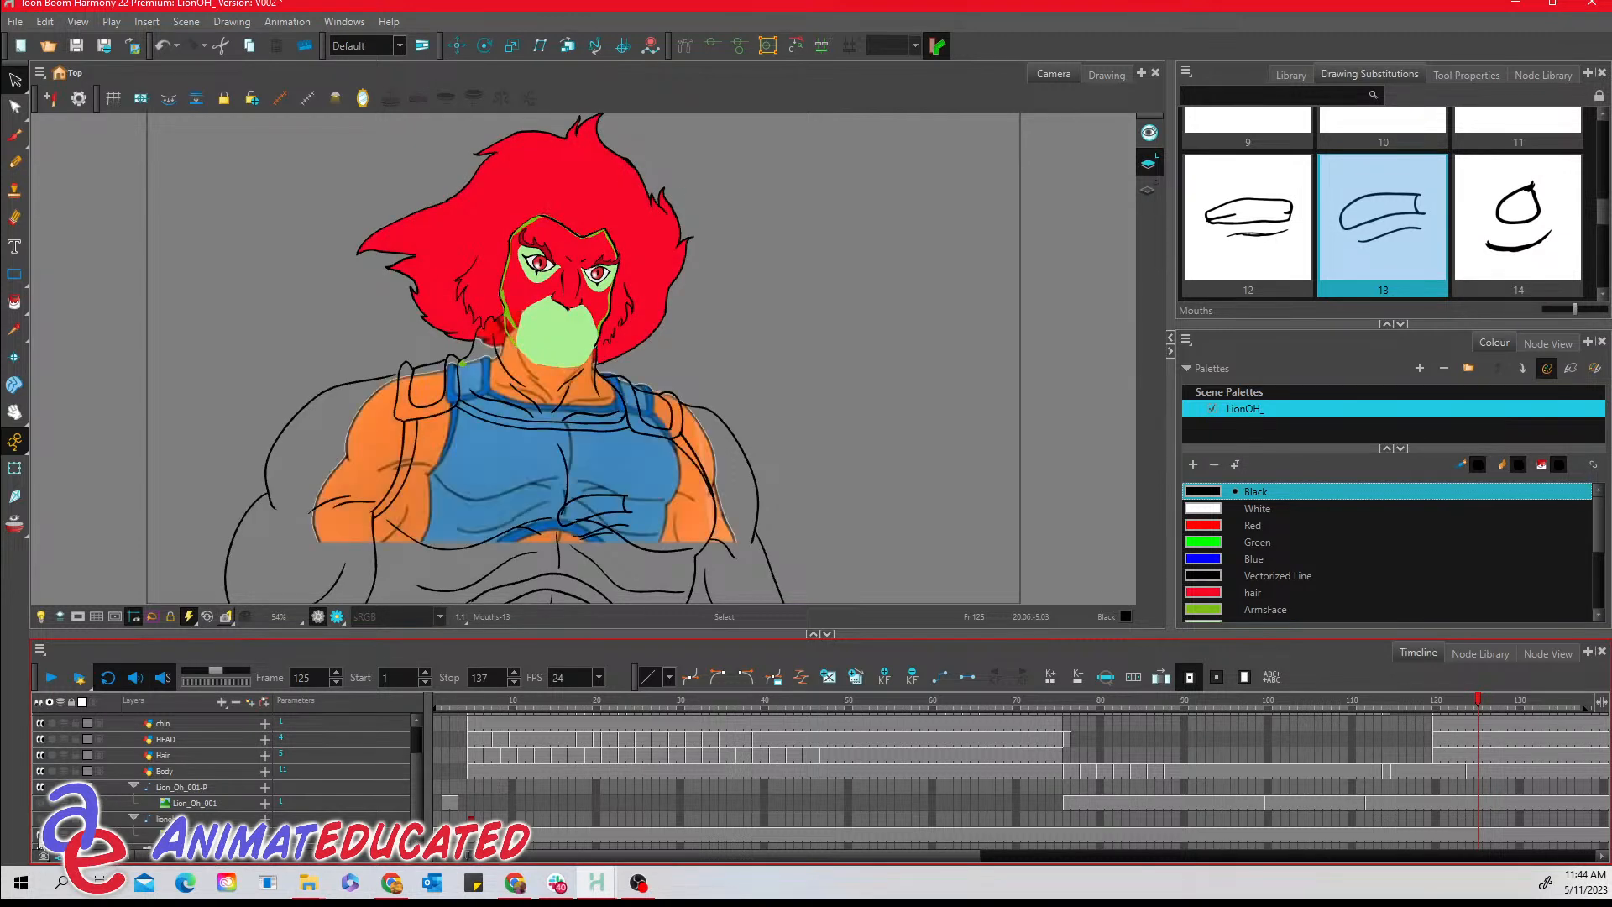
# - Hide the coloured character reference layer and show the Lion_Oh_001 reference image at frame 125
pyautogui.click(39, 836)
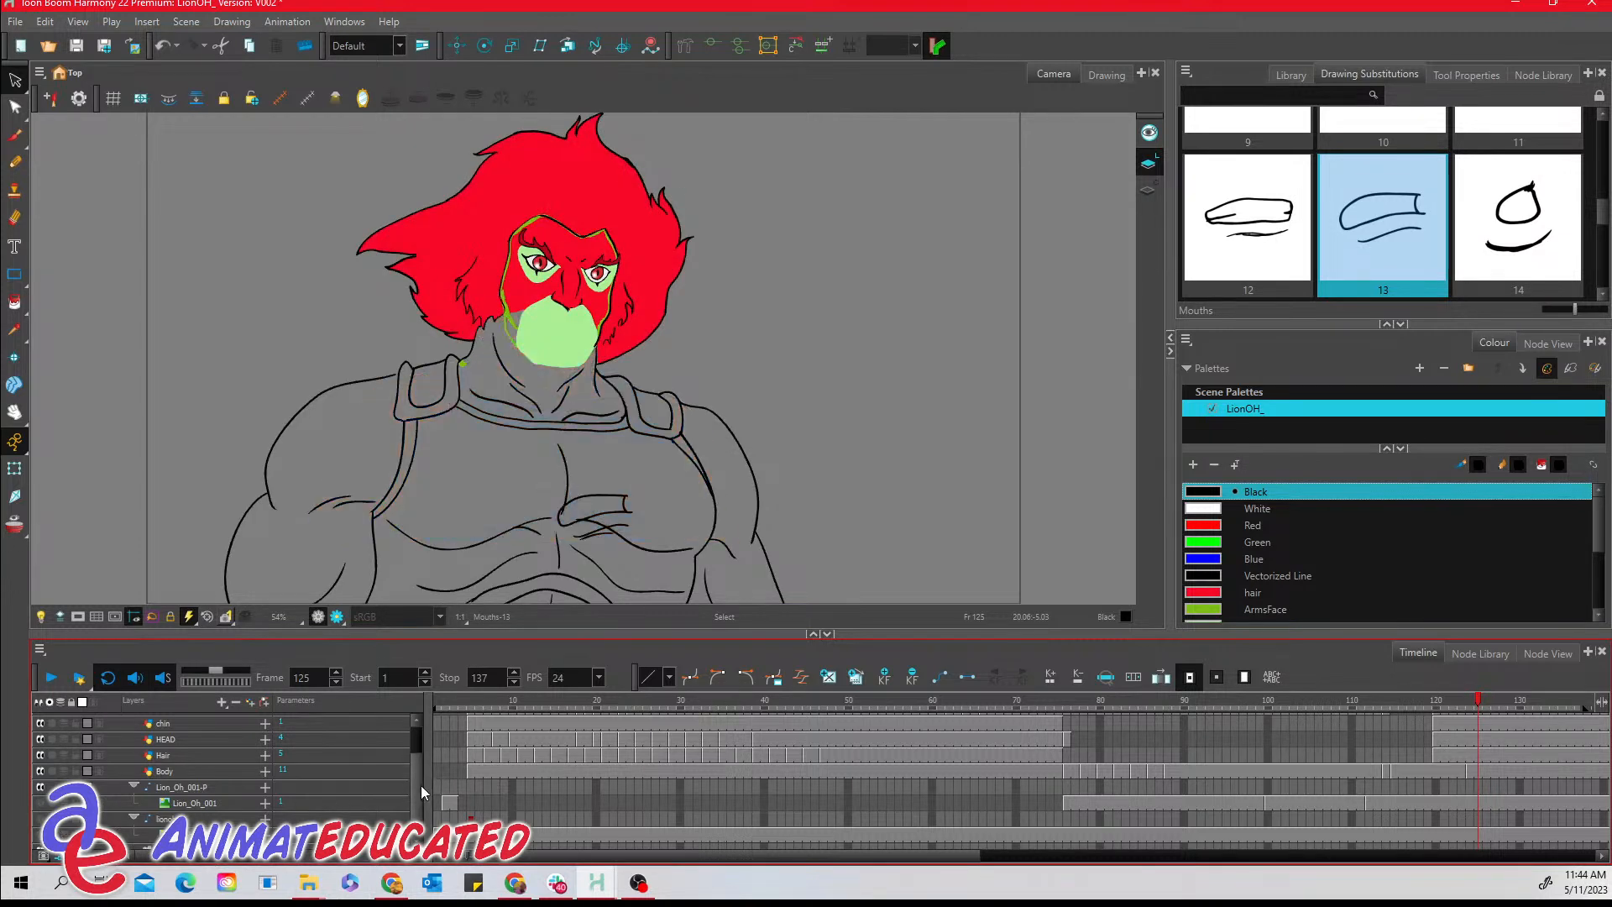
pyautogui.scroll(-1, 416, 813)
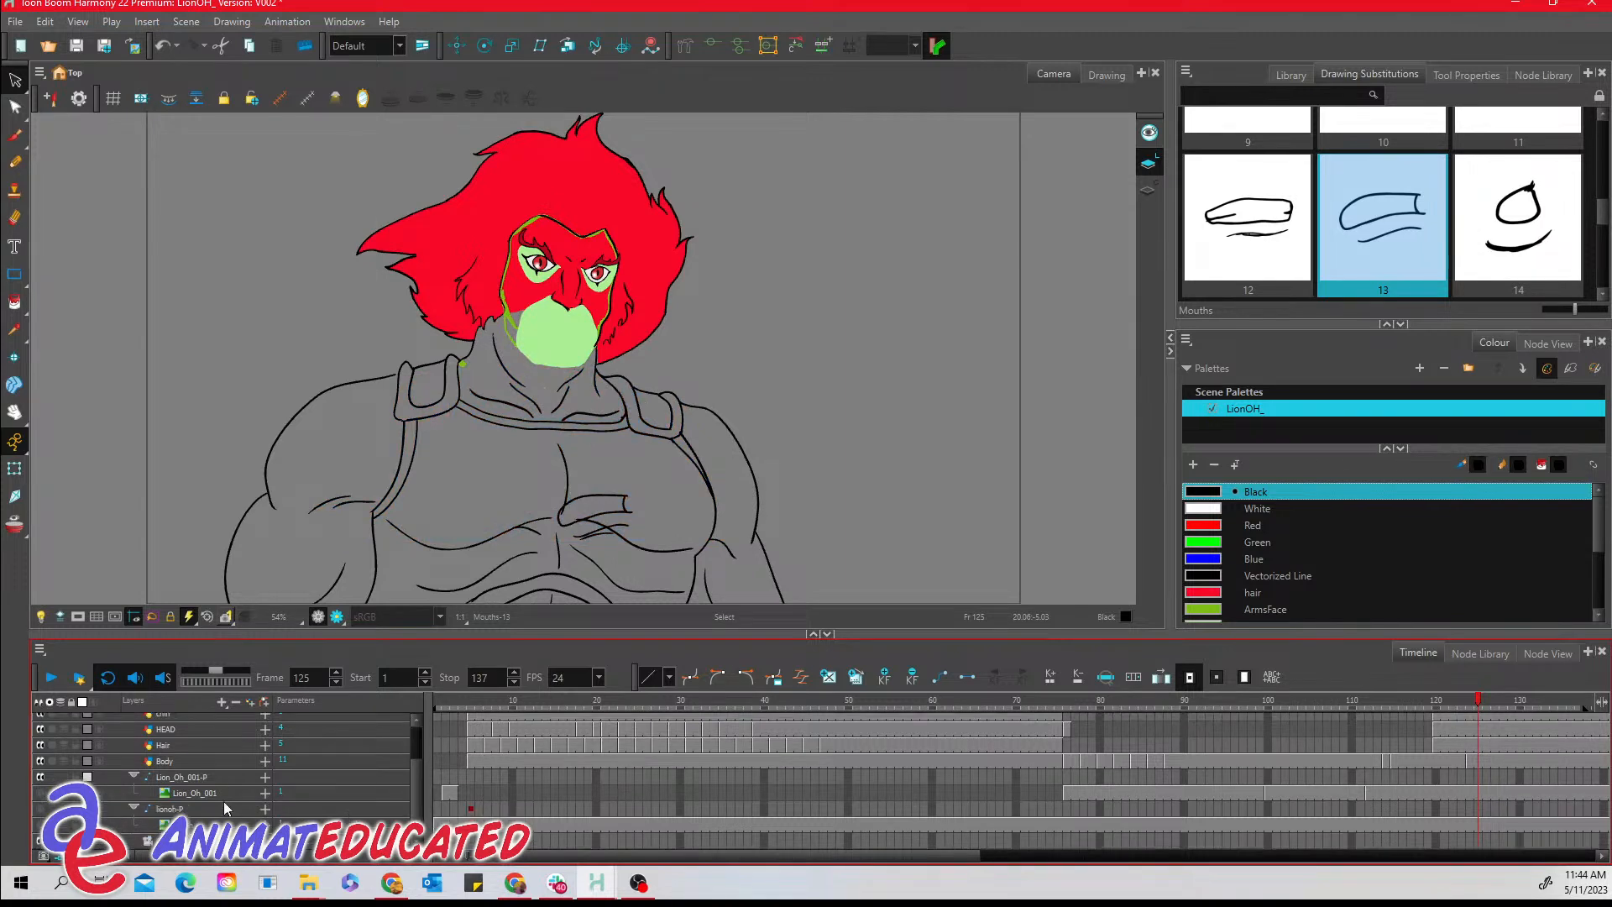
pyautogui.click(38, 793)
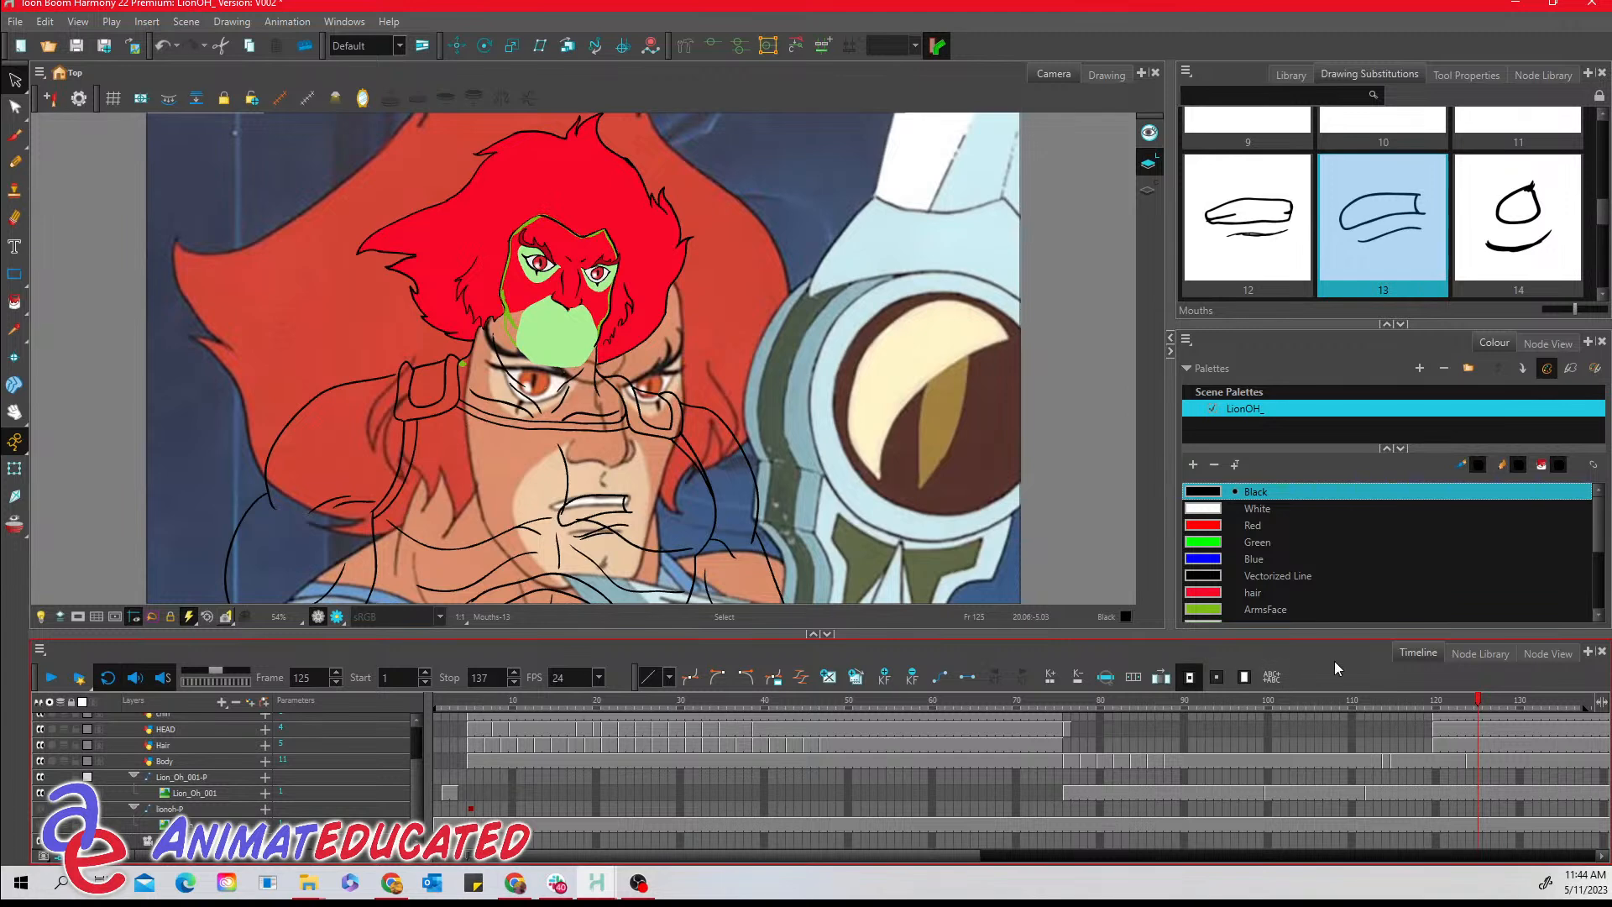
# - Scrub the body drawings against the close-up reference between frames 117 and 125, comparing the change from frame 119 to 120
pyautogui.click(1409, 700)
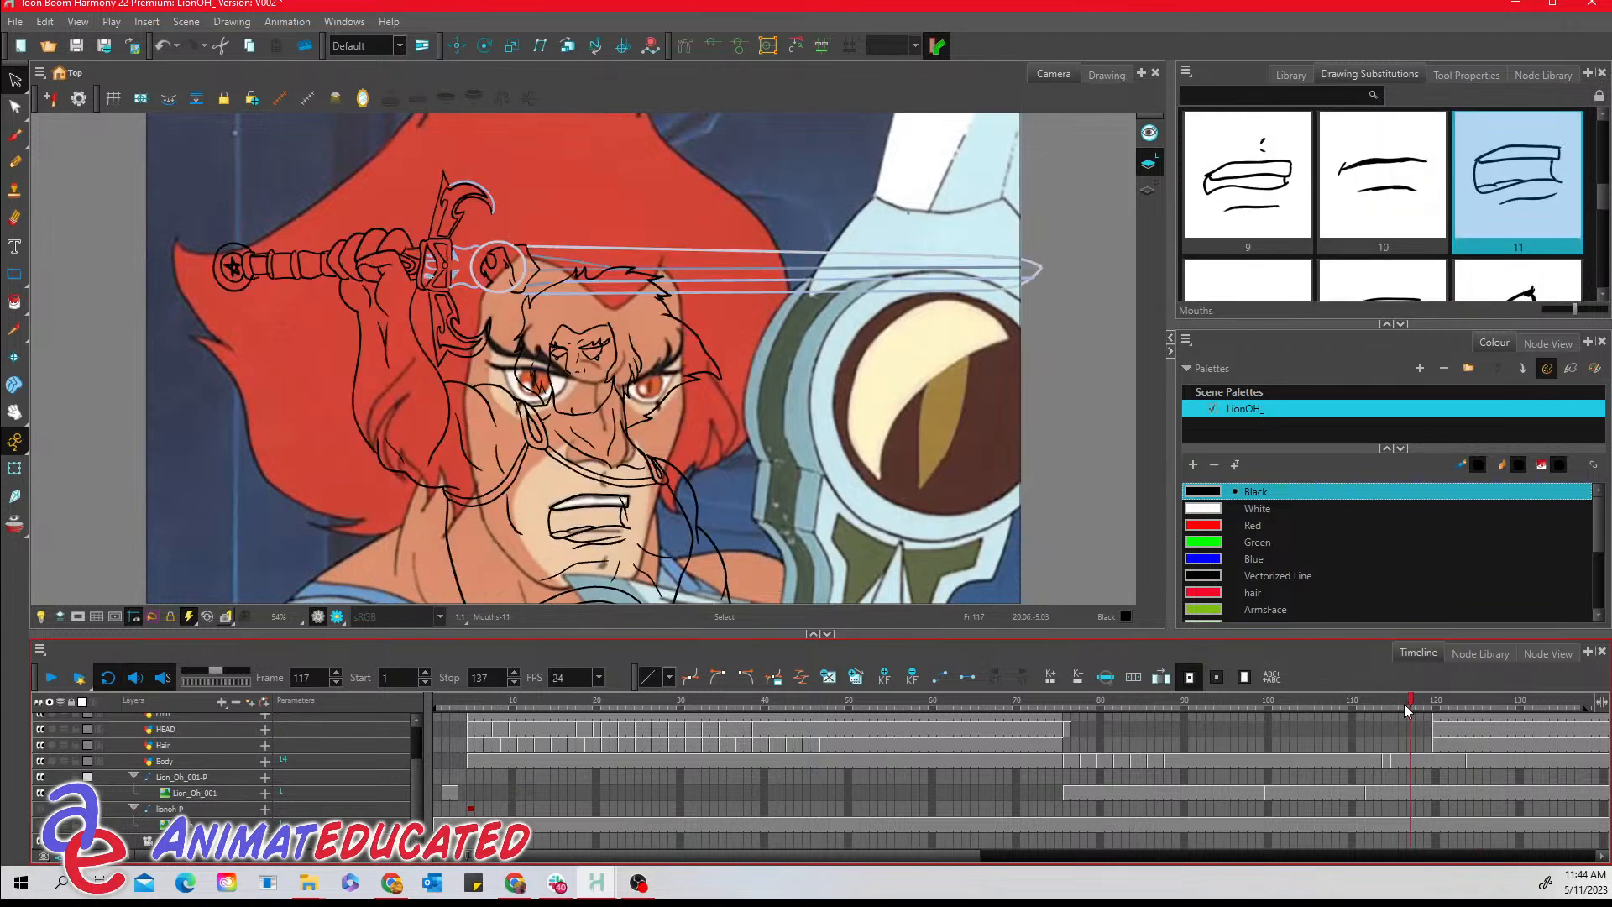
pyautogui.click(1419, 704)
pyautogui.click(1442, 702)
pyautogui.moveTo(1442, 702); pyautogui.dragTo(1480, 705)
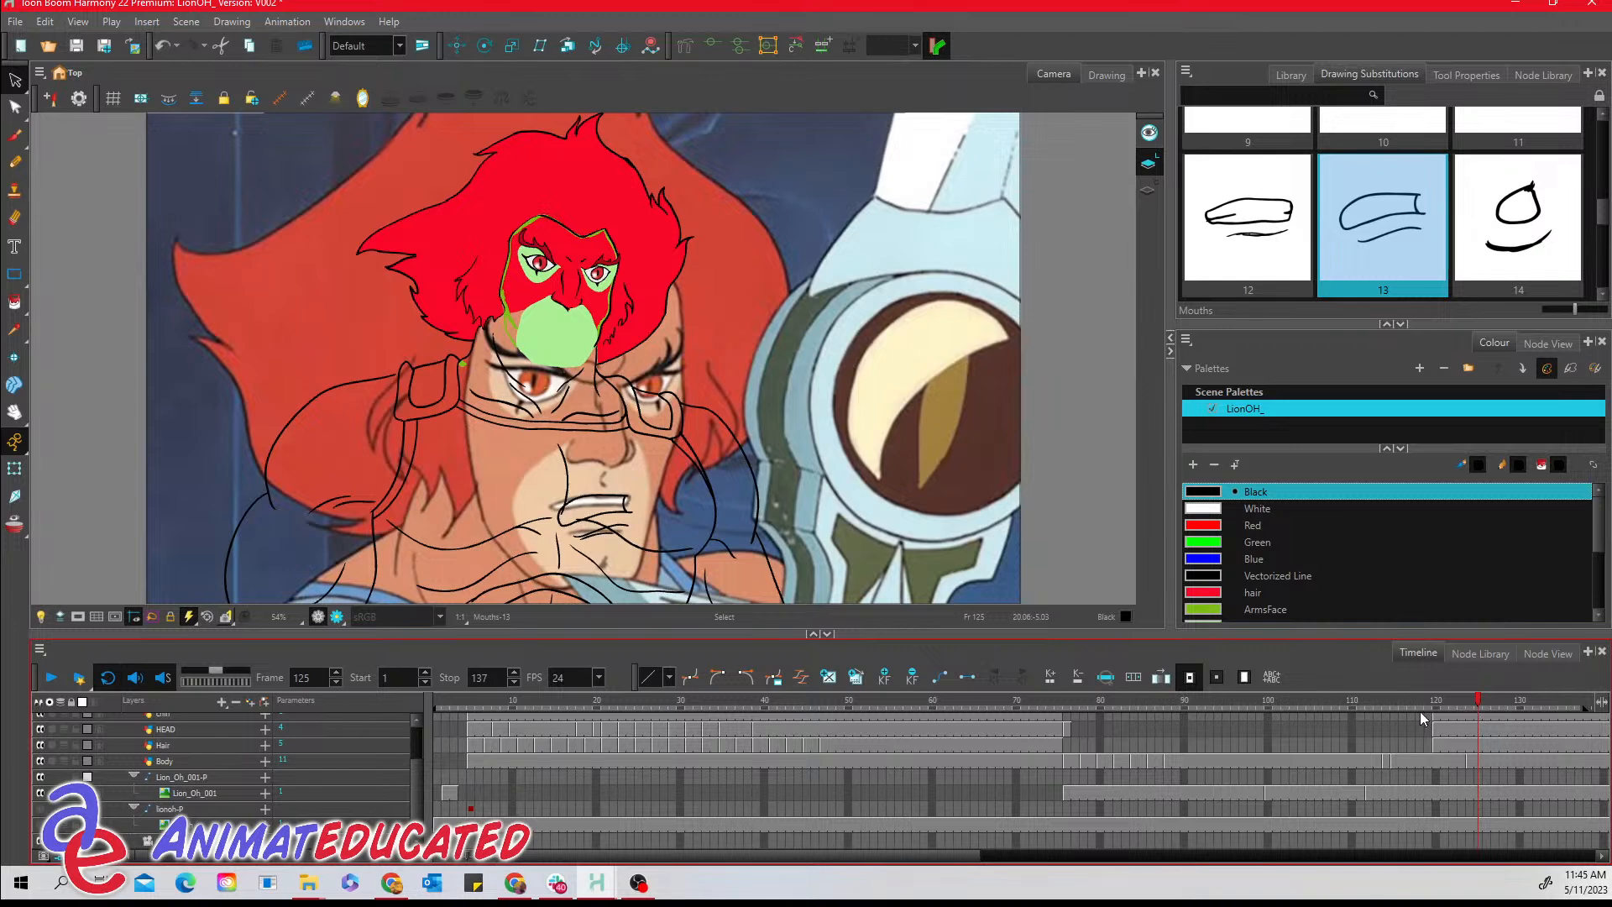
pyautogui.moveTo(1443, 701); pyautogui.dragTo(1436, 702)
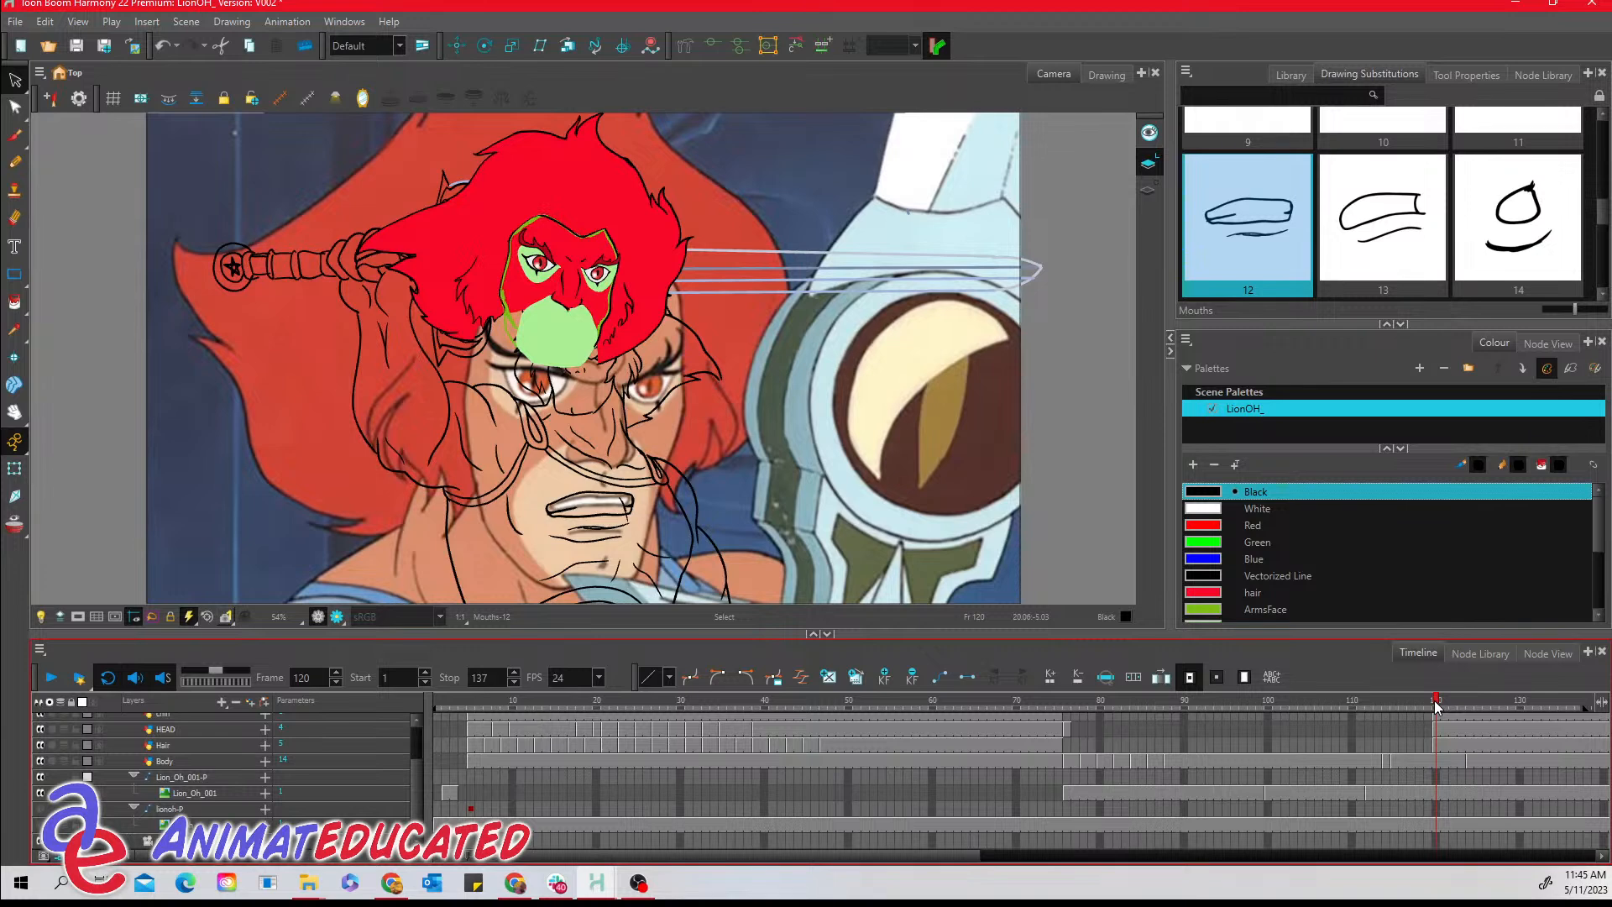
pyautogui.press(',')
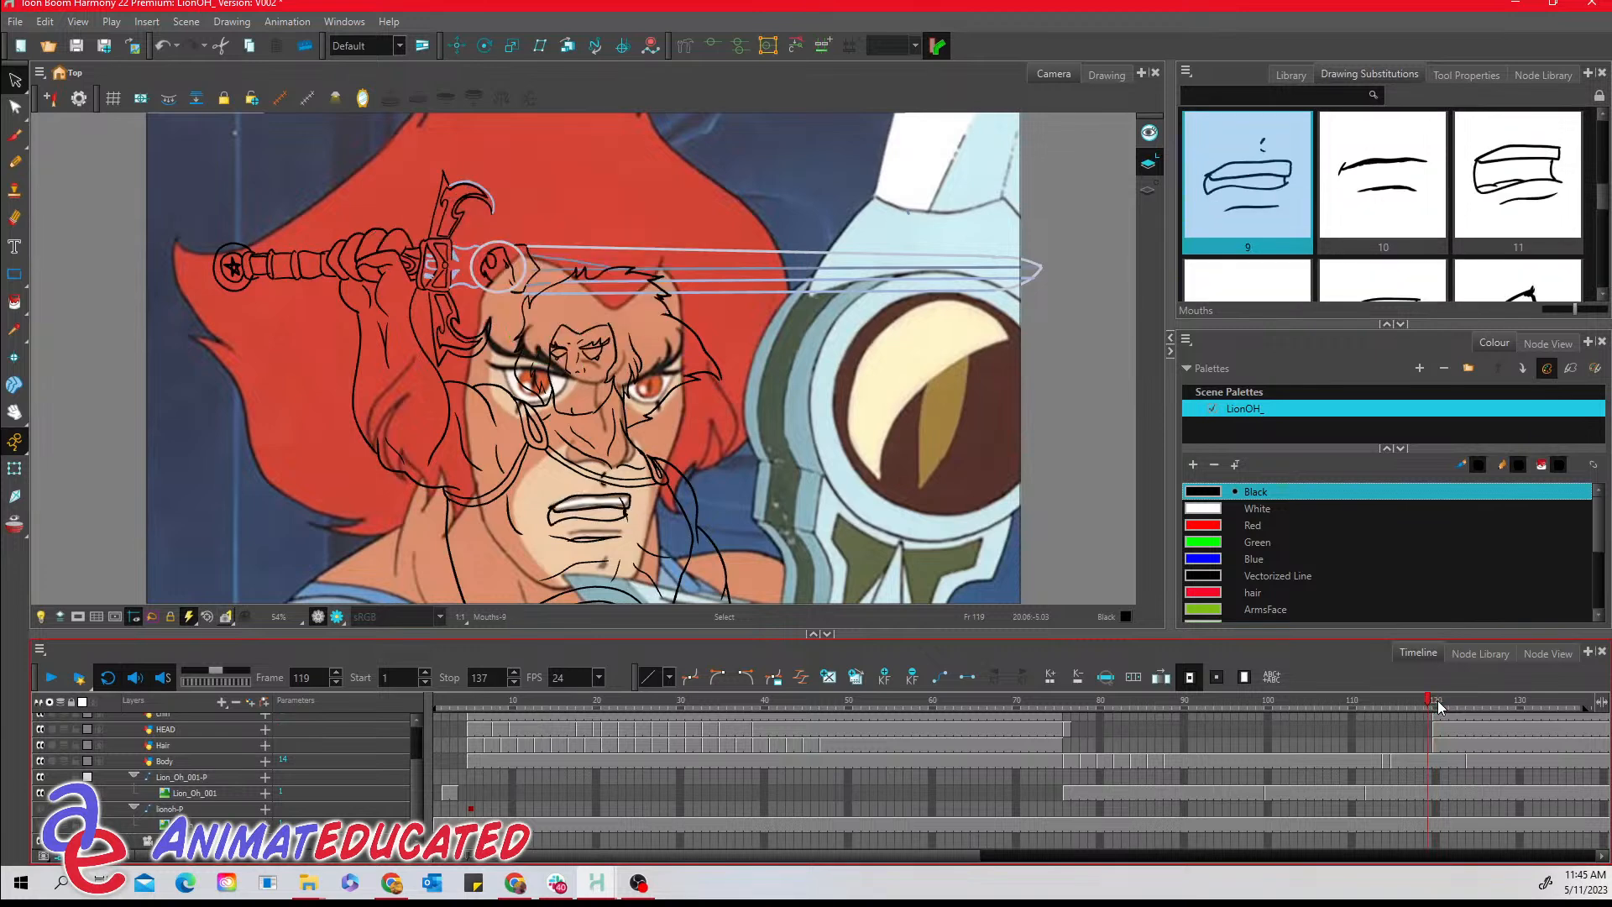
pyautogui.press('.')
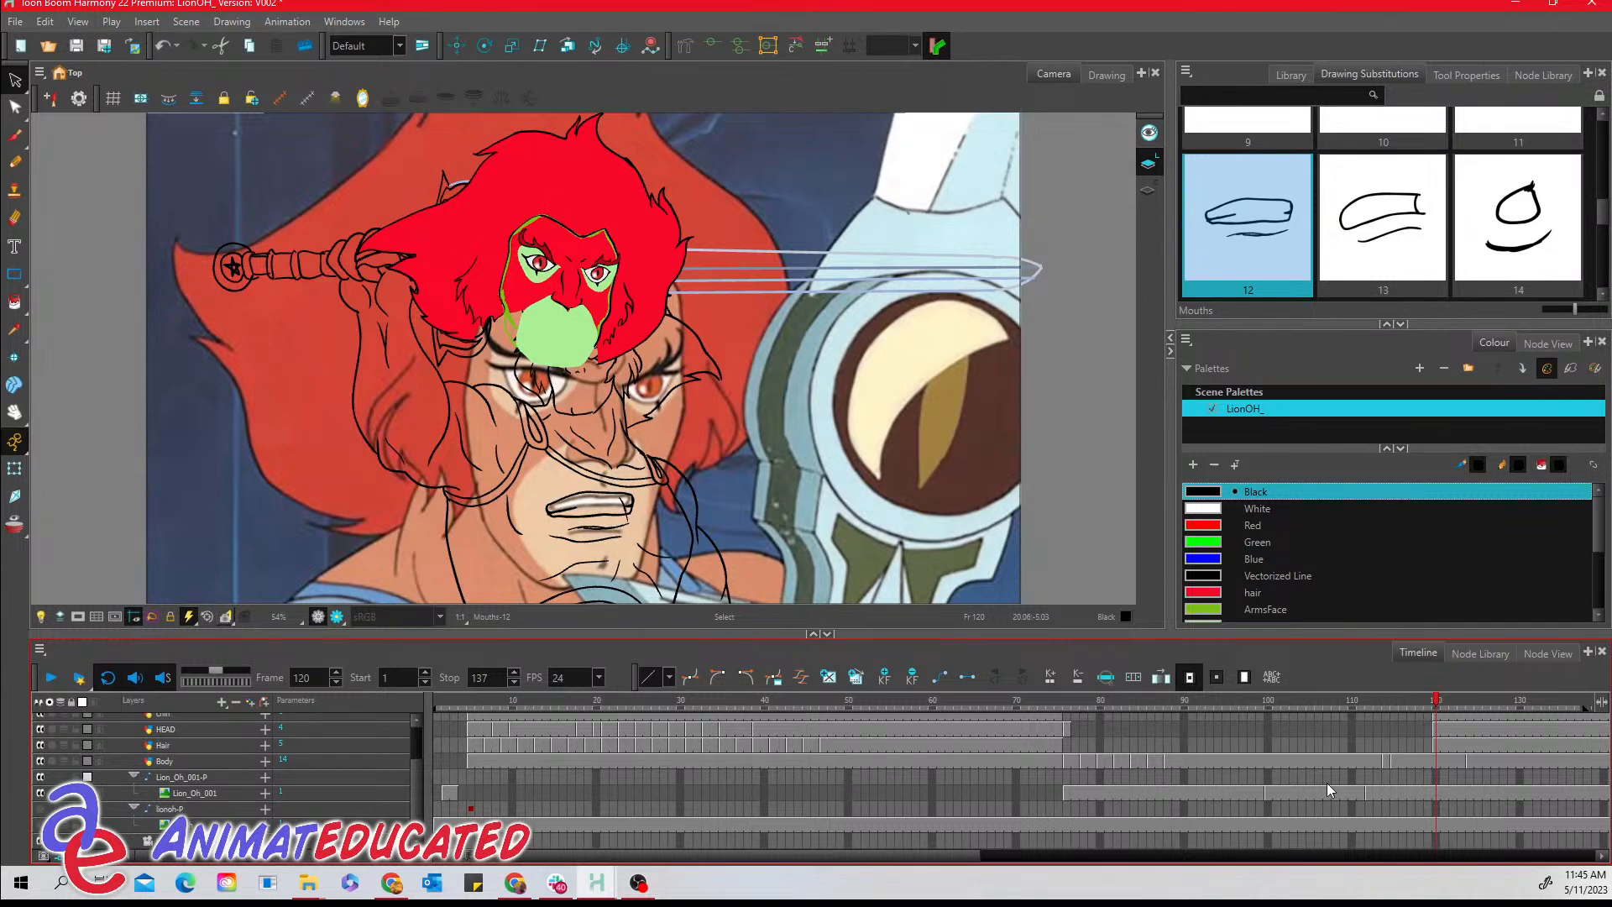
# - Hide the Lion_Oh_001 reference image at frame 98 and review the line drawings up to frame 114
pyautogui.click(1327, 706)
pyautogui.click(1255, 705)
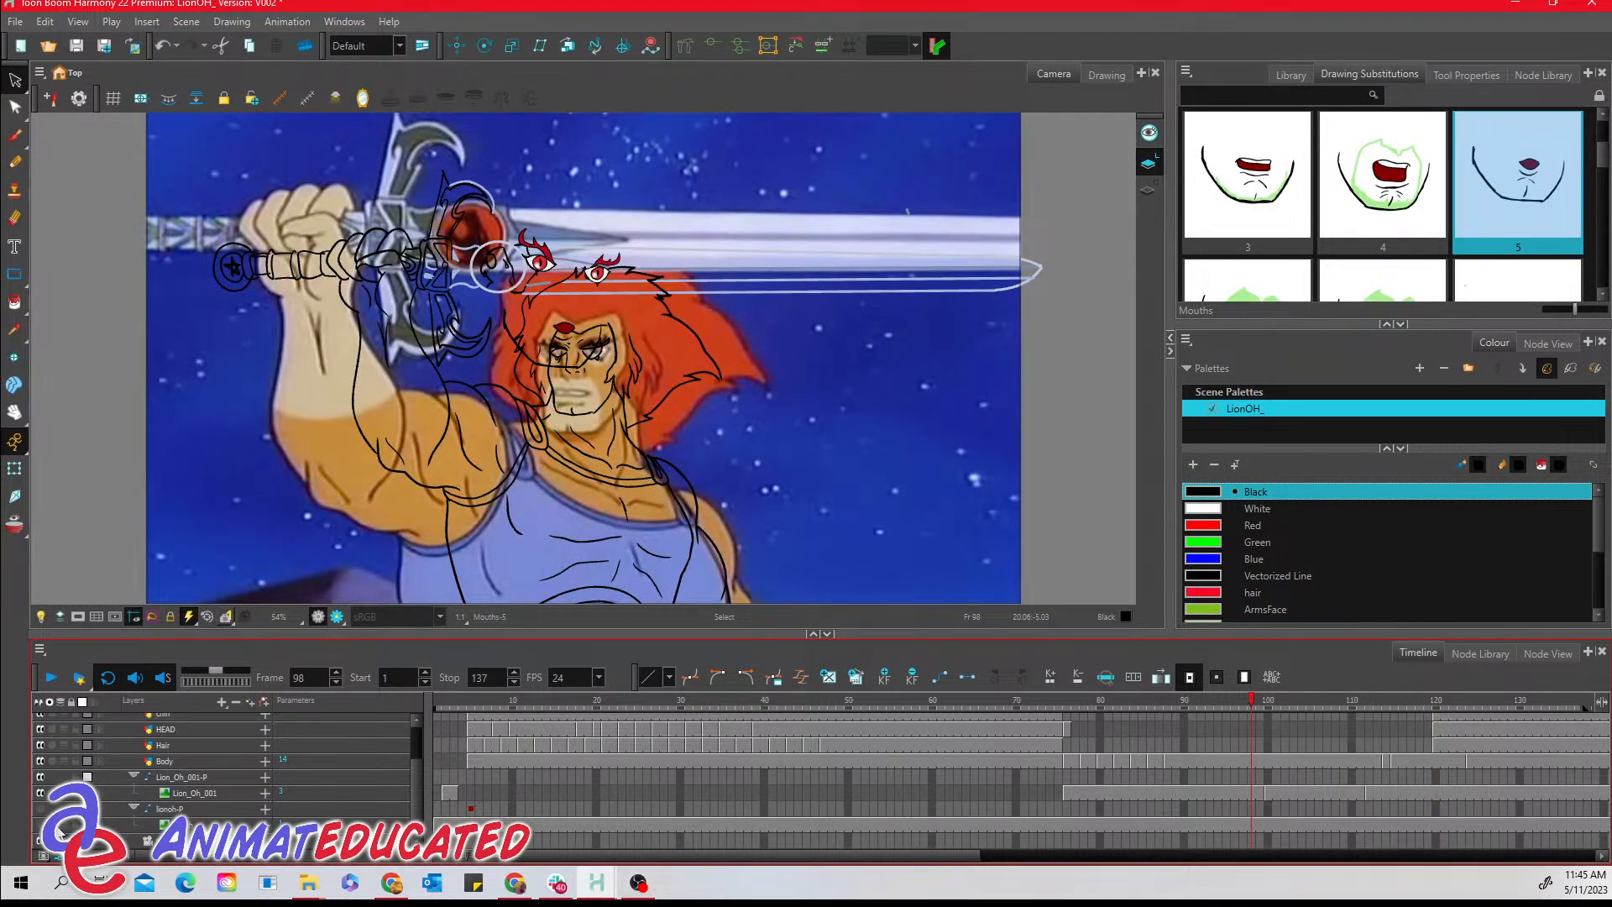
pyautogui.click(42, 794)
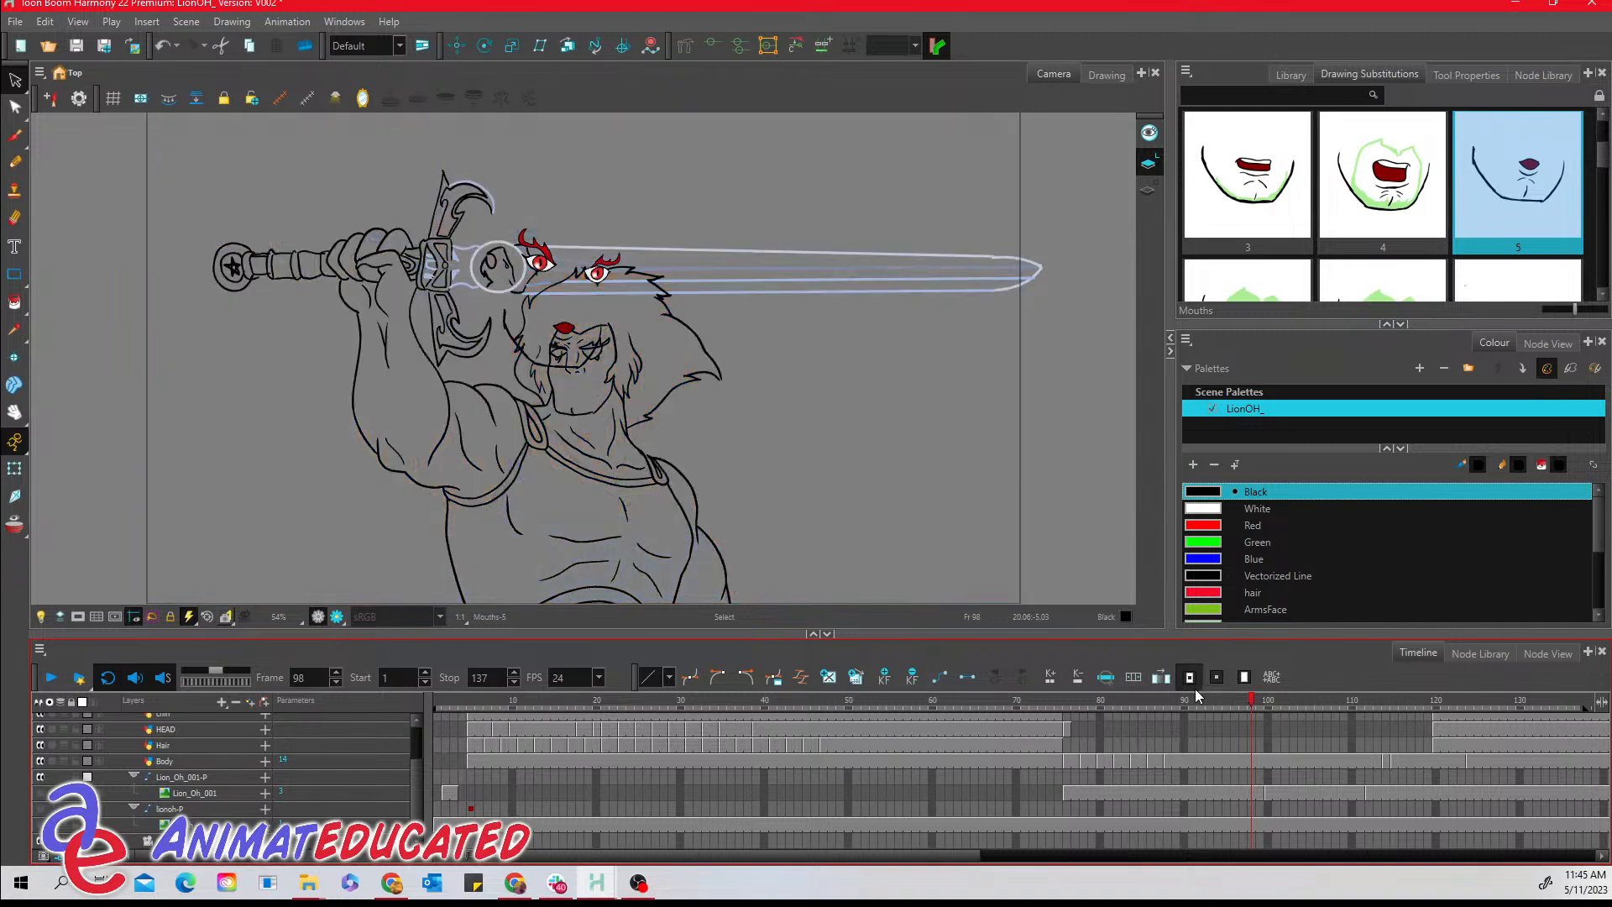
pyautogui.moveTo(1207, 699)
pyautogui.mouseDown()
pyautogui.moveTo(1093, 704)
pyautogui.moveTo(1260, 704)
pyautogui.moveTo(1059, 723)
pyautogui.moveTo(1416, 707)
pyautogui.moveTo(1329, 722)
pyautogui.moveTo(1390, 724)
pyautogui.mouseUp()
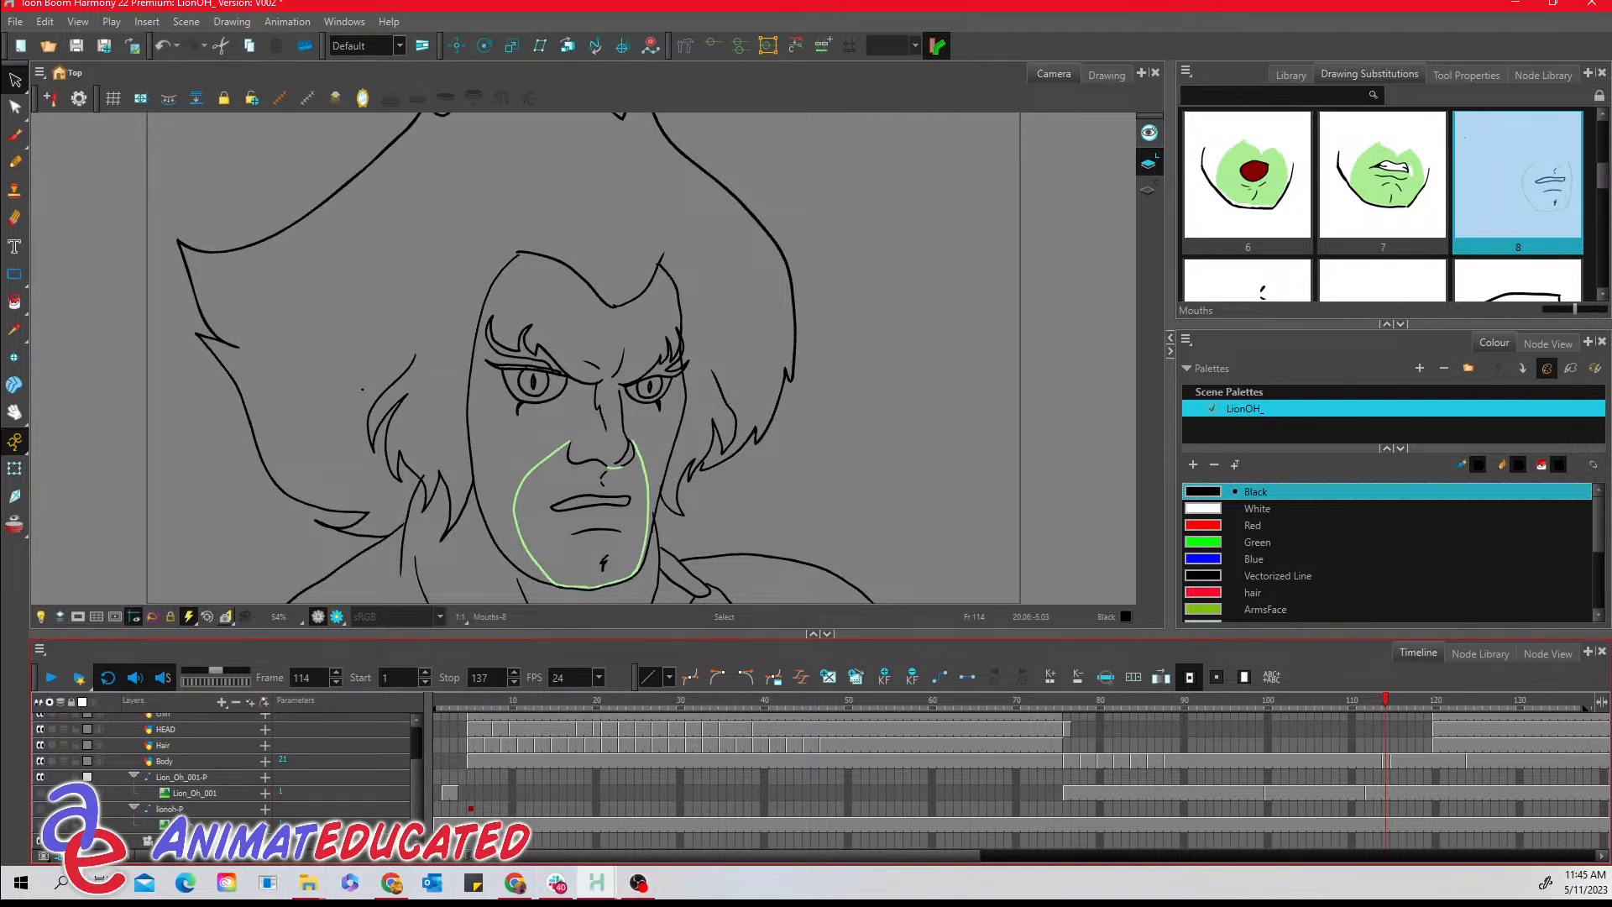
# - Toggle the Lion_Oh_001 reference image to compare it with the face line drawing around frame 114, leaving it shown
pyautogui.click(39, 794)
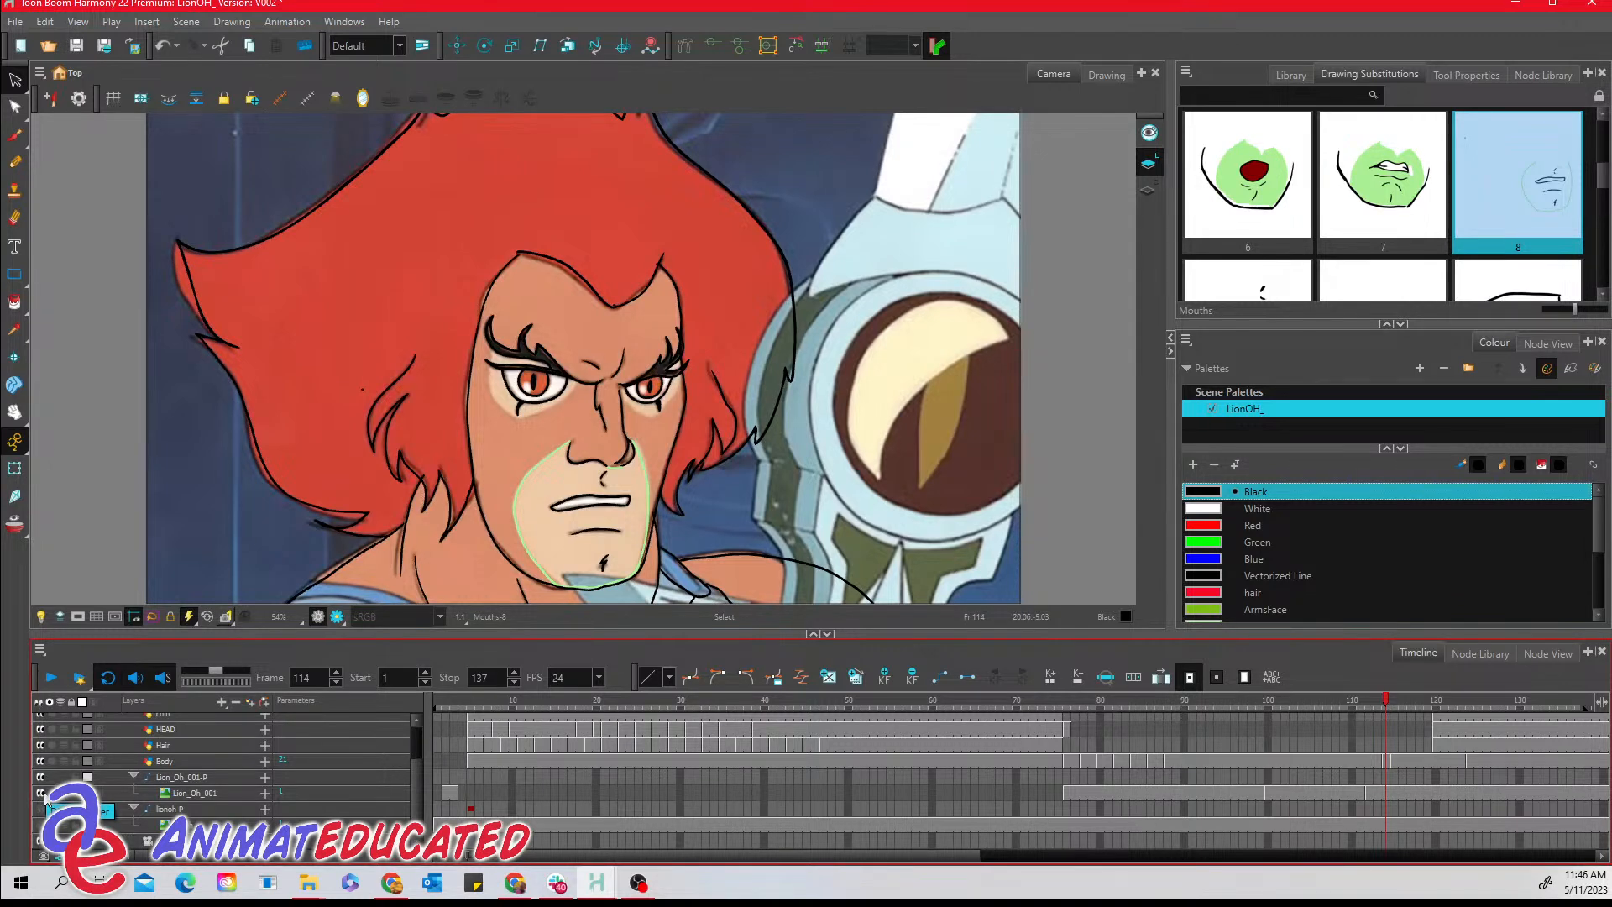
pyautogui.click(40, 794)
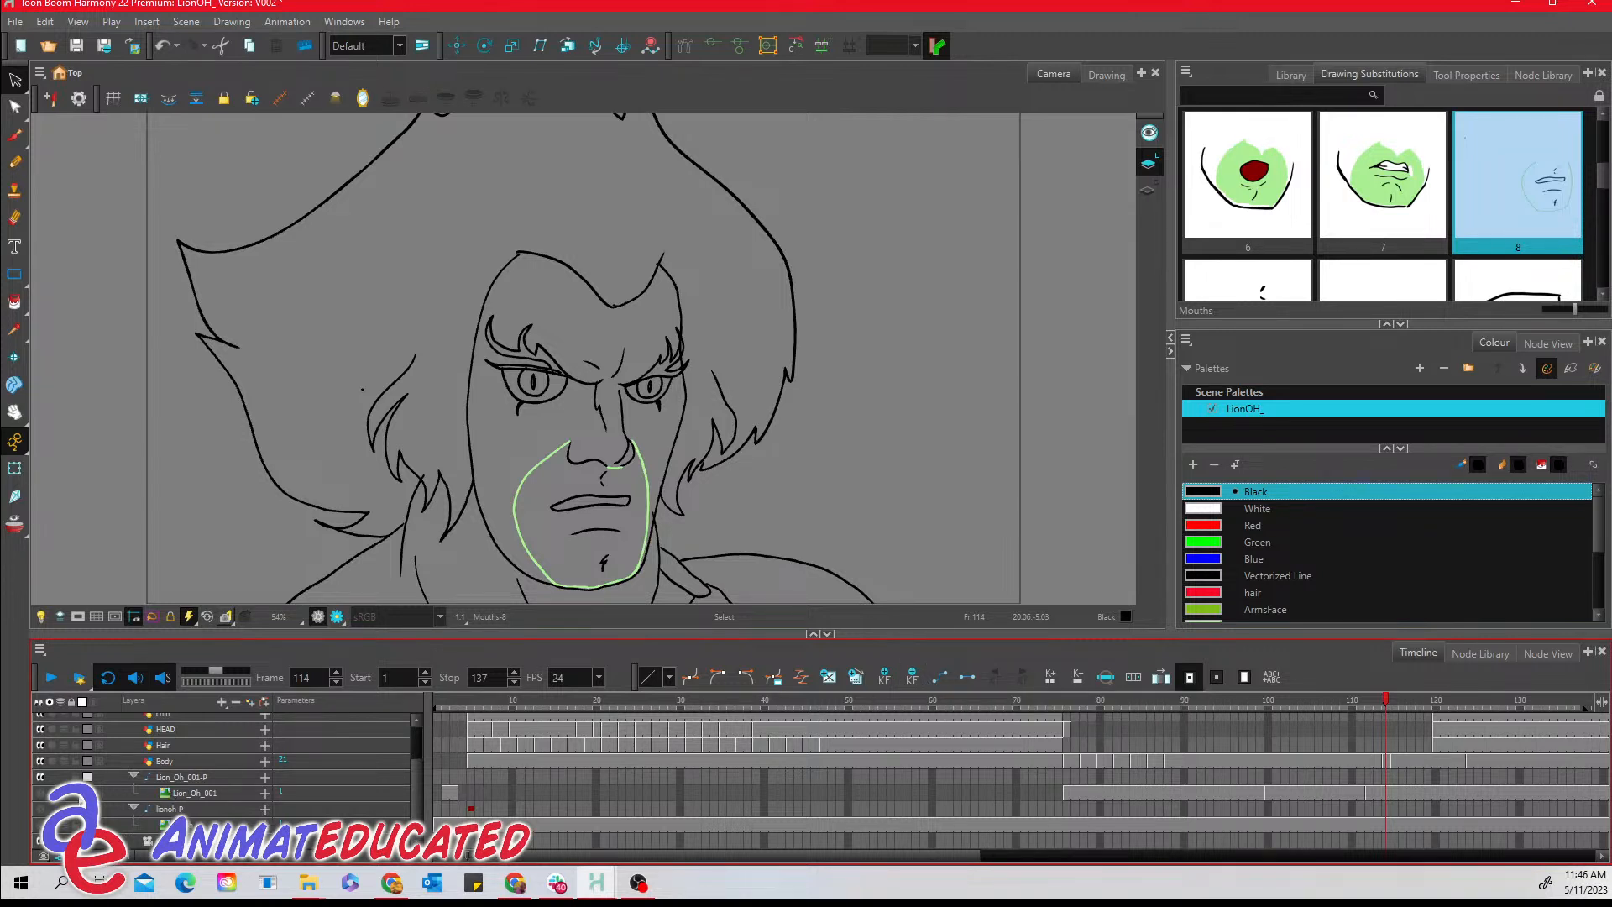
pyautogui.click(44, 796)
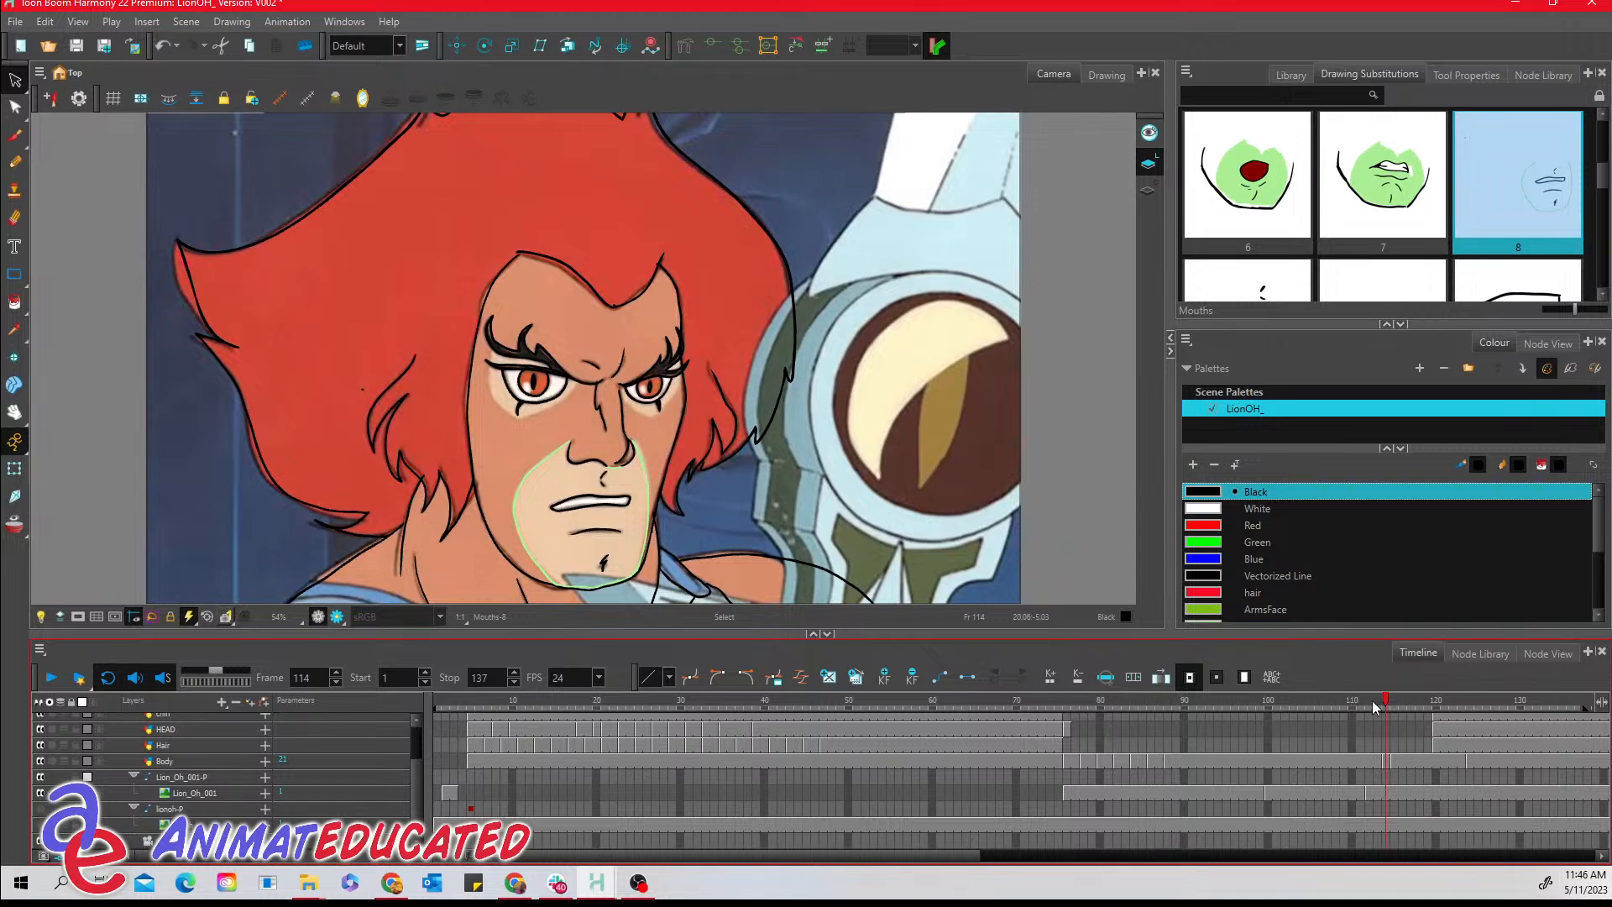
pyautogui.click(1404, 700)
pyautogui.moveTo(1407, 702); pyautogui.dragTo(1390, 704)
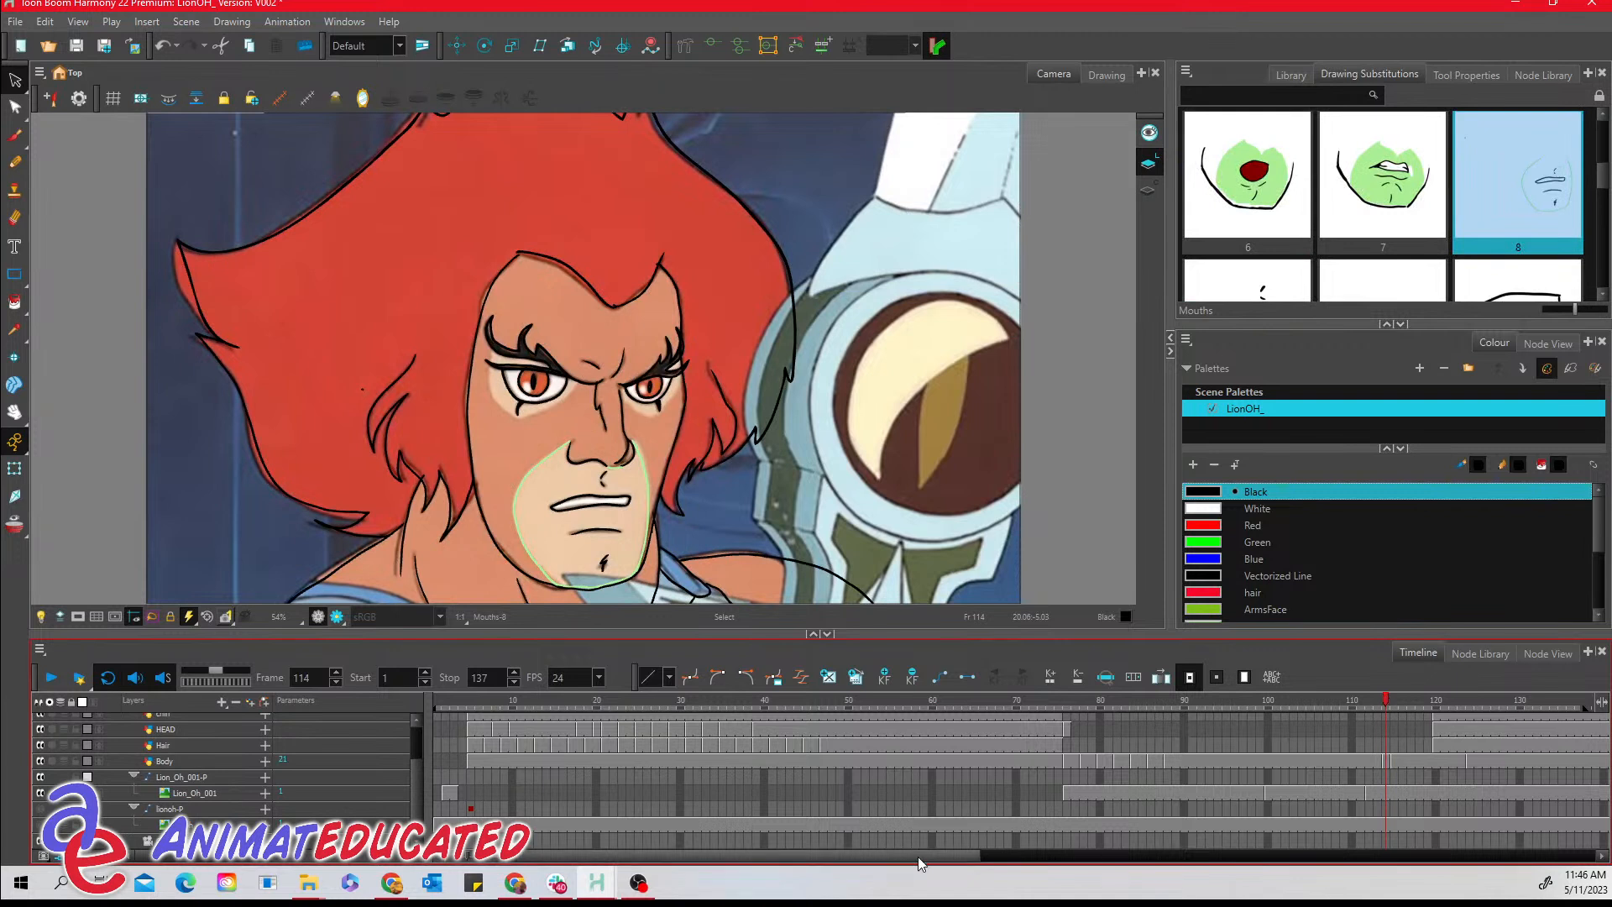
# - Extend the scene's playback range to stop at frame 322
pyautogui.moveTo(919, 856); pyautogui.dragTo(1131, 840)
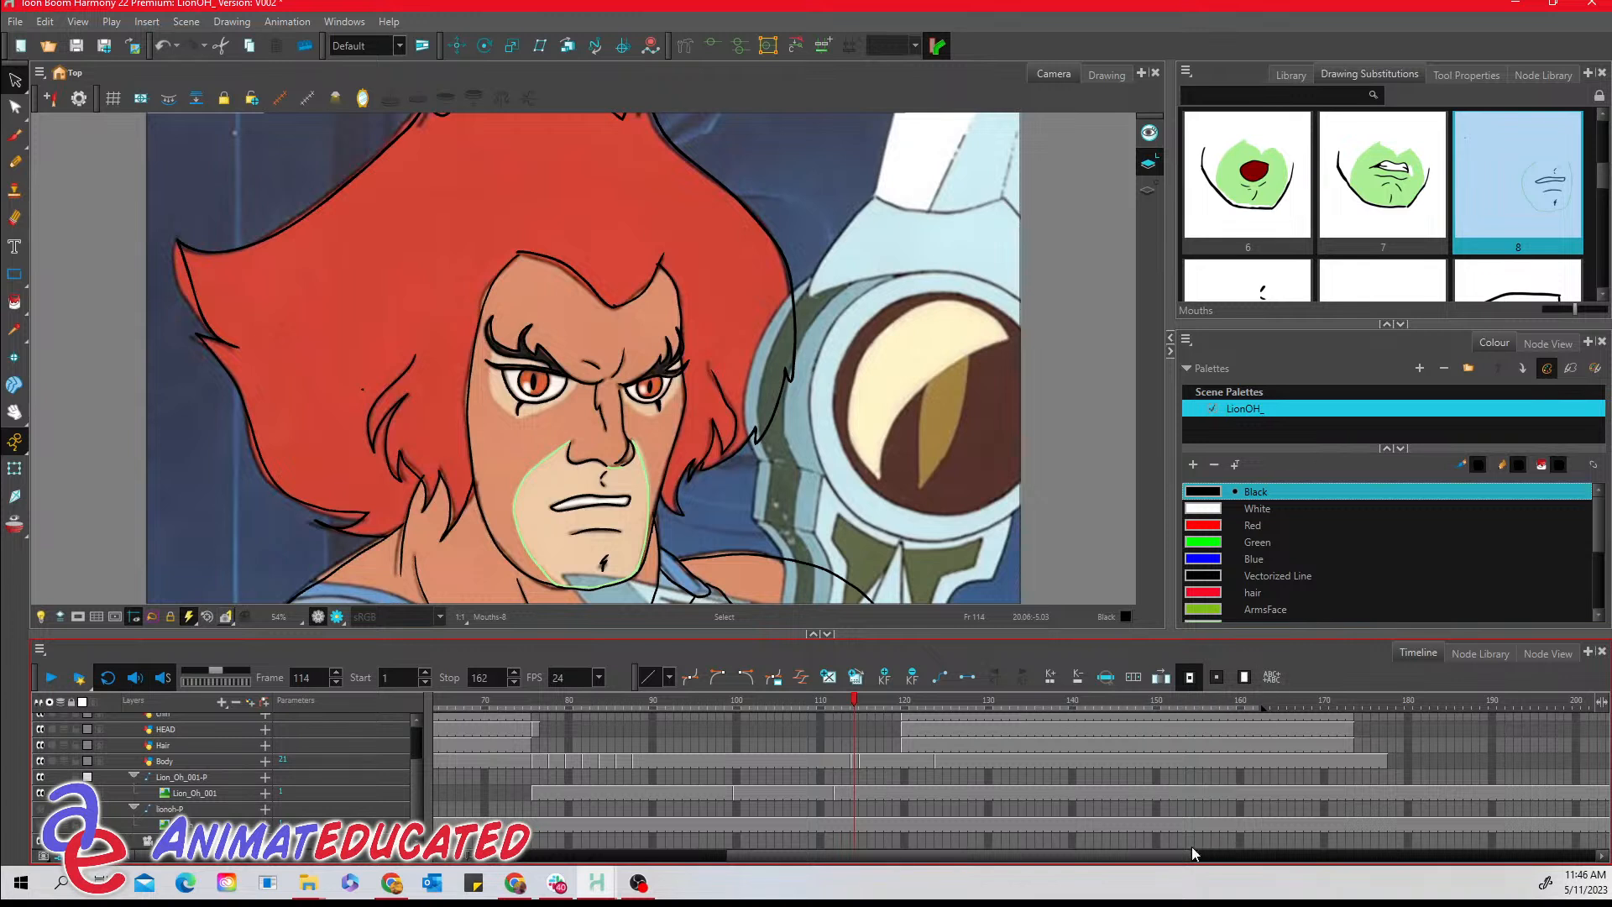
pyautogui.moveTo(1171, 854); pyautogui.dragTo(1377, 850)
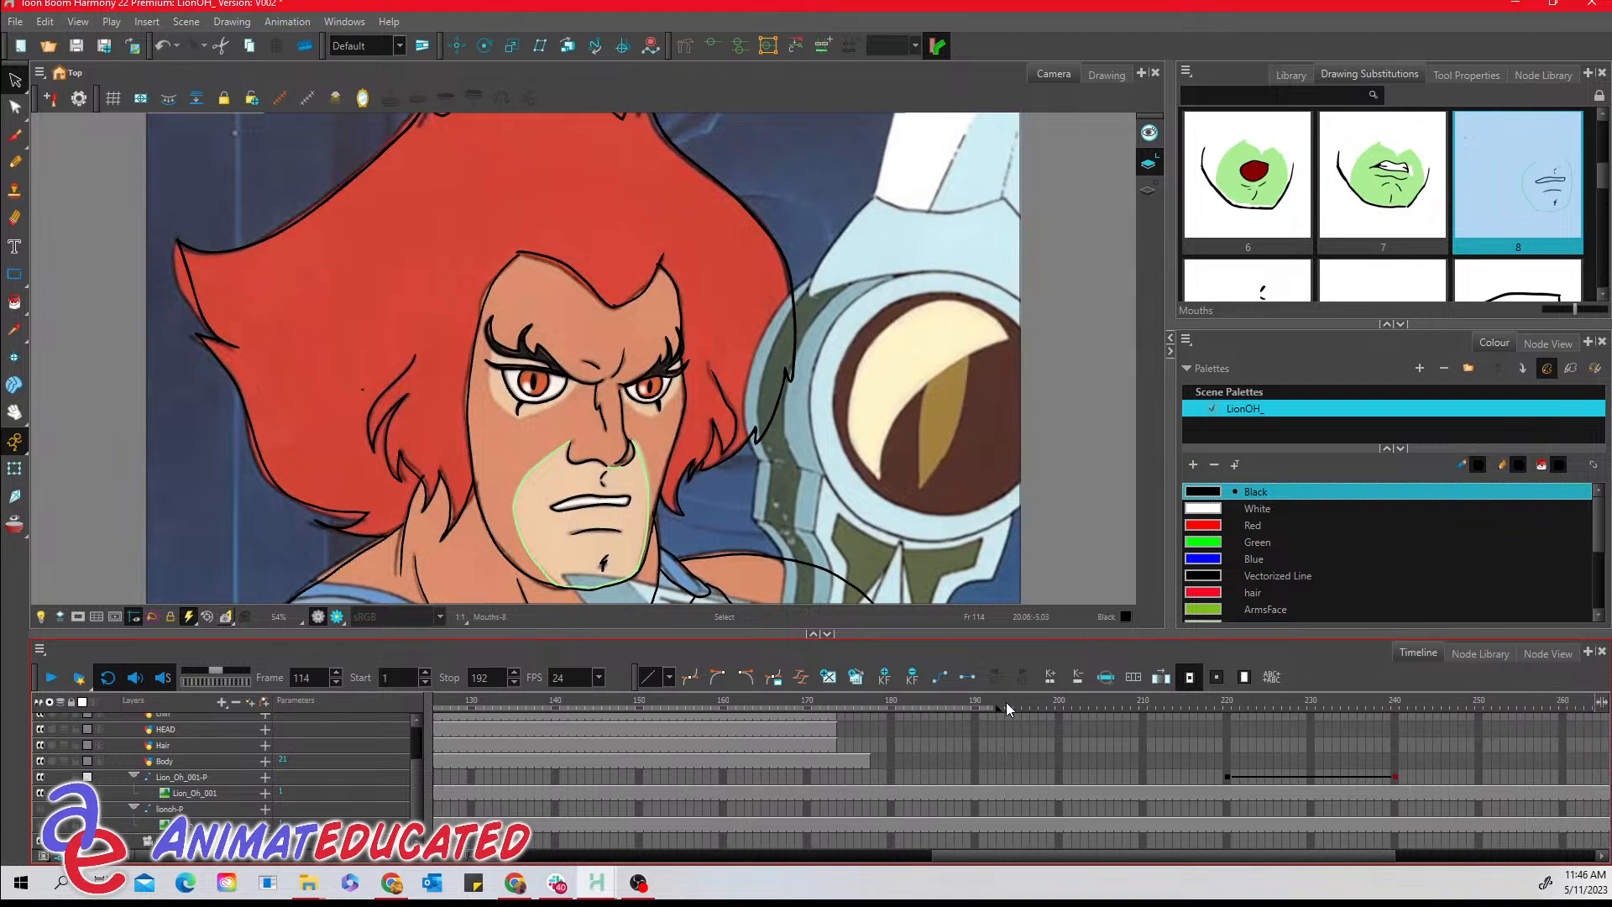
pyautogui.moveTo(997, 706)
pyautogui.mouseDown()
pyautogui.moveTo(1610, 702)
pyautogui.moveTo(1591, 704)
pyautogui.mouseUp()
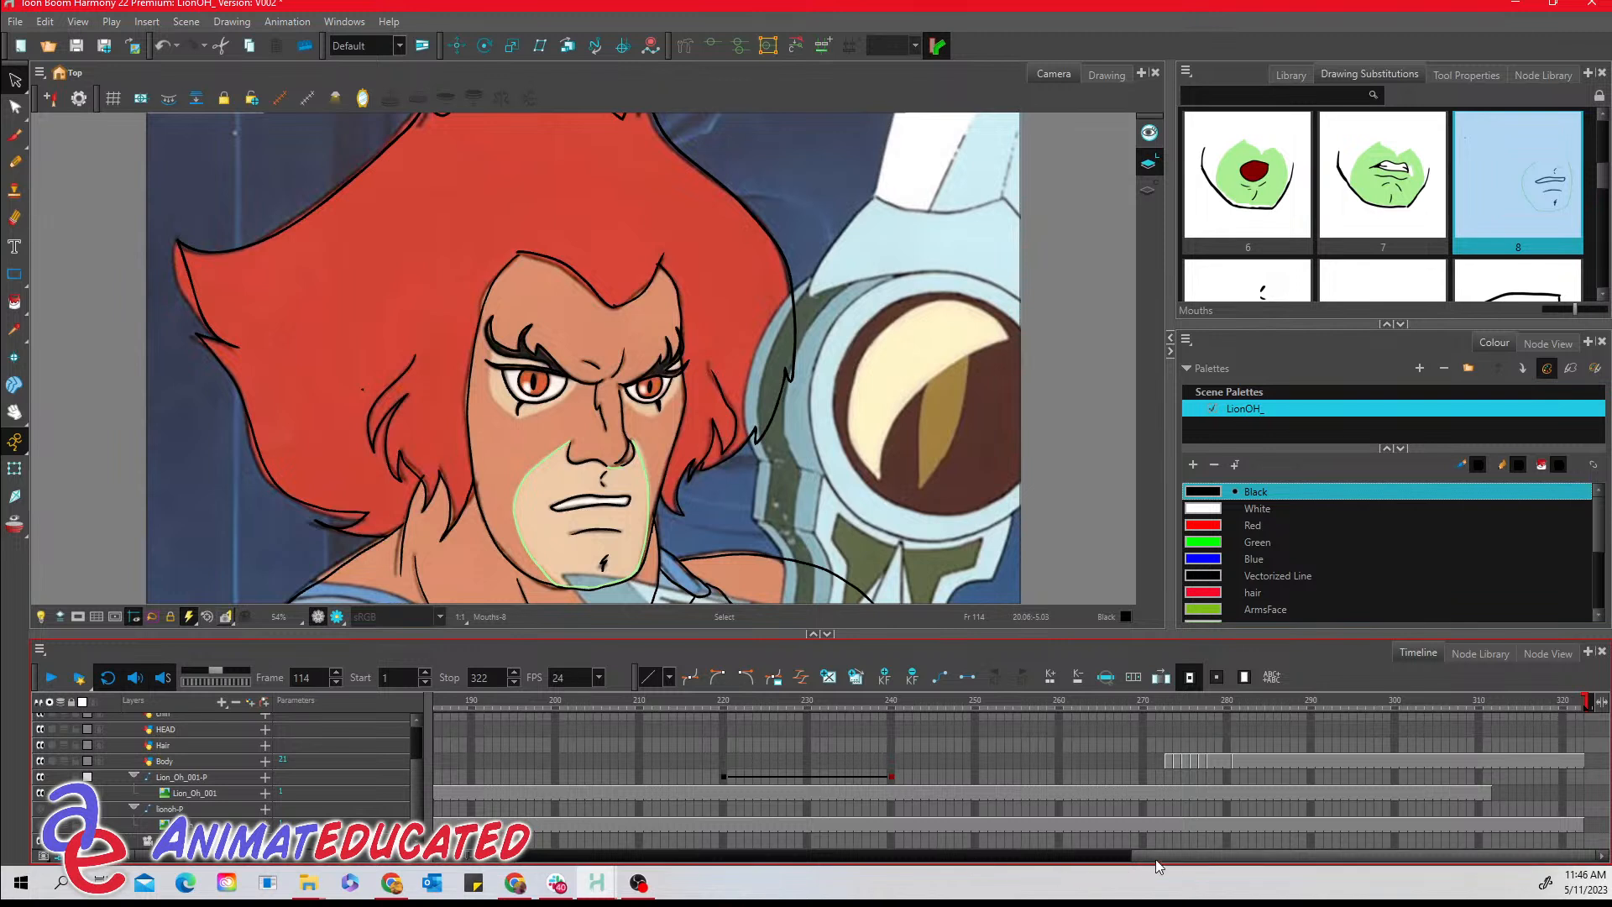
pyautogui.moveTo(1174, 857); pyautogui.dragTo(715, 899)
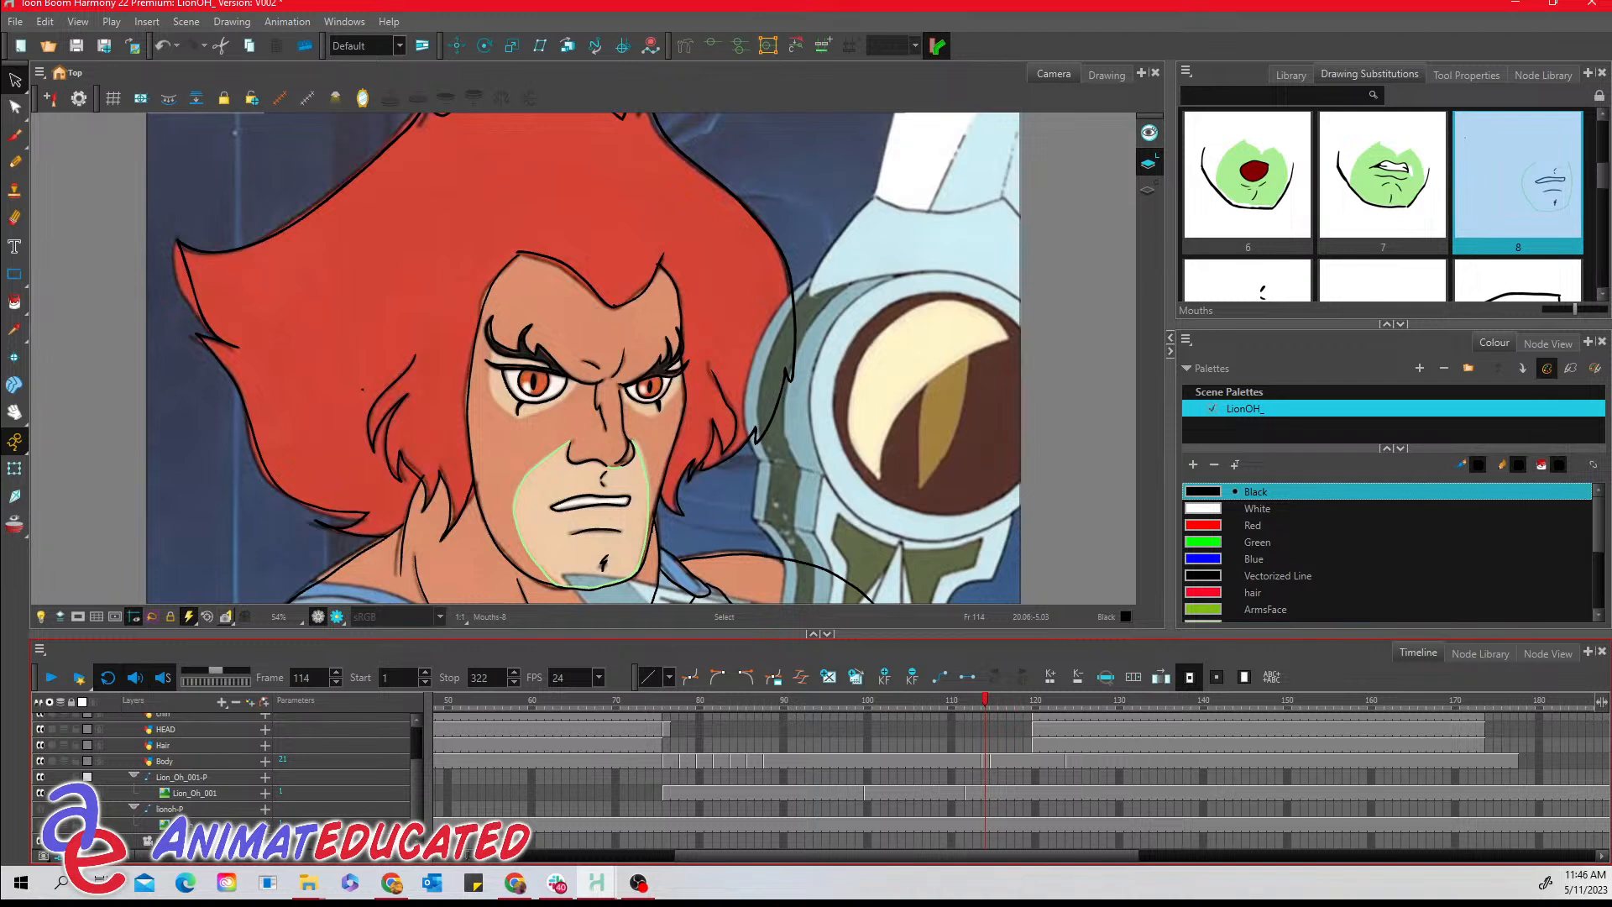
# - Play the scene through and stop playback at frame 302
pyautogui.hotkey('alt', 'Tab')
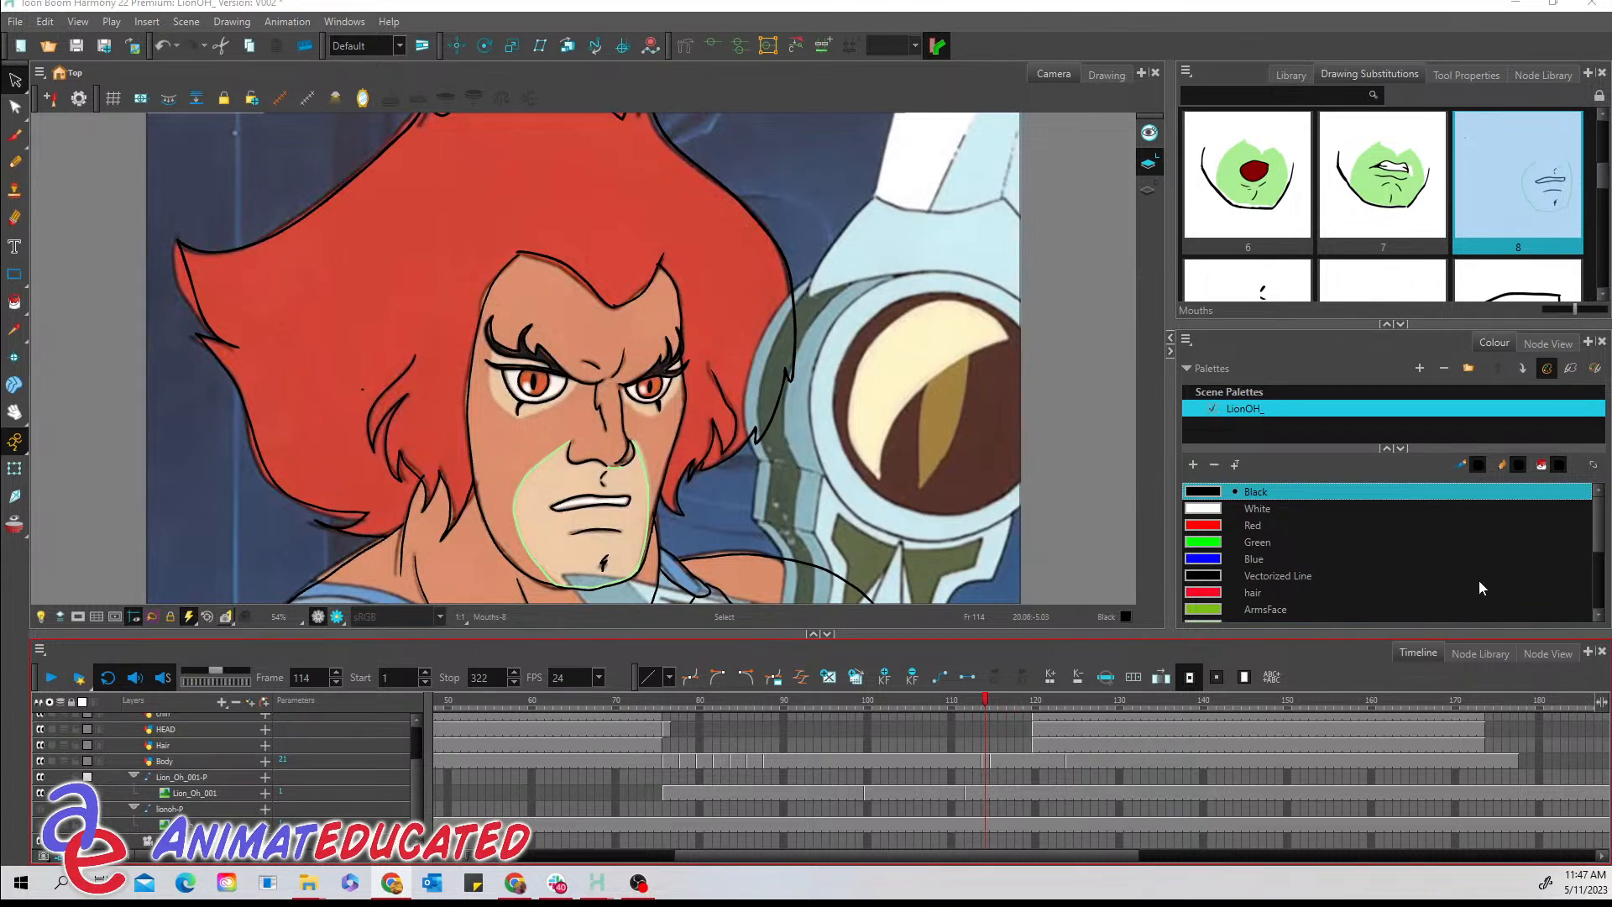
pyautogui.click(51, 679)
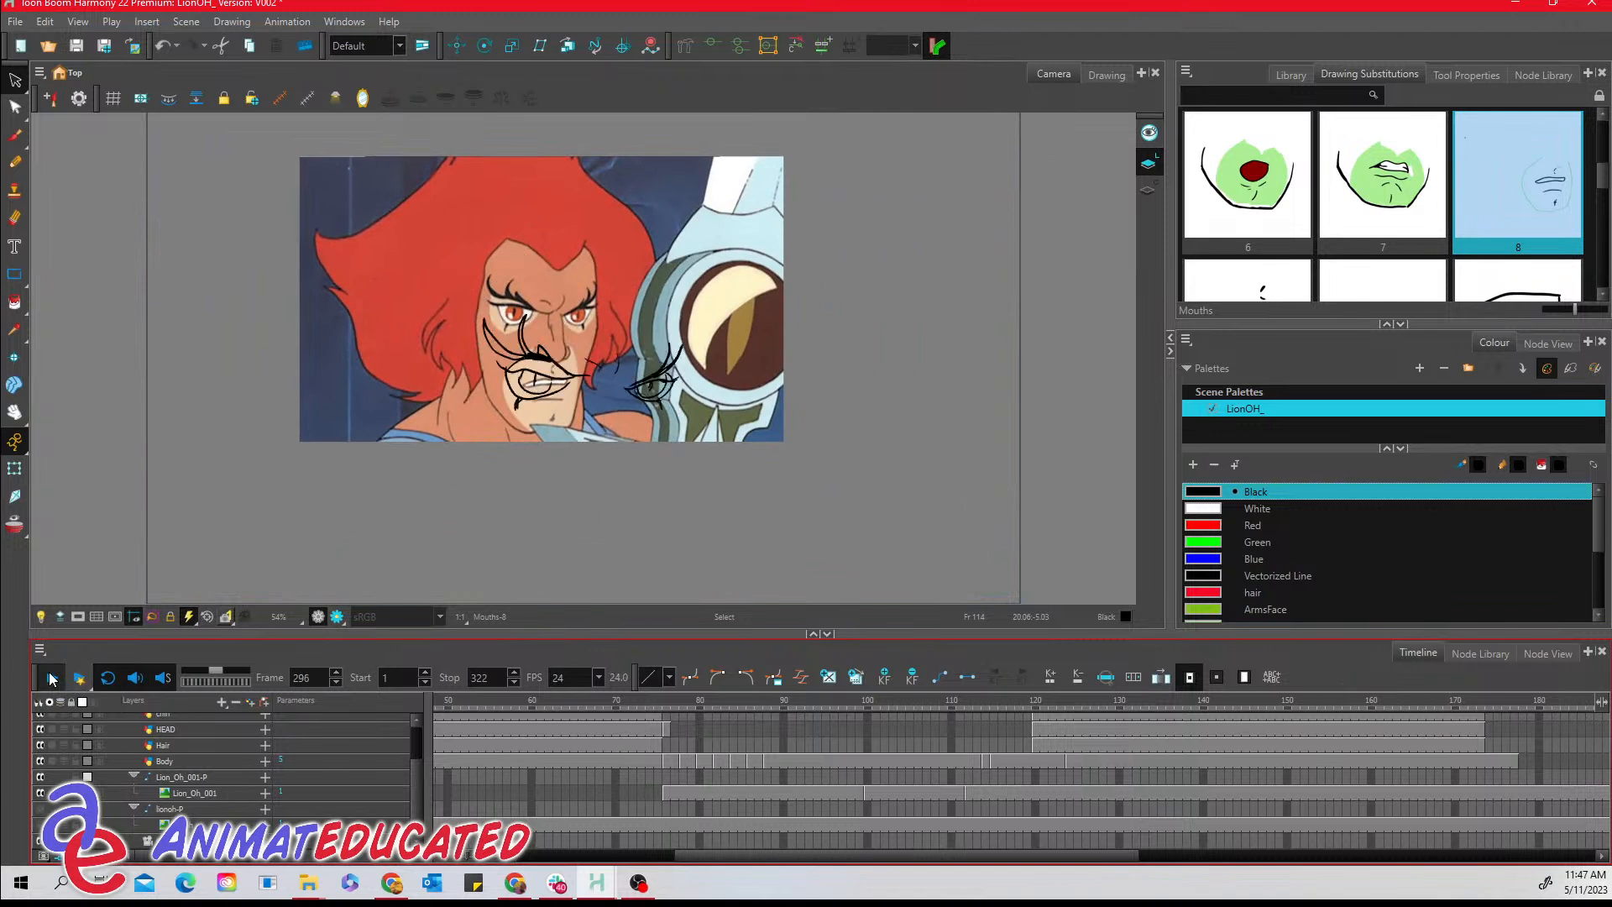
pyautogui.click(51, 678)
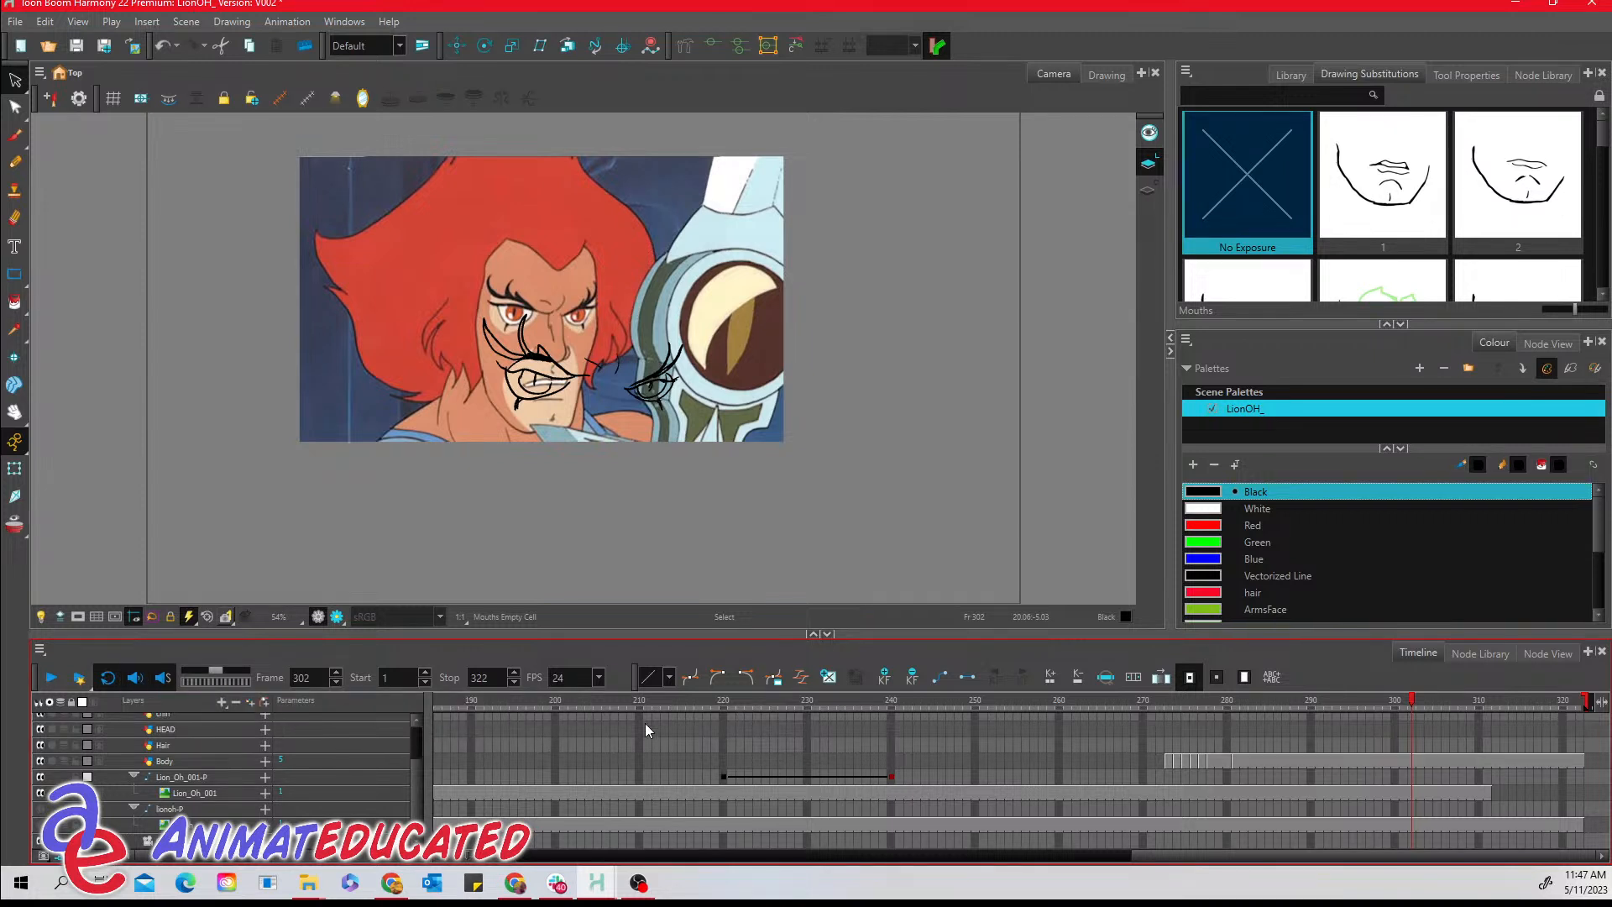
# - Scrub the scaling animation of the Lion_Oh_001 reference image between frames 210 and 245
pyautogui.moveTo(979, 699); pyautogui.dragTo(810, 719)
pyautogui.click(880, 702)
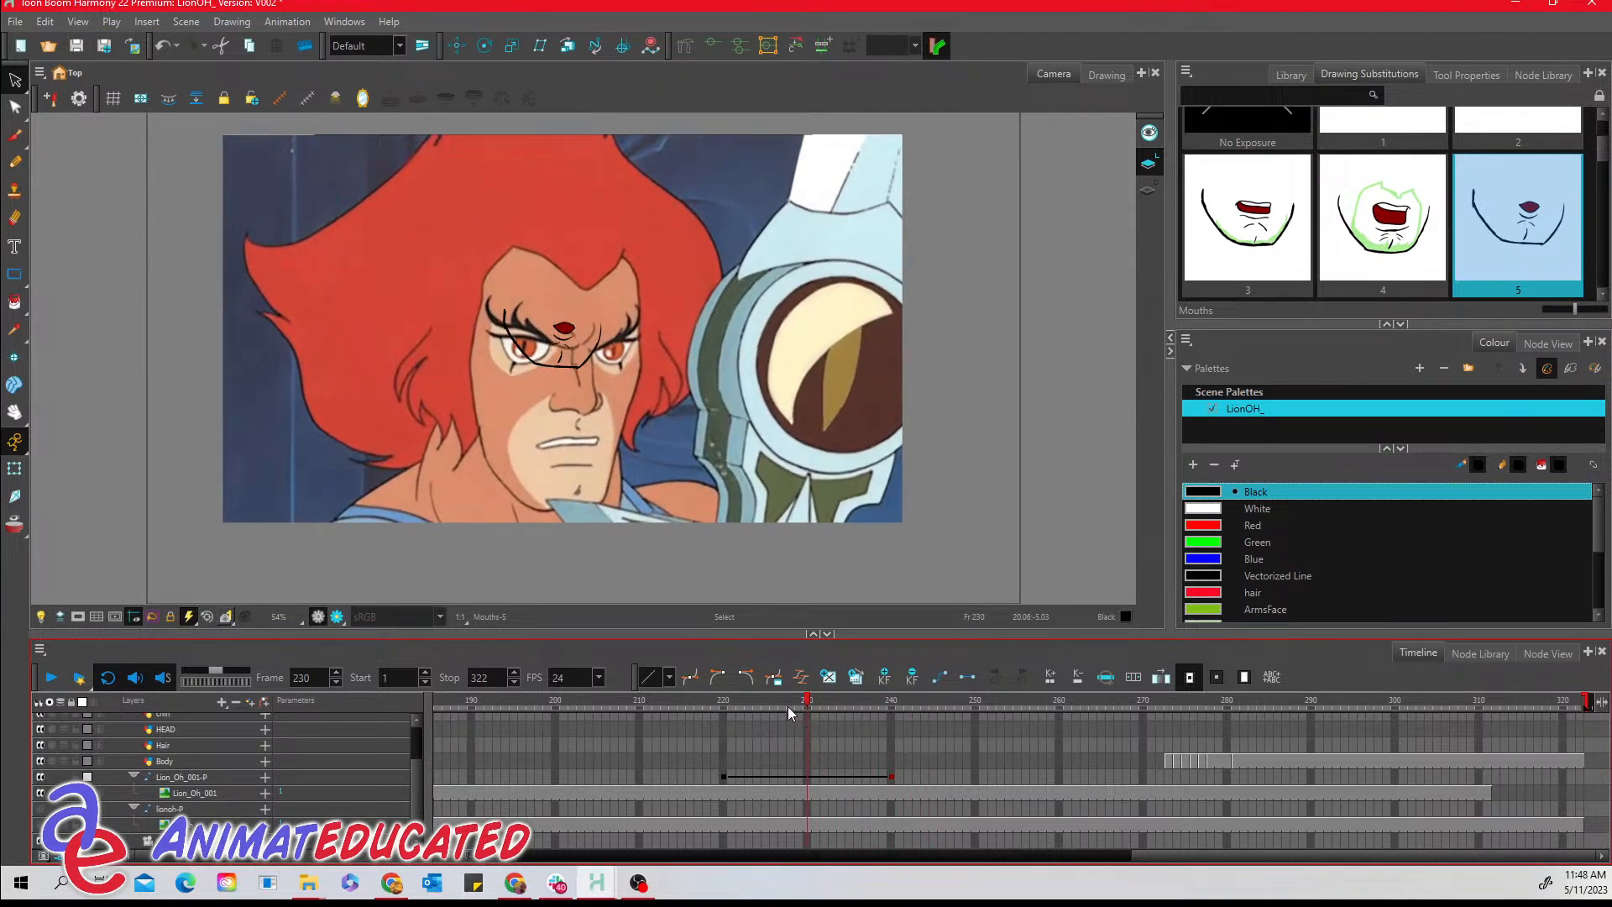
pyautogui.moveTo(788, 703); pyautogui.dragTo(933, 704)
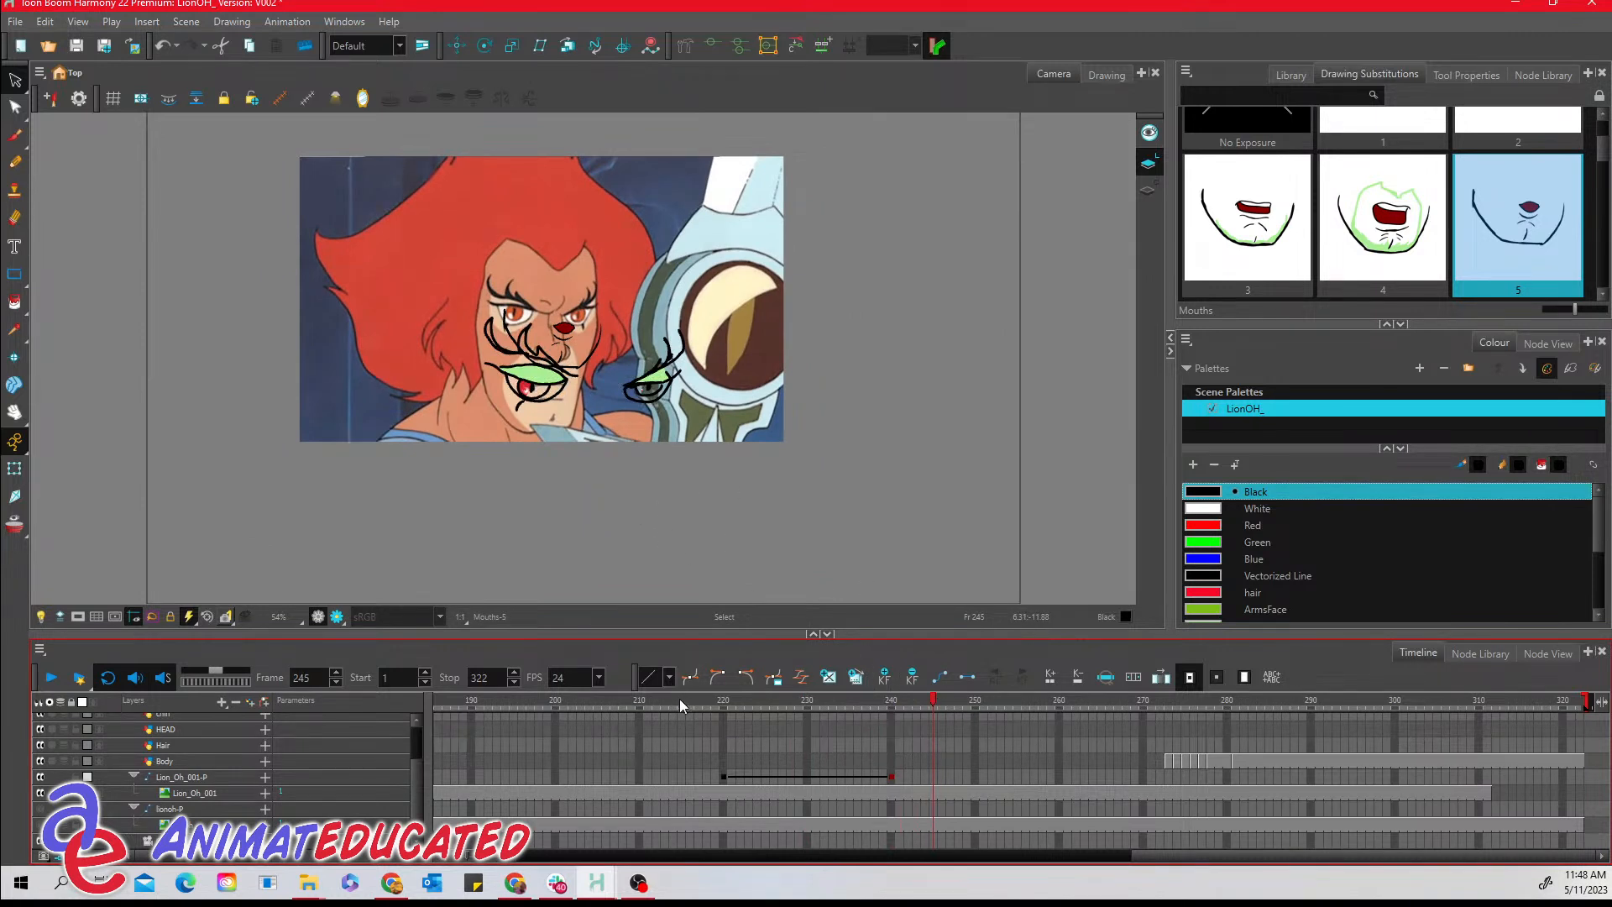
pyautogui.click(681, 700)
pyautogui.moveTo(681, 702); pyautogui.dragTo(637, 706)
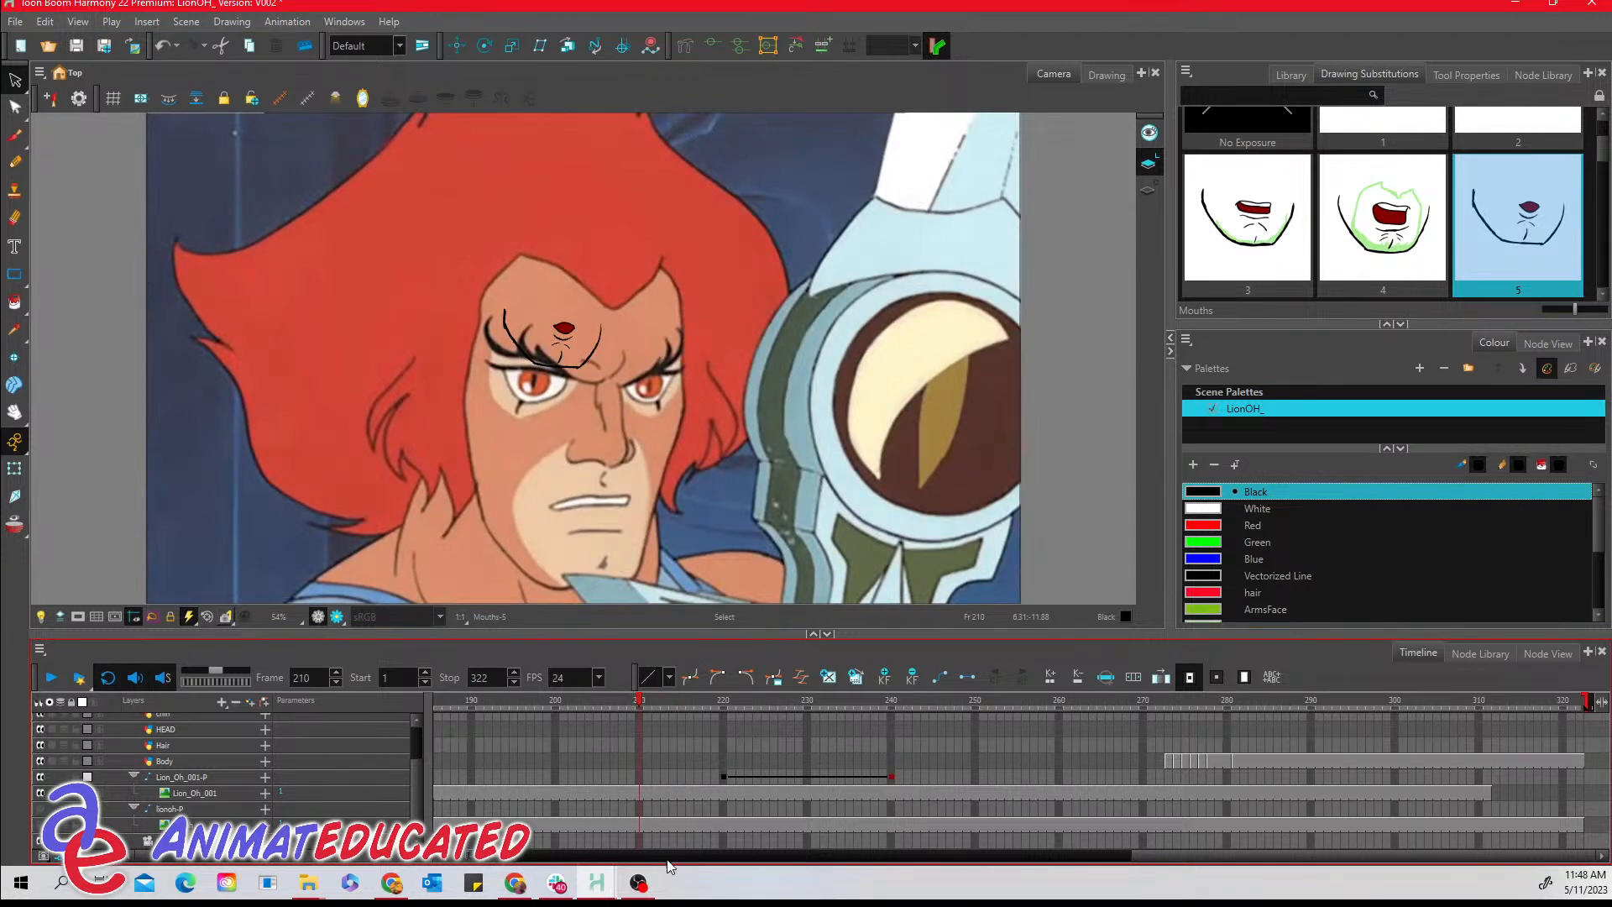
# - Review the drawings over the reference from about frame 100 to frame 112
pyautogui.moveTo(1198, 855)
pyautogui.mouseDown()
pyautogui.moveTo(960, 893)
pyautogui.moveTo(920, 847)
pyautogui.moveTo(824, 874)
pyautogui.mouseUp()
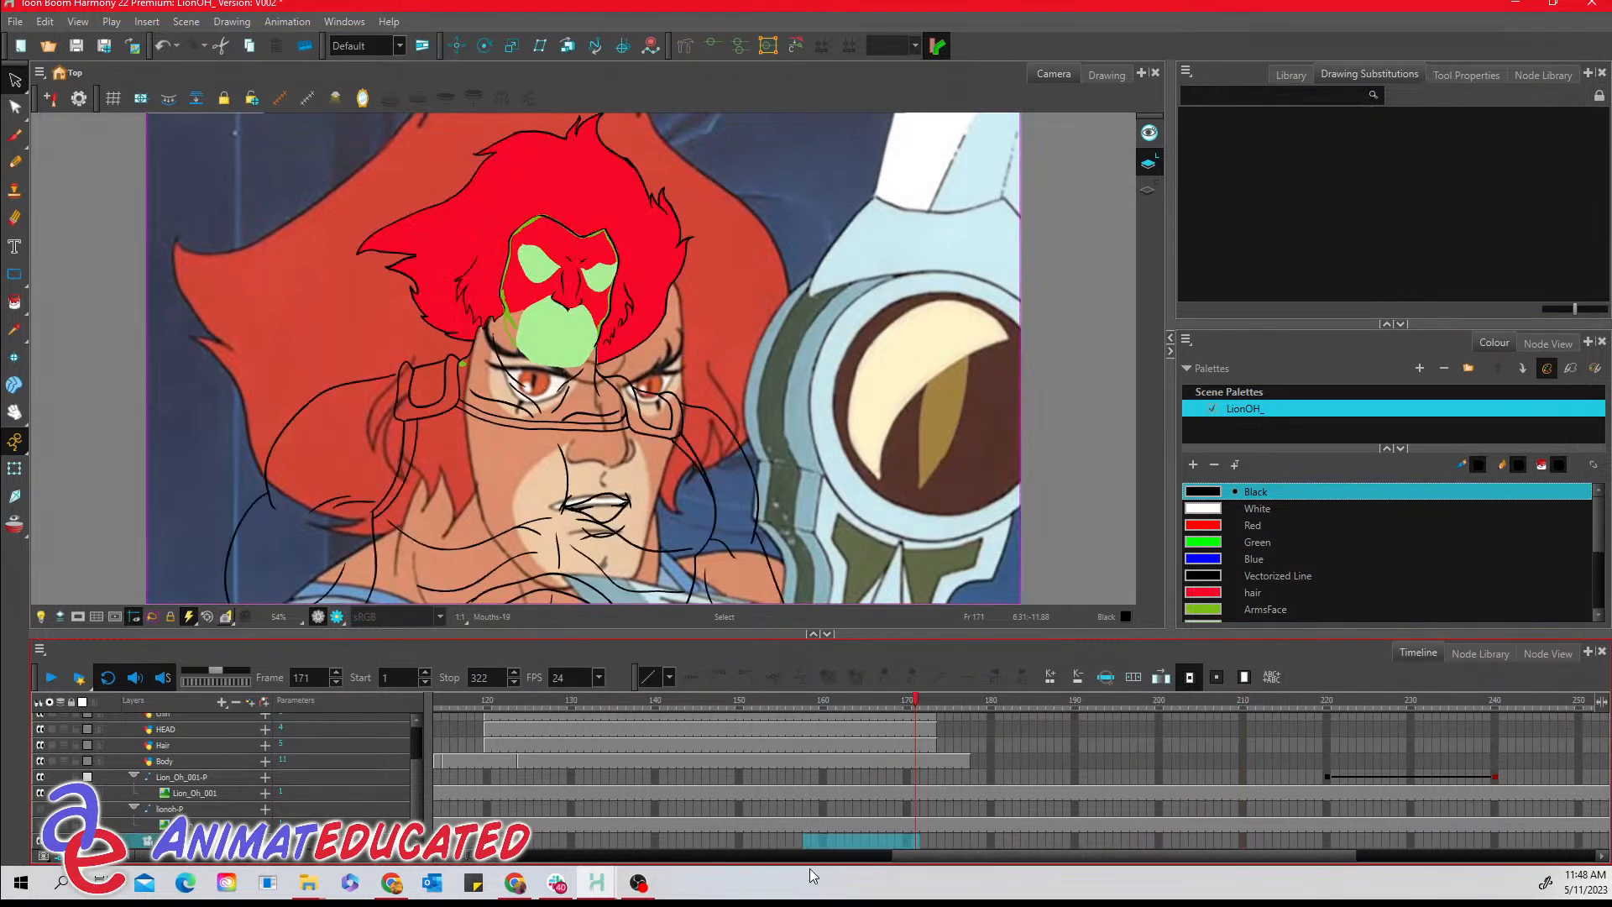
pyautogui.moveTo(917, 851); pyautogui.dragTo(737, 874)
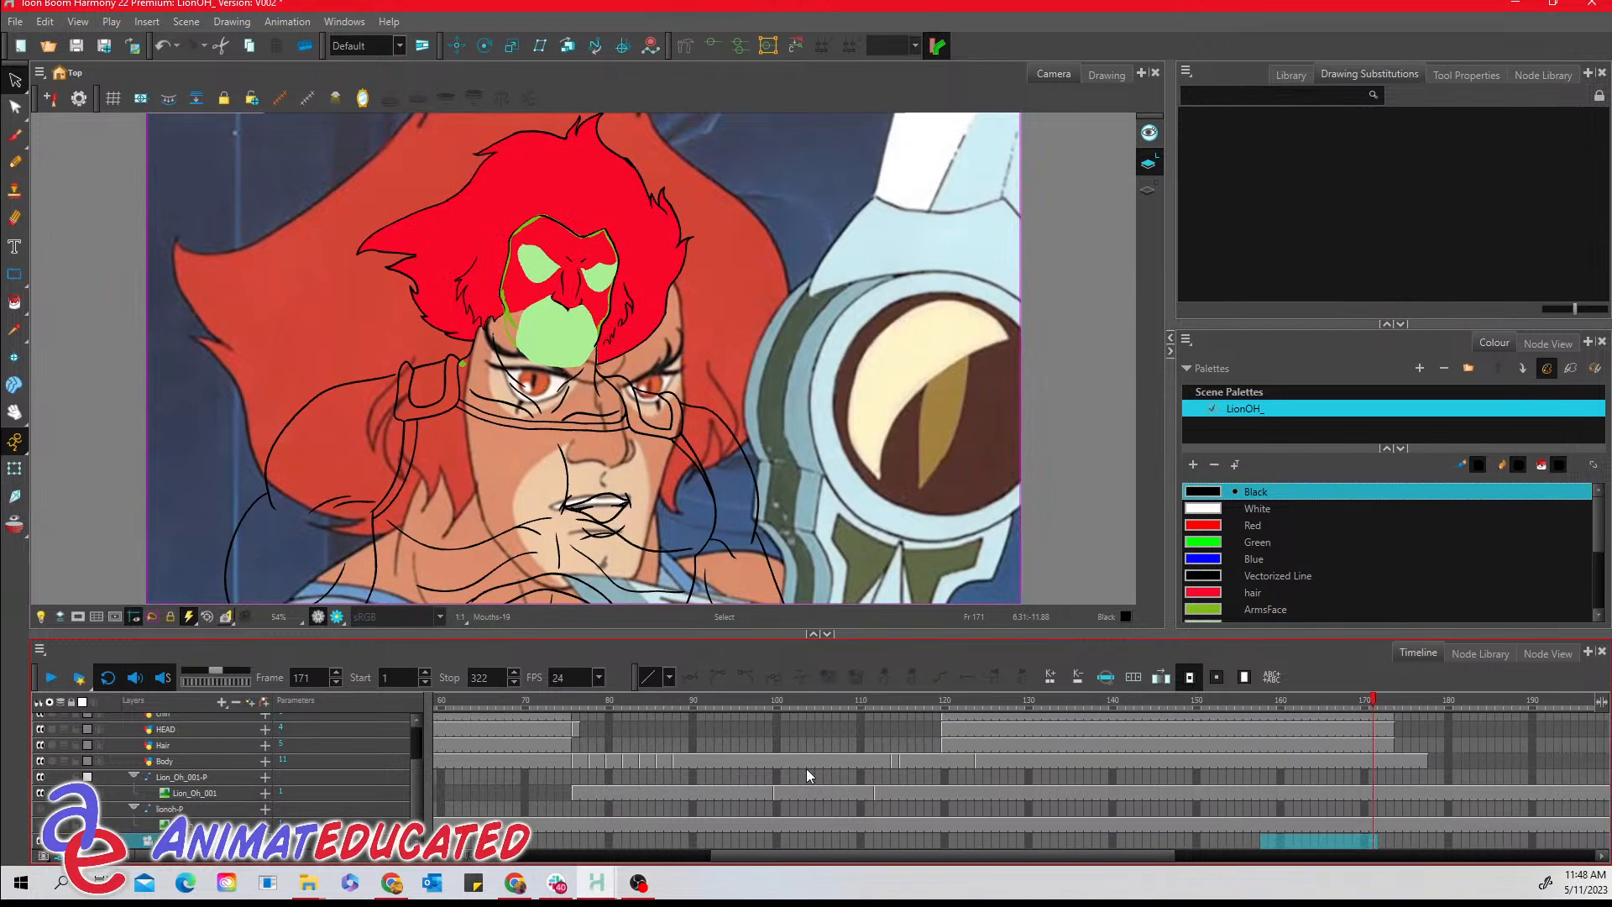
pyautogui.click(779, 703)
pyautogui.moveTo(781, 702); pyautogui.dragTo(881, 702)
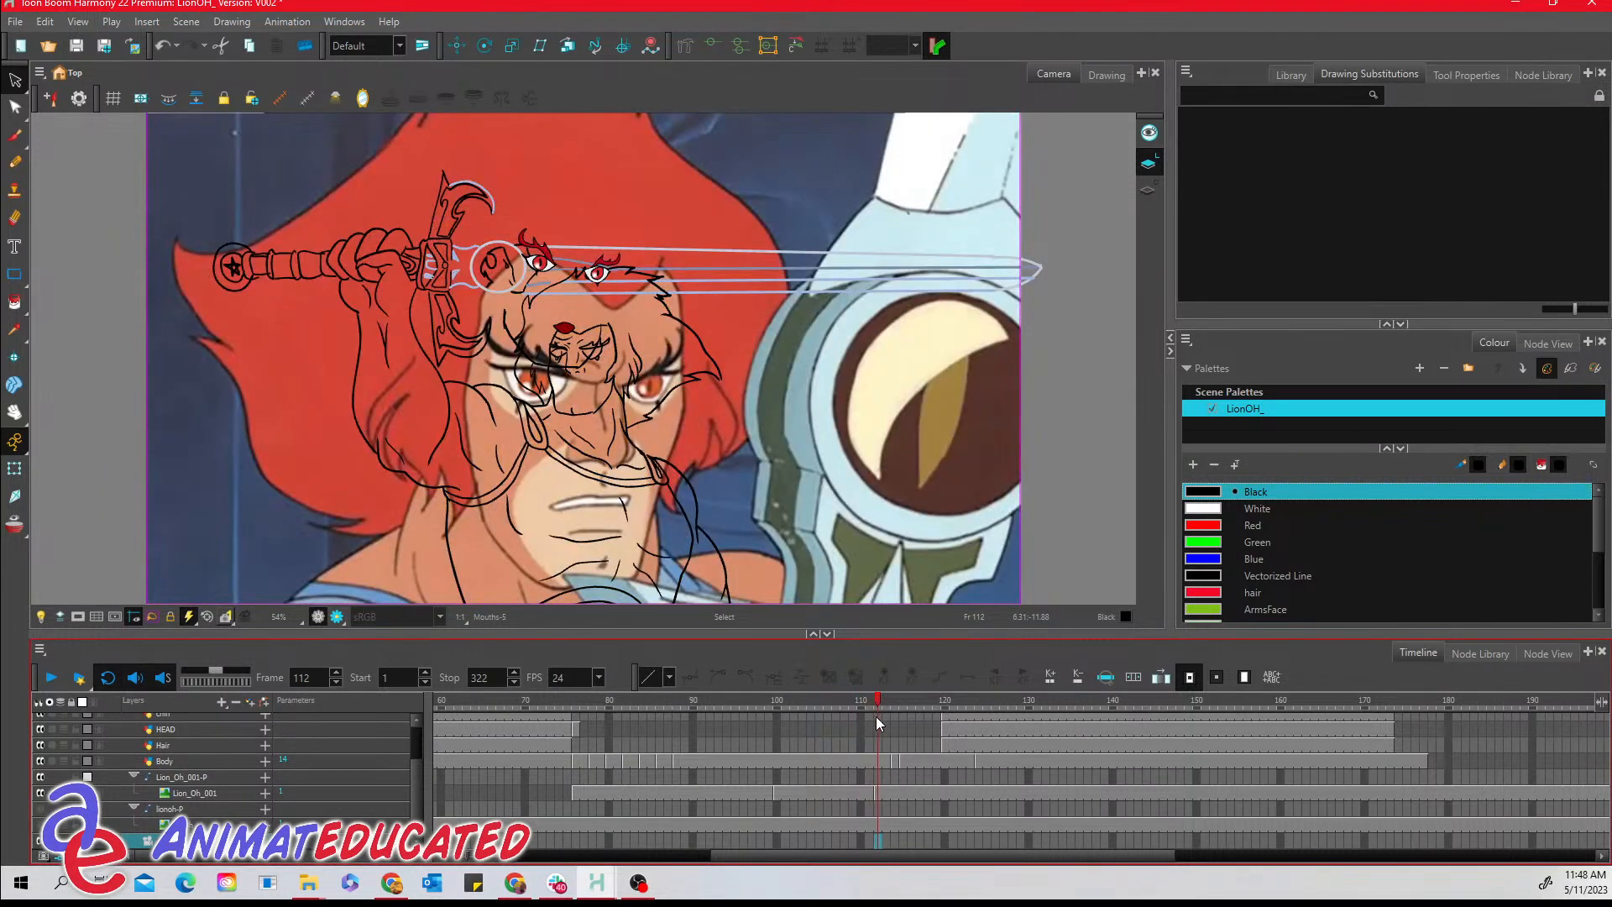
# - Compare the Body drawings at frames 112 and 114, toggling the Body layer's visibility to check the face line art
pyautogui.click(875, 761)
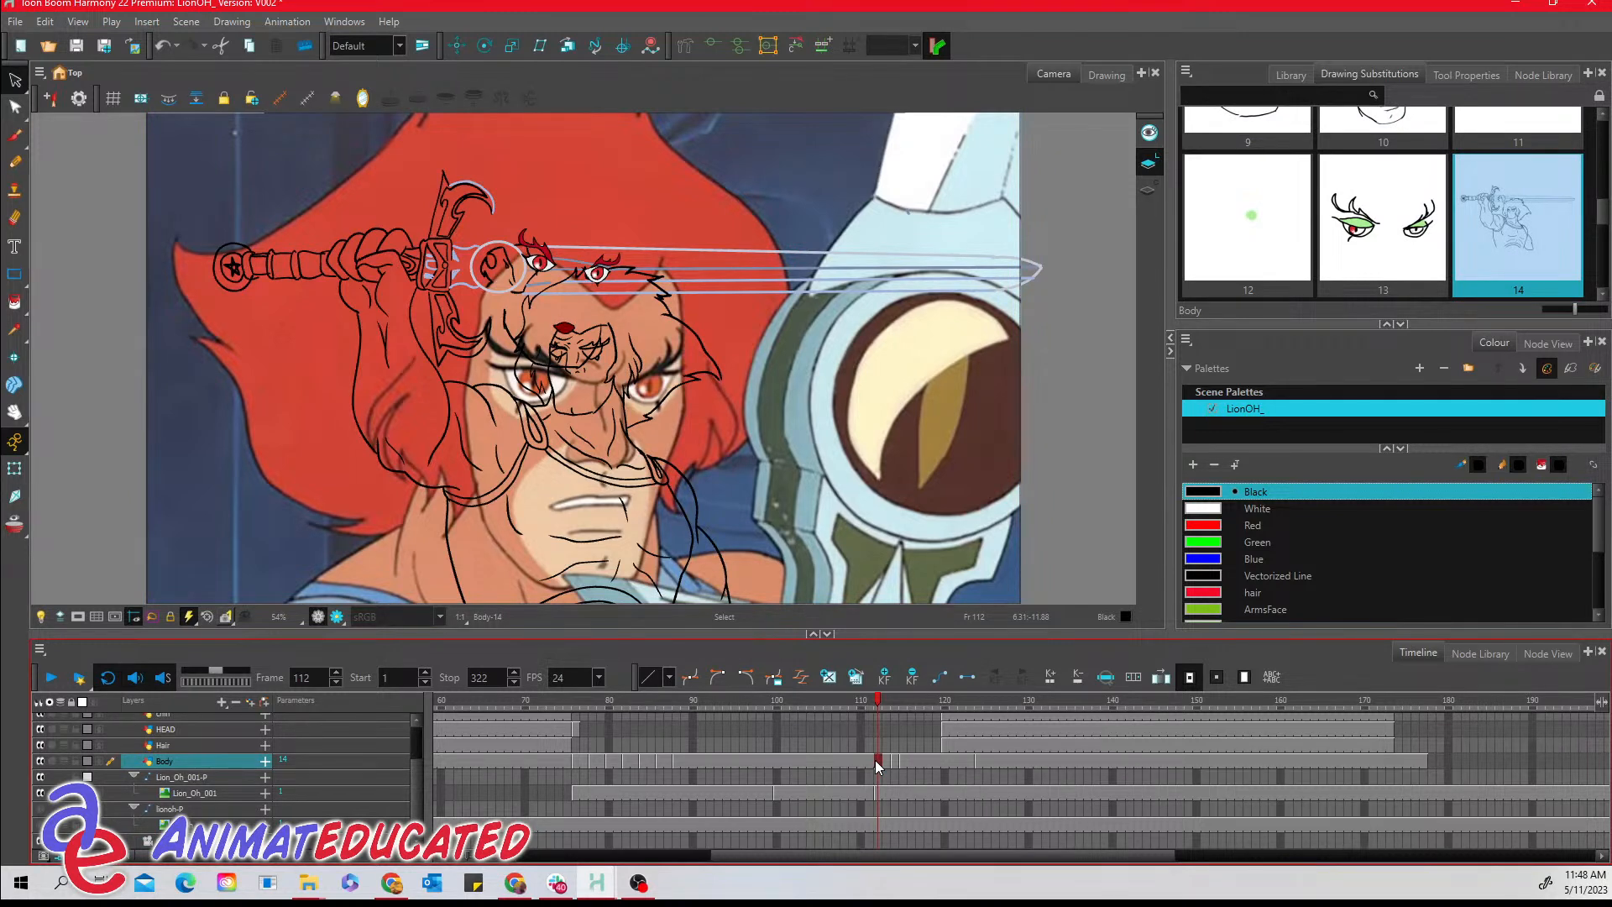
pyautogui.click(894, 761)
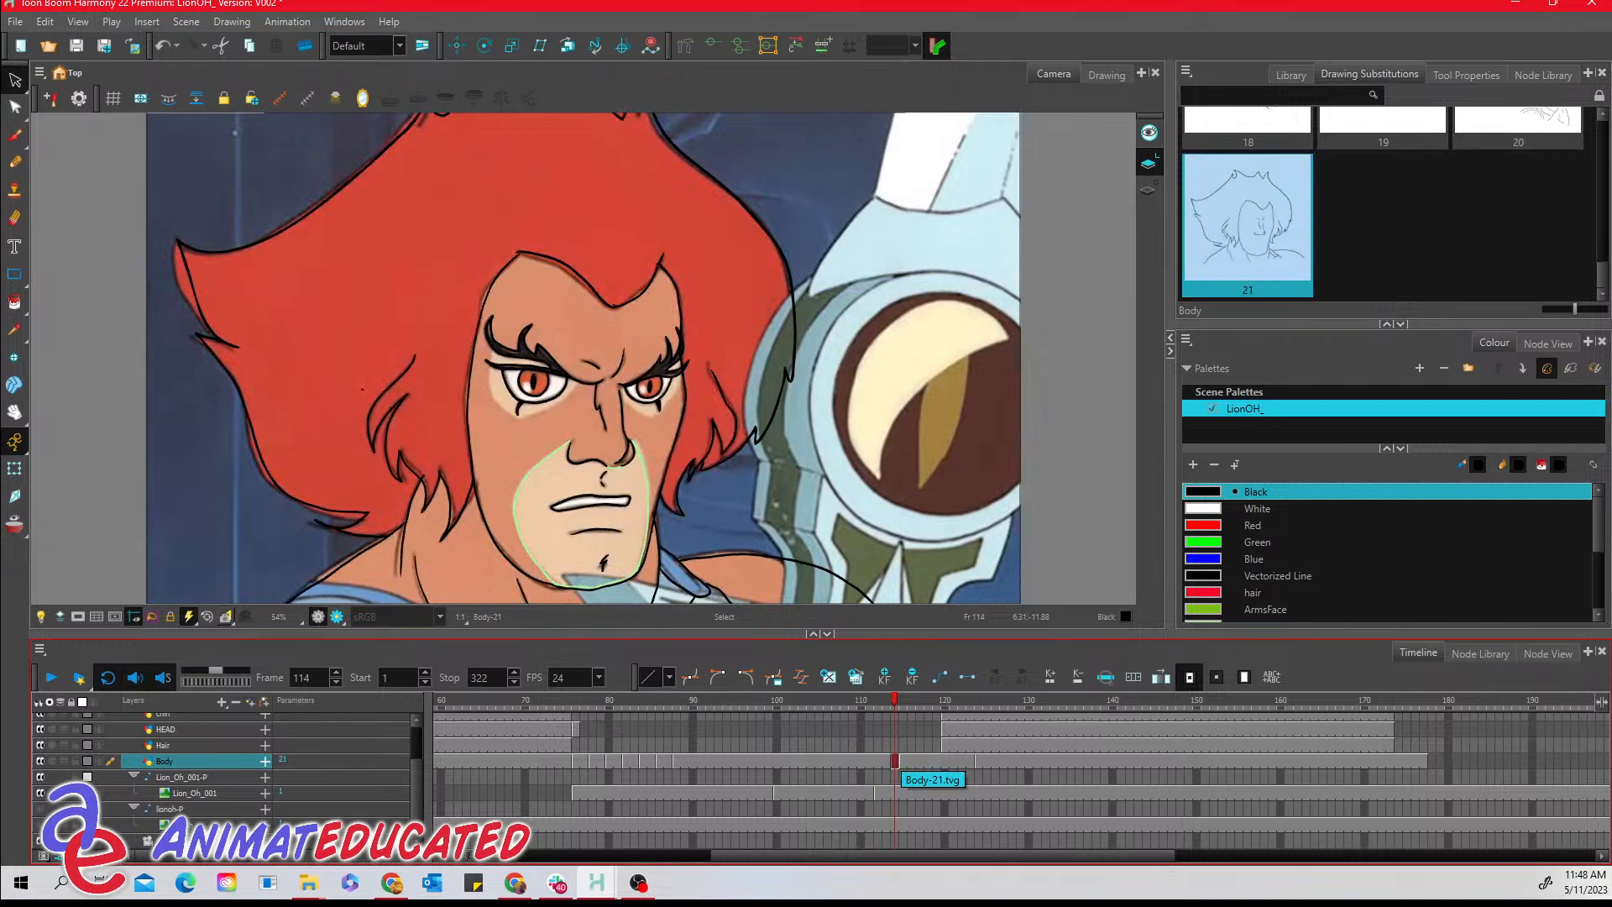
pyautogui.click(42, 763)
pyautogui.click(41, 762)
# - Move Body drawing 21 from frame 114 to frame 112 so the face line art matches the close-up reference
pyautogui.click(879, 760)
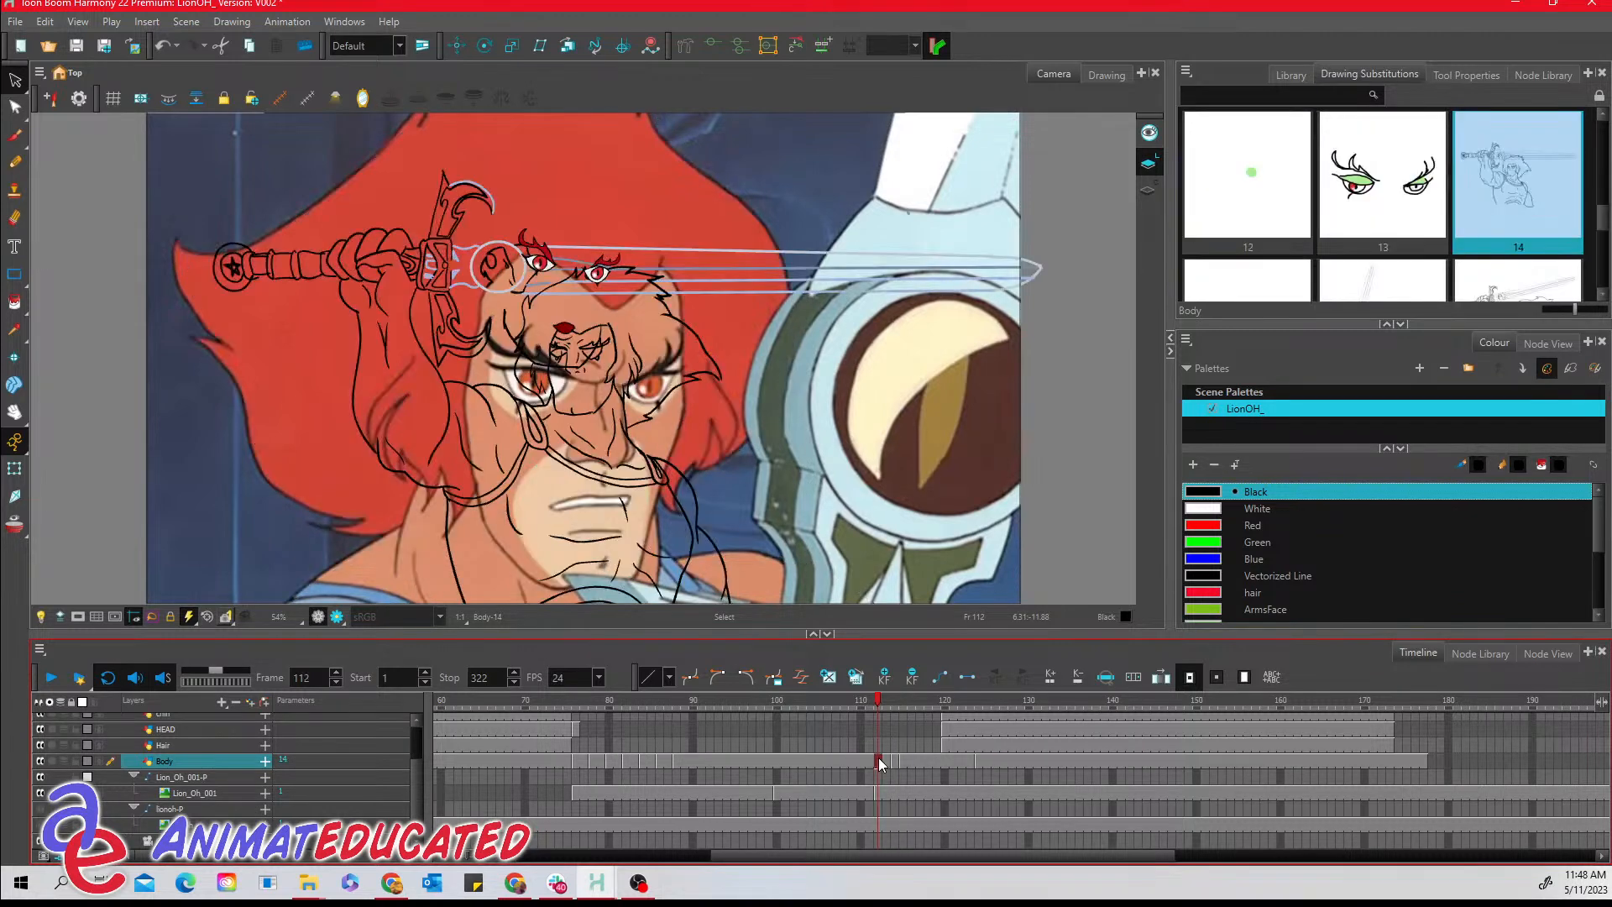
pyautogui.moveTo(842, 699)
pyautogui.mouseDown()
pyautogui.moveTo(801, 702)
pyautogui.moveTo(881, 704)
pyautogui.mouseUp()
pyautogui.click(894, 760)
pyautogui.moveTo(895, 760); pyautogui.dragTo(879, 767)
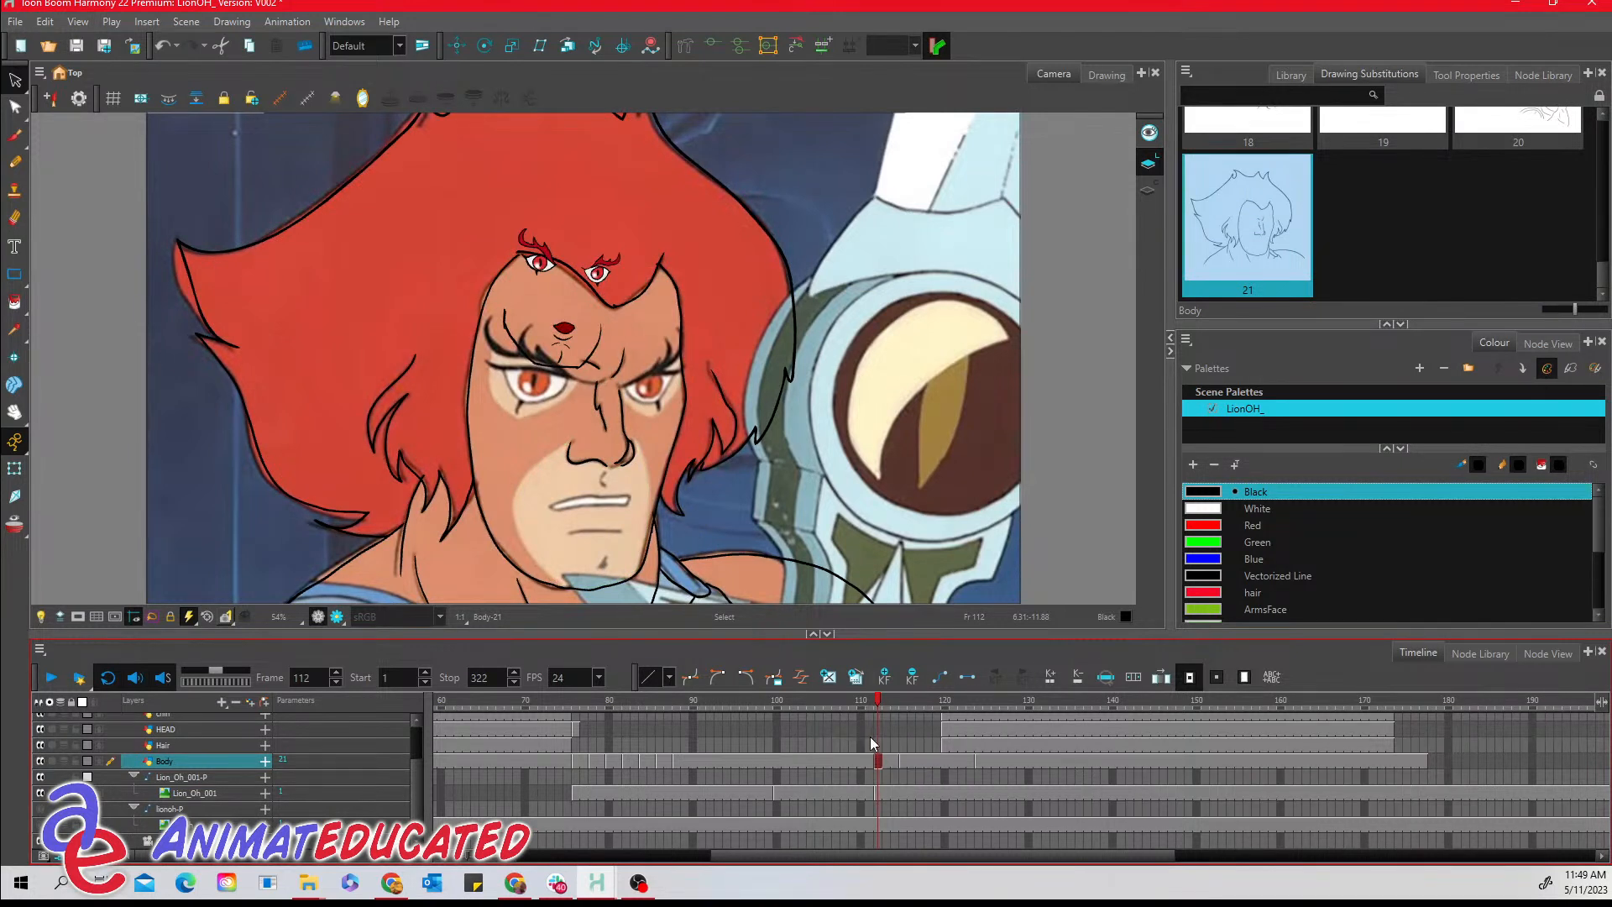
# - Remove the Mouths and eyes drawings at frame 112 so both cells have no exposure
pyautogui.scroll(3, 420, 774)
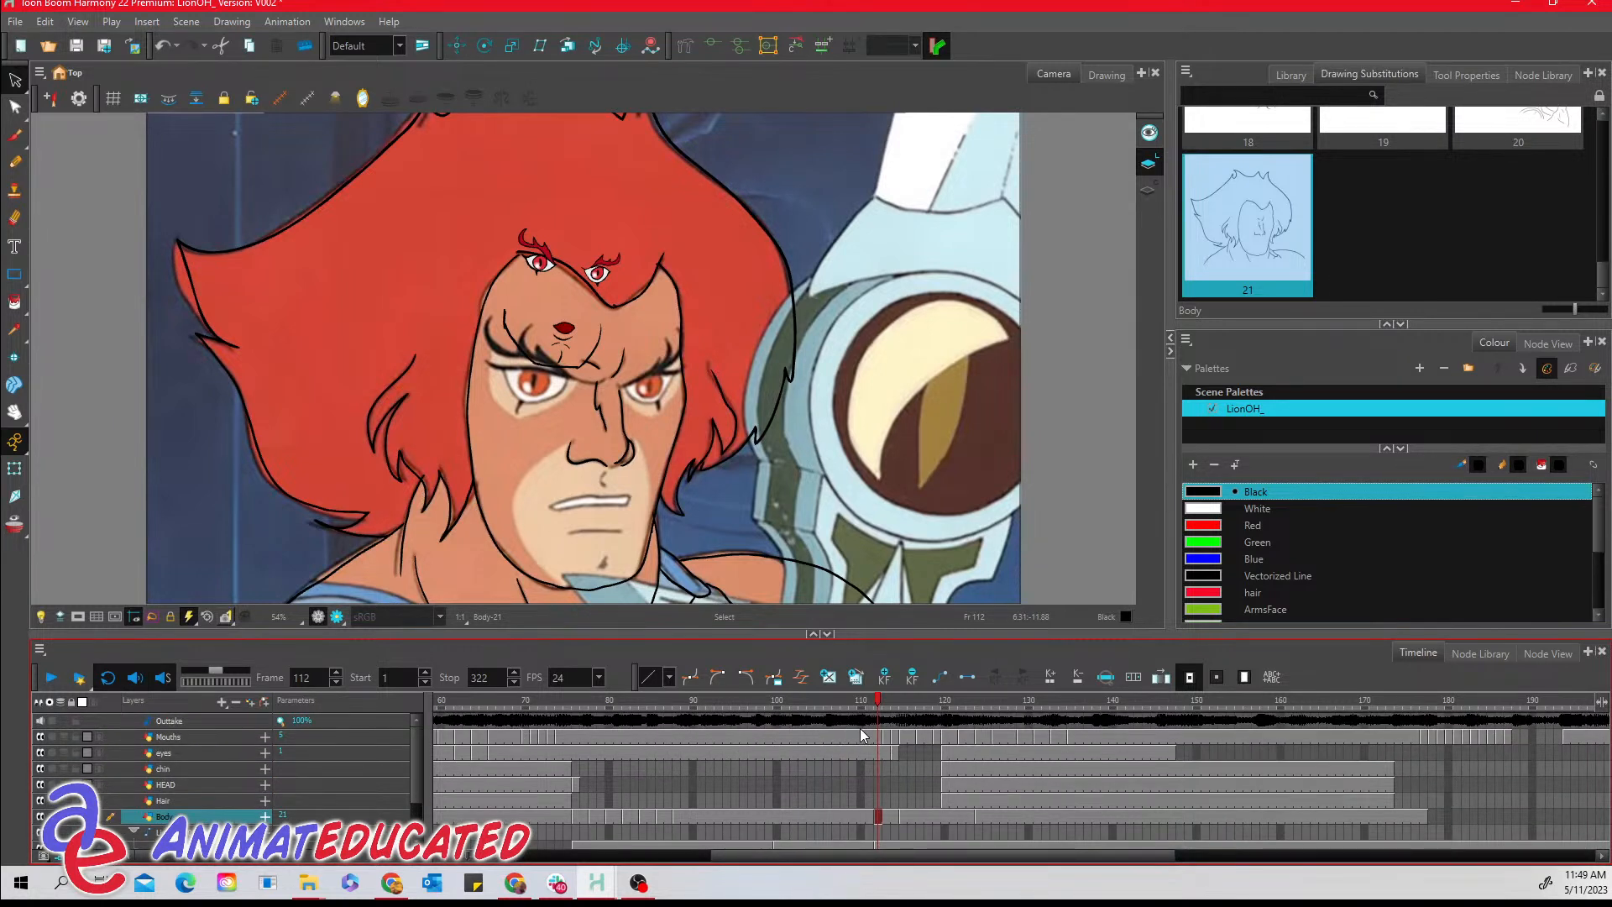
pyautogui.click(879, 737)
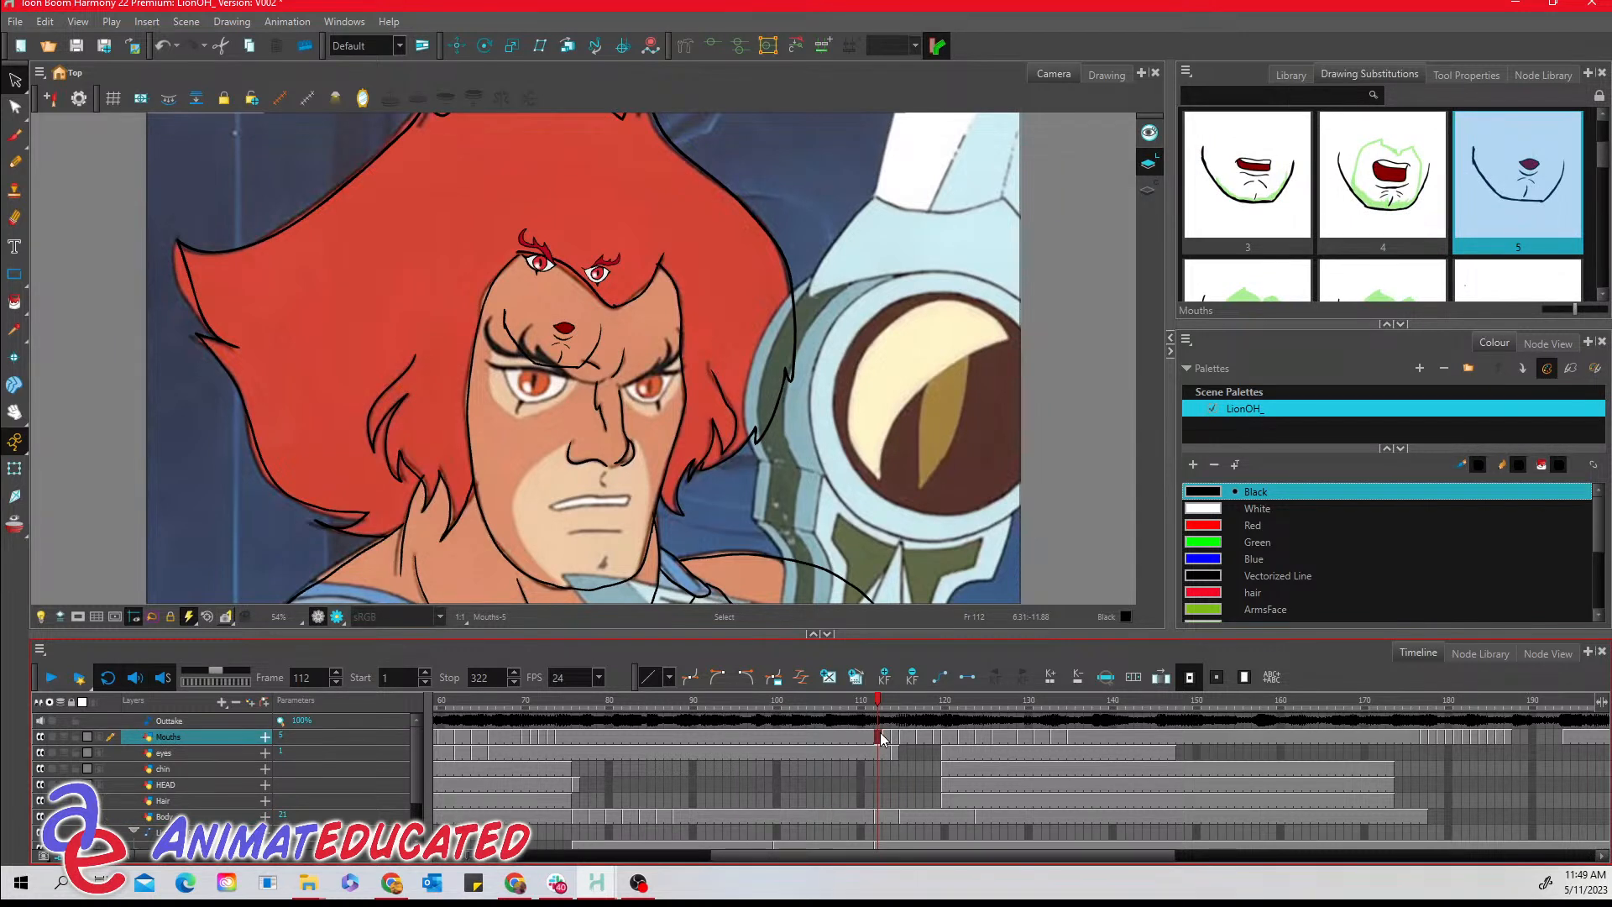
pyautogui.press('-')
pyautogui.press('-')
pyautogui.press('-')
pyautogui.press('-')
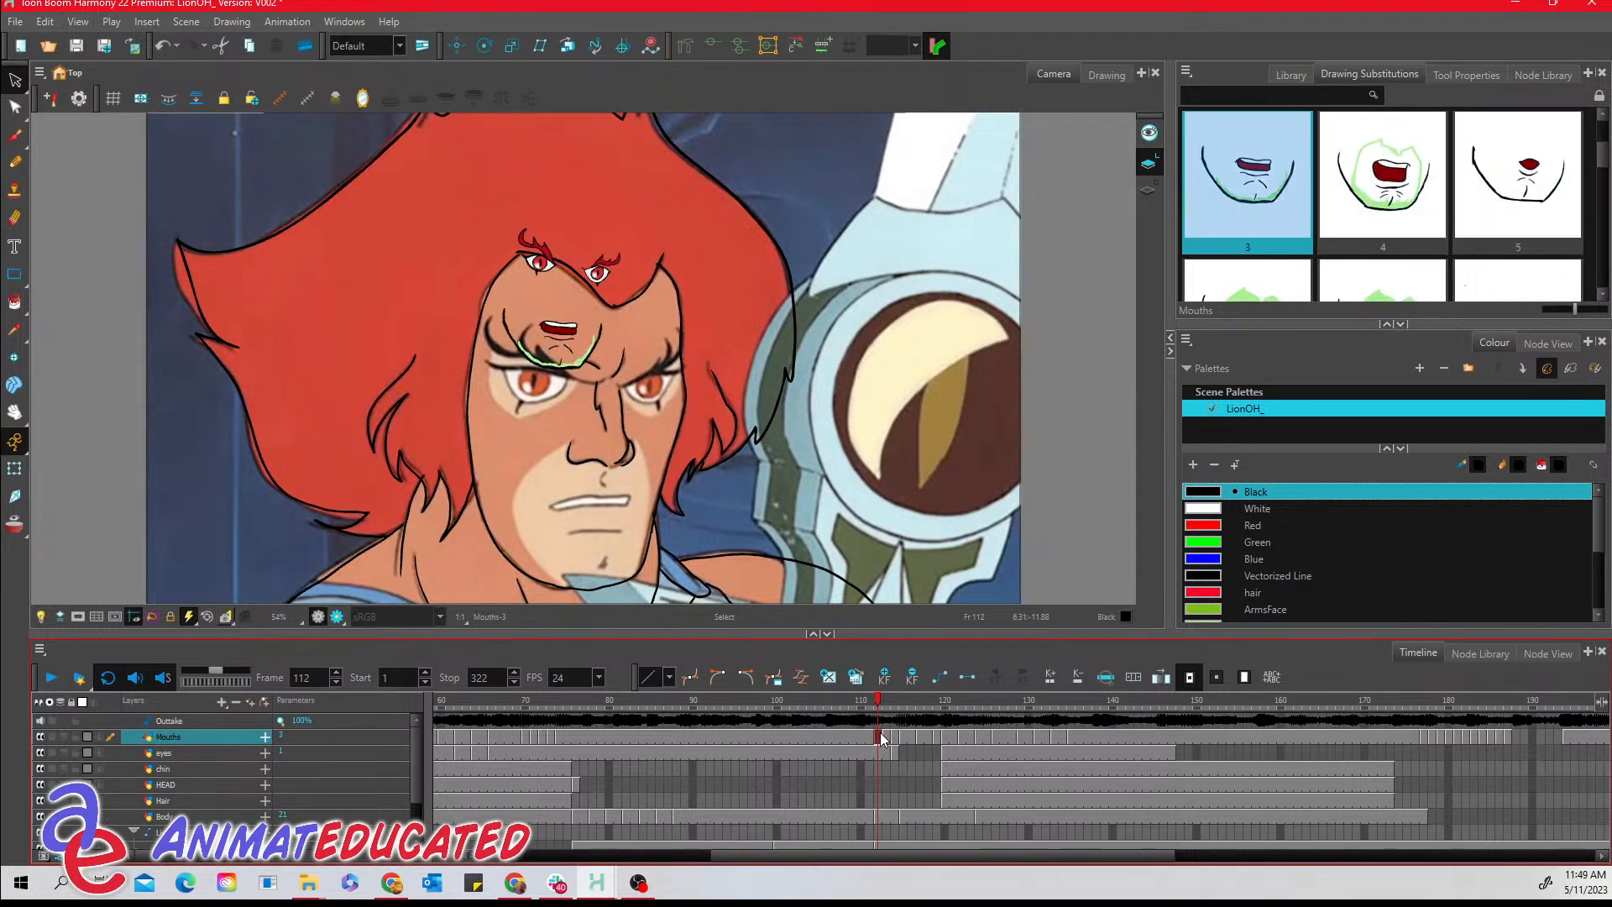
pyautogui.press('-')
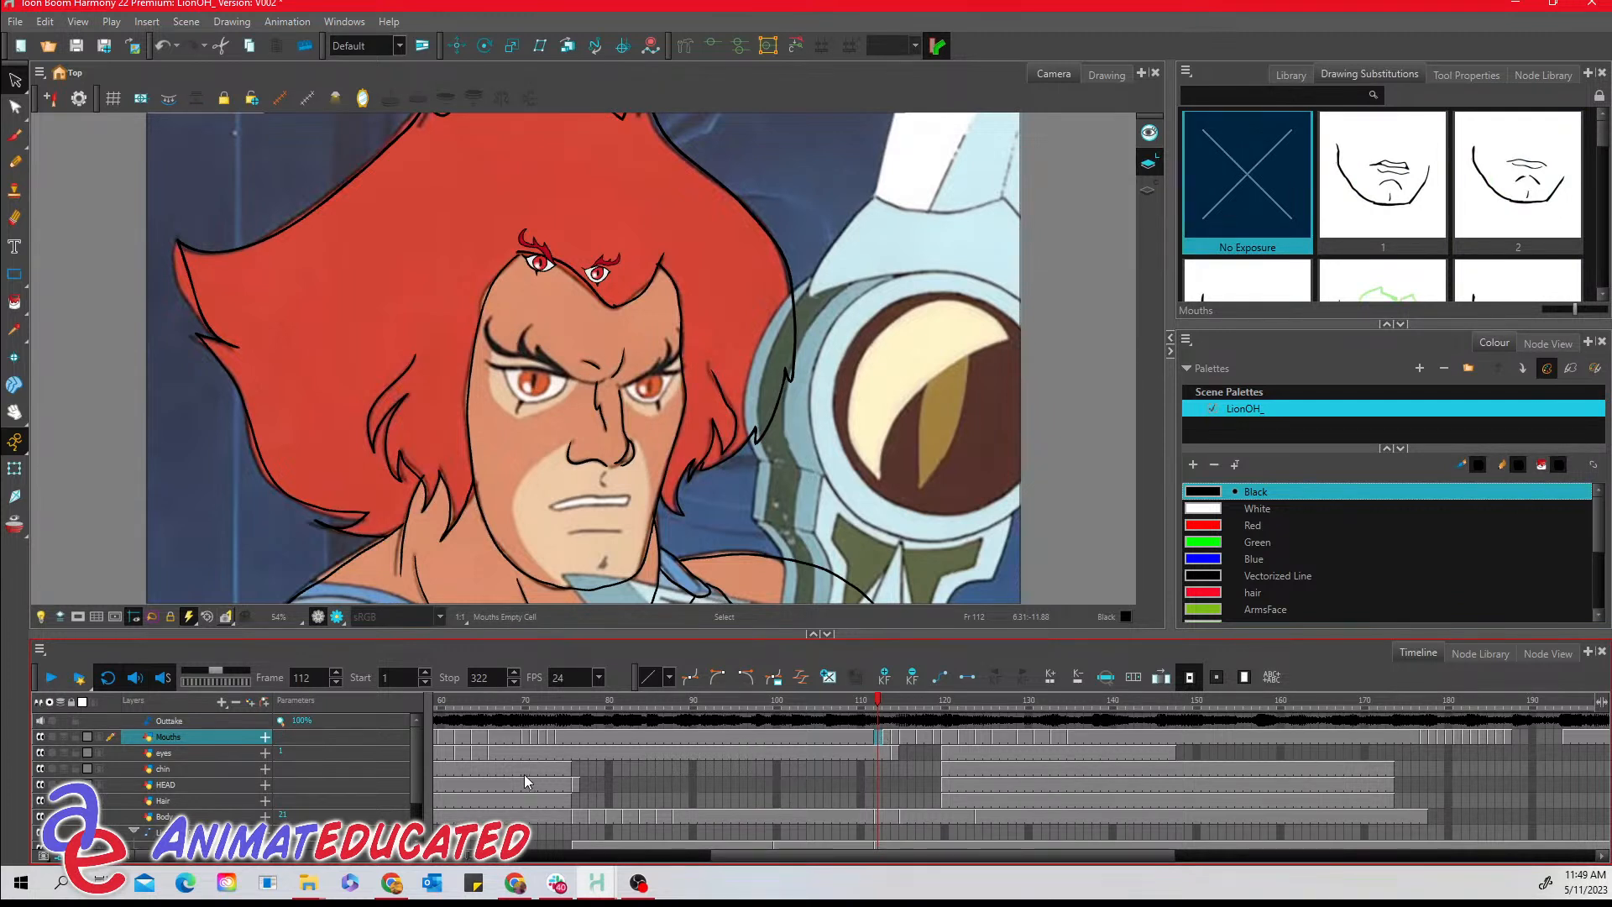
pyautogui.click(879, 752)
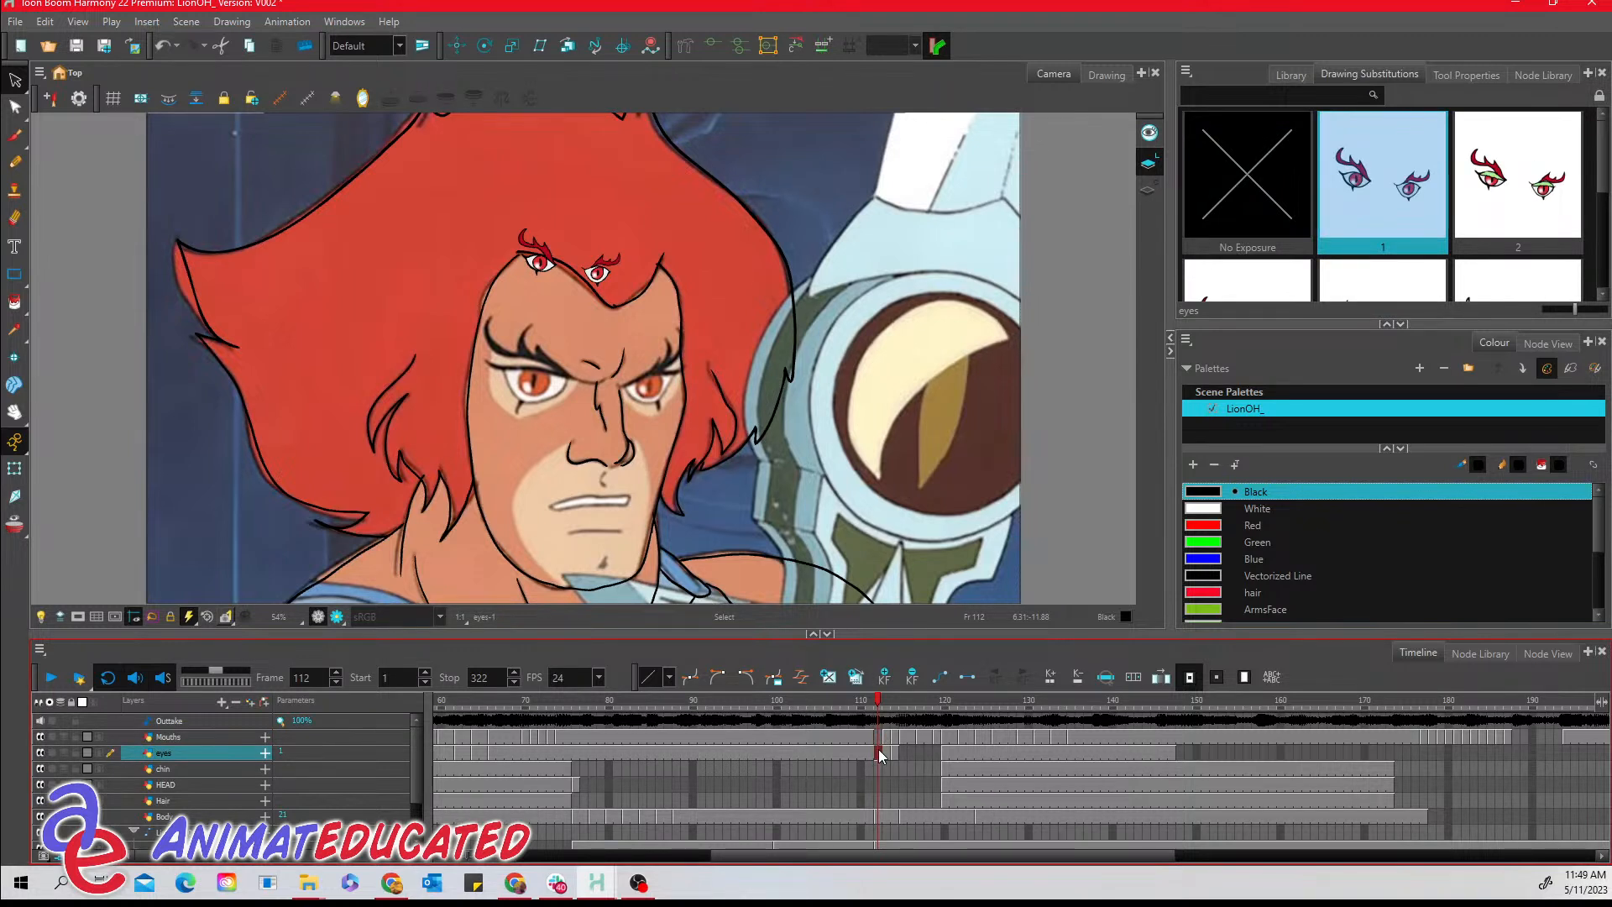
pyautogui.press('Delete')
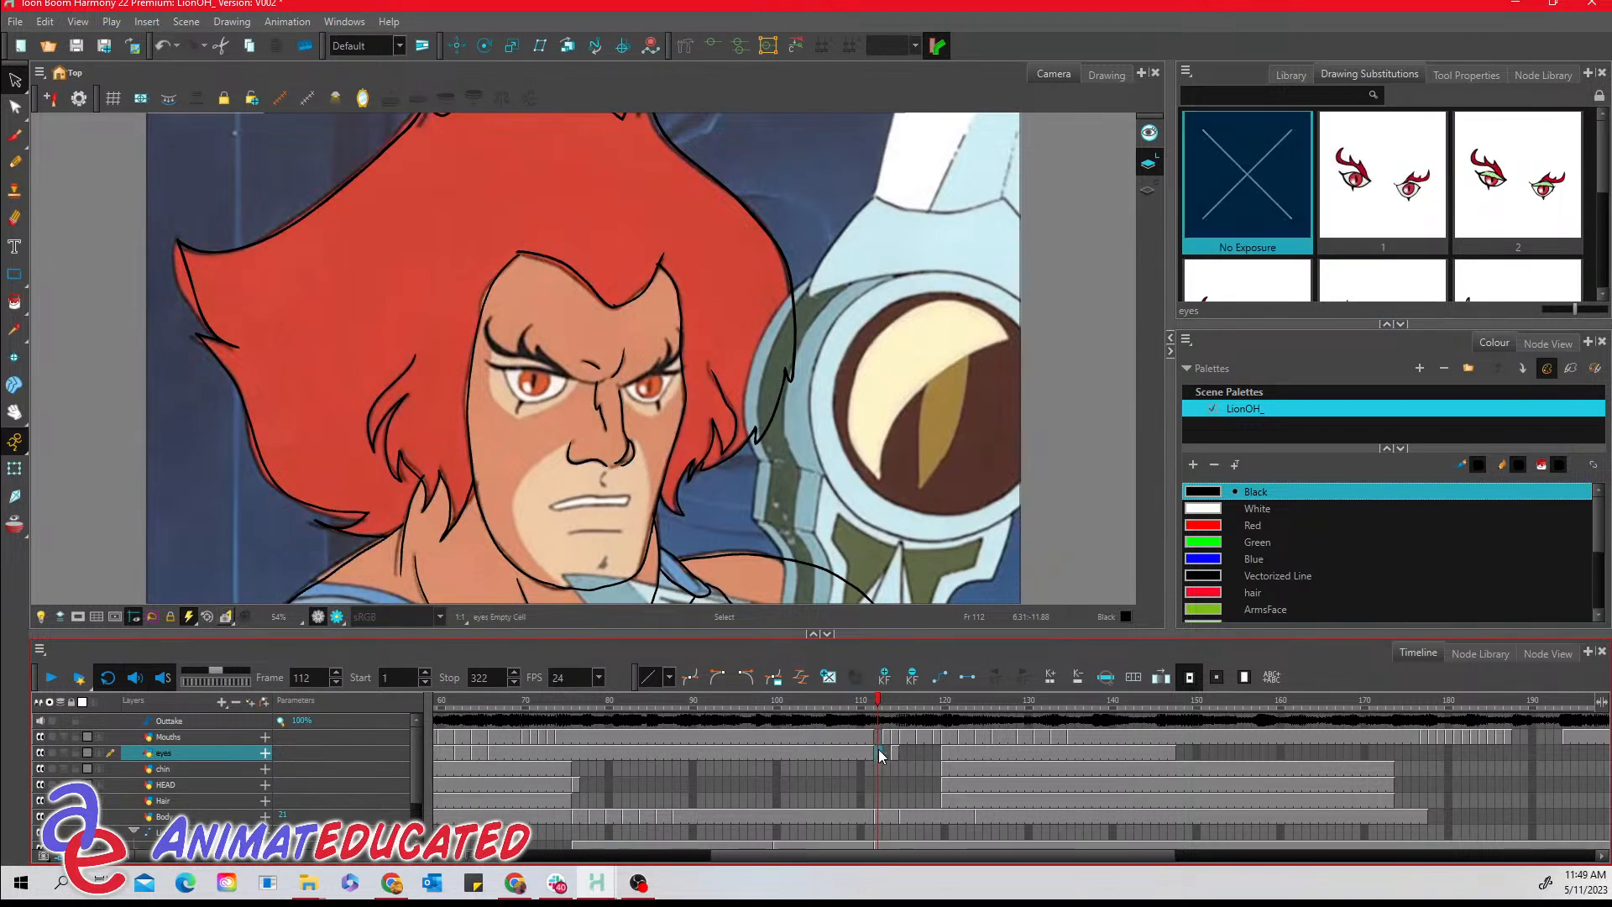
# - Check frames 113 and 114, and set the eyes layer to No Exposure at frame 114
pyautogui.click(888, 701)
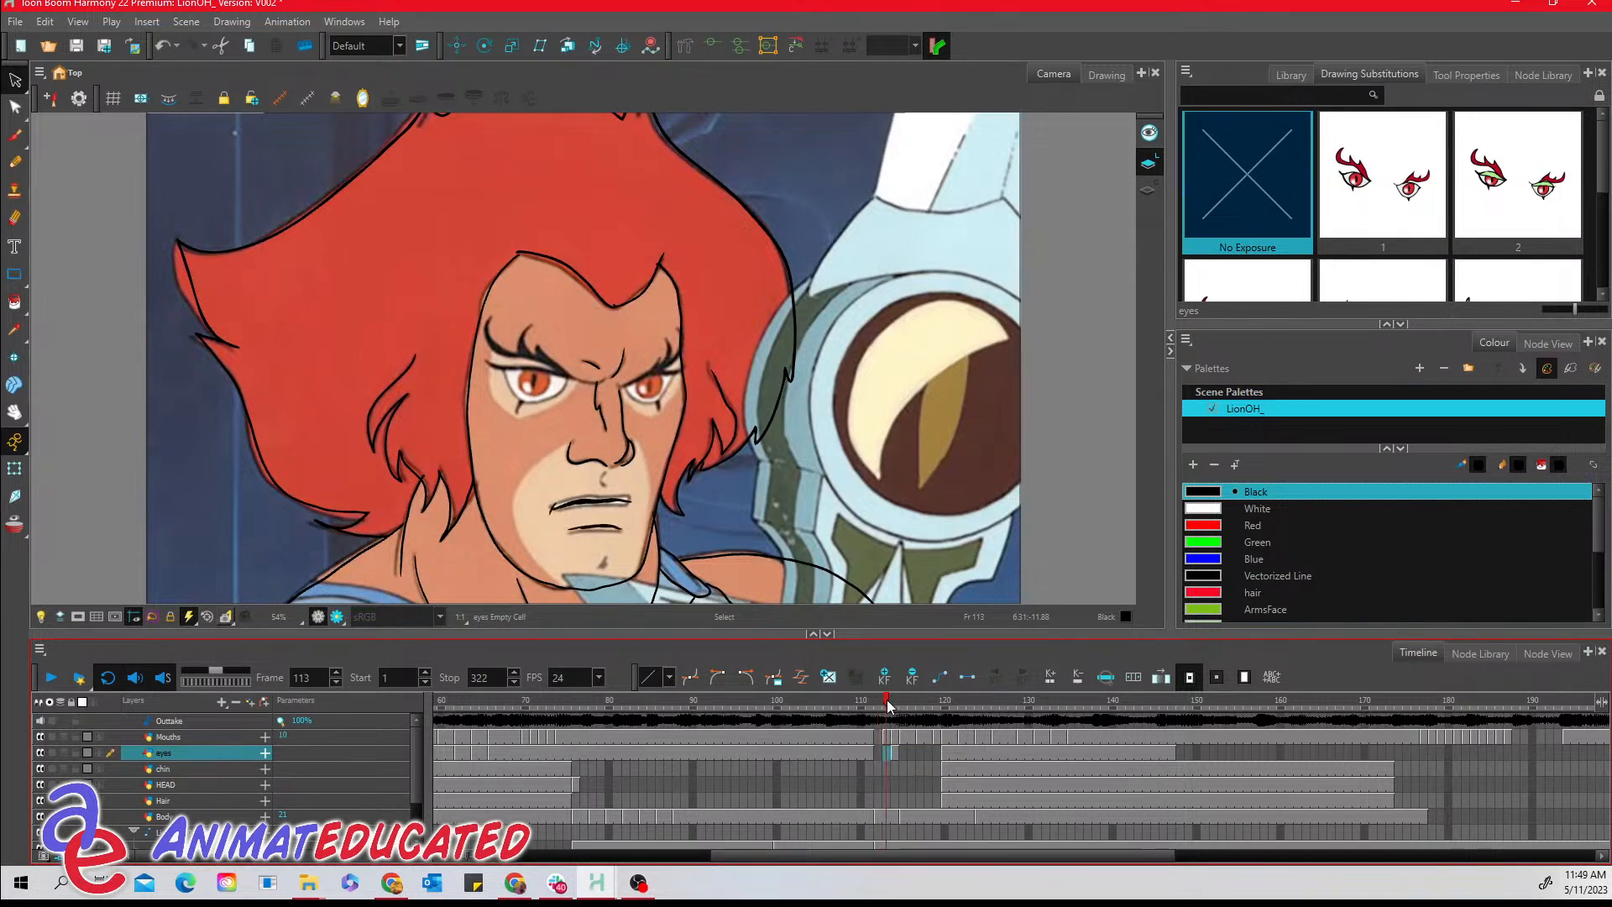
pyautogui.moveTo(890, 706)
pyautogui.mouseDown()
pyautogui.moveTo(1004, 699)
pyautogui.moveTo(895, 697)
pyautogui.mouseUp()
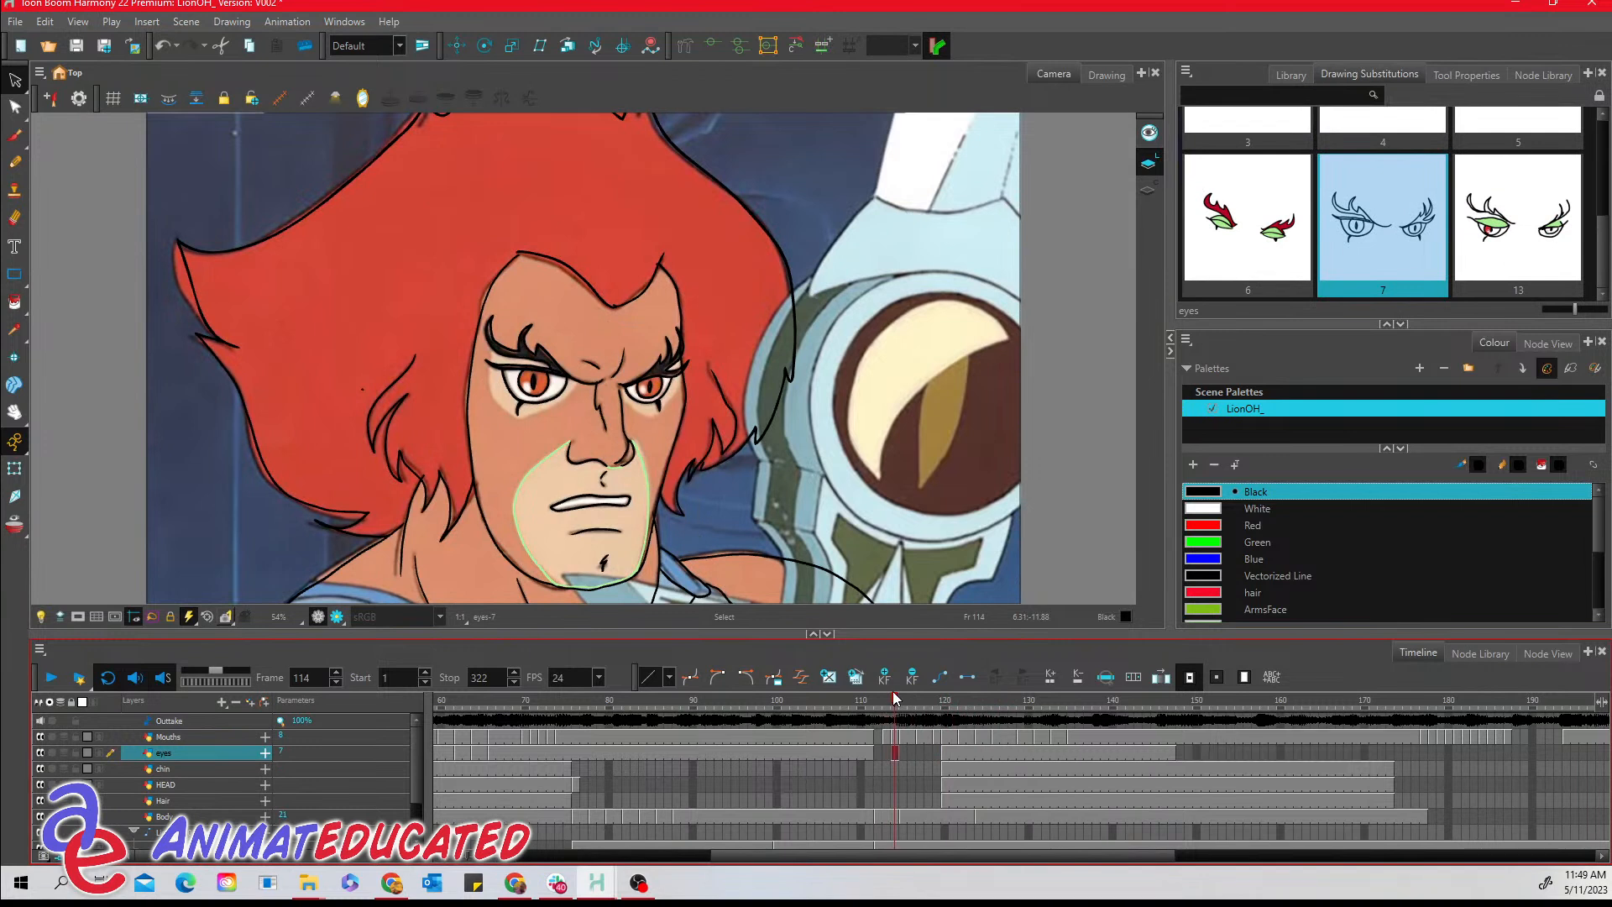
pyautogui.press('-')
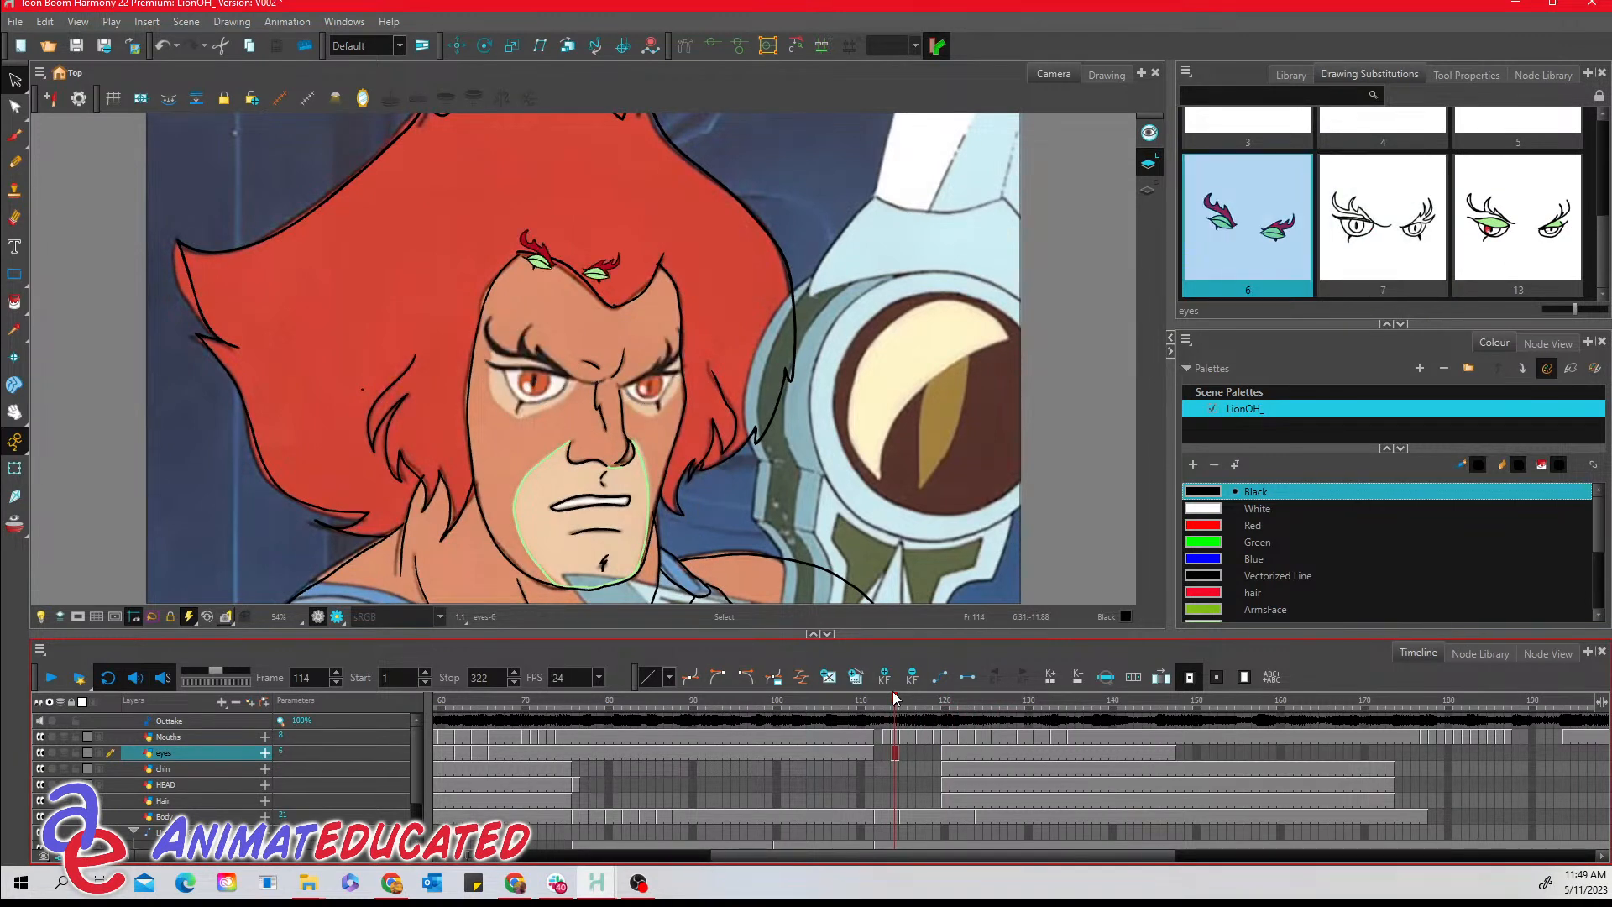
pyautogui.press('-')
pyautogui.press('-')
pyautogui.press('-')
pyautogui.press('-')
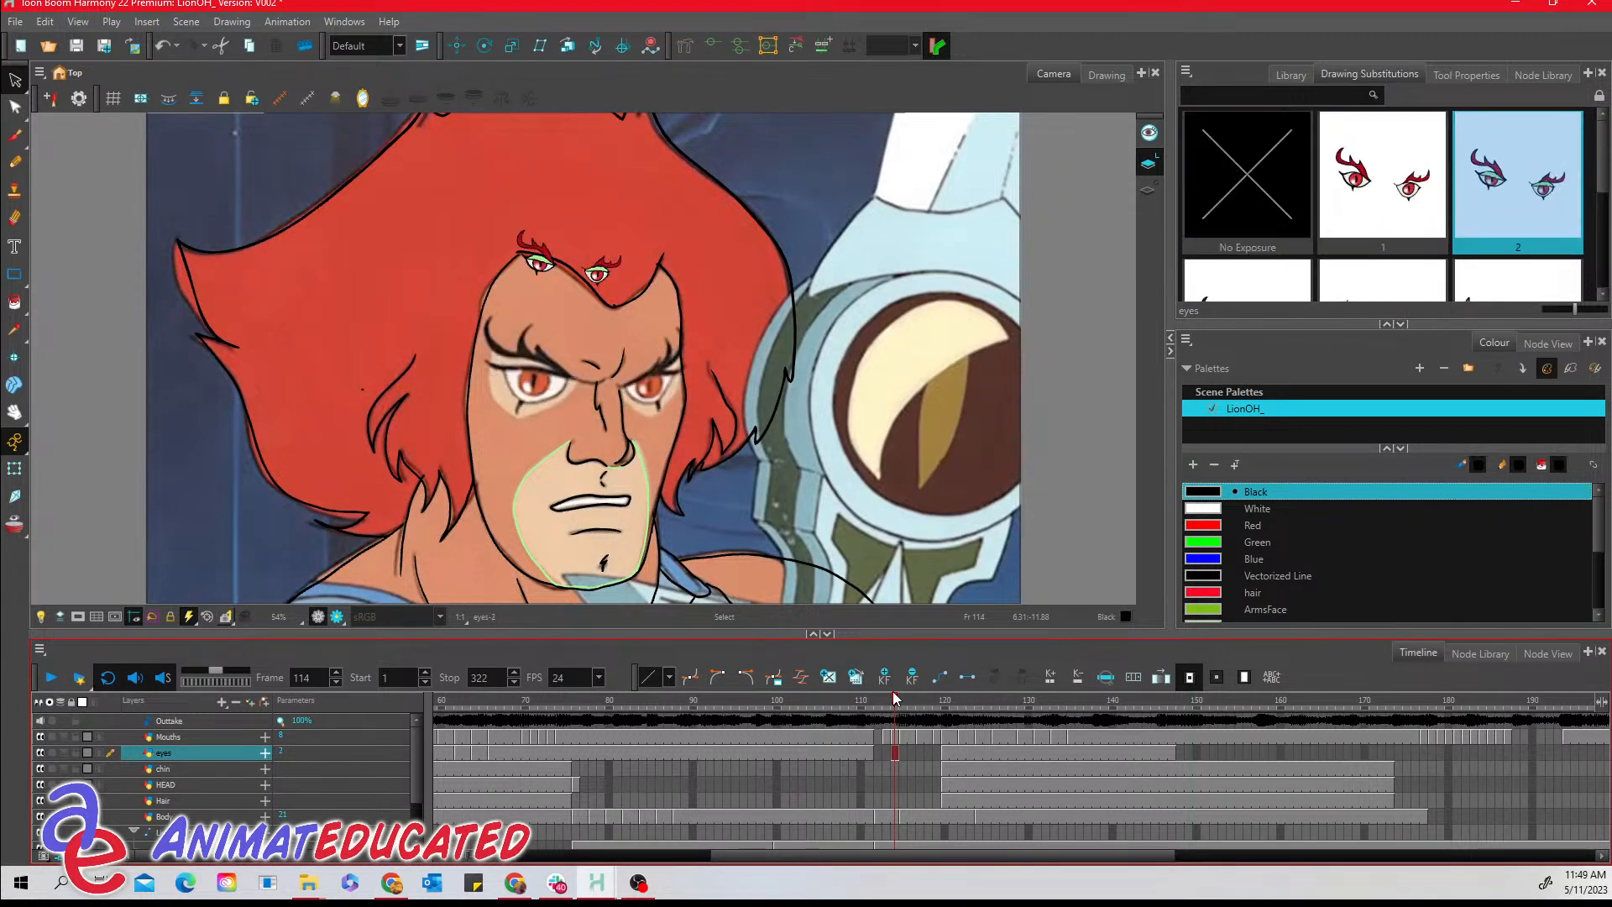
pyautogui.click(900, 768)
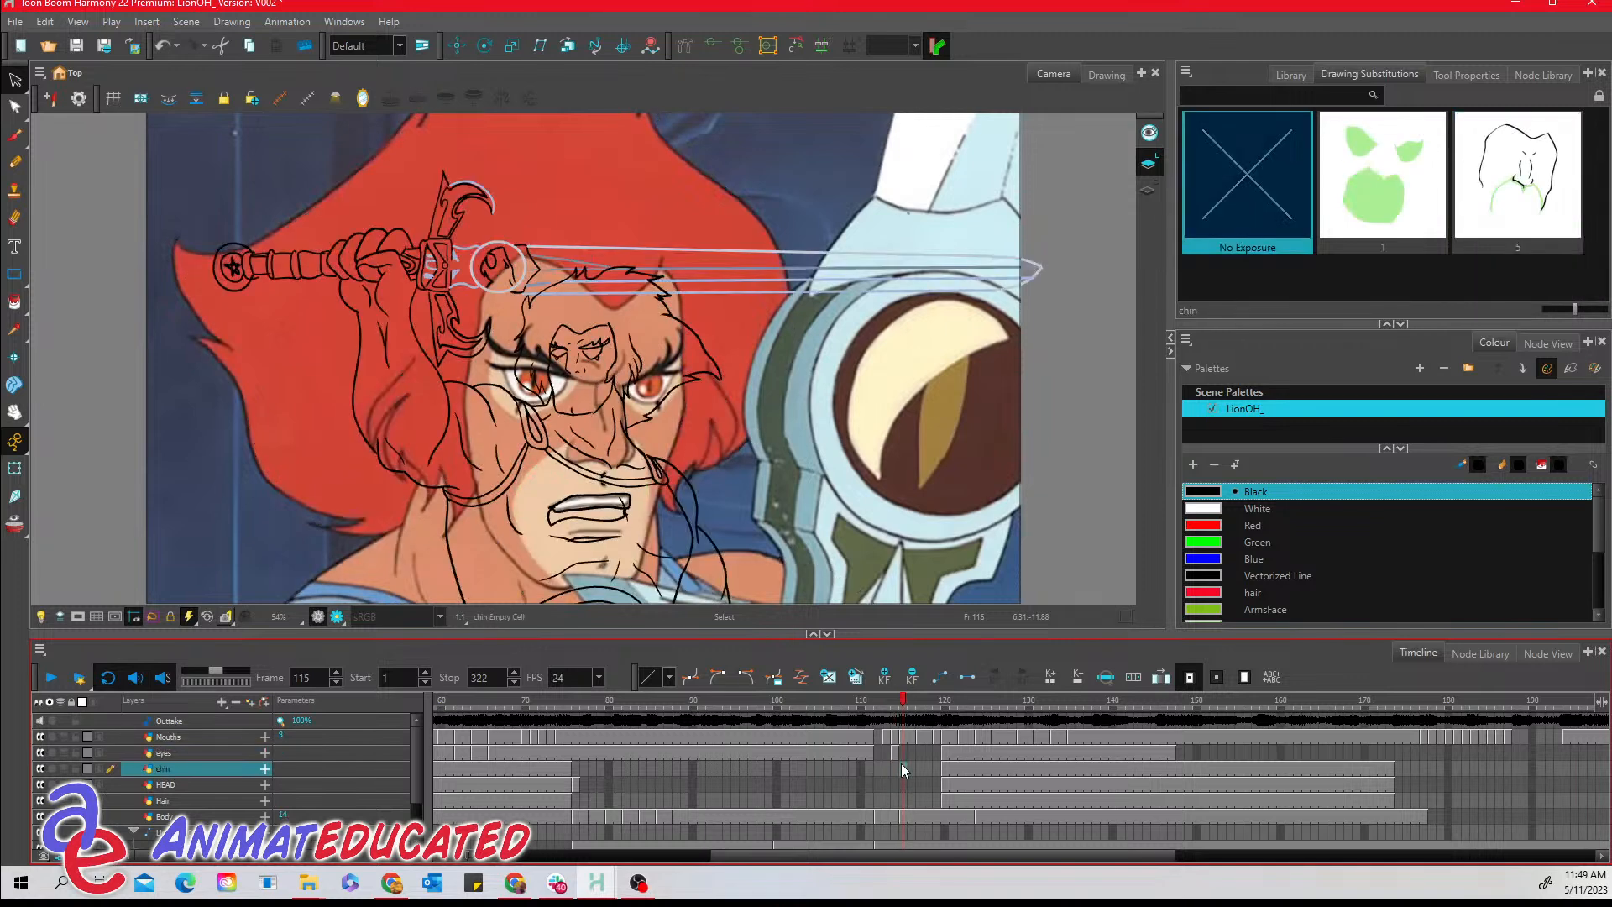
pyautogui.click(894, 751)
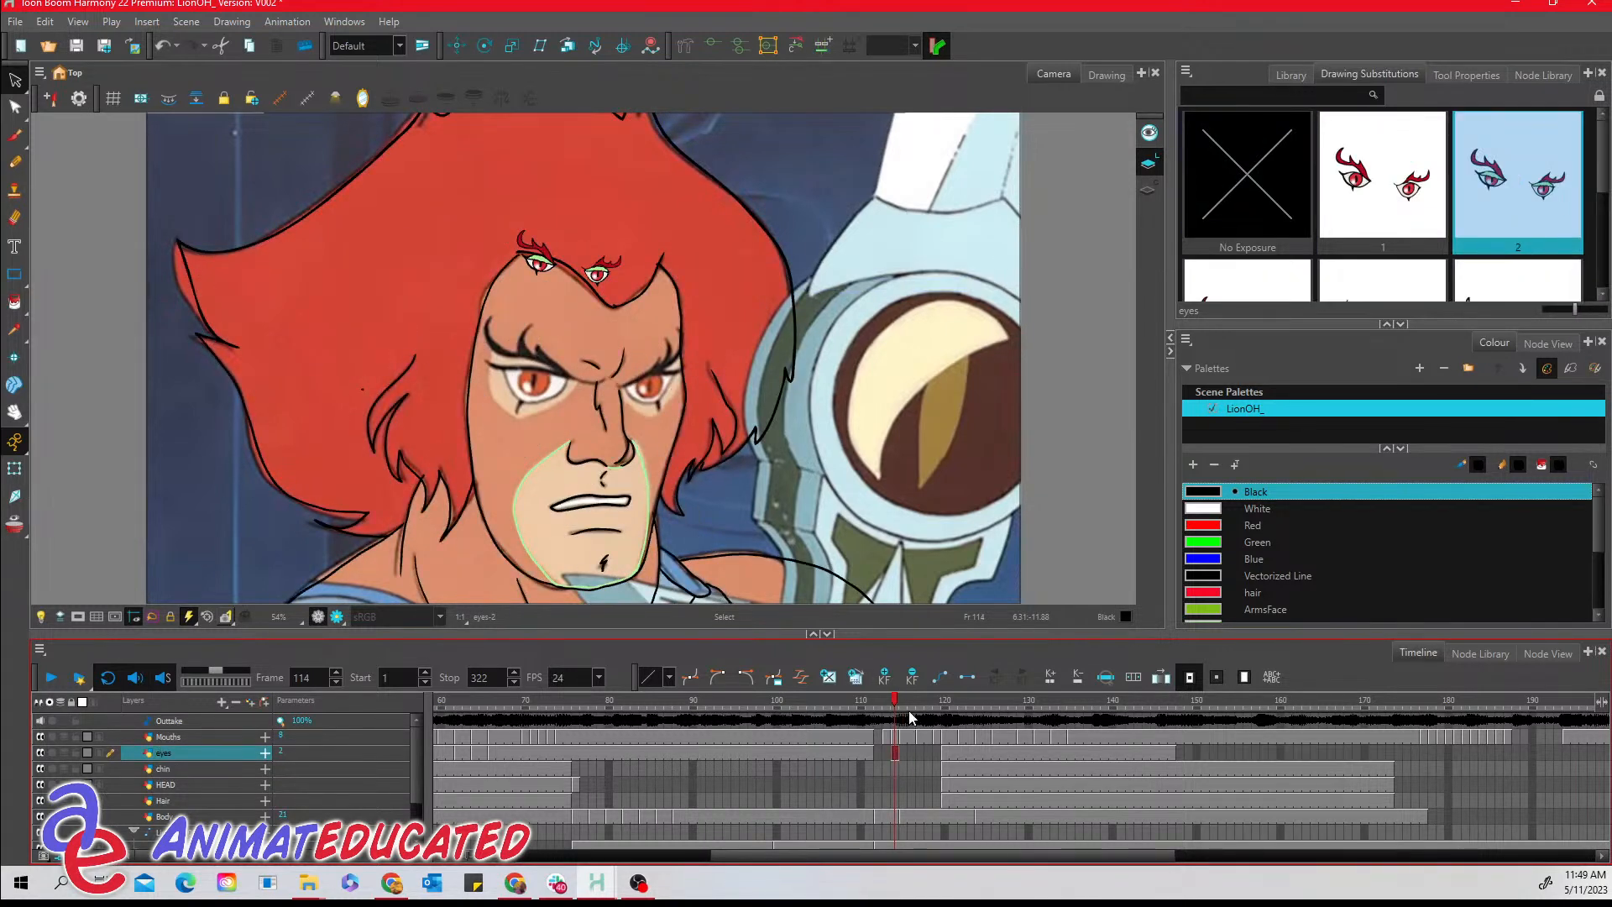
pyautogui.press('-')
pyautogui.press('-')
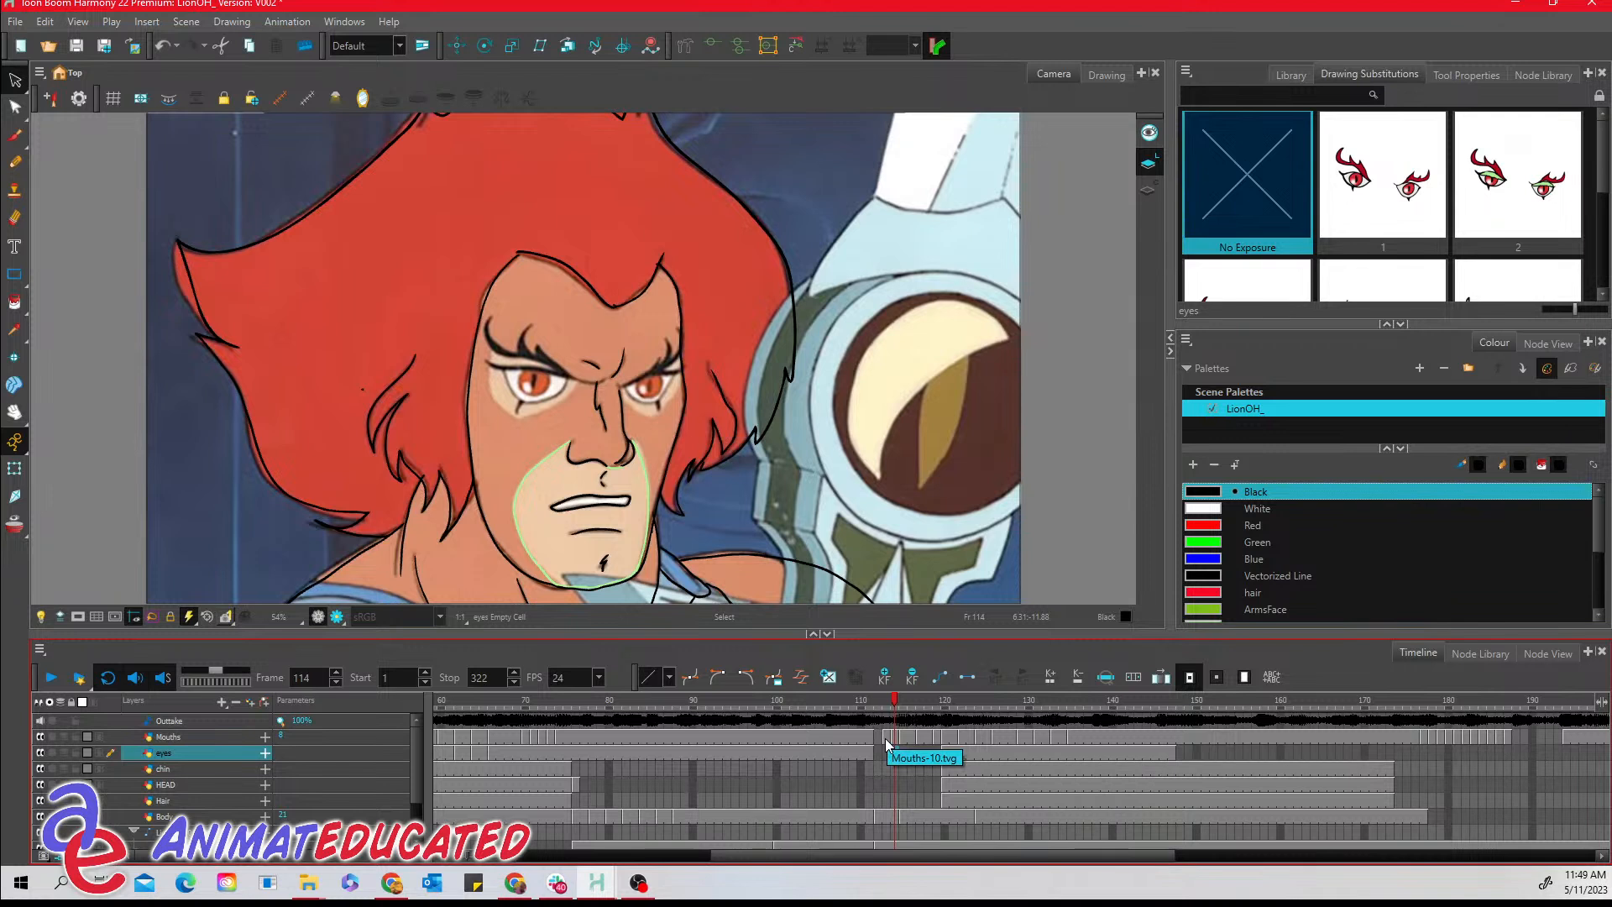
# - Set the Mouths layer to No Exposure at frame 113
pyautogui.click(887, 739)
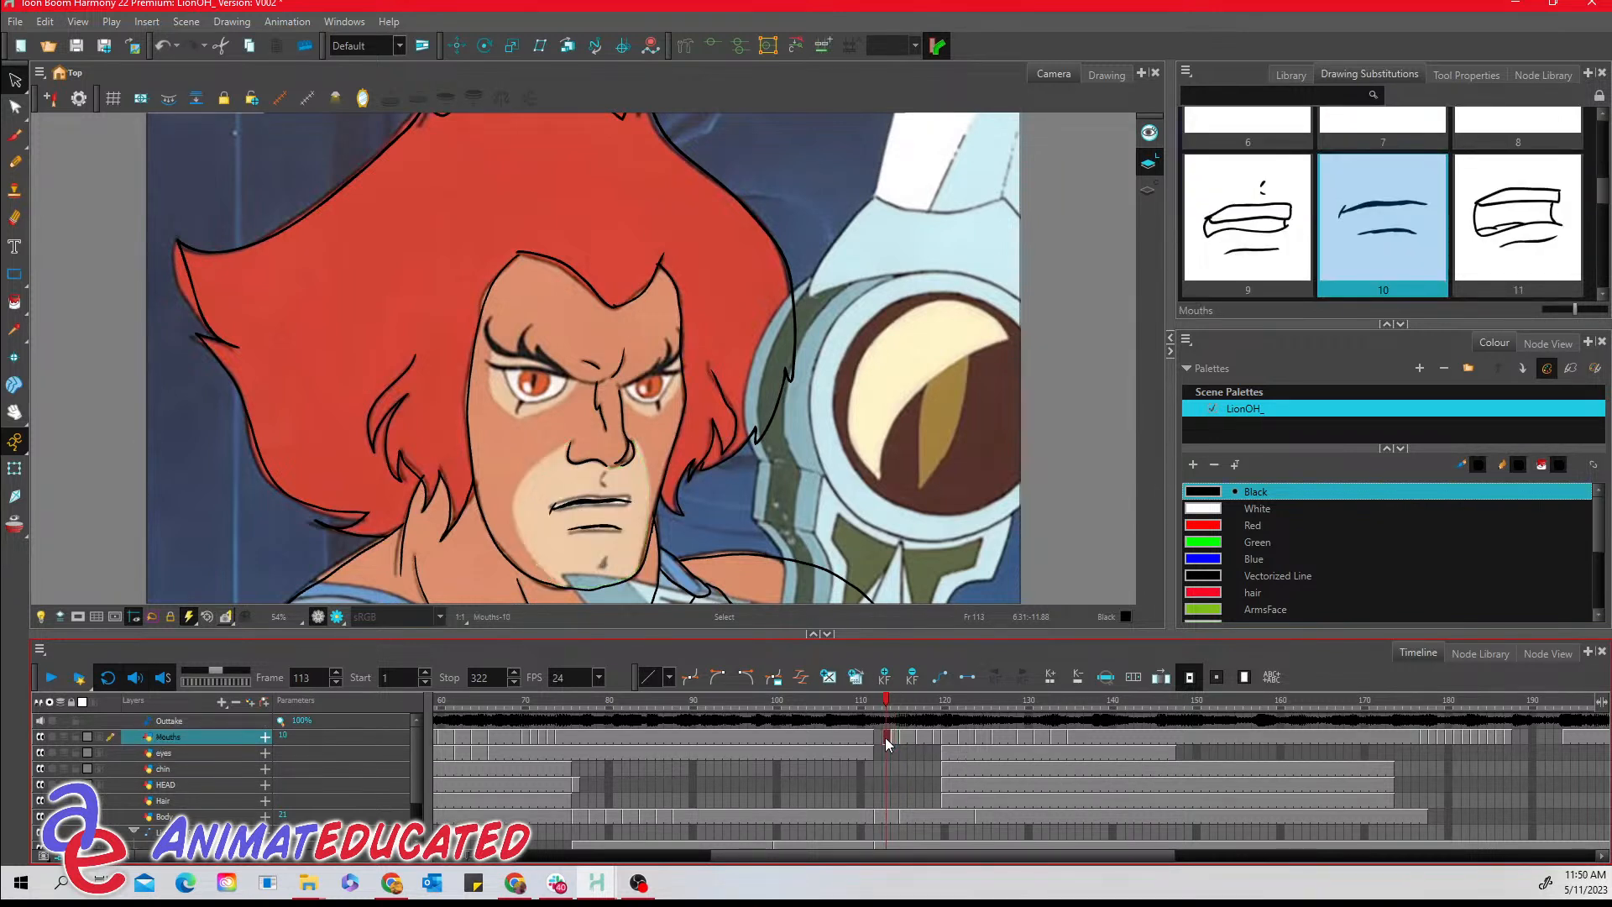
pyautogui.press('-')
pyautogui.press('-')
pyautogui.press('-')
pyautogui.press('-')
pyautogui.press('-')
pyautogui.press('-')
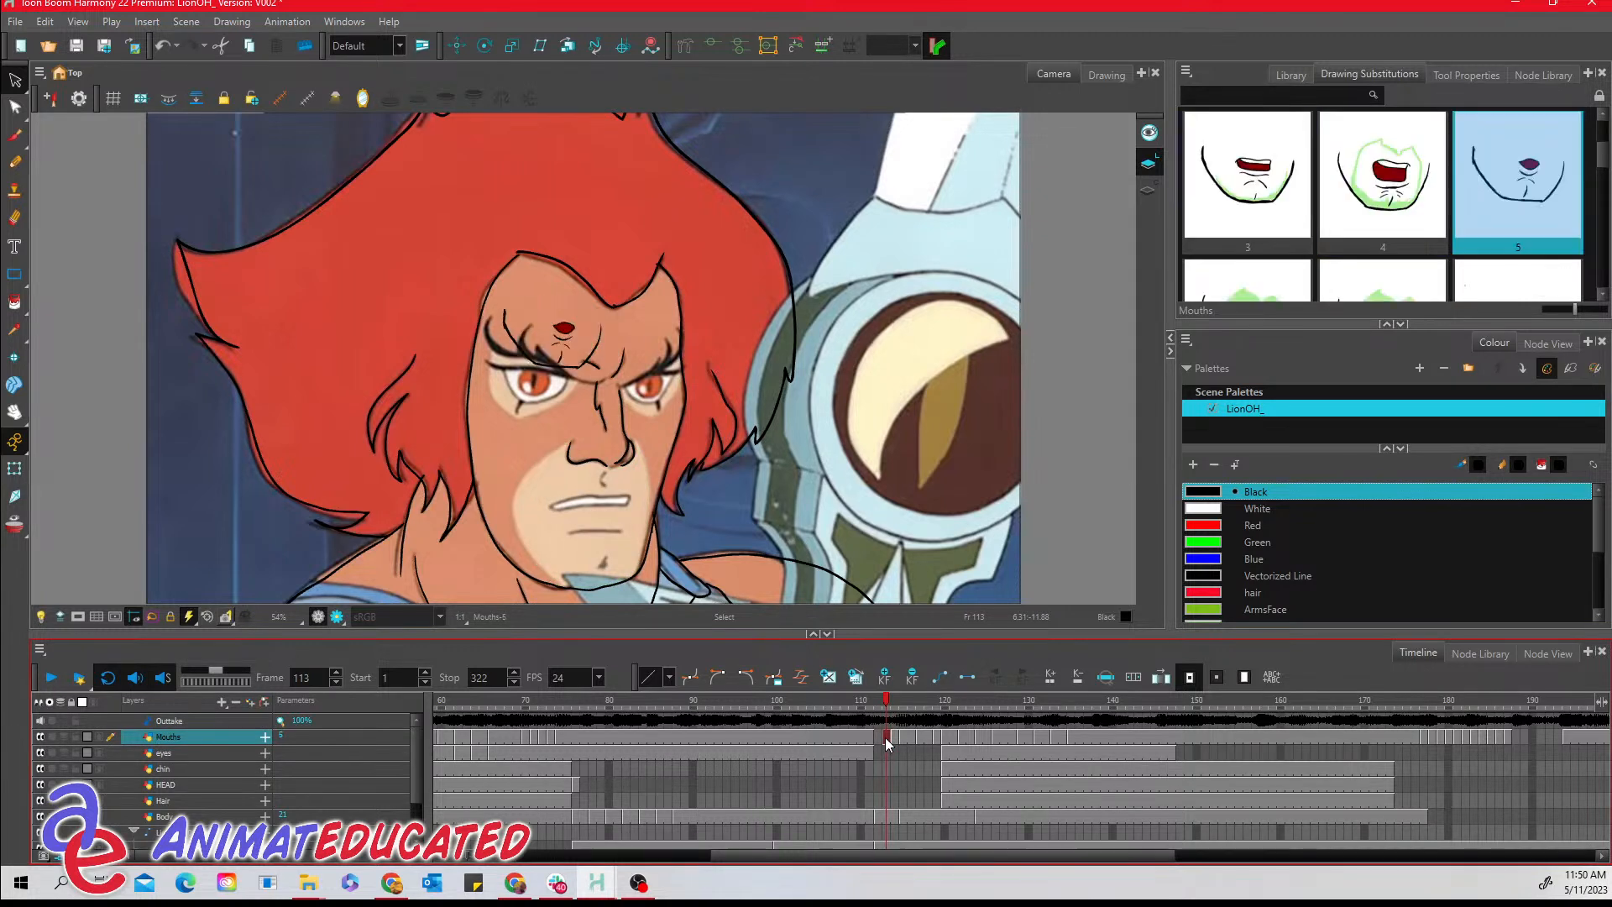
pyautogui.press('-')
pyautogui.press('-')
pyautogui.press('-')
pyautogui.press('-')
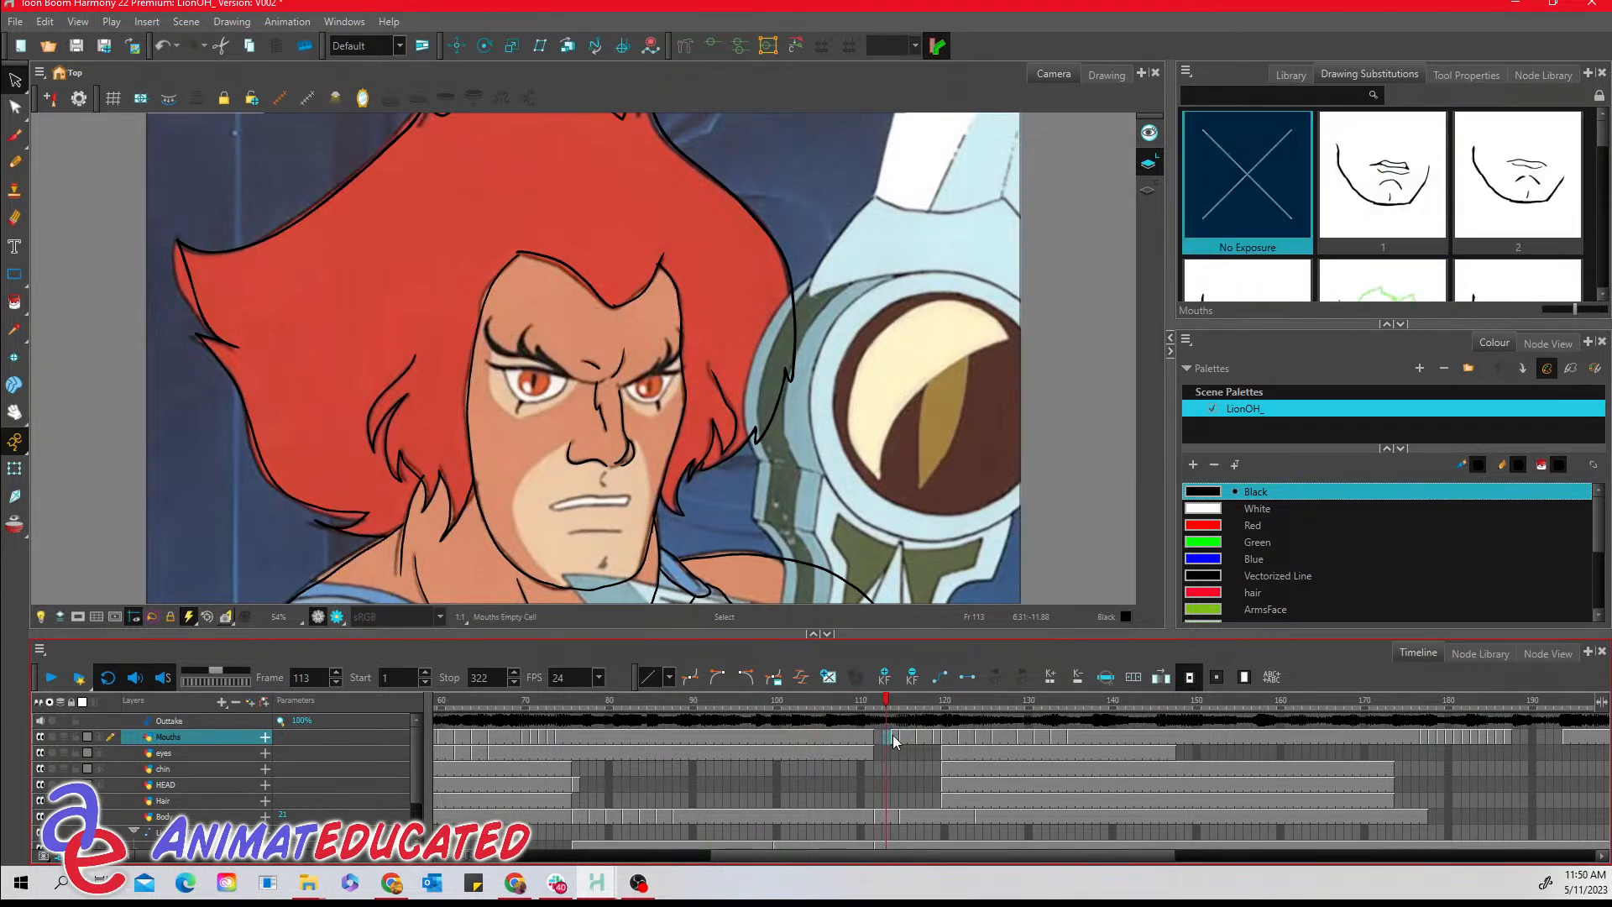
# - Set the Mouths layer to No Exposure for the range from frame 114 to about frame 142
pyautogui.click(894, 737)
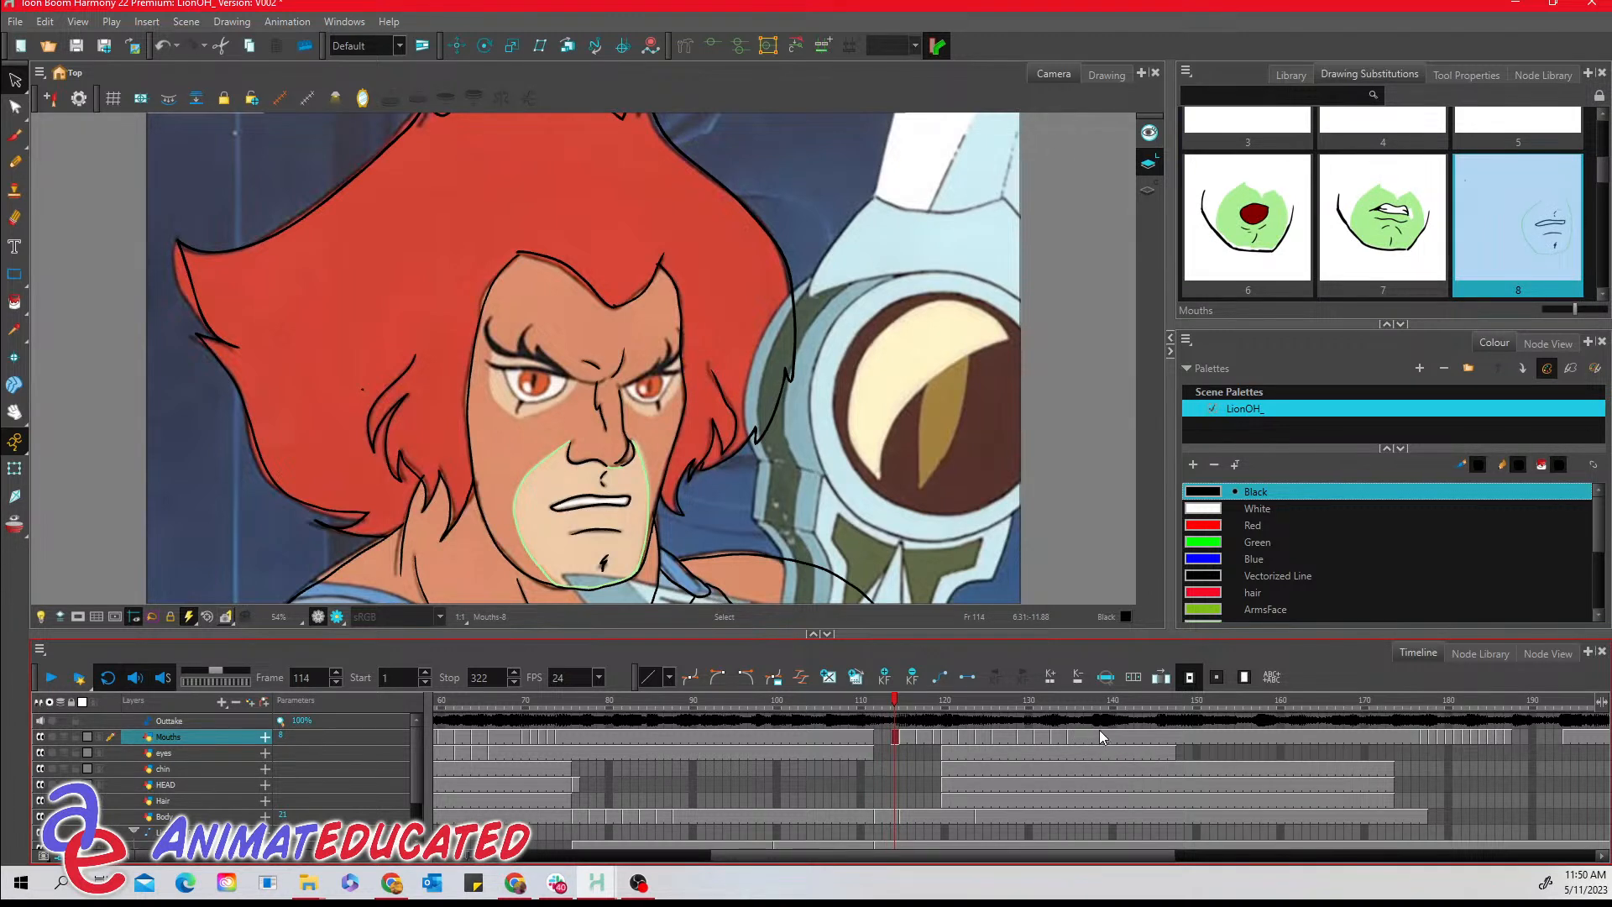
pyautogui.keyDown('shift'); pyautogui.click(1130, 736); pyautogui.keyUp('shift')
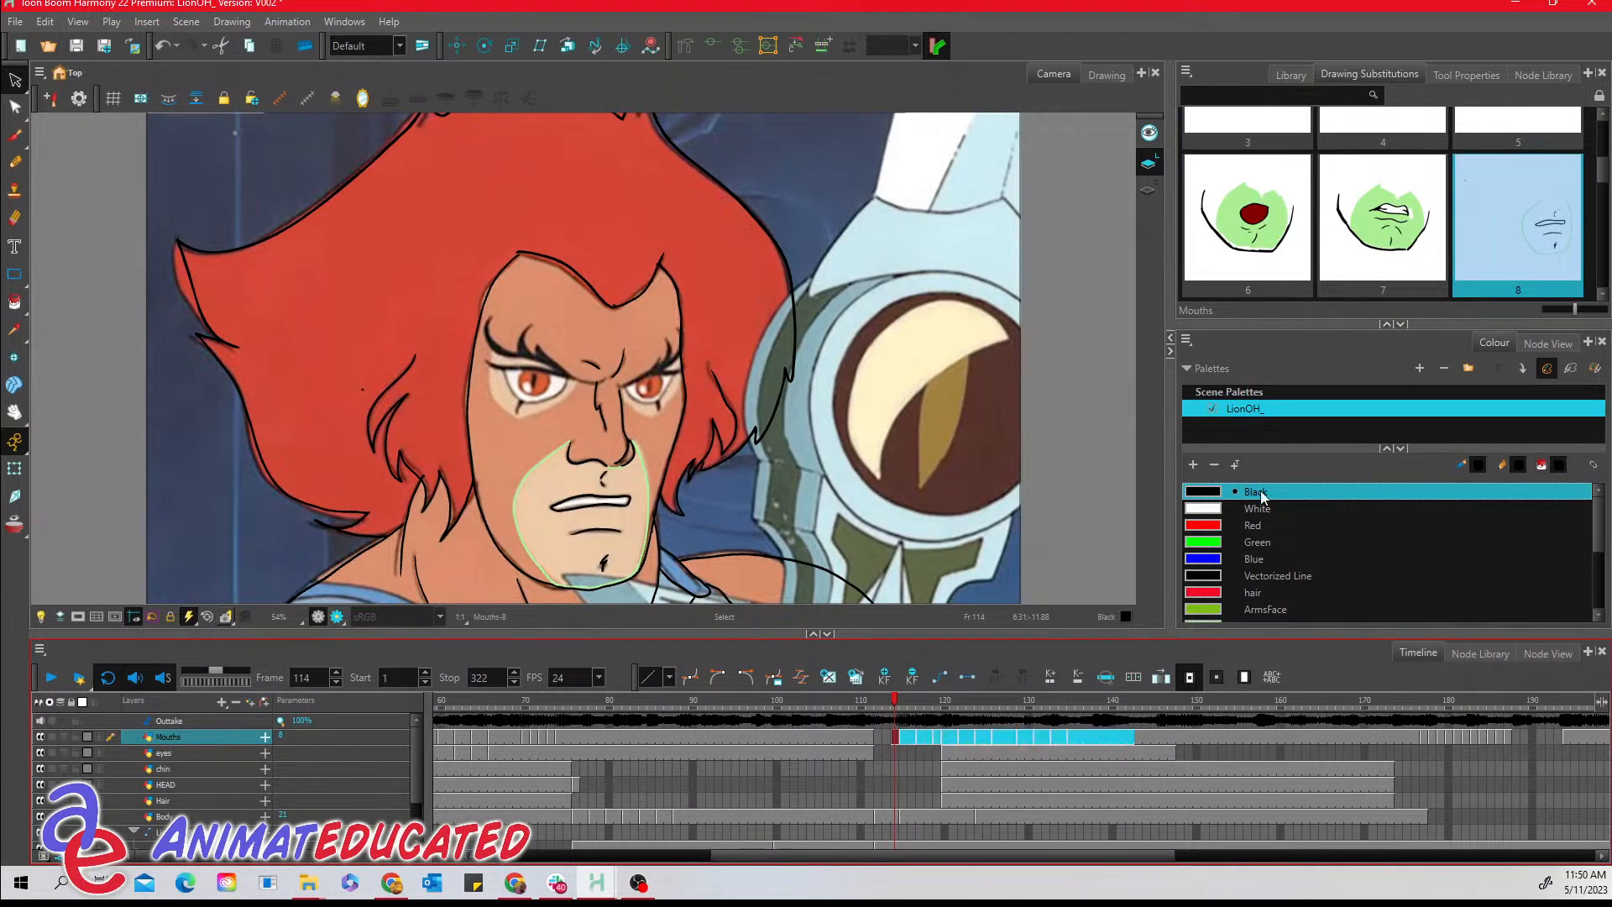
pyautogui.press('-')
pyautogui.press('-')
pyautogui.press('-')
pyautogui.press('-')
pyautogui.press('-')
pyautogui.press('-')
pyautogui.press('-')
pyautogui.press('-')
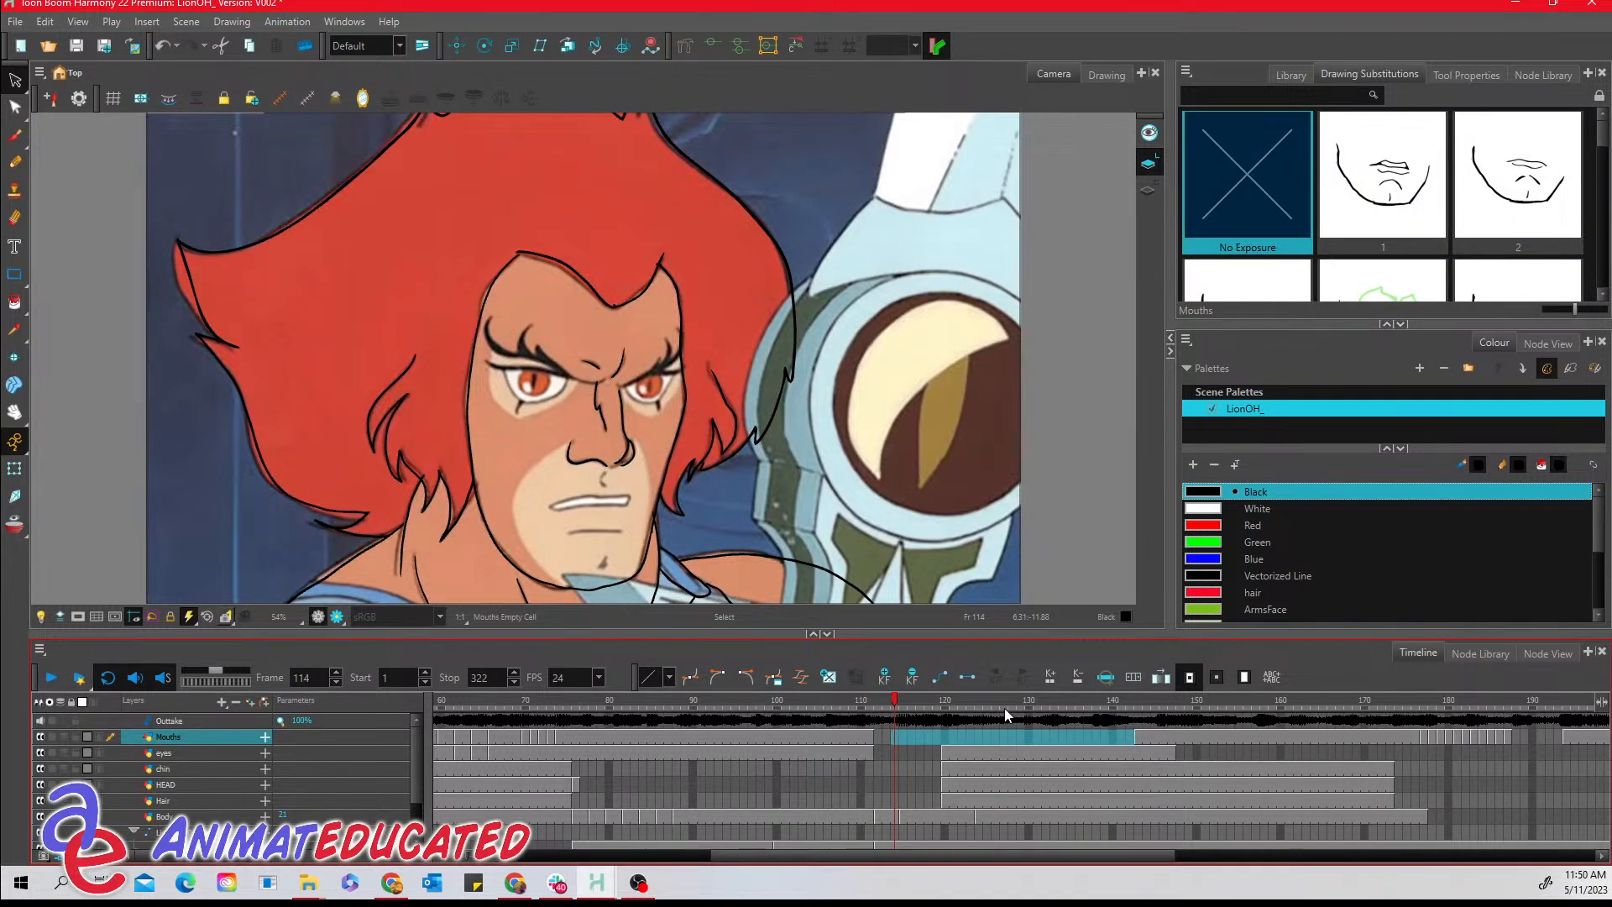
# - Review the frames up to 116 and inspect the Body drawing exposed at frame 114
pyautogui.moveTo(896, 706)
pyautogui.mouseDown()
pyautogui.moveTo(875, 711)
pyautogui.moveTo(911, 708)
pyautogui.mouseUp()
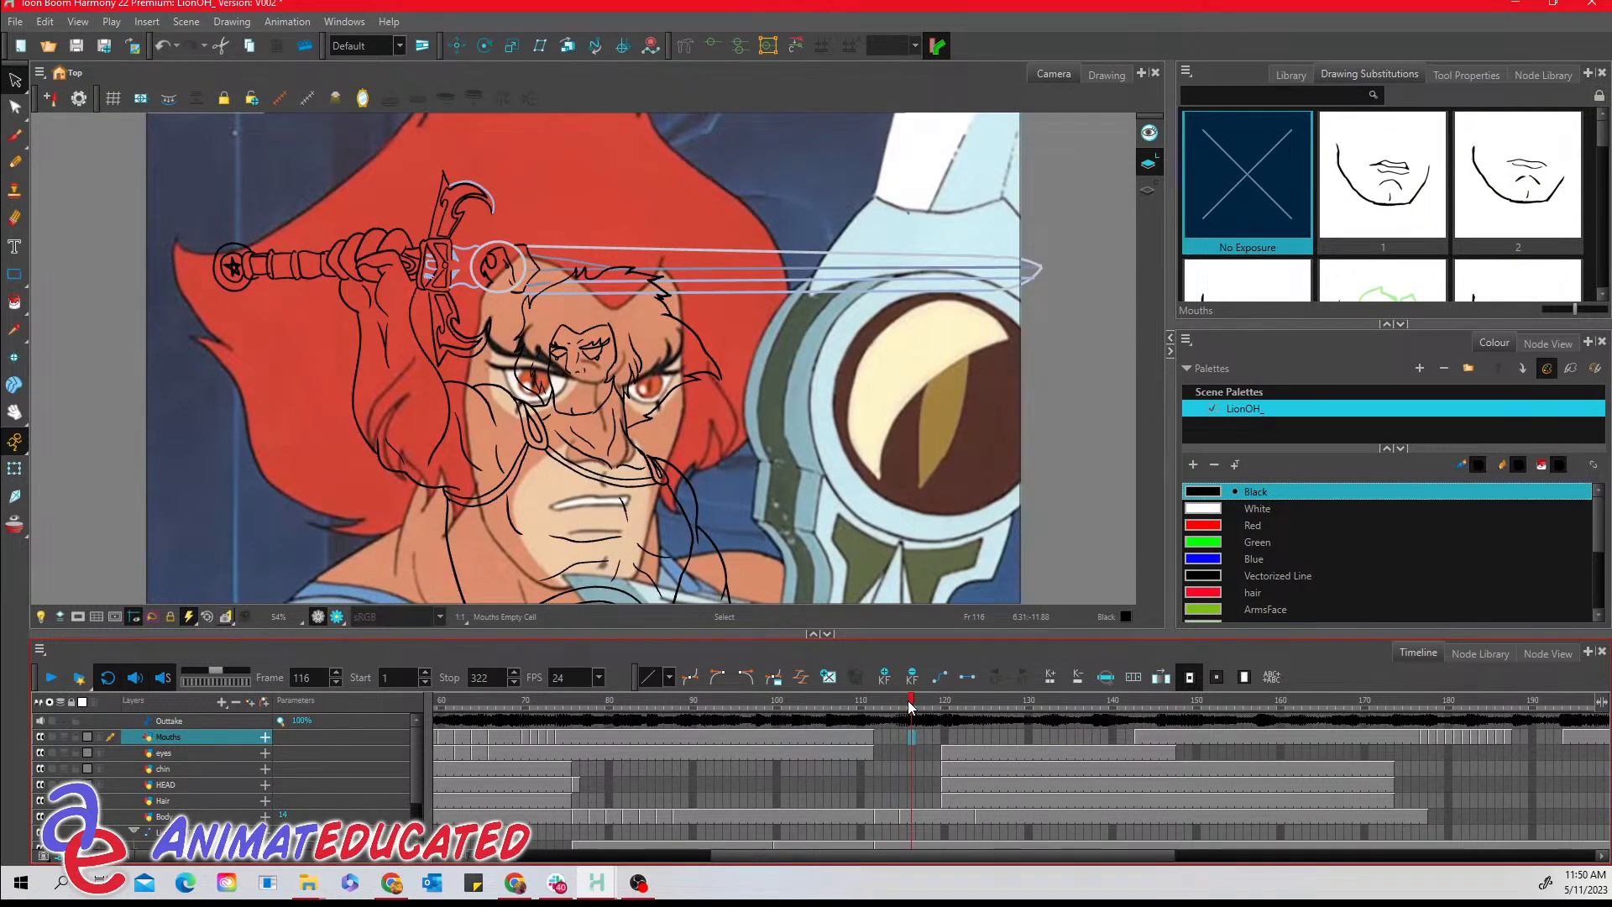
pyautogui.click(893, 815)
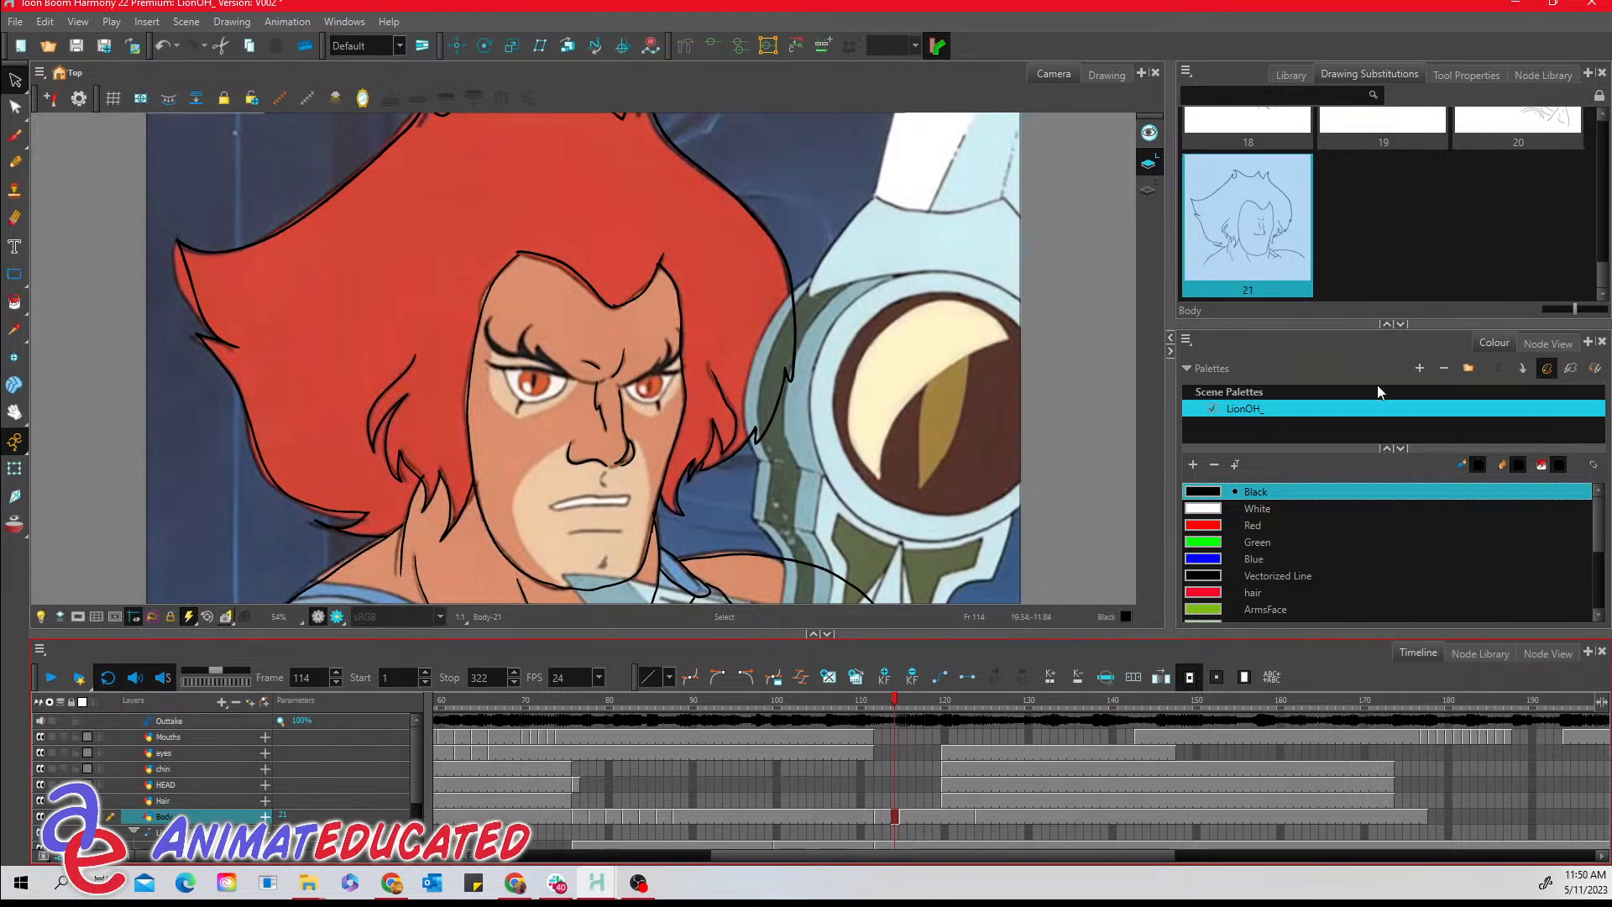
pyautogui.moveTo(1602, 270)
pyautogui.mouseDown()
pyautogui.moveTo(1598, 174)
pyautogui.moveTo(1602, 274)
pyautogui.mouseUp()
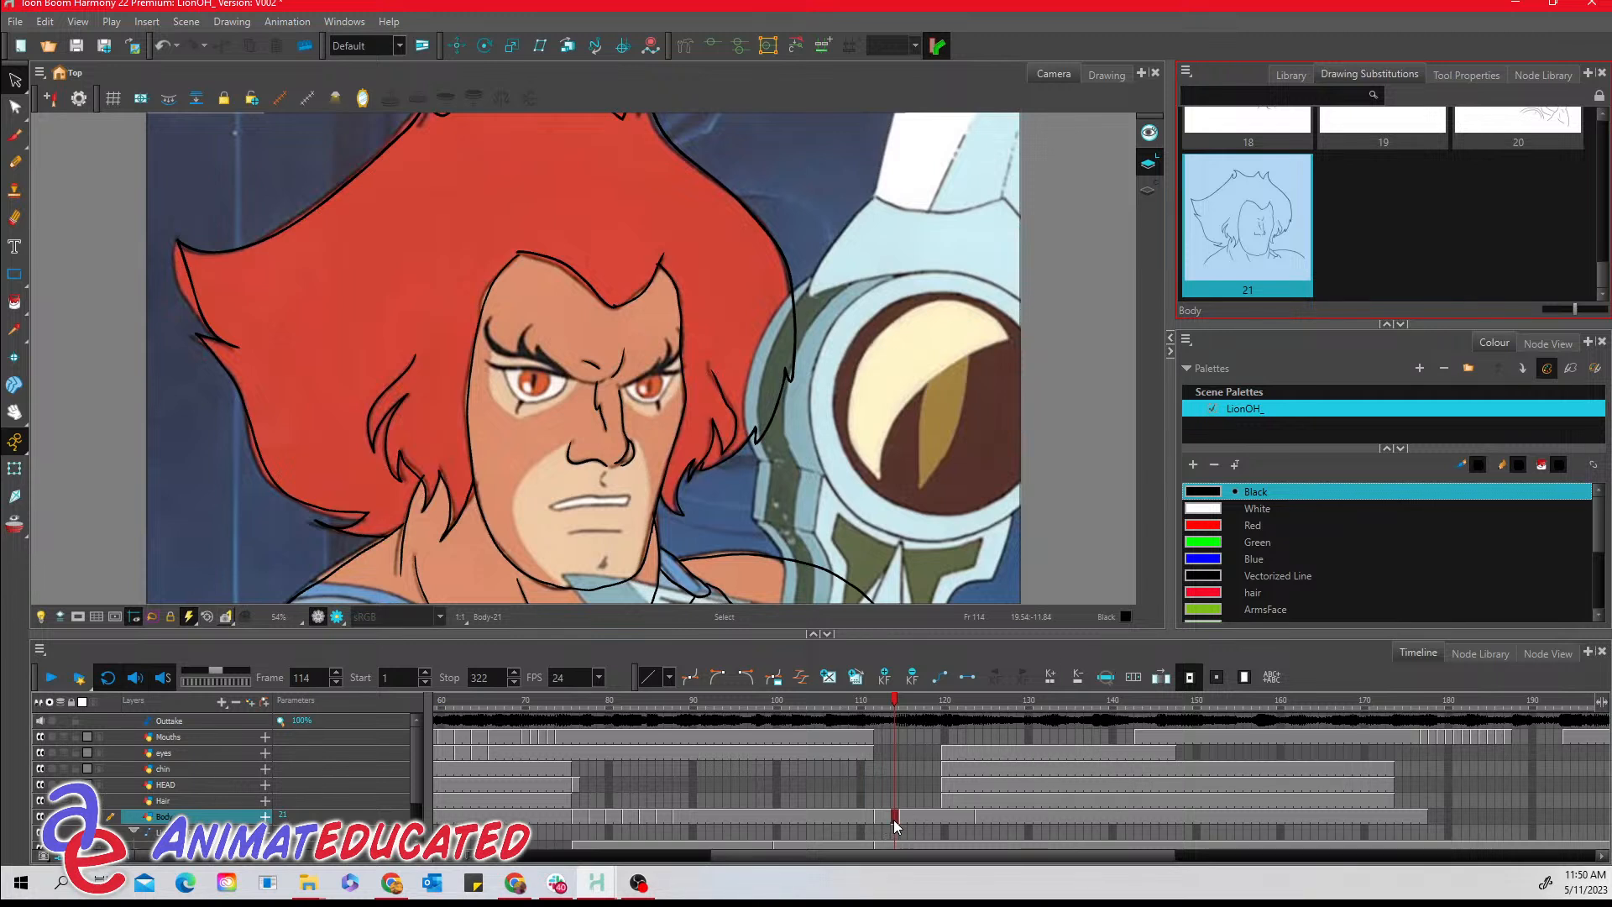
# - Select the range from frame 120 to frame 187 across the Mouths through Hair layers and set the Mouths layer to No Exposure
pyautogui.click(954, 743)
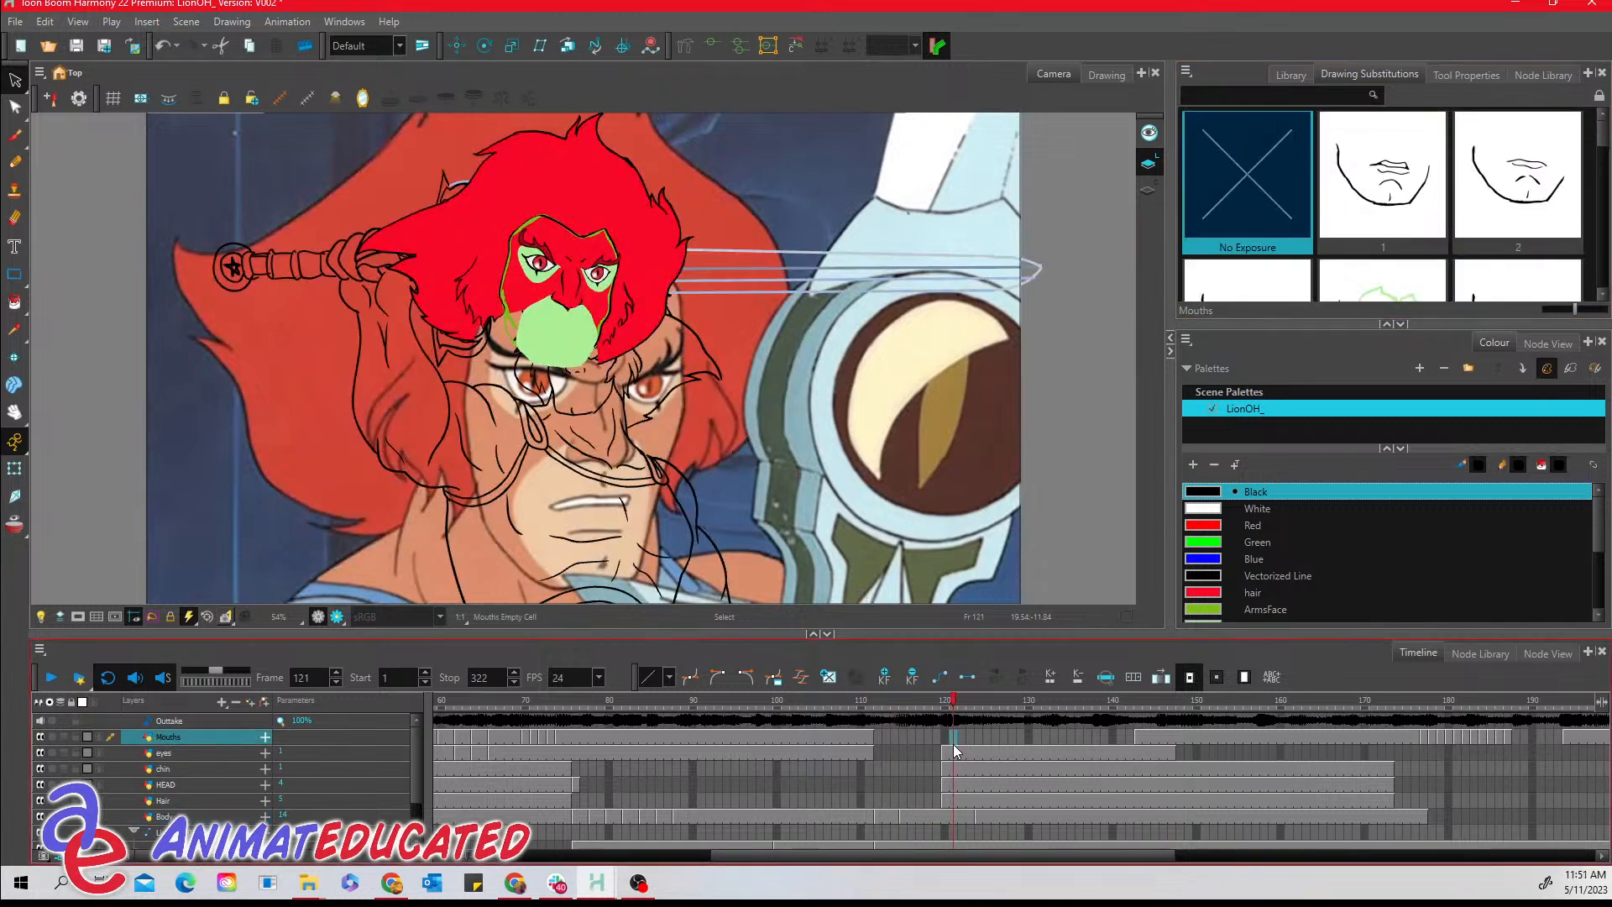
pyautogui.click(946, 753)
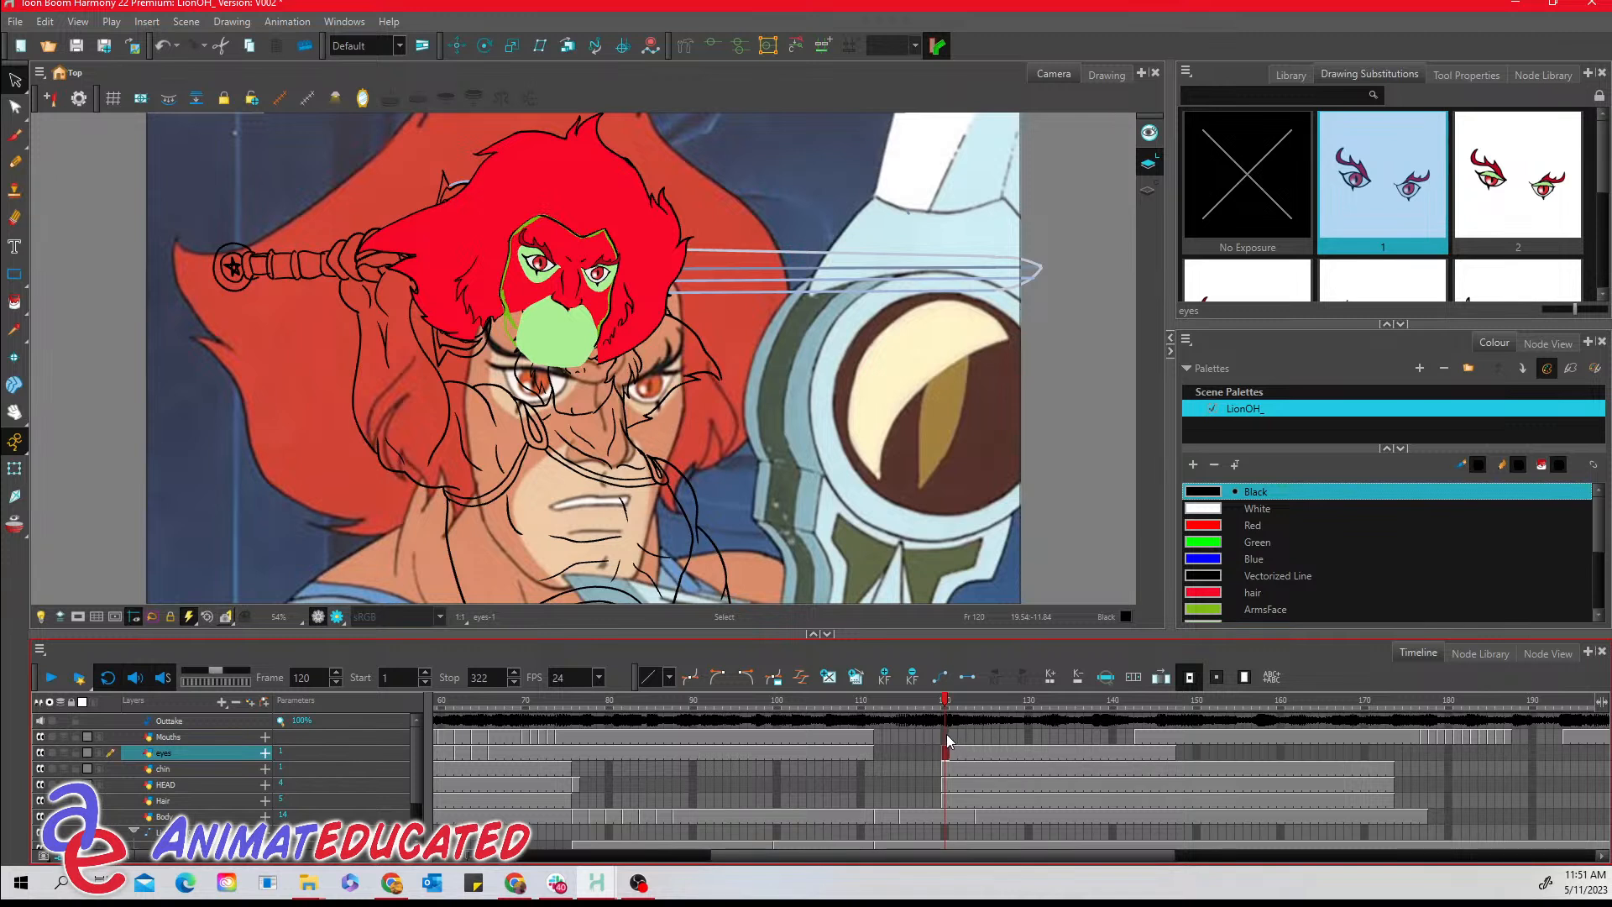
pyautogui.click(947, 736)
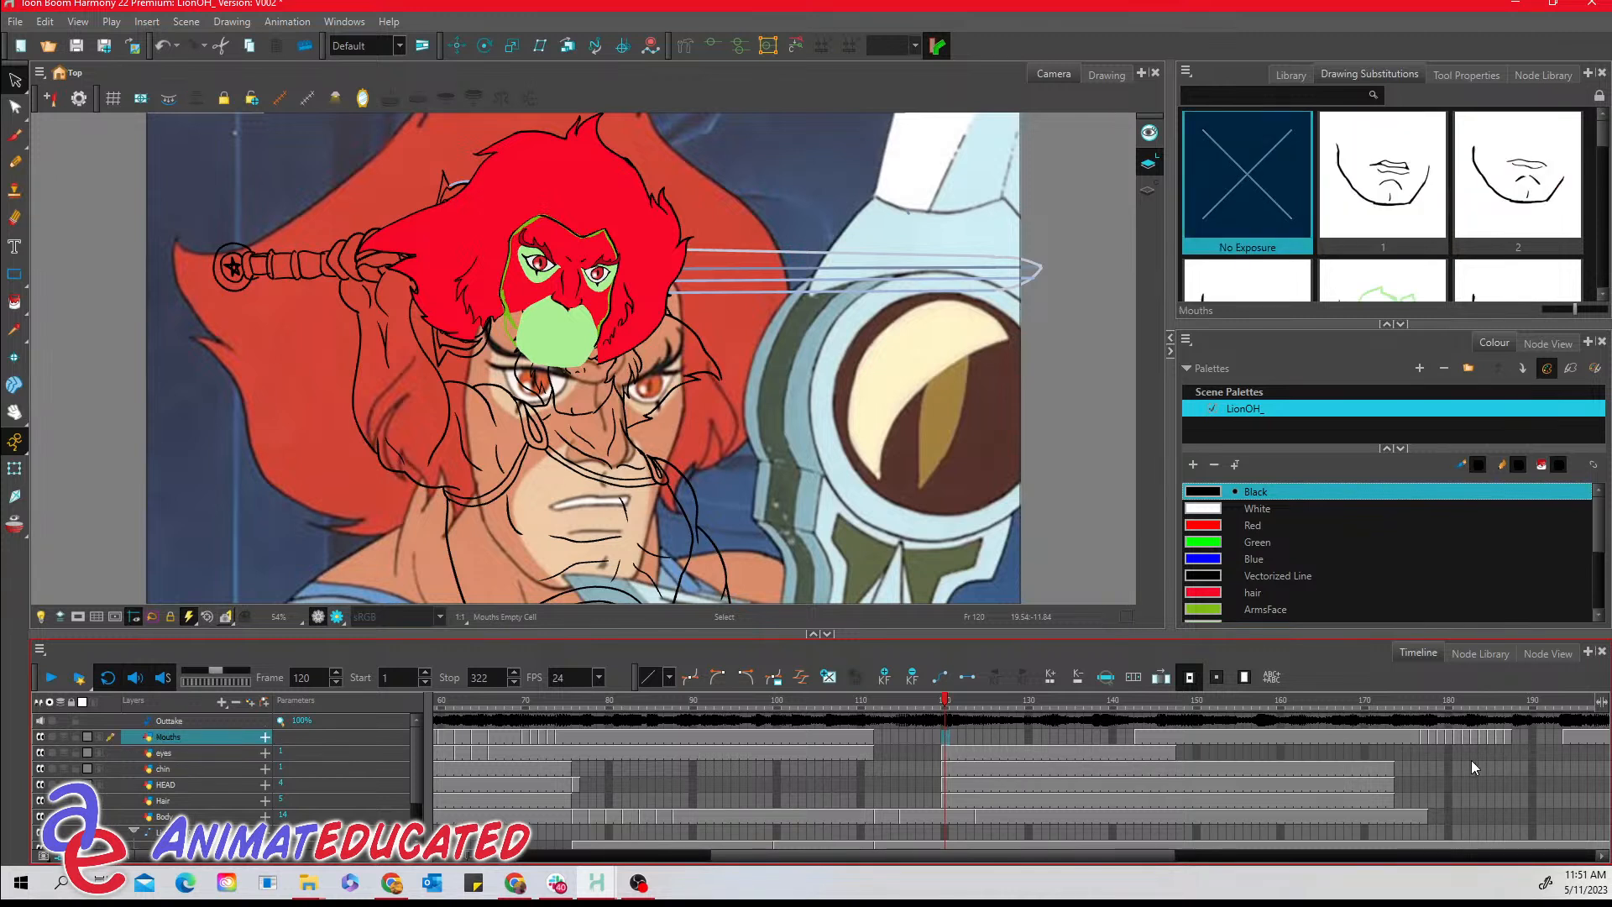
pyautogui.click(1505, 799)
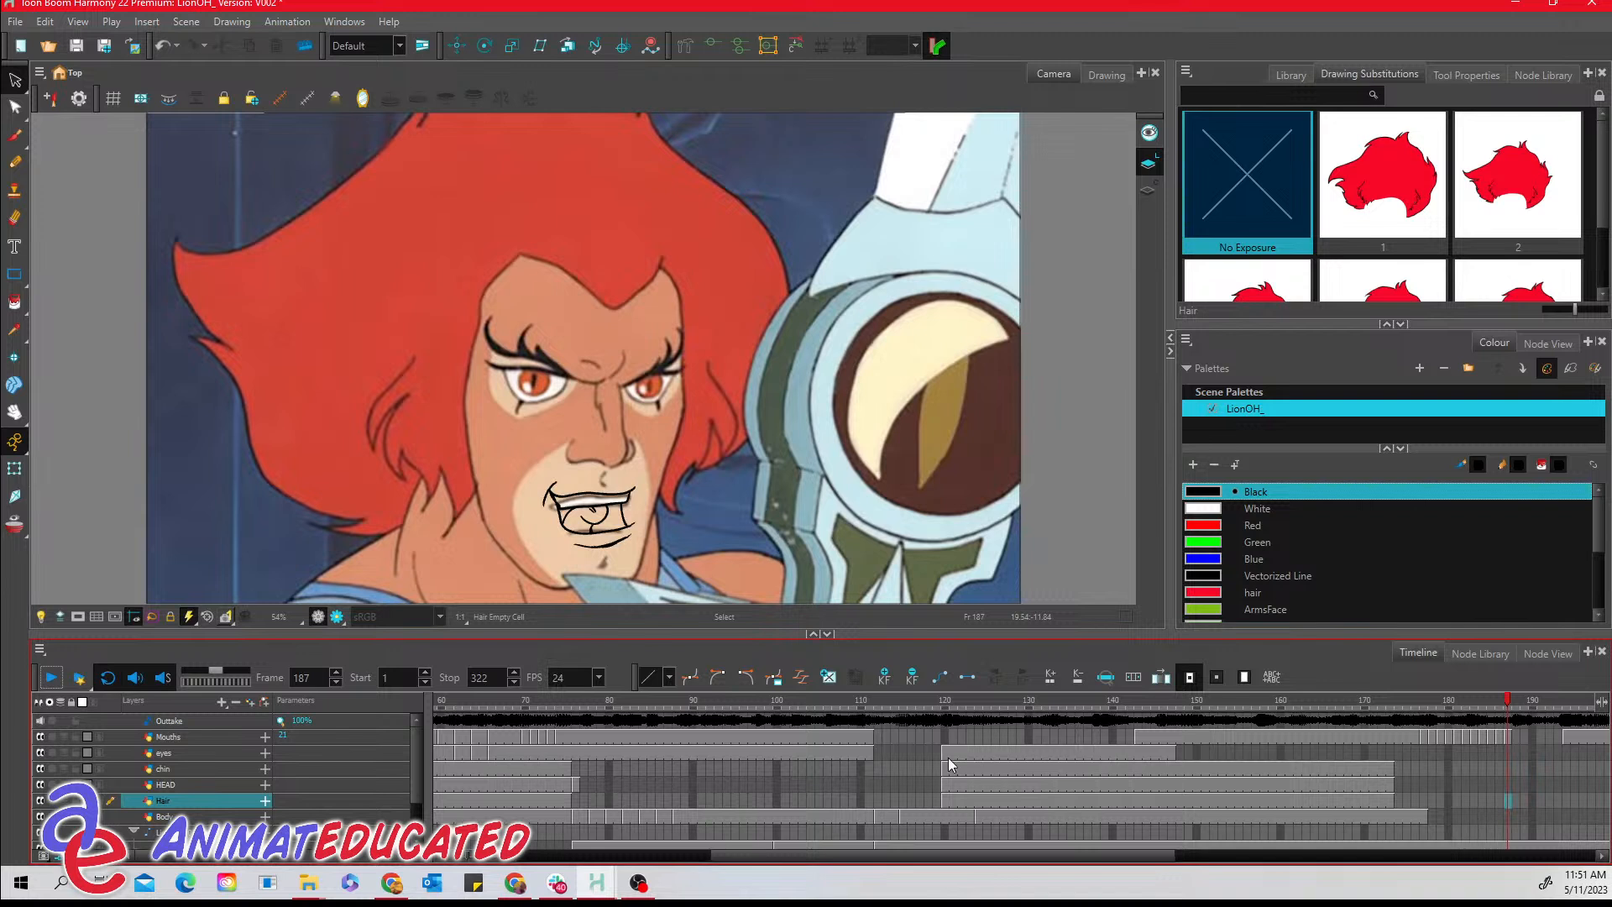
pyautogui.press('Tab')
pyautogui.press('Tab')
pyautogui.keyDown('shift'); pyautogui.click(941, 736); pyautogui.keyUp('shift')
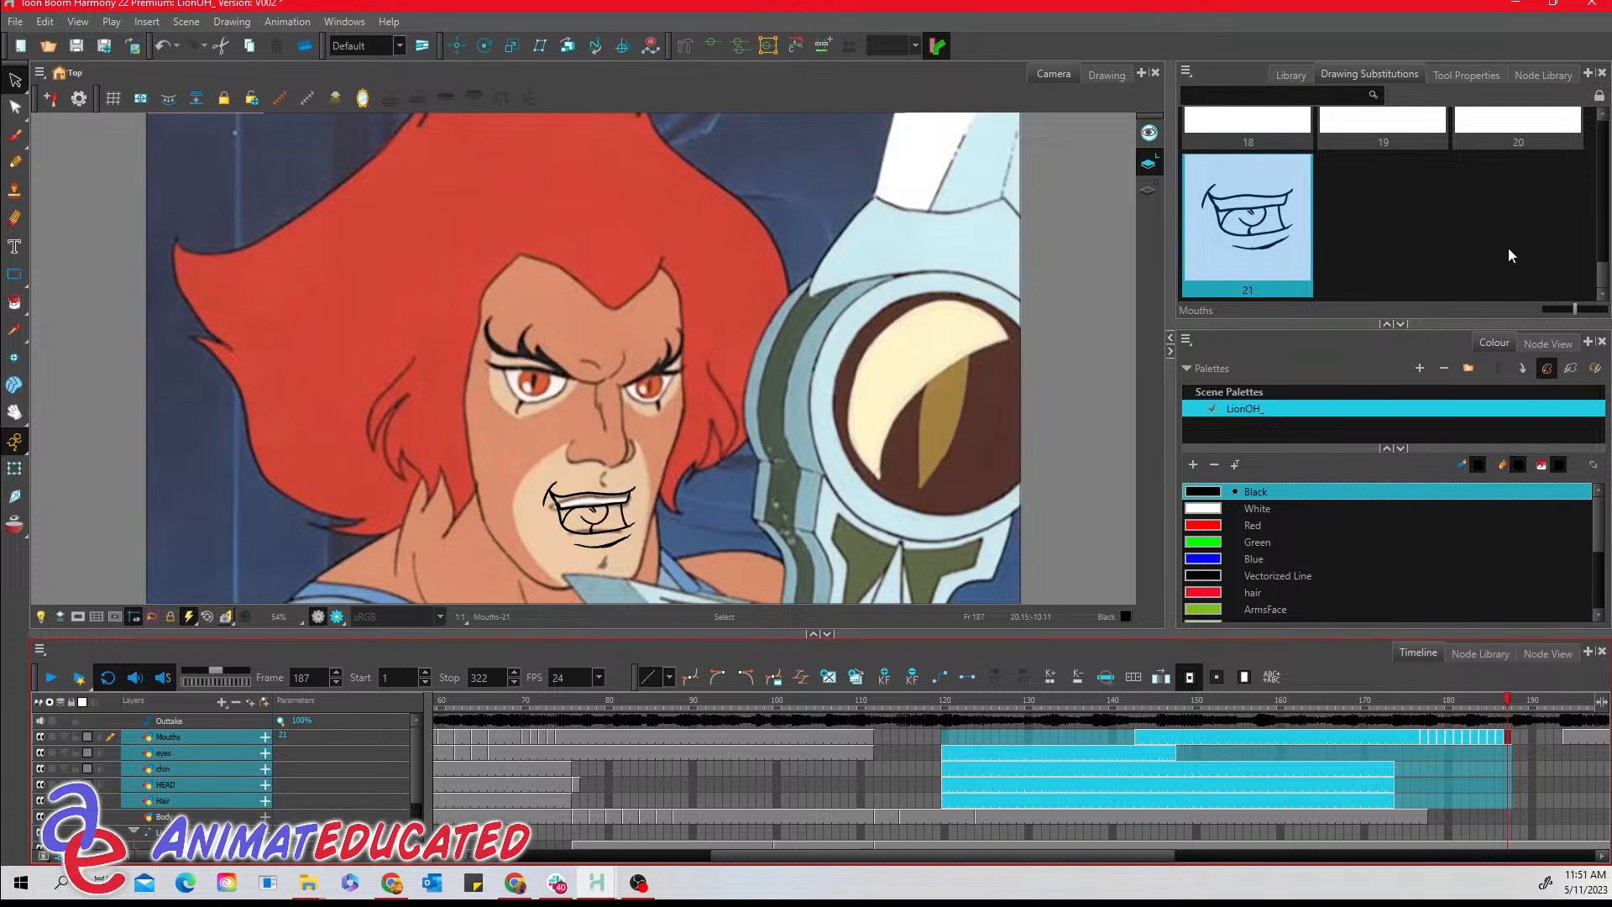
pyautogui.moveTo(1603, 270); pyautogui.dragTo(1585, 137)
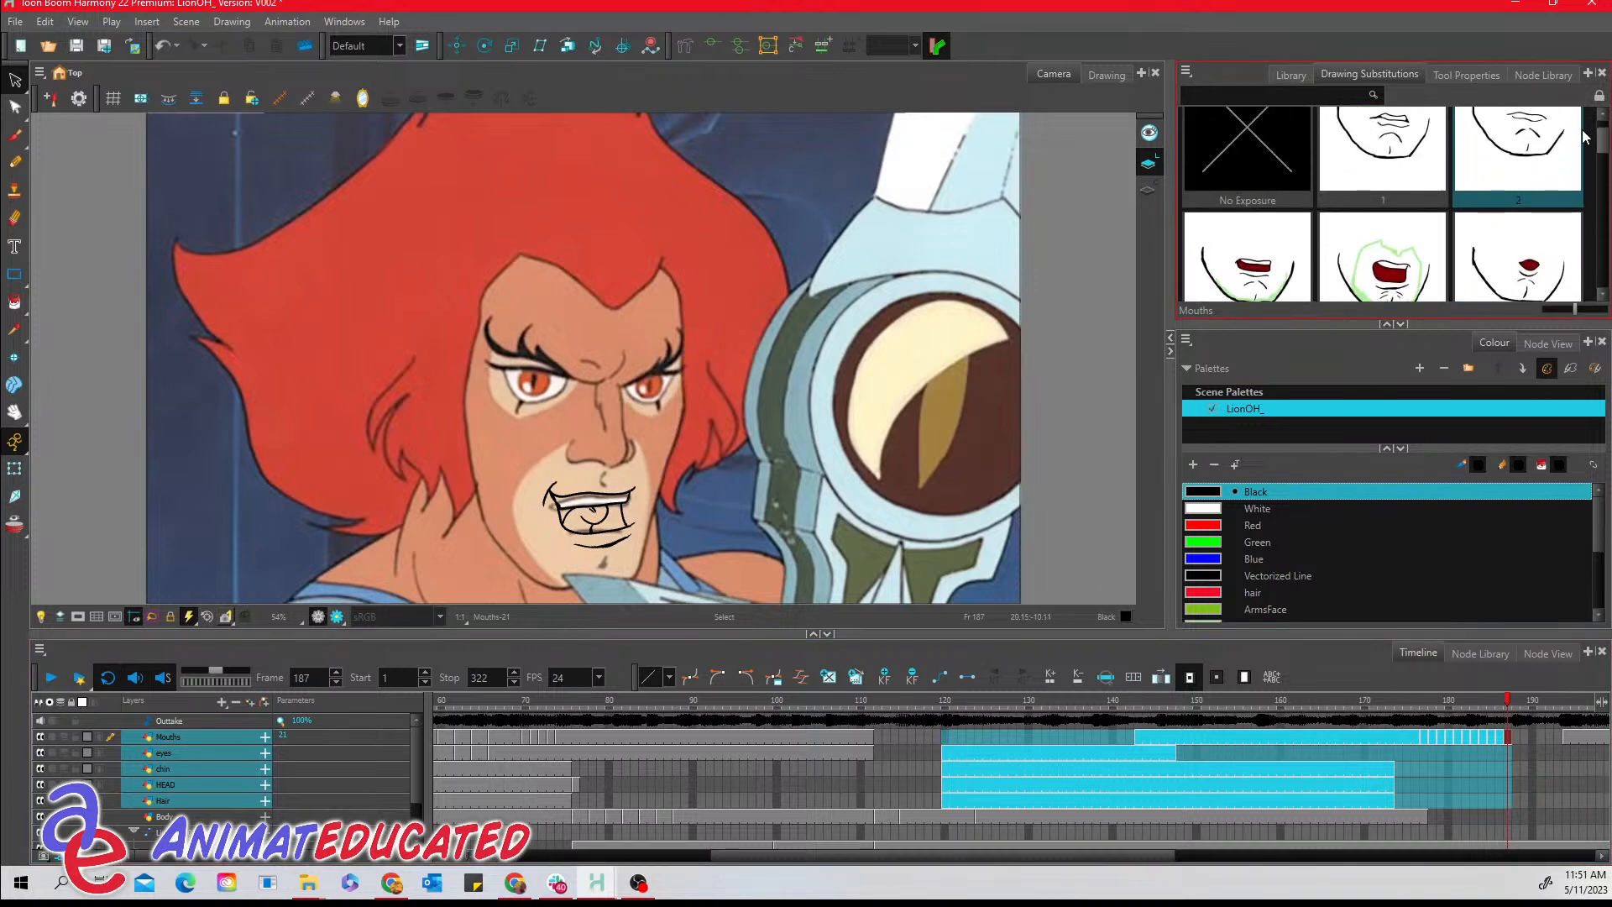
pyautogui.click(1262, 163)
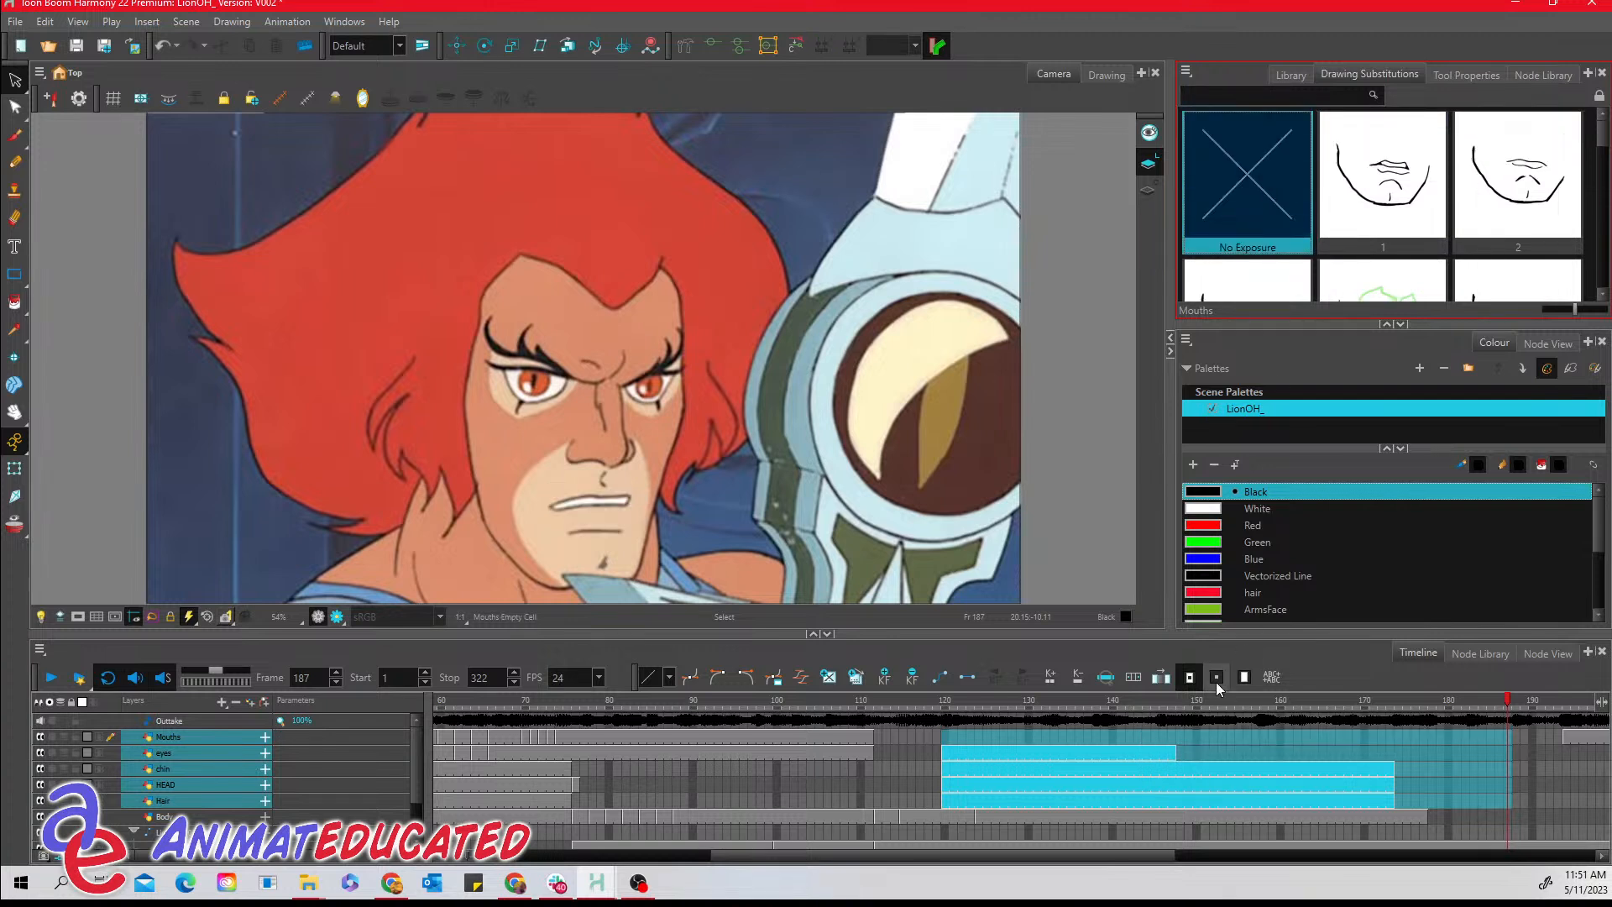
# - Set the eyes layer to No Exposure from frame 120 to about frame 147, the end of its exposed block
pyautogui.click(1144, 753)
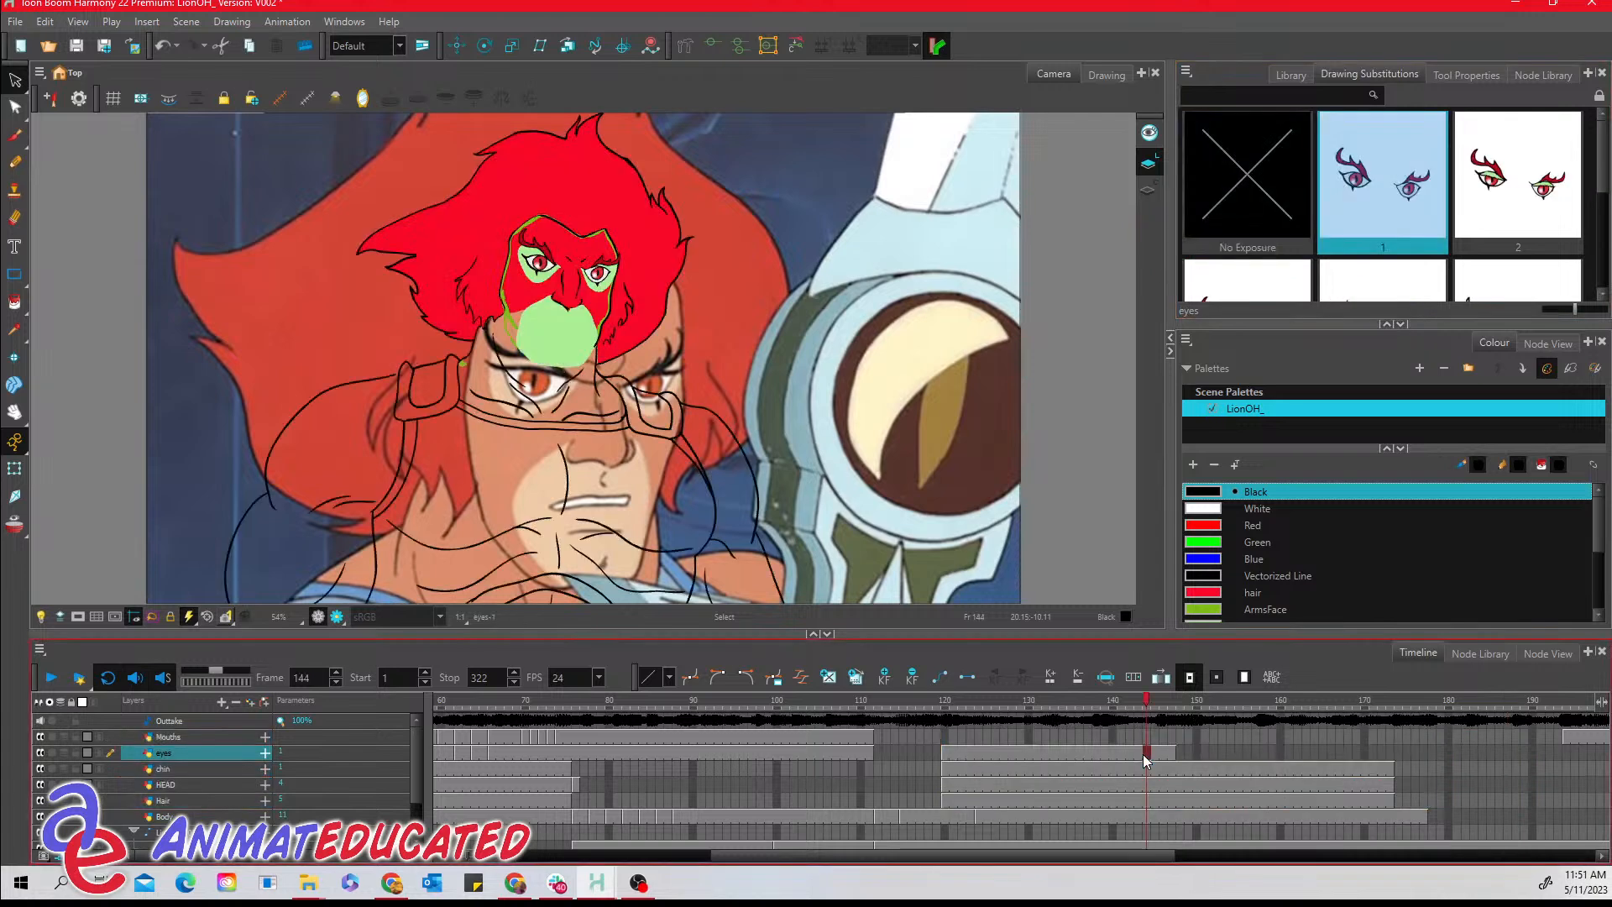
pyautogui.click(931, 751)
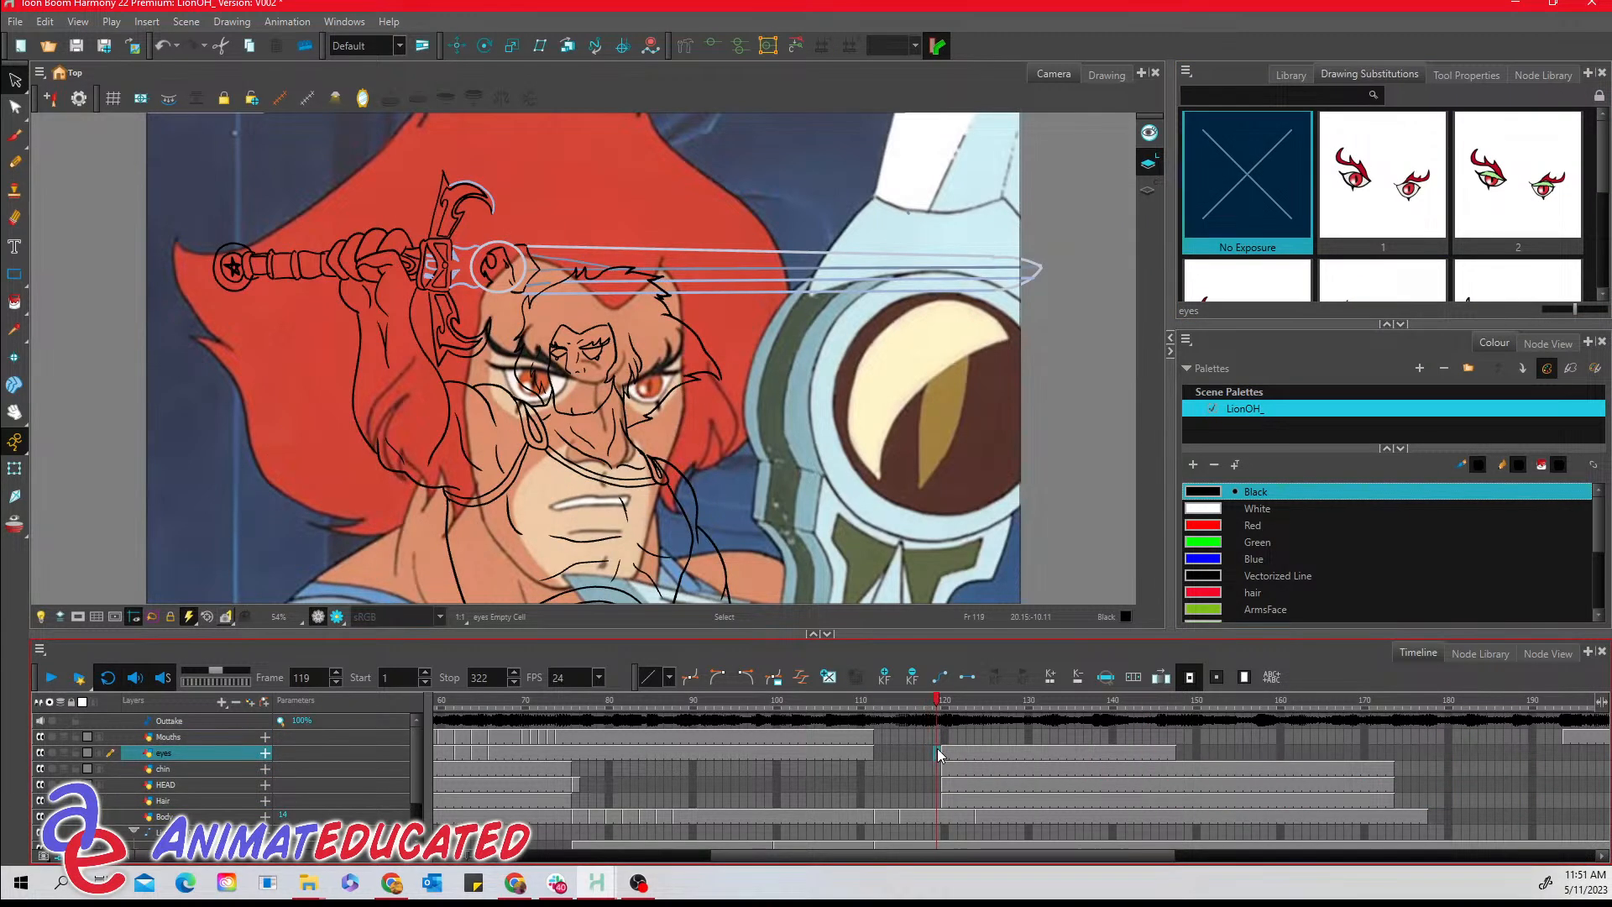
pyautogui.click(946, 748)
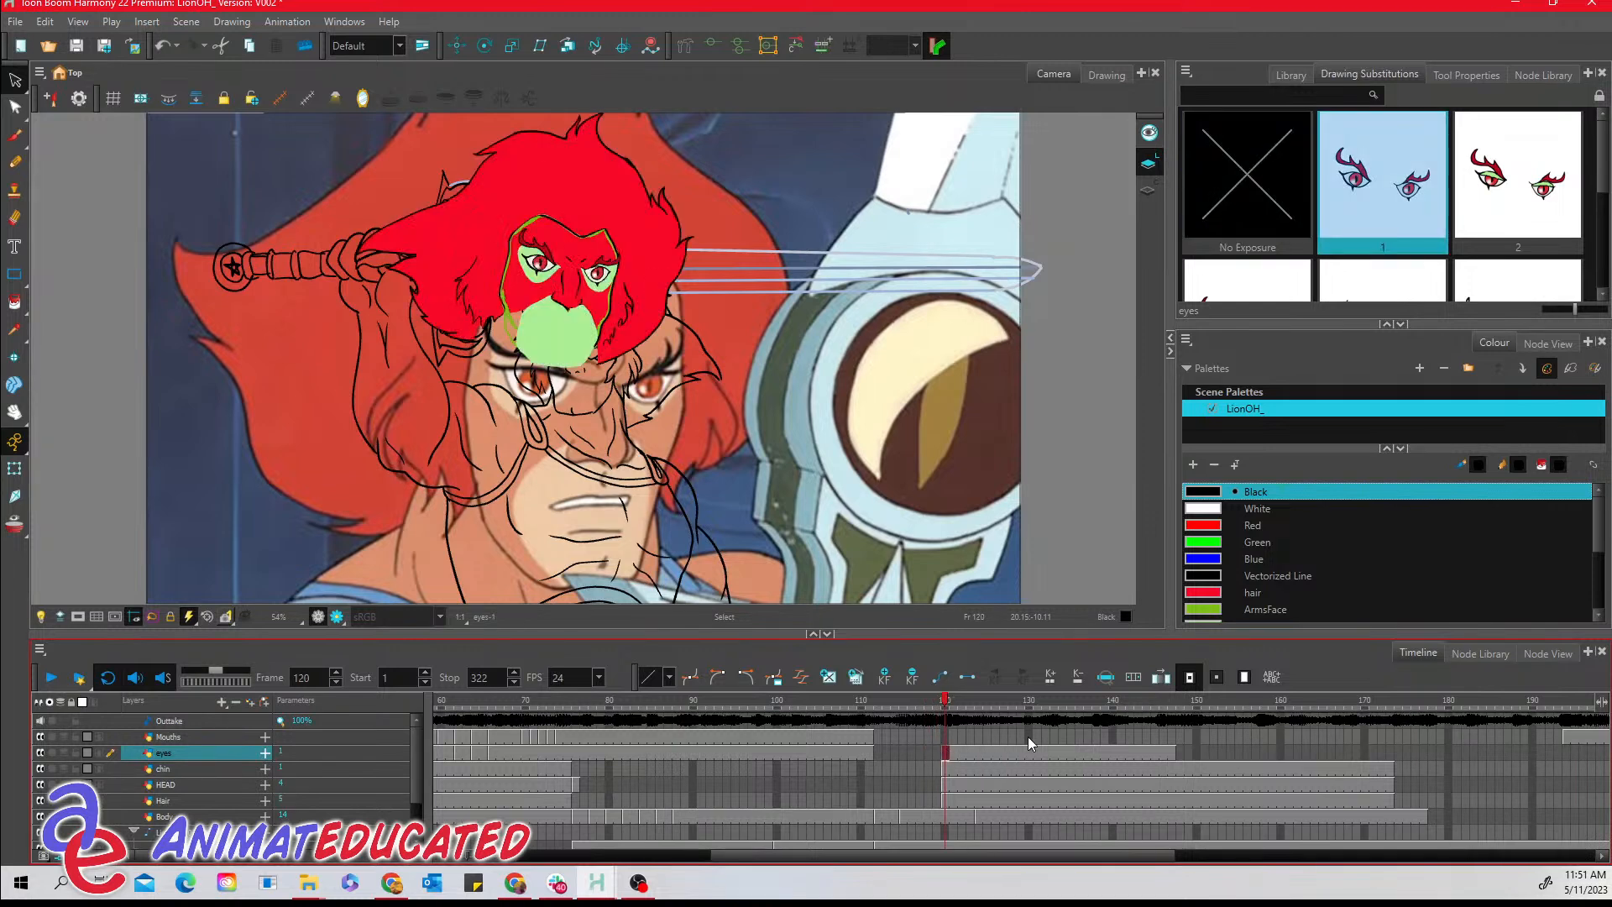
pyautogui.keyDown('shift'); pyautogui.click(1173, 754); pyautogui.keyUp('shift')
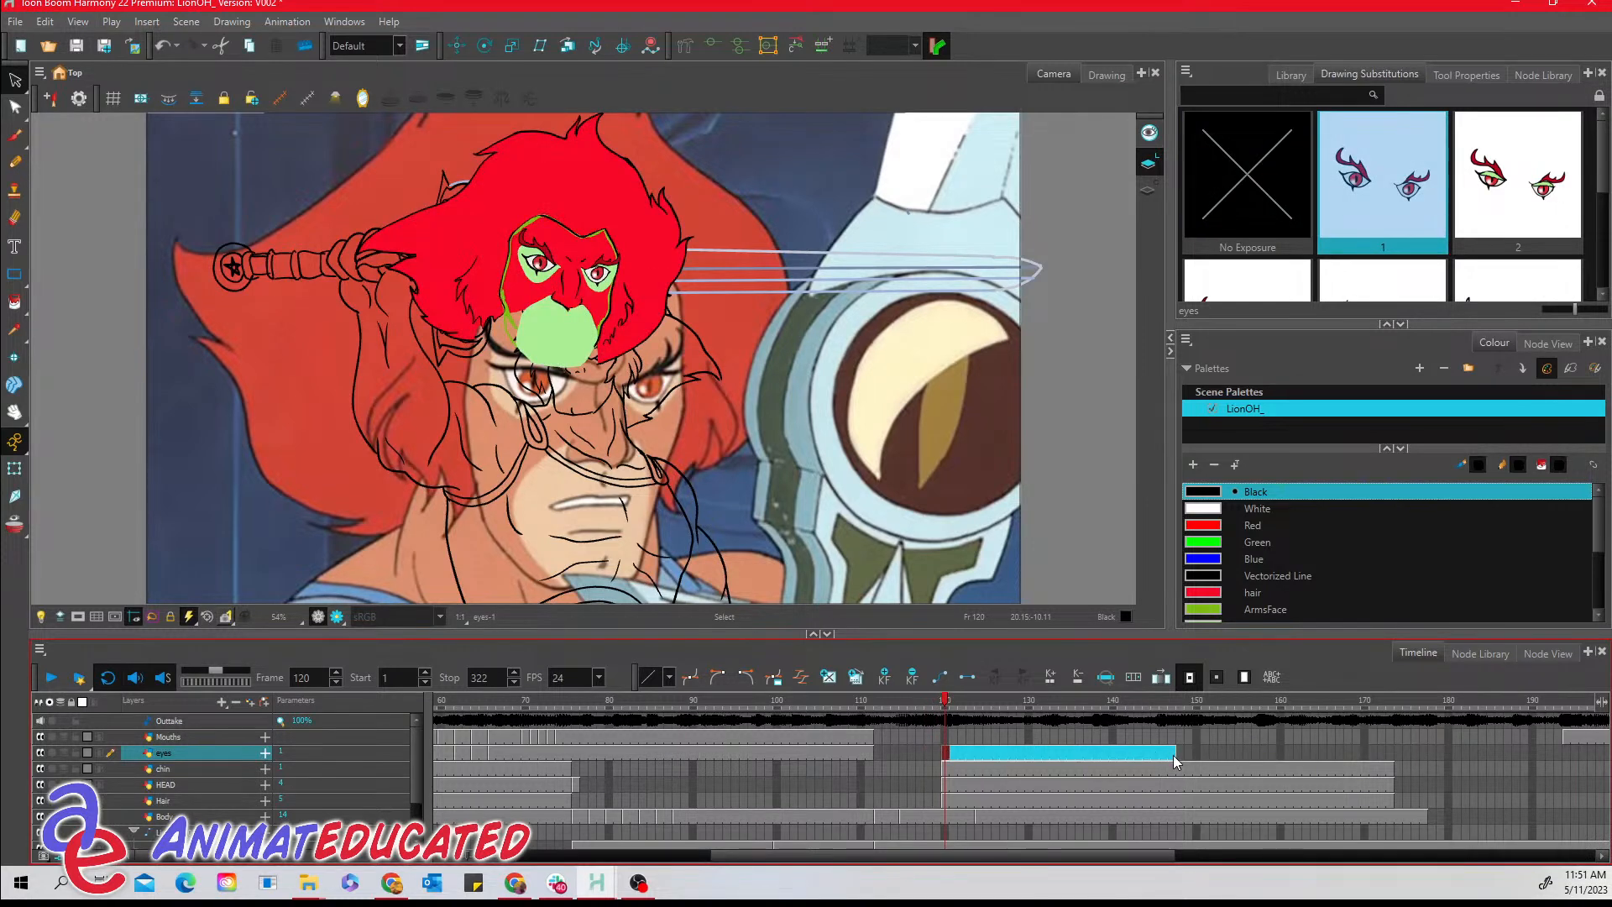
pyautogui.click(1207, 215)
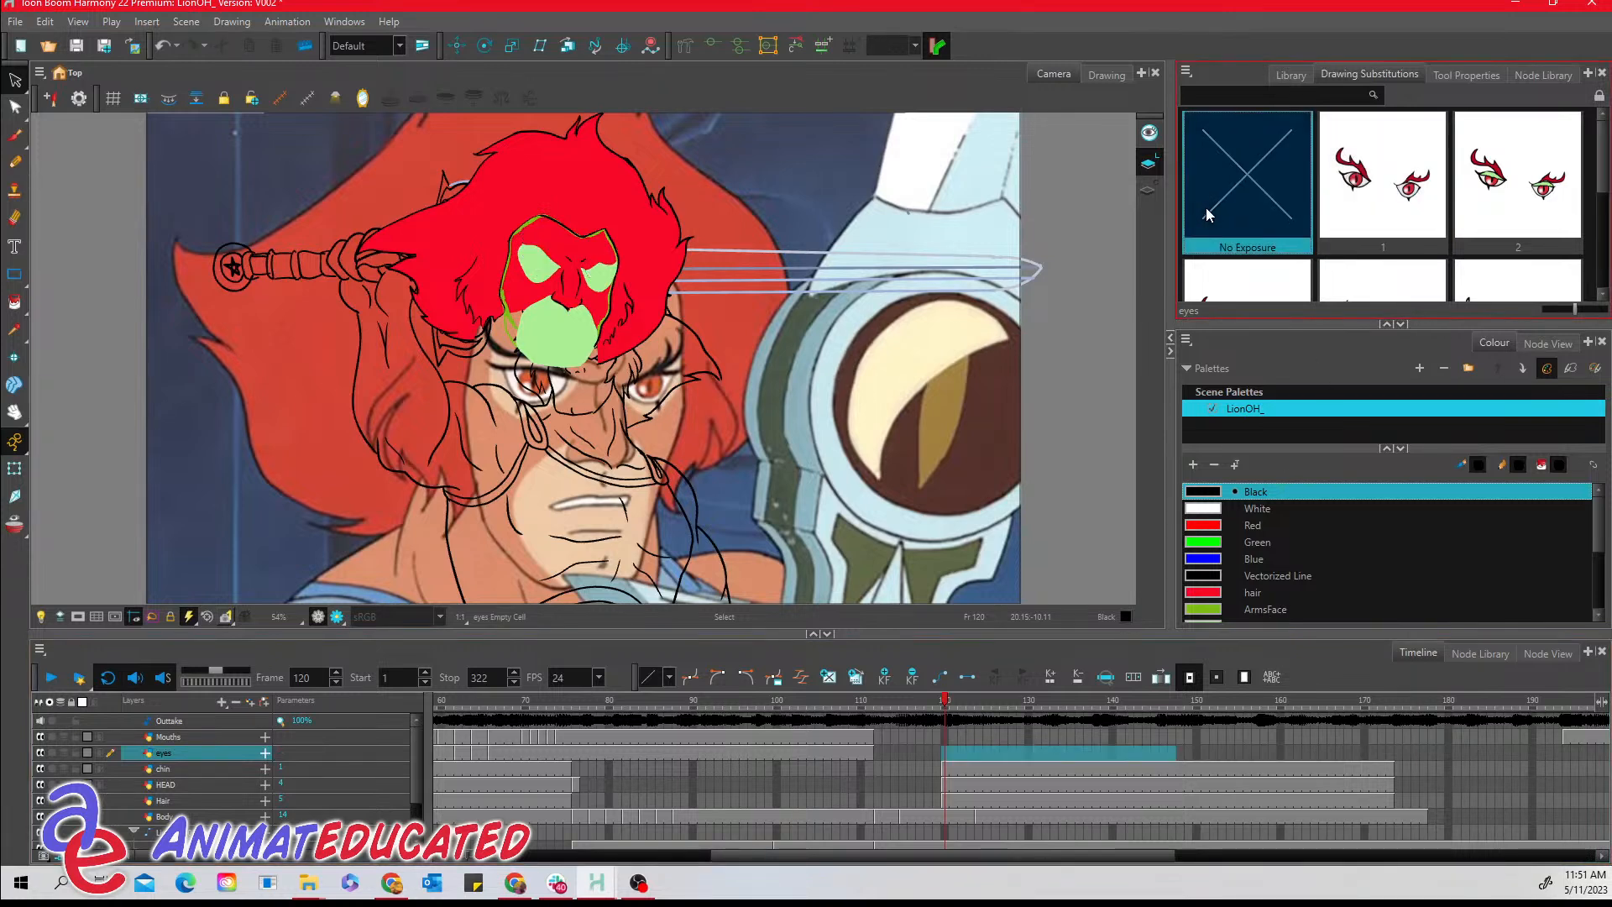
# - Set the chin, HEAD and Hair layers to No Exposure from frame 120 to about frame 173, the end of their exposed blocks
pyautogui.click(944, 768)
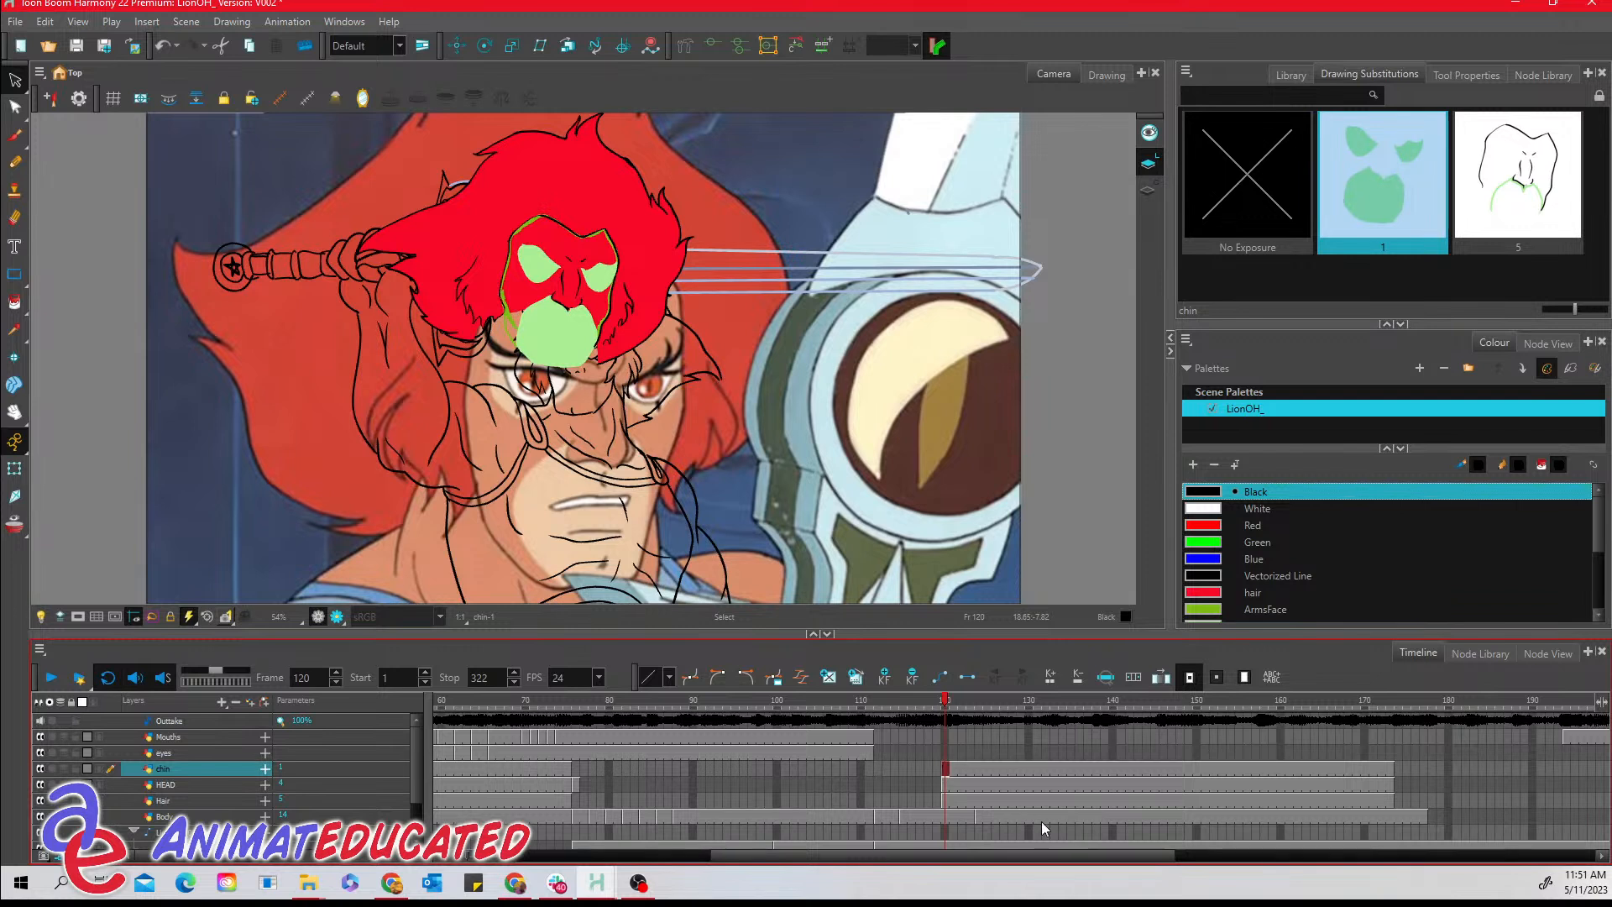
pyautogui.keyDown('shift'); pyautogui.click(1389, 799); pyautogui.keyUp('shift')
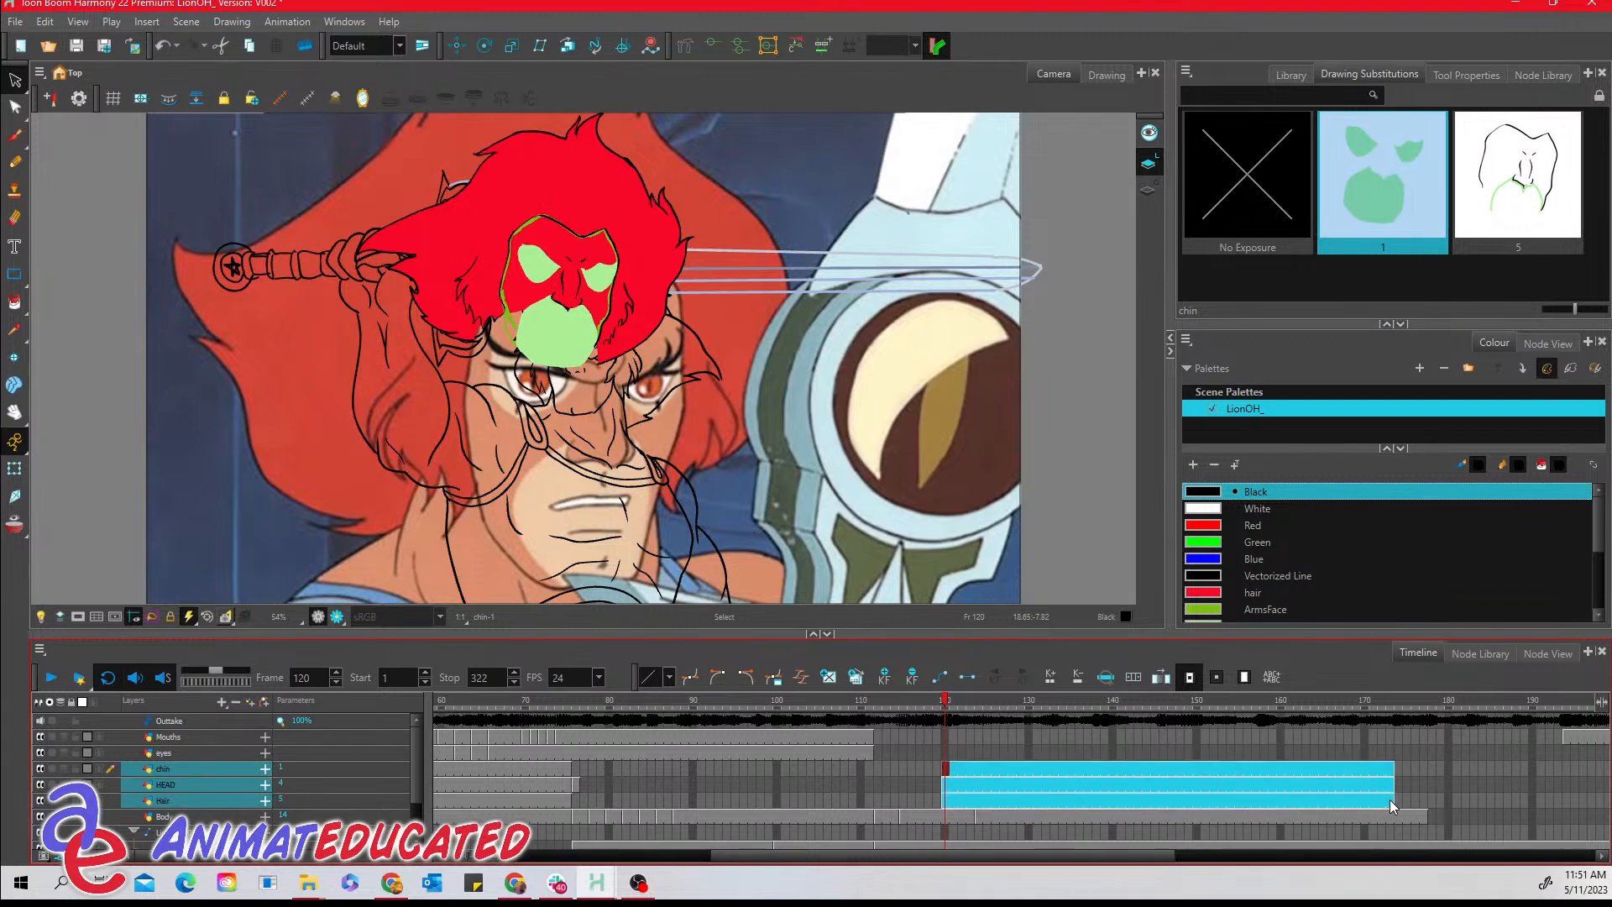
pyautogui.click(1257, 198)
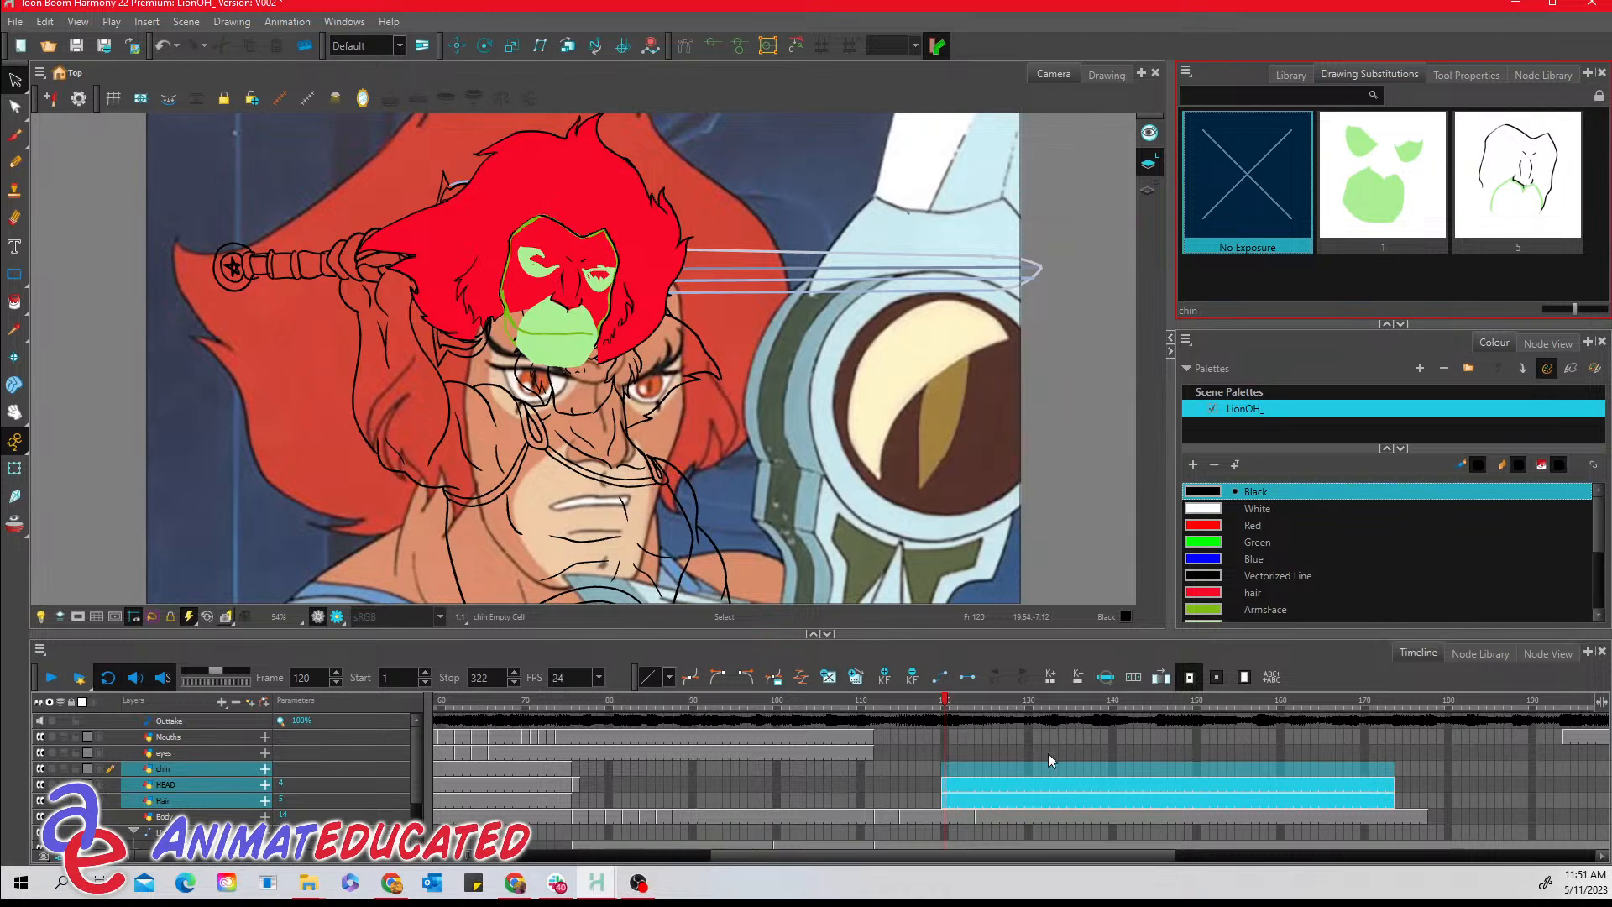
pyautogui.click(945, 784)
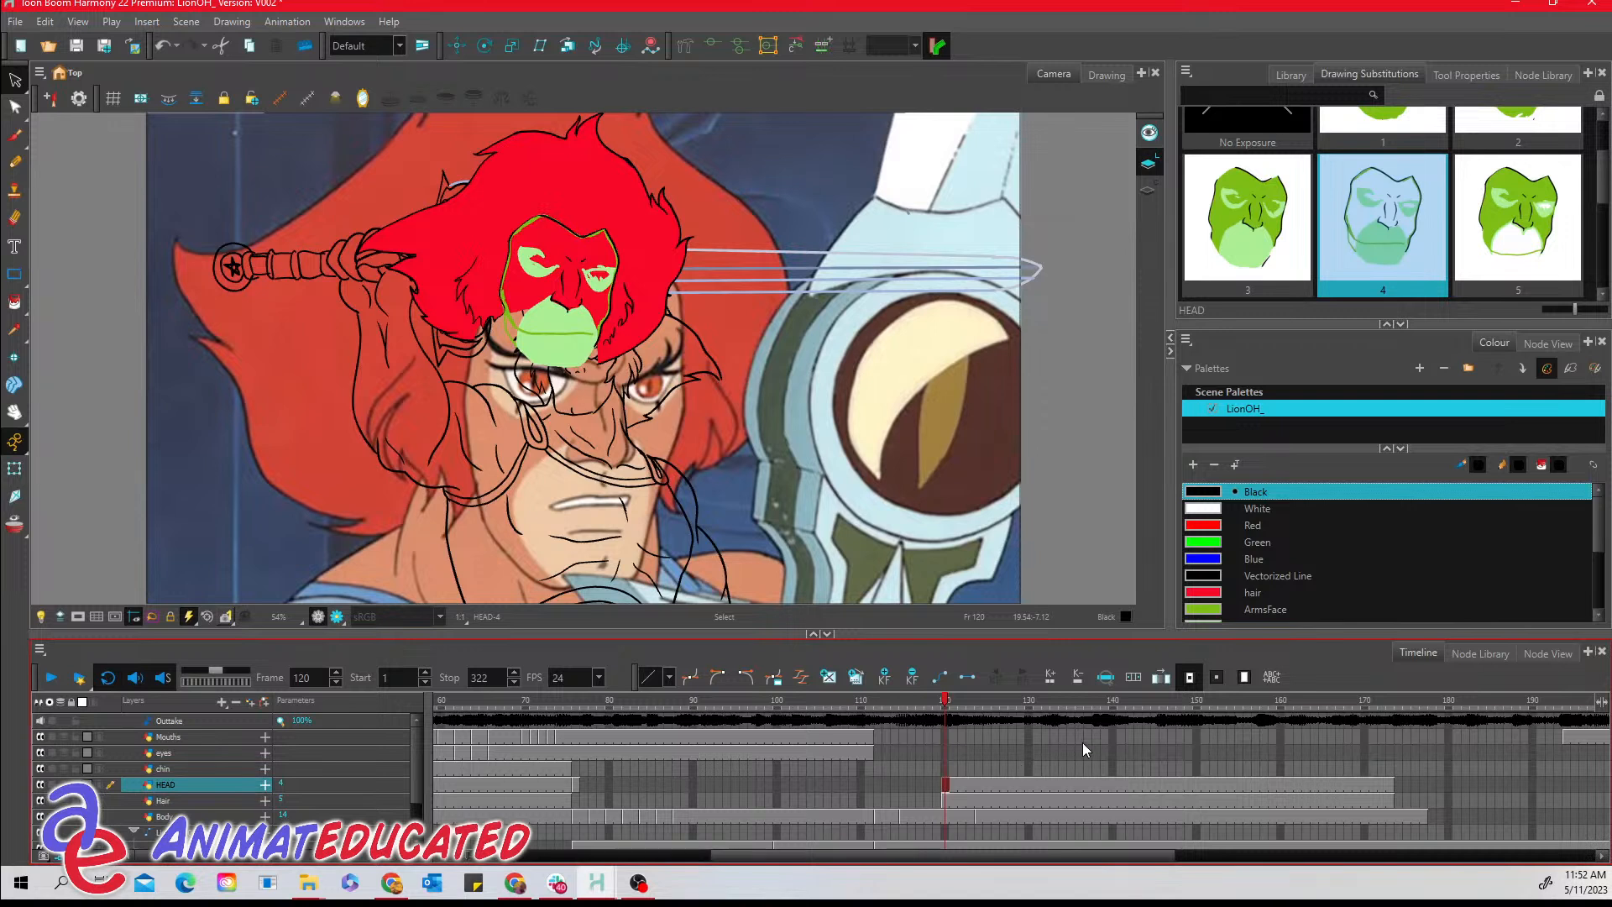
pyautogui.keyDown('shift'); pyautogui.click(1389, 784); pyautogui.keyUp('shift')
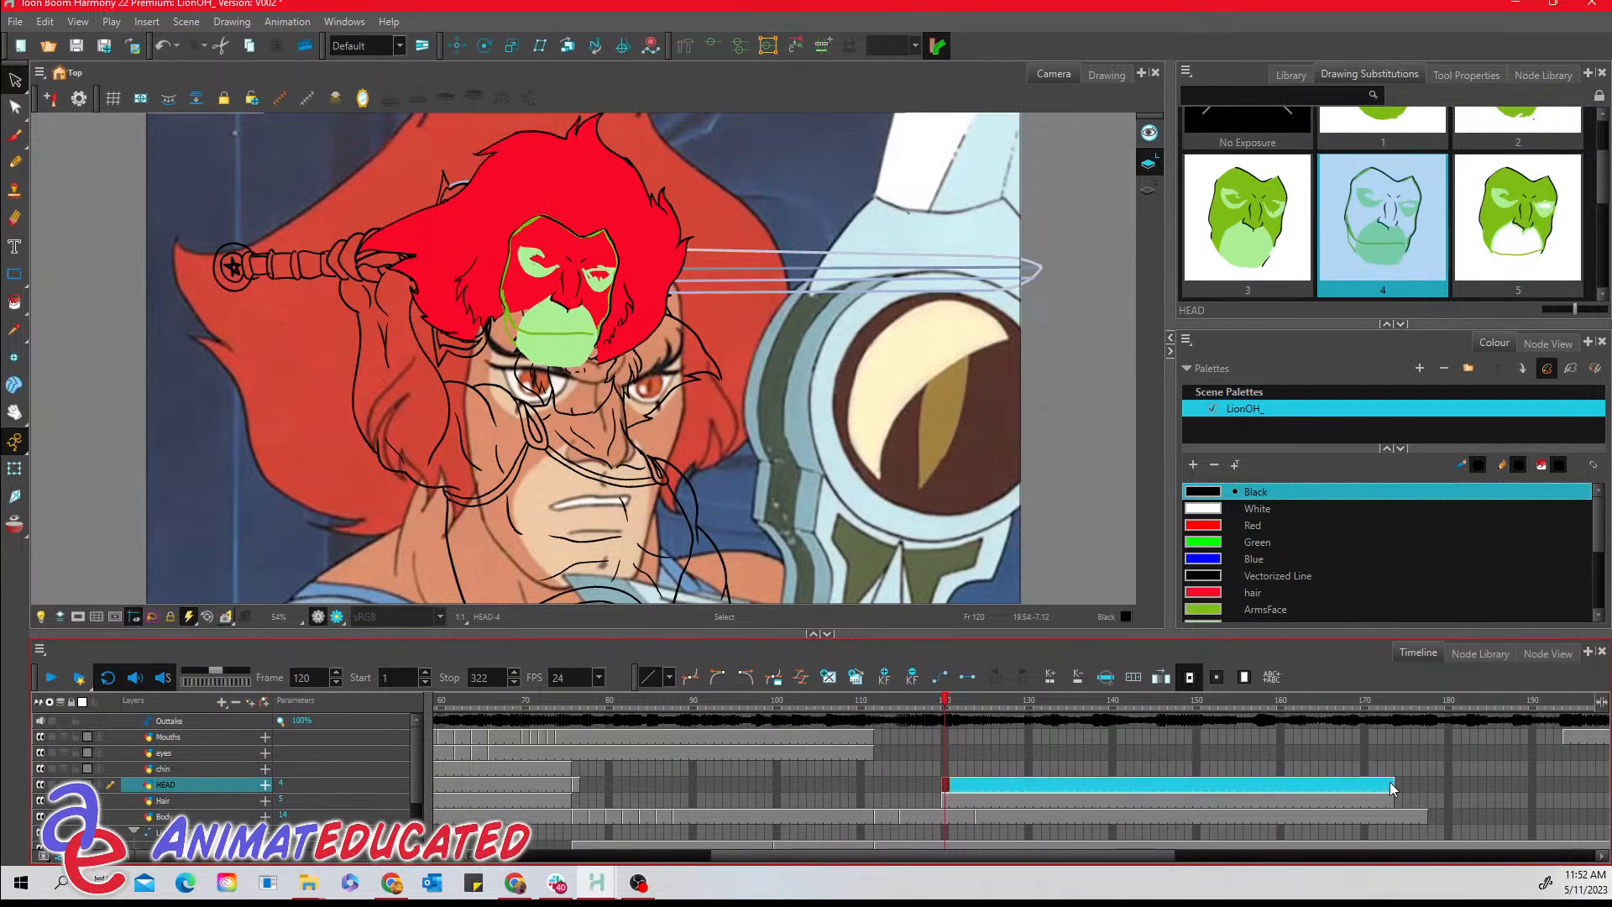
pyautogui.click(1248, 124)
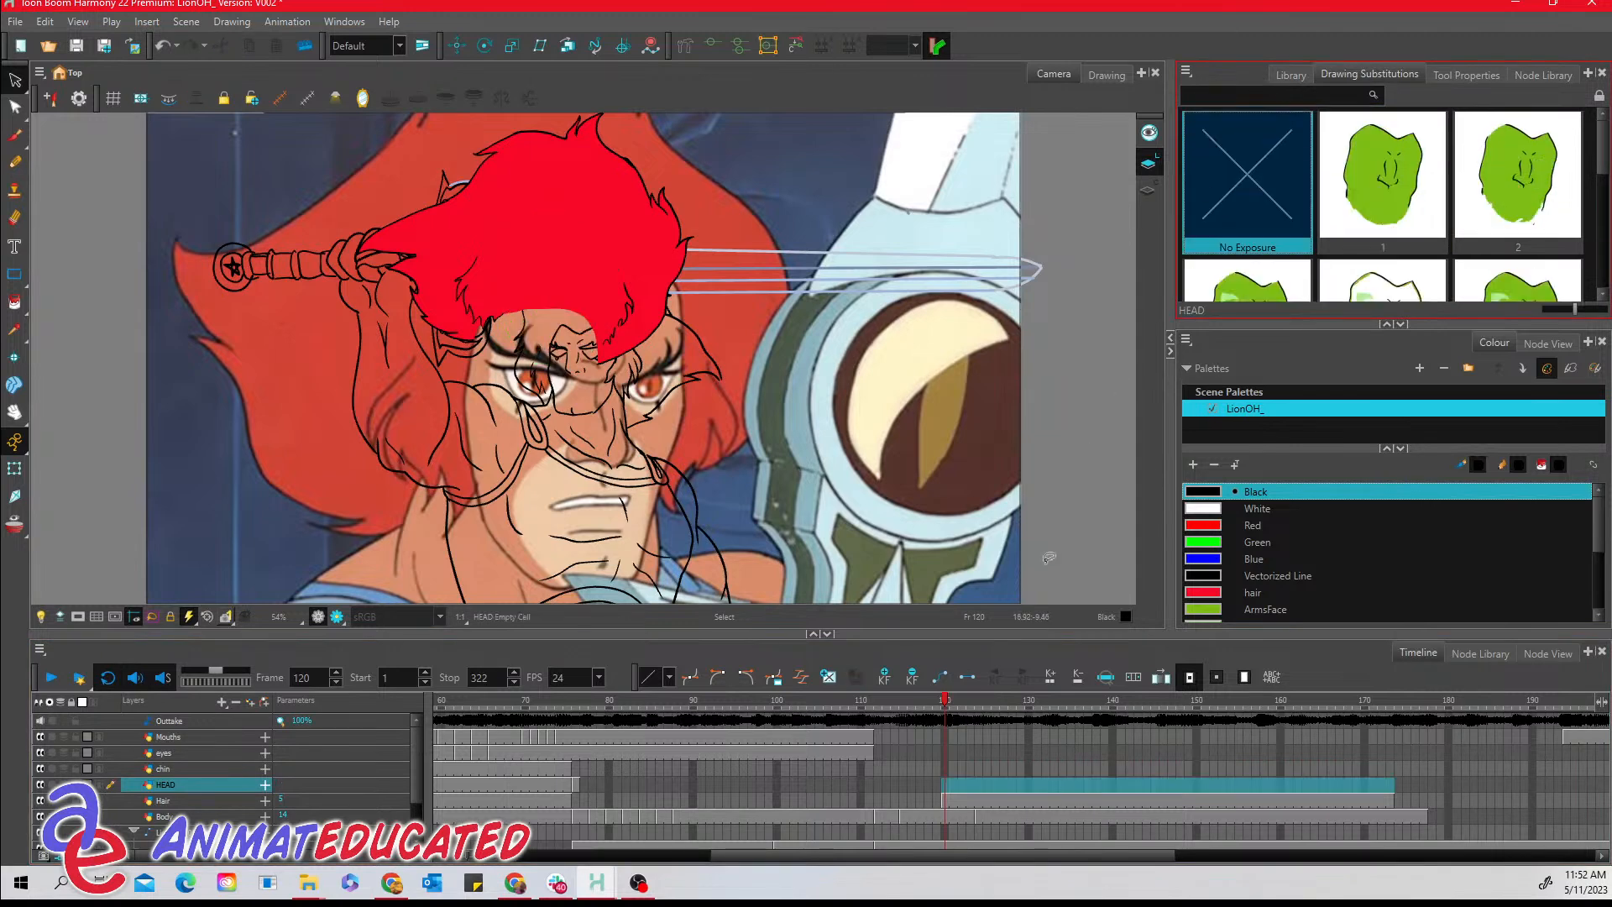
pyautogui.click(944, 799)
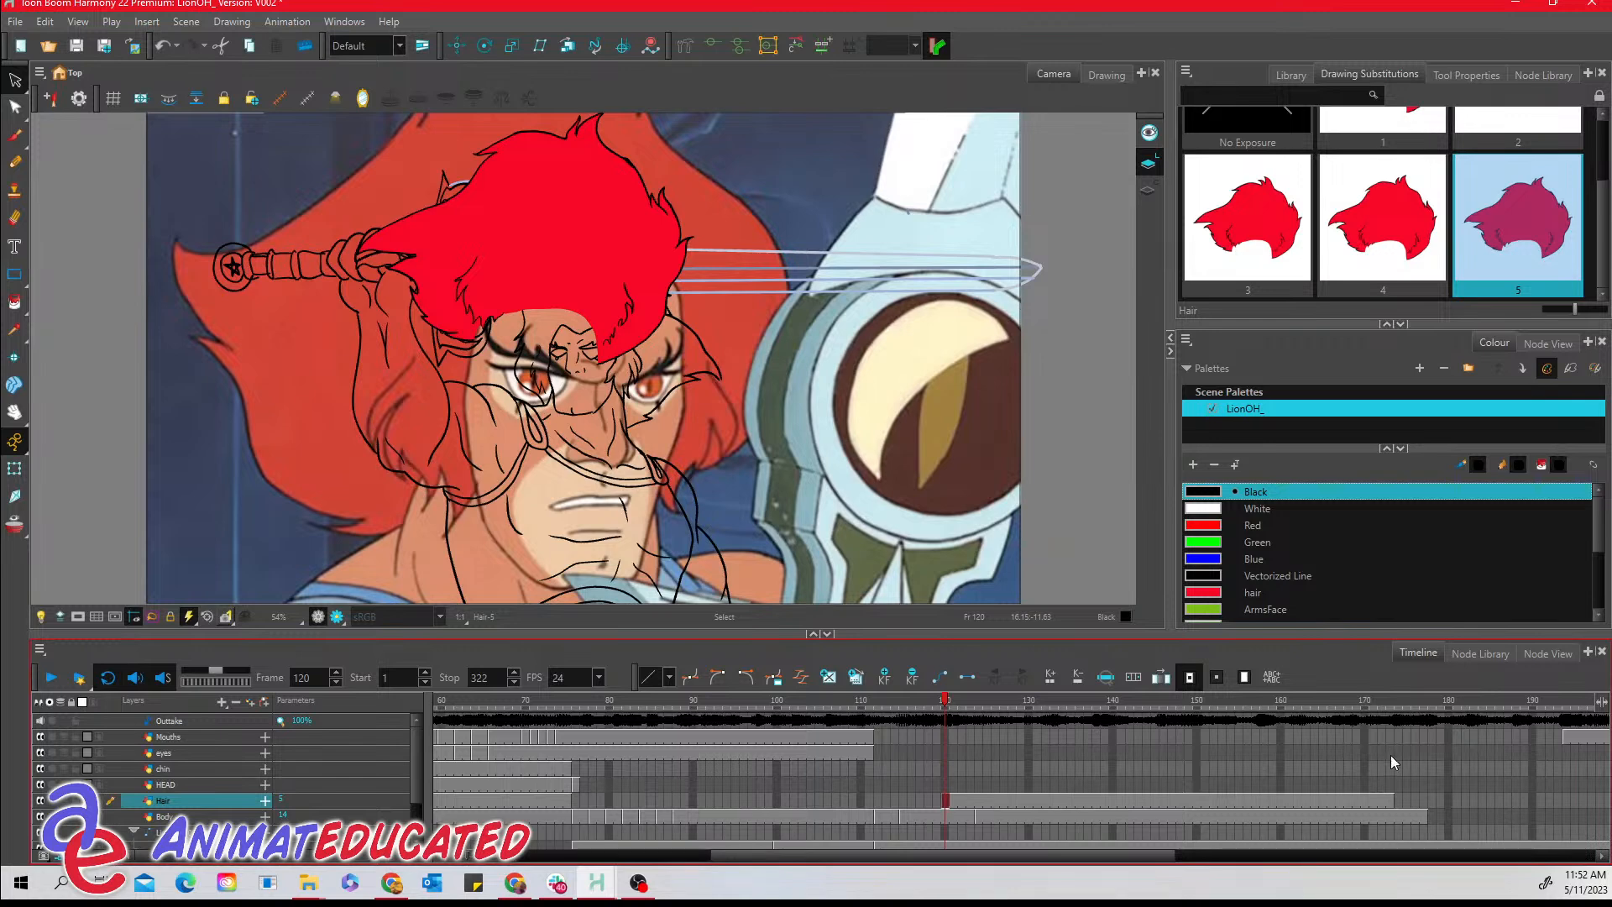
pyautogui.keyDown('shift'); pyautogui.click(1393, 800); pyautogui.keyUp('shift')
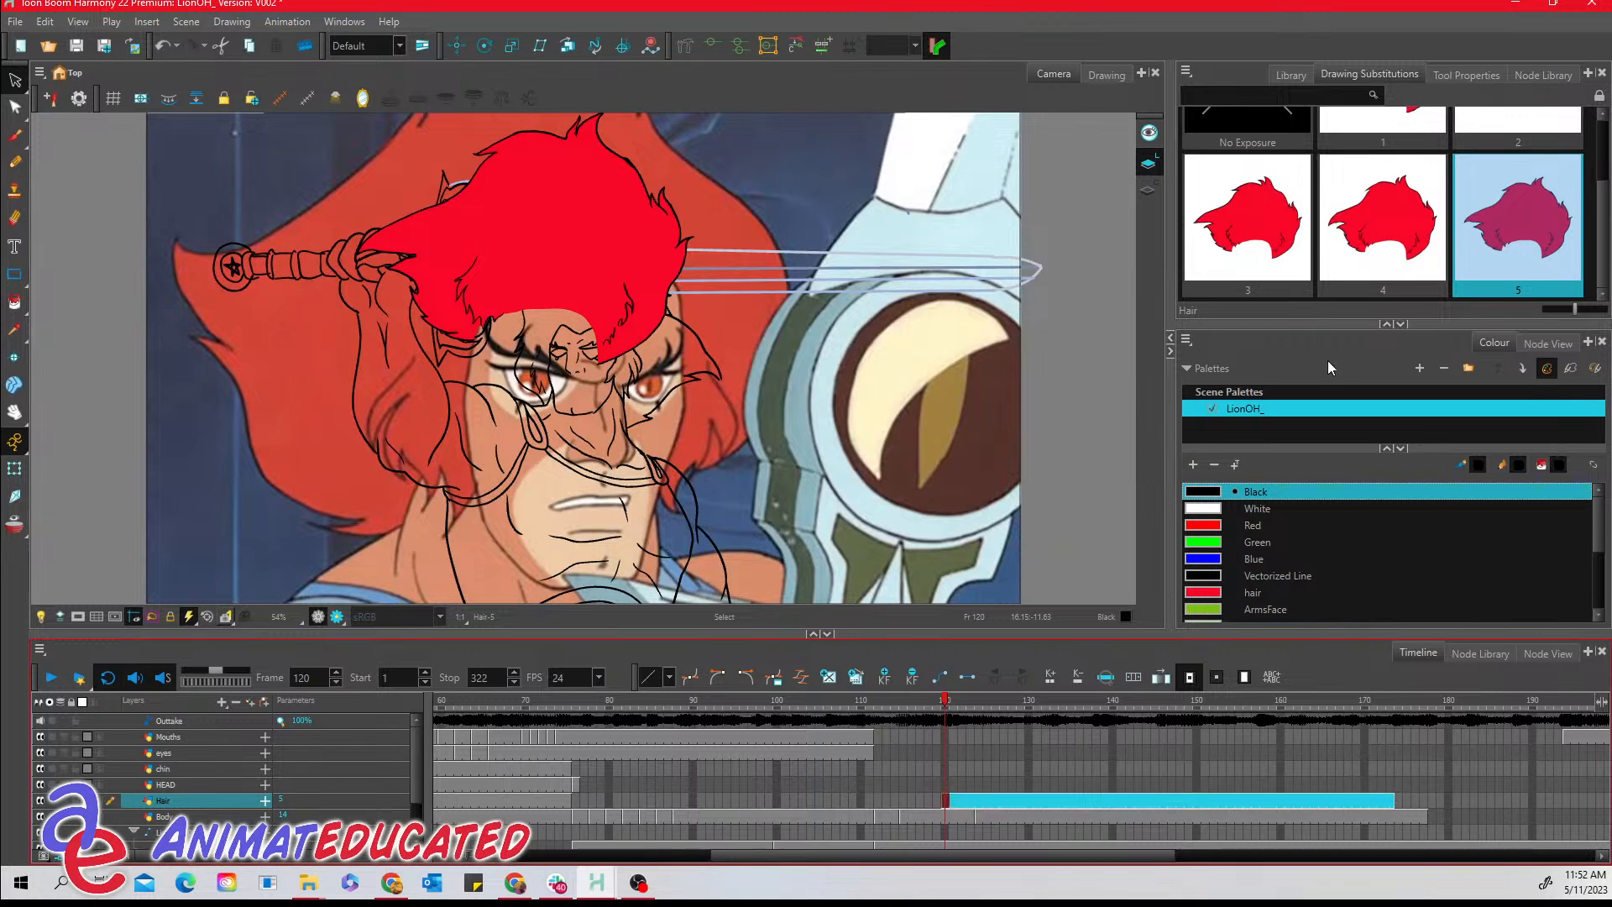
pyautogui.click(1268, 126)
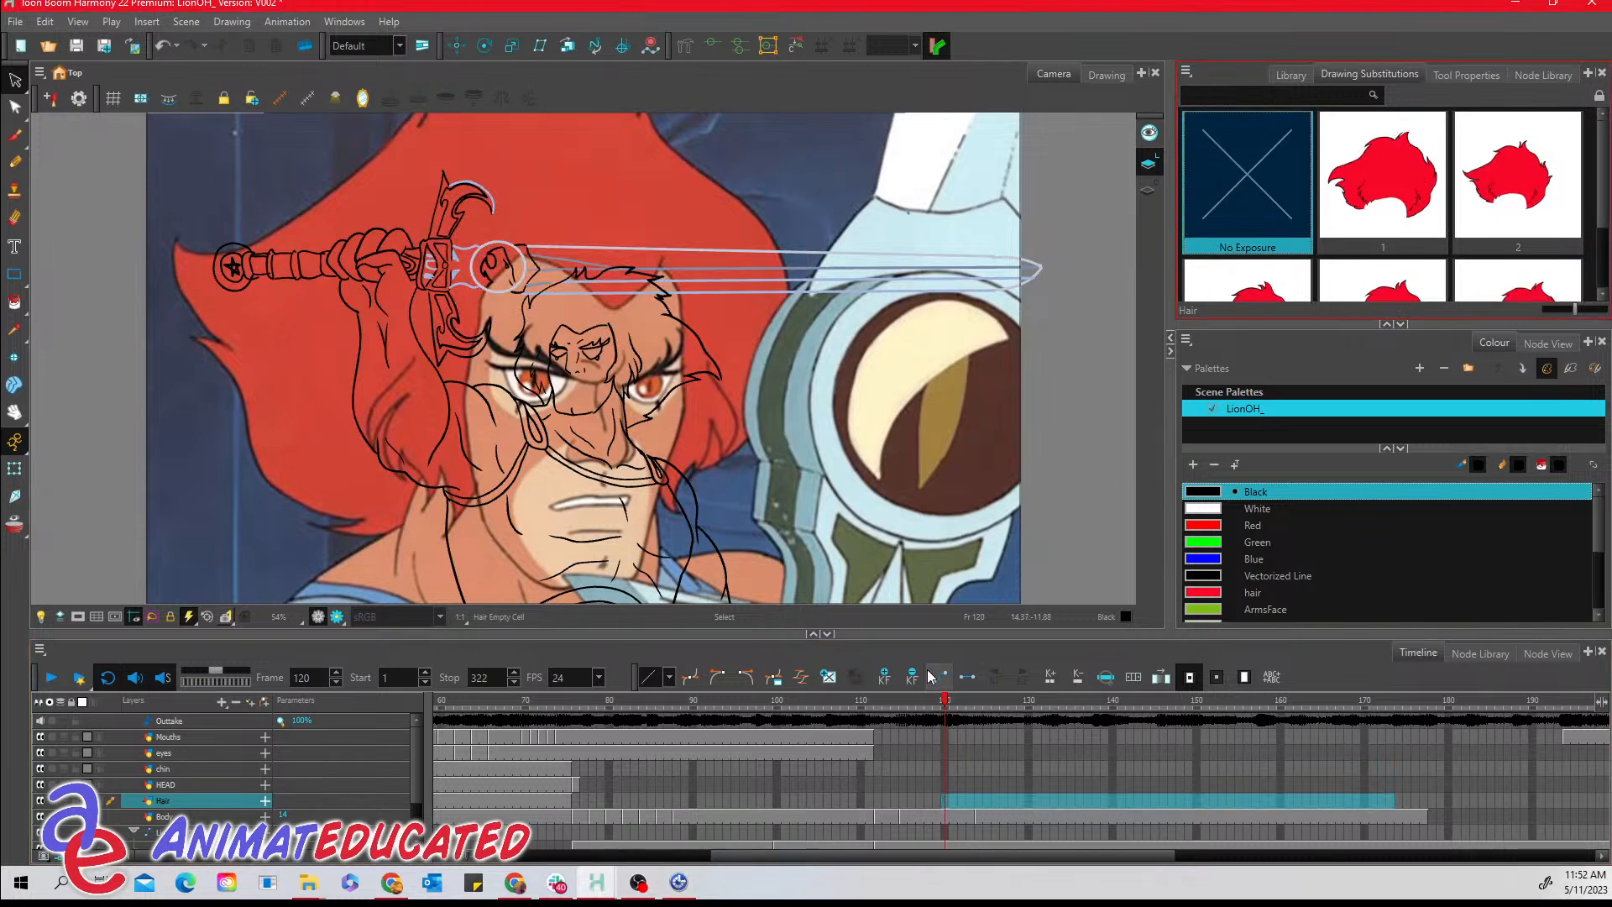
# - Set the Body layer to No Exposure from frame 115 to frame 123
pyautogui.moveTo(903, 706)
pyautogui.mouseDown()
pyautogui.moveTo(1010, 705)
pyautogui.moveTo(985, 704)
pyautogui.mouseUp()
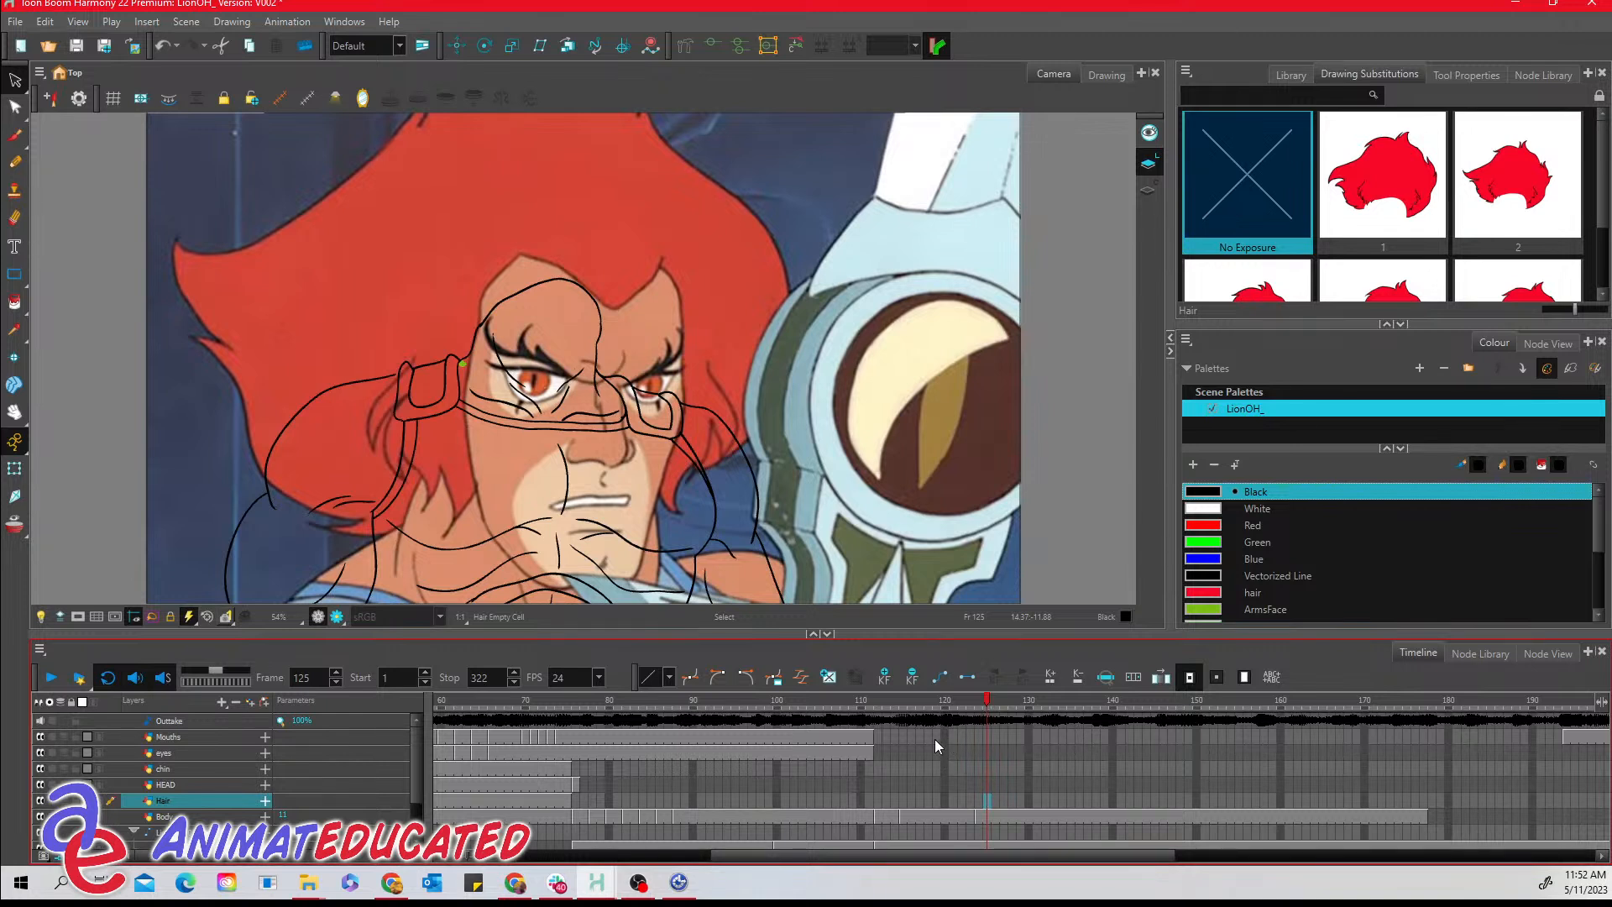
pyautogui.moveTo(917, 701); pyautogui.dragTo(895, 704)
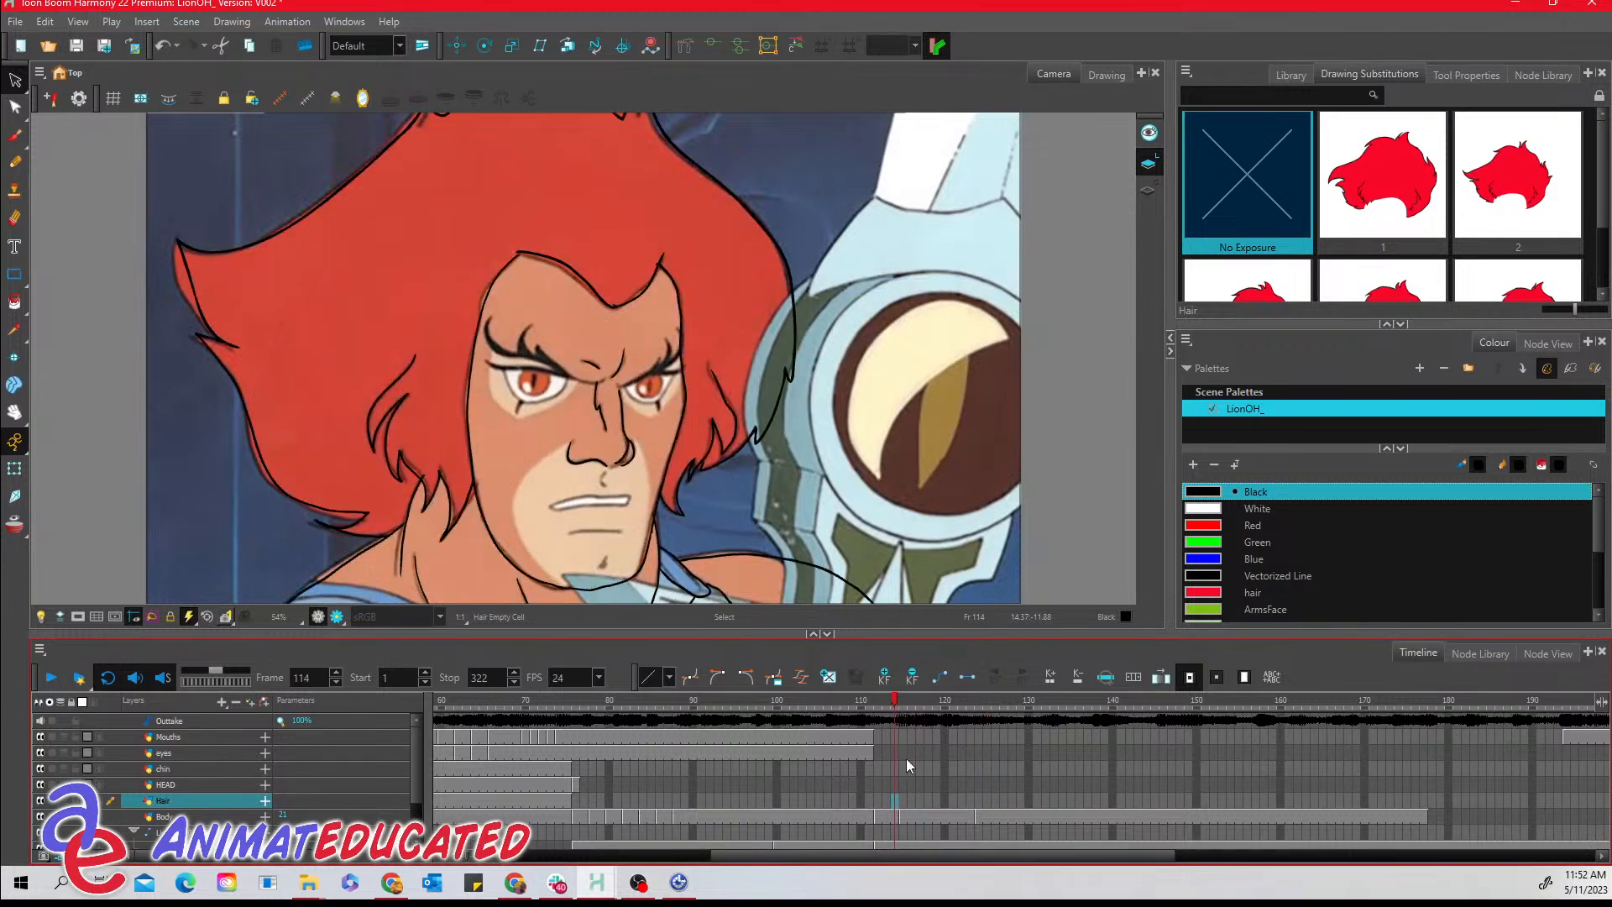
pyautogui.click(906, 815)
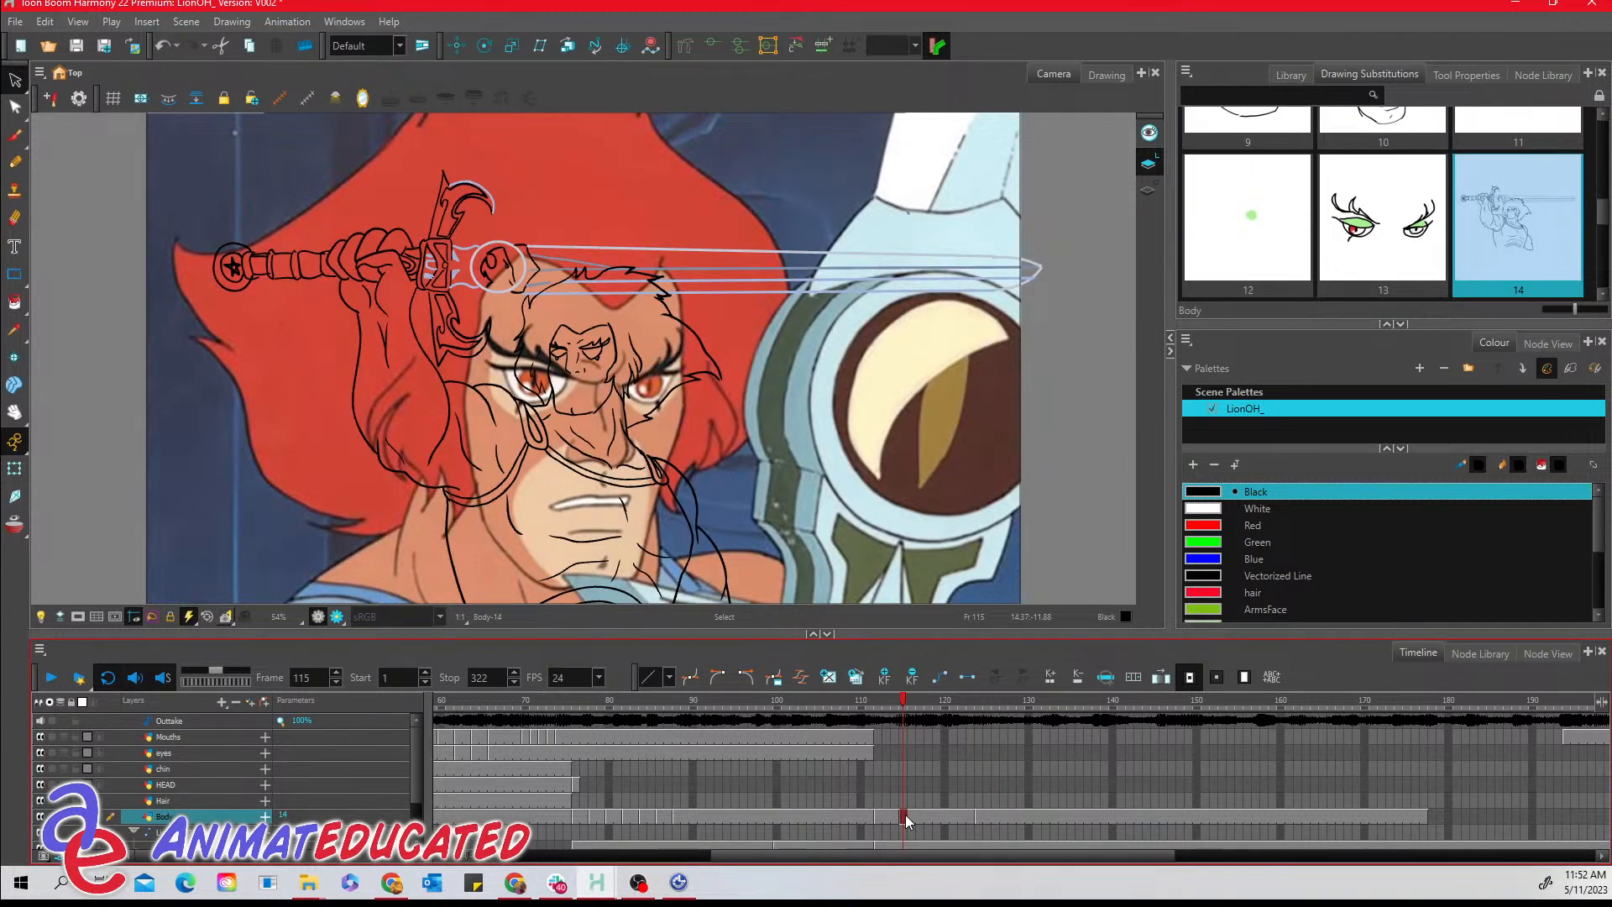
pyautogui.keyDown('shift'); pyautogui.click(971, 818); pyautogui.keyUp('shift')
pyautogui.click(1599, 214)
pyautogui.moveTo(1600, 214); pyautogui.dragTo(1600, 117)
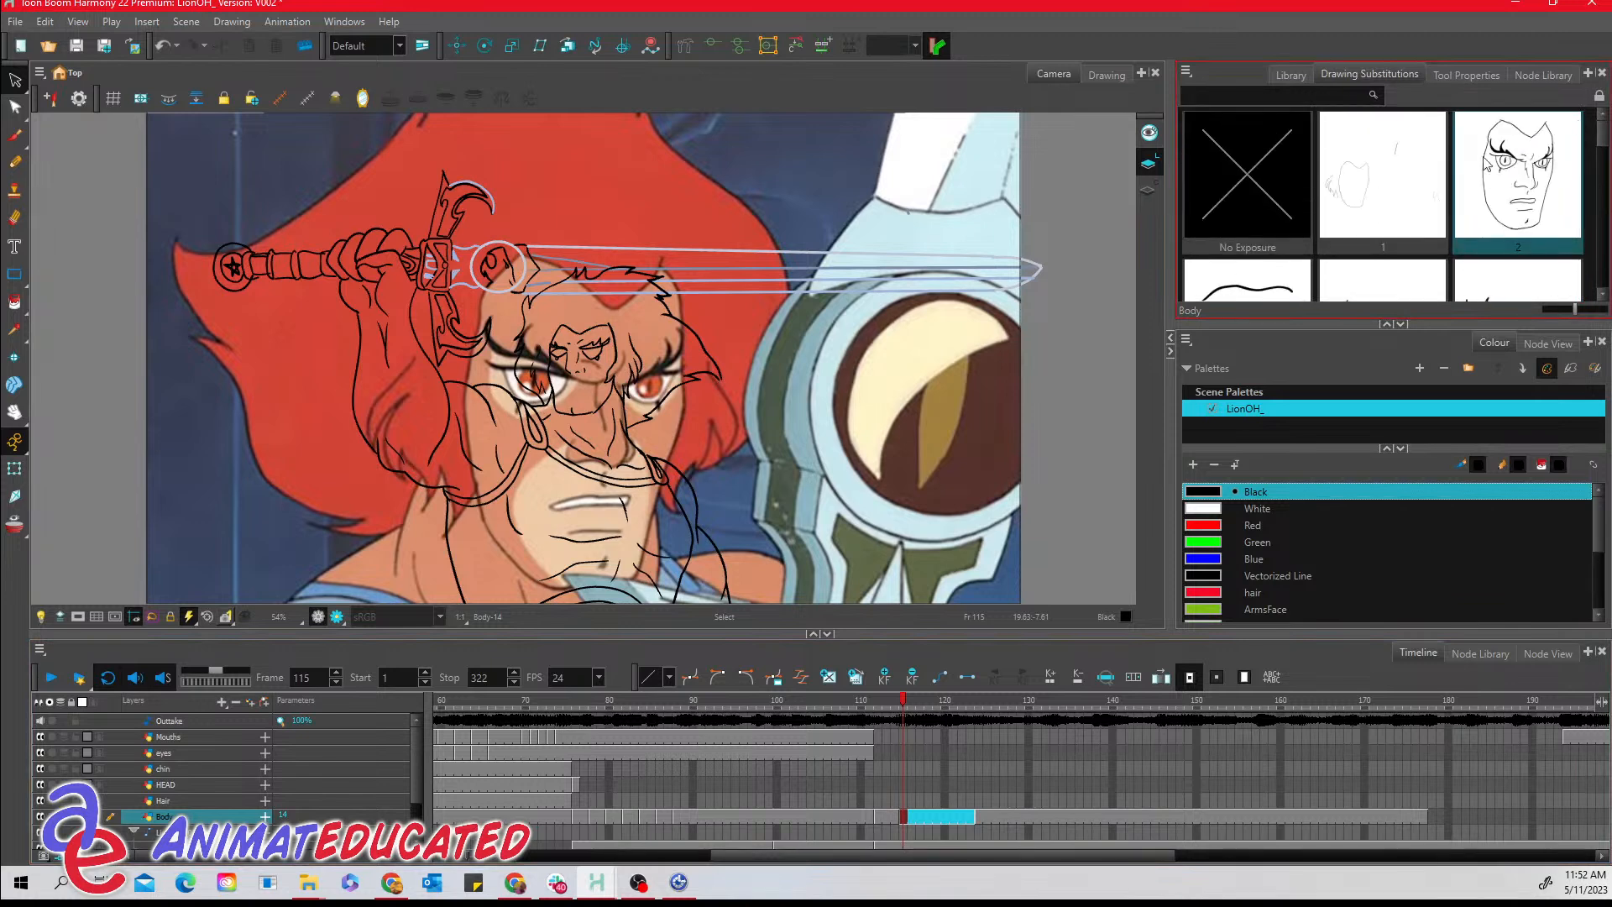
pyautogui.click(1249, 204)
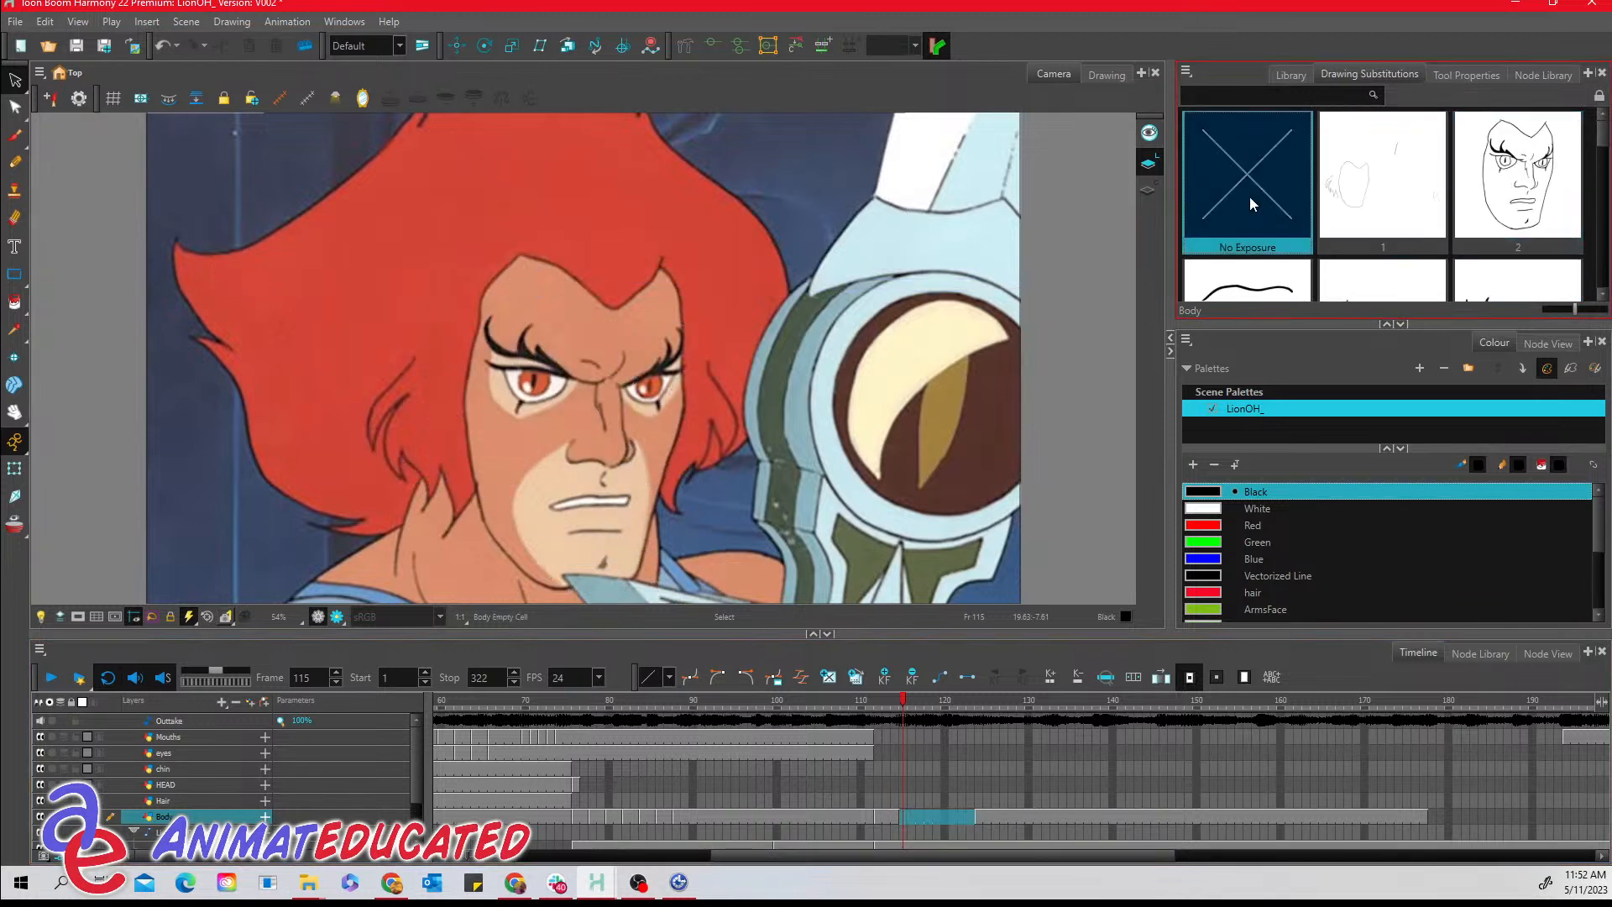
# - Select all strokes of the torso drawing exposed on the Body layer at frame 124
pyautogui.click(894, 817)
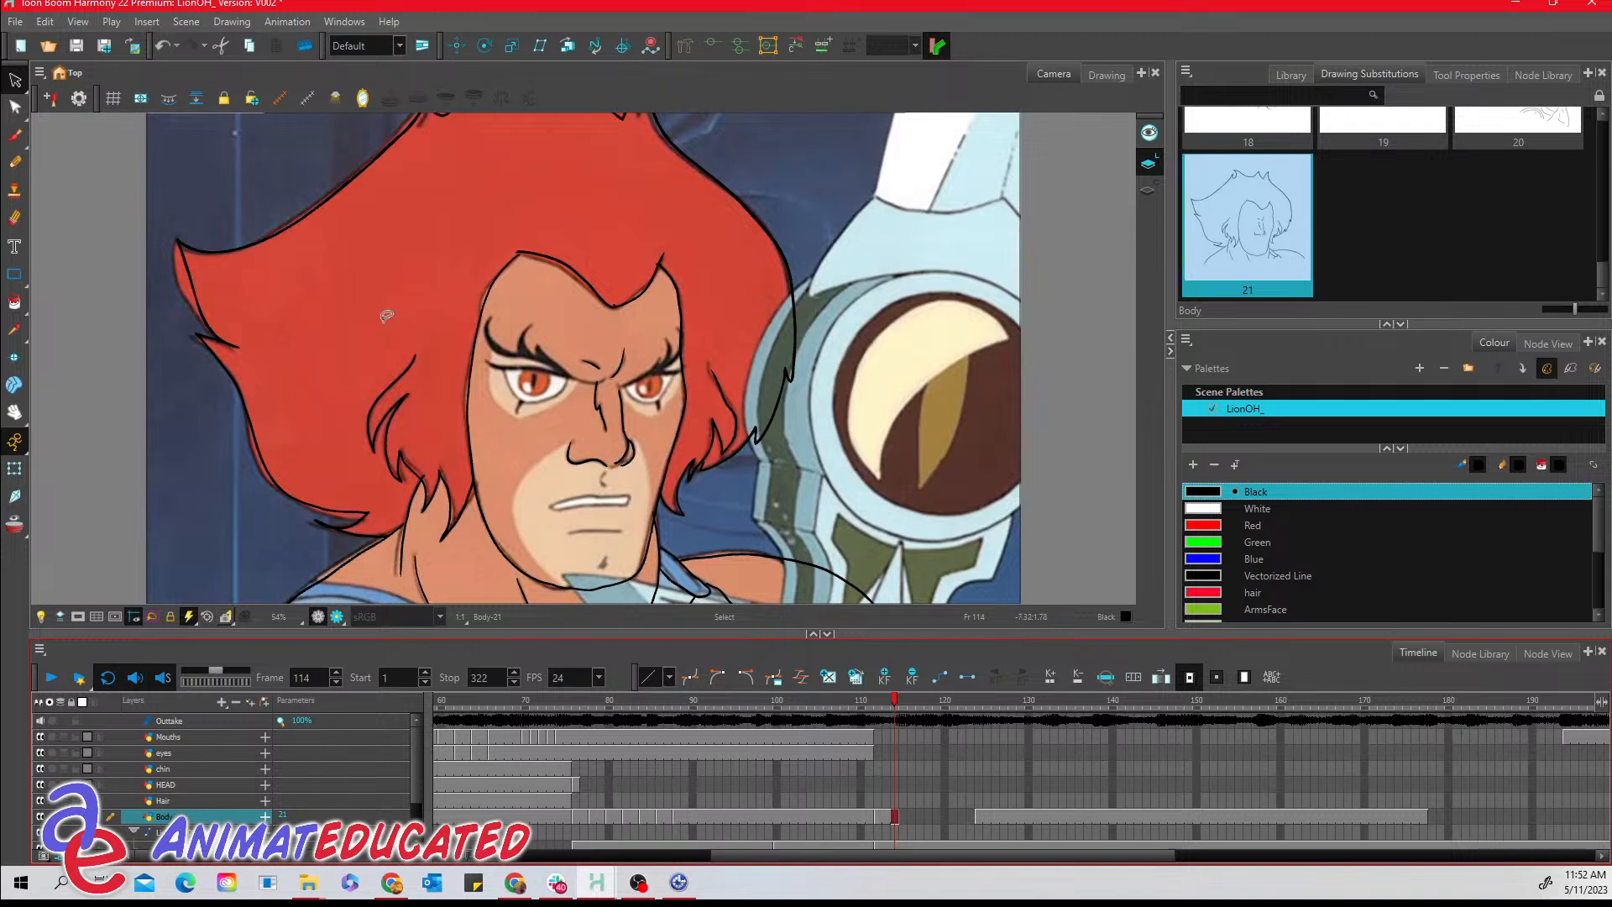
pyautogui.click(15, 438)
pyautogui.click(15, 413)
pyautogui.moveTo(15, 417); pyautogui.dragTo(48, 426)
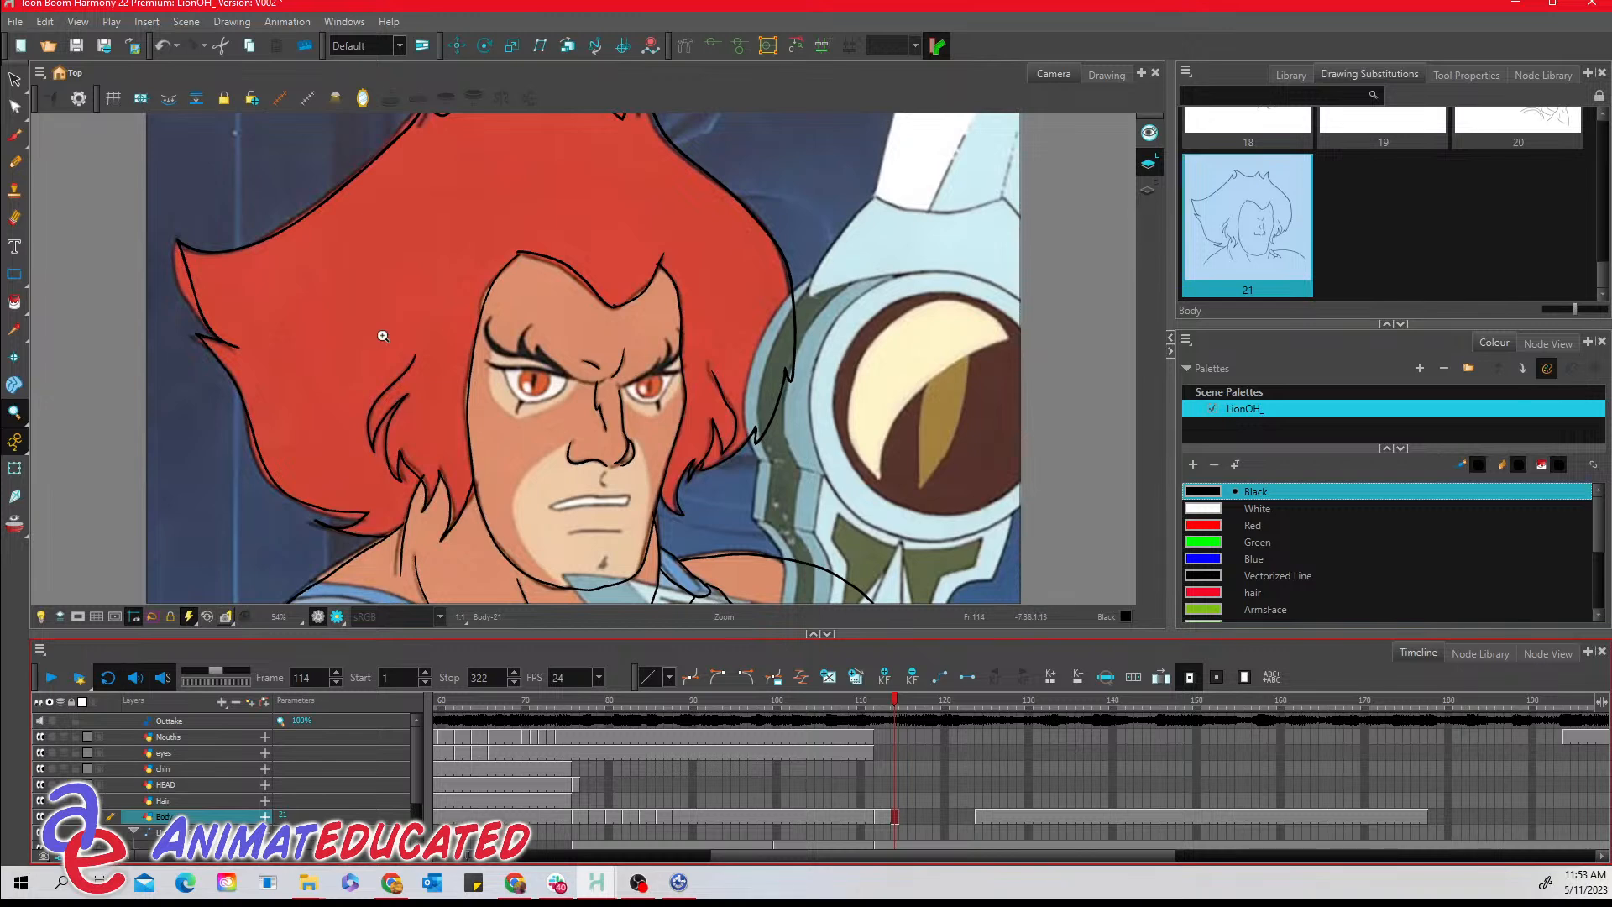
pyautogui.keyDown('alt'); pyautogui.click(516, 301); pyautogui.keyUp('alt')
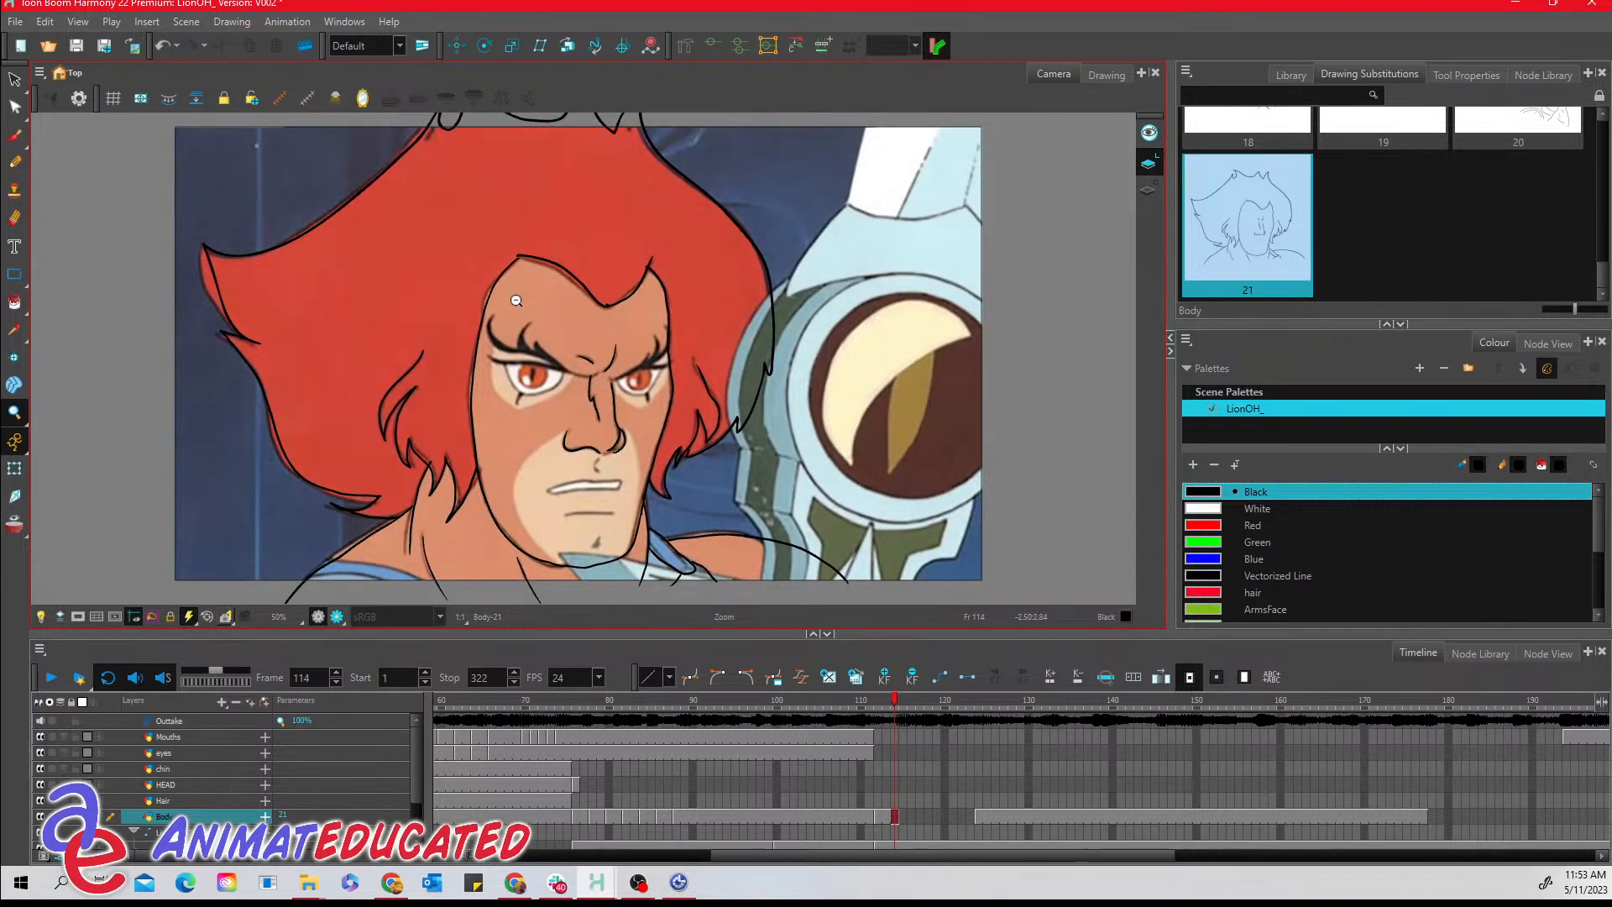
pyautogui.keyDown('alt'); pyautogui.click(517, 301); pyautogui.keyUp('alt')
pyautogui.keyDown('alt'); pyautogui.click(517, 301); pyautogui.keyUp('alt')
pyautogui.keyDown('alt'); pyautogui.click(516, 301); pyautogui.keyUp('alt')
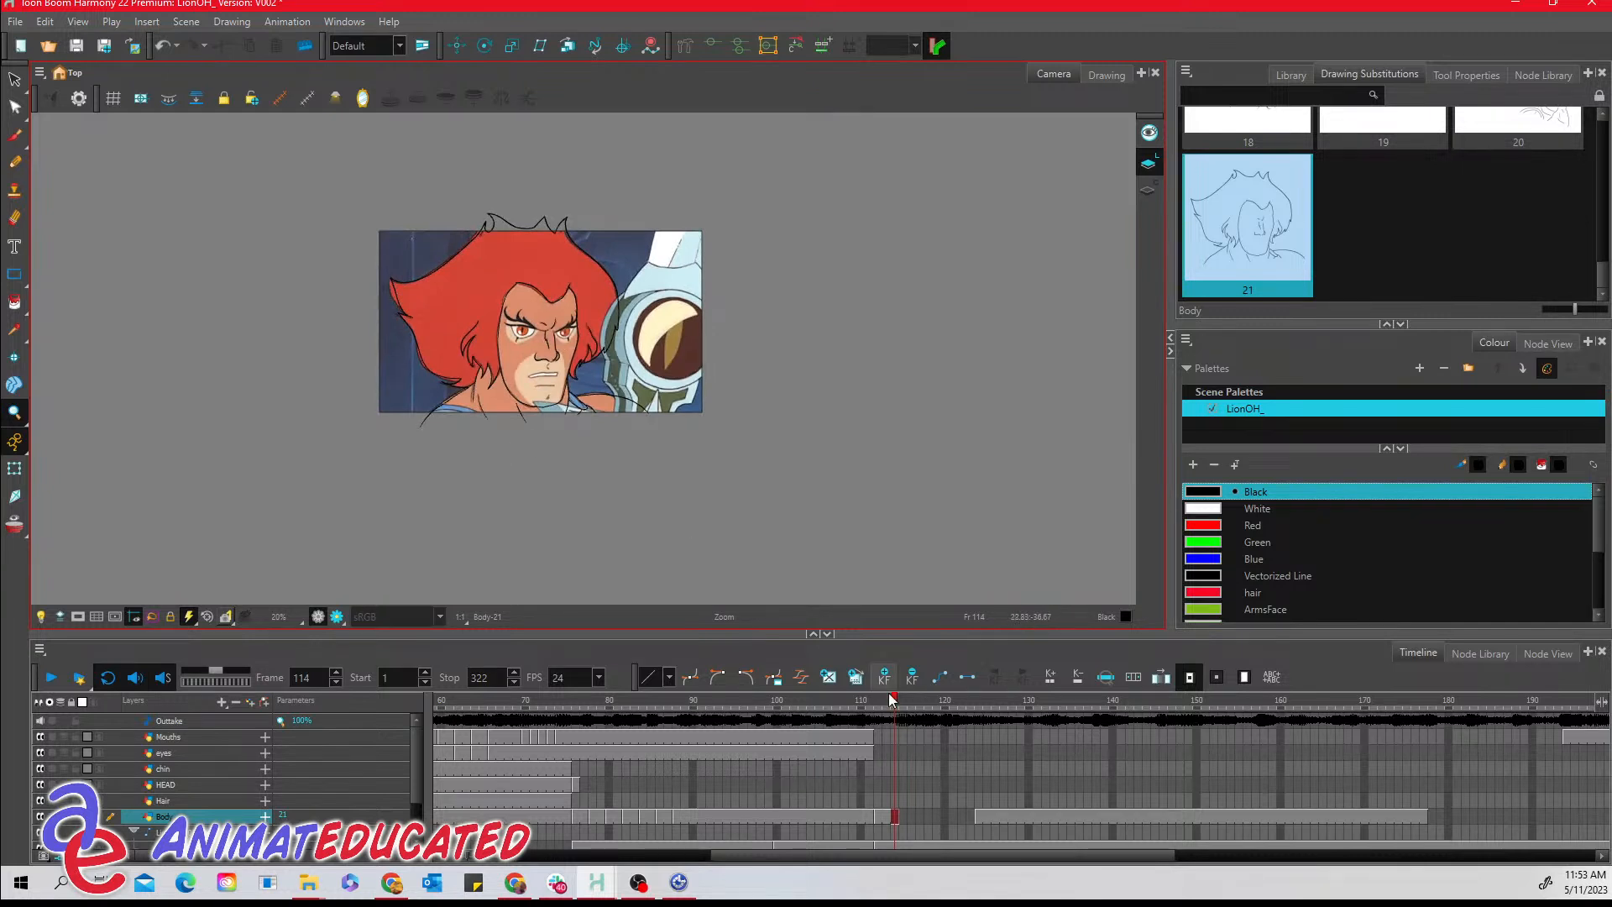
pyautogui.click(978, 811)
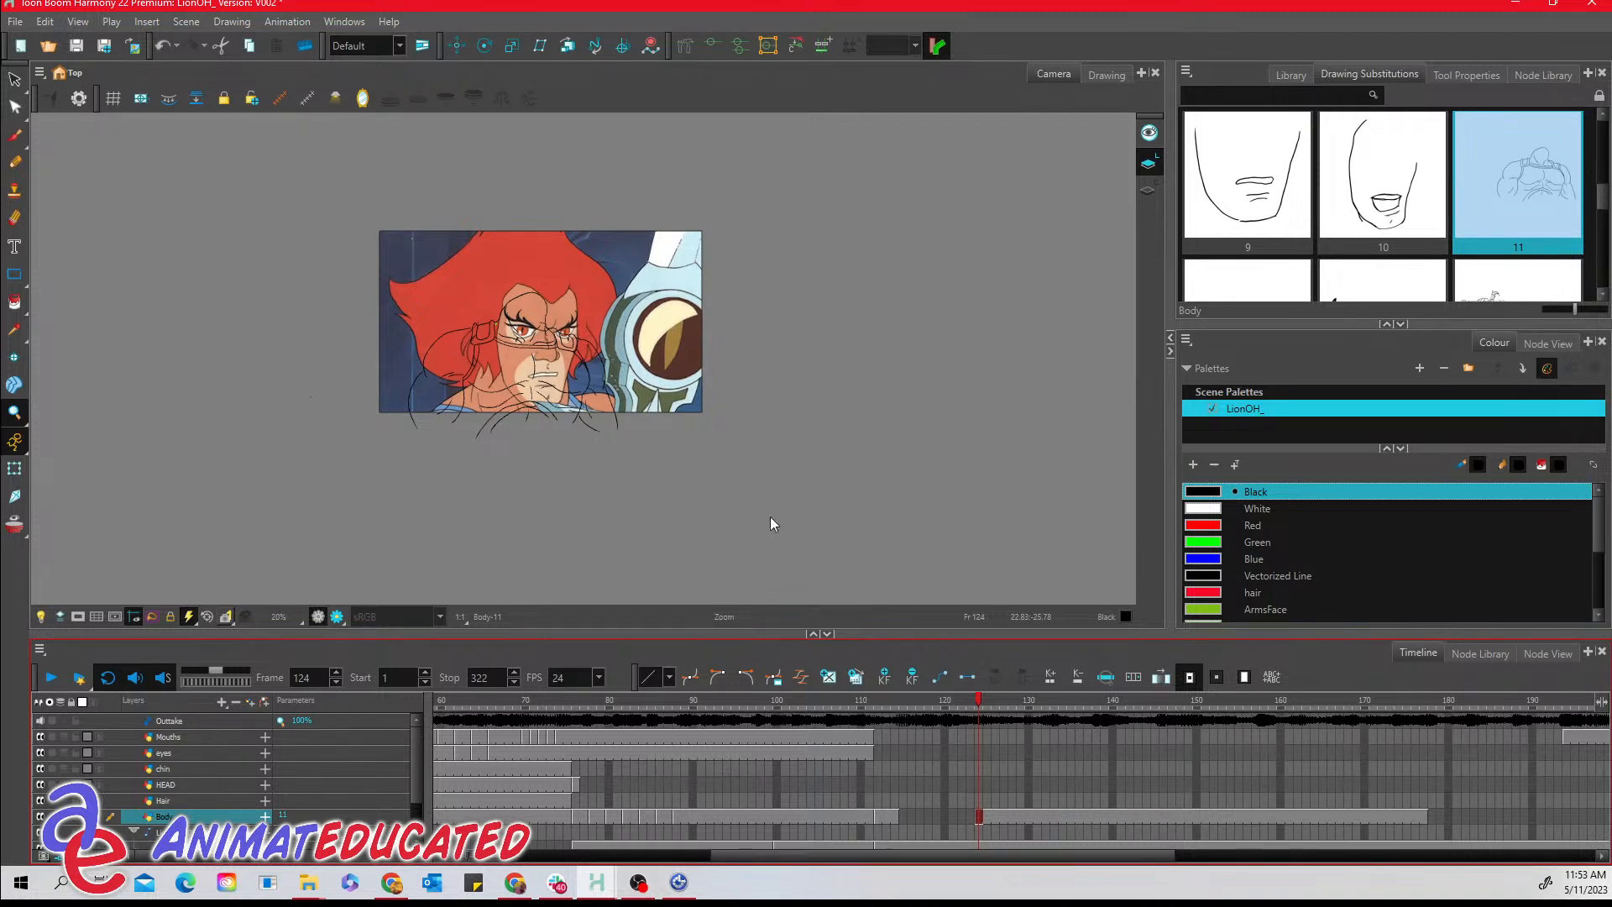
pyautogui.click(14, 79)
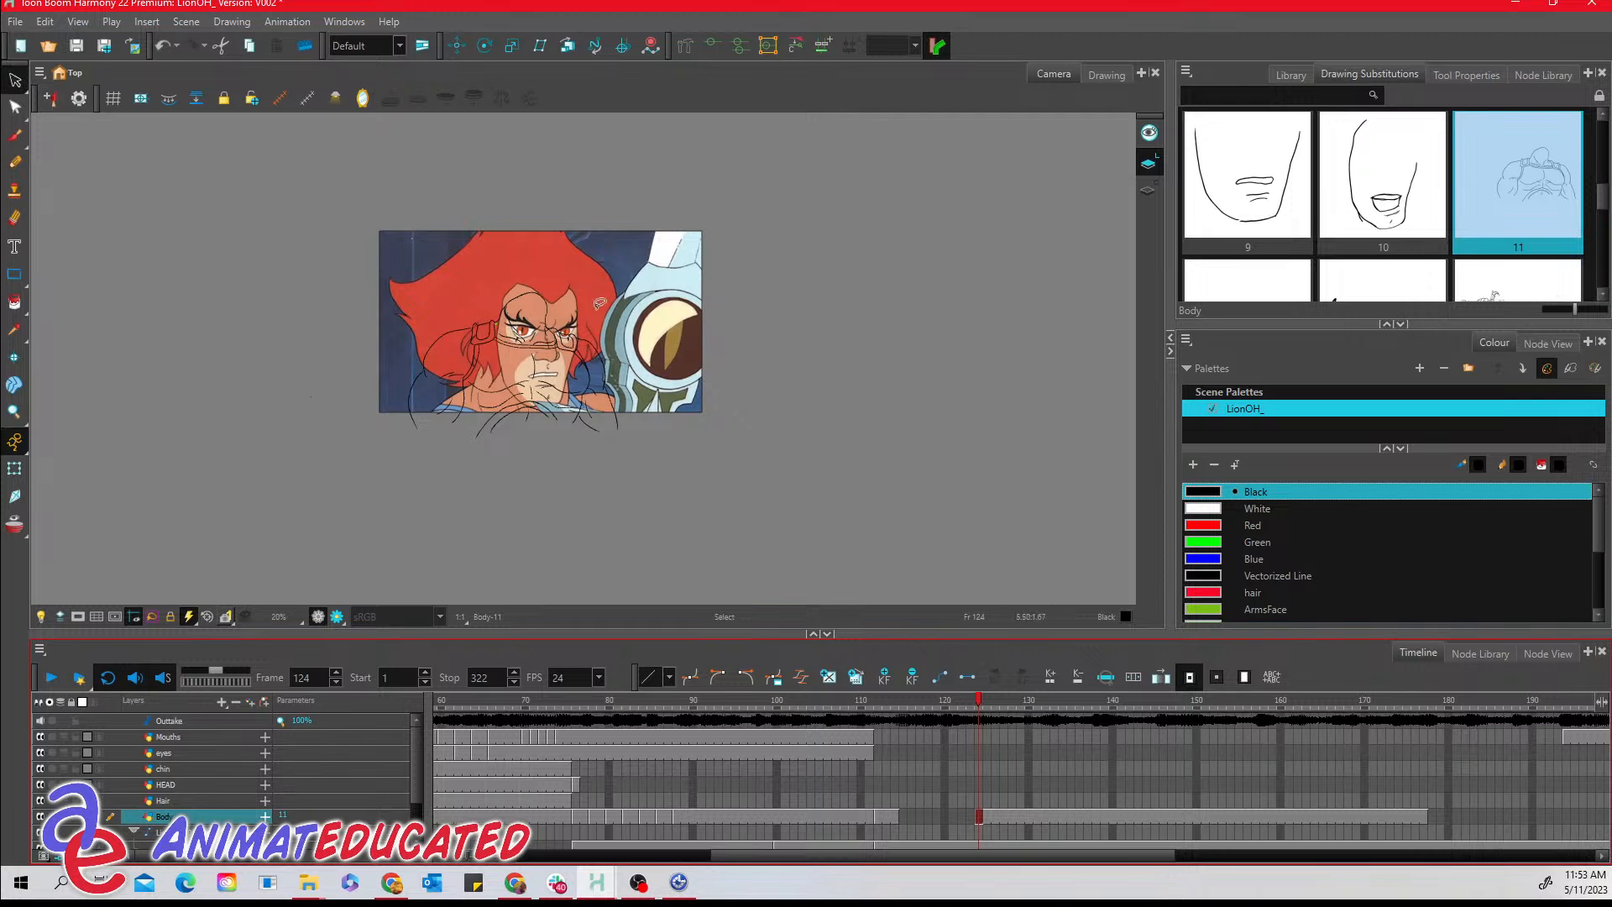
pyautogui.moveTo(599, 304)
pyautogui.mouseDown()
pyautogui.moveTo(546, 274)
pyautogui.moveTo(428, 307)
pyautogui.moveTo(392, 443)
pyautogui.moveTo(543, 492)
pyautogui.moveTo(674, 417)
pyautogui.moveTo(587, 276)
pyautogui.mouseUp()
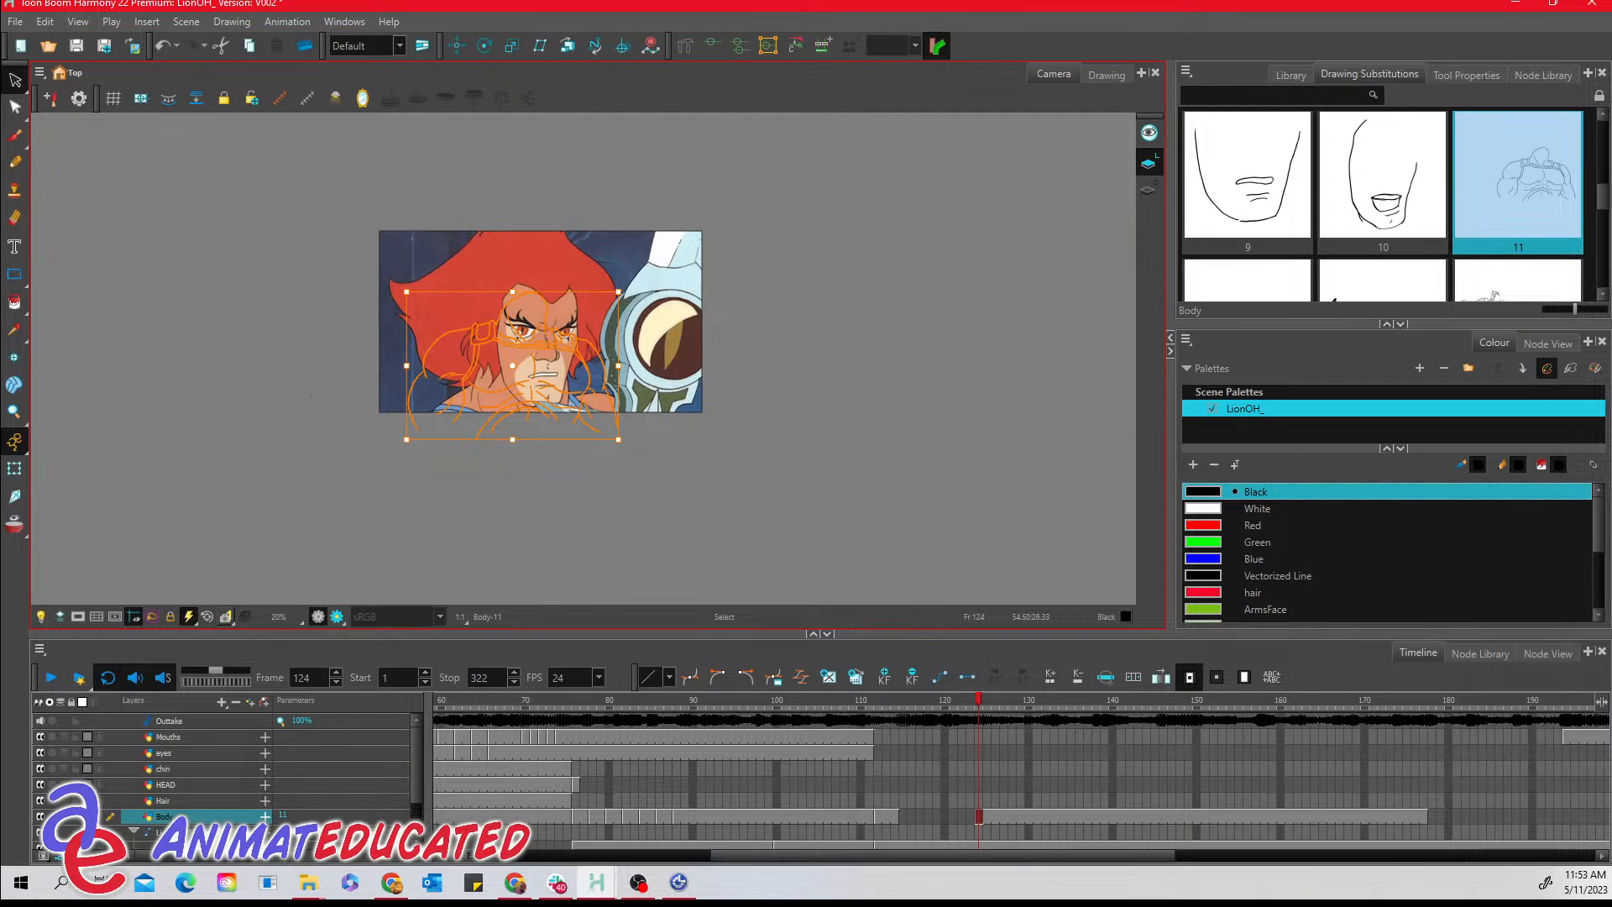
pyautogui.hotkey('alt', 'Tab')
pyautogui.hotkey('alt', 'Tab')
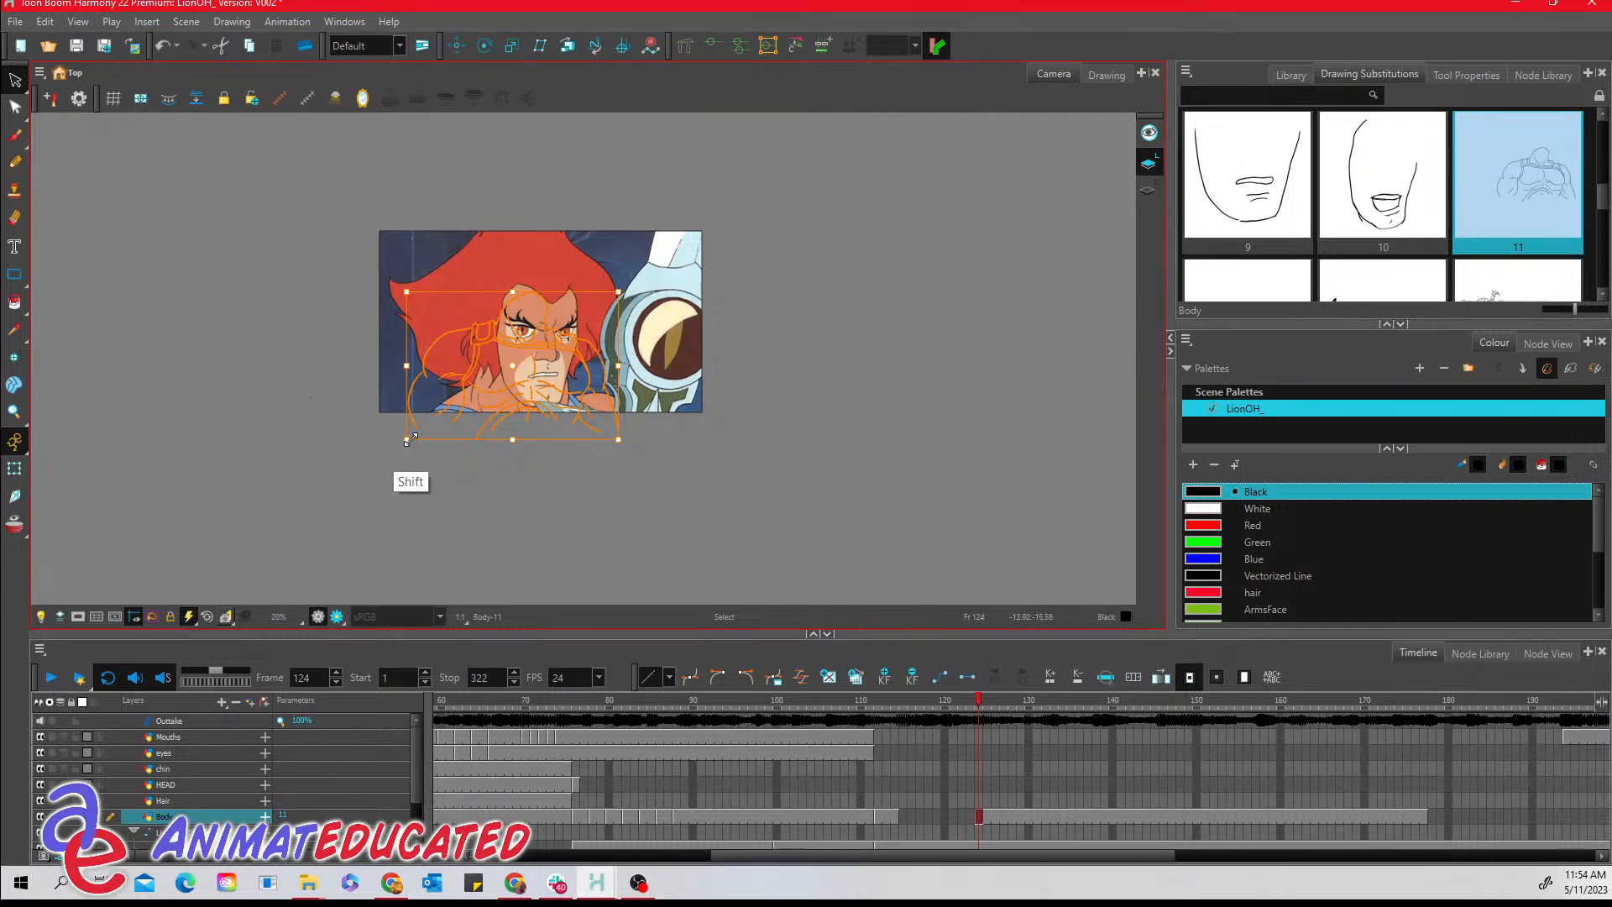
# - Try to enlarge the torso drawing at frame 124 from its lower corner to about twice its size
pyautogui.moveTo(406, 438)
pyautogui.mouseDown()
pyautogui.moveTo(392, 481)
pyautogui.moveTo(271, 596)
pyautogui.mouseUp()
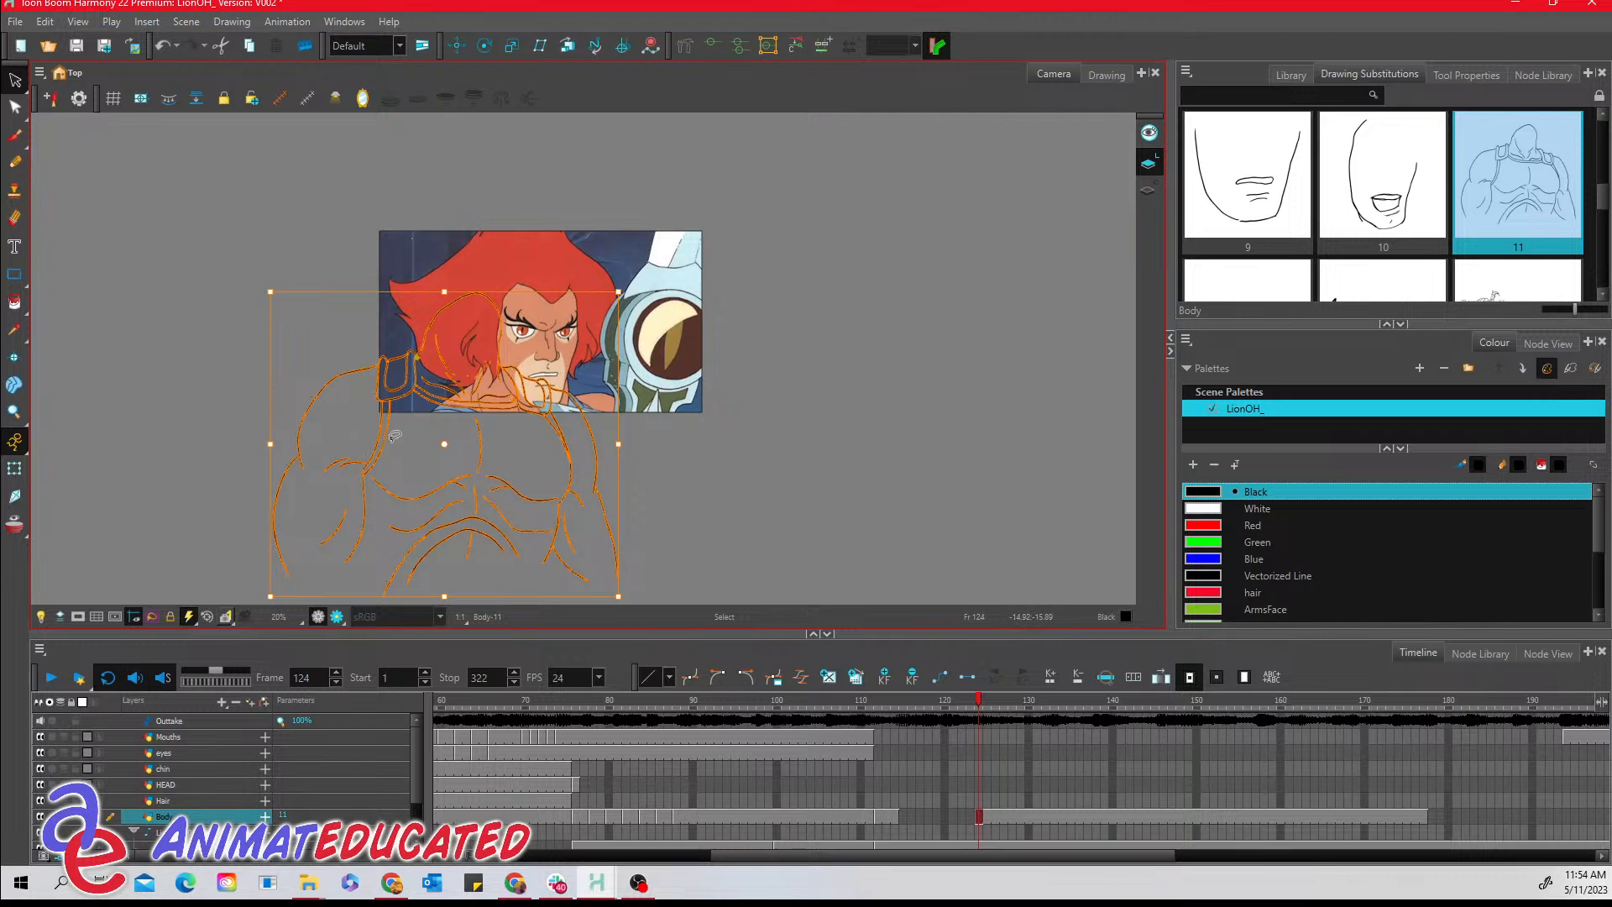
pyautogui.hotkey('ctrl', 'z')
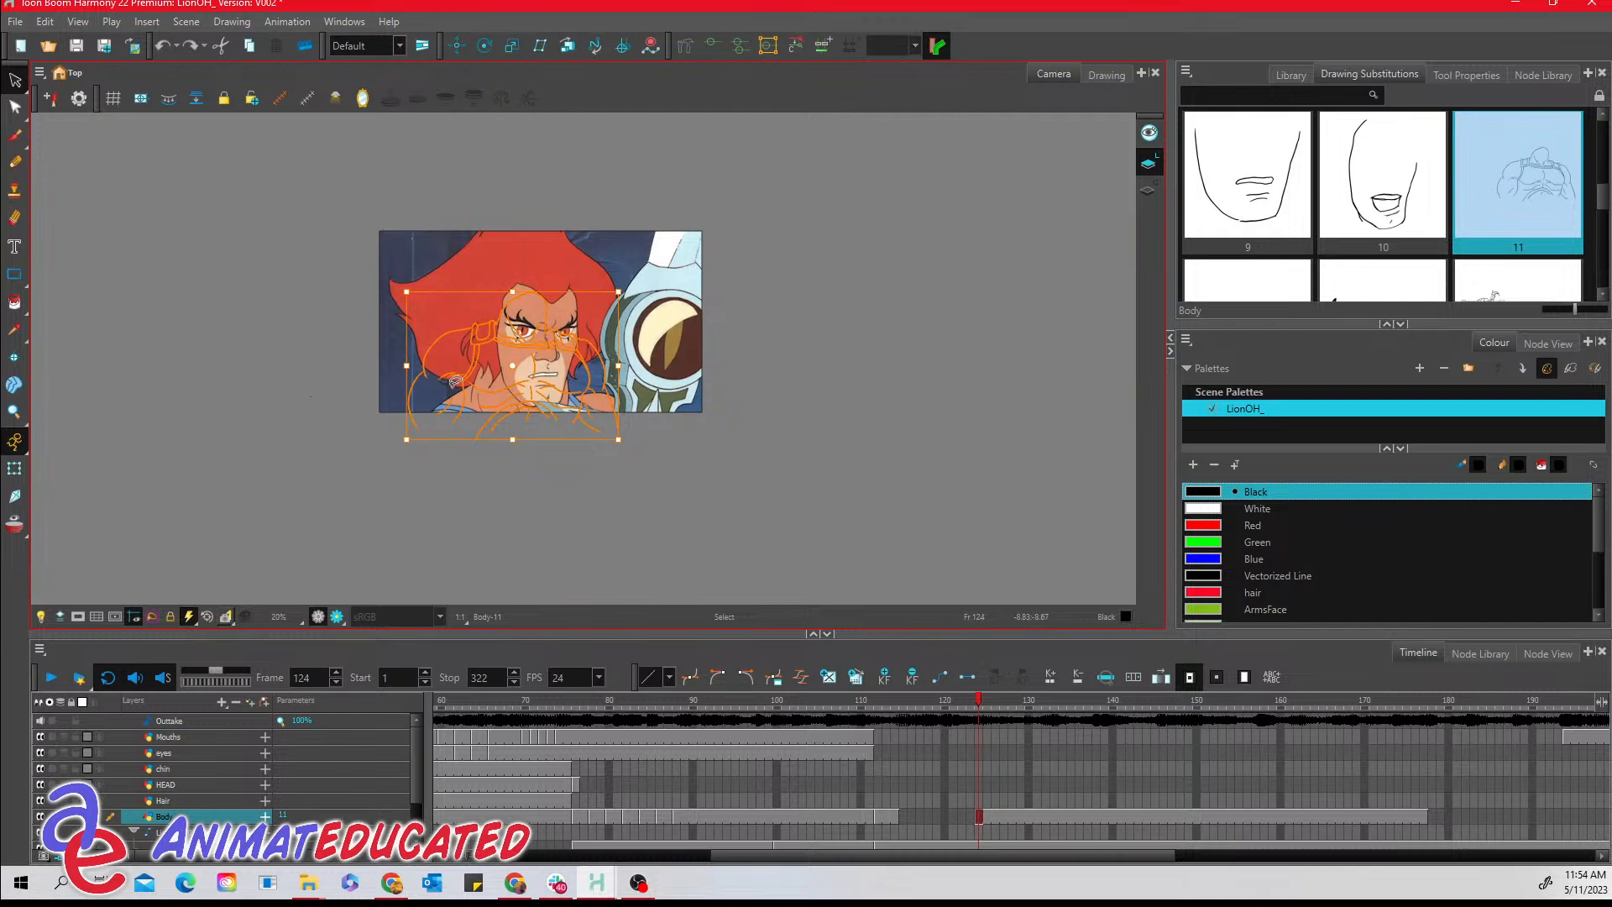
pyautogui.moveTo(407, 439); pyautogui.dragTo(236, 588)
pyautogui.hotkey('ctrl', 'a')
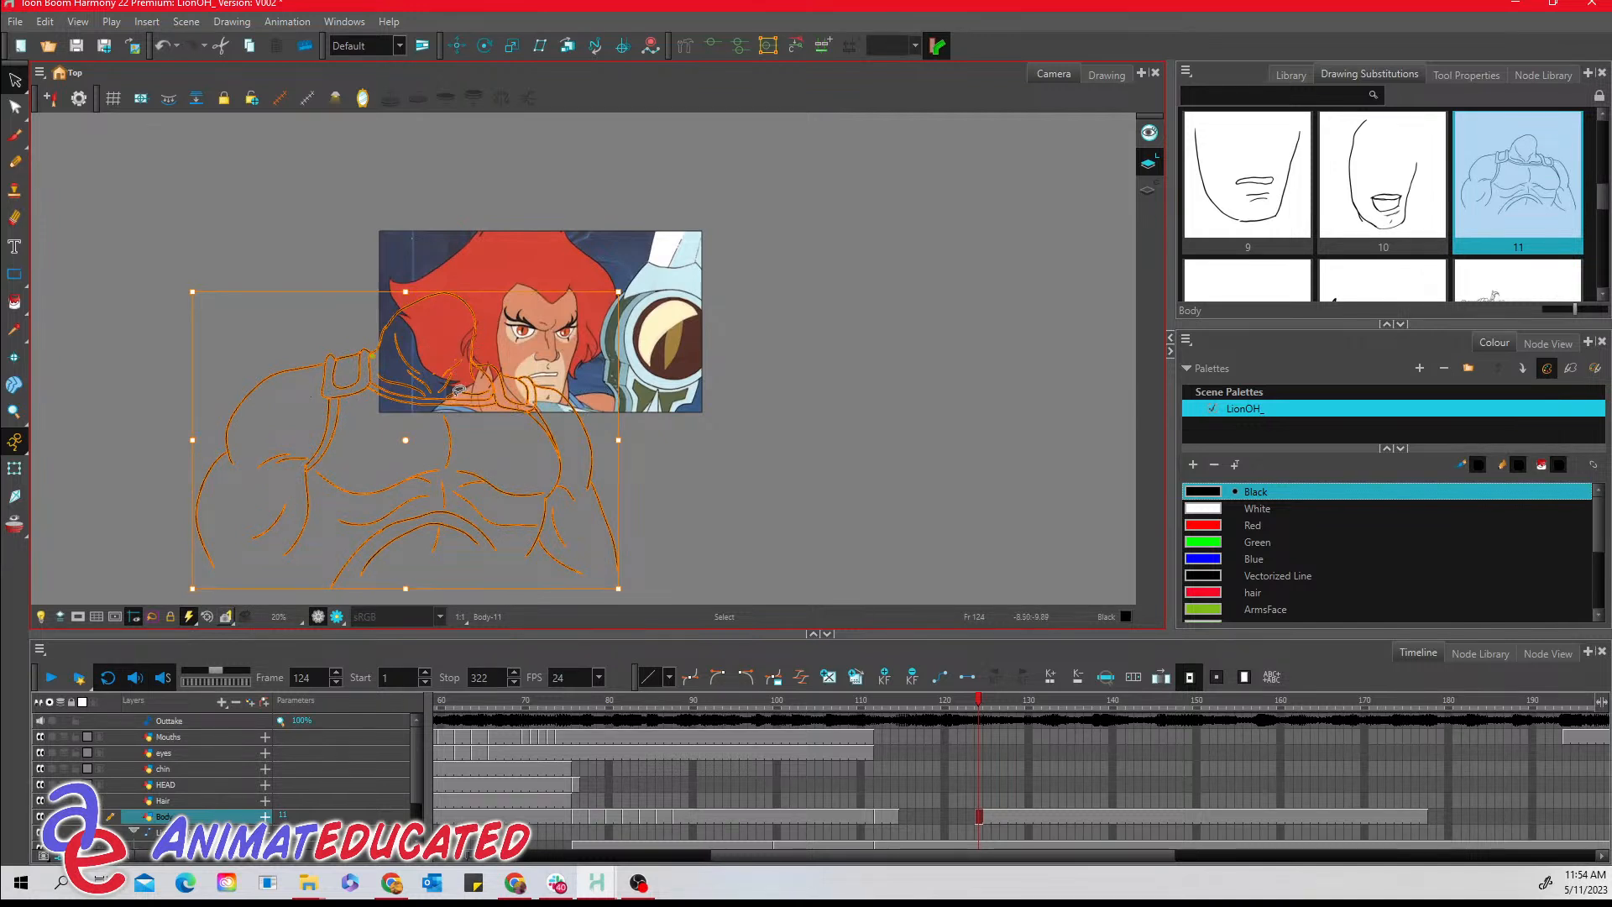
pyautogui.click(479, 398)
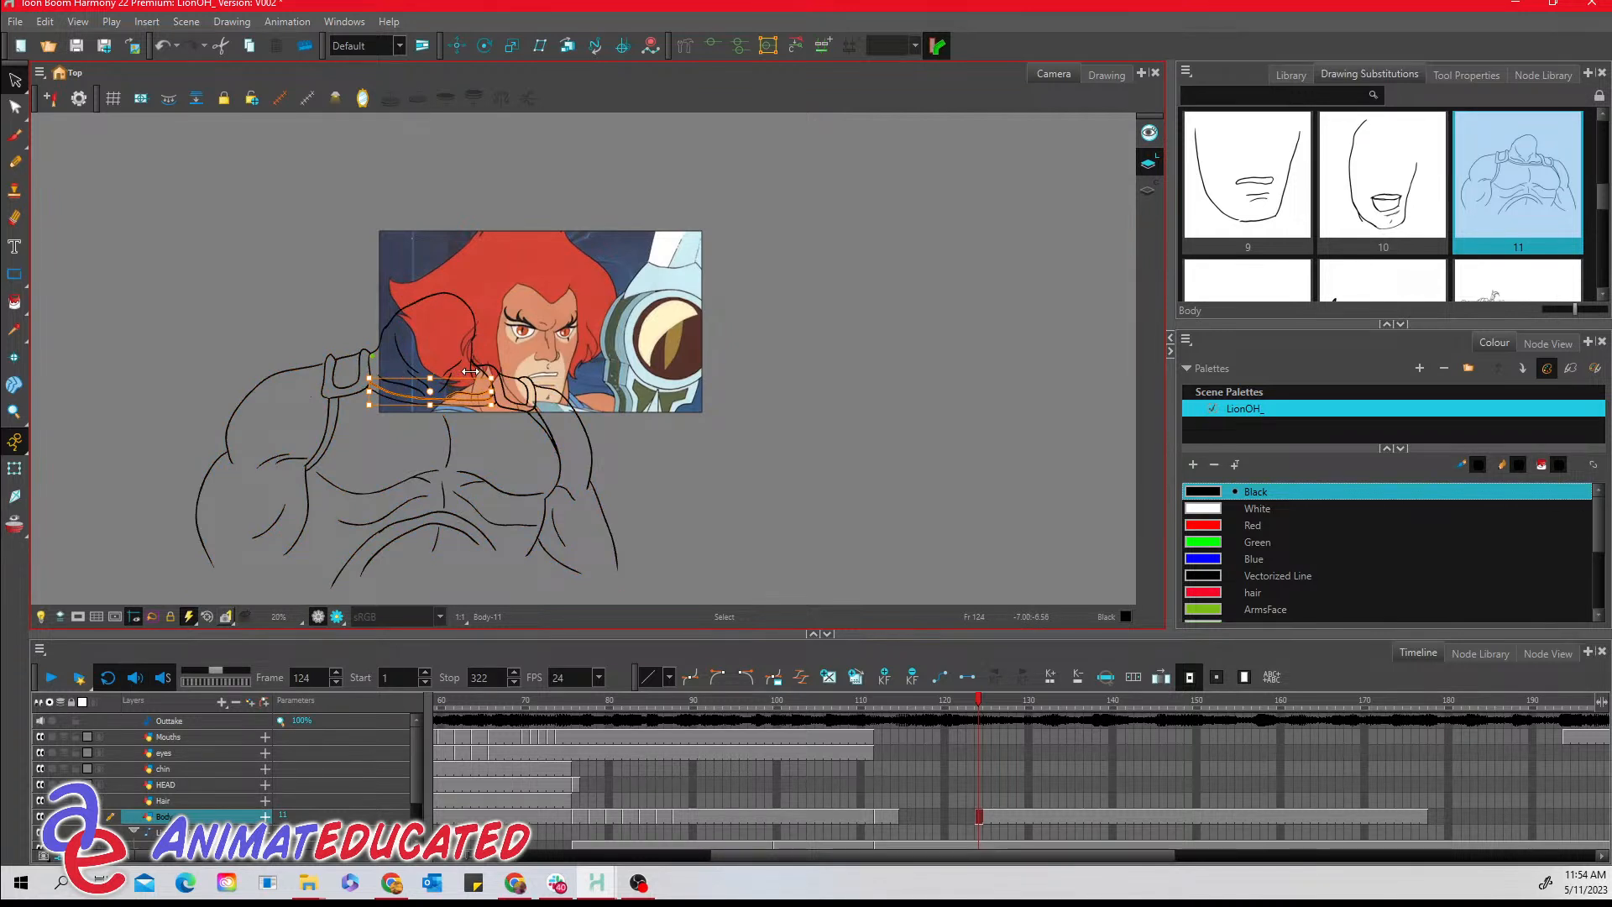
pyautogui.hotkey('ctrl', 'z')
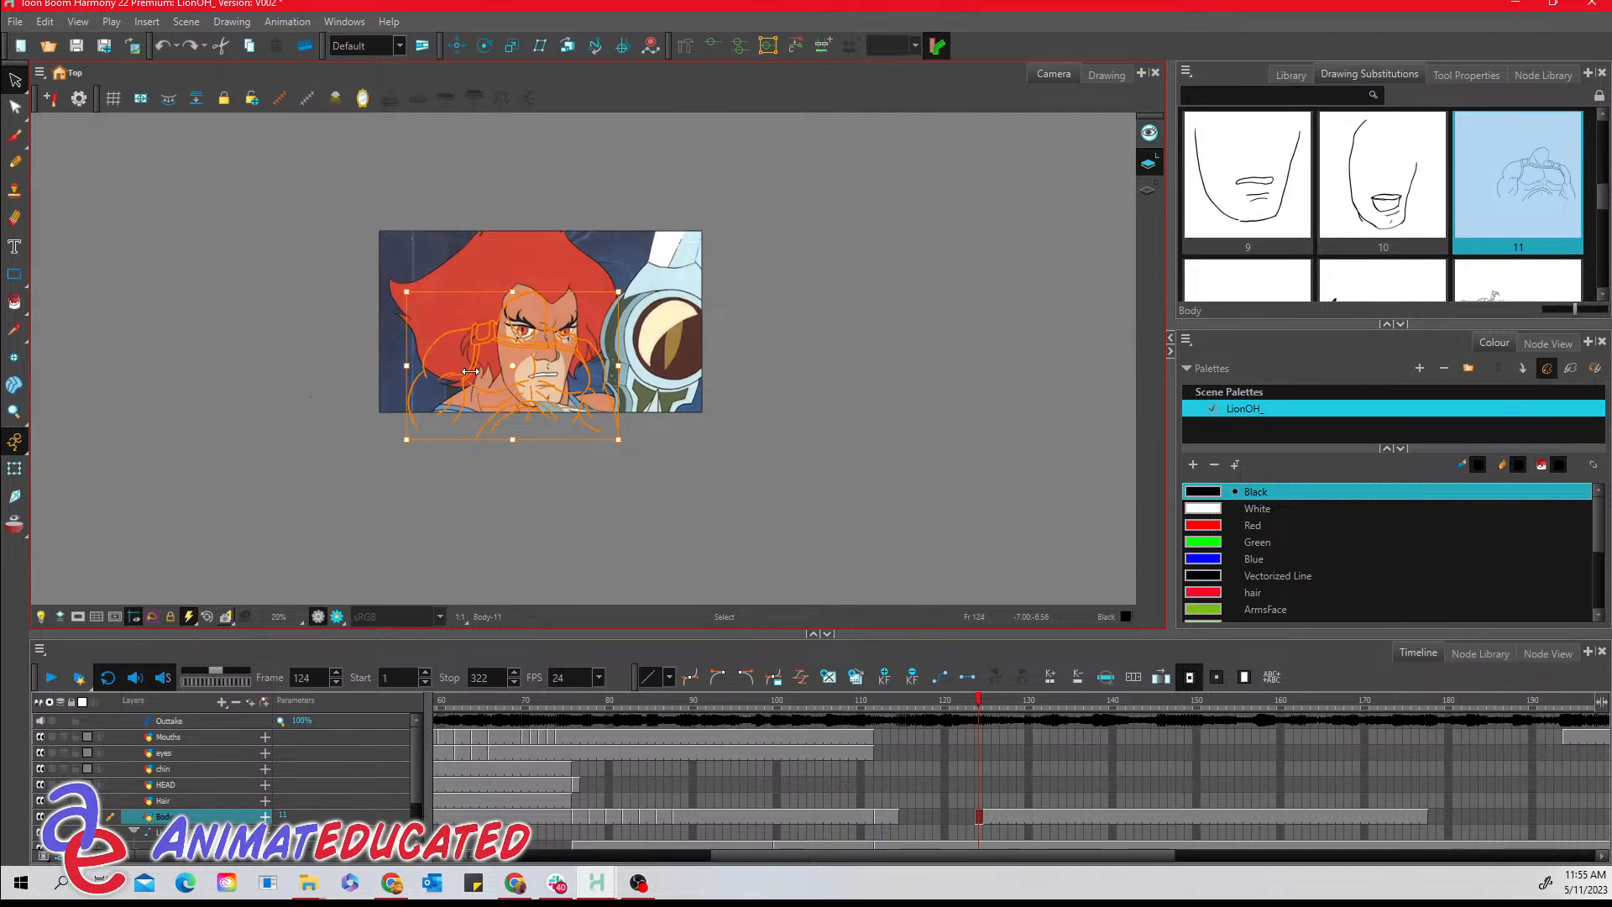
# - Enlarge the torso drawing at frame 124 to about twice its size and position its shoulders below Lion-O's head
pyautogui.moveTo(406, 439); pyautogui.dragTo(200, 582)
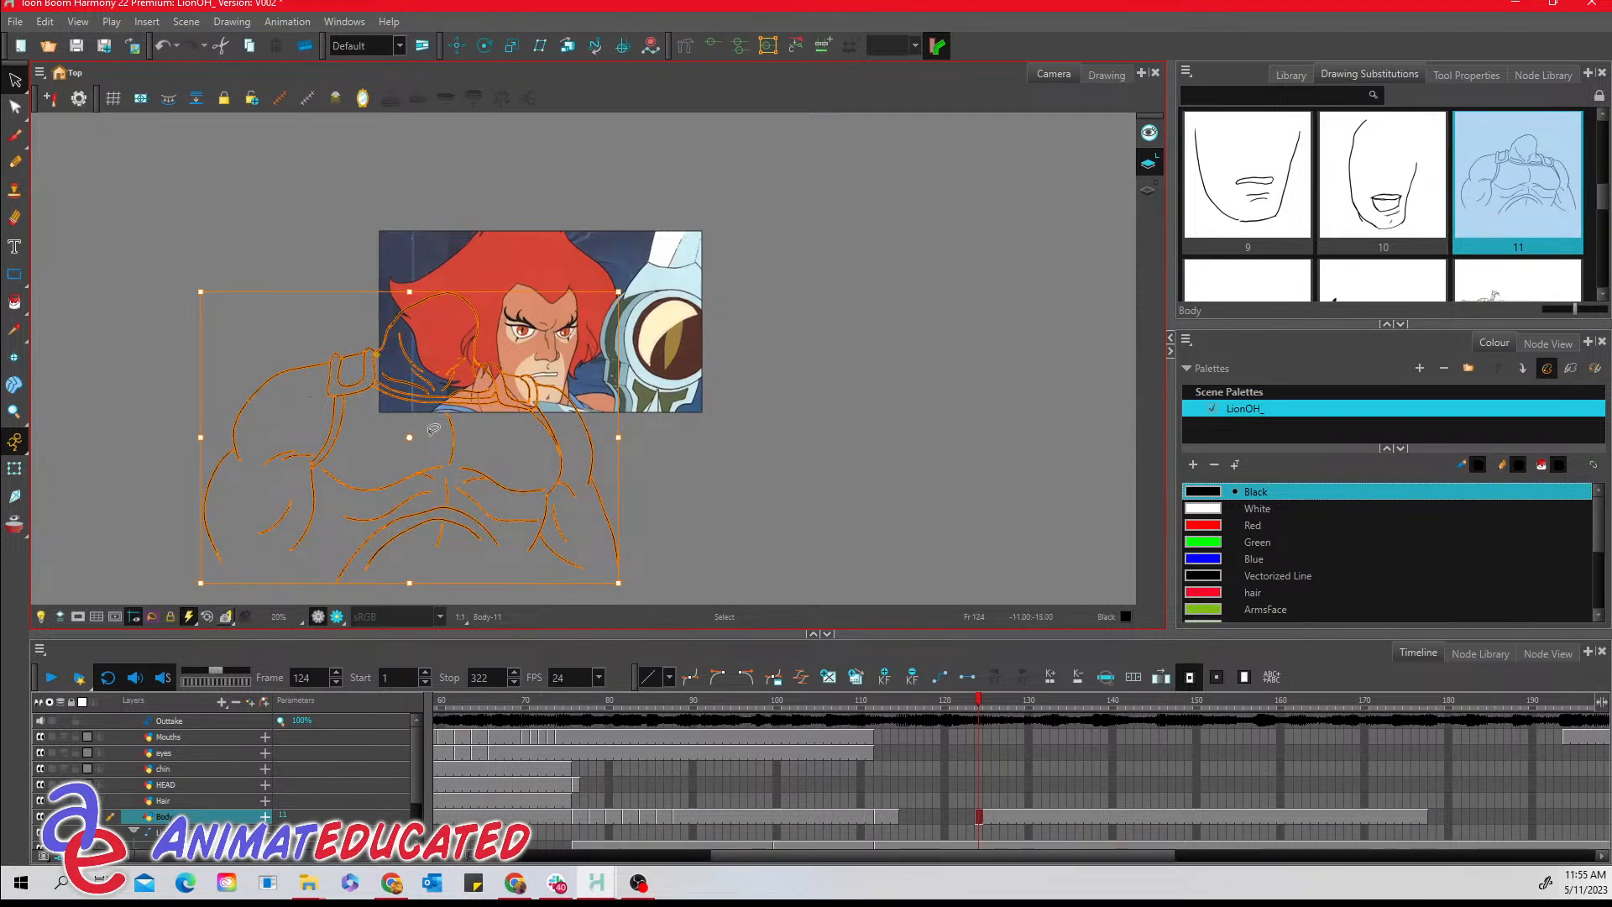
pyautogui.moveTo(426, 432); pyautogui.dragTo(515, 474)
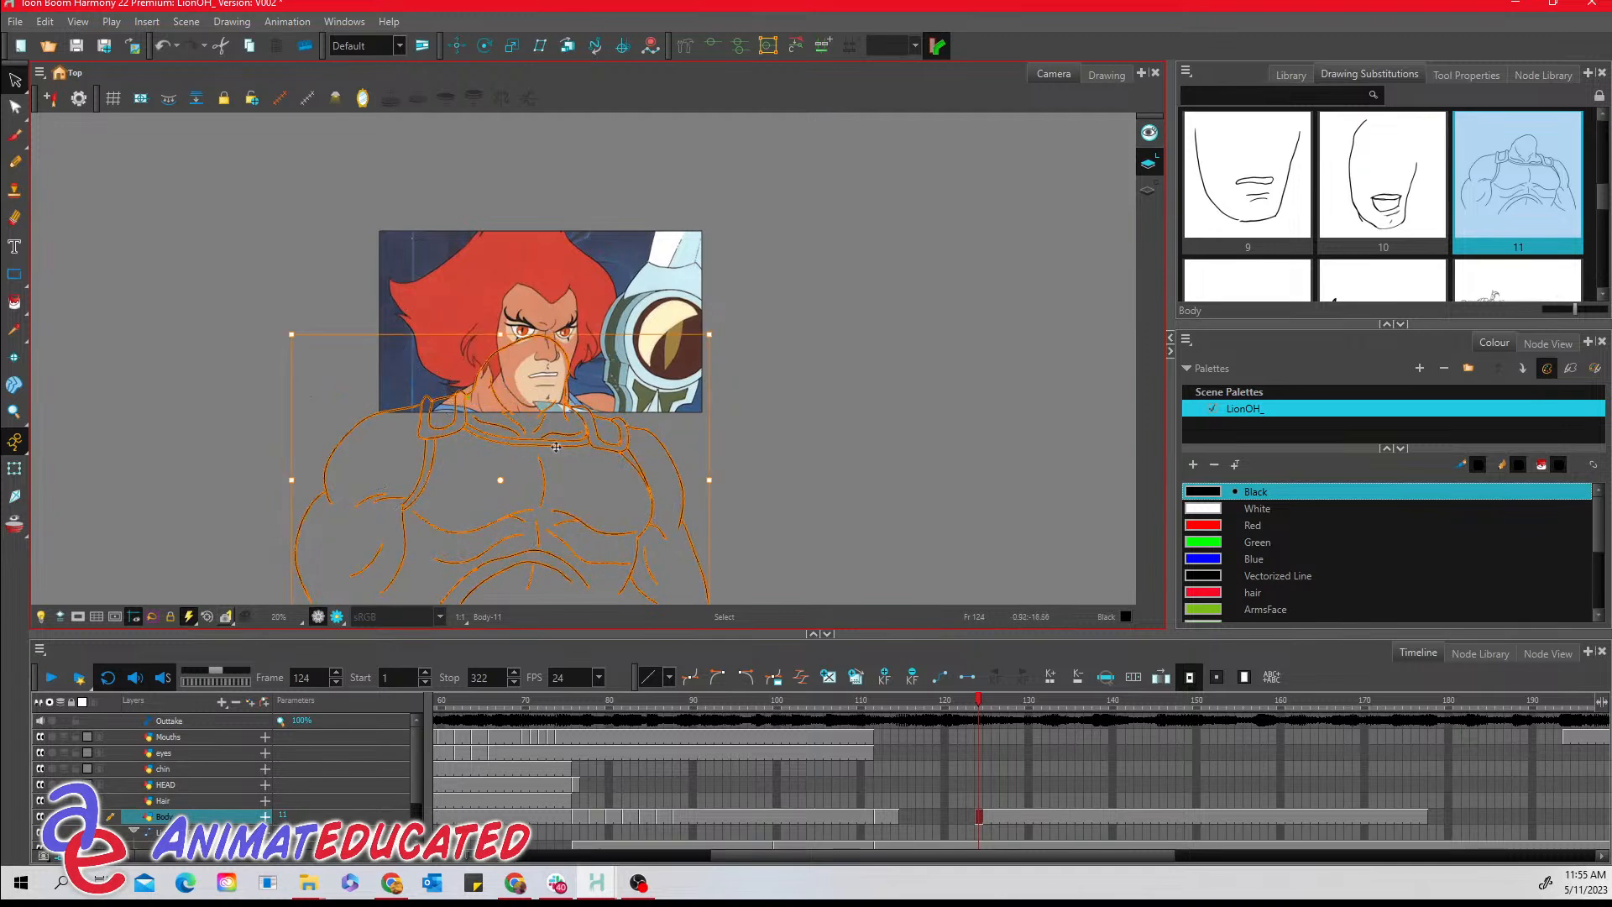
pyautogui.moveTo(727, 333); pyautogui.dragTo(700, 298)
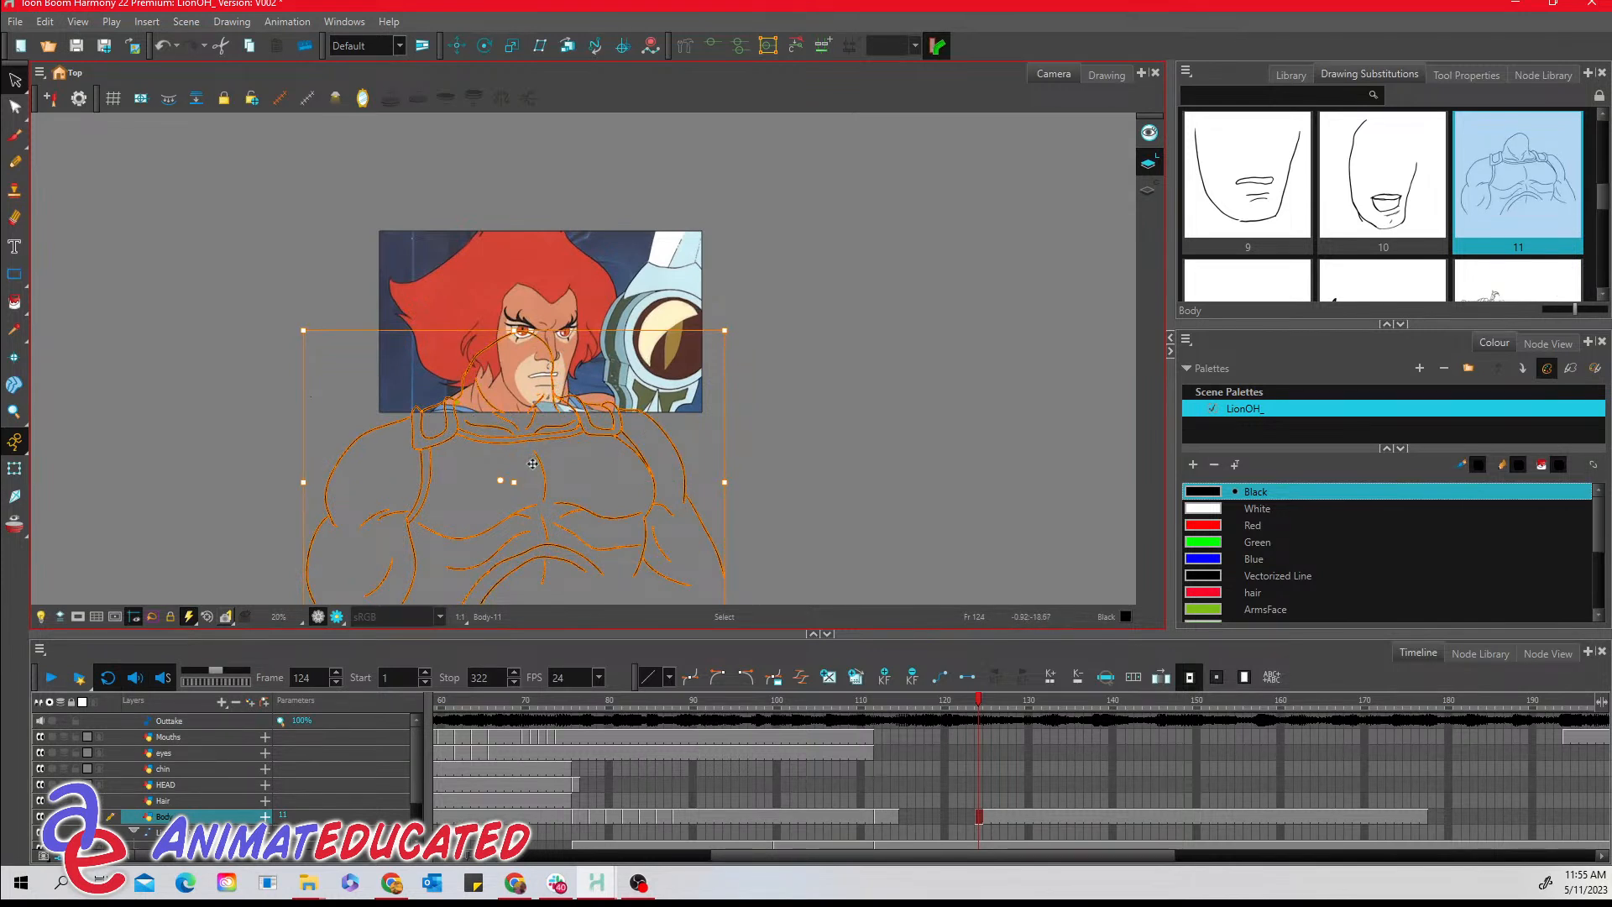
pyautogui.moveTo(536, 463); pyautogui.dragTo(545, 469)
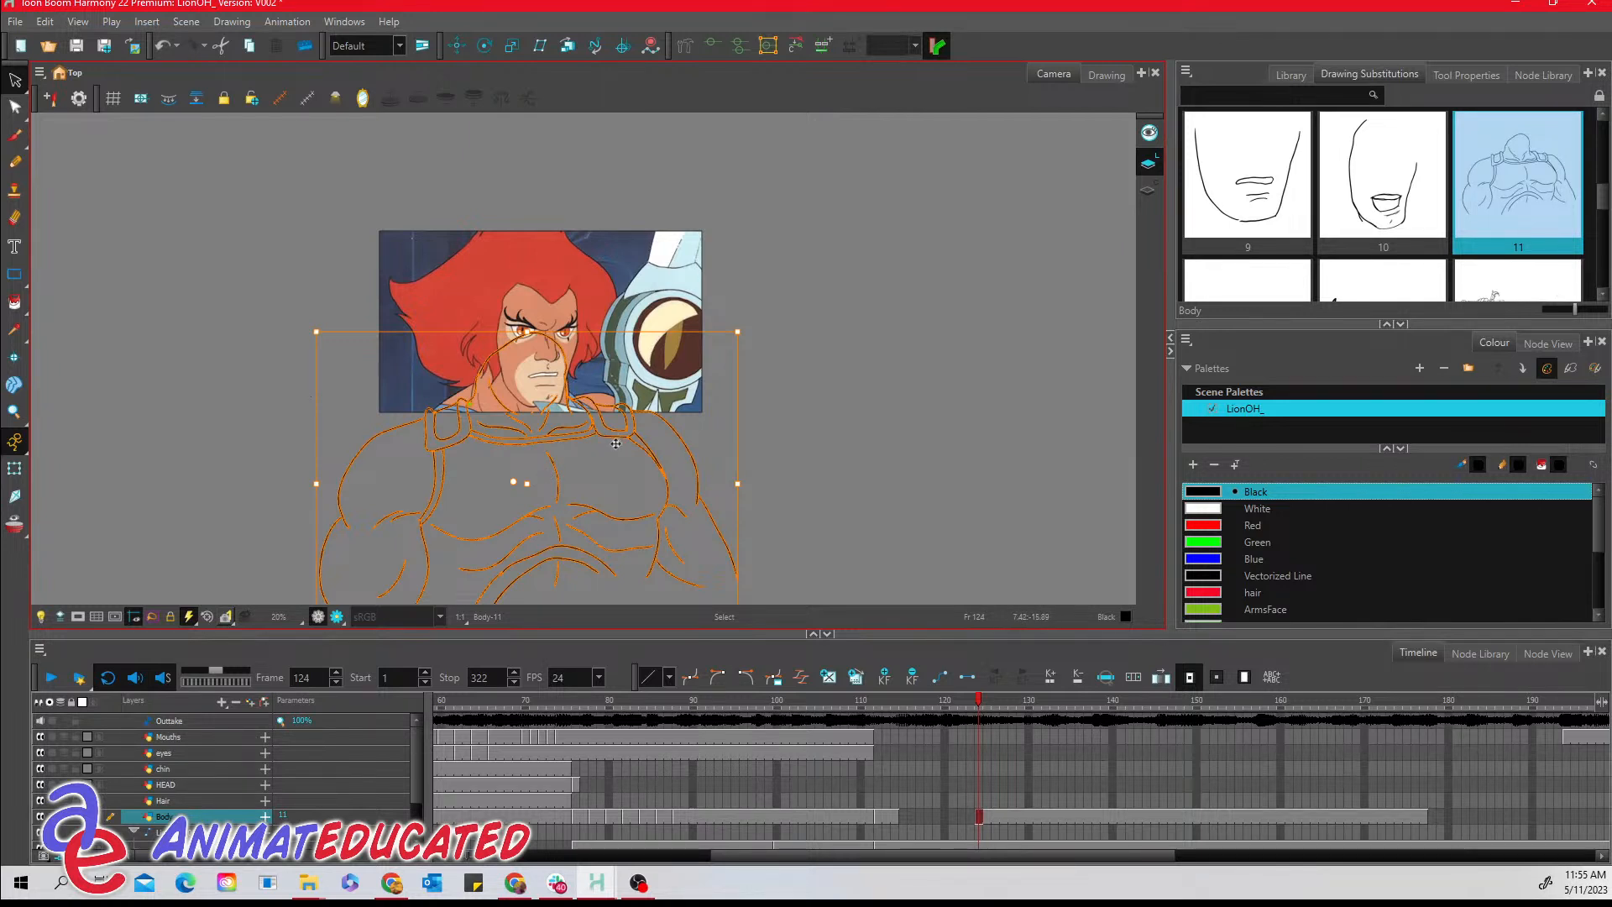
pyautogui.moveTo(574, 435); pyautogui.dragTo(572, 433)
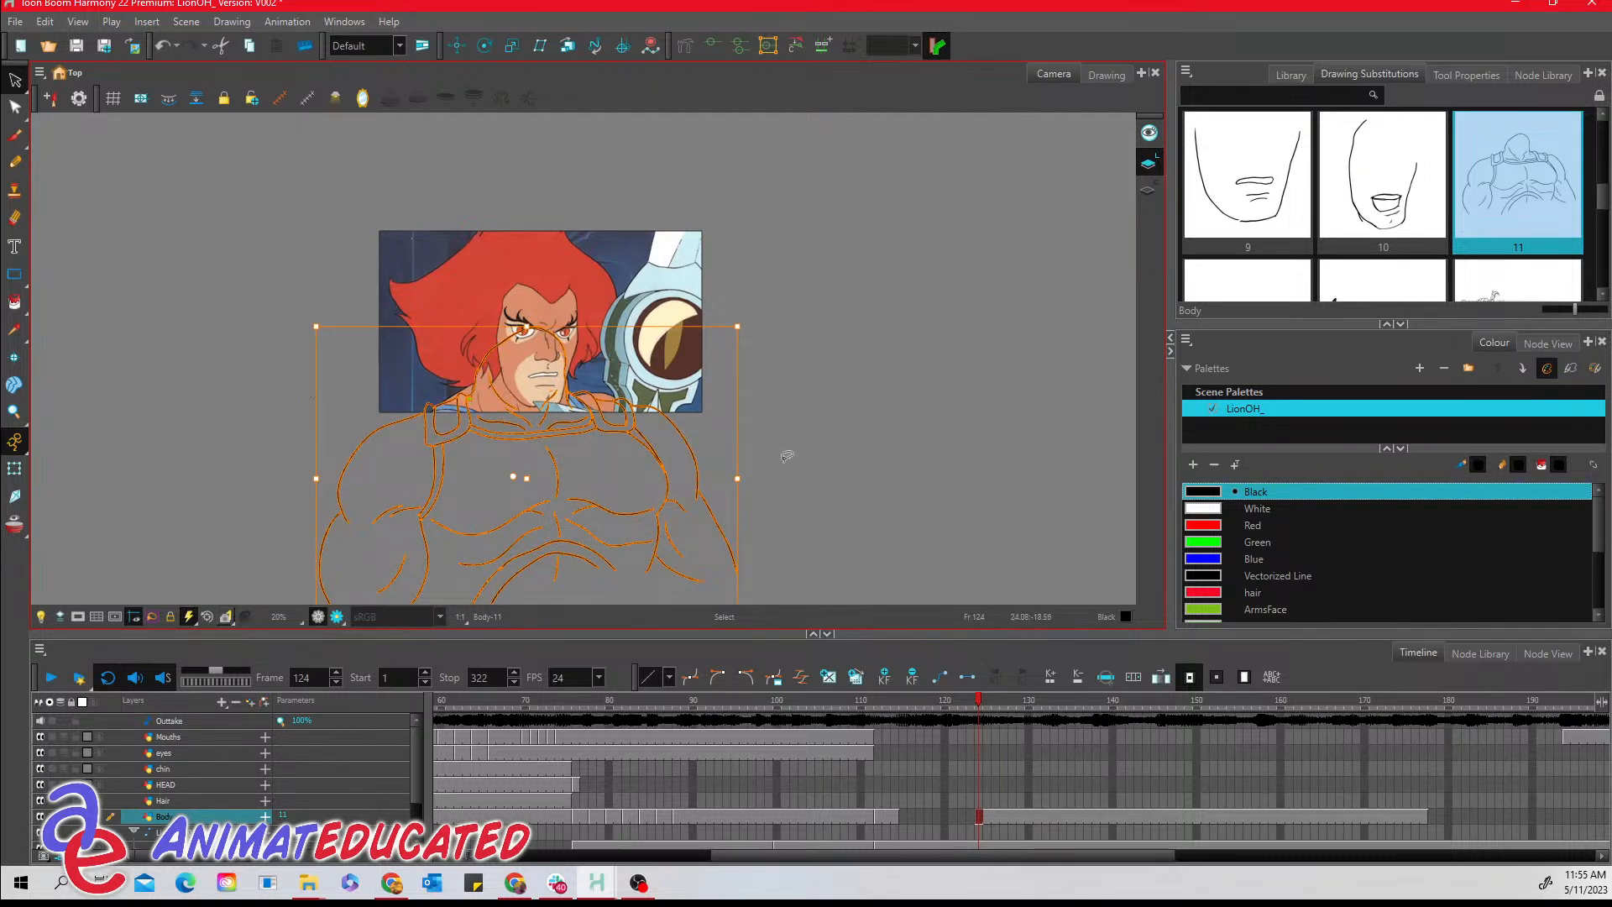
# - Review the enlarged torso drawing across the Body layer's exposure from frame 125 to frame 173
pyautogui.click(1007, 702)
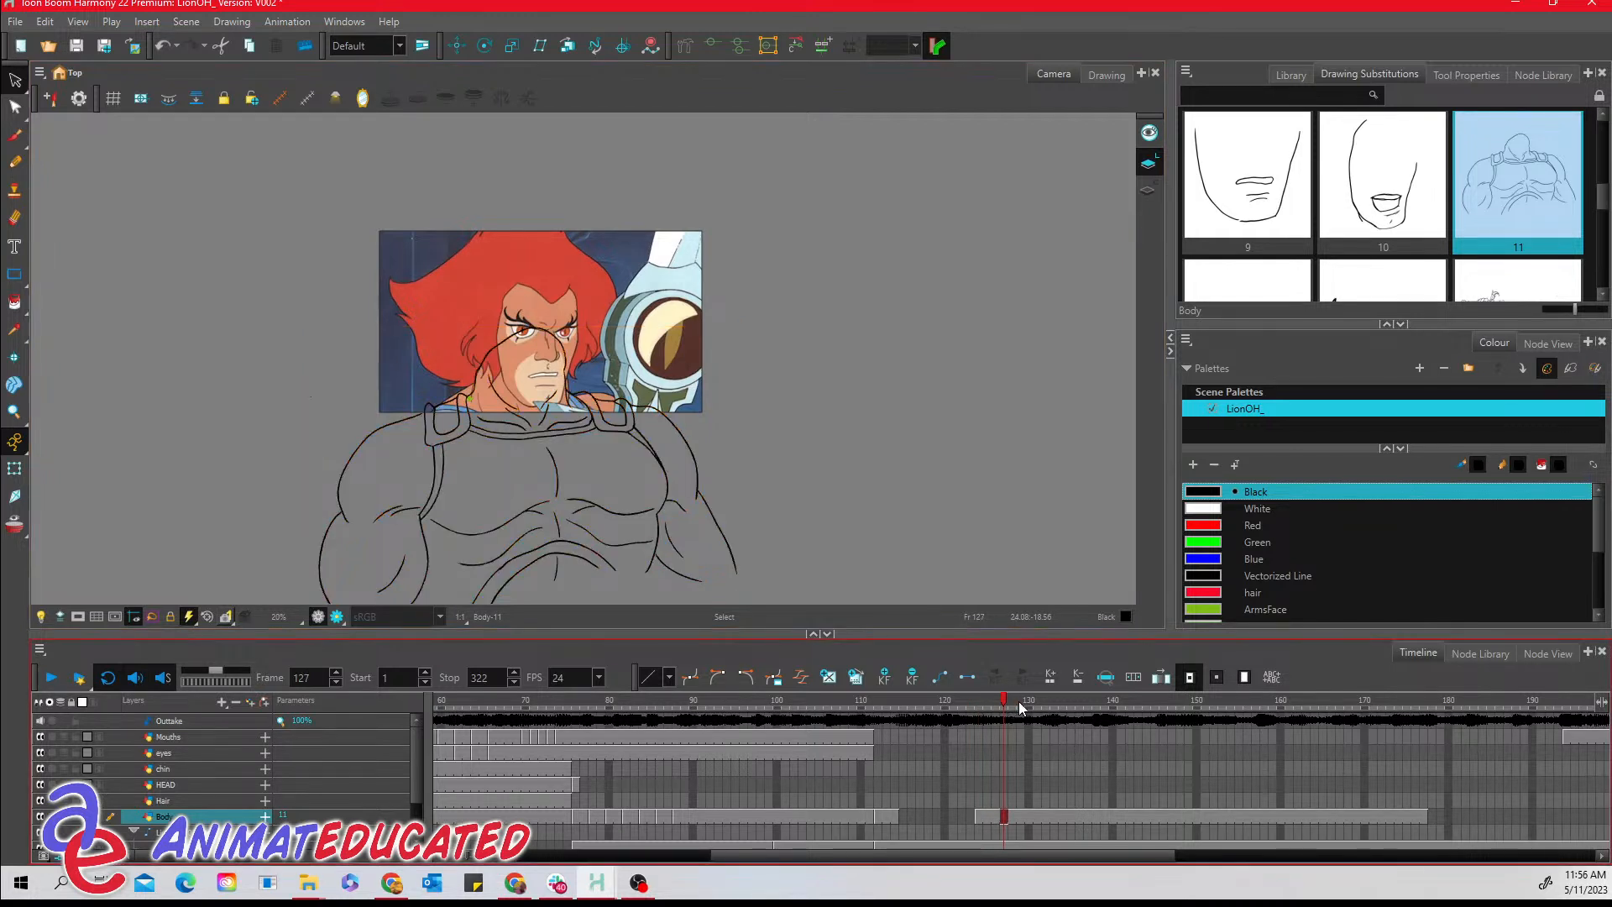
pyautogui.moveTo(1033, 702)
pyautogui.mouseDown()
pyautogui.moveTo(1050, 704)
pyautogui.moveTo(894, 708)
pyautogui.moveTo(991, 708)
pyautogui.mouseUp()
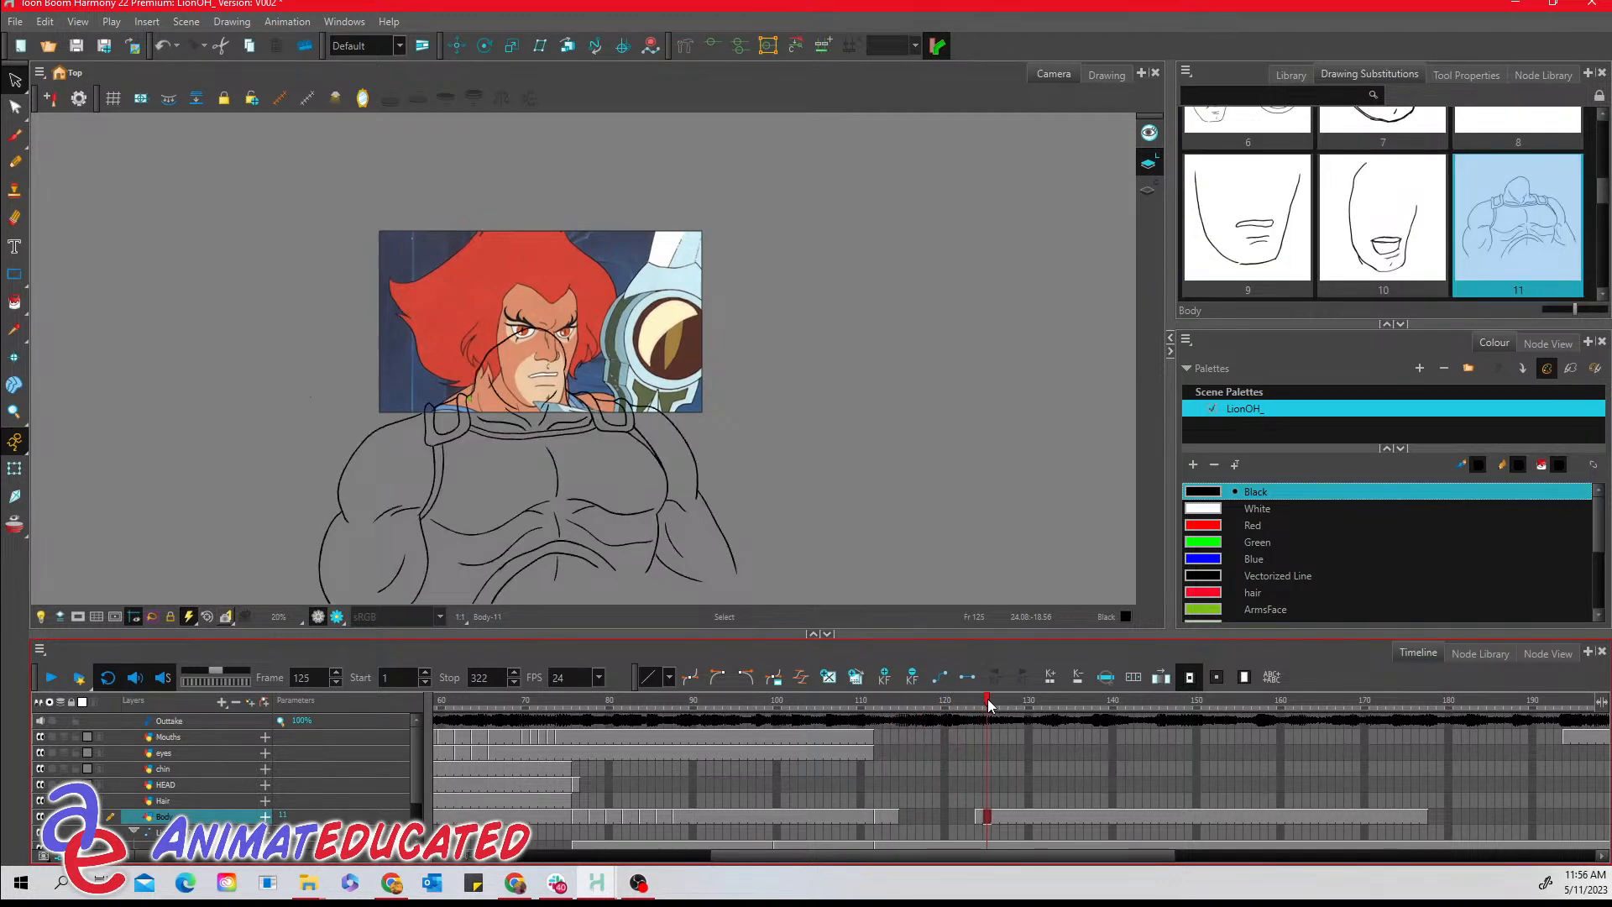
pyautogui.moveTo(988, 705)
pyautogui.mouseDown()
pyautogui.moveTo(1460, 707)
pyautogui.moveTo(1600, 688)
pyautogui.moveTo(1211, 713)
pyautogui.mouseUp()
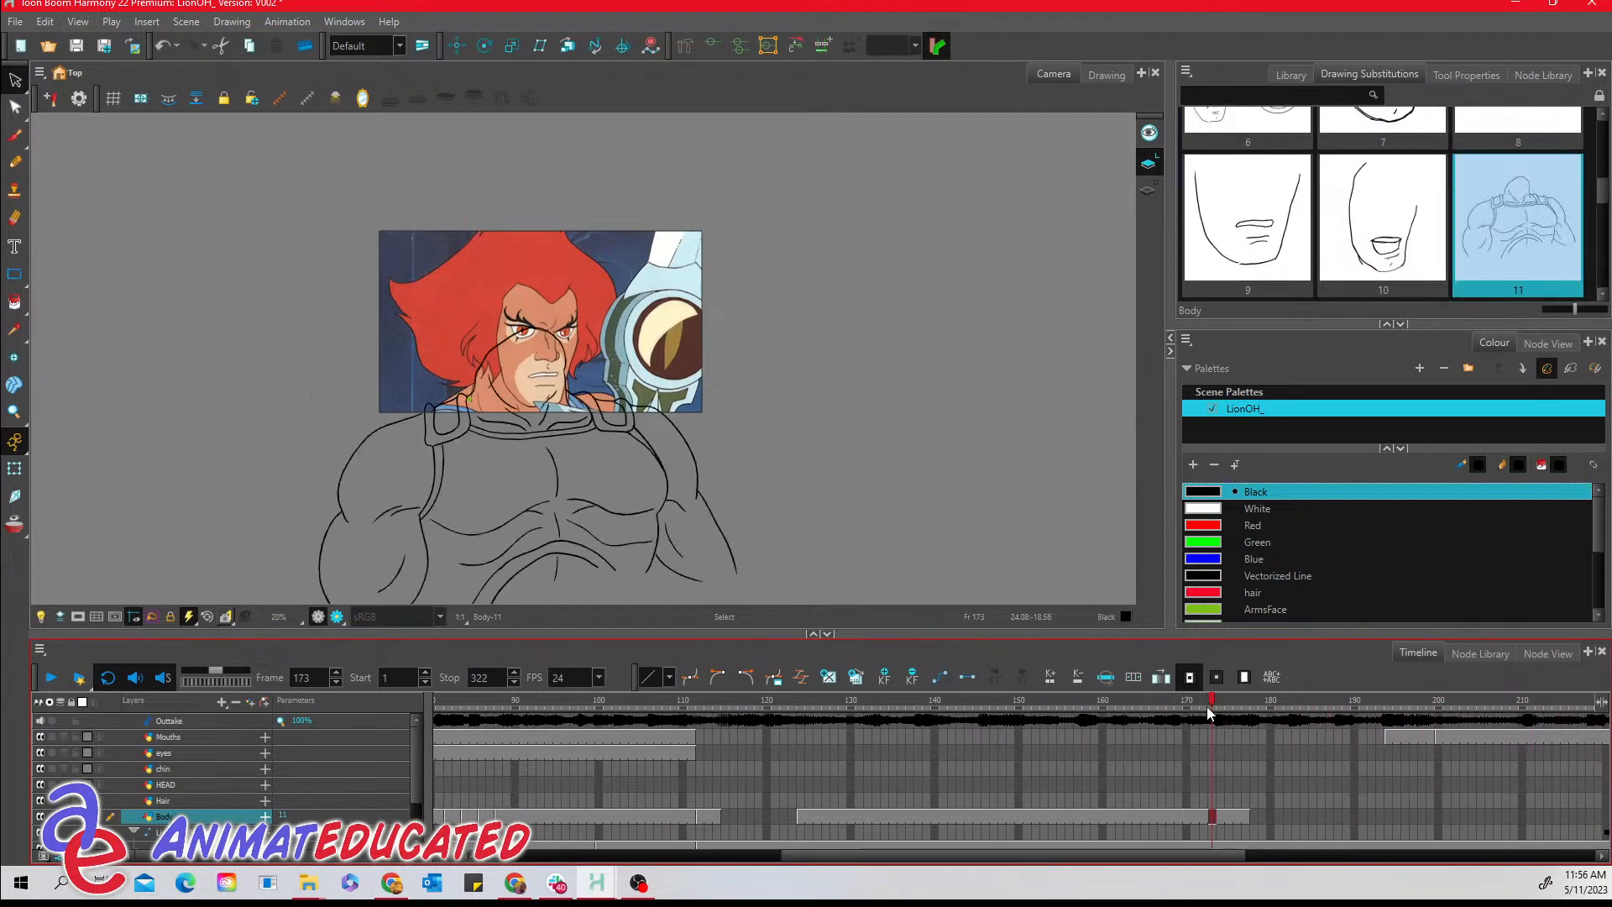
# - Extend the exposure of the torso drawing on the Body layer from frame 173 past frame 260
pyautogui.press('+')
pyautogui.press('+')
pyautogui.press('+')
pyautogui.press('+')
pyautogui.press('+')
pyautogui.press('+')
pyautogui.press('+')
pyautogui.press('+')
pyautogui.press('+')
pyautogui.press('+')
pyautogui.press('+')
pyautogui.press('+')
pyautogui.press('+')
pyautogui.press('+')
pyautogui.press('+')
pyautogui.press('+')
pyautogui.press('+')
pyautogui.press('+')
pyautogui.press('+')
pyautogui.press('+')
pyautogui.press('+')
pyautogui.press('+')
pyautogui.press('+')
pyautogui.press('+')
pyautogui.press('+')
pyautogui.press('+')
pyautogui.press('+')
pyautogui.press('+')
pyautogui.press('+')
pyautogui.press('+')
pyautogui.press('+')
pyautogui.press('+')
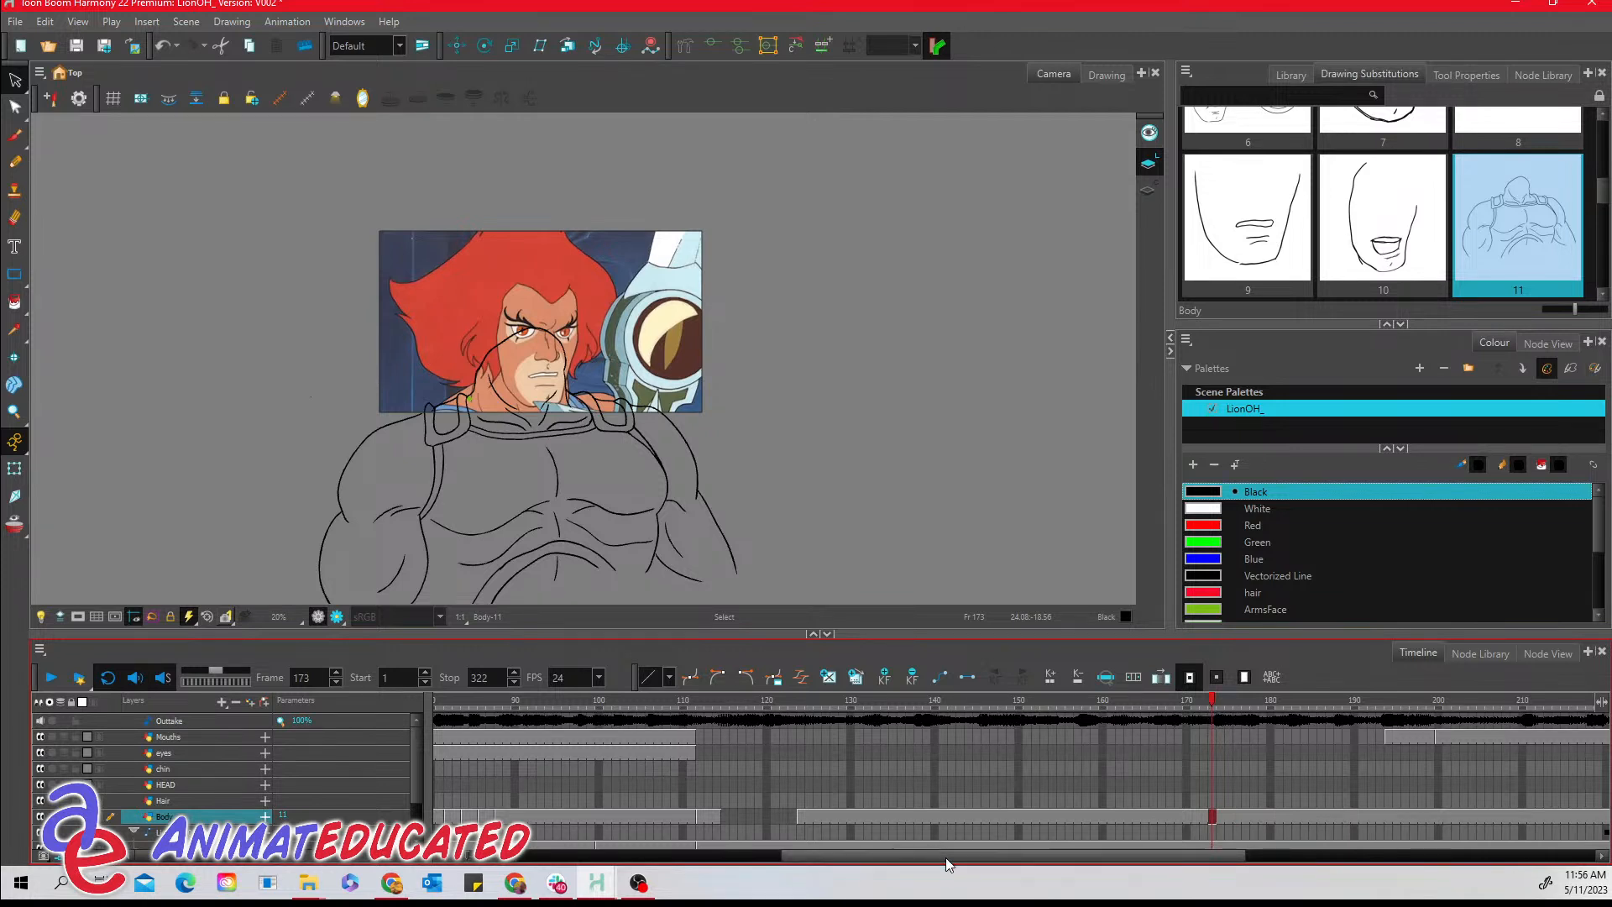
# - Add a parent peg to the camera layer and set a keyframe on it at frame 220
pyautogui.moveTo(952, 865); pyautogui.dragTo(1112, 865)
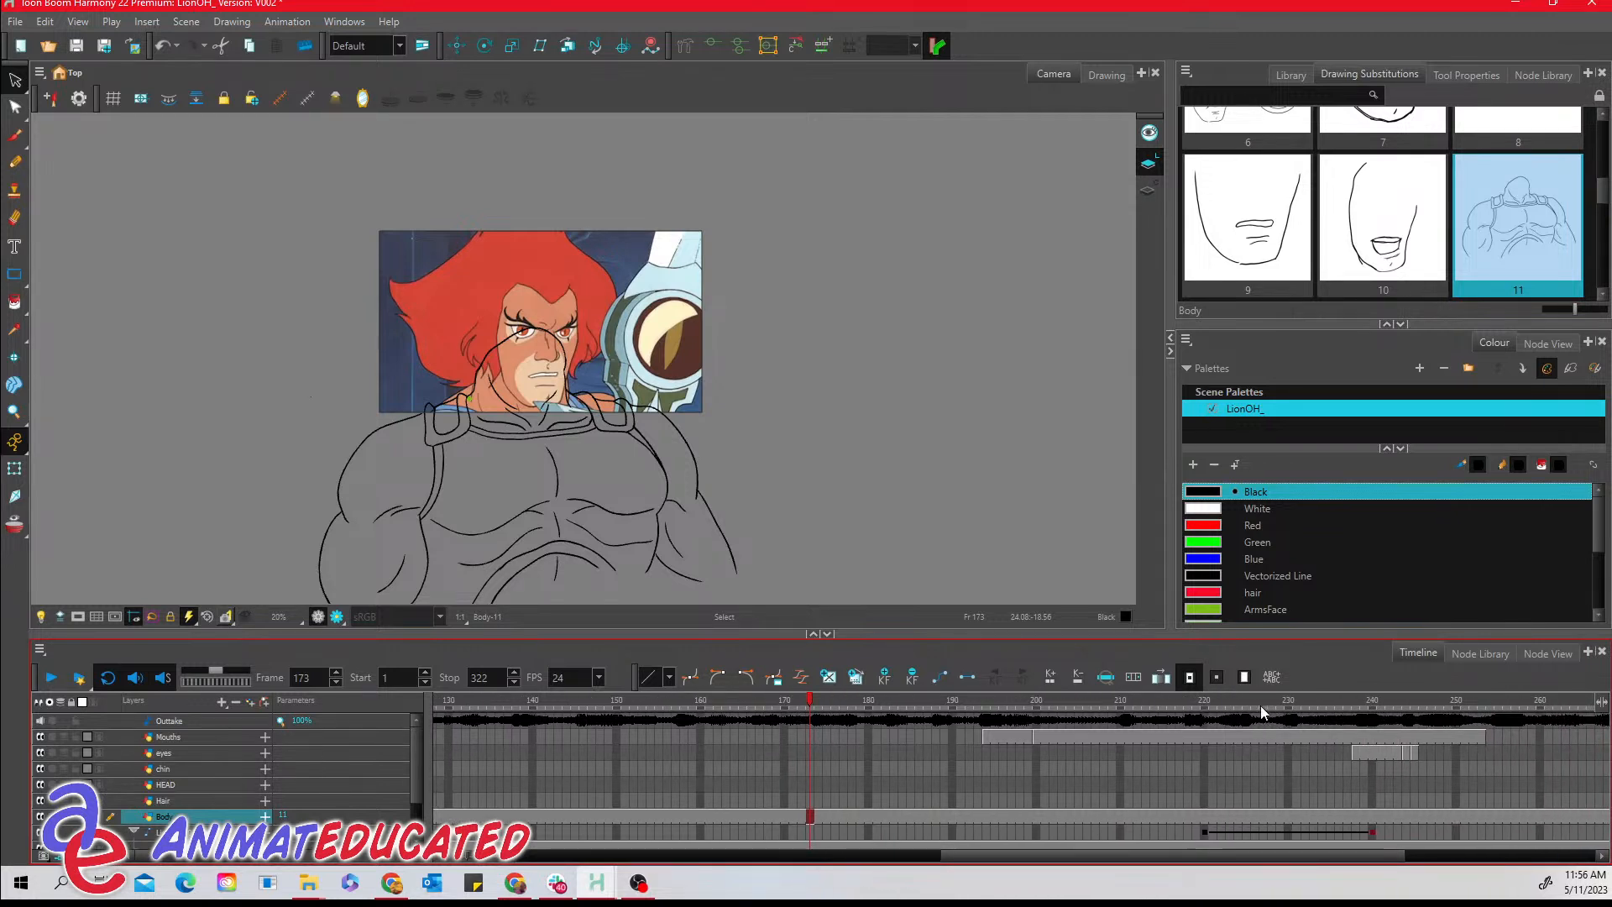
pyautogui.click(1199, 702)
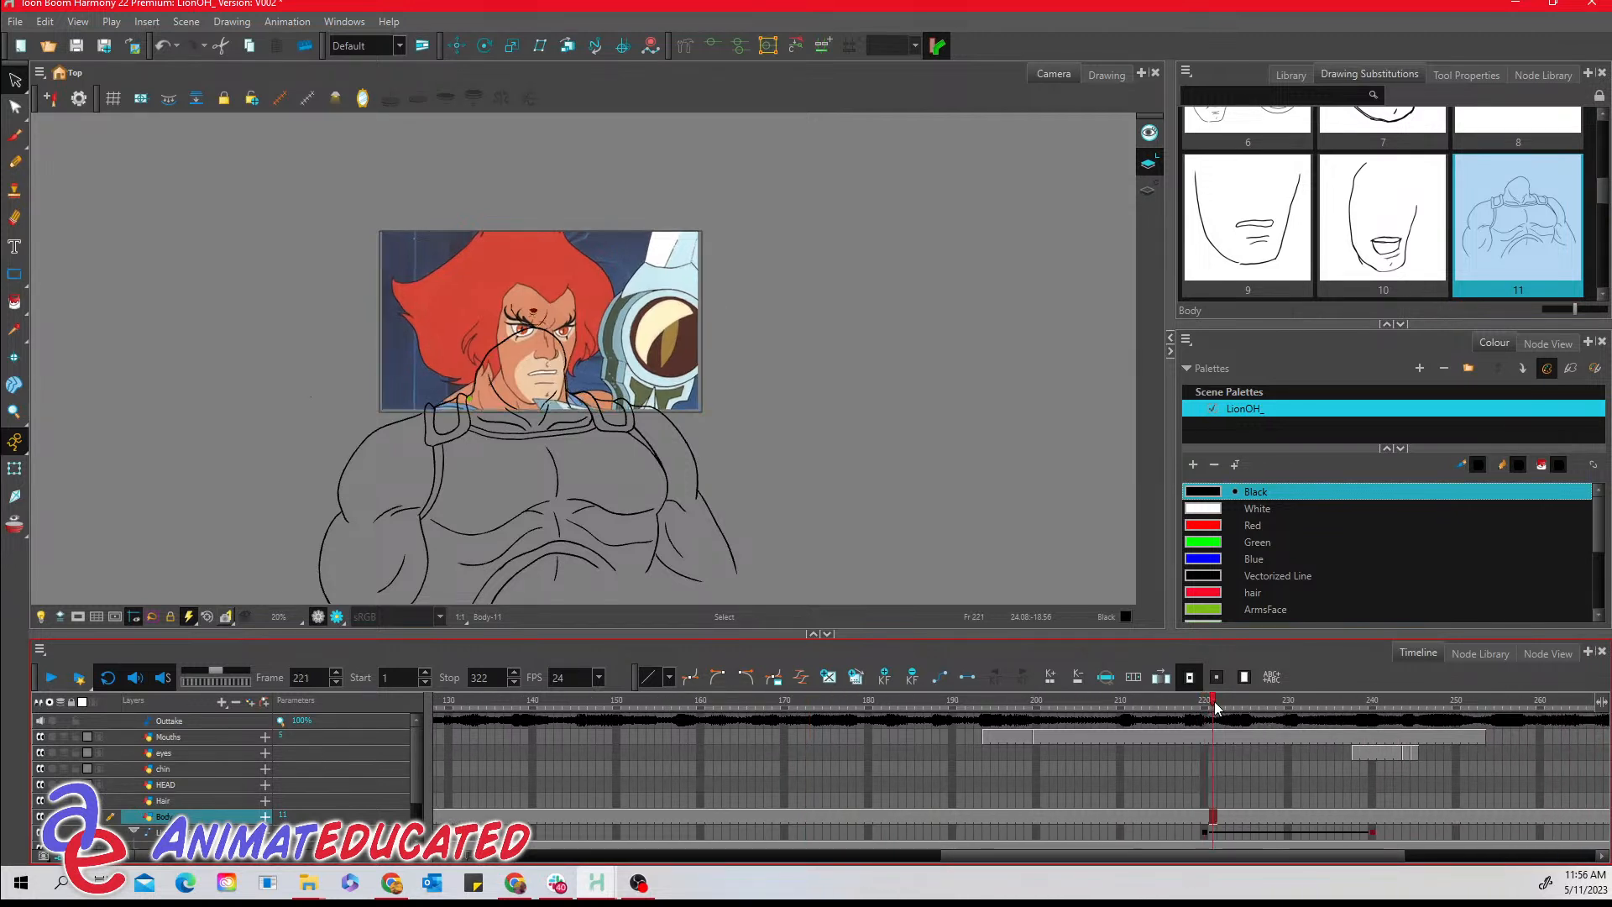
pyautogui.click(1237, 709)
pyautogui.moveTo(1237, 709); pyautogui.dragTo(1204, 728)
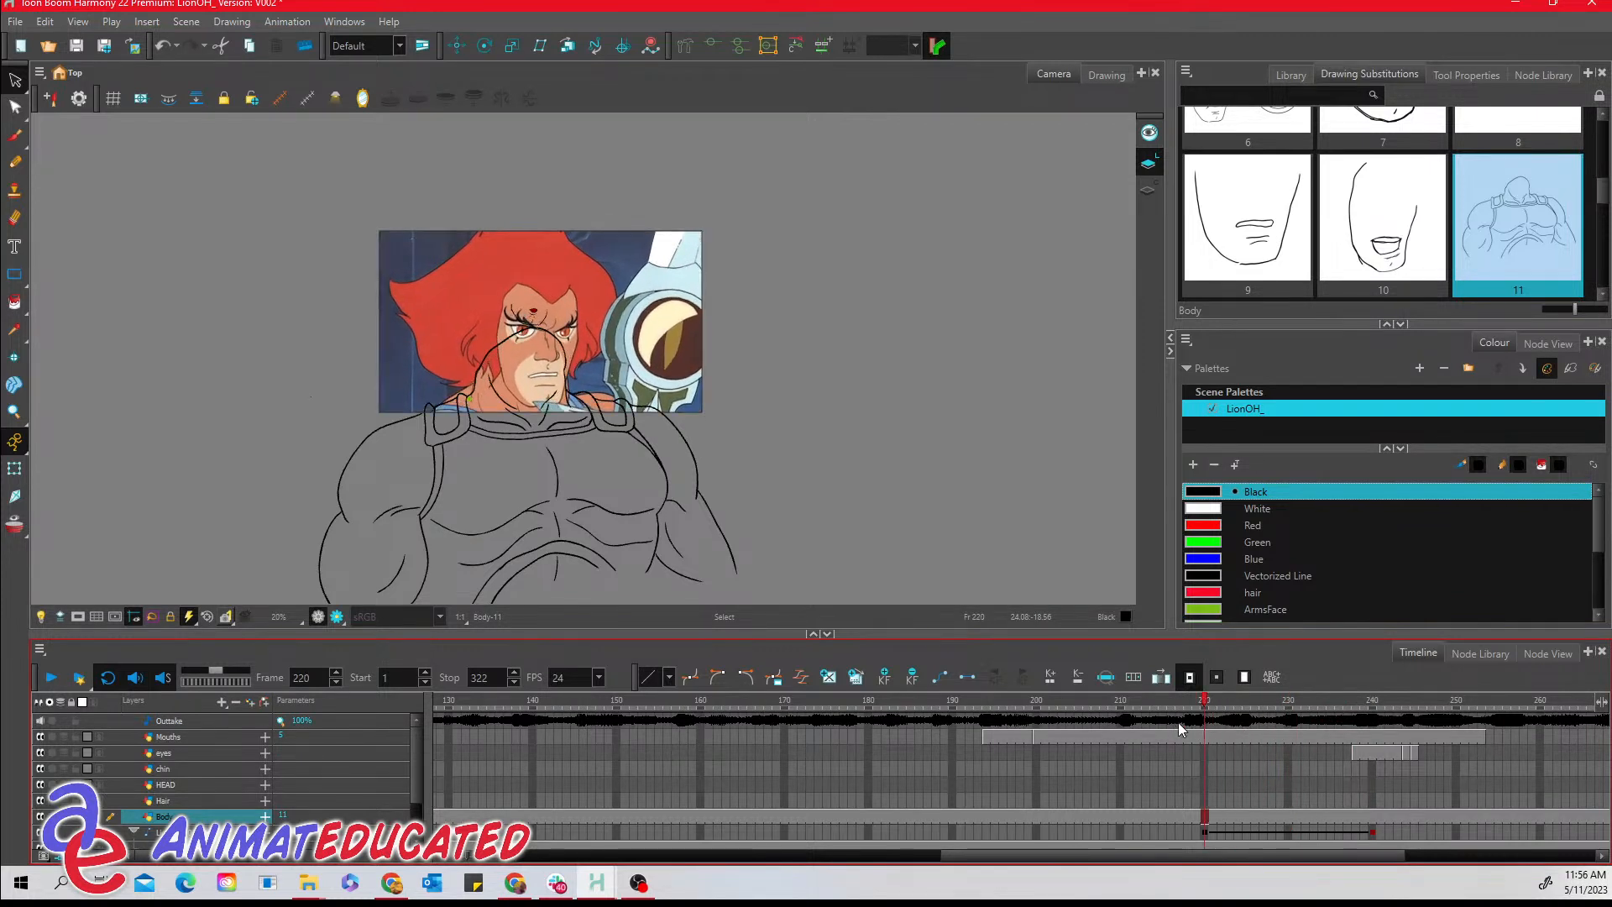
pyautogui.moveTo(414, 752); pyautogui.dragTo(420, 794)
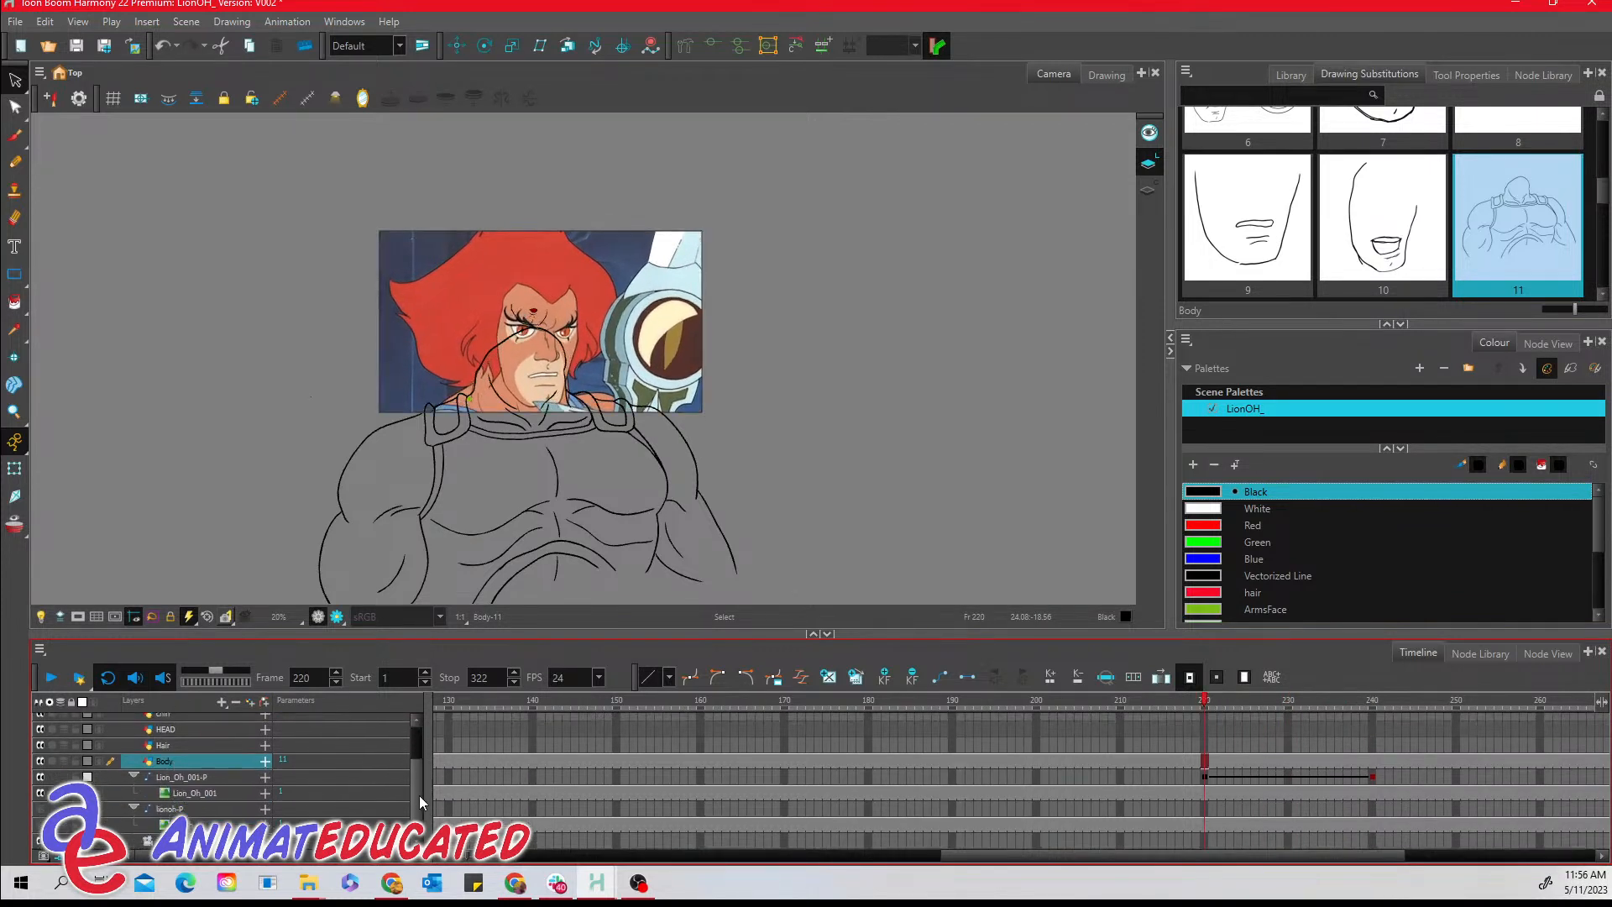
pyautogui.click(178, 841)
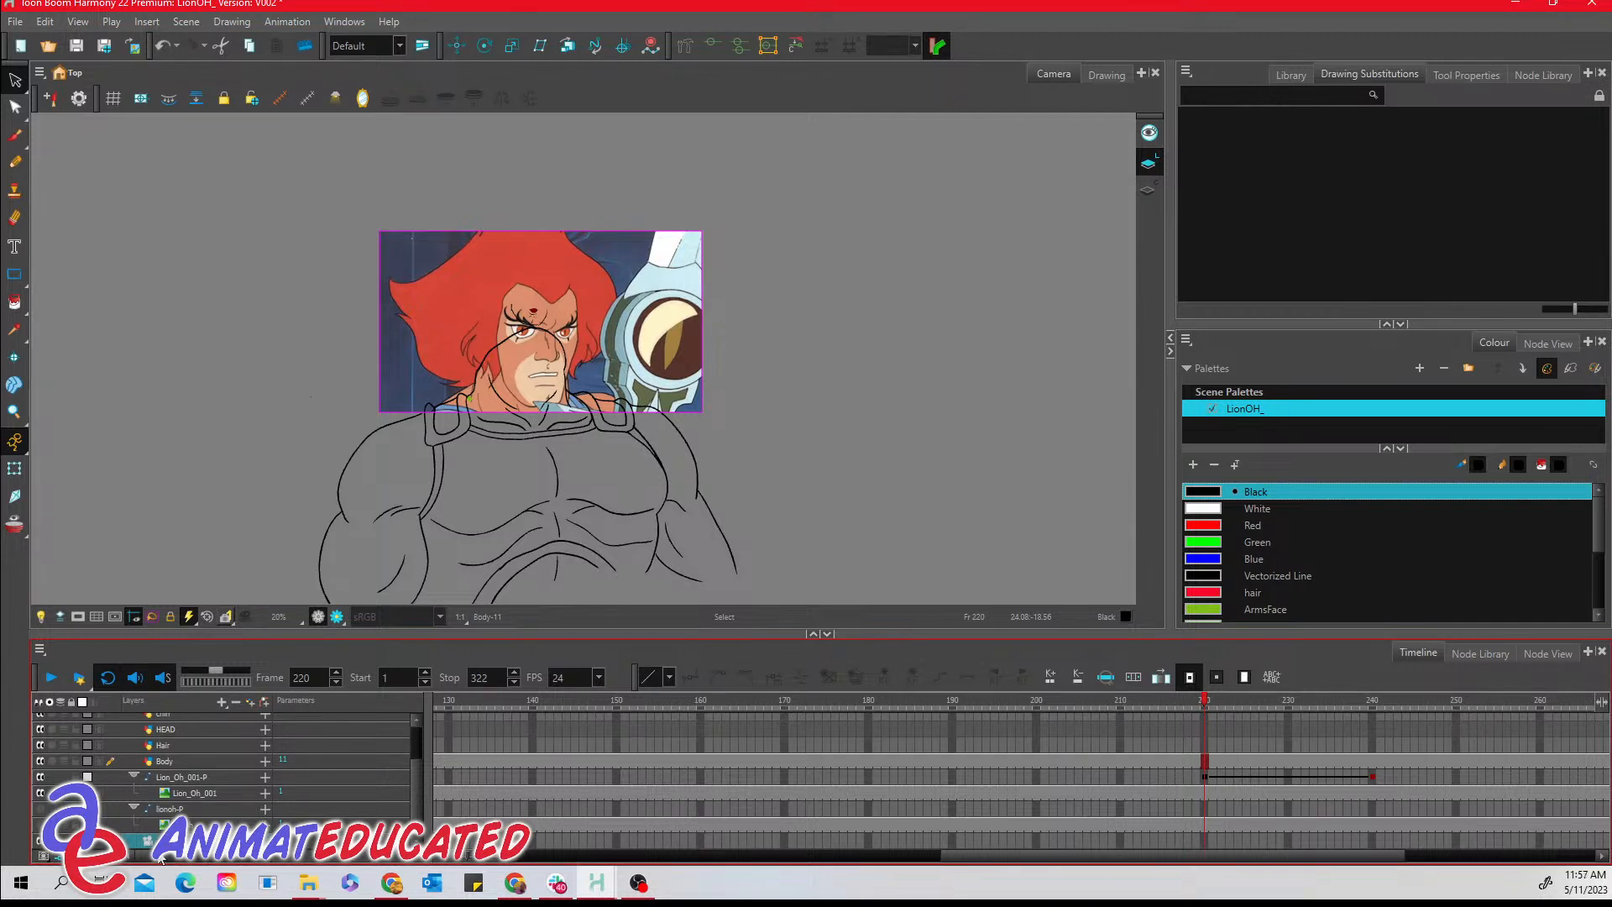
pyautogui.click(221, 705)
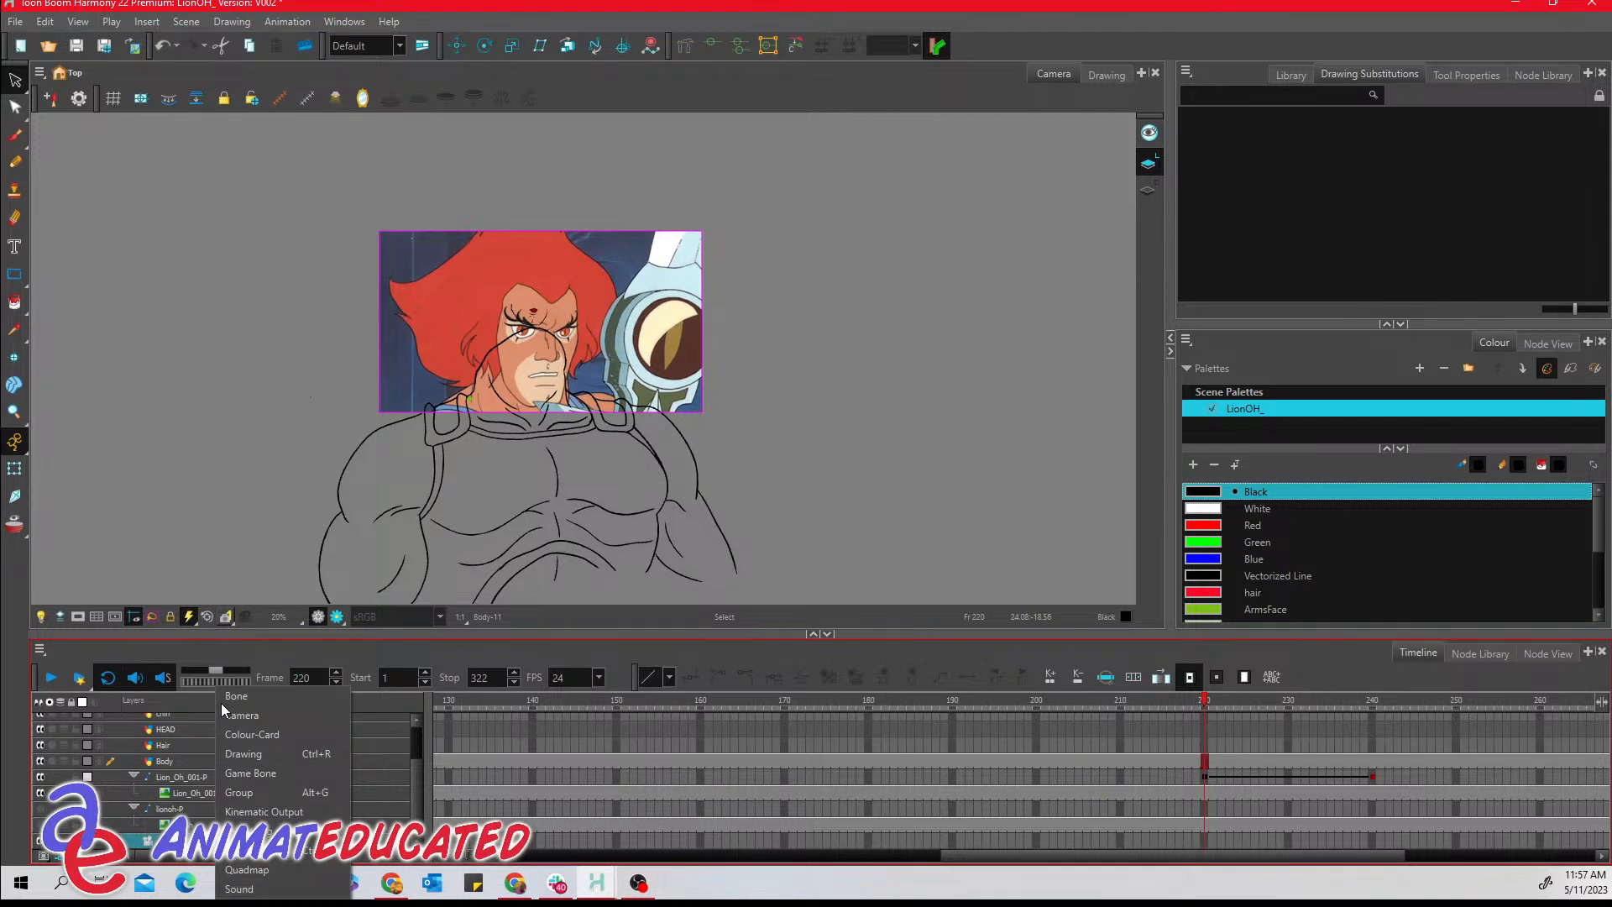
pyautogui.click(234, 647)
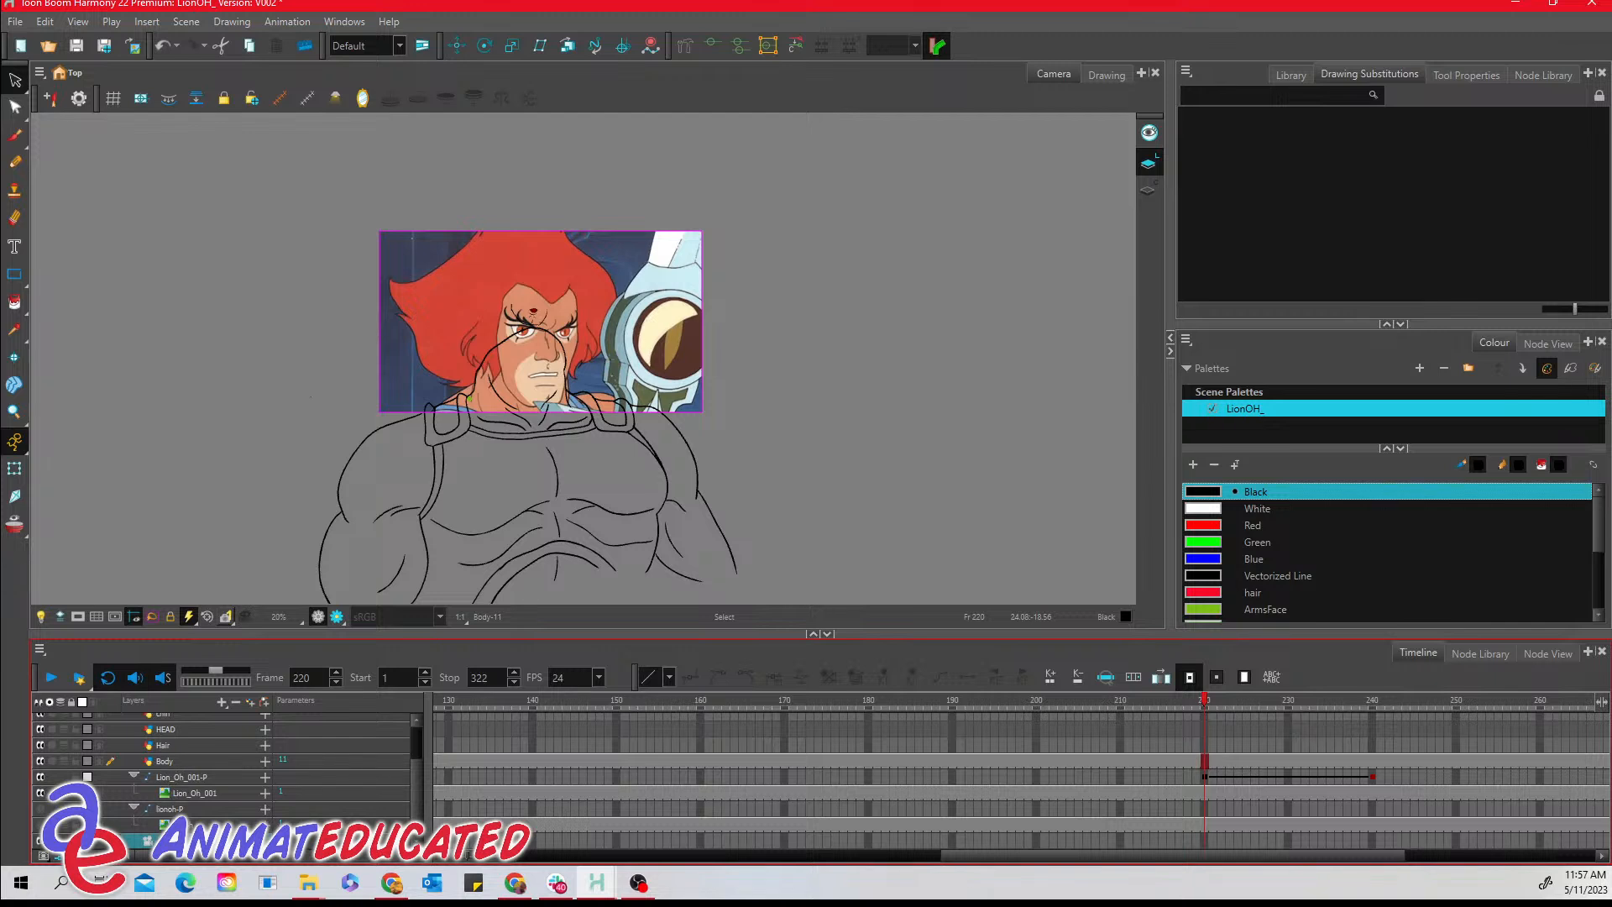
pyautogui.click(264, 703)
pyautogui.click(172, 841)
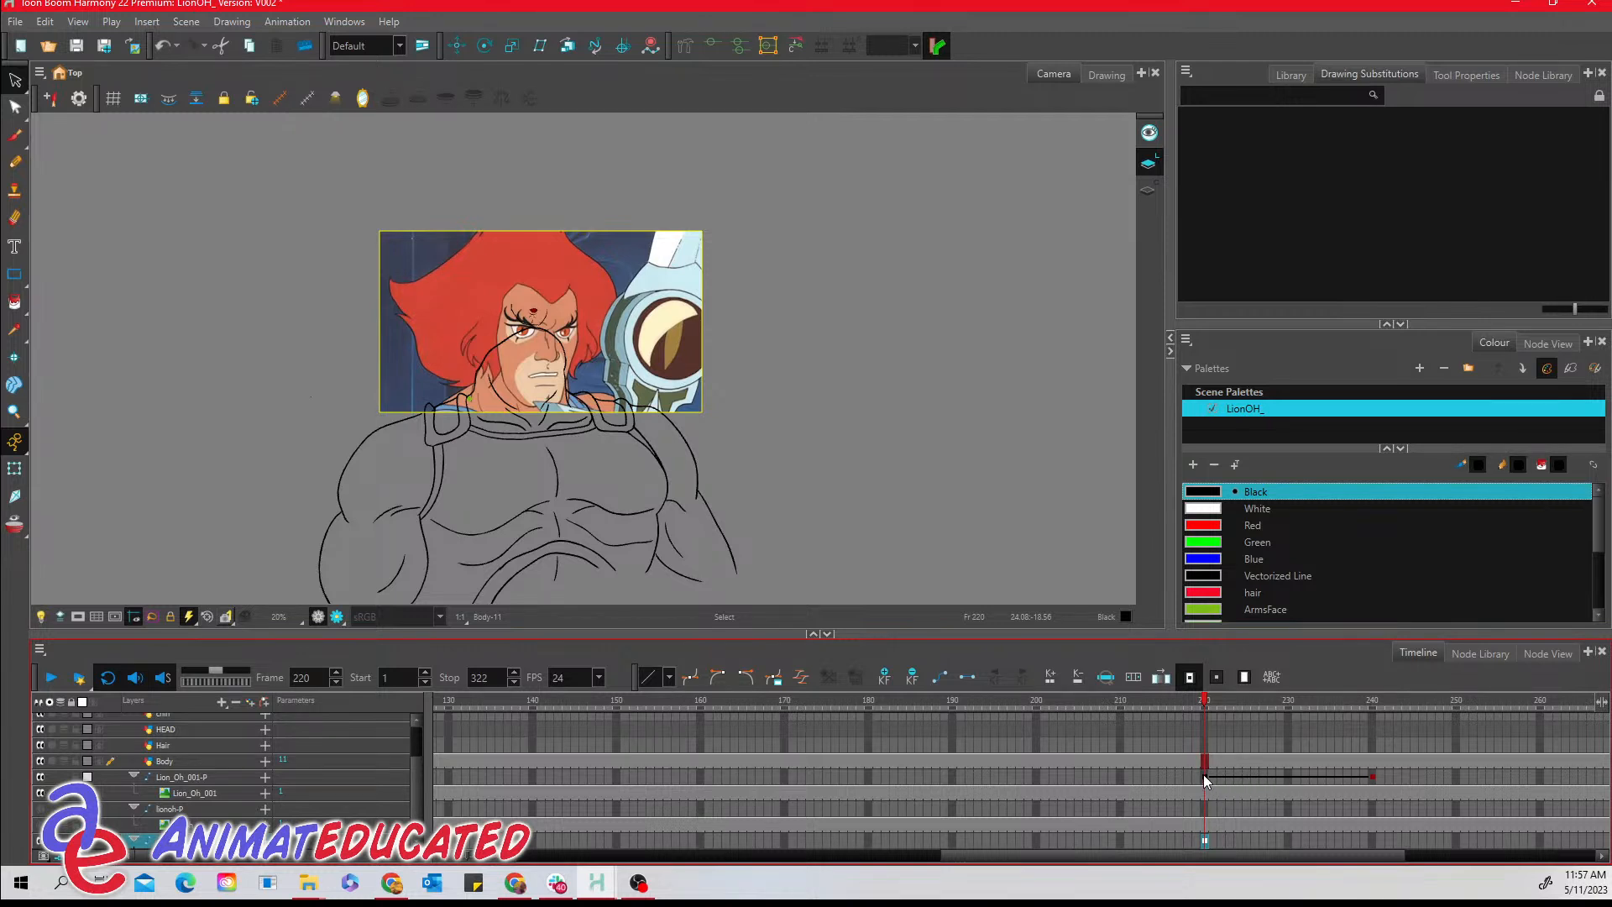
# - Add a keyframe to the camera's peg at frame 240, matching the timing of the Lion_Oh_001-P peg's zoom
pyautogui.click(1369, 776)
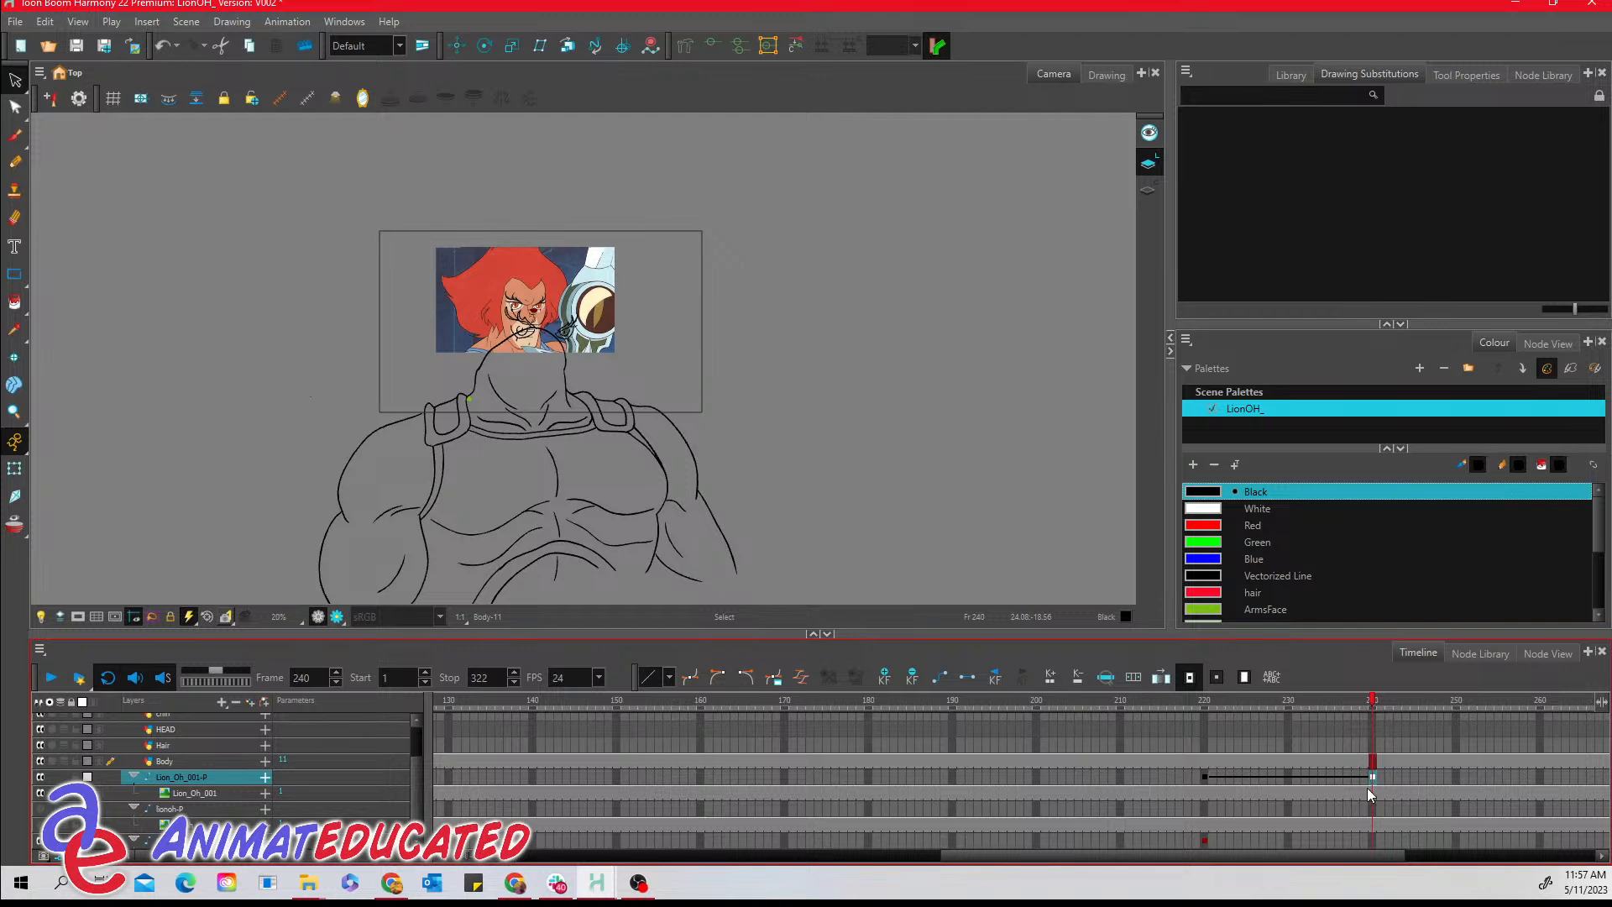
pyautogui.click(1373, 840)
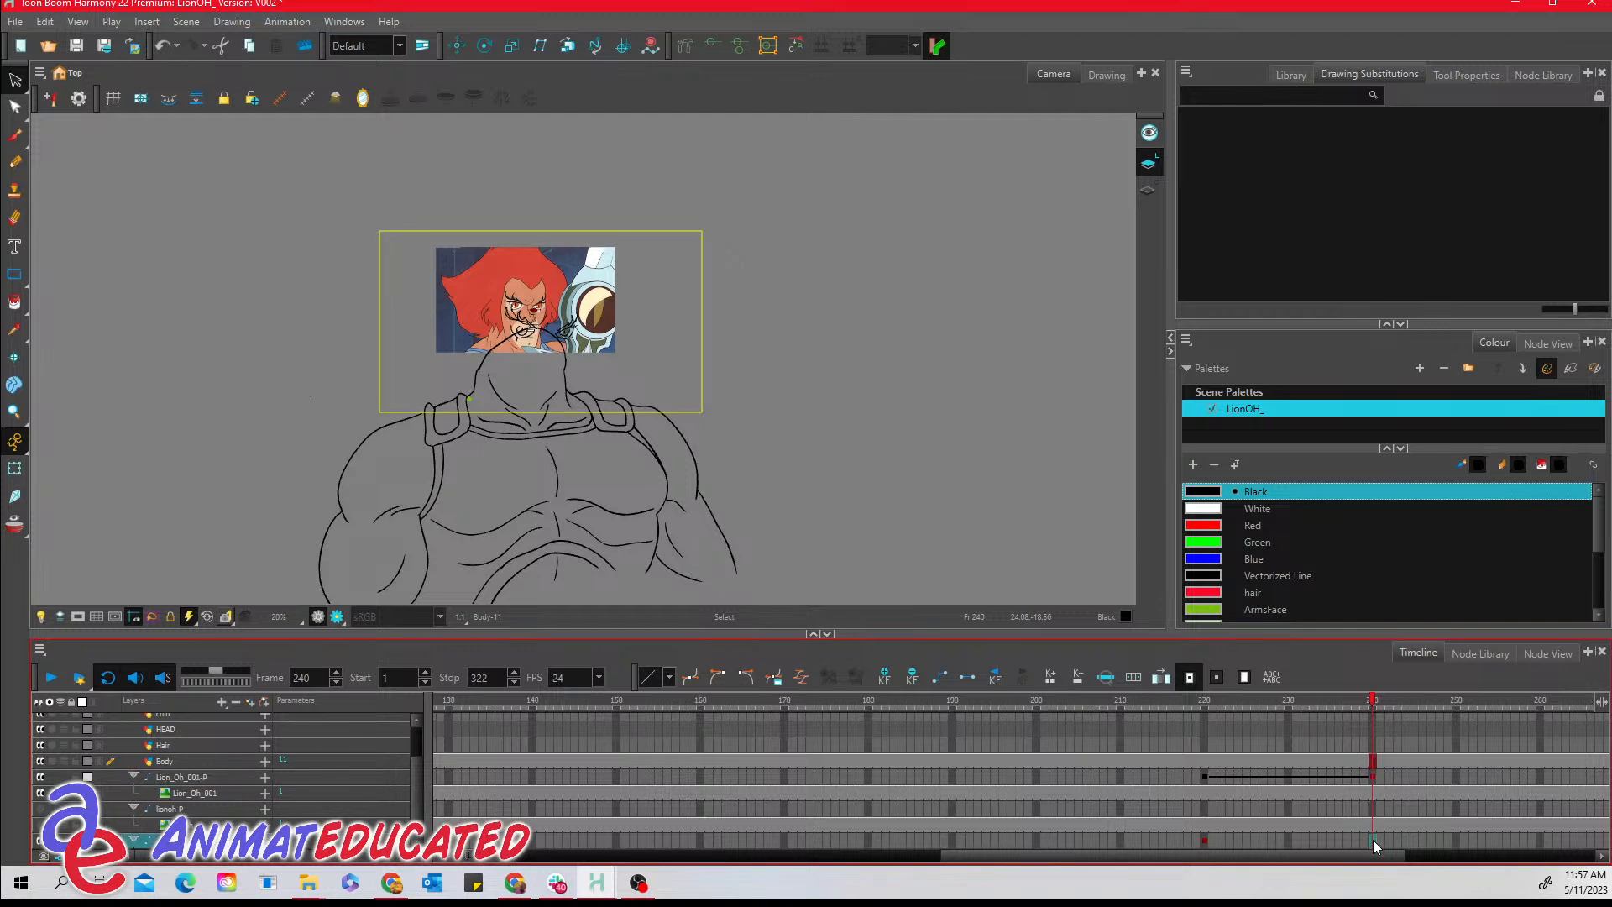
pyautogui.click(885, 677)
pyautogui.click(1206, 778)
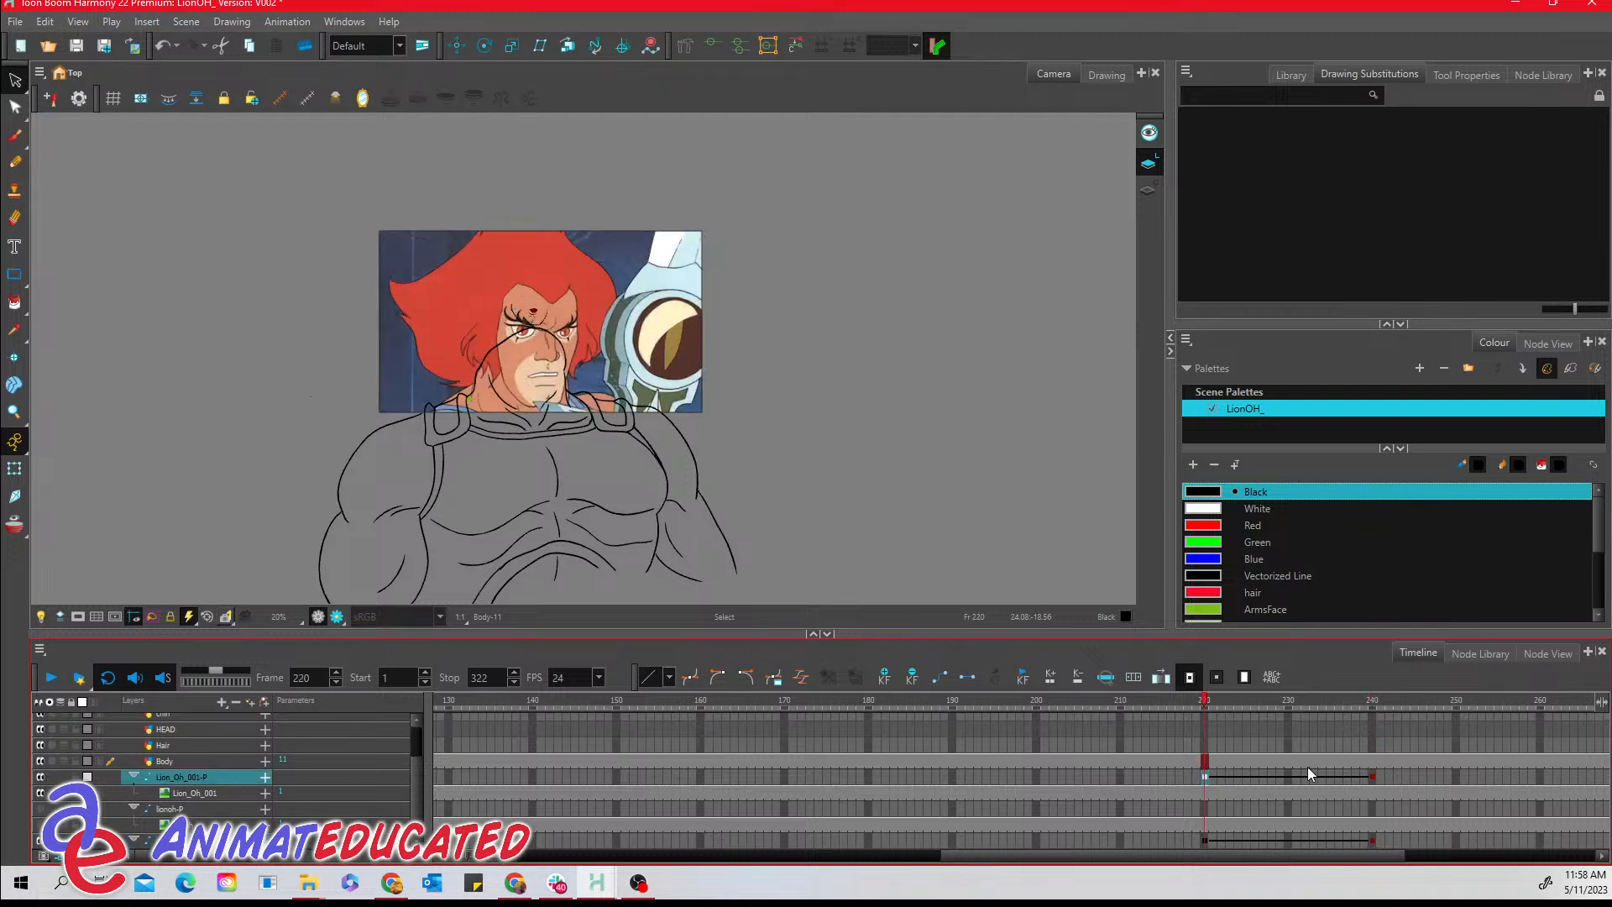
pyautogui.moveTo(1205, 702); pyautogui.dragTo(1376, 714)
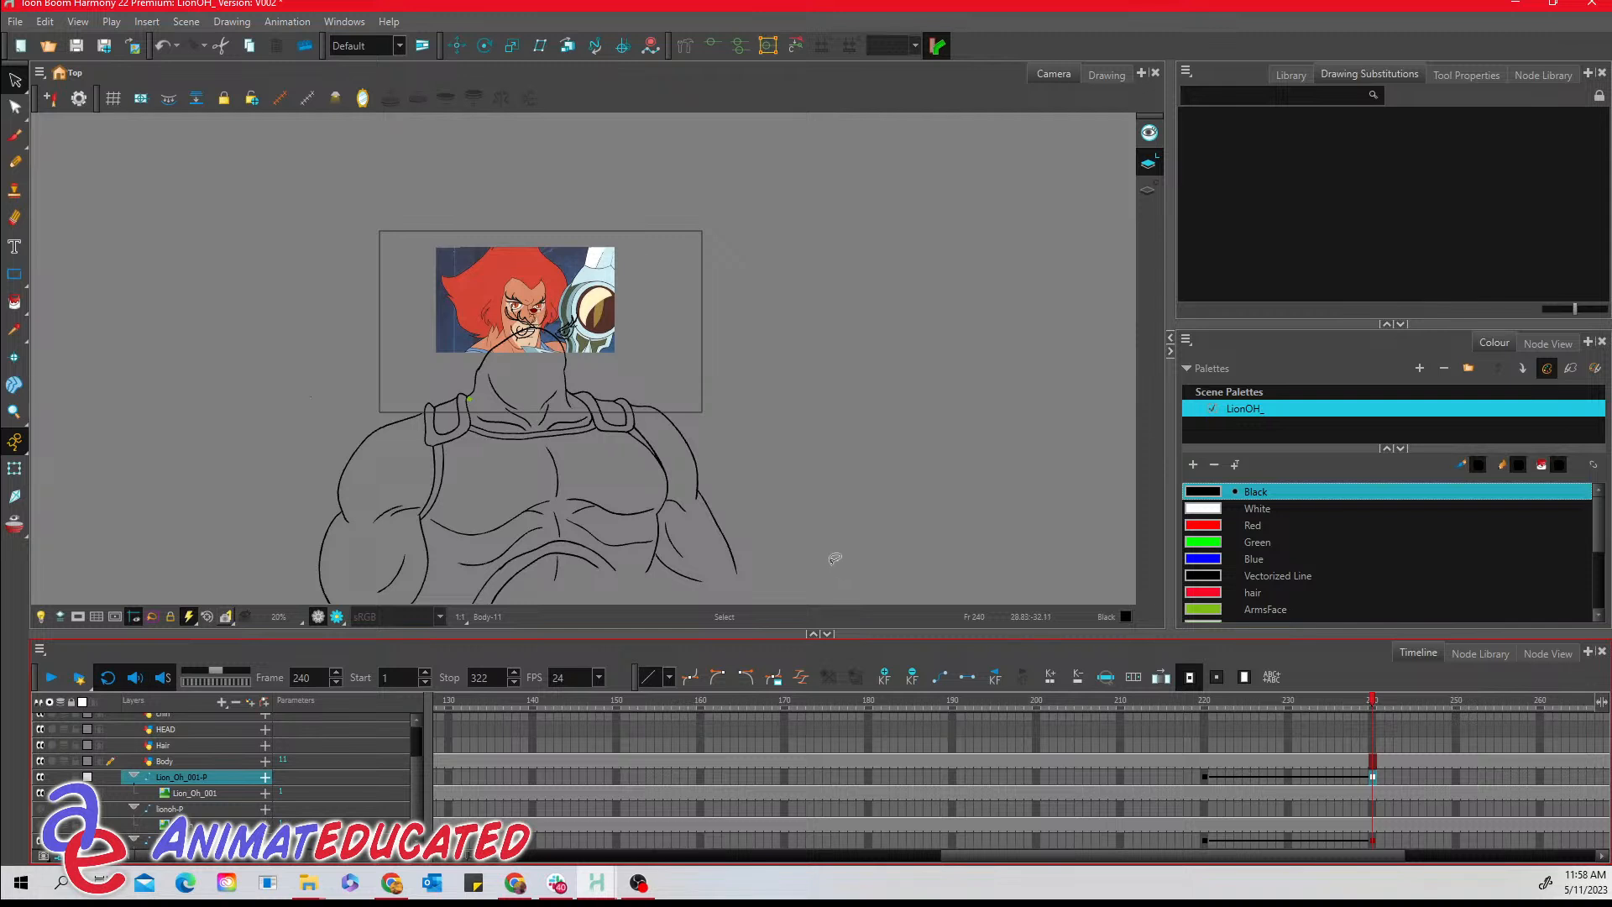
# - Enlarge the camera frame on its peg at frame 240 with Transform so the shot zooms out to include the torso
pyautogui.click(1372, 838)
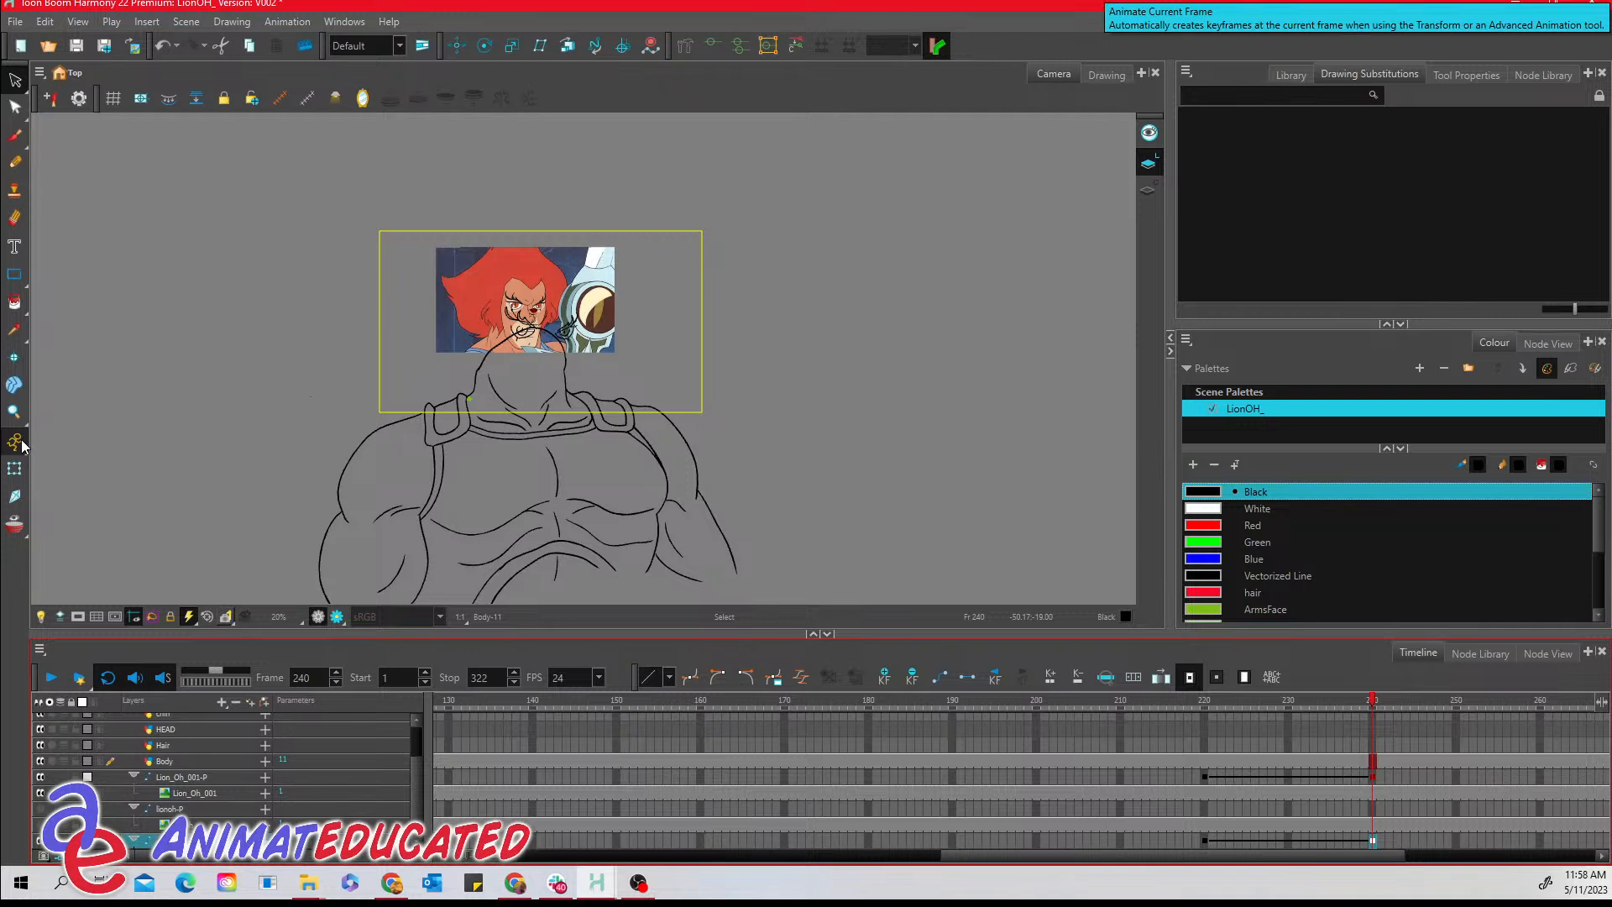
pyautogui.click(15, 469)
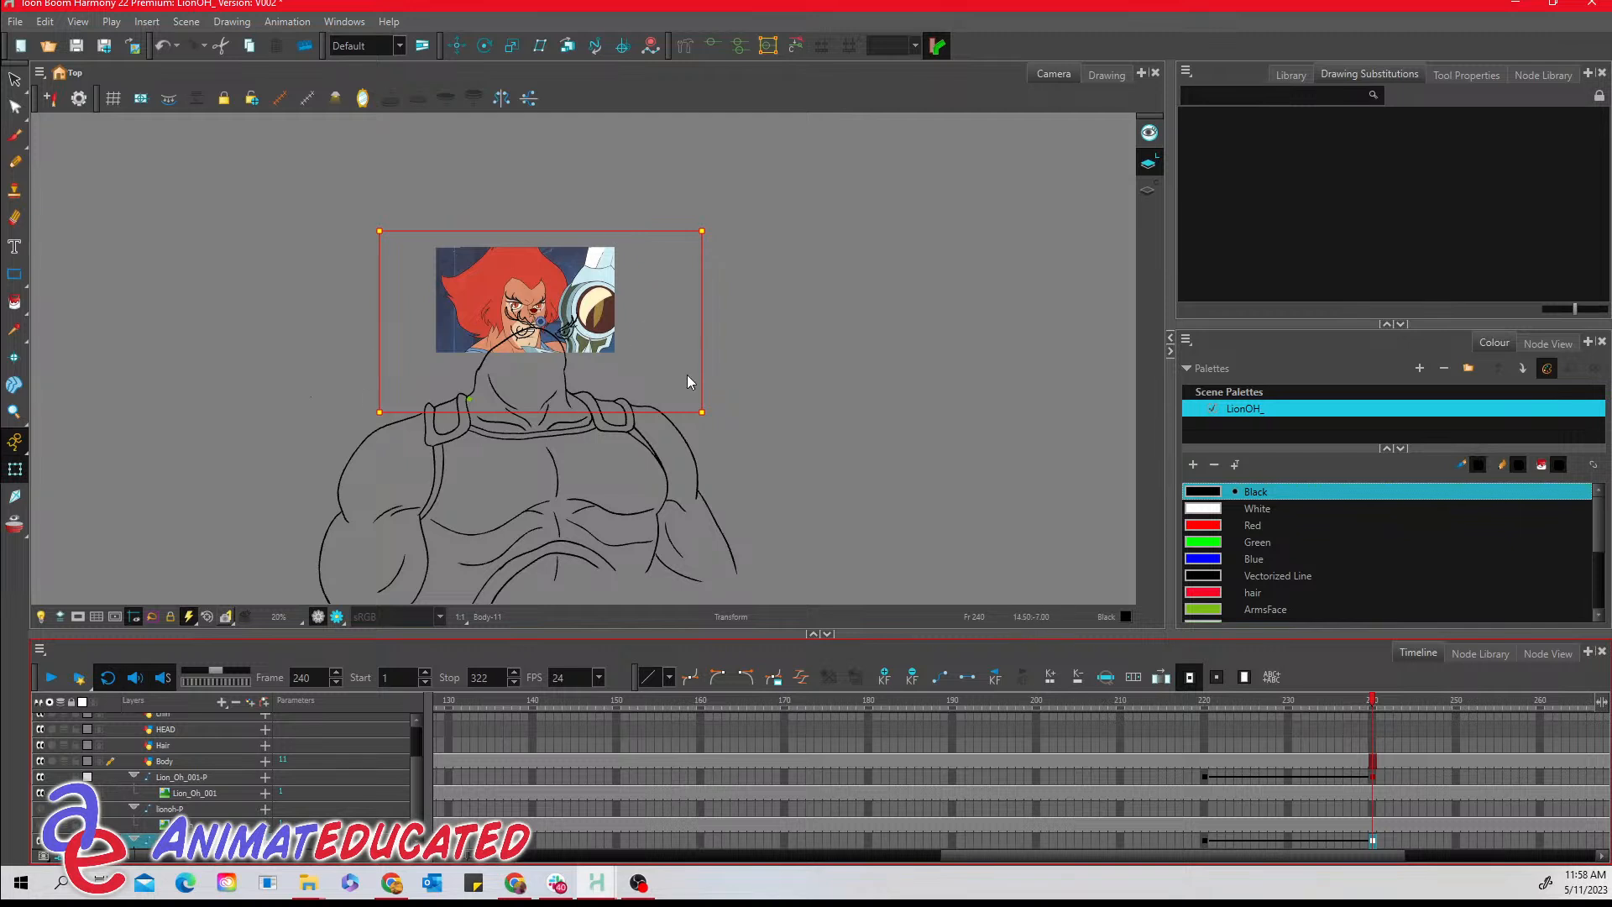
pyautogui.click(703, 412)
pyautogui.moveTo(703, 412)
pyautogui.mouseDown()
pyautogui.moveTo(786, 463)
pyautogui.moveTo(890, 489)
pyautogui.mouseUp()
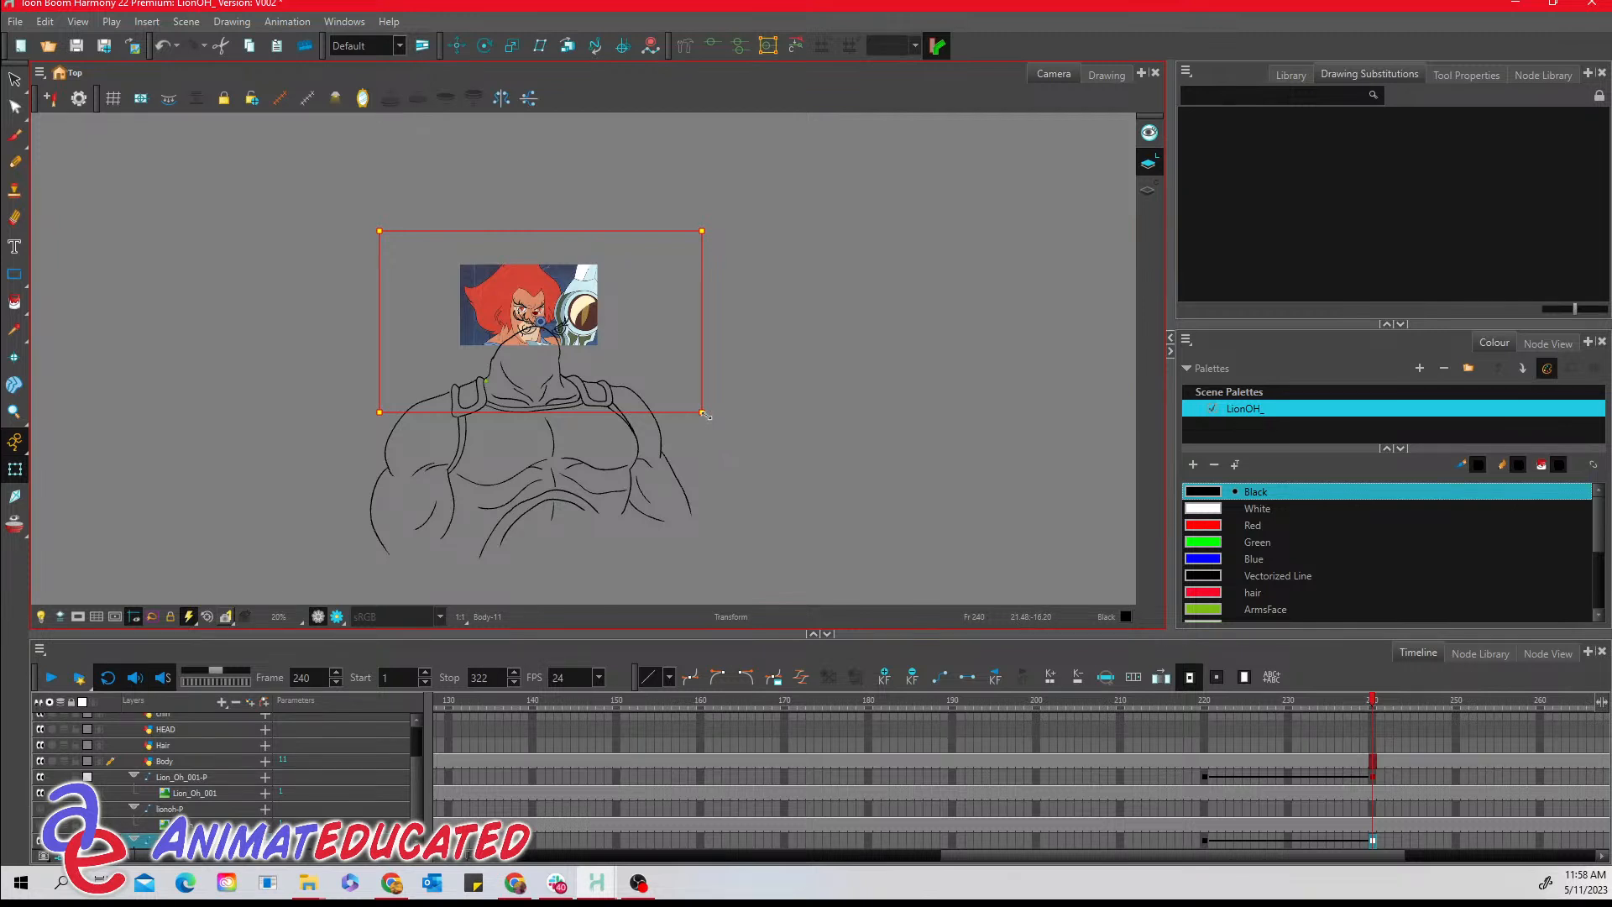
pyautogui.moveTo(704, 414); pyautogui.dragTo(801, 466)
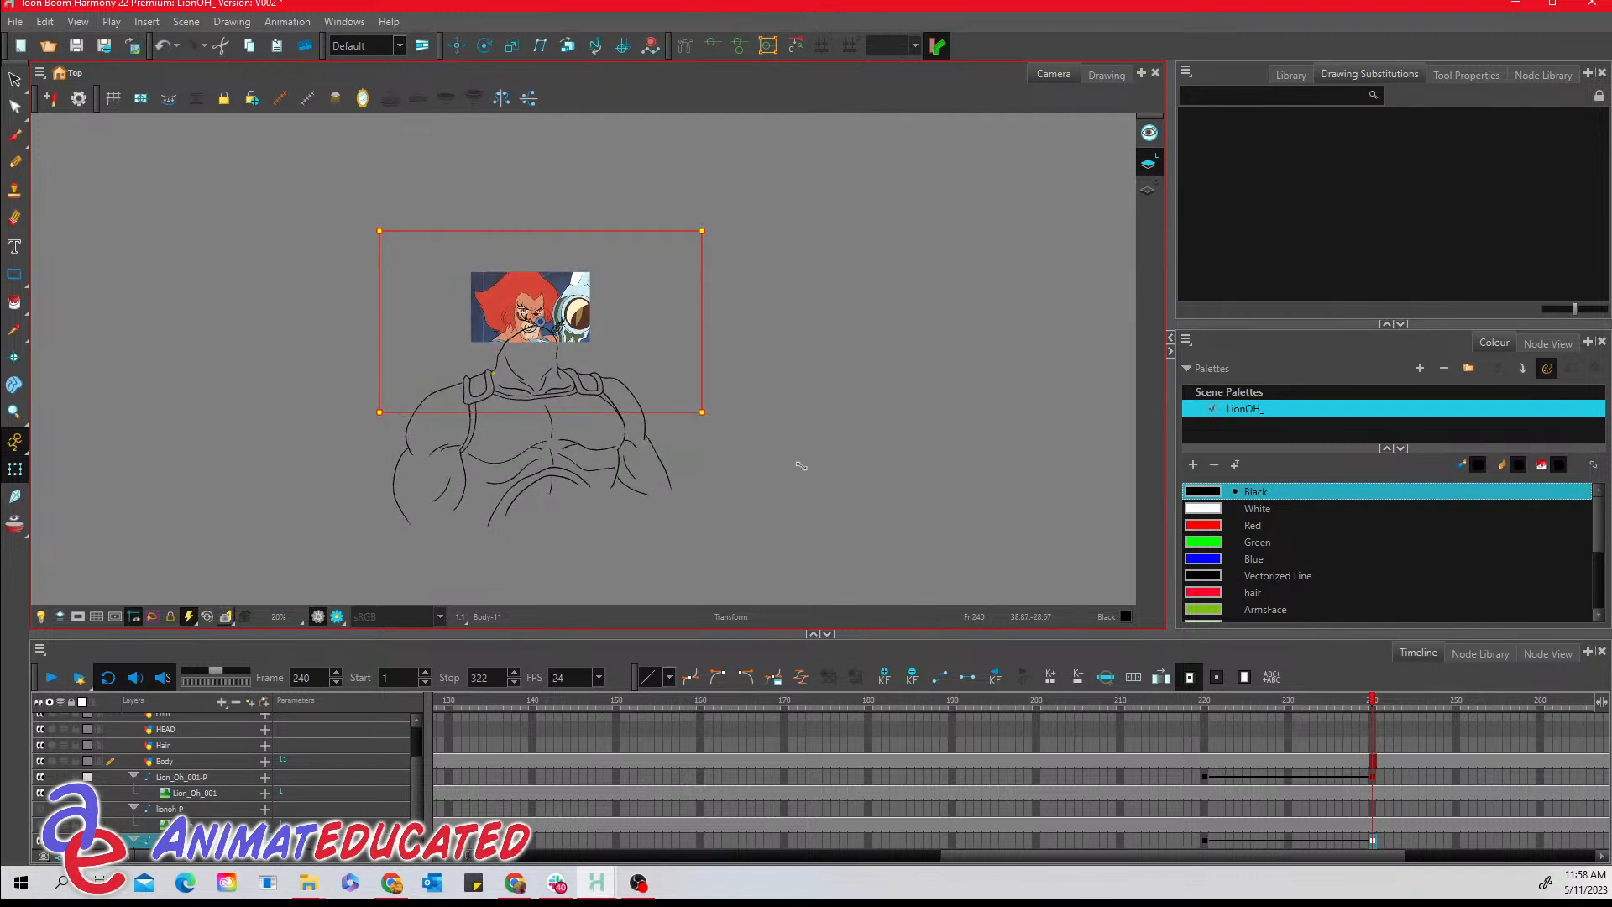
# - Delete the Lion_Oh_001-P peg's keyframe at frame 240 and check the camera zoom-out across frames 220 to 254
pyautogui.click(1373, 774)
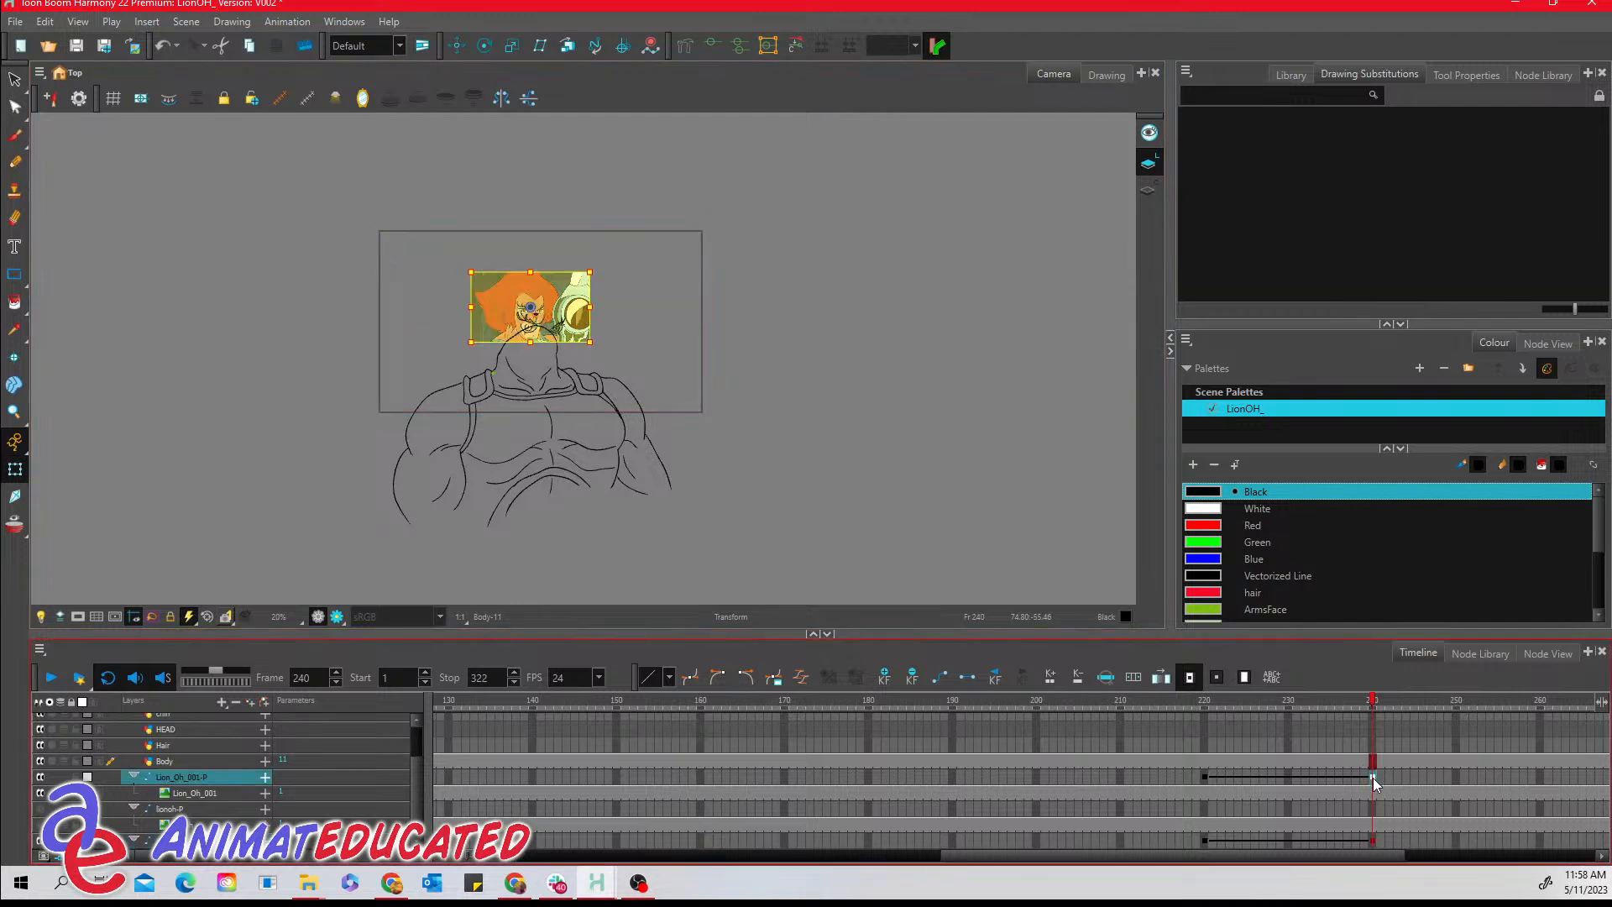
pyautogui.click(1205, 778)
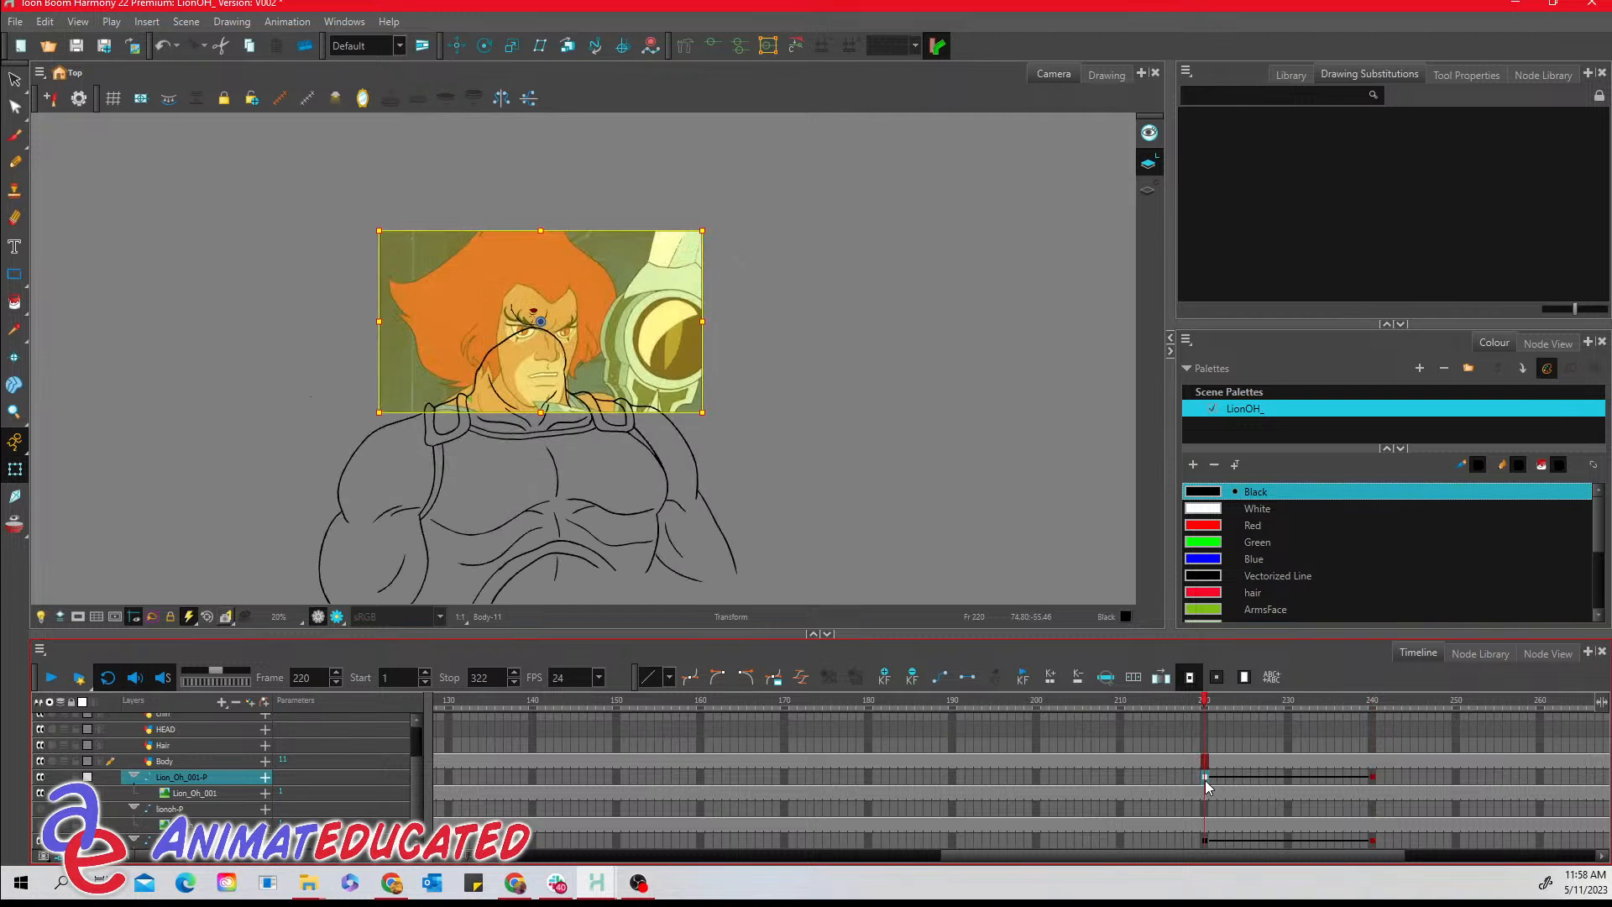
pyautogui.click(1372, 778)
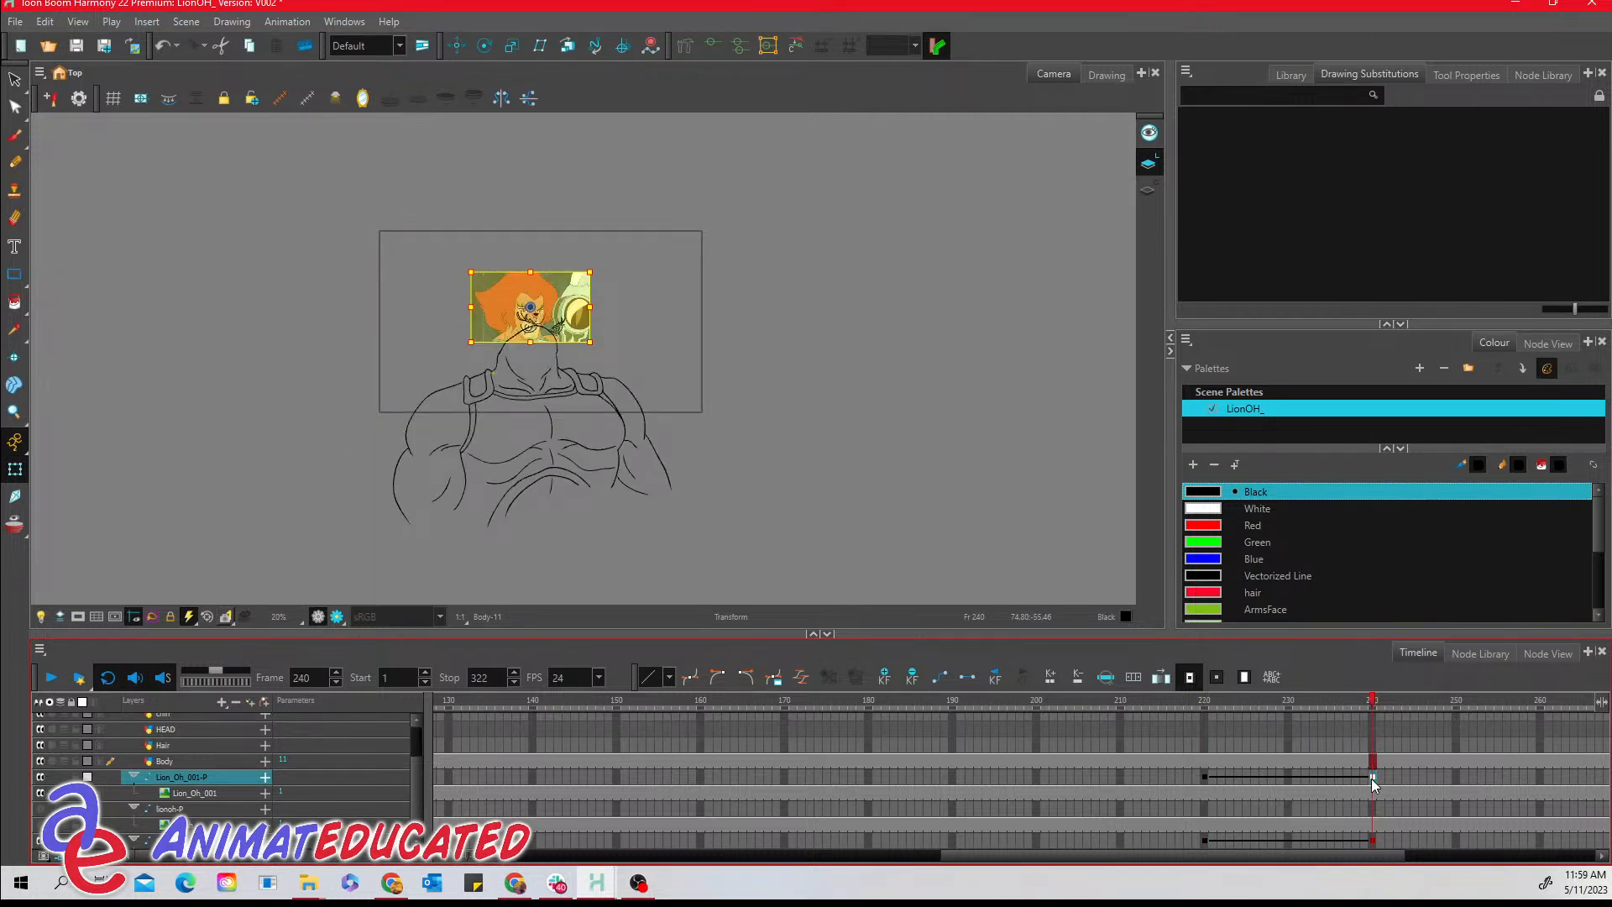
pyautogui.click(913, 677)
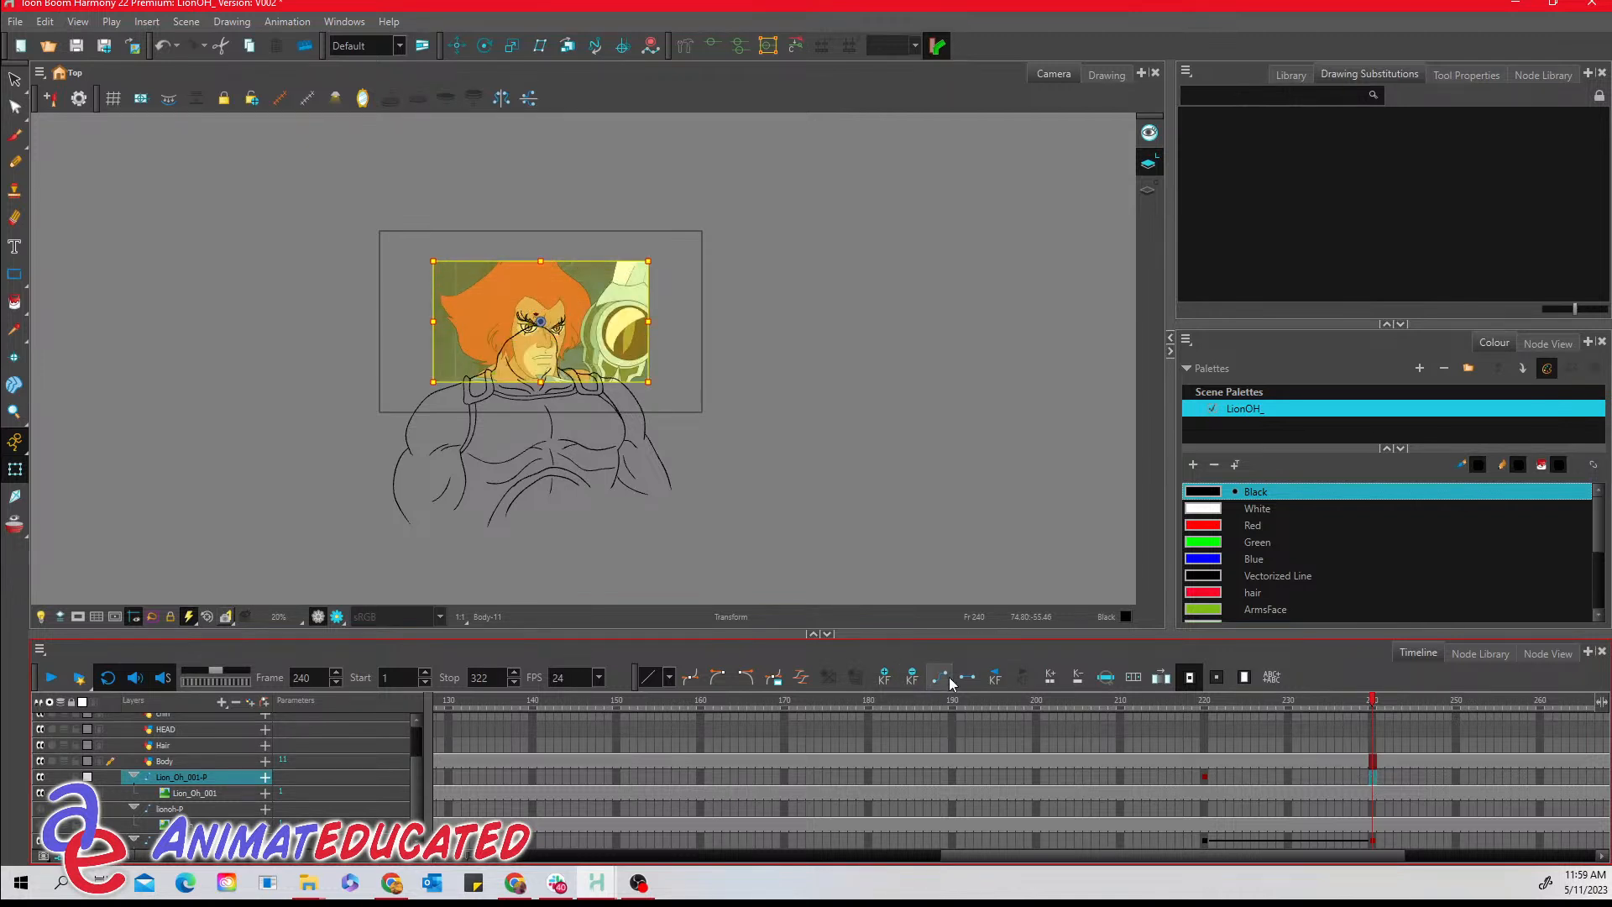
pyautogui.moveTo(1369, 703)
pyautogui.mouseDown()
pyautogui.moveTo(1247, 707)
pyautogui.moveTo(1404, 709)
pyautogui.moveTo(1193, 723)
pyautogui.moveTo(1387, 717)
pyautogui.moveTo(1373, 713)
pyautogui.mouseUp()
pyautogui.moveTo(1191, 704); pyautogui.dragTo(1492, 697)
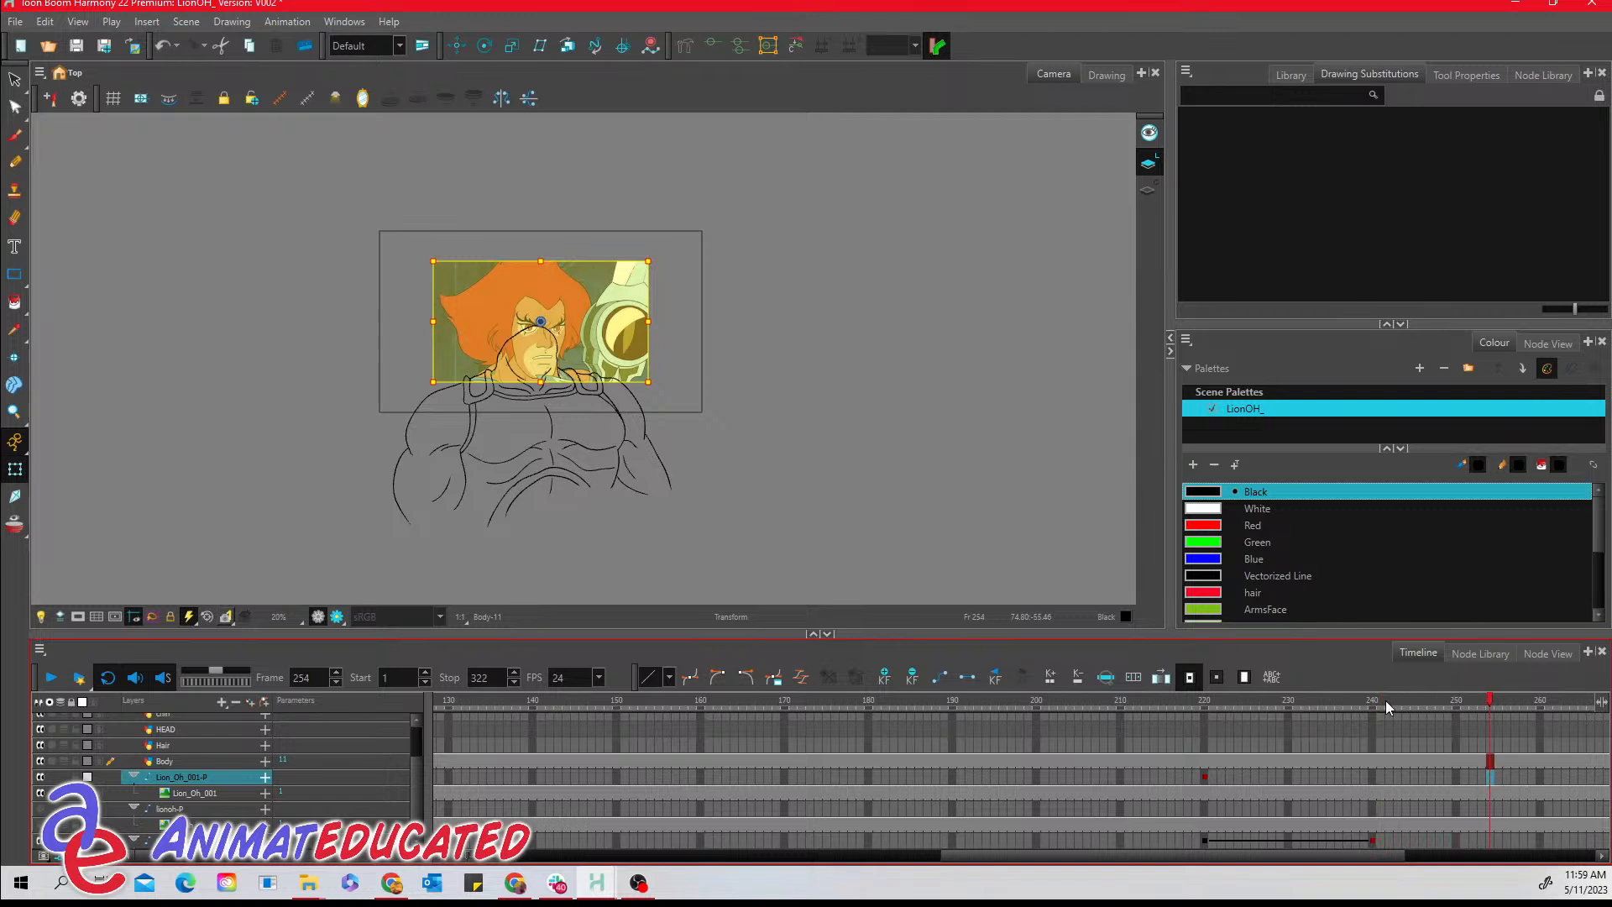
pyautogui.click(1362, 703)
pyautogui.click(1372, 704)
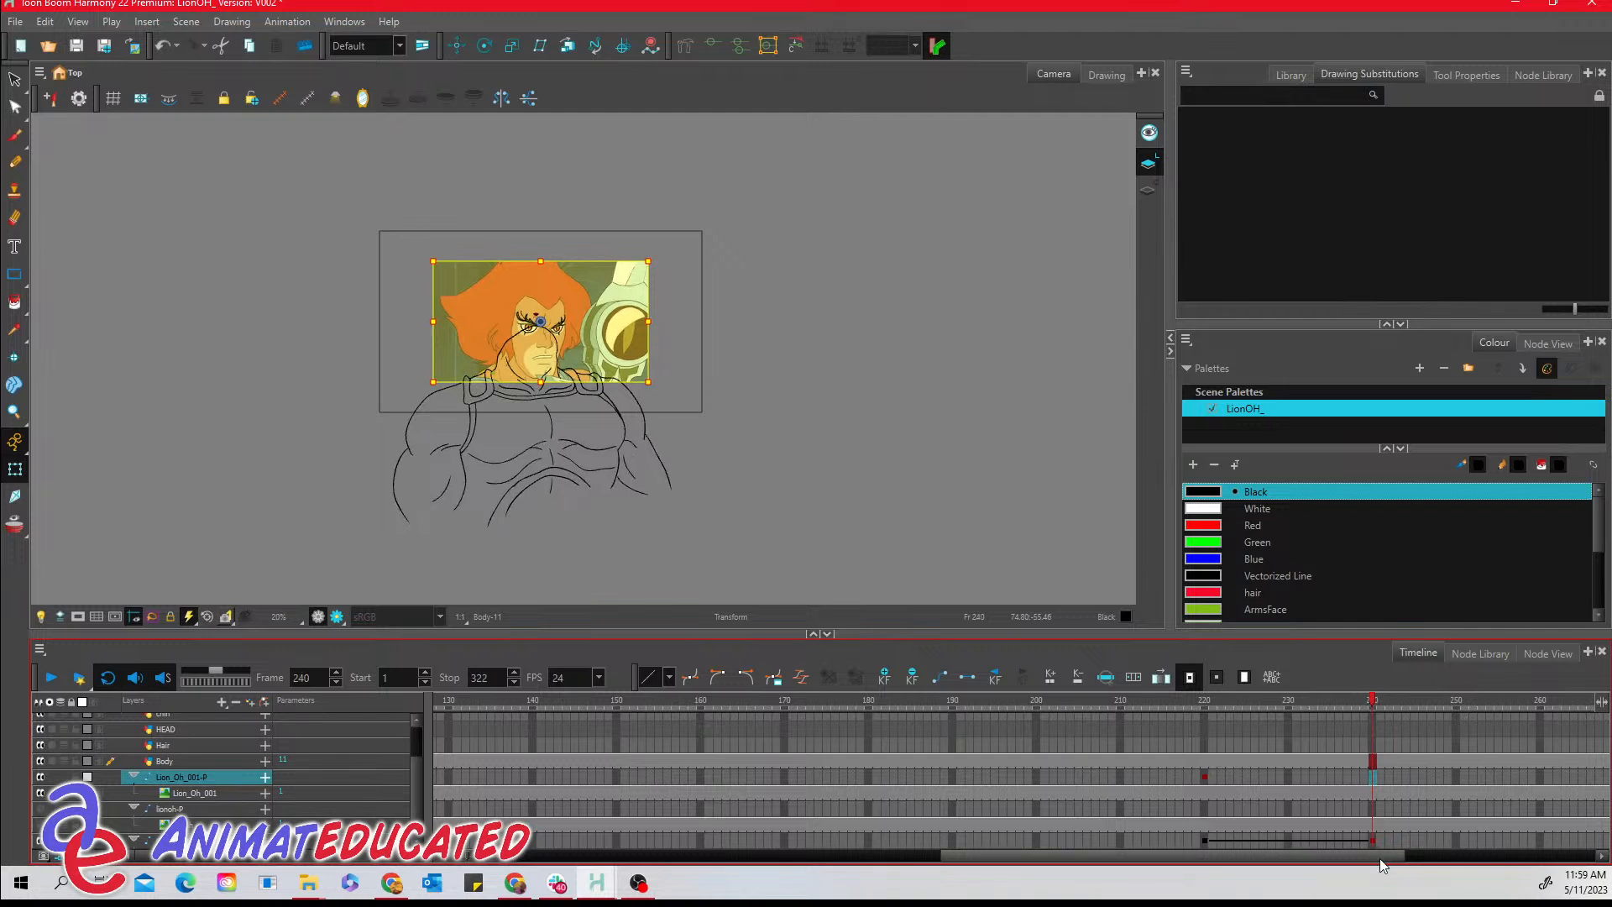
# - Shift the camera slightly down at frame 240 to frame more of the torso, and preview the move
pyautogui.click(1372, 840)
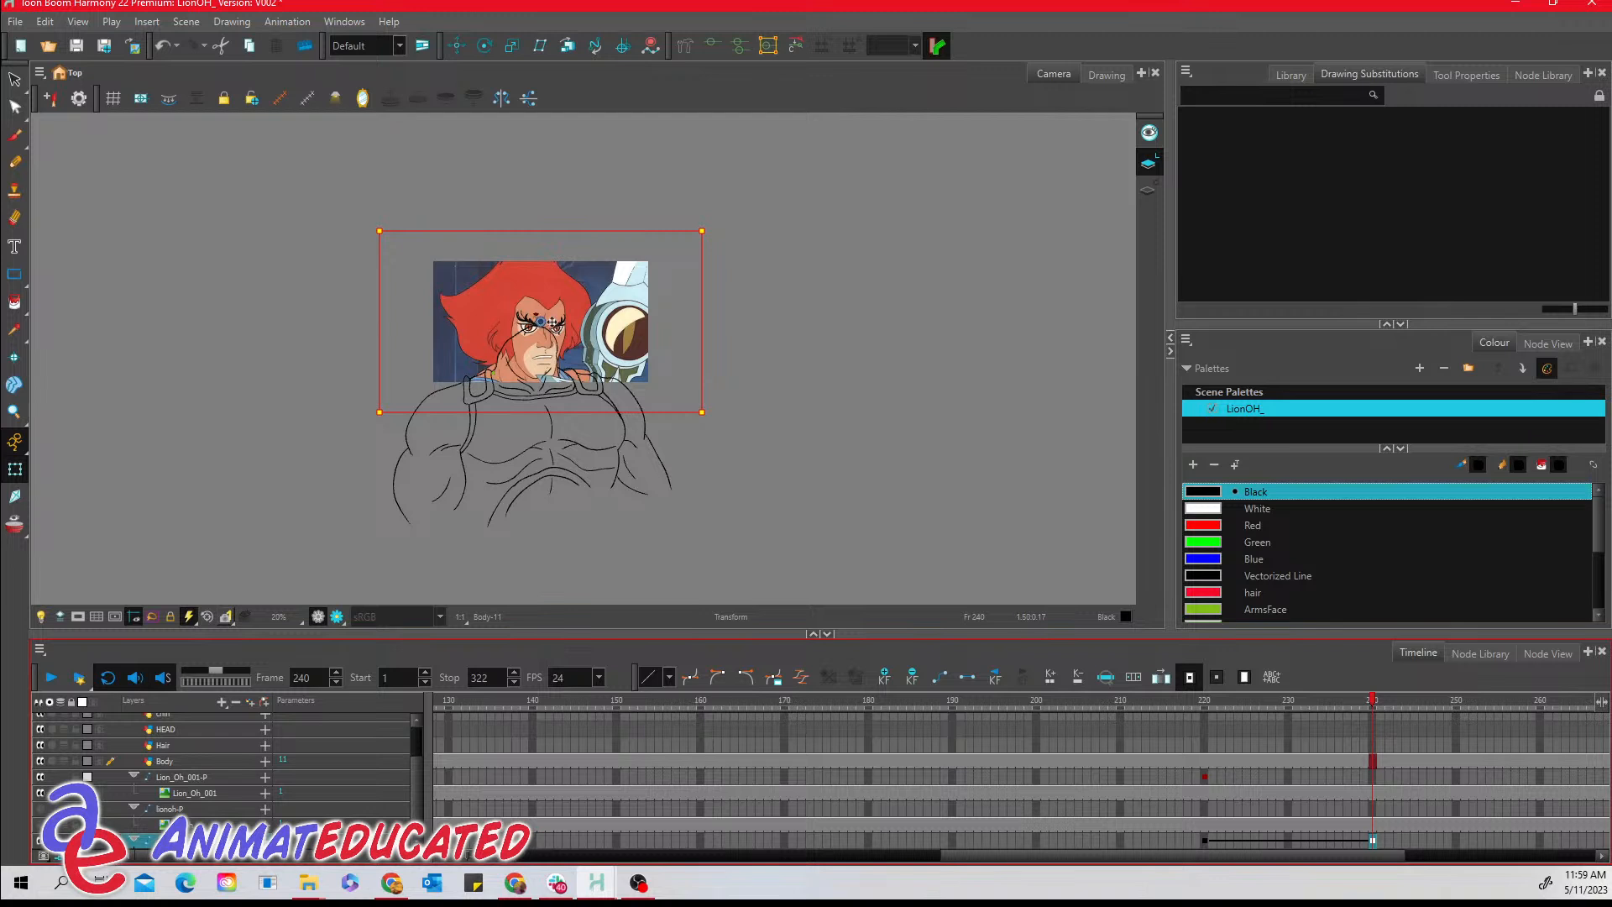
pyautogui.moveTo(552, 323); pyautogui.dragTo(559, 355)
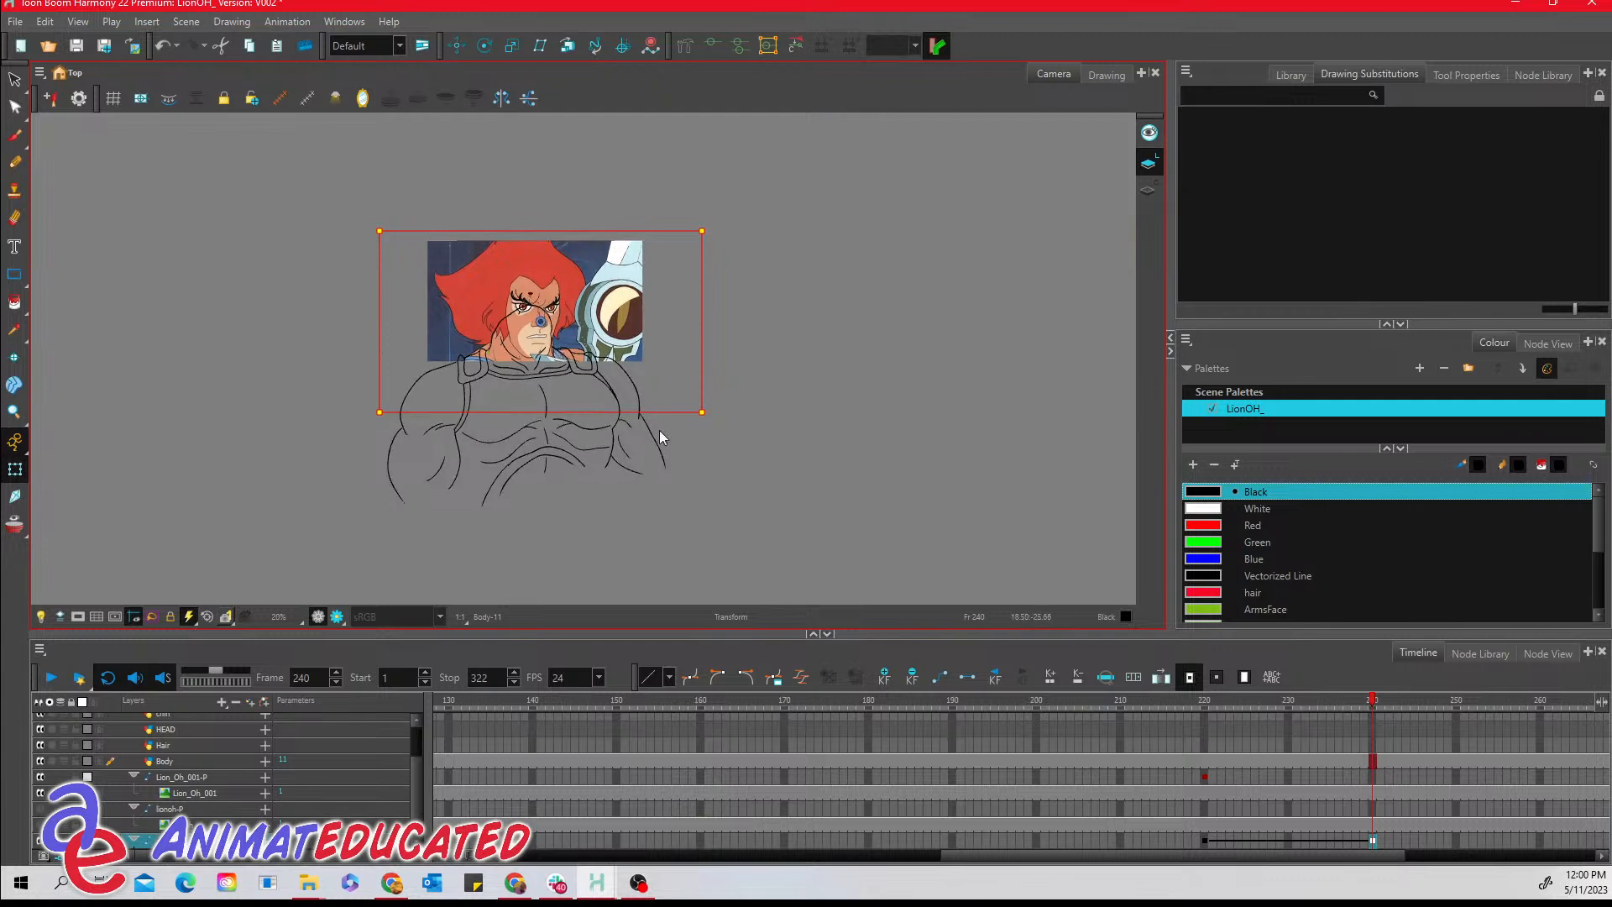
pyautogui.moveTo(1207, 704); pyautogui.dragTo(1036, 759)
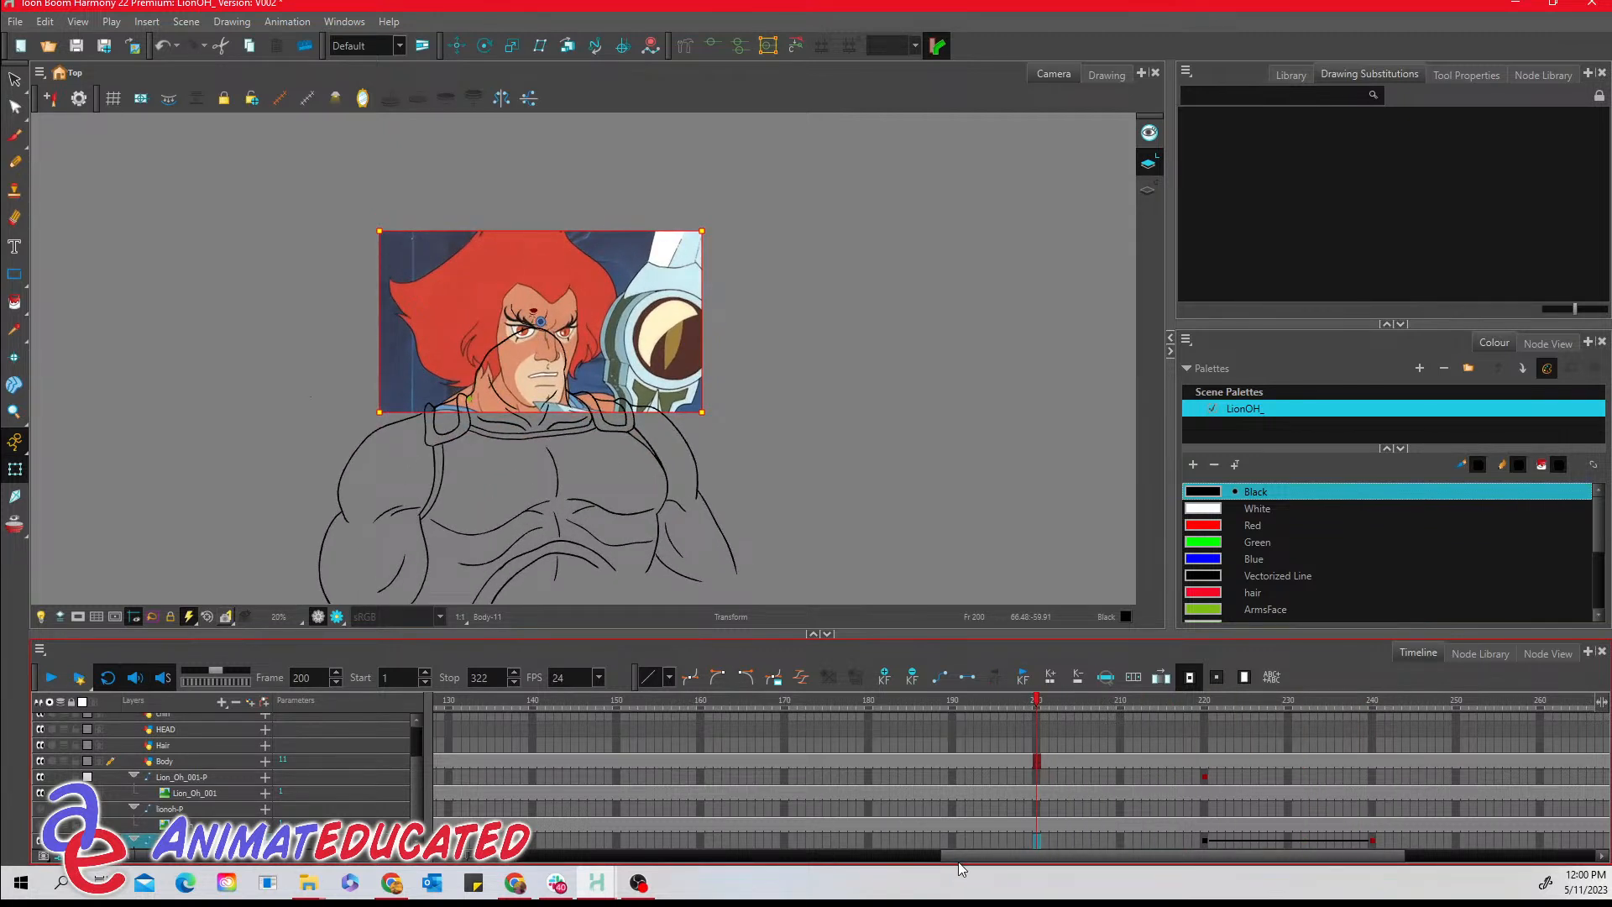
# - Compare the Body layer's head drawing around frames 112 to 114 with the torso drawing at frames 124 and 125
pyautogui.moveTo(959, 854); pyautogui.dragTo(791, 857)
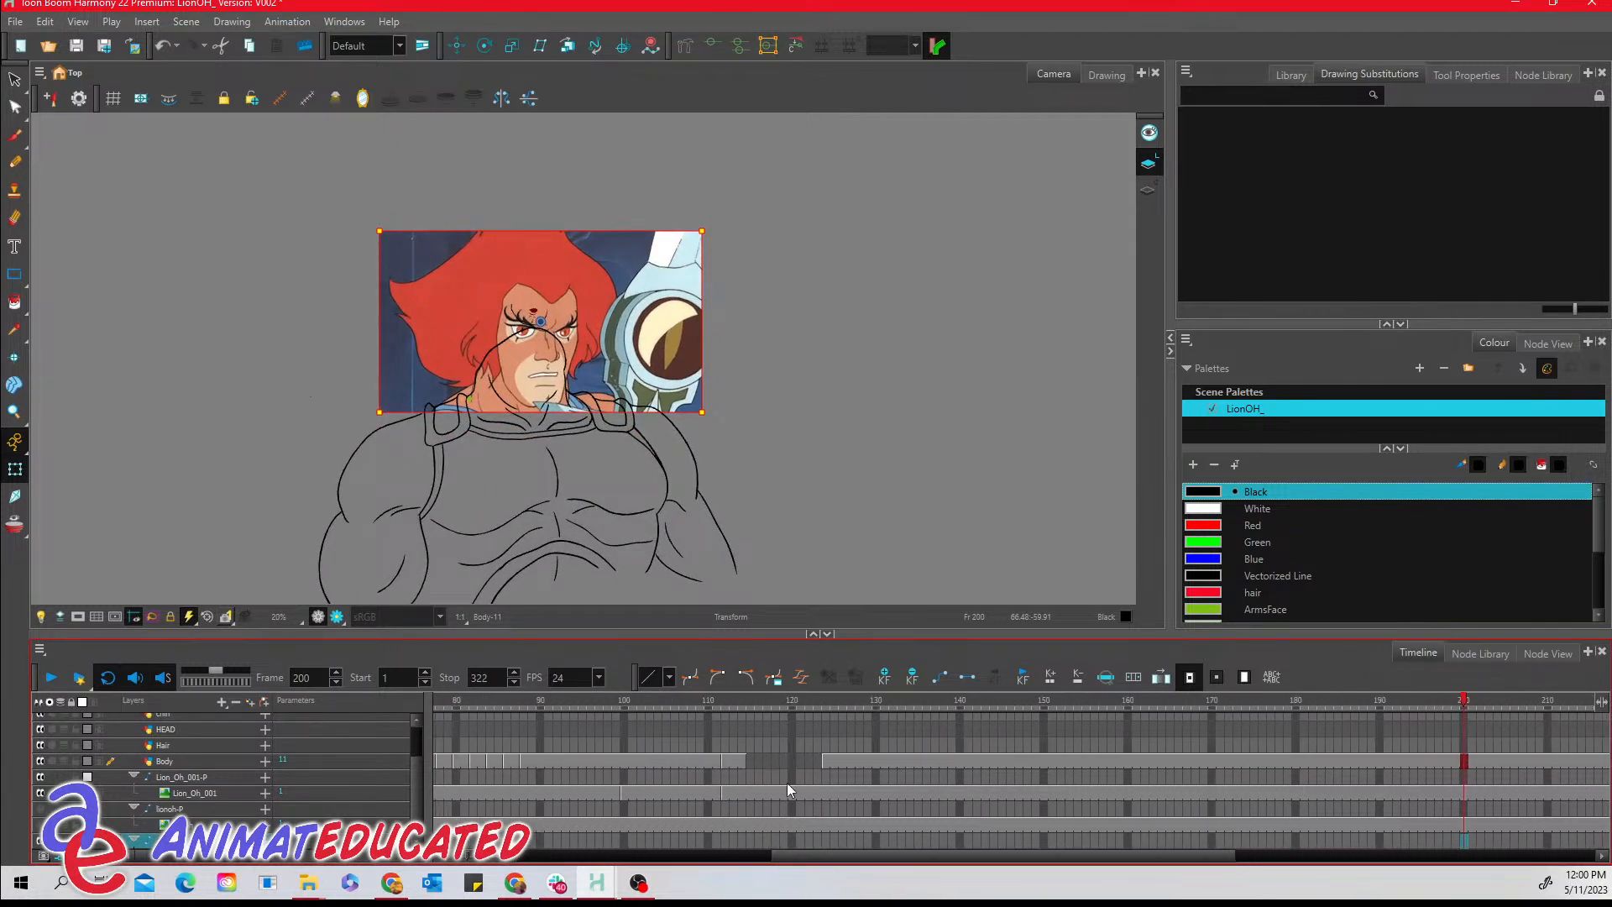
pyautogui.moveTo(747, 702); pyautogui.dragTo(859, 702)
pyautogui.moveTo(970, 850); pyautogui.dragTo(845, 853)
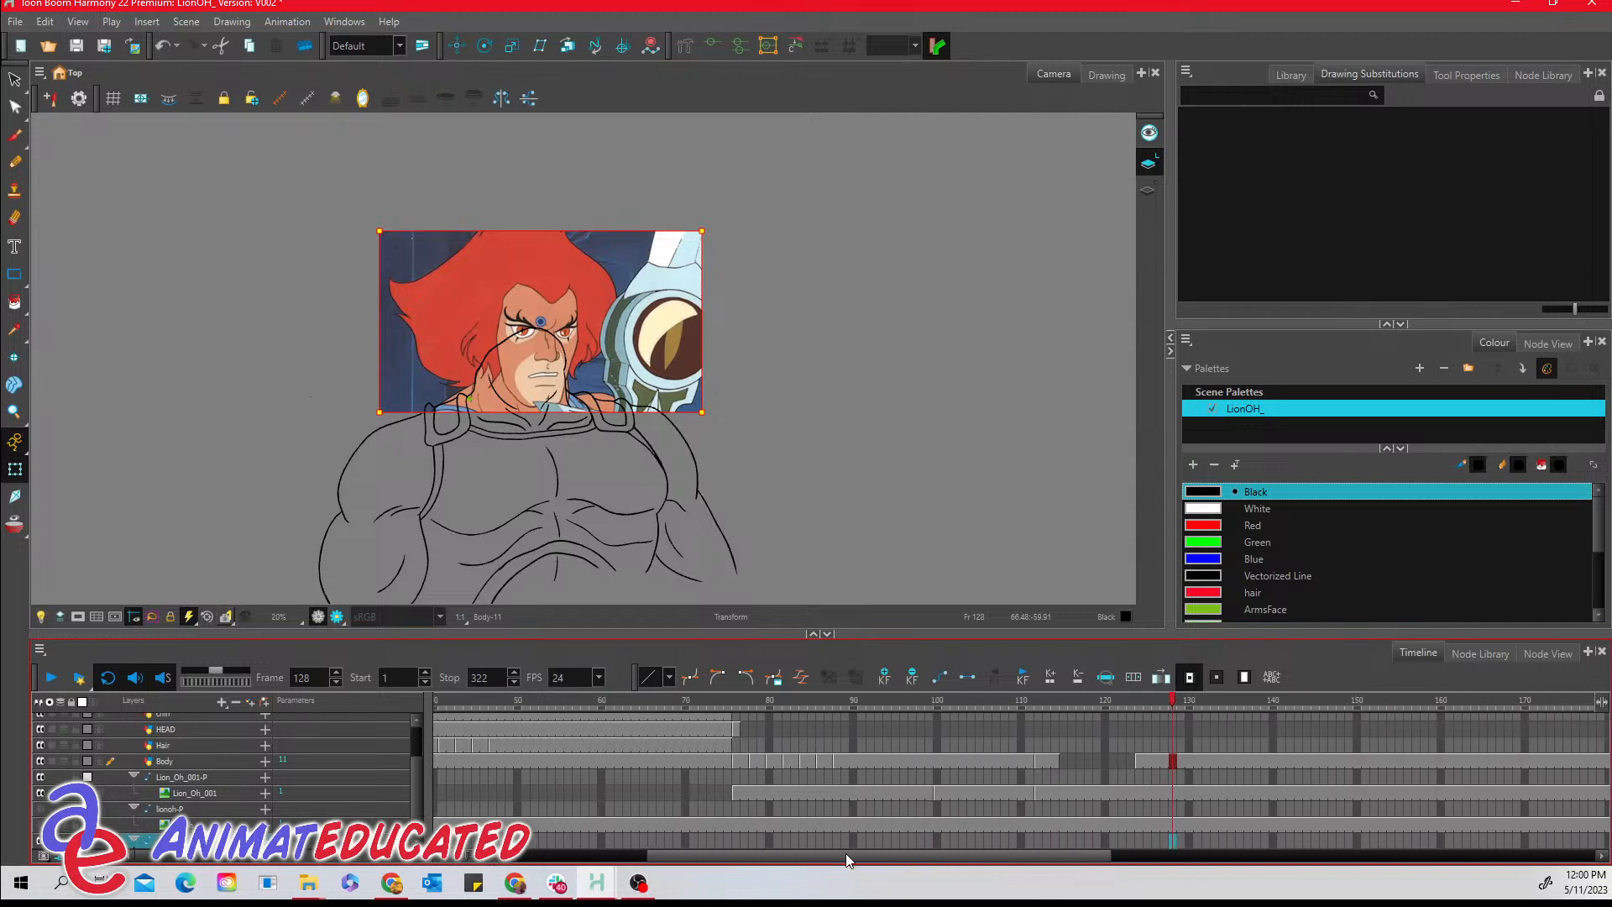
pyautogui.click(996, 700)
pyautogui.click(1041, 702)
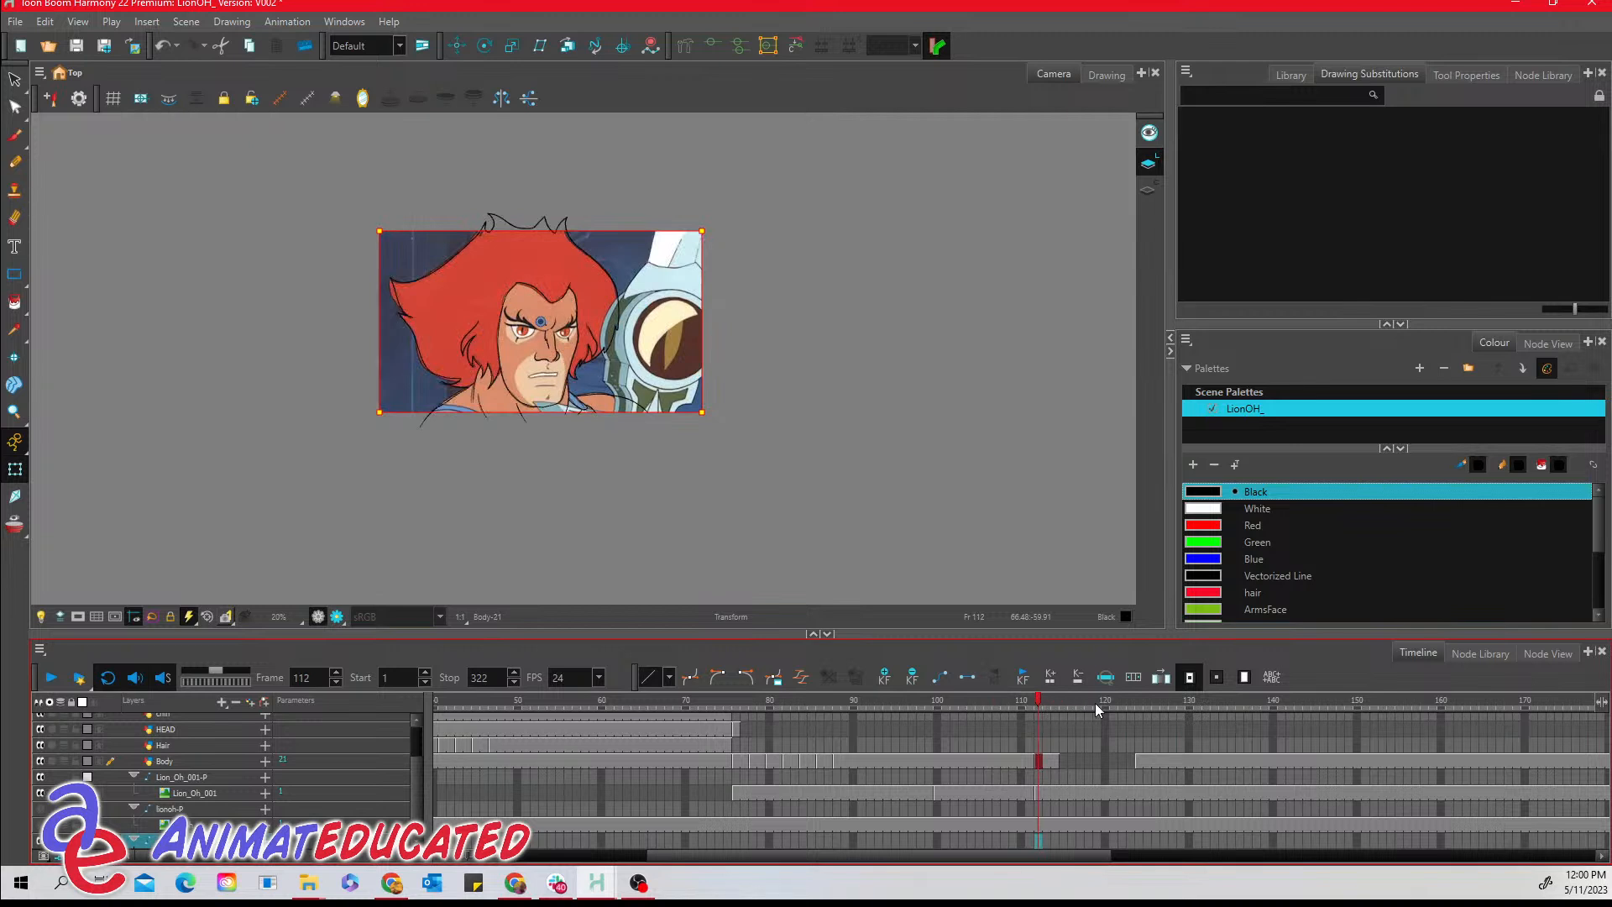
pyautogui.click(1148, 761)
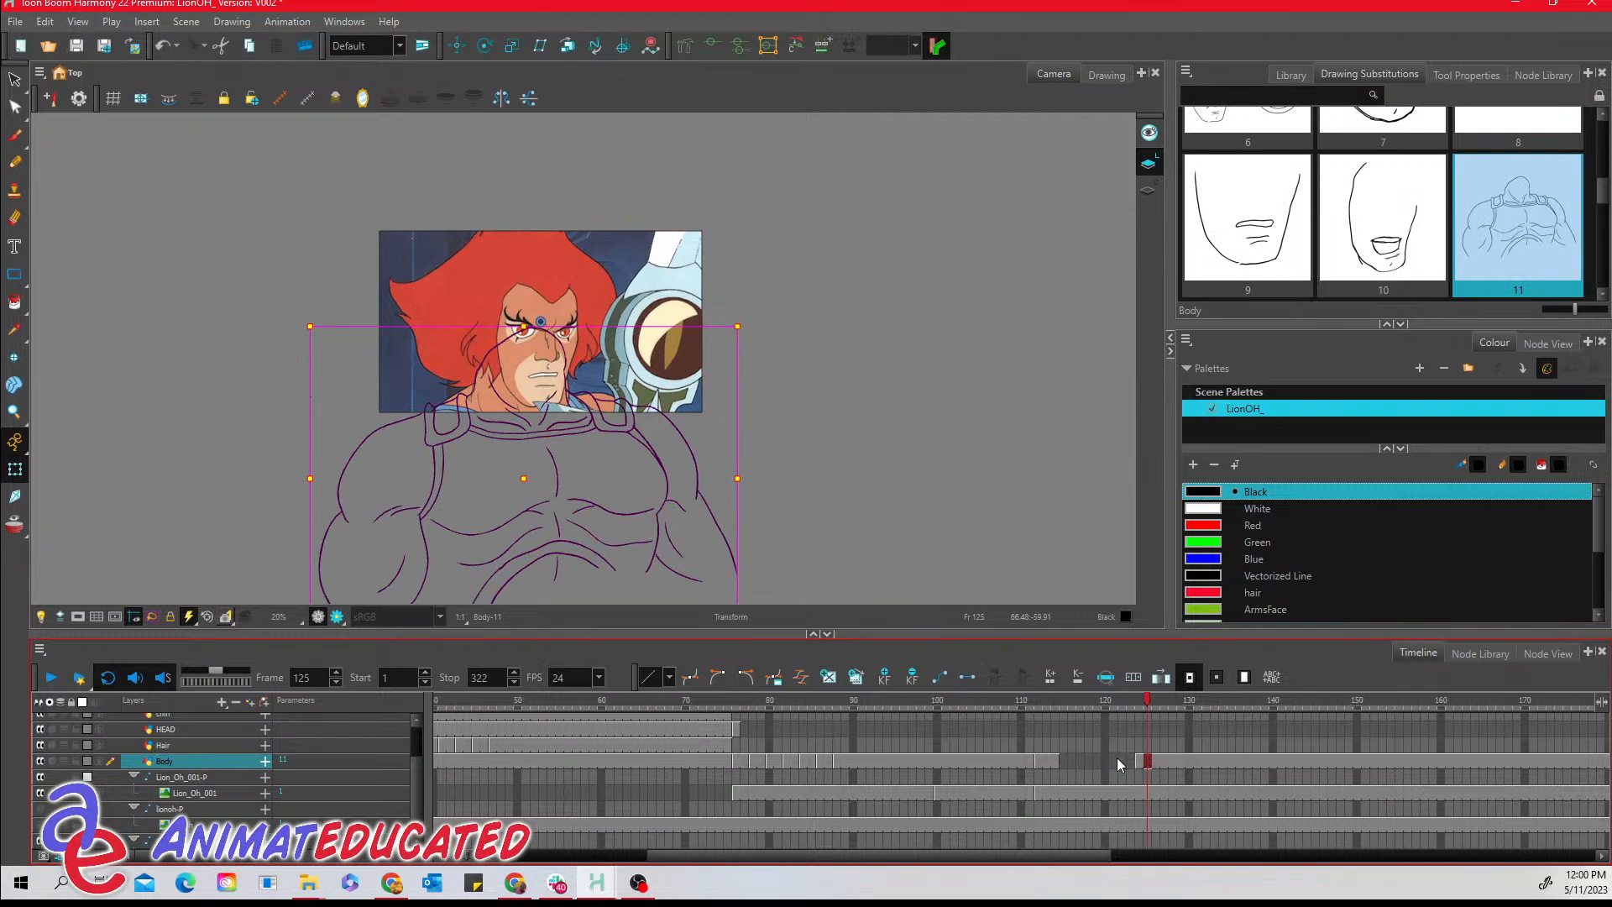
pyautogui.click(1055, 761)
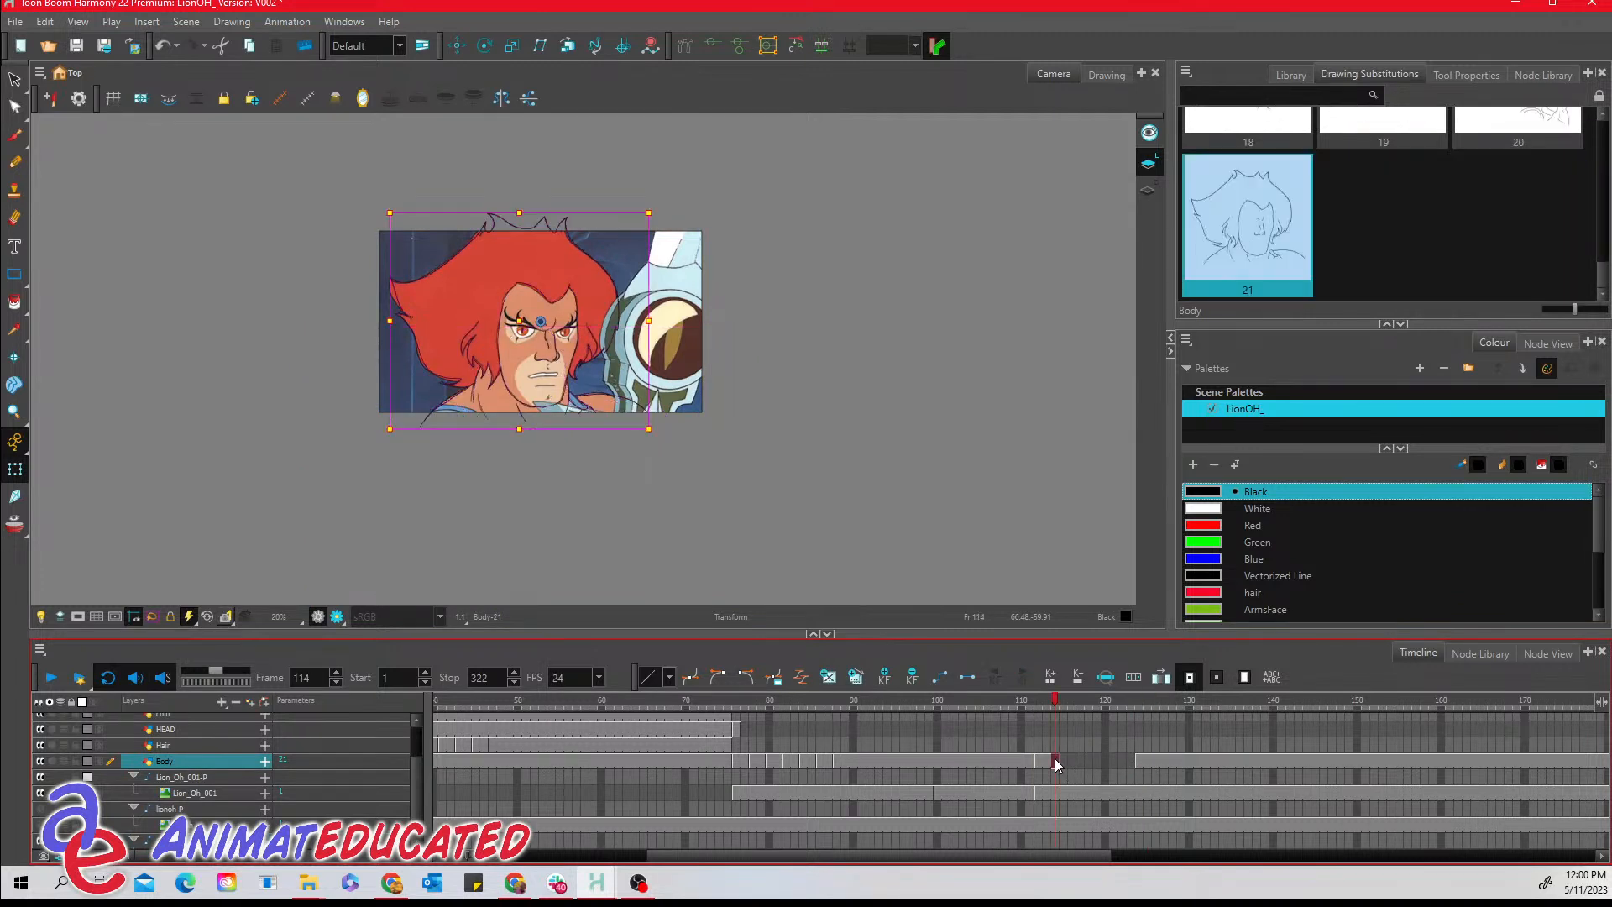
pyautogui.click(1137, 759)
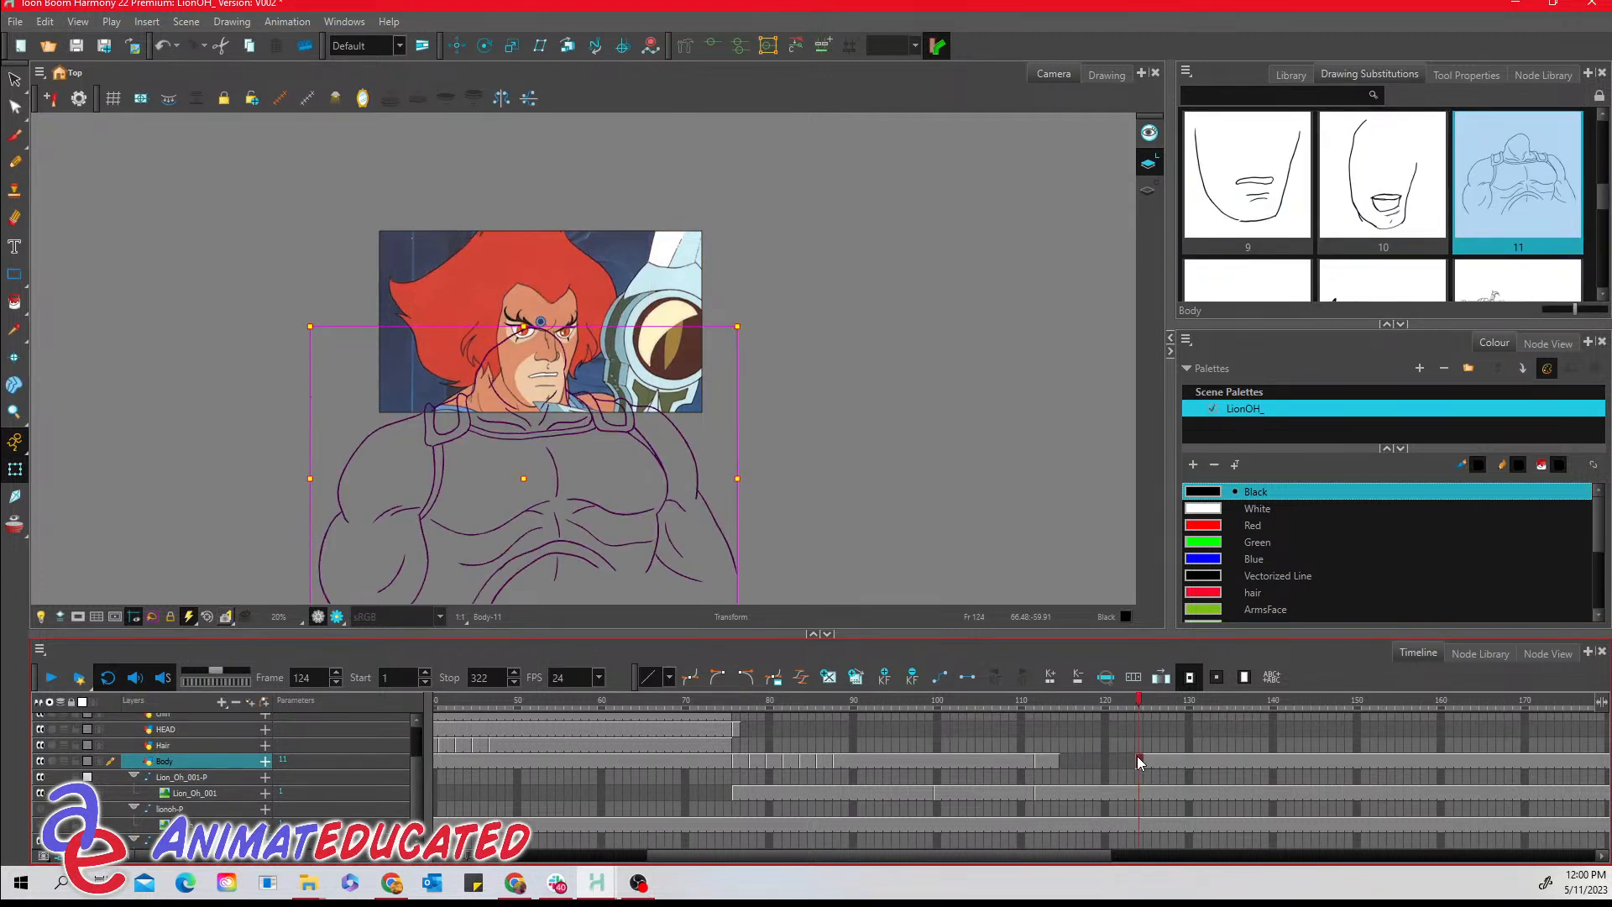
pyautogui.click(1045, 763)
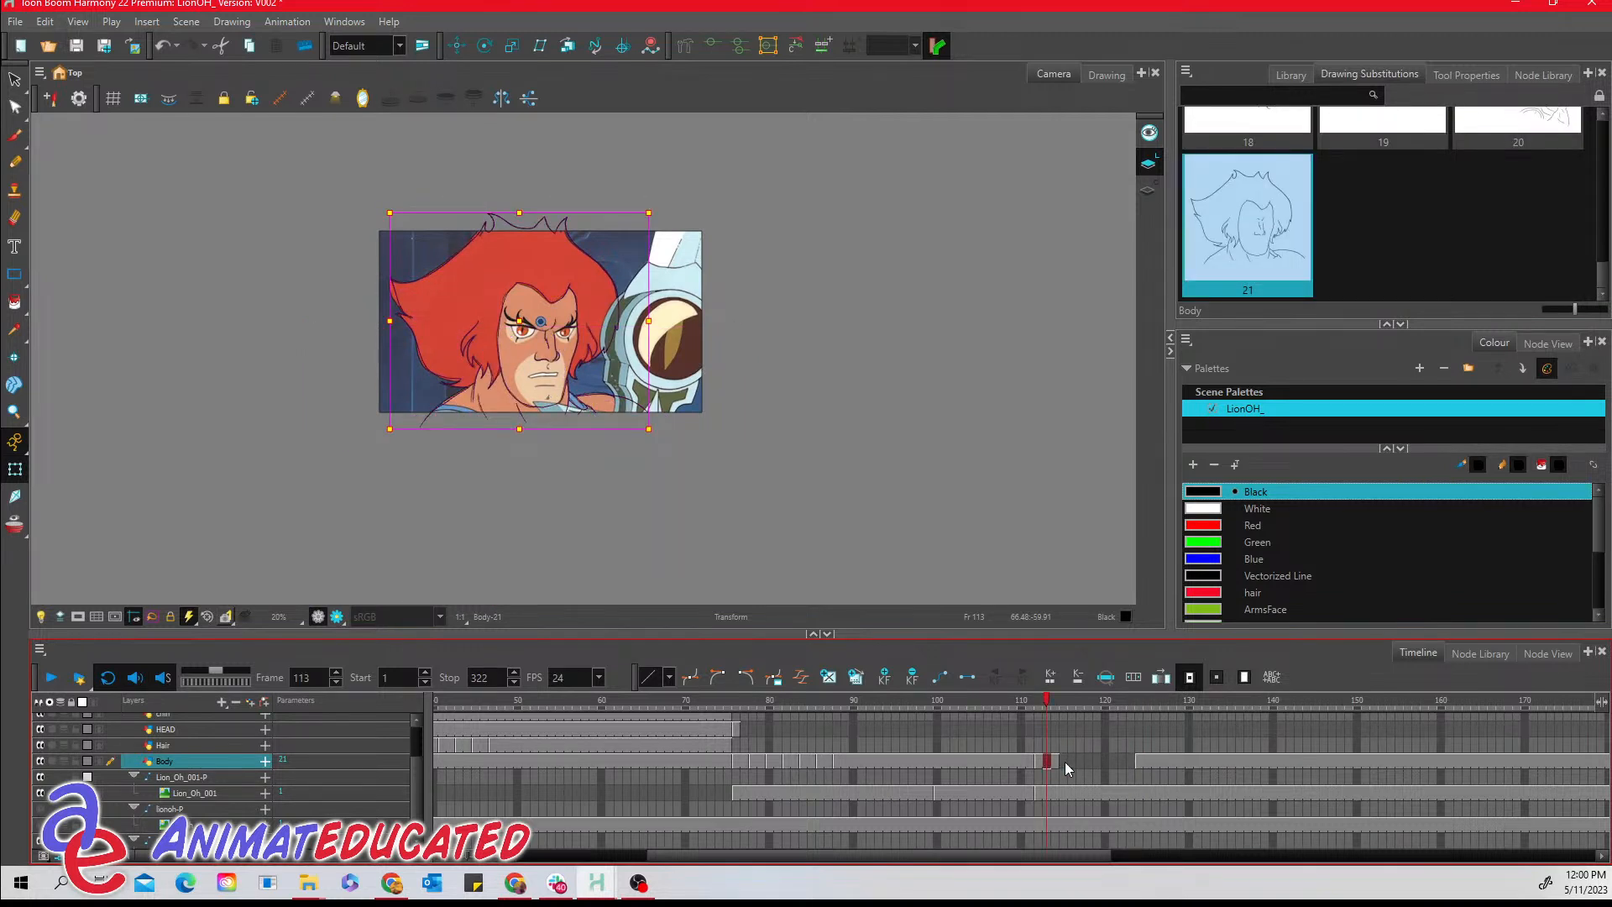
pyautogui.click(1145, 761)
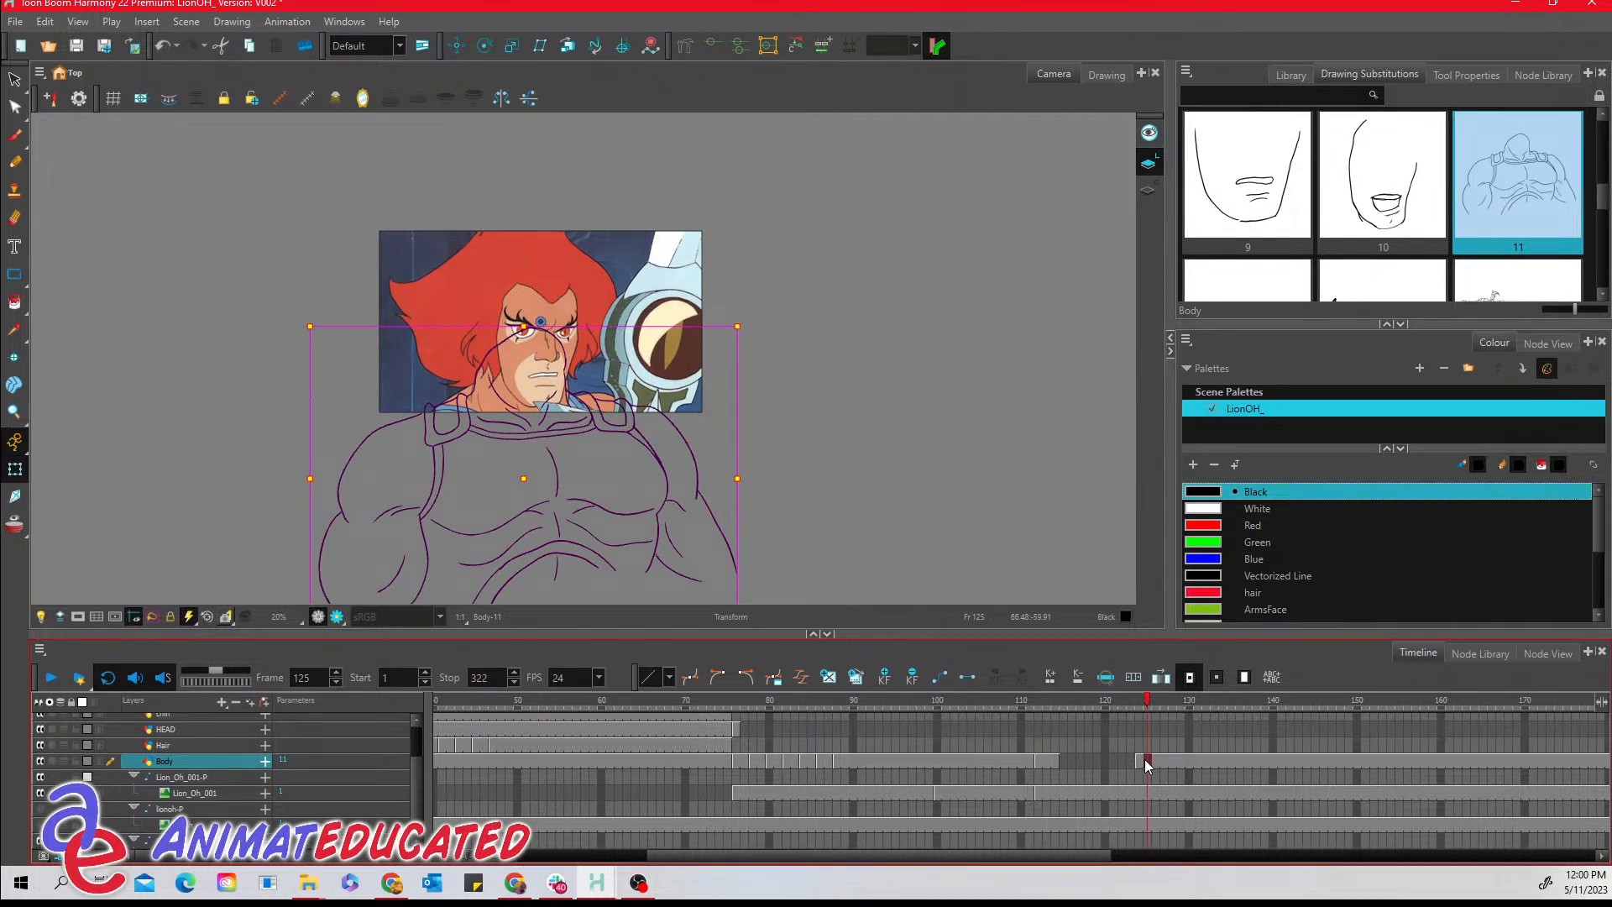
pyautogui.click(15, 79)
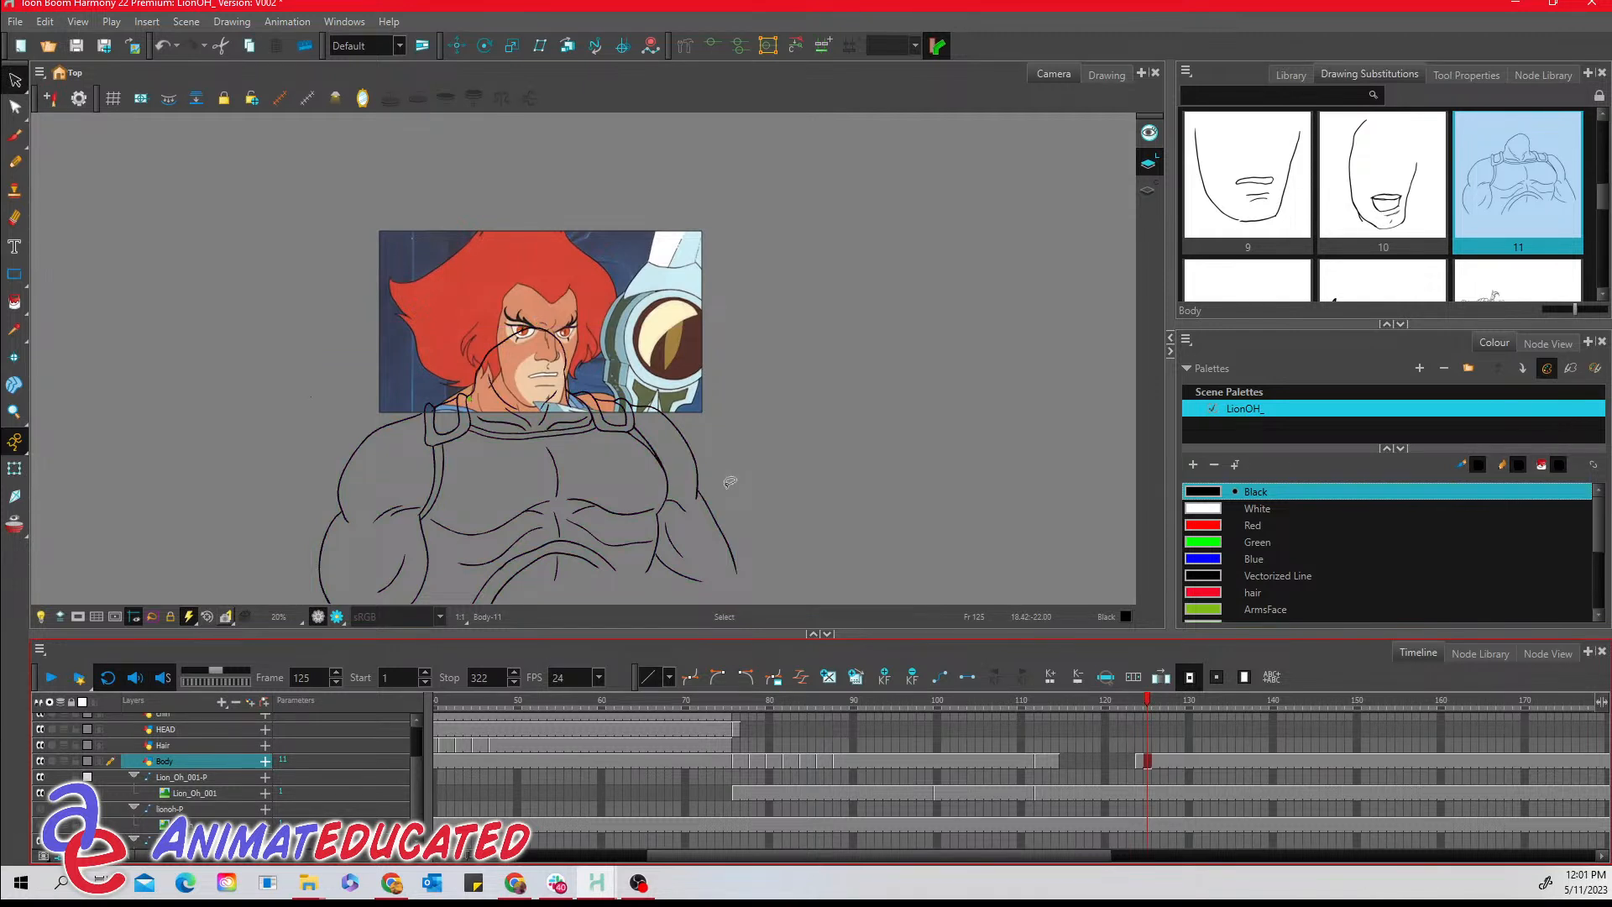
# - Copy the torso artwork from the Body drawing at frame 125 into the head drawing at frame 114 and move it clear of the head
pyautogui.moveTo(730, 482)
pyautogui.mouseDown()
pyautogui.moveTo(680, 376)
pyautogui.moveTo(596, 316)
pyautogui.moveTo(488, 313)
pyautogui.moveTo(336, 409)
pyautogui.moveTo(271, 546)
pyautogui.moveTo(398, 647)
pyautogui.moveTo(586, 656)
pyautogui.moveTo(774, 618)
pyautogui.moveTo(760, 502)
pyautogui.moveTo(708, 429)
pyautogui.mouseUp()
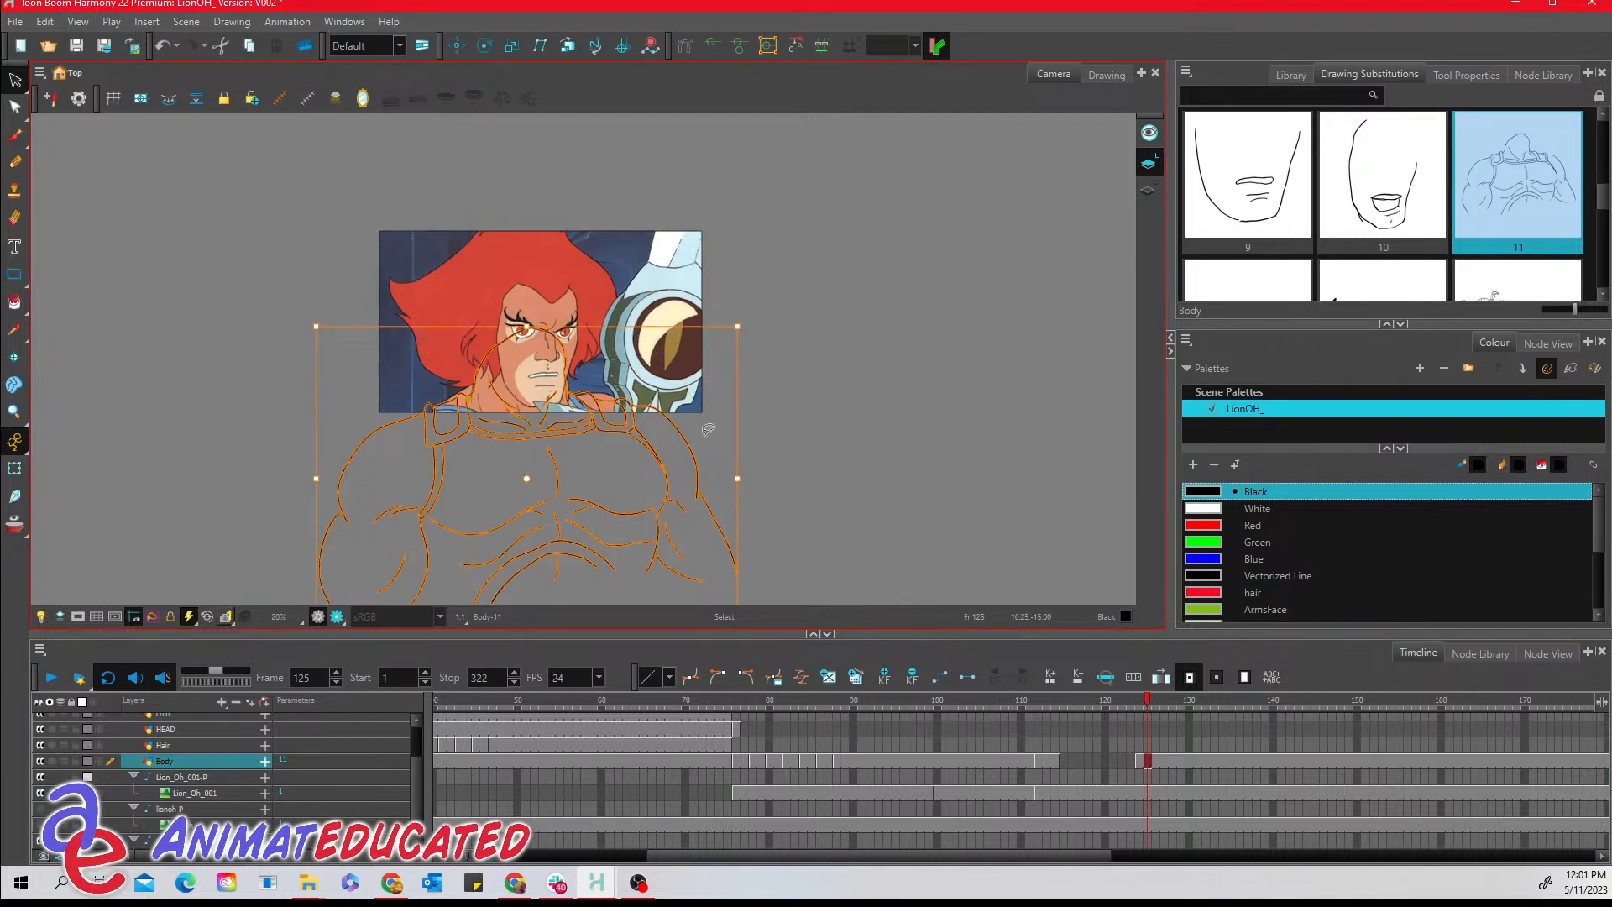
pyautogui.hotkey('ctrl', 'c')
pyautogui.click(1055, 759)
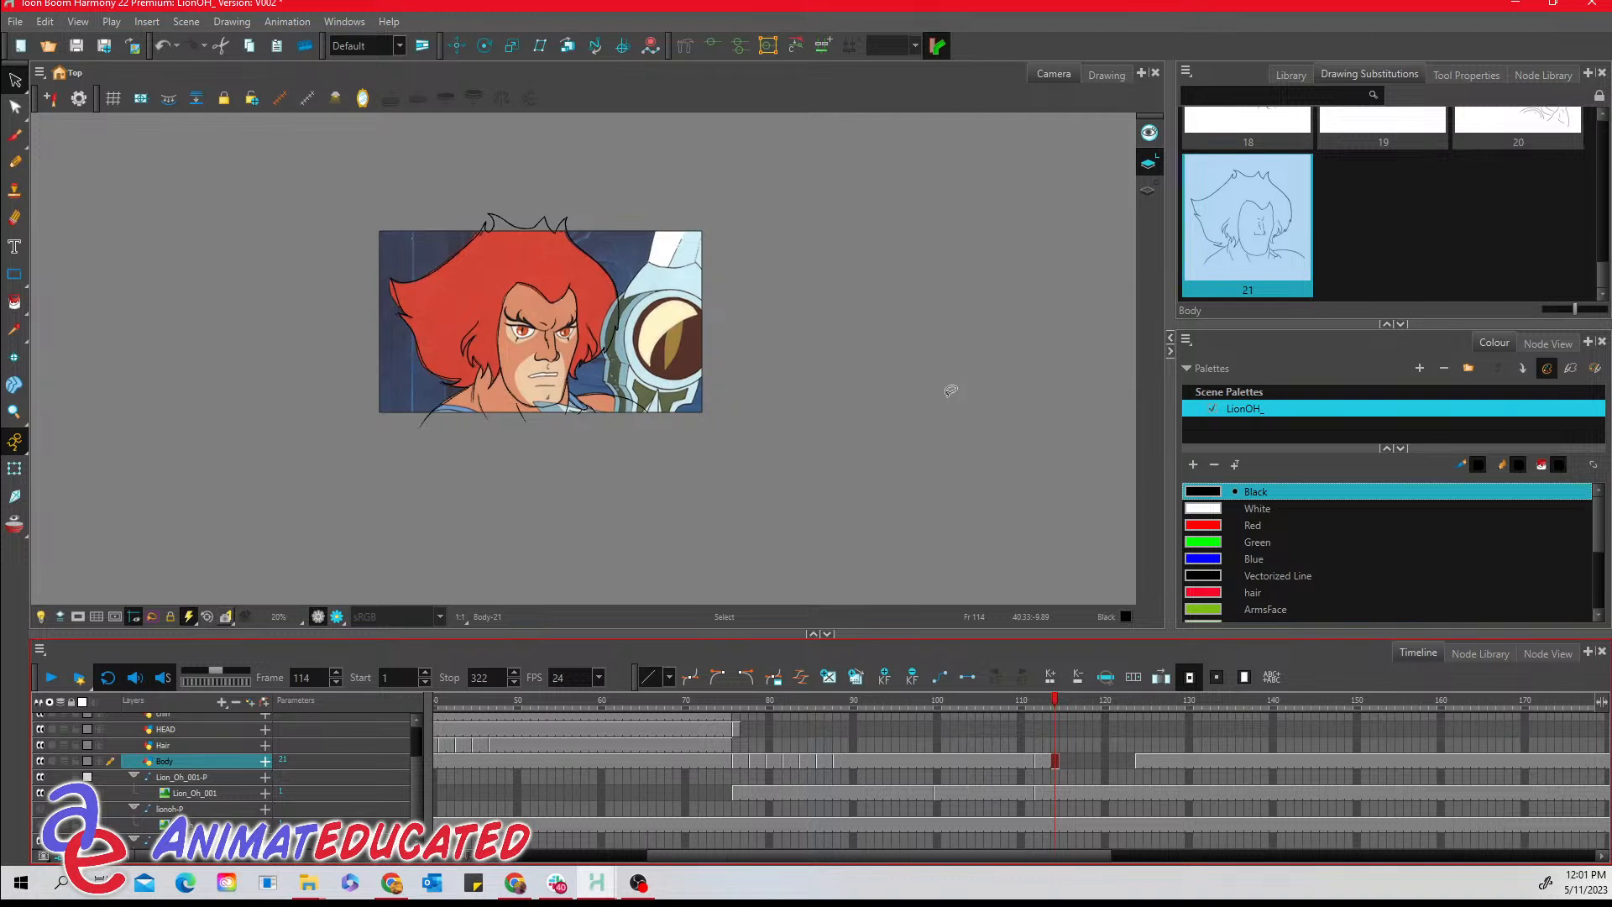
pyautogui.hotkey('ctrl', 'a')
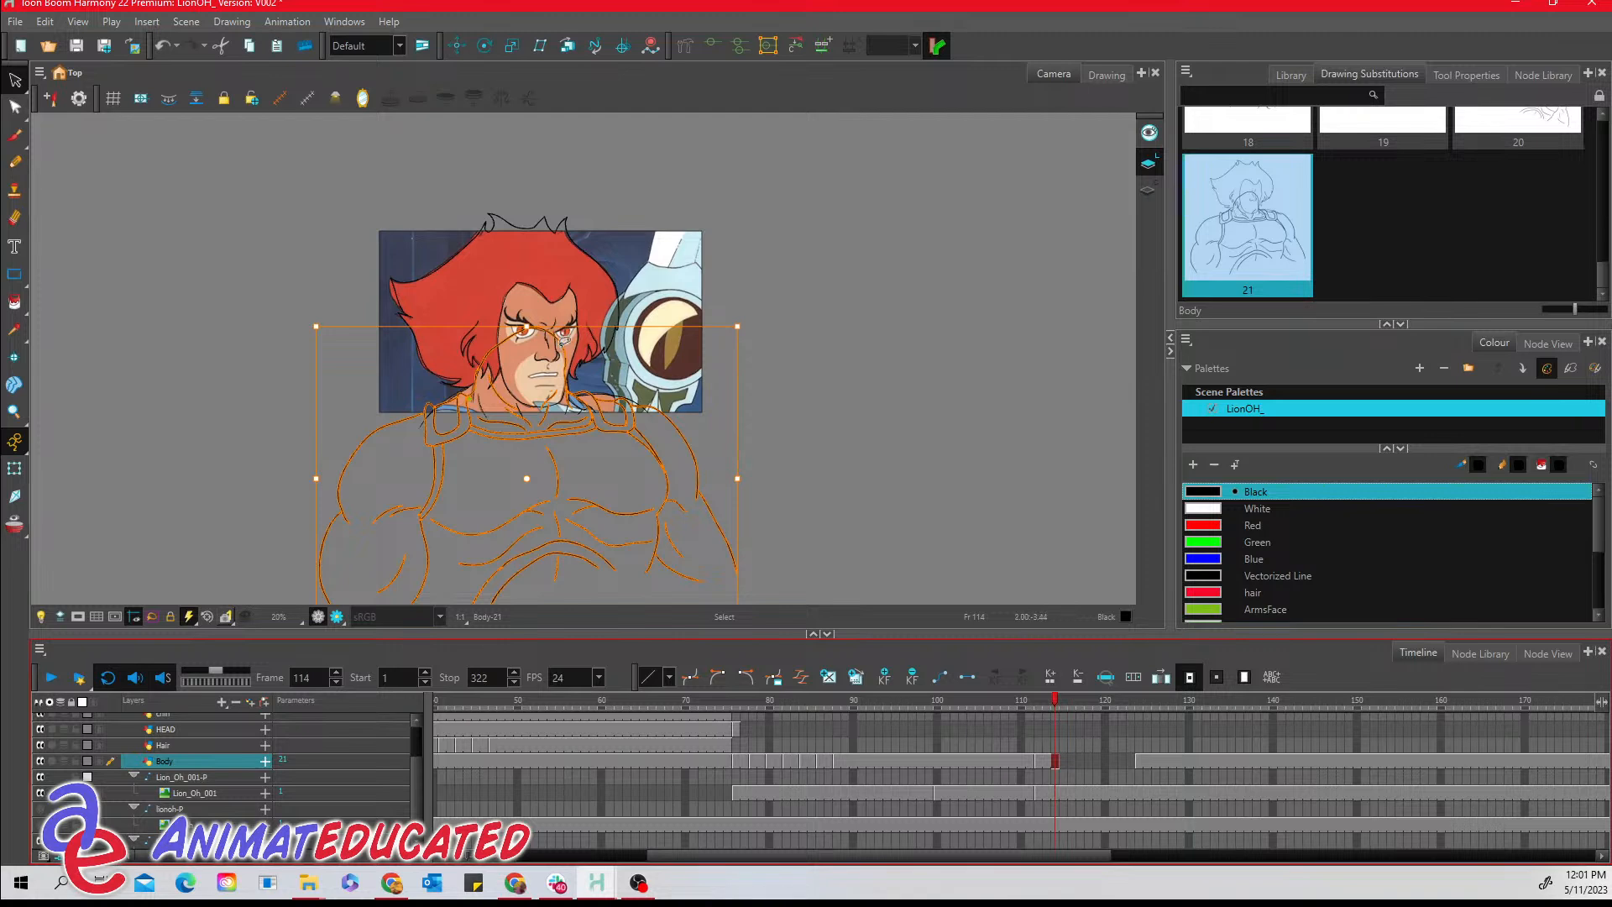
pyautogui.moveTo(563, 350)
pyautogui.mouseDown()
pyautogui.moveTo(720, 355)
pyautogui.moveTo(649, 356)
pyautogui.moveTo(926, 322)
pyautogui.mouseUp()
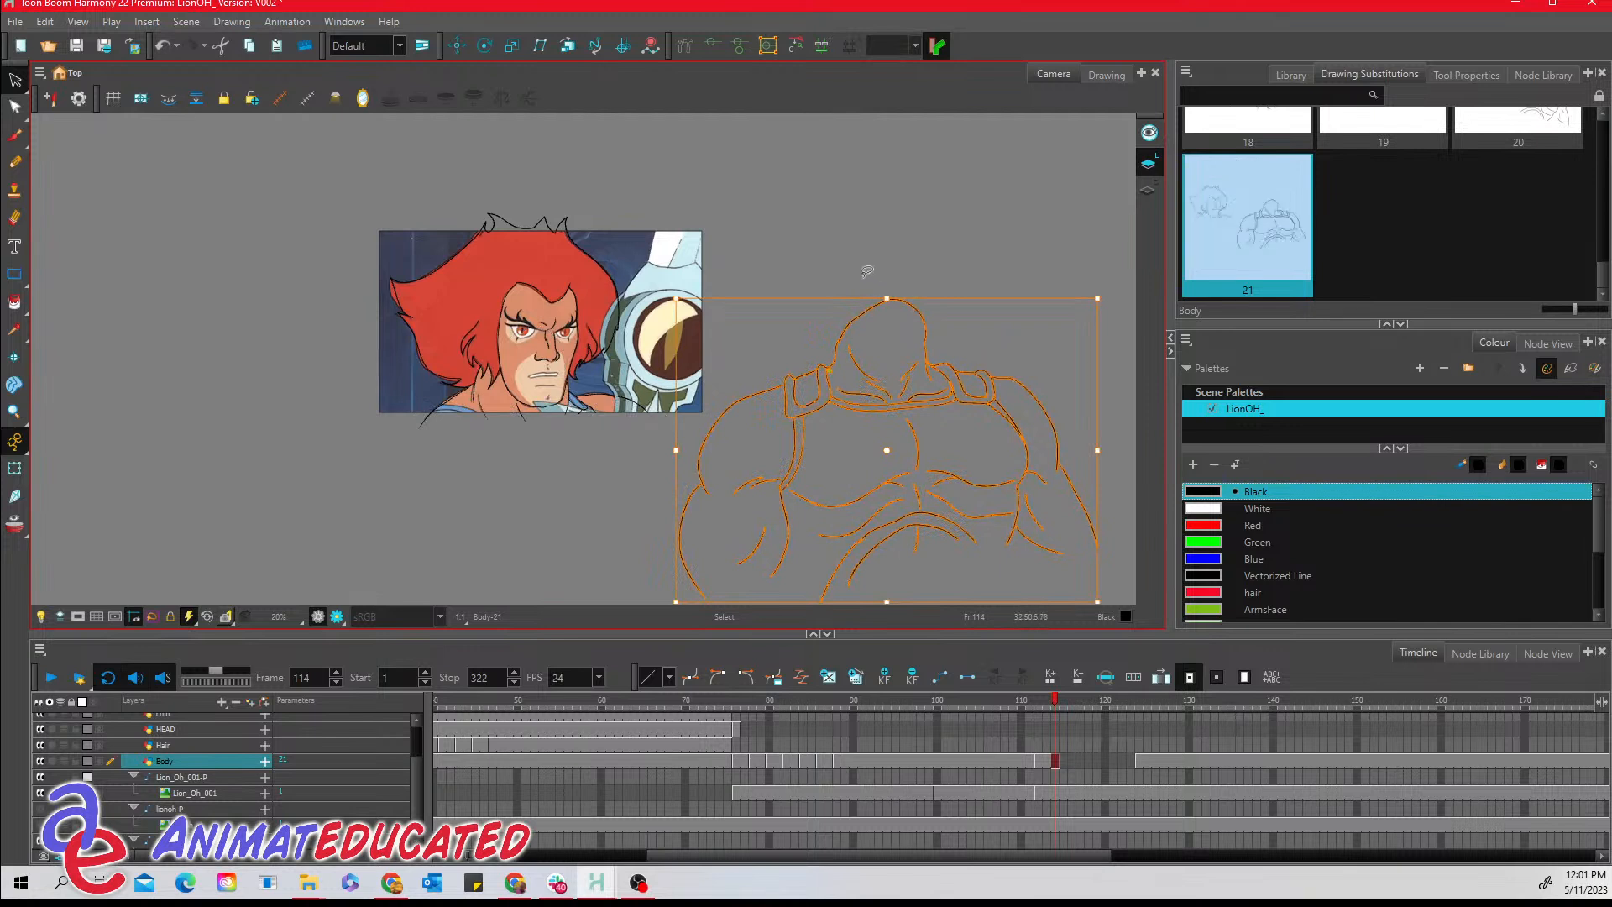
# - Erase the rough head outline from the pasted torso with the Medium Eraser at size 50
pyautogui.click(15, 217)
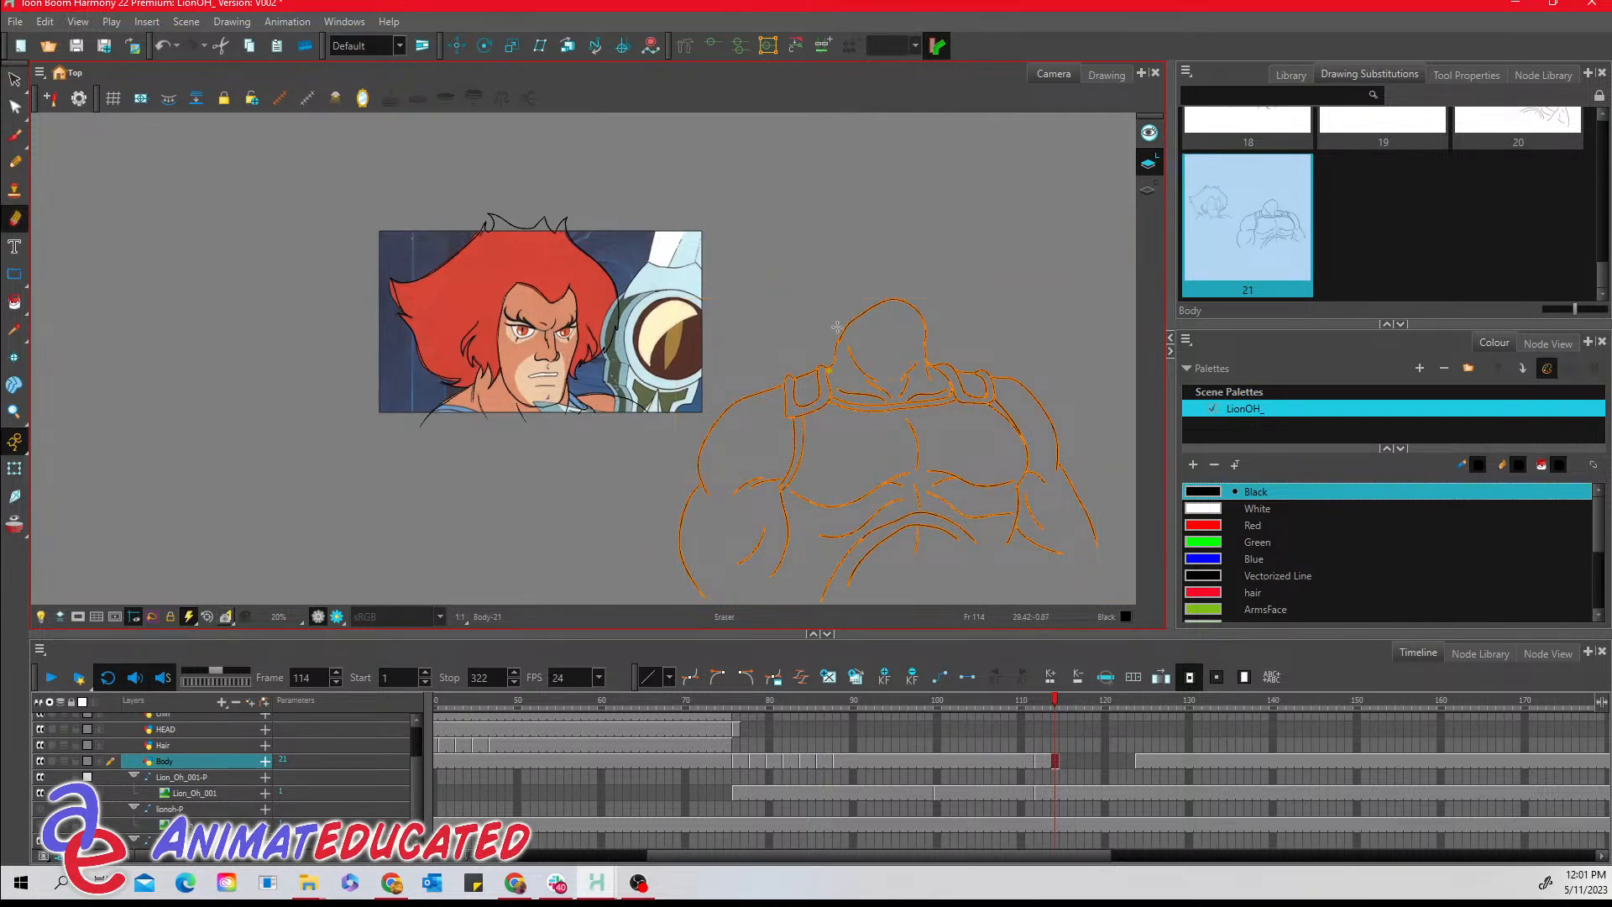
pyautogui.press('Escape')
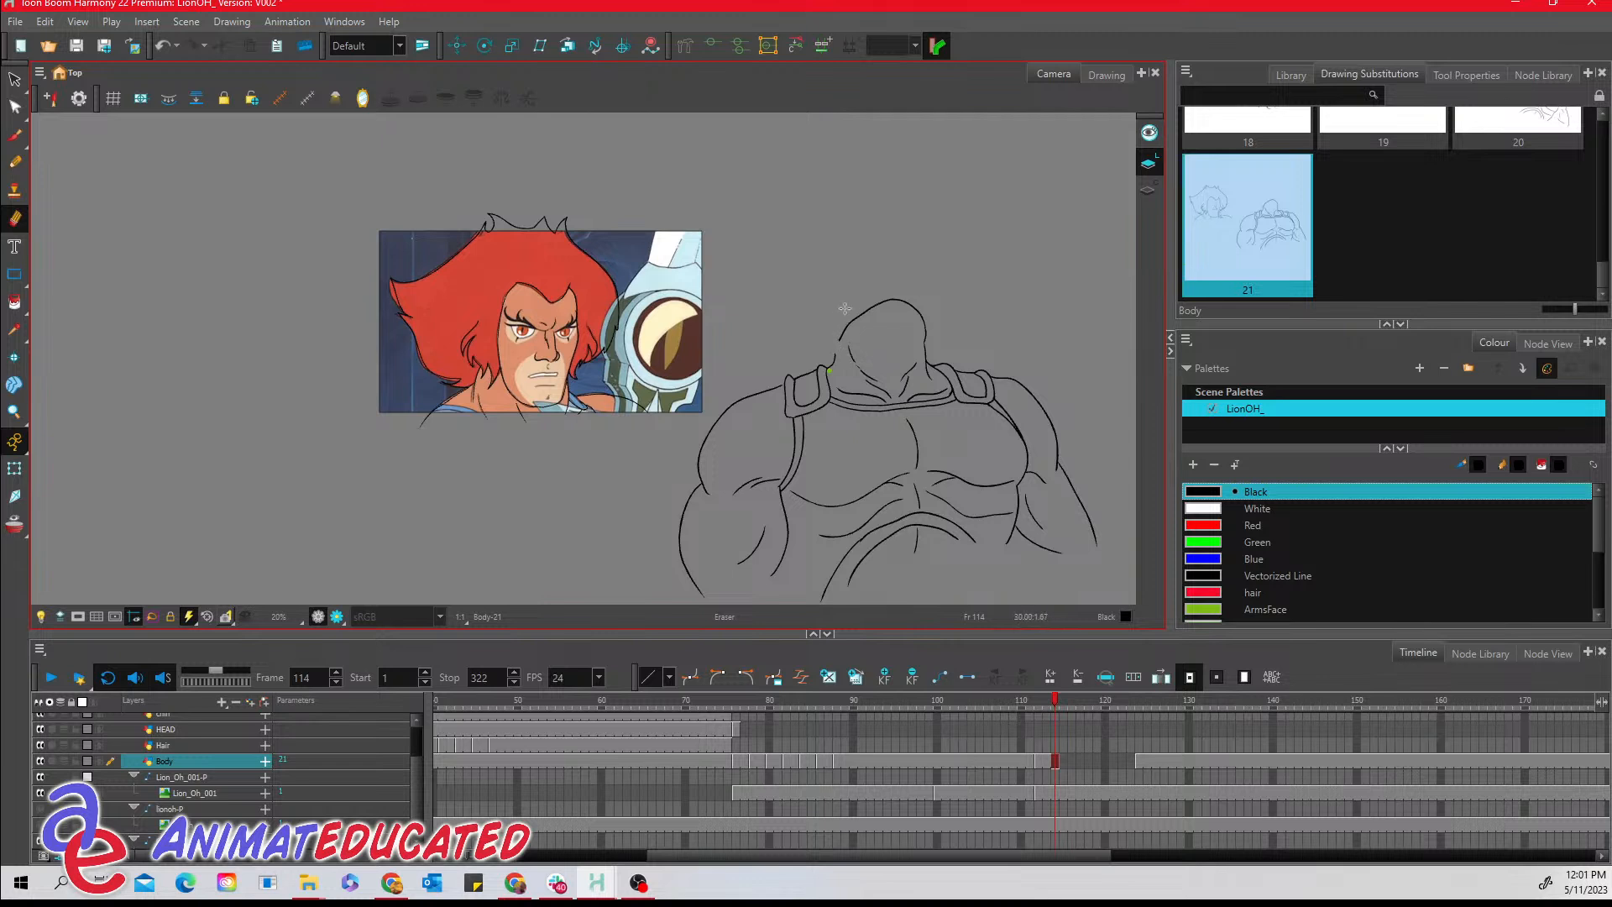
pyautogui.click(15, 79)
pyautogui.click(15, 217)
pyautogui.click(1472, 75)
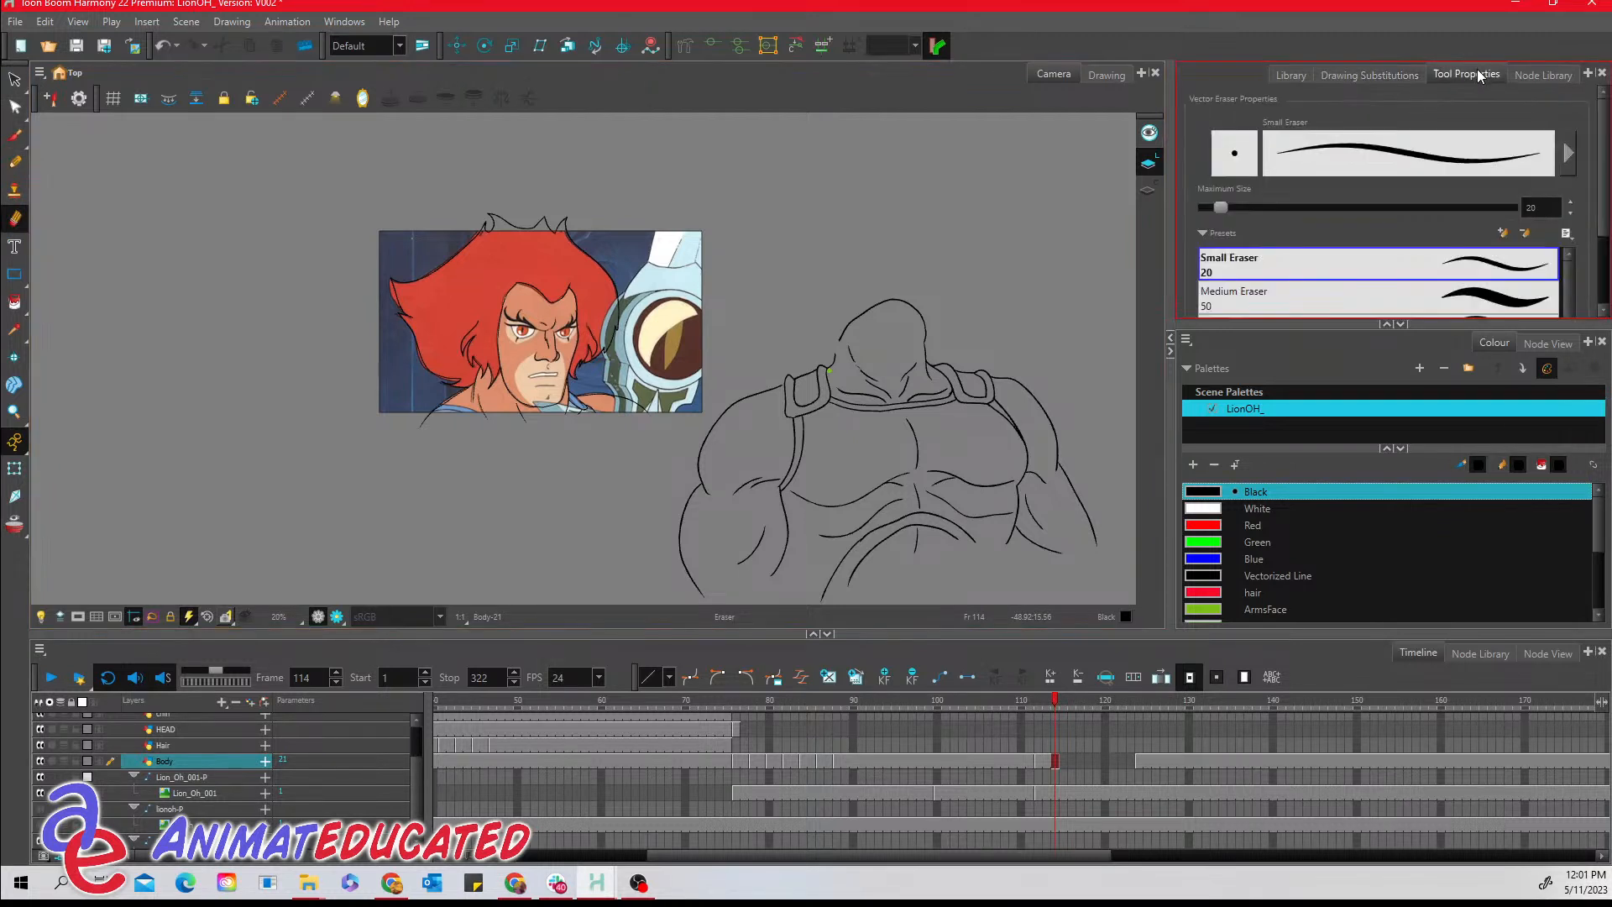
pyautogui.click(1352, 289)
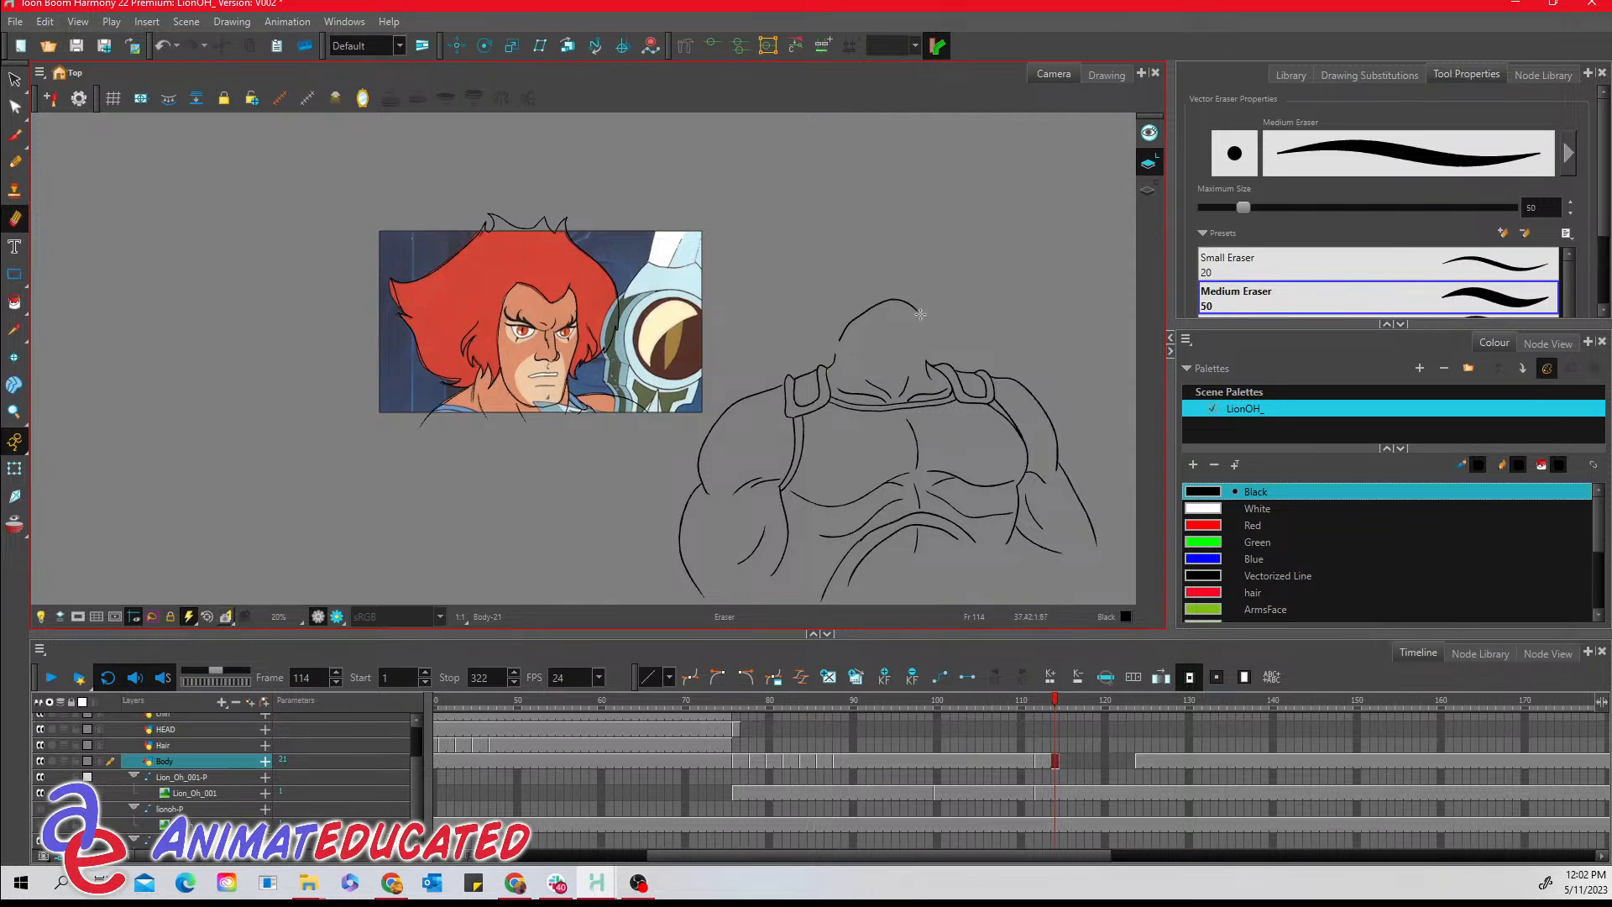
pyautogui.moveTo(923, 316)
pyautogui.mouseDown()
pyautogui.moveTo(869, 307)
pyautogui.moveTo(888, 298)
pyautogui.mouseUp()
# - Move the torso back under Lion-O's head, hide the Lion_Oh_001 picture and fine-tune the torso's alignment with the neck
pyautogui.hotkey('alt', 's')
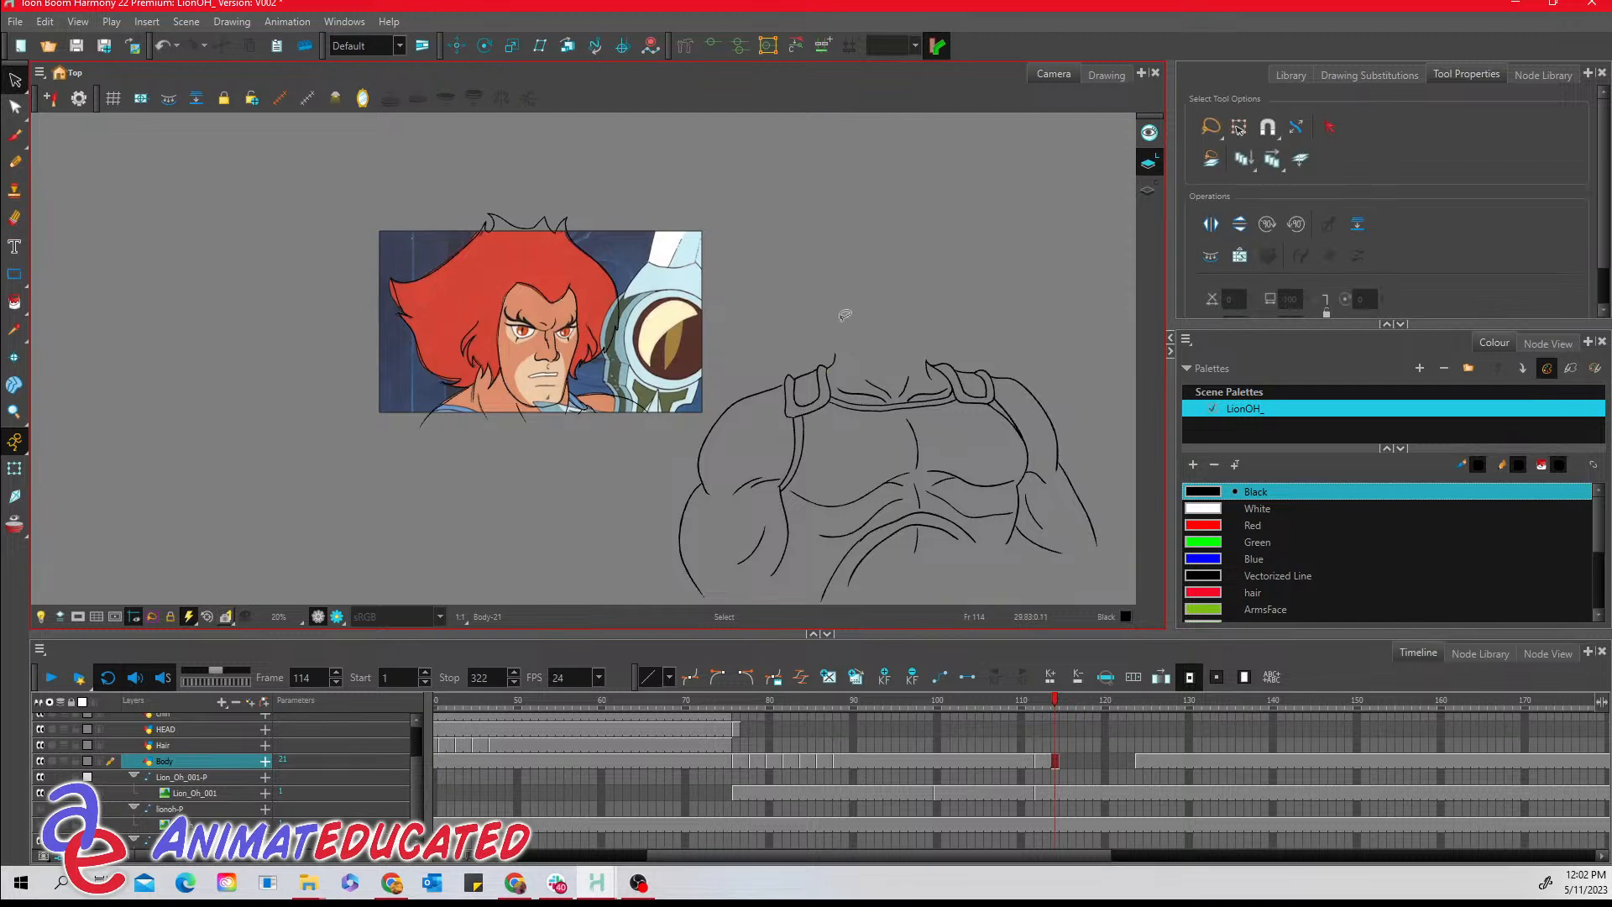
pyautogui.moveTo(851, 324)
pyautogui.mouseDown()
pyautogui.moveTo(672, 494)
pyautogui.moveTo(930, 630)
pyautogui.moveTo(1108, 469)
pyautogui.moveTo(894, 307)
pyautogui.moveTo(851, 323)
pyautogui.mouseUp()
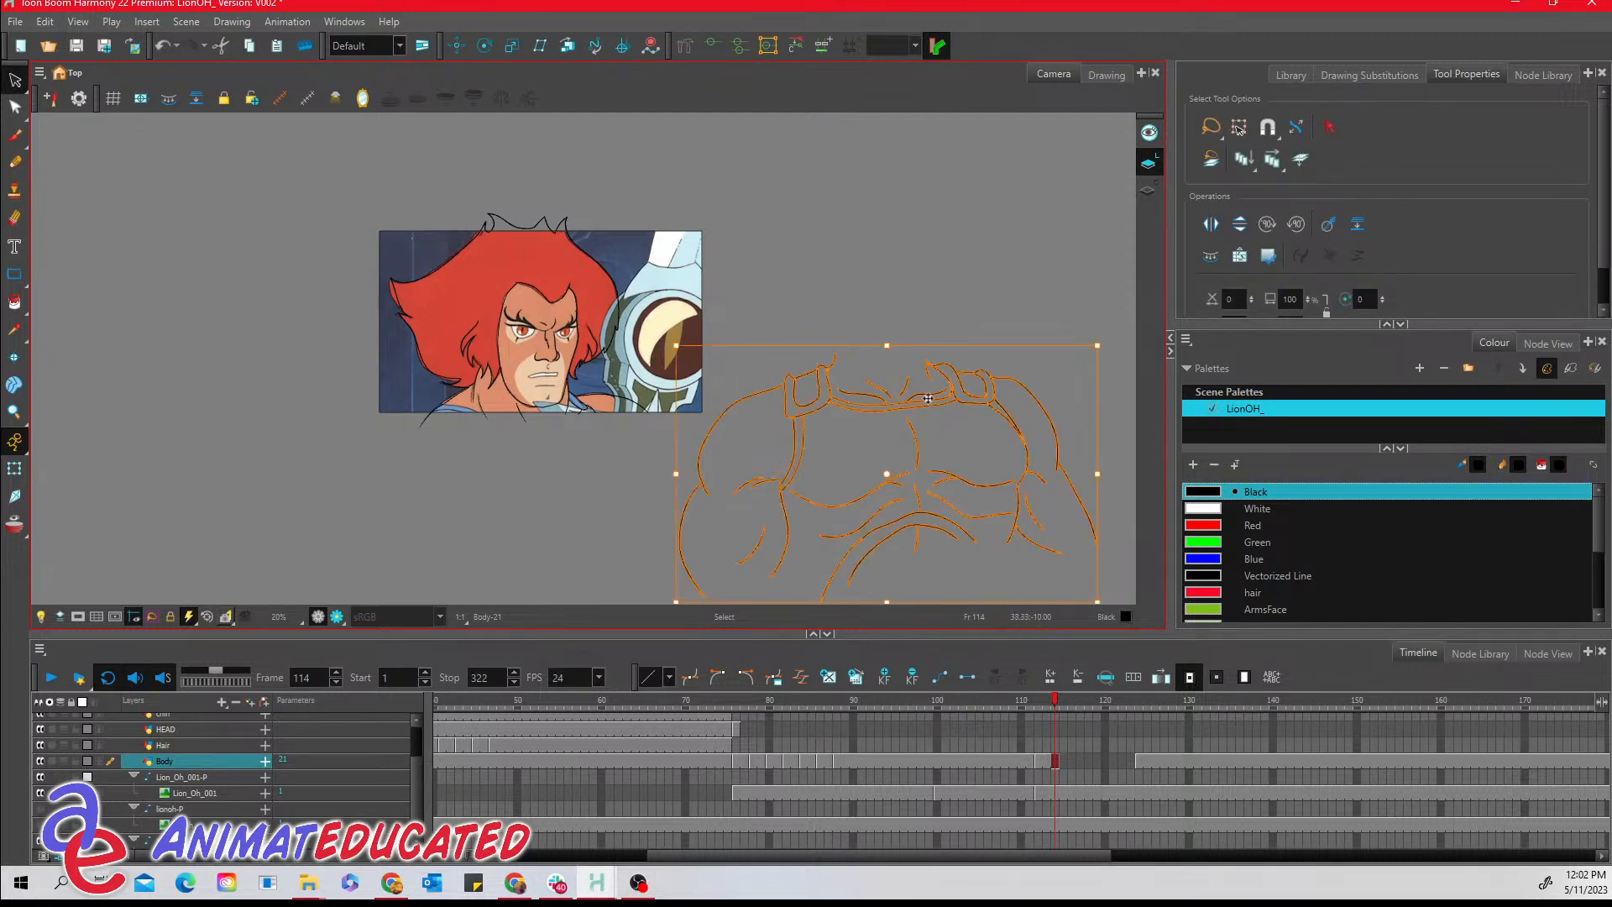
pyautogui.moveTo(927, 399)
pyautogui.mouseDown()
pyautogui.moveTo(622, 441)
pyautogui.moveTo(568, 427)
pyautogui.mouseUp()
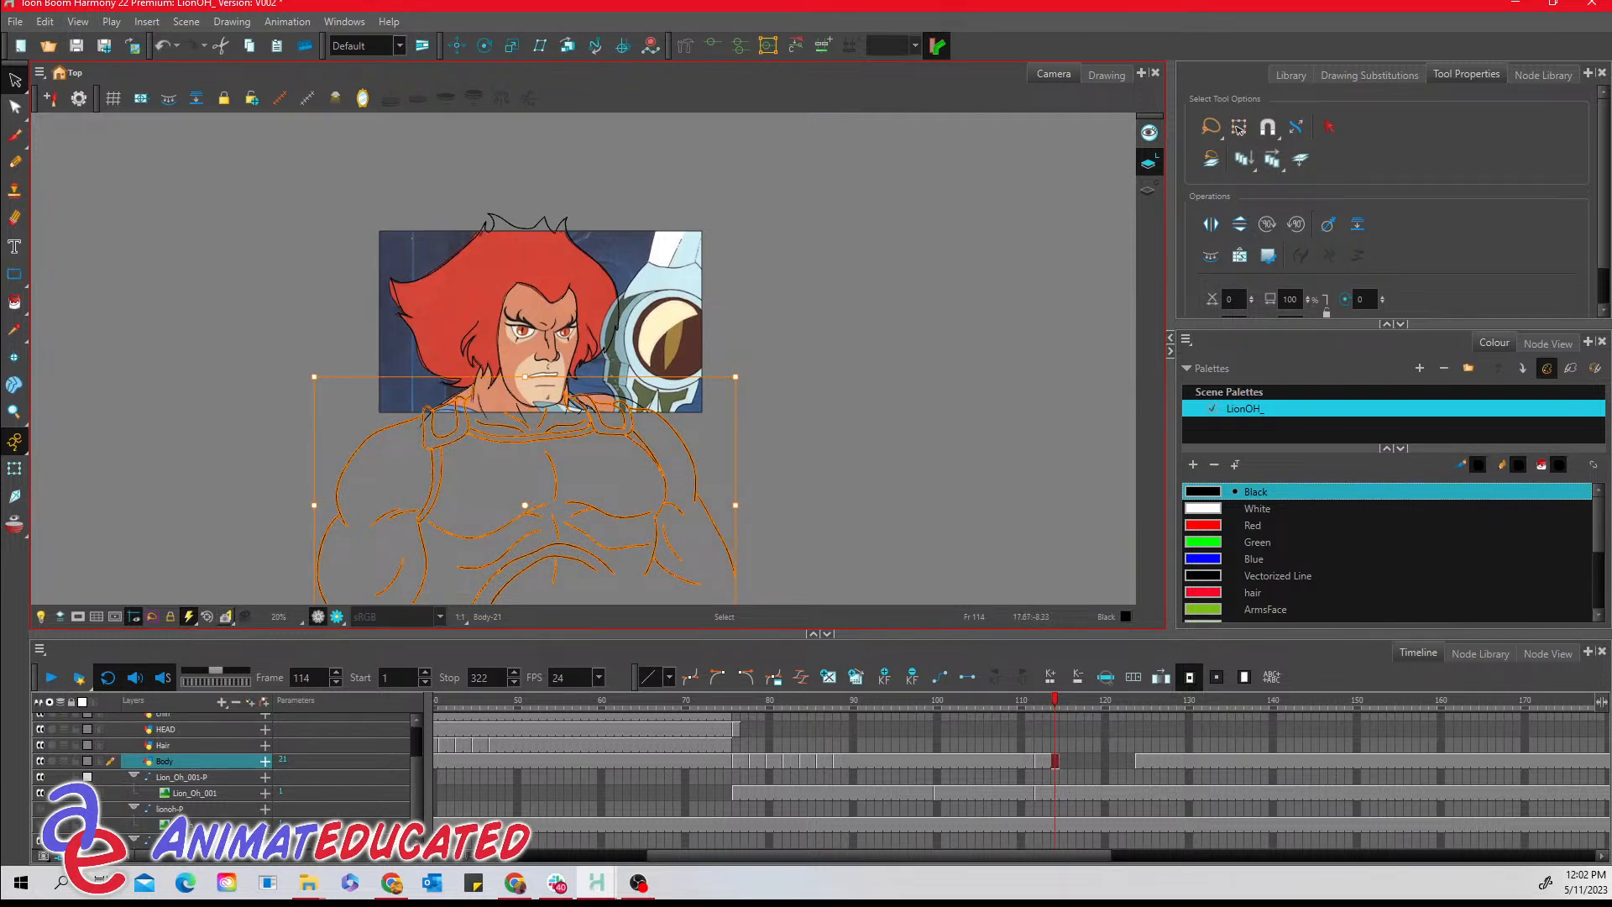
pyautogui.click(40, 793)
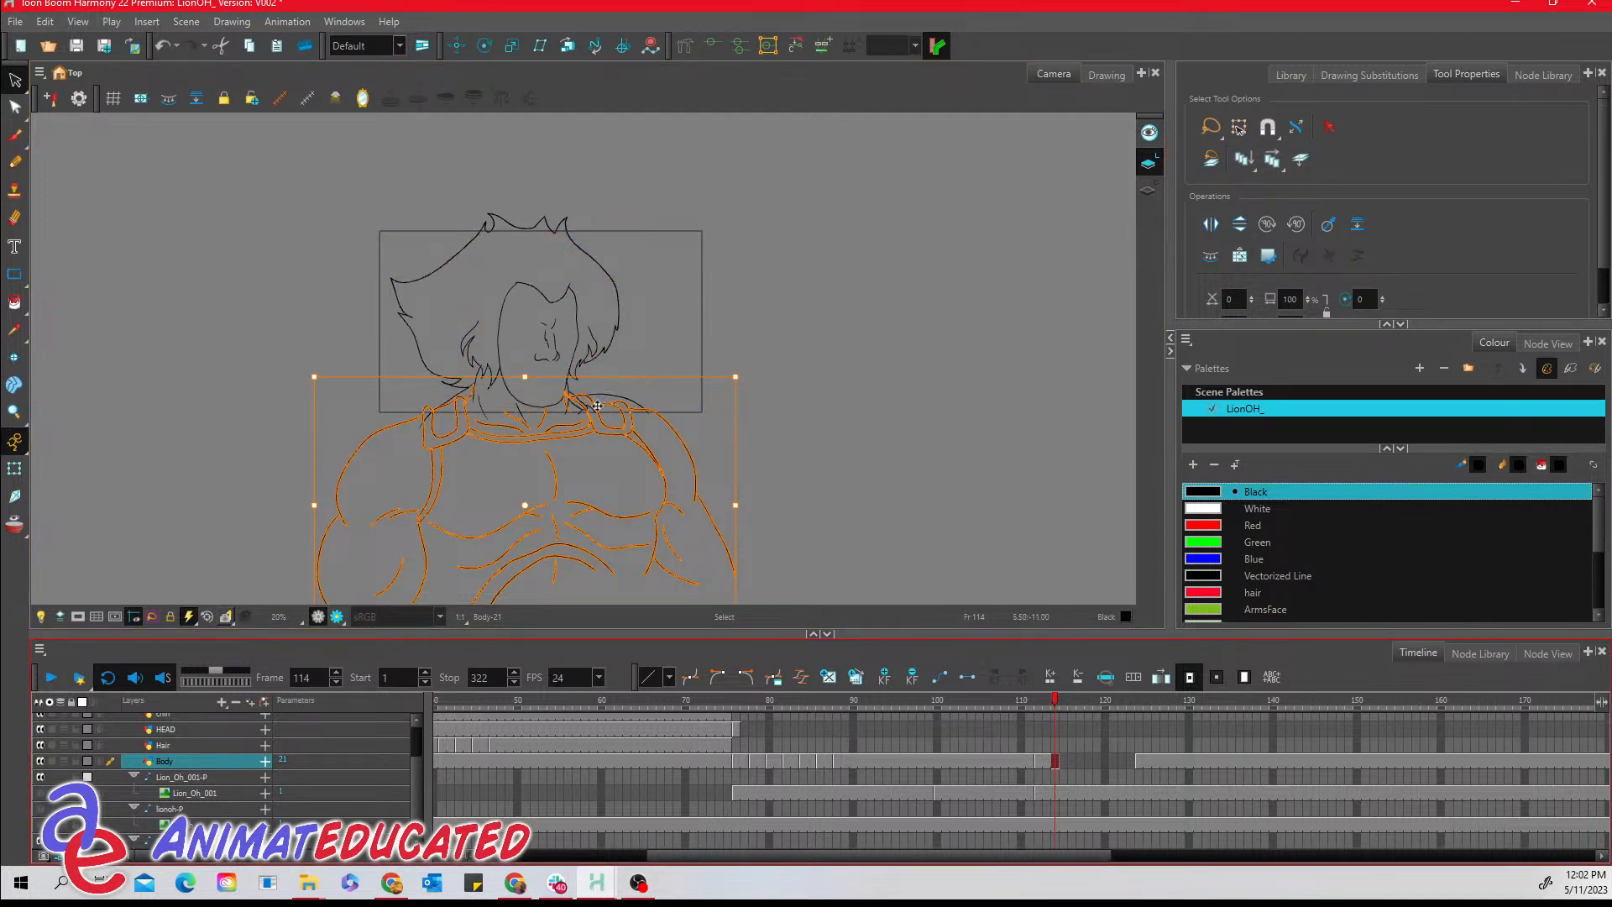
pyautogui.moveTo(598, 407); pyautogui.dragTo(599, 406)
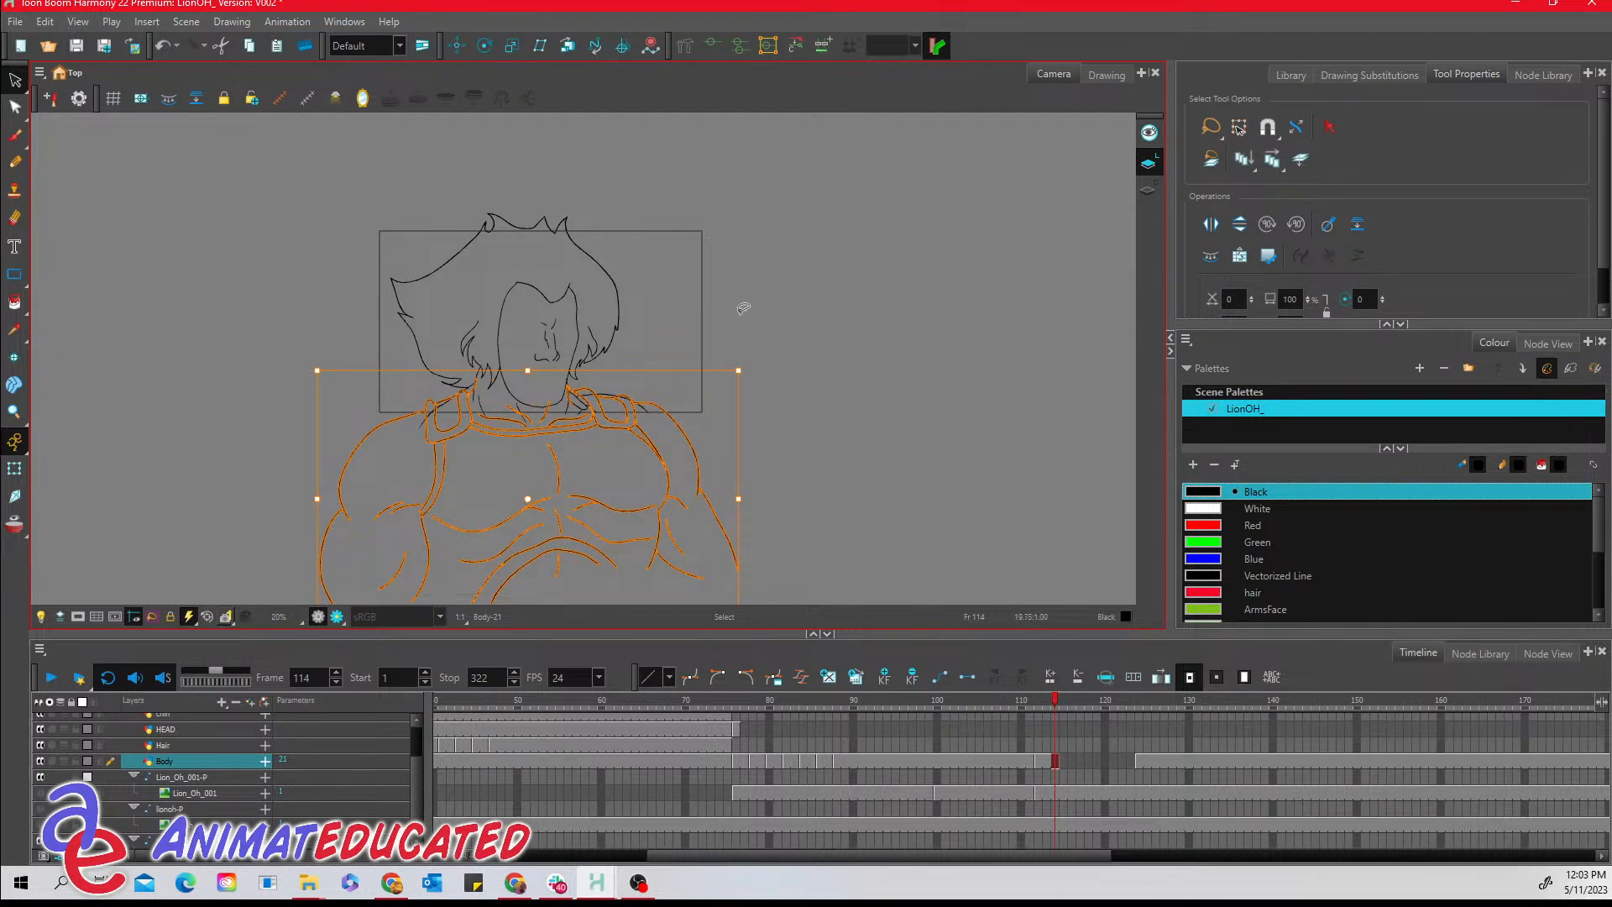
pyautogui.click(743, 309)
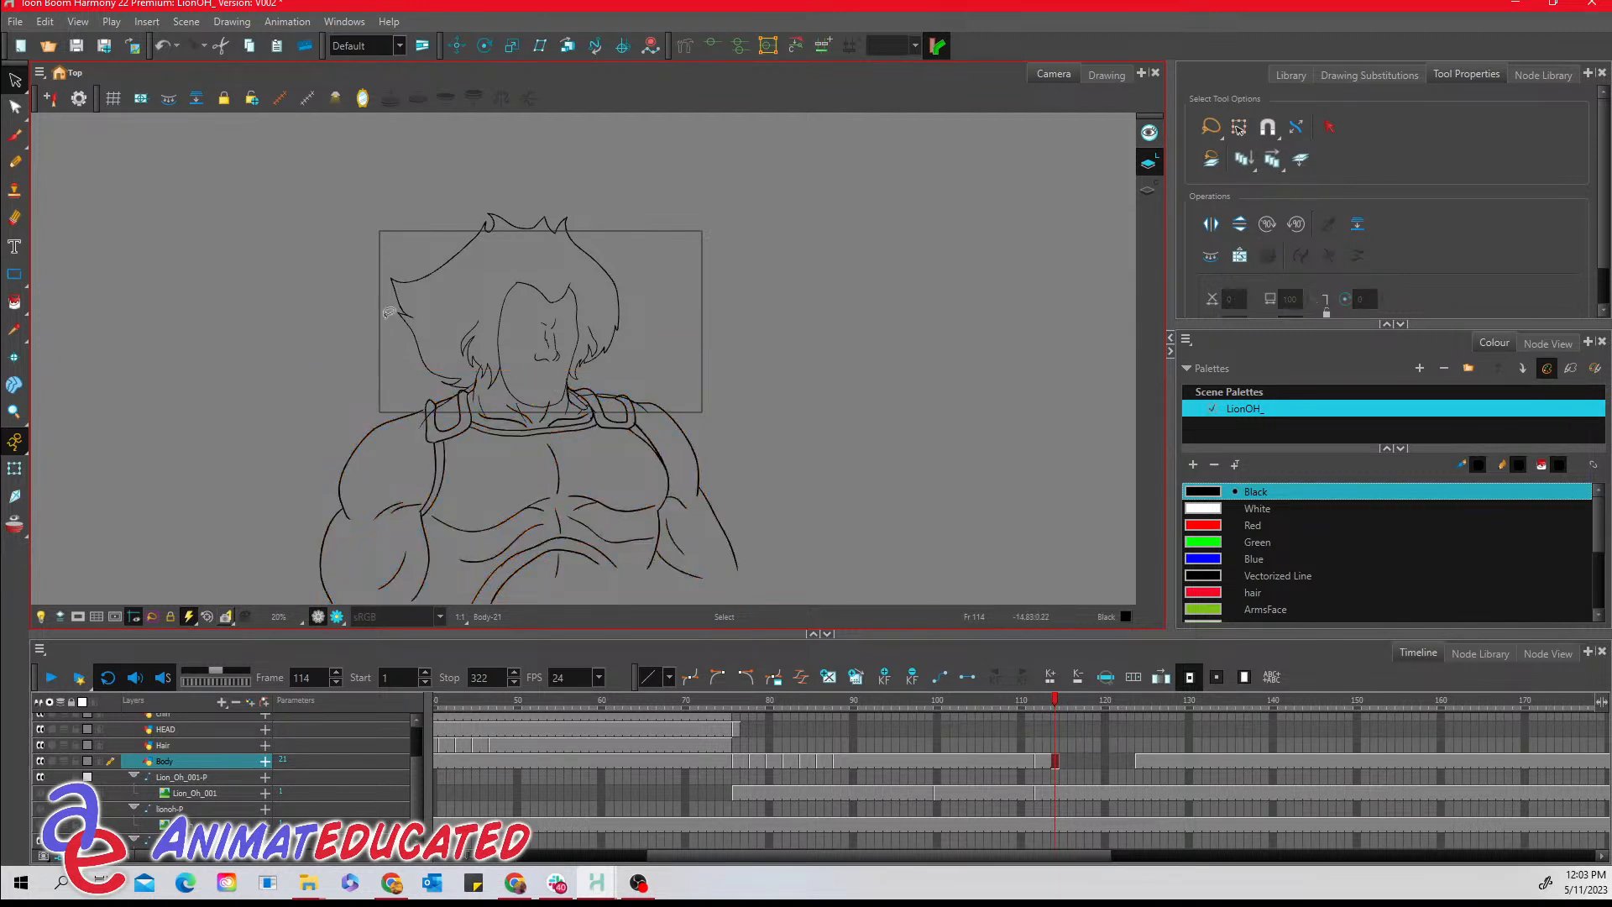
# - Erase the overlapping chin, neck and shoulder lines where the head and torso drawings meet, using the Medium Eraser
pyautogui.click(14, 135)
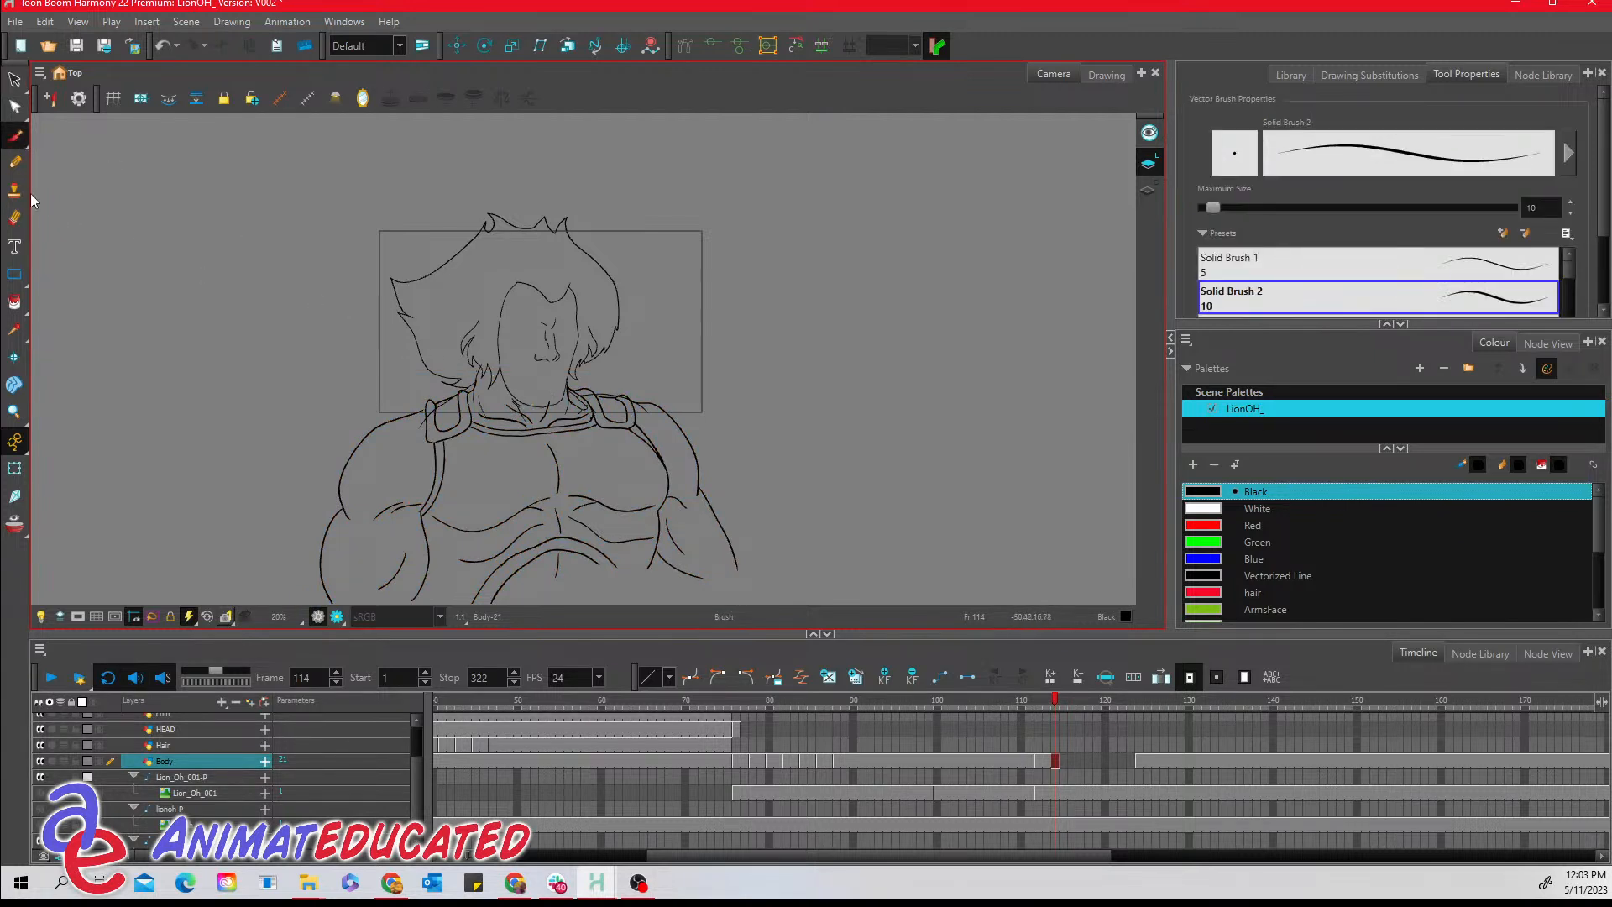
pyautogui.click(15, 218)
pyautogui.click(15, 411)
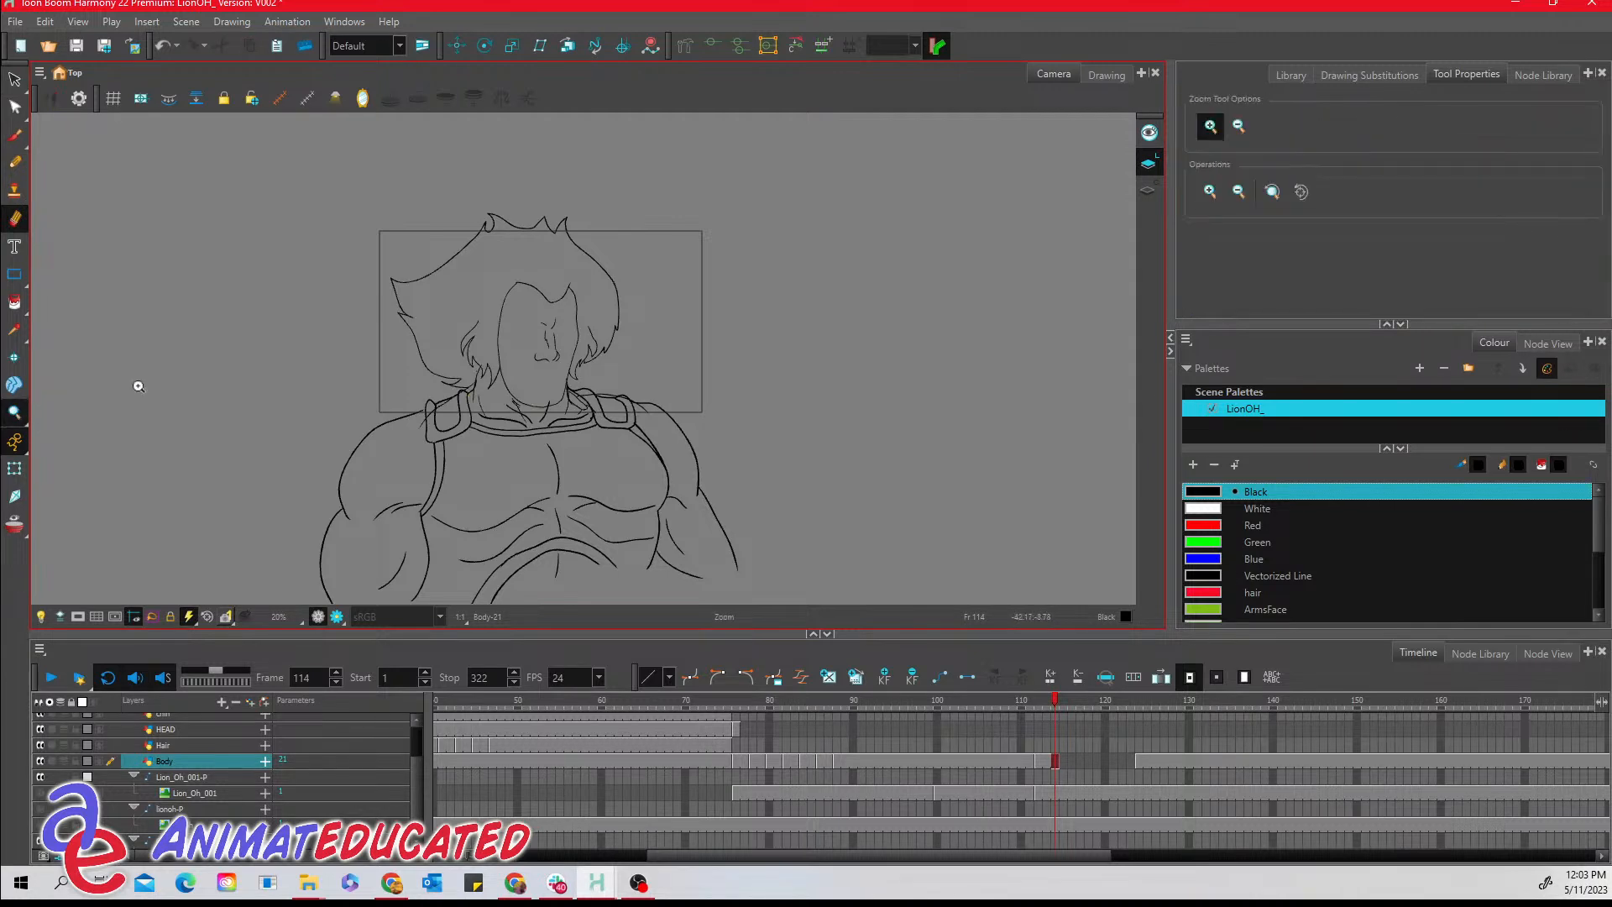
pyautogui.click(551, 407)
pyautogui.click(547, 400)
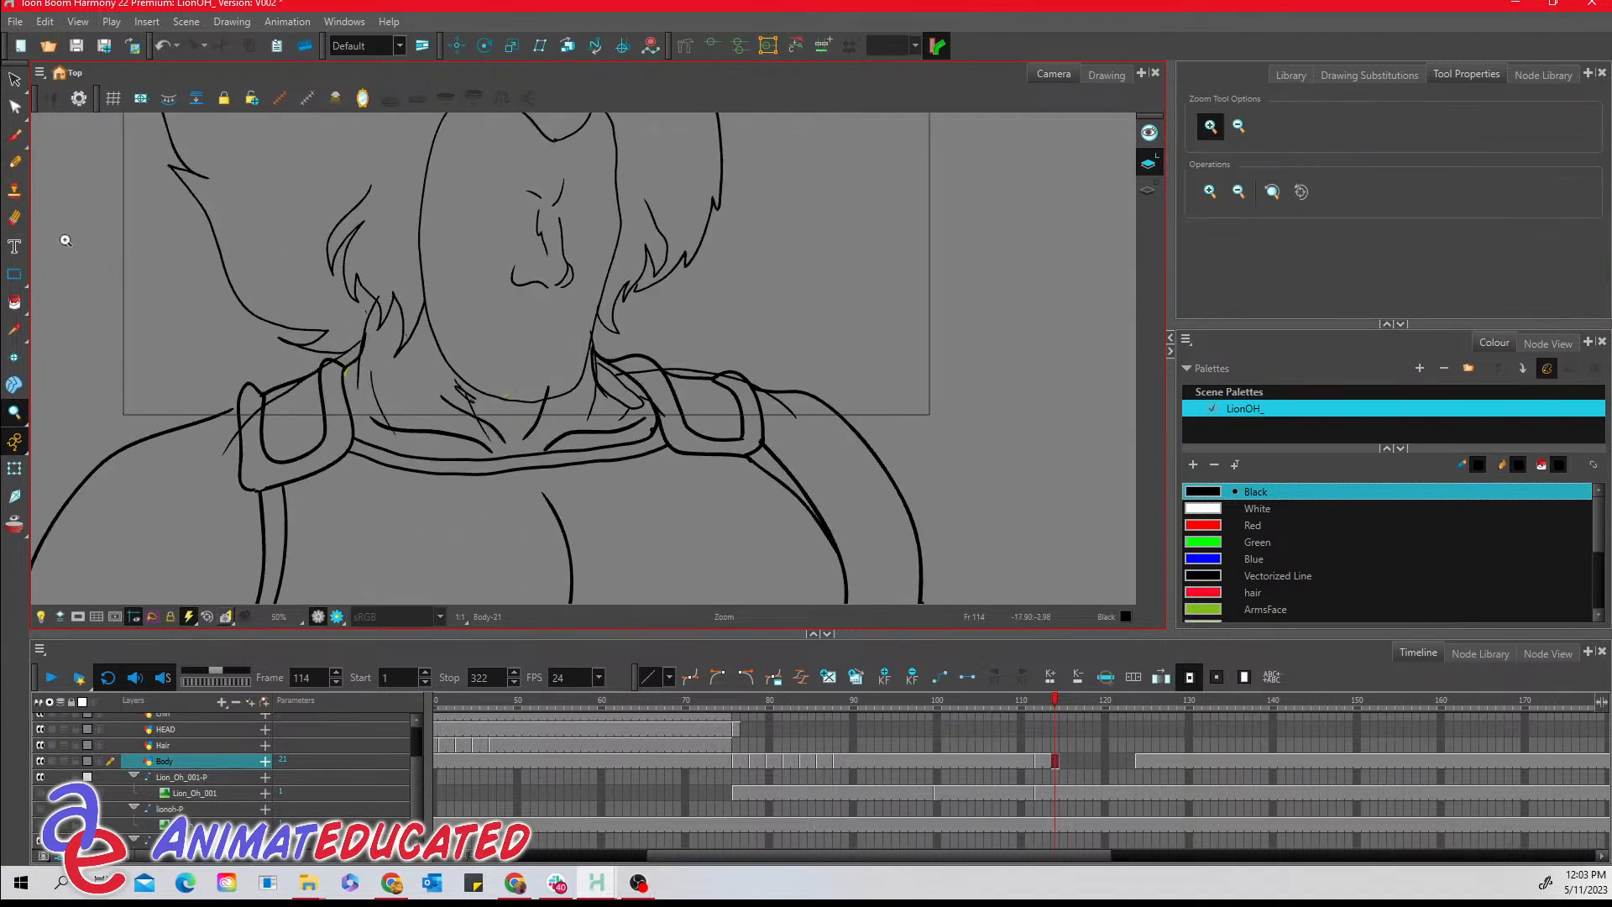
pyautogui.click(15, 217)
pyautogui.moveTo(455, 386); pyautogui.dragTo(464, 391)
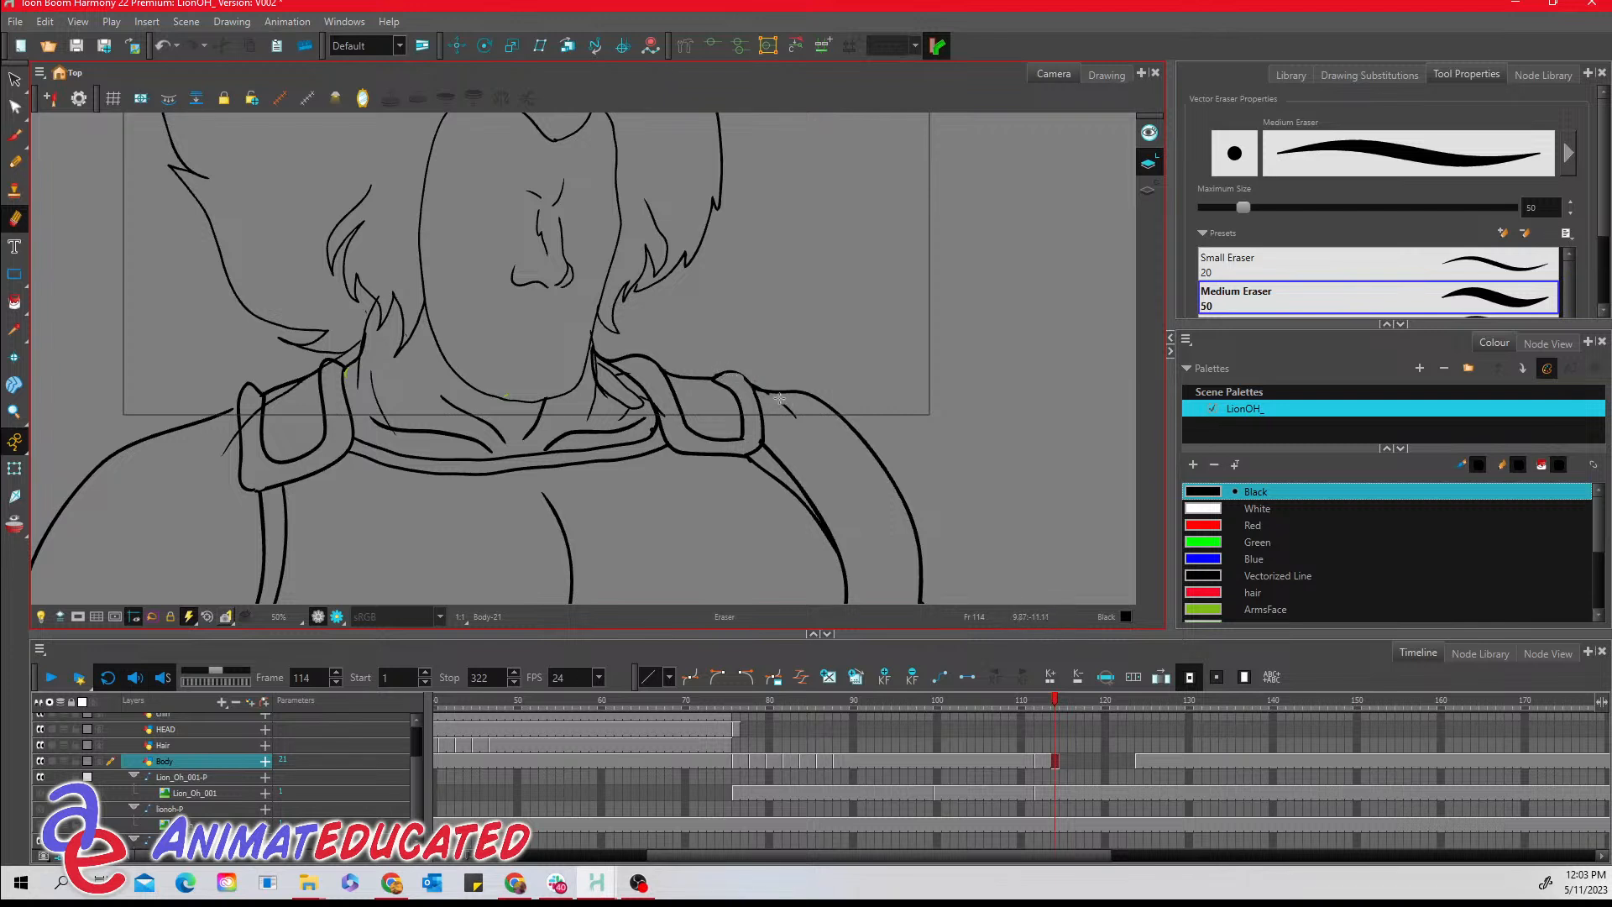
pyautogui.moveTo(769, 395); pyautogui.dragTo(799, 415)
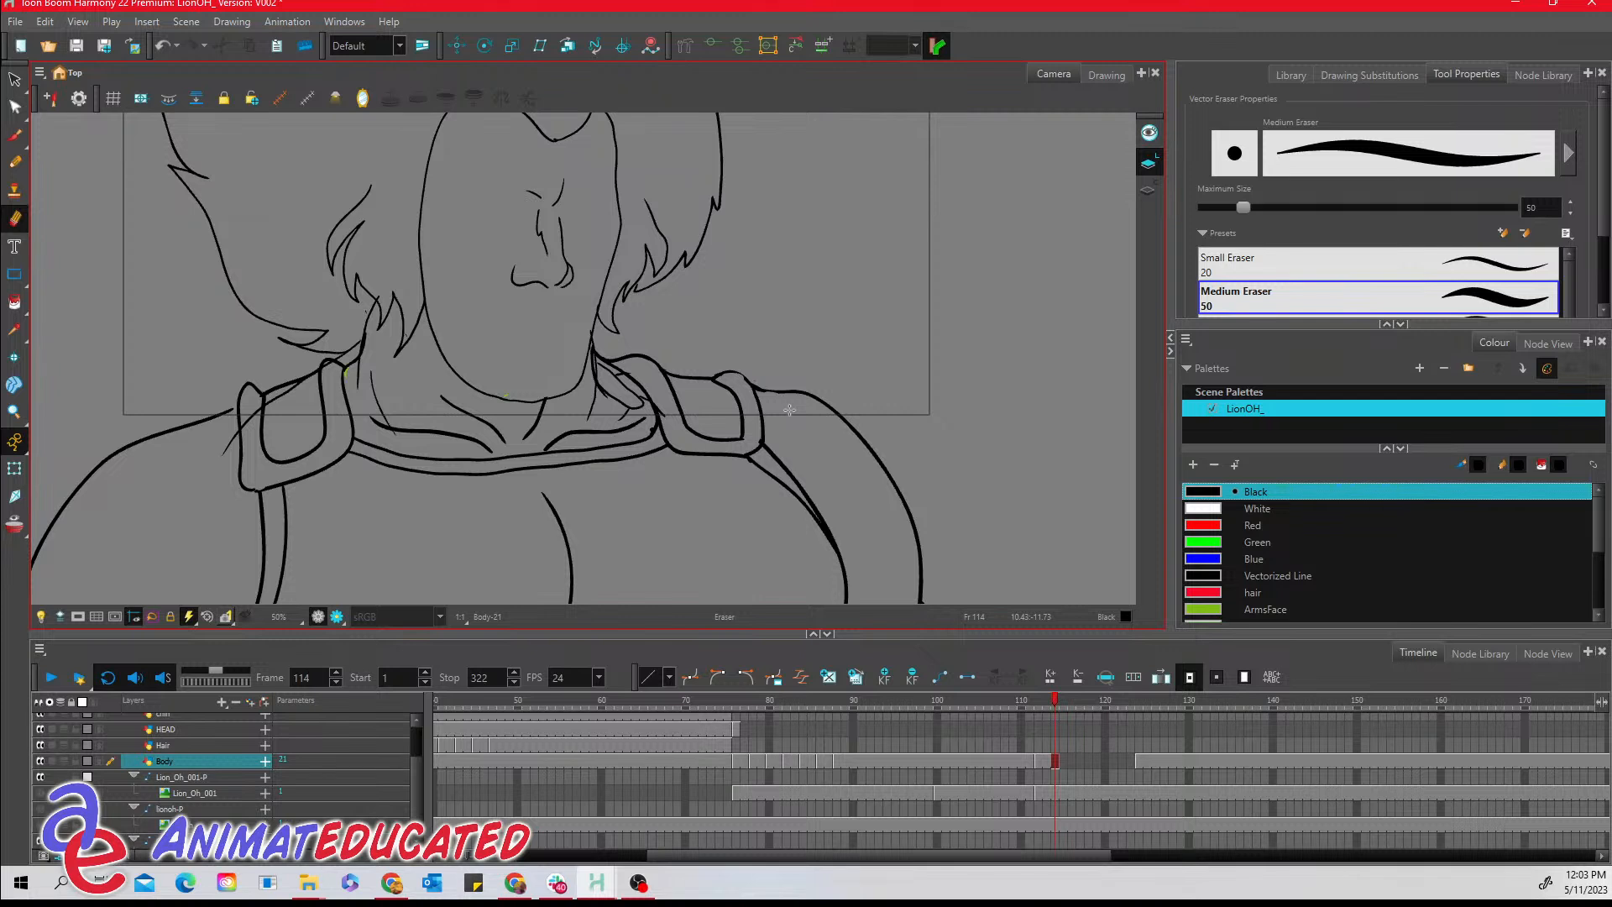
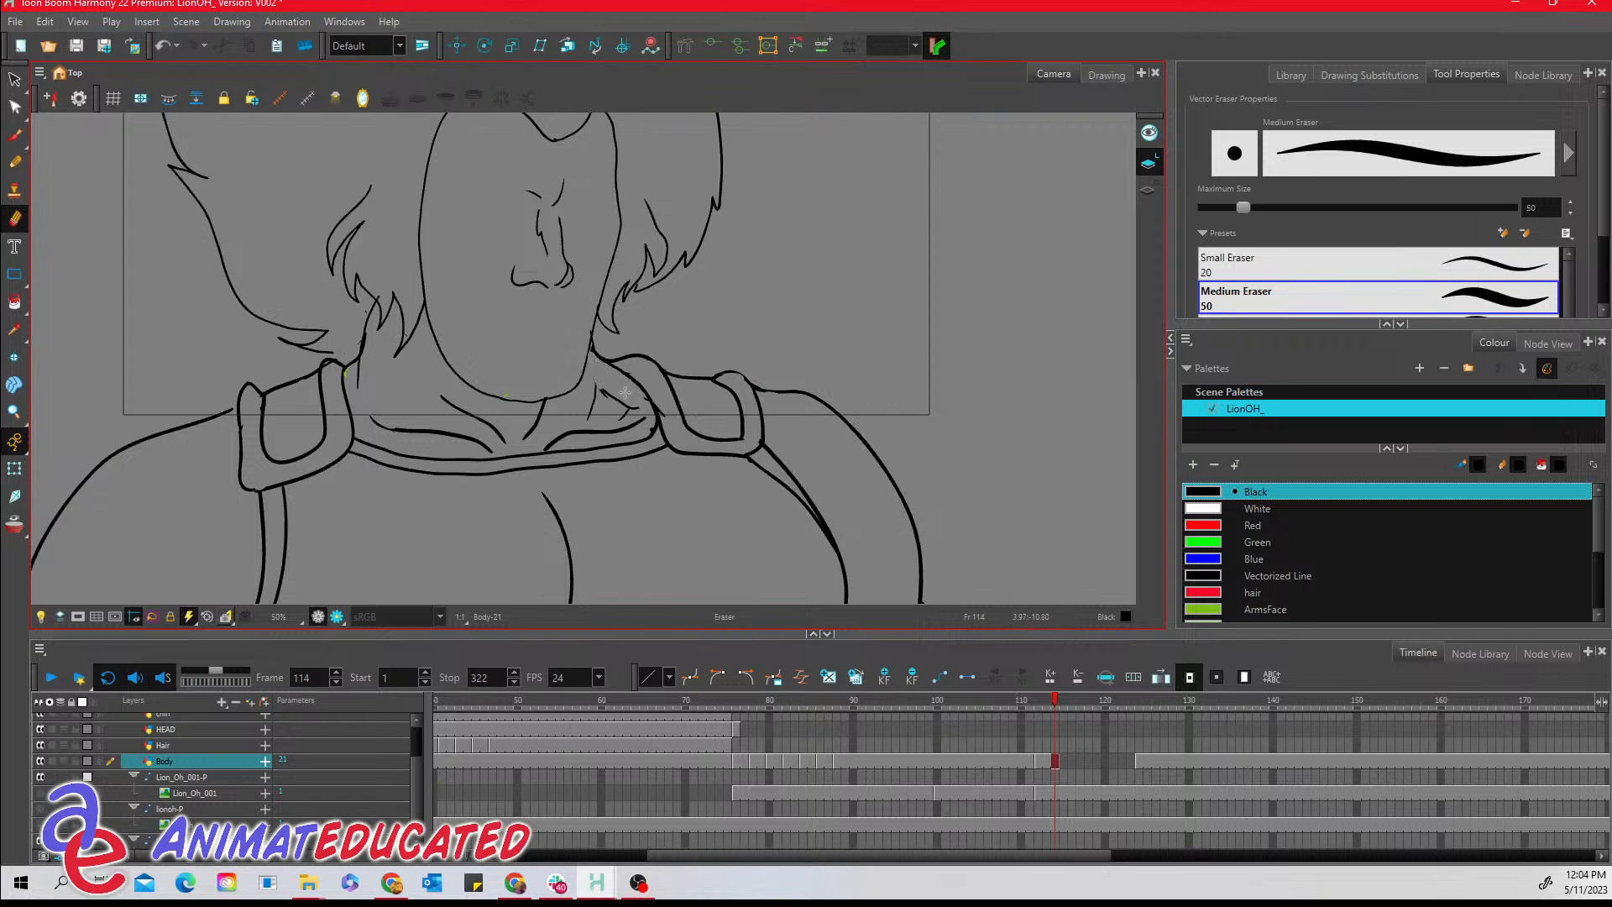
pyautogui.moveTo(629, 409); pyautogui.dragTo(600, 395)
# - Examine the Body drawings between frames 78 and 107 to locate where the stray mouth and eye drawings overlap the face
pyautogui.moveTo(833, 695)
pyautogui.mouseDown()
pyautogui.moveTo(771, 698)
pyautogui.moveTo(869, 700)
pyautogui.moveTo(719, 713)
pyautogui.moveTo(897, 687)
pyautogui.moveTo(998, 643)
pyautogui.mouseUp()
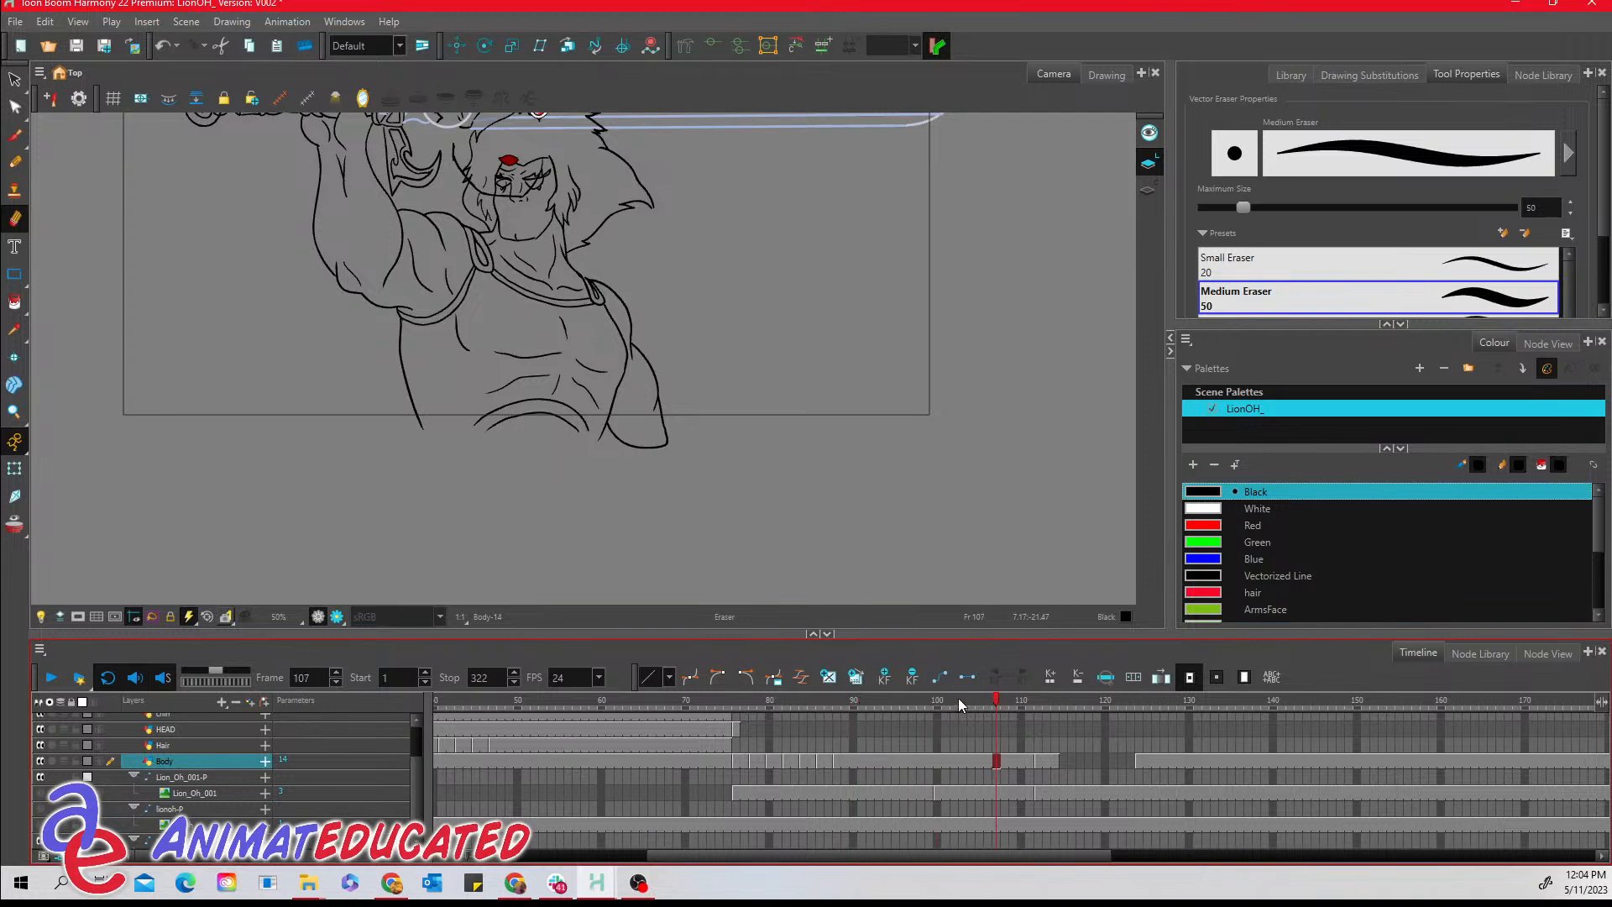
pyautogui.moveTo(959, 699)
pyautogui.mouseDown()
pyautogui.moveTo(774, 699)
pyautogui.moveTo(960, 701)
pyautogui.mouseUp()
pyautogui.moveTo(958, 694); pyautogui.dragTo(945, 694)
pyautogui.click(754, 701)
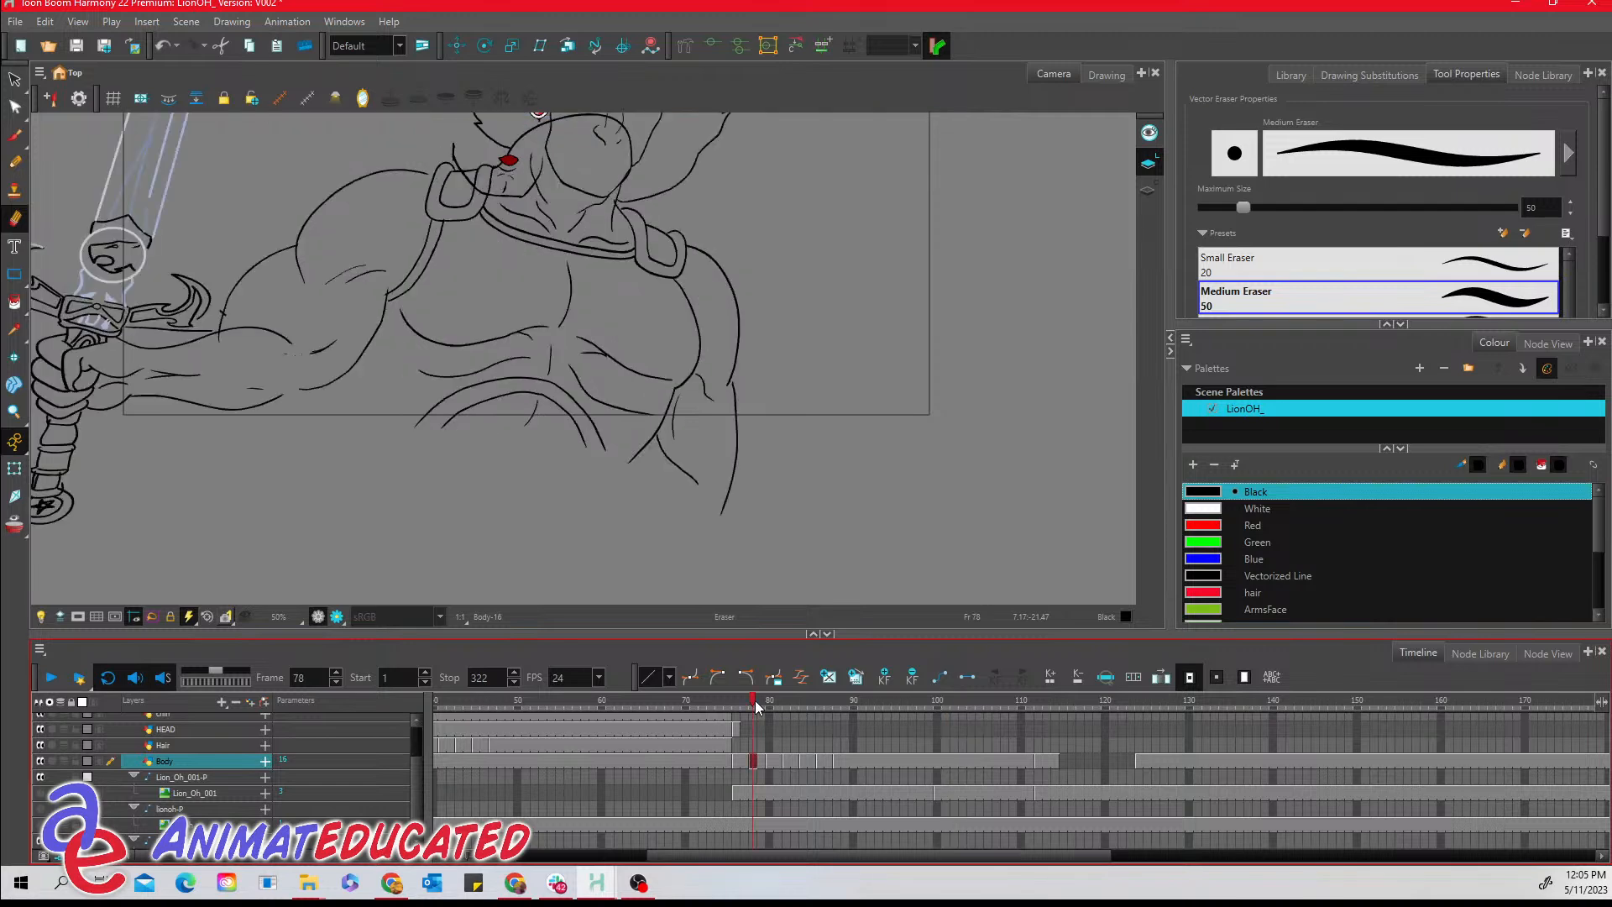
pyautogui.moveTo(755, 701)
pyautogui.mouseDown()
pyautogui.moveTo(862, 700)
pyautogui.moveTo(820, 703)
pyautogui.mouseUp()
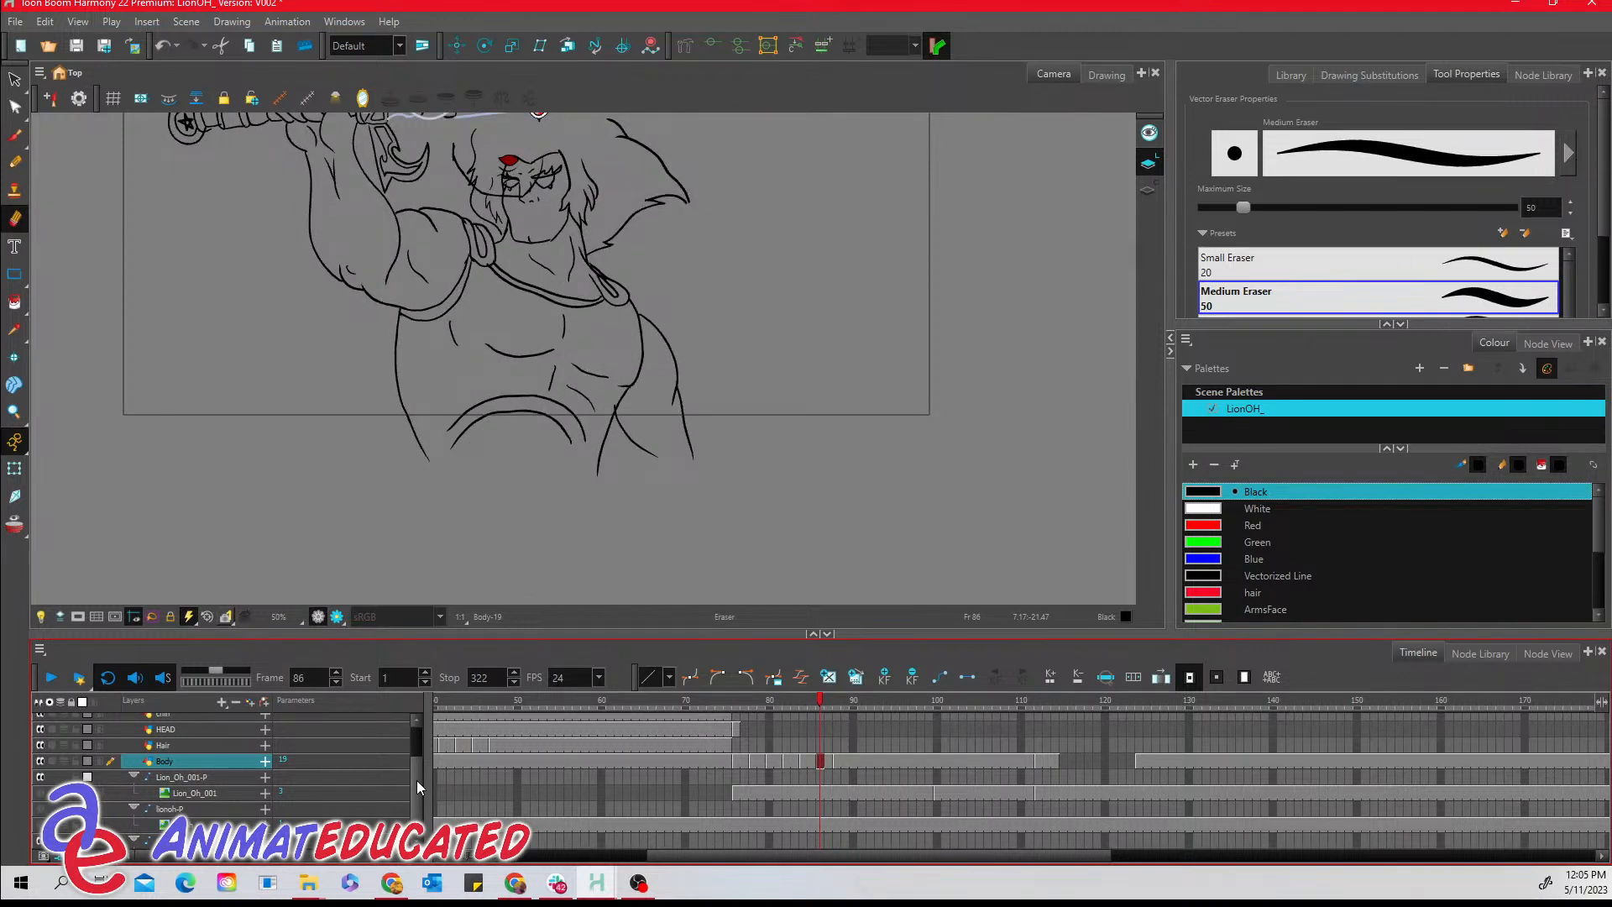
pyautogui.scroll(2, 417, 779)
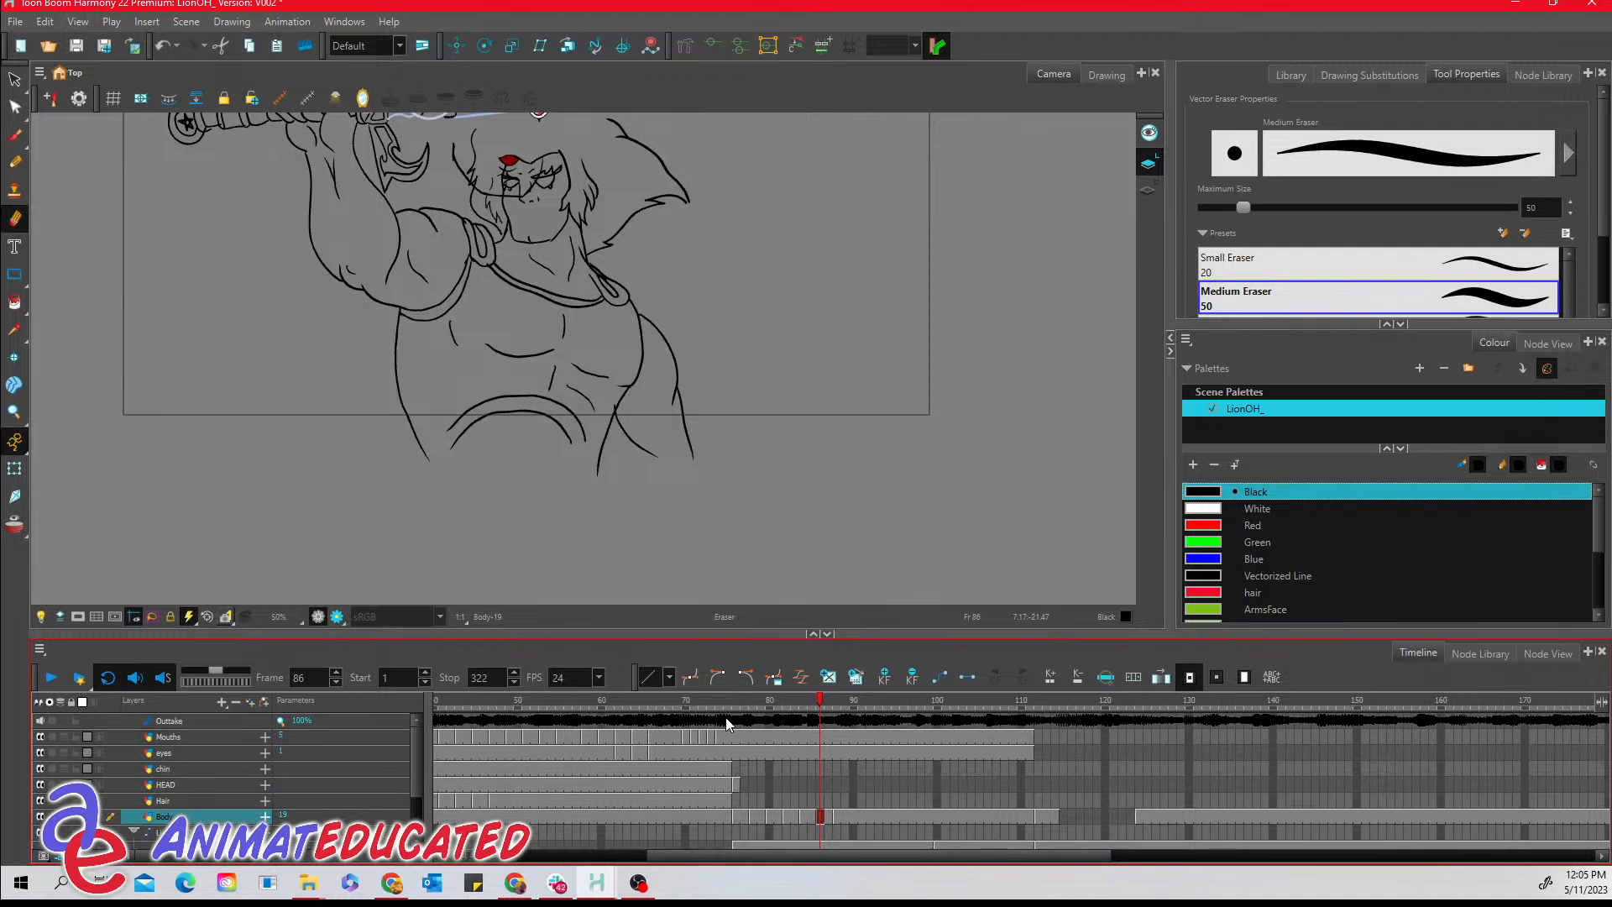
pyautogui.click(809, 737)
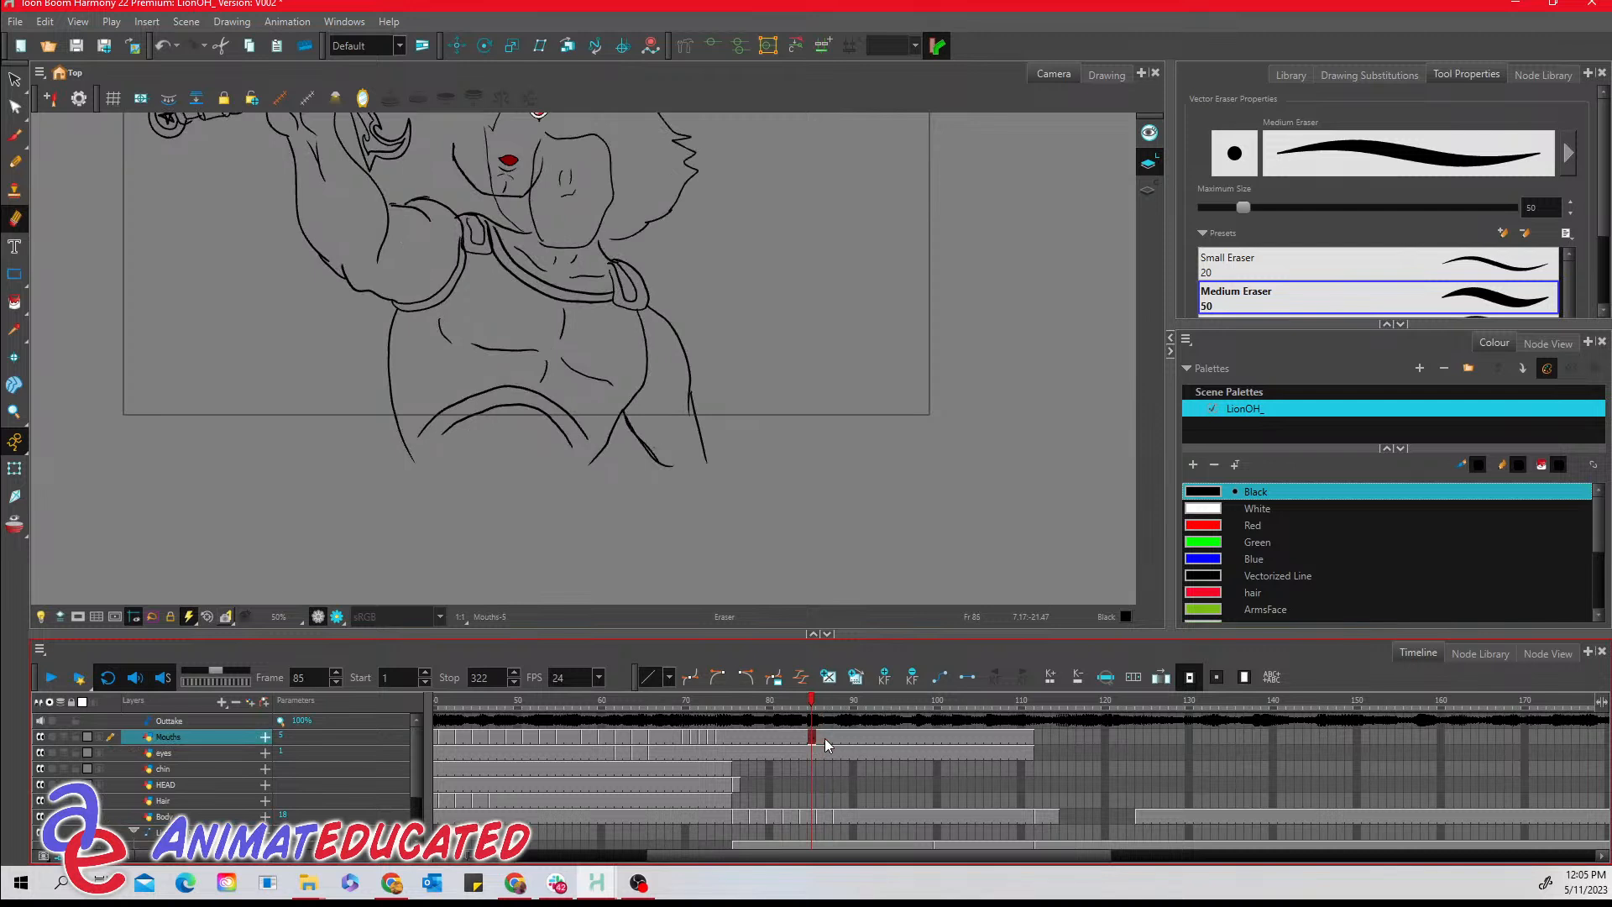
pyautogui.click(825, 738)
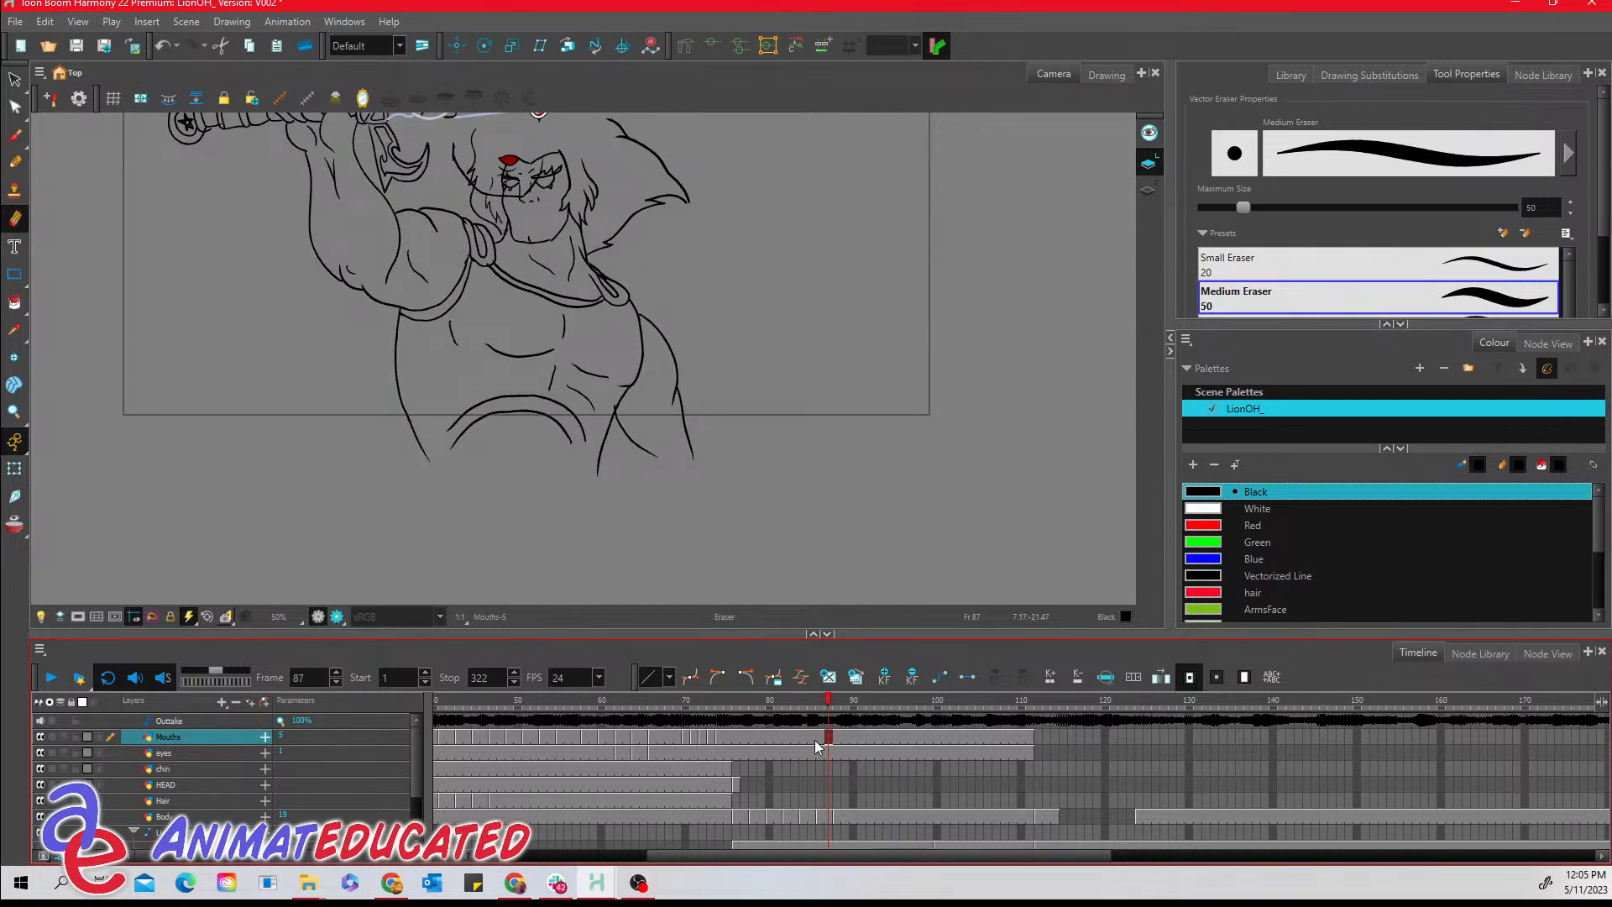
# - Delete the exposures of the eyes and Mouths layers from frame 86 to the end of their drawings
pyautogui.click(814, 739)
pyautogui.click(820, 743)
pyautogui.click(820, 753)
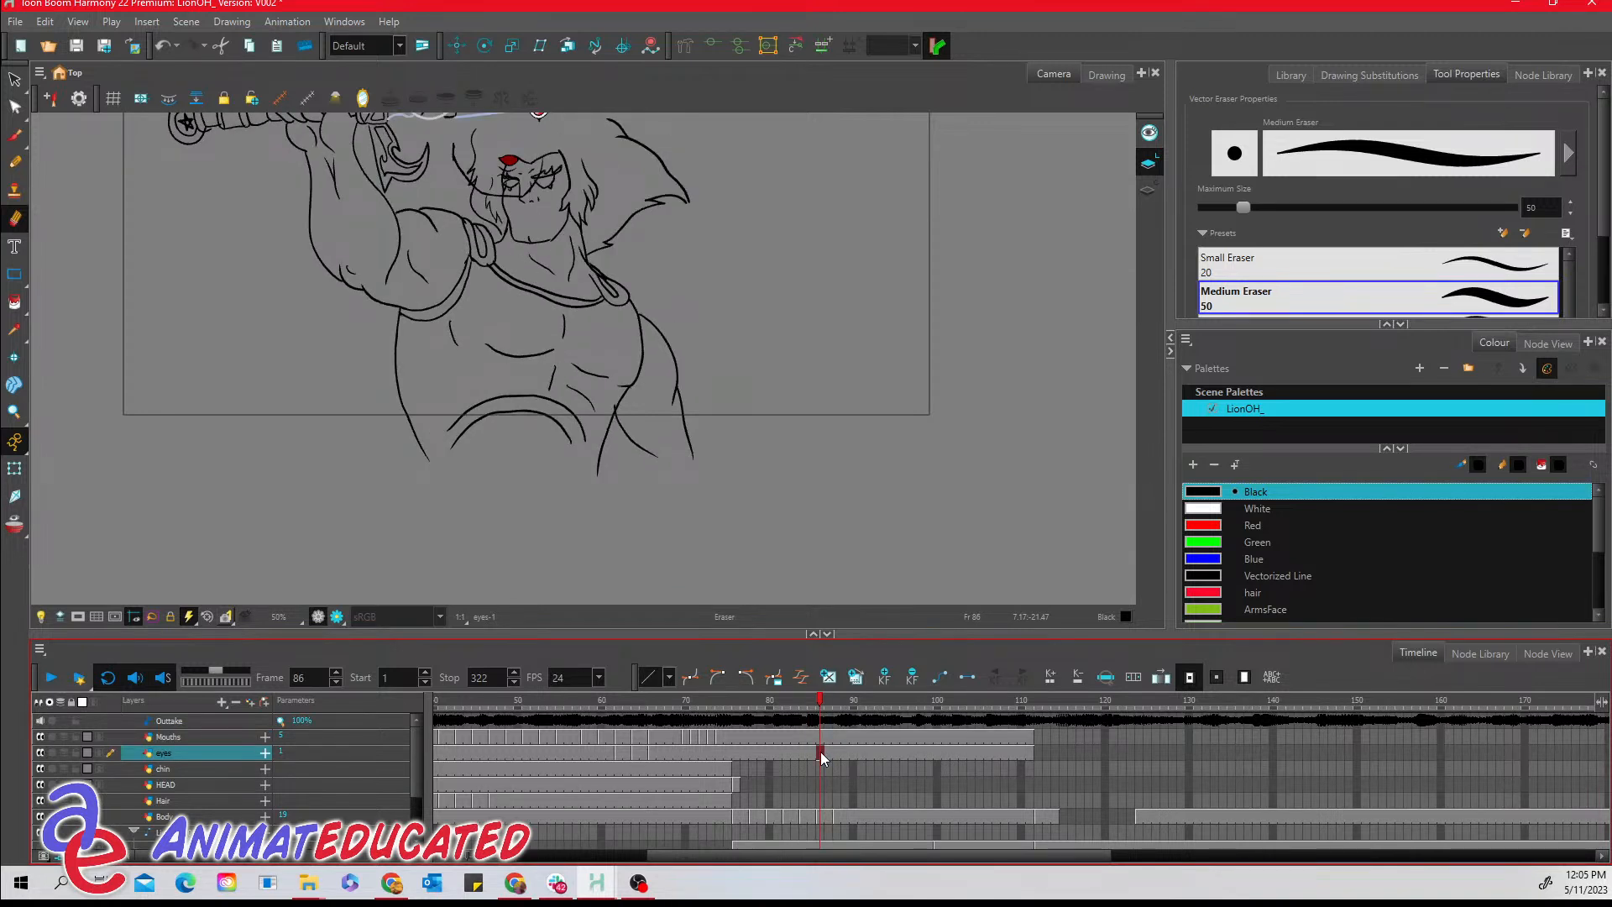
pyautogui.keyDown('shift'); pyautogui.click(820, 739); pyautogui.keyUp('shift')
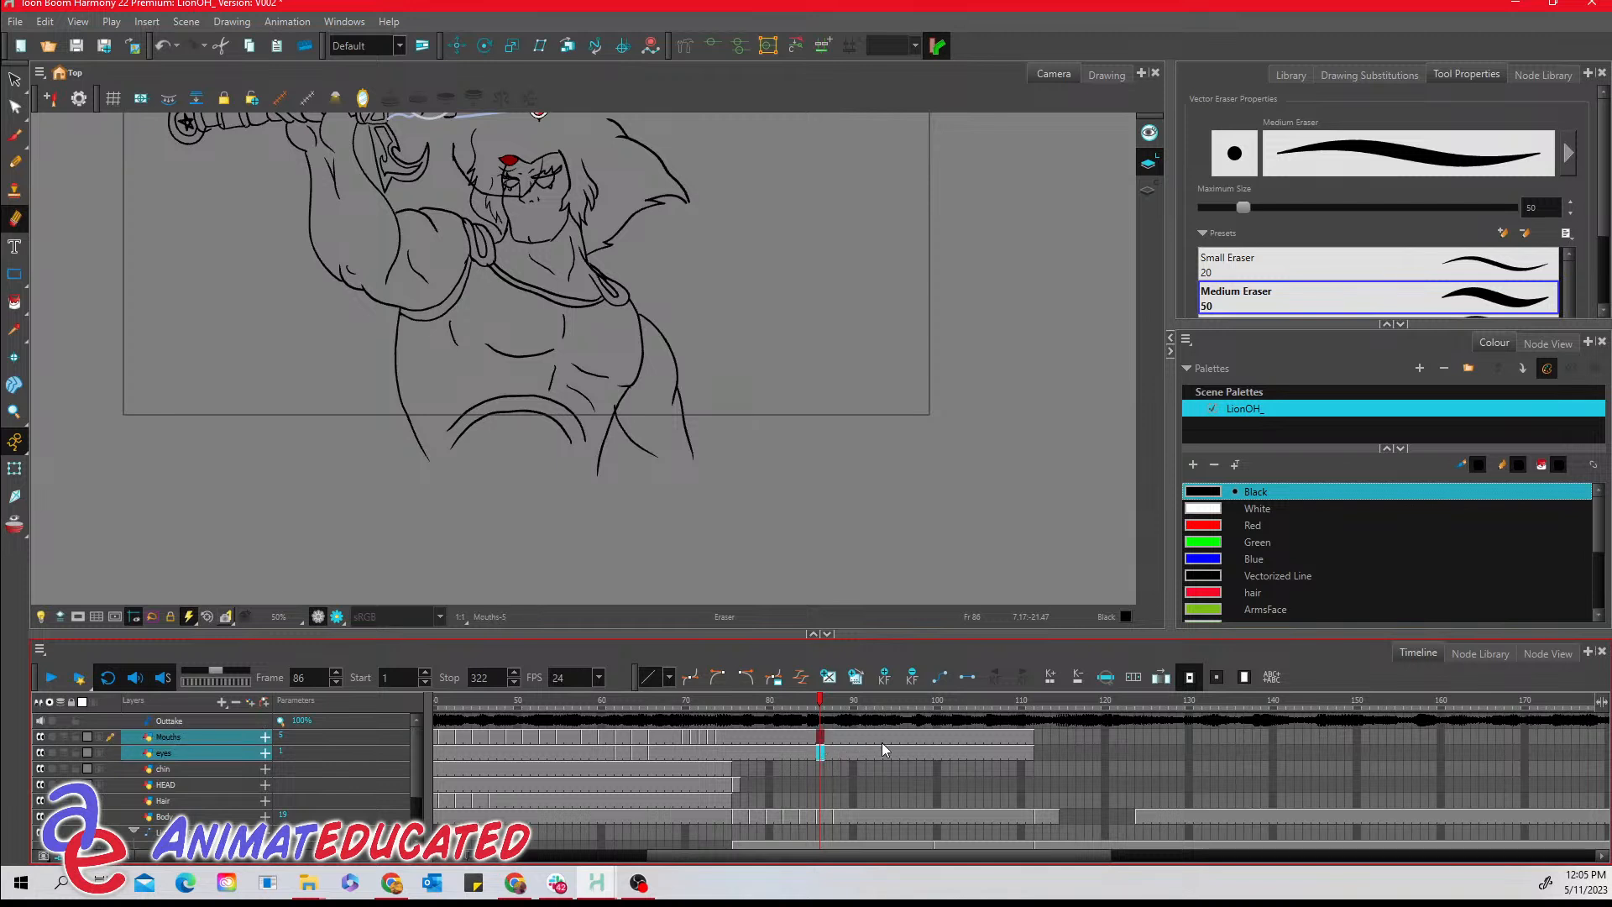
pyautogui.keyDown('shift'); pyautogui.click(1030, 754); pyautogui.keyUp('shift')
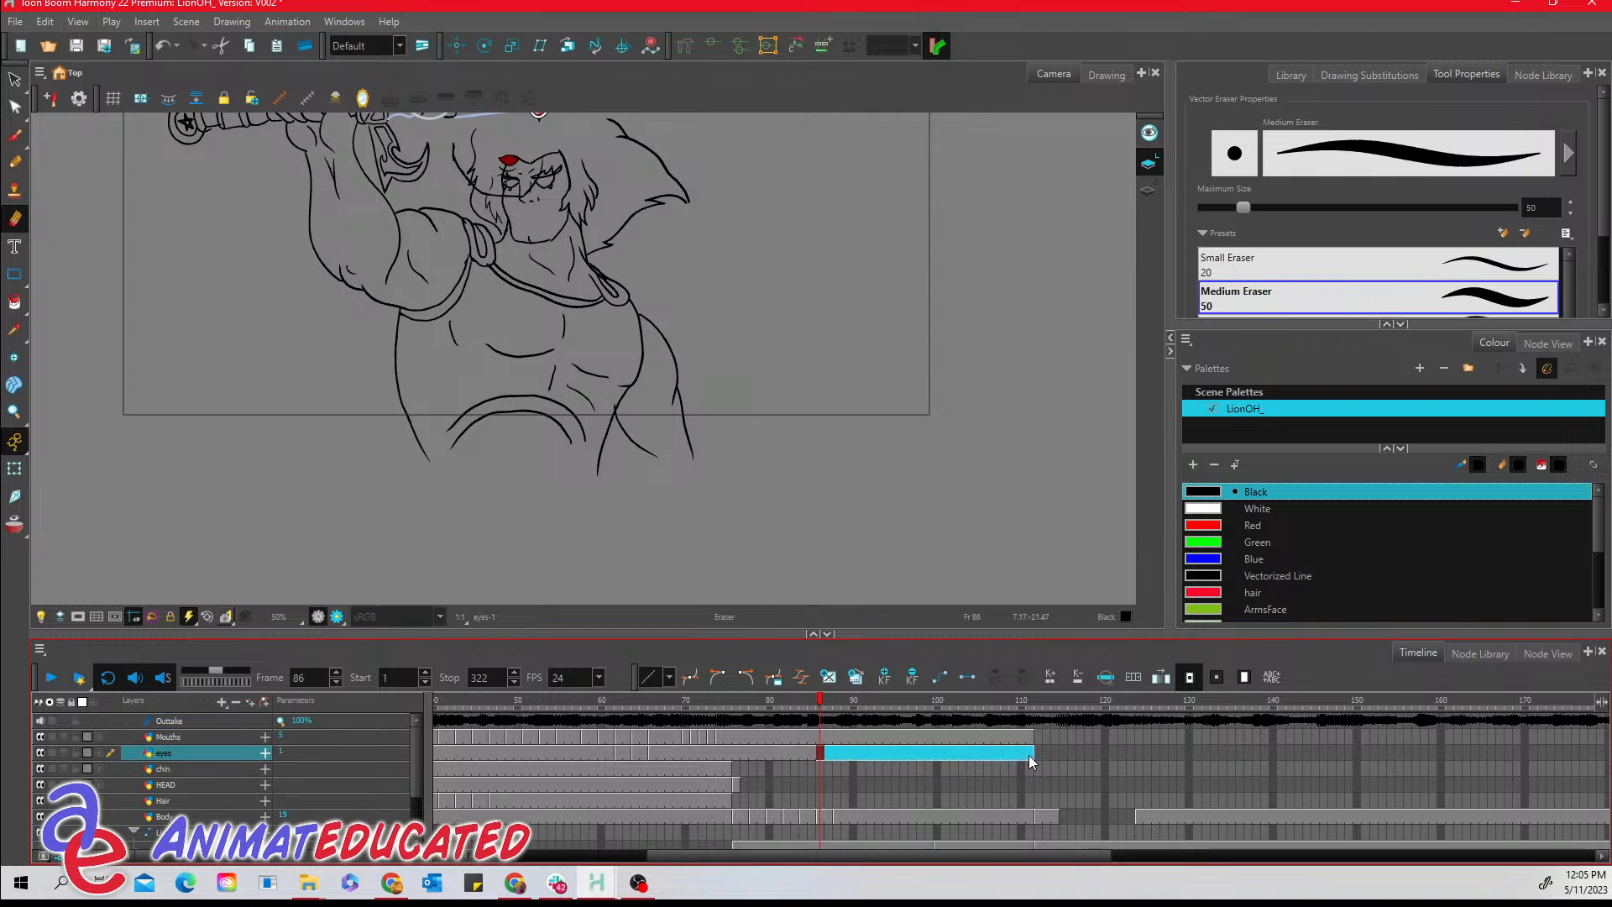
pyautogui.press('Delete')
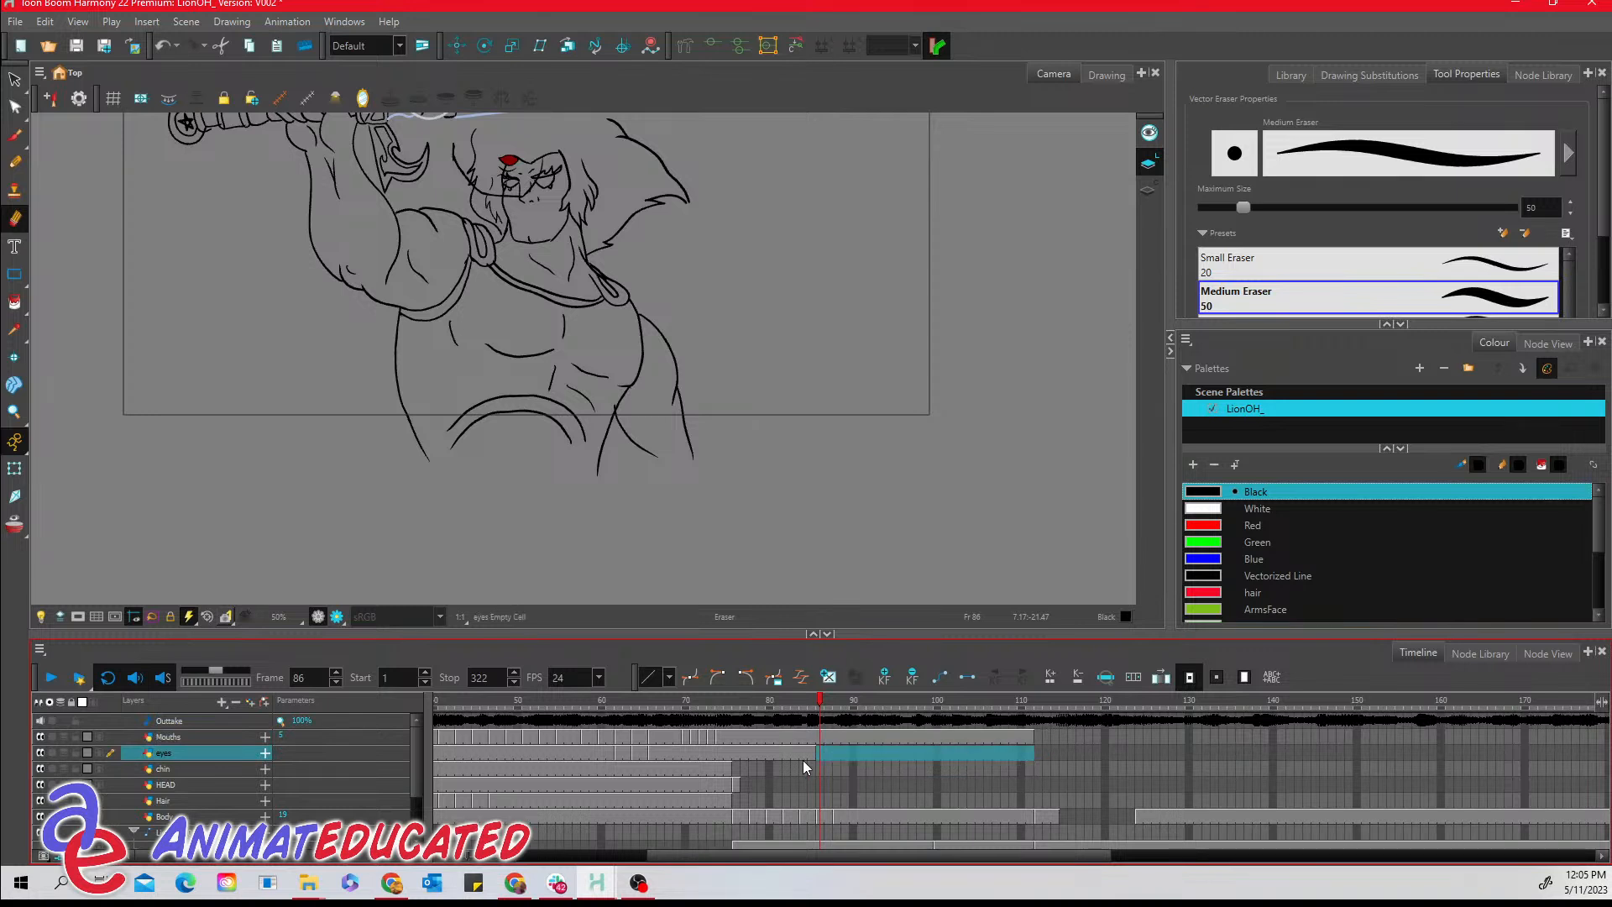
pyautogui.click(818, 731)
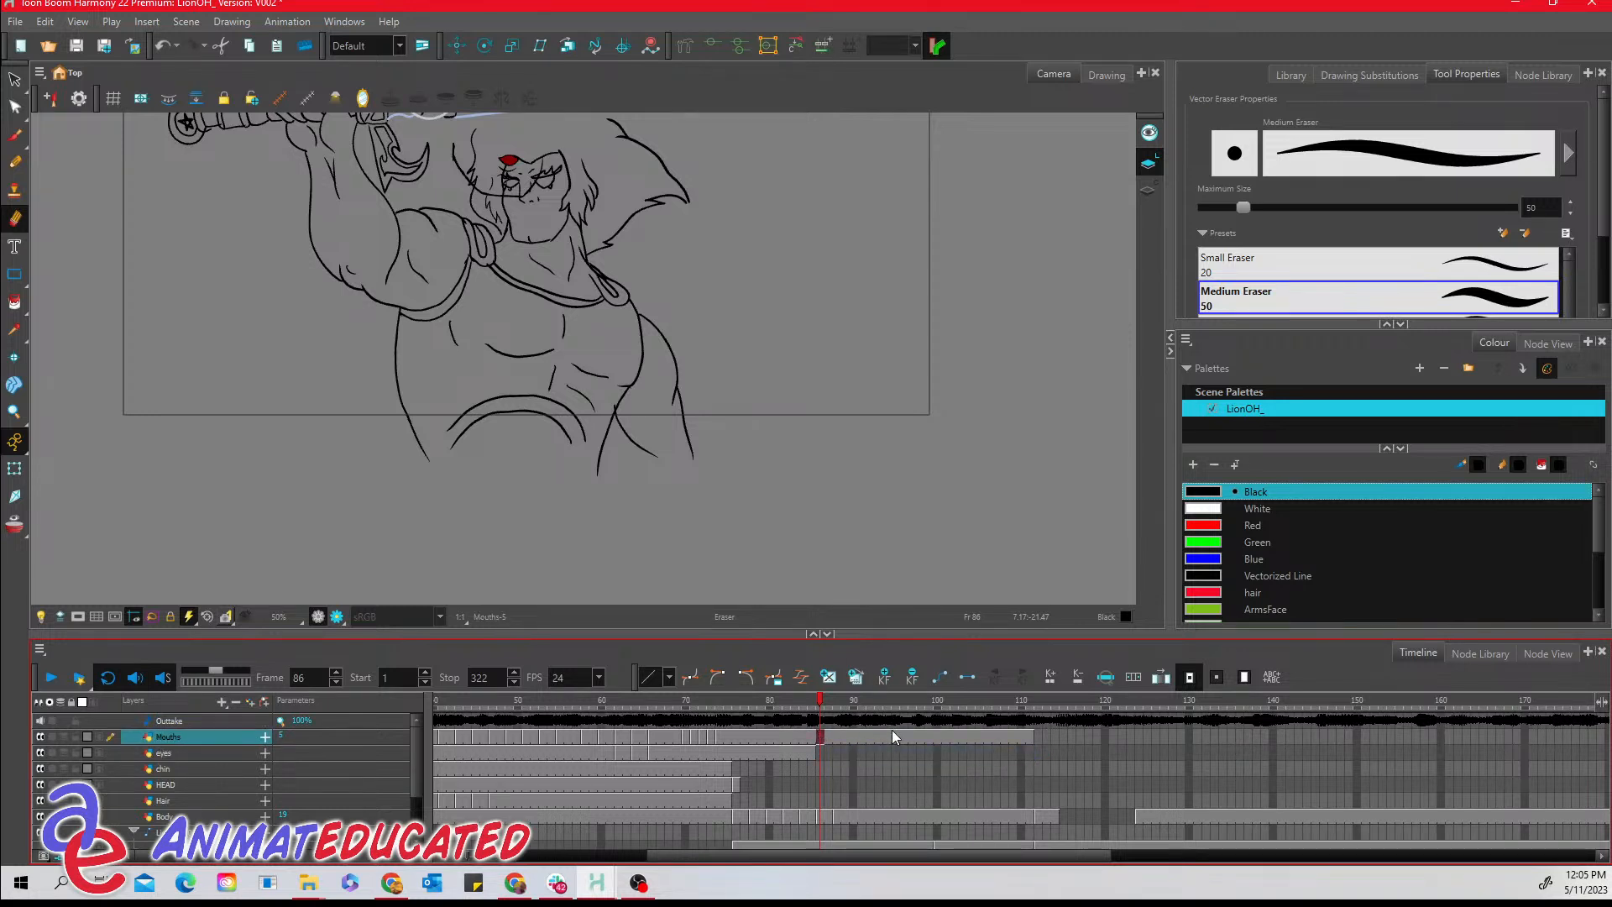
pyautogui.keyDown('shift'); pyautogui.click(1032, 738); pyautogui.keyUp('shift')
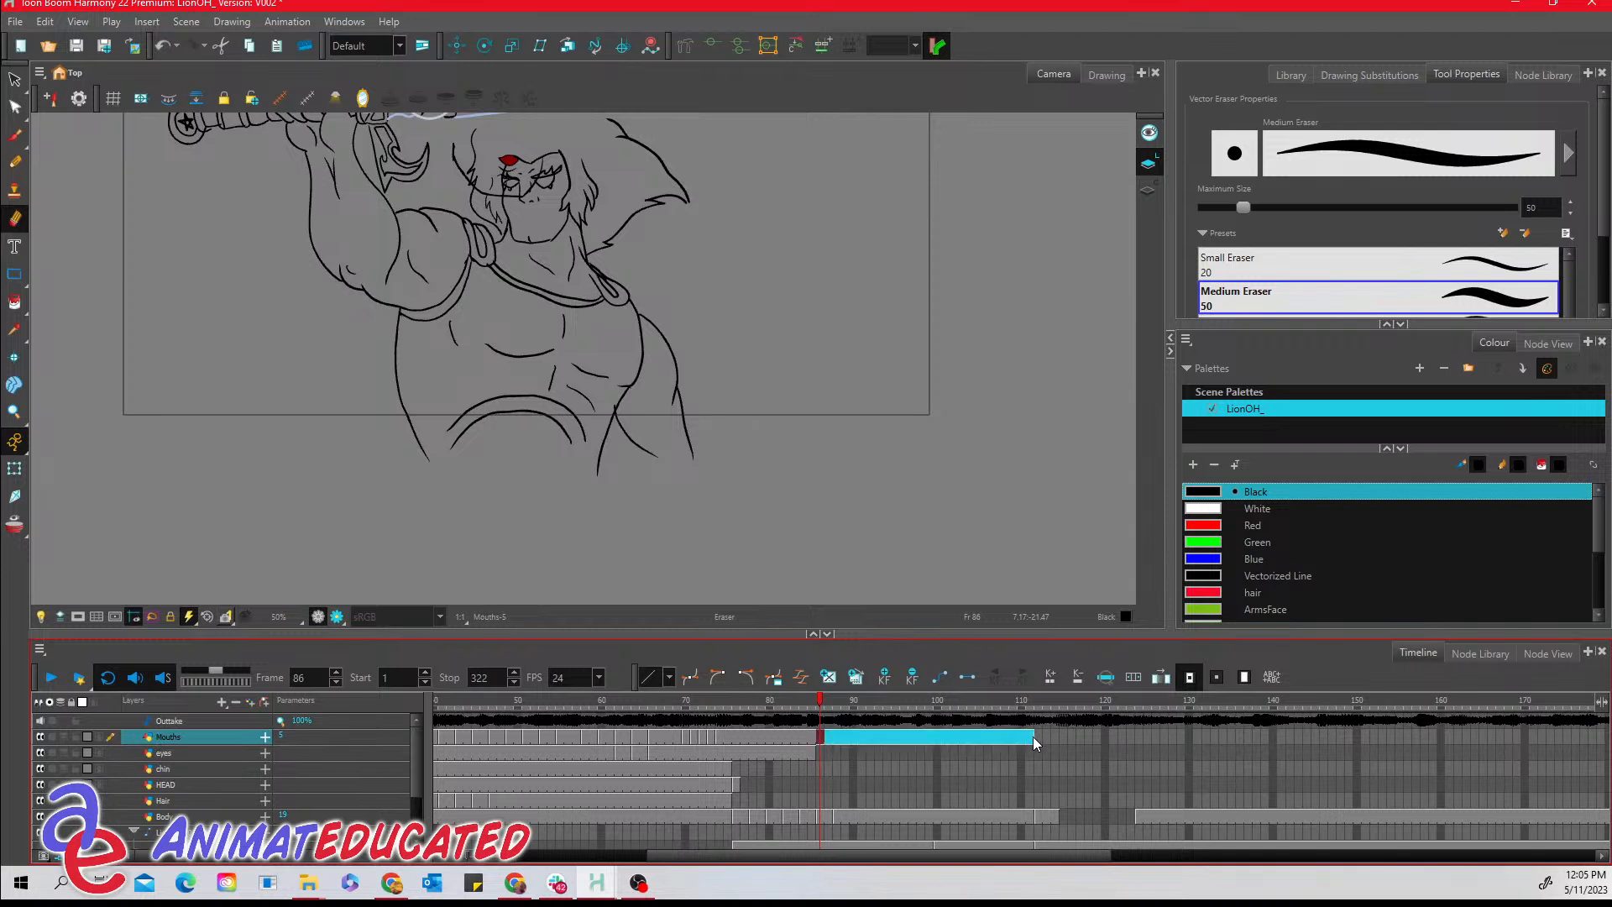
pyautogui.press('Delete')
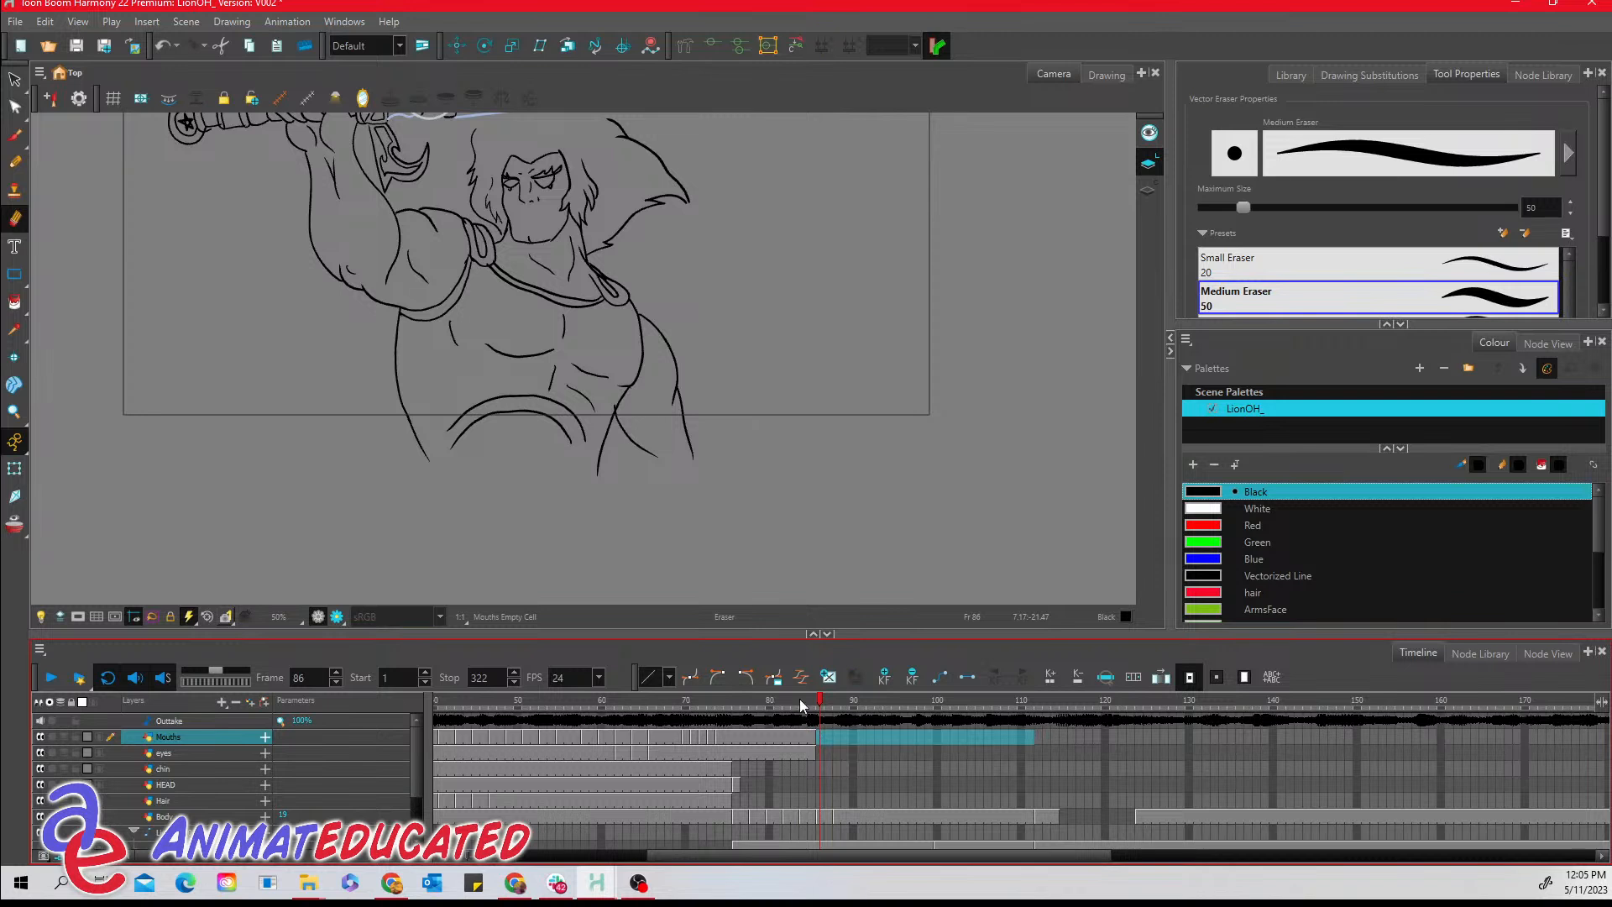
# - Check the frames around 86 to 93 and bring the full sword-raised pose at frame 88 into view
pyautogui.moveTo(799, 700)
pyautogui.mouseDown()
pyautogui.moveTo(856, 706)
pyautogui.moveTo(811, 717)
pyautogui.moveTo(857, 712)
pyautogui.mouseUp()
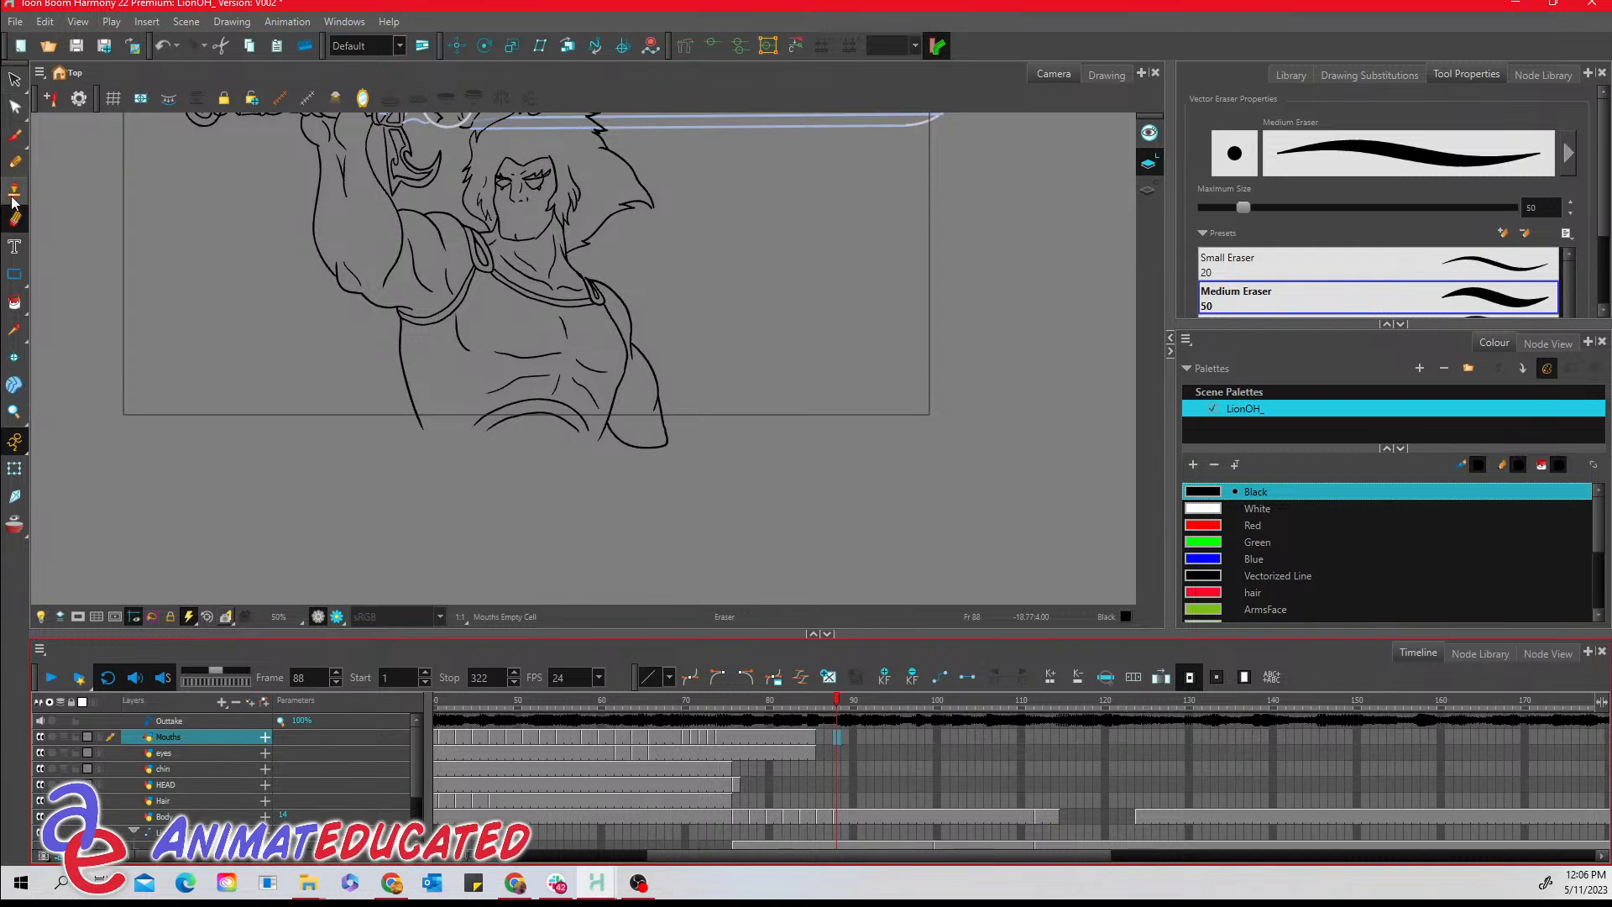
pyautogui.click(14, 412)
pyautogui.moveTo(14, 412); pyautogui.dragTo(62, 411)
pyautogui.moveTo(202, 345); pyautogui.dragTo(198, 502)
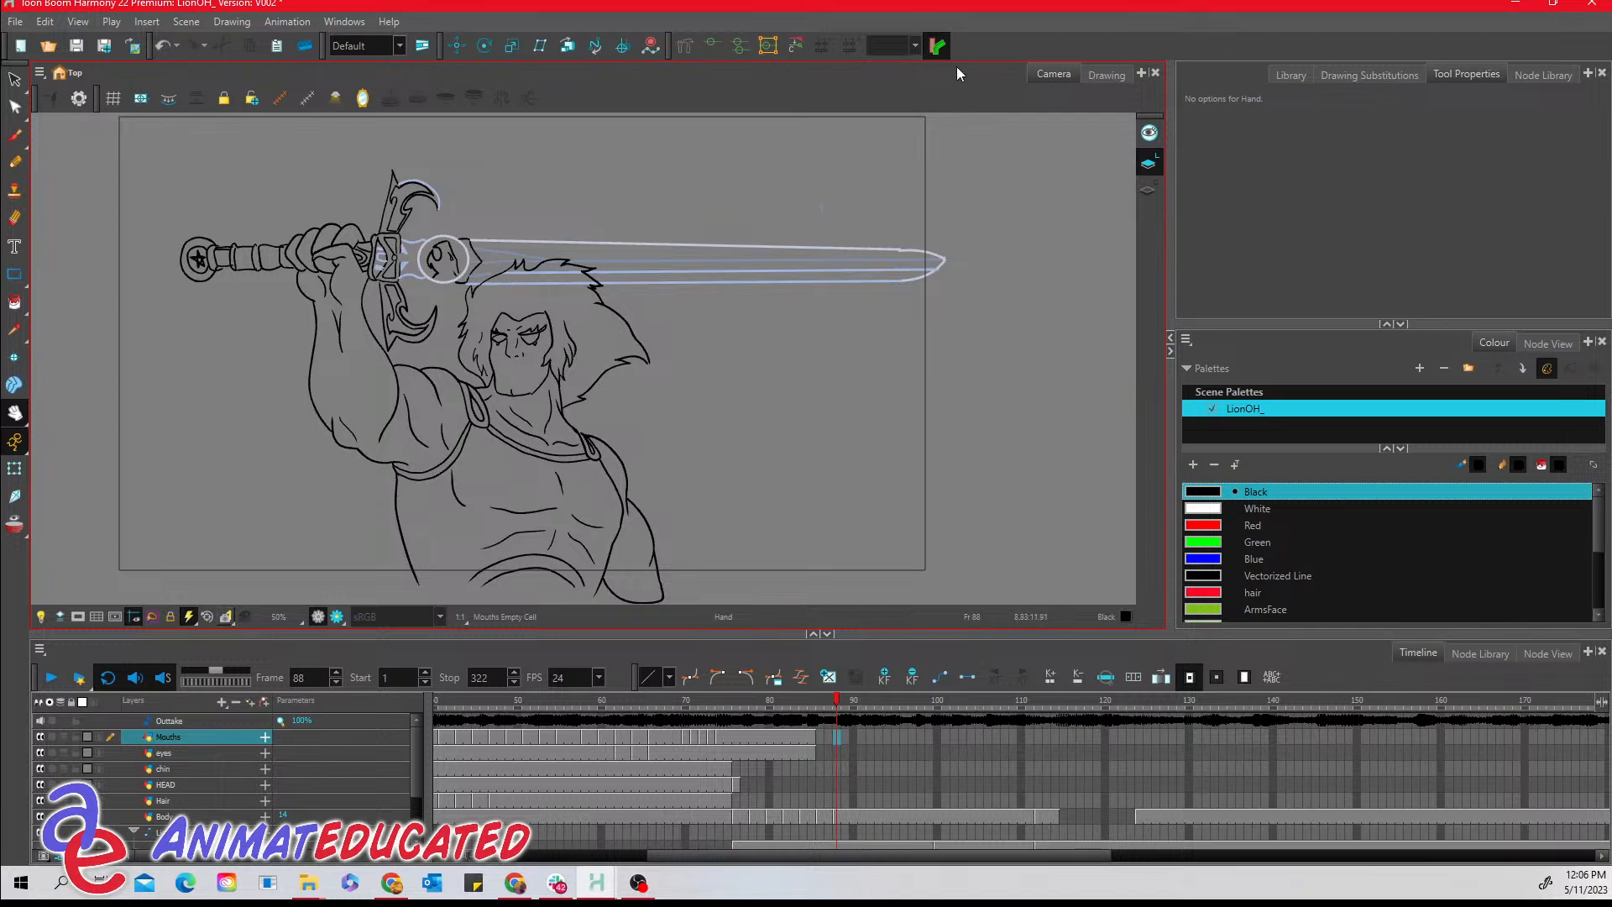
# - Expose drawing 1 from the drawing substitutions on the Mouths layer at frame 88
pyautogui.click(1397, 75)
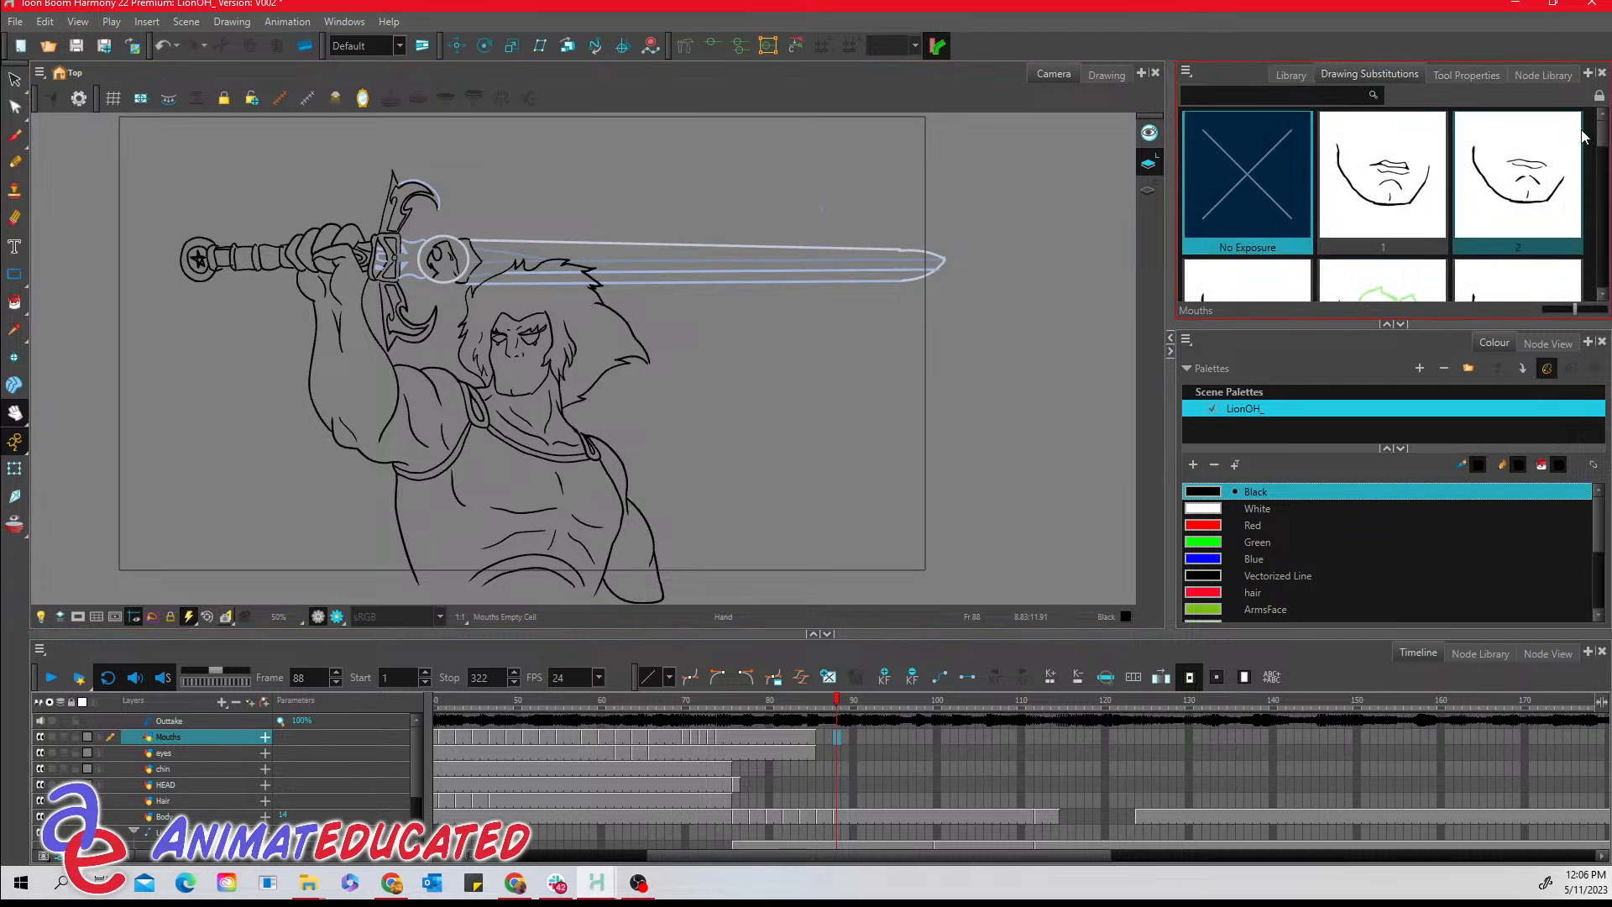
pyautogui.moveTo(1601, 134)
pyautogui.mouseDown()
pyautogui.moveTo(1602, 186)
pyautogui.moveTo(1607, 130)
pyautogui.mouseUp()
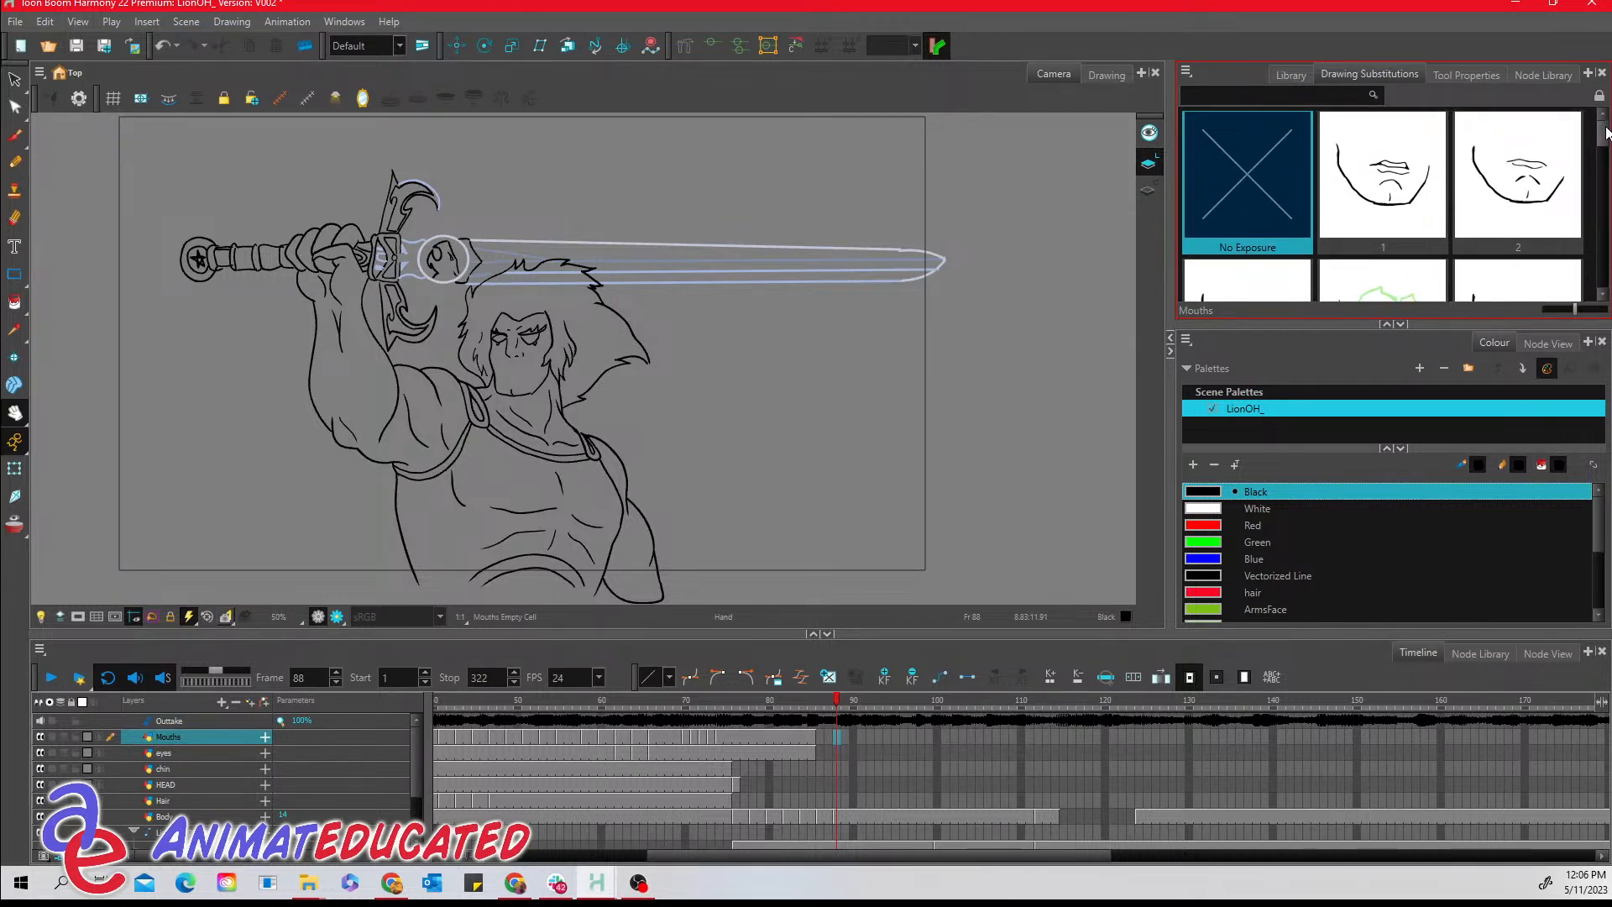
pyautogui.moveTo(1607, 132); pyautogui.dragTo(1608, 128)
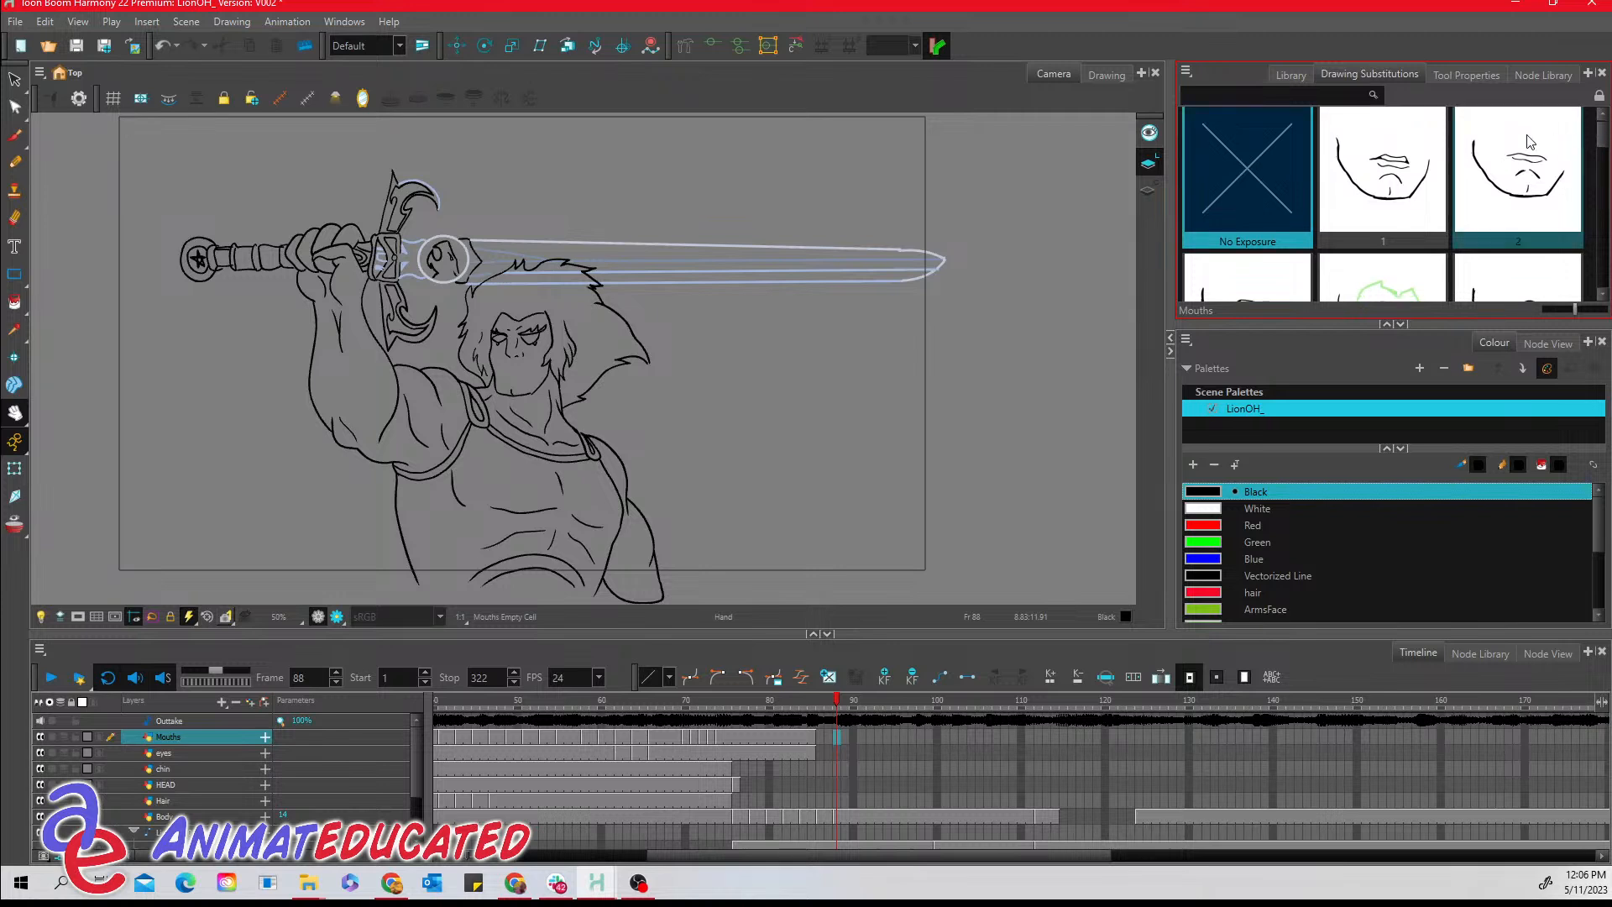
pyautogui.click(1421, 184)
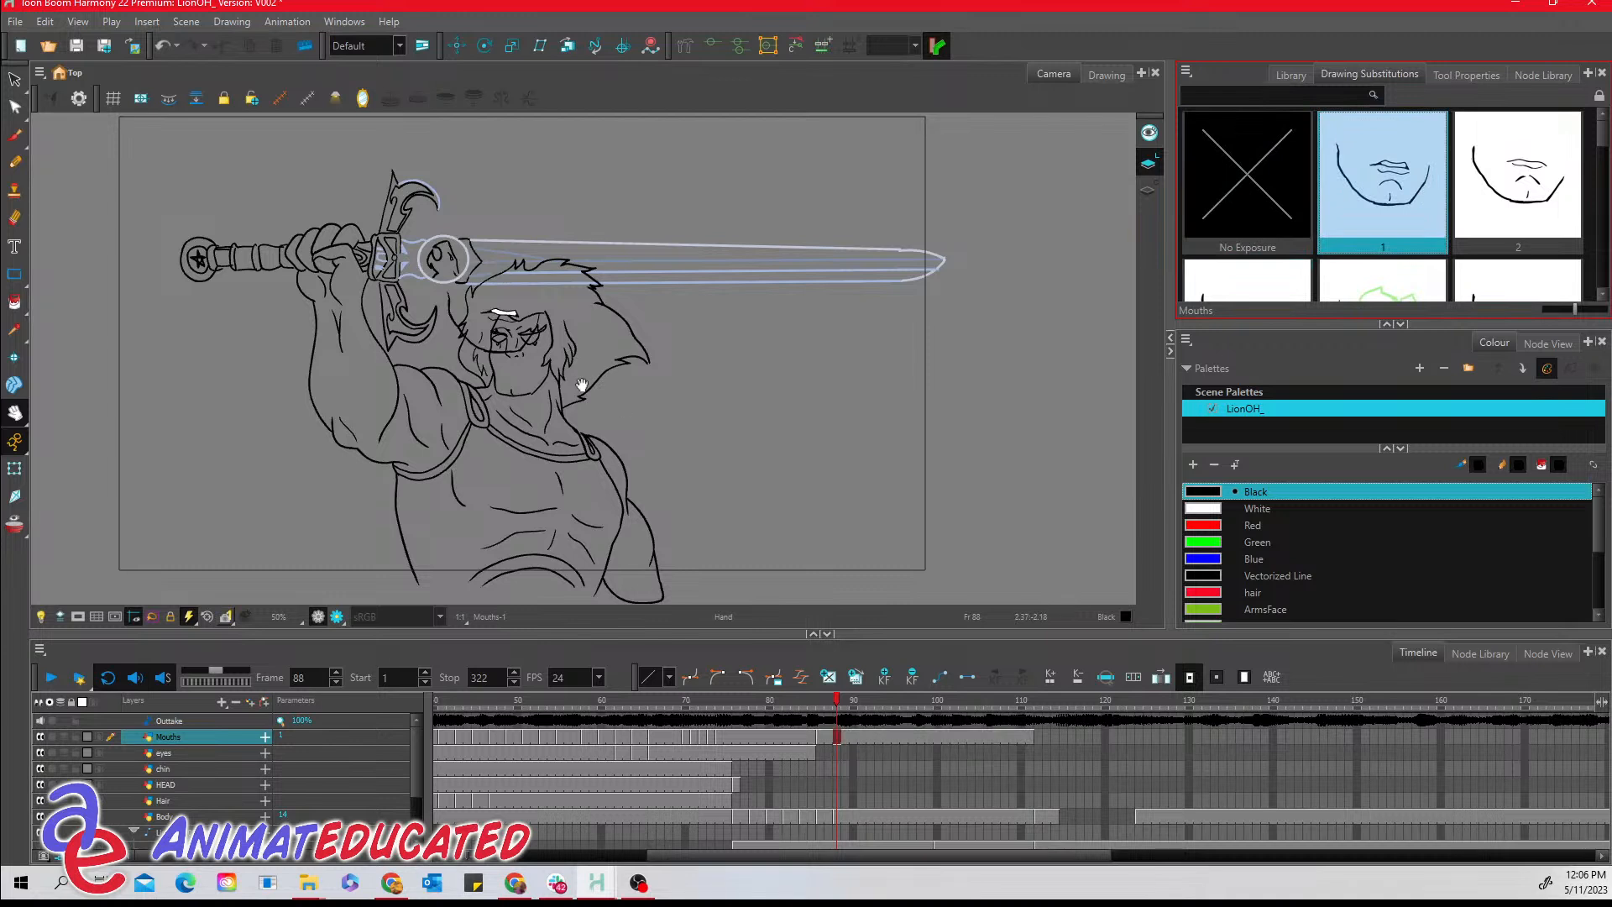
pyautogui.click(776, 618)
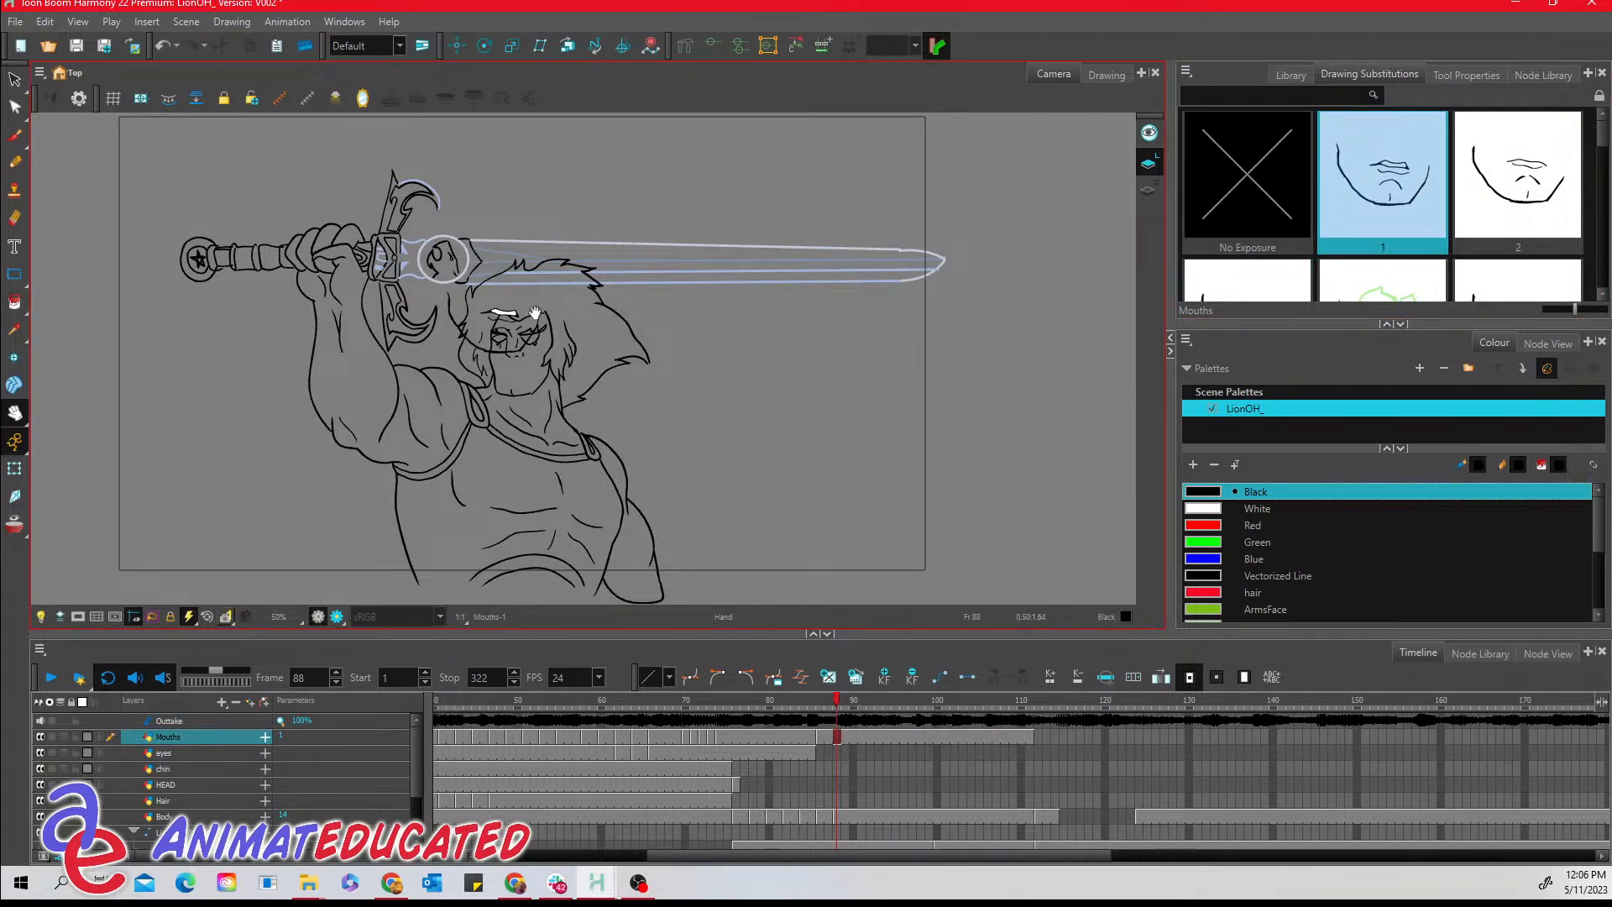
# - Cut all the closed-mouth strokes from Mouths drawing 1 and paste them into a new drawing at frame 88
pyautogui.click(17, 80)
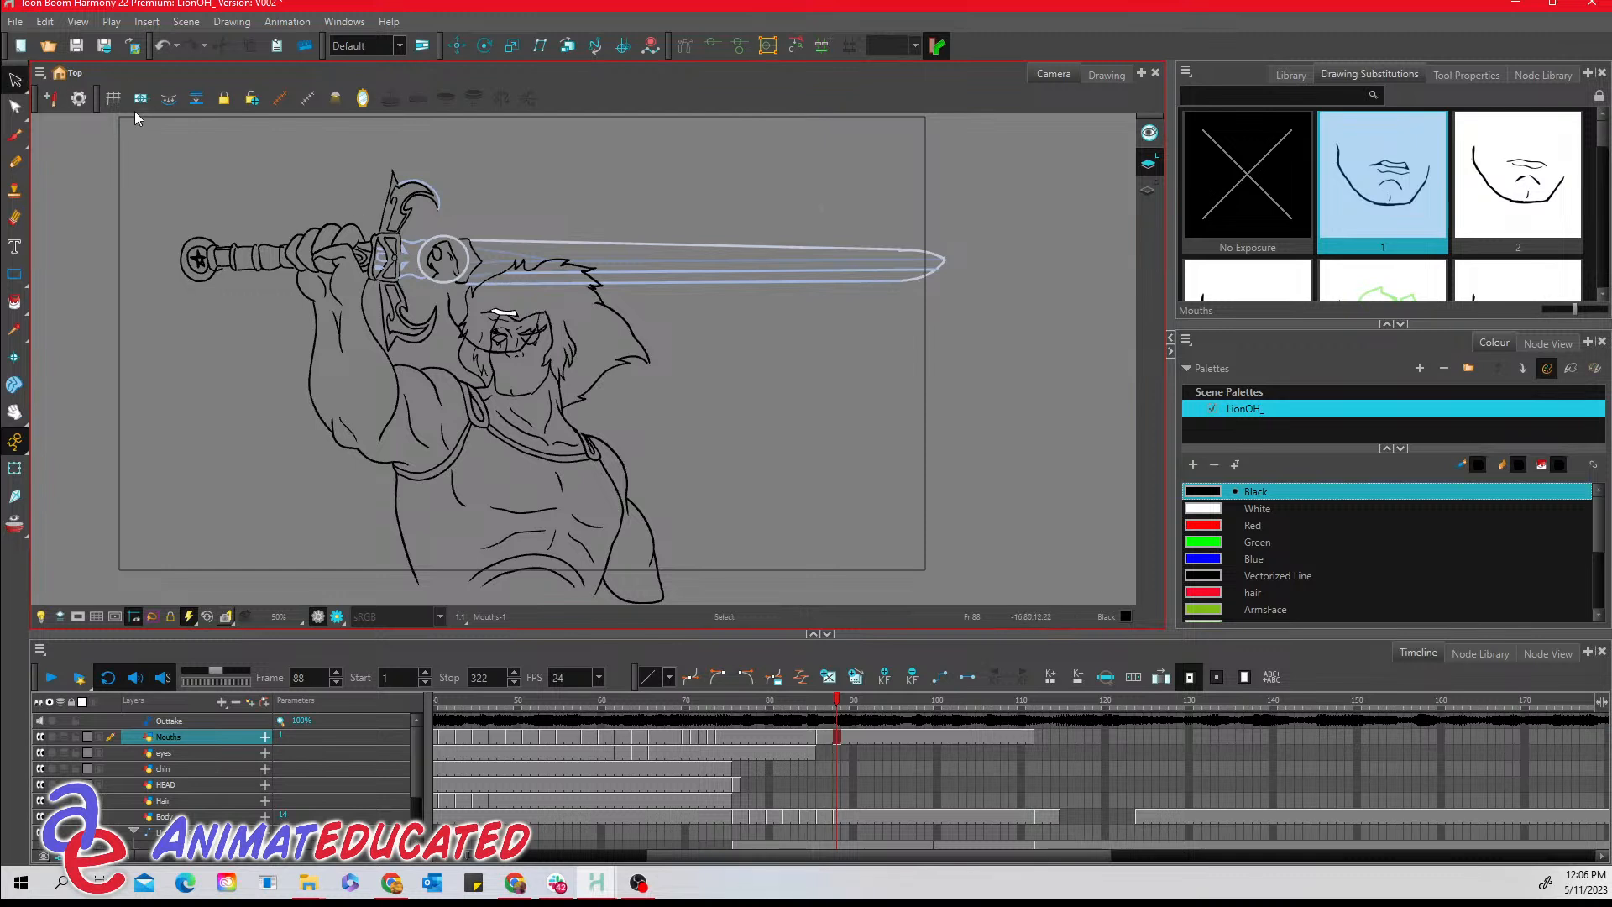
pyautogui.moveTo(554, 321)
pyautogui.mouseDown()
pyautogui.moveTo(517, 264)
pyautogui.moveTo(435, 265)
pyautogui.moveTo(460, 364)
pyautogui.moveTo(540, 341)
pyautogui.moveTo(556, 303)
pyautogui.mouseUp()
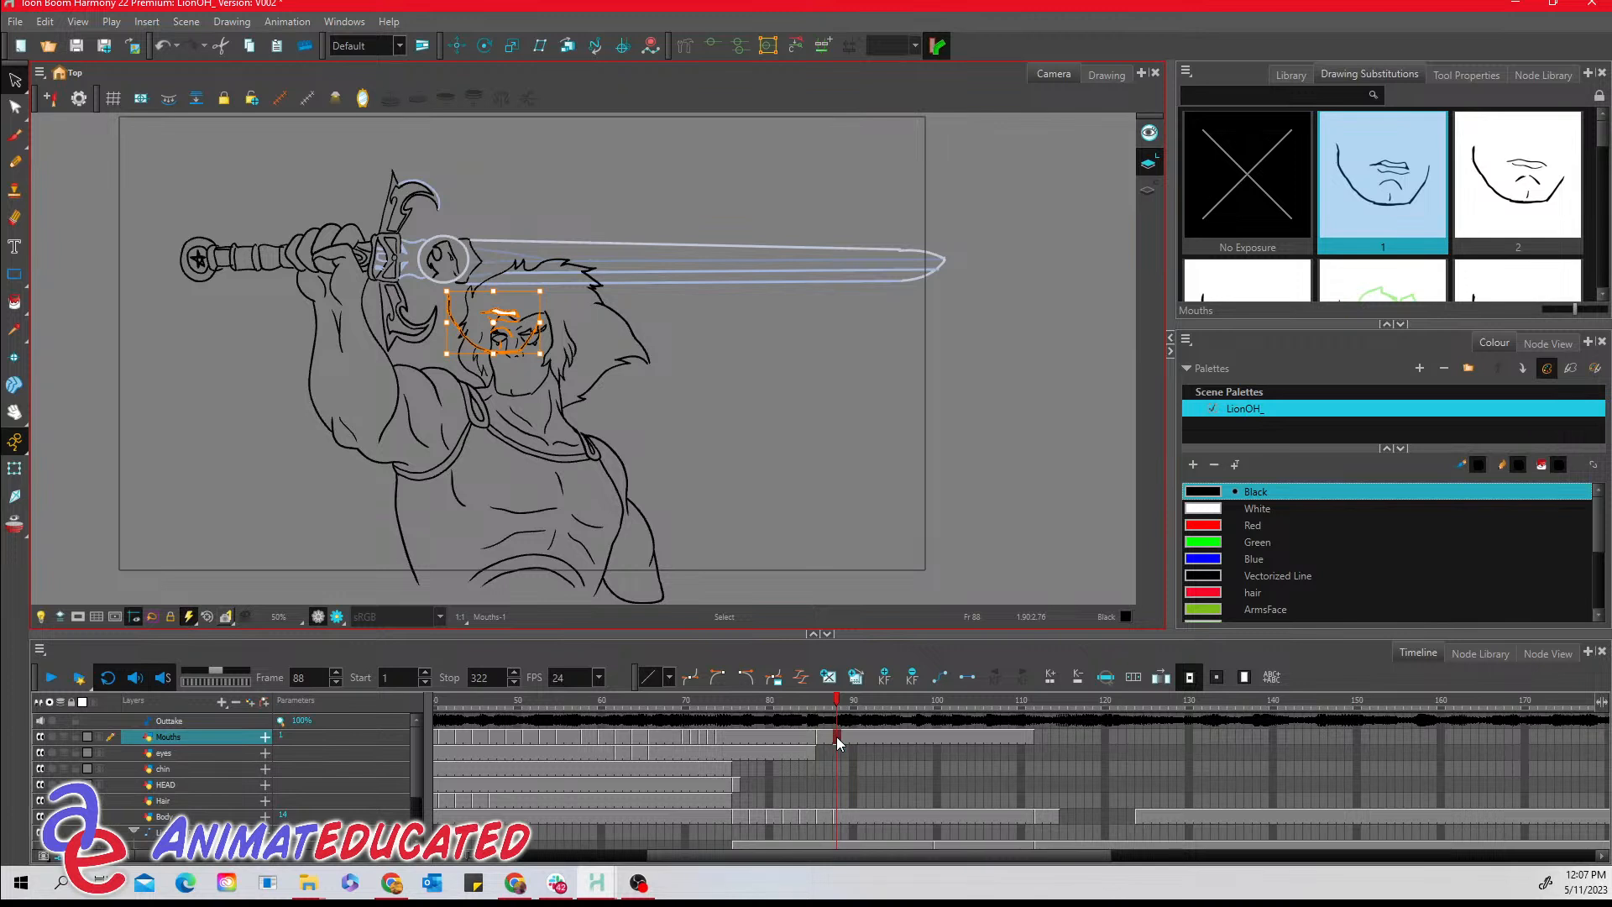
pyautogui.press('Delete')
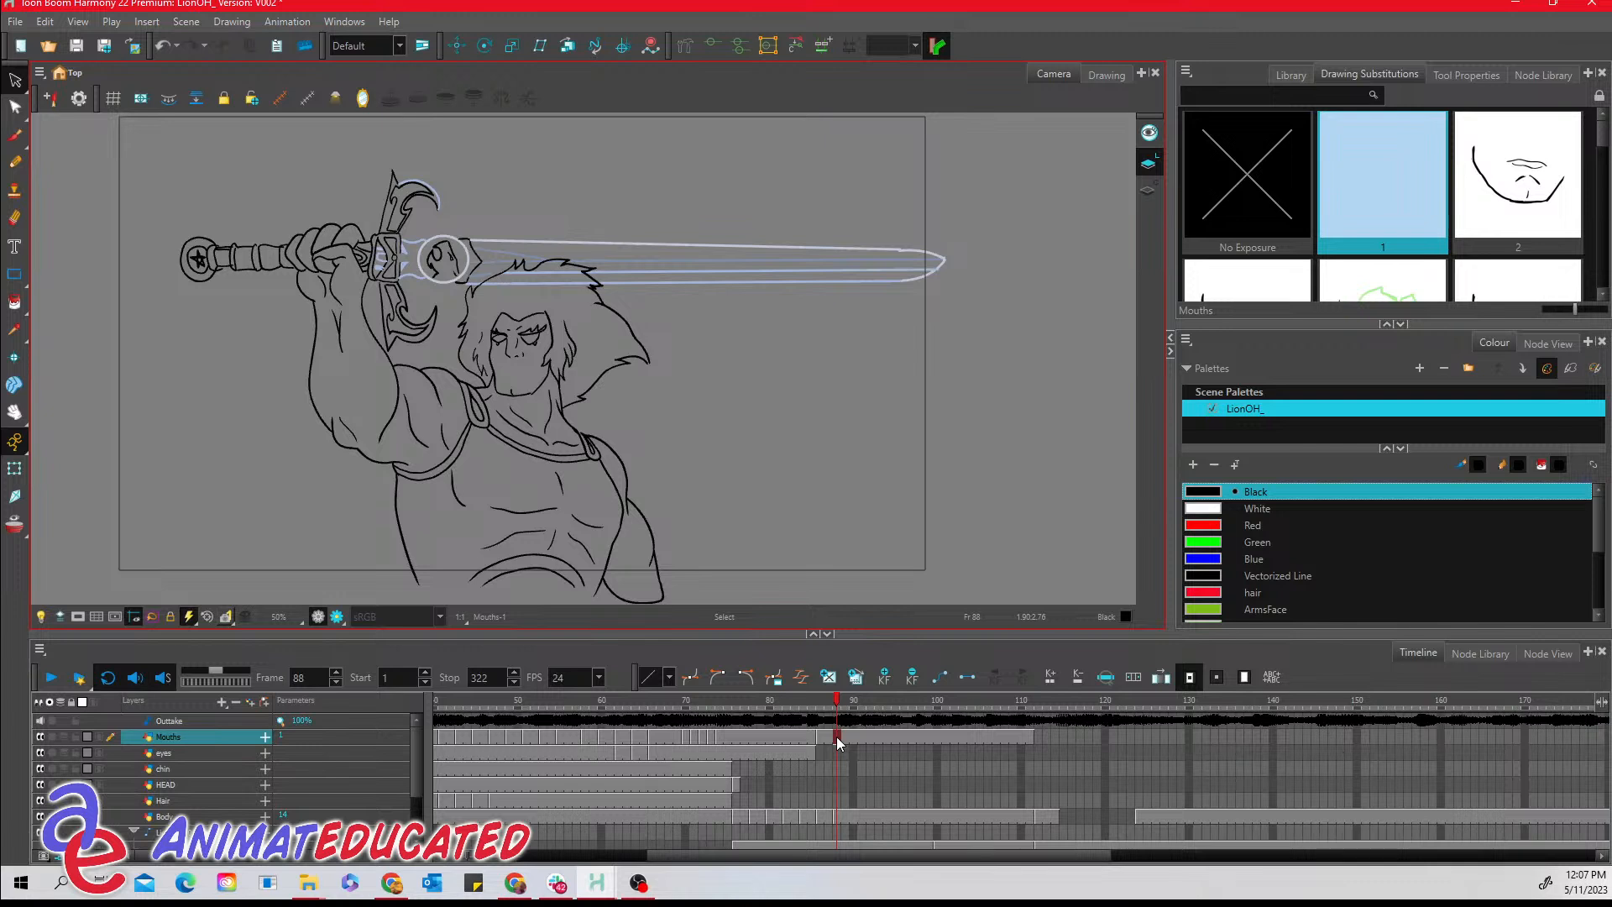
pyautogui.click(846, 735)
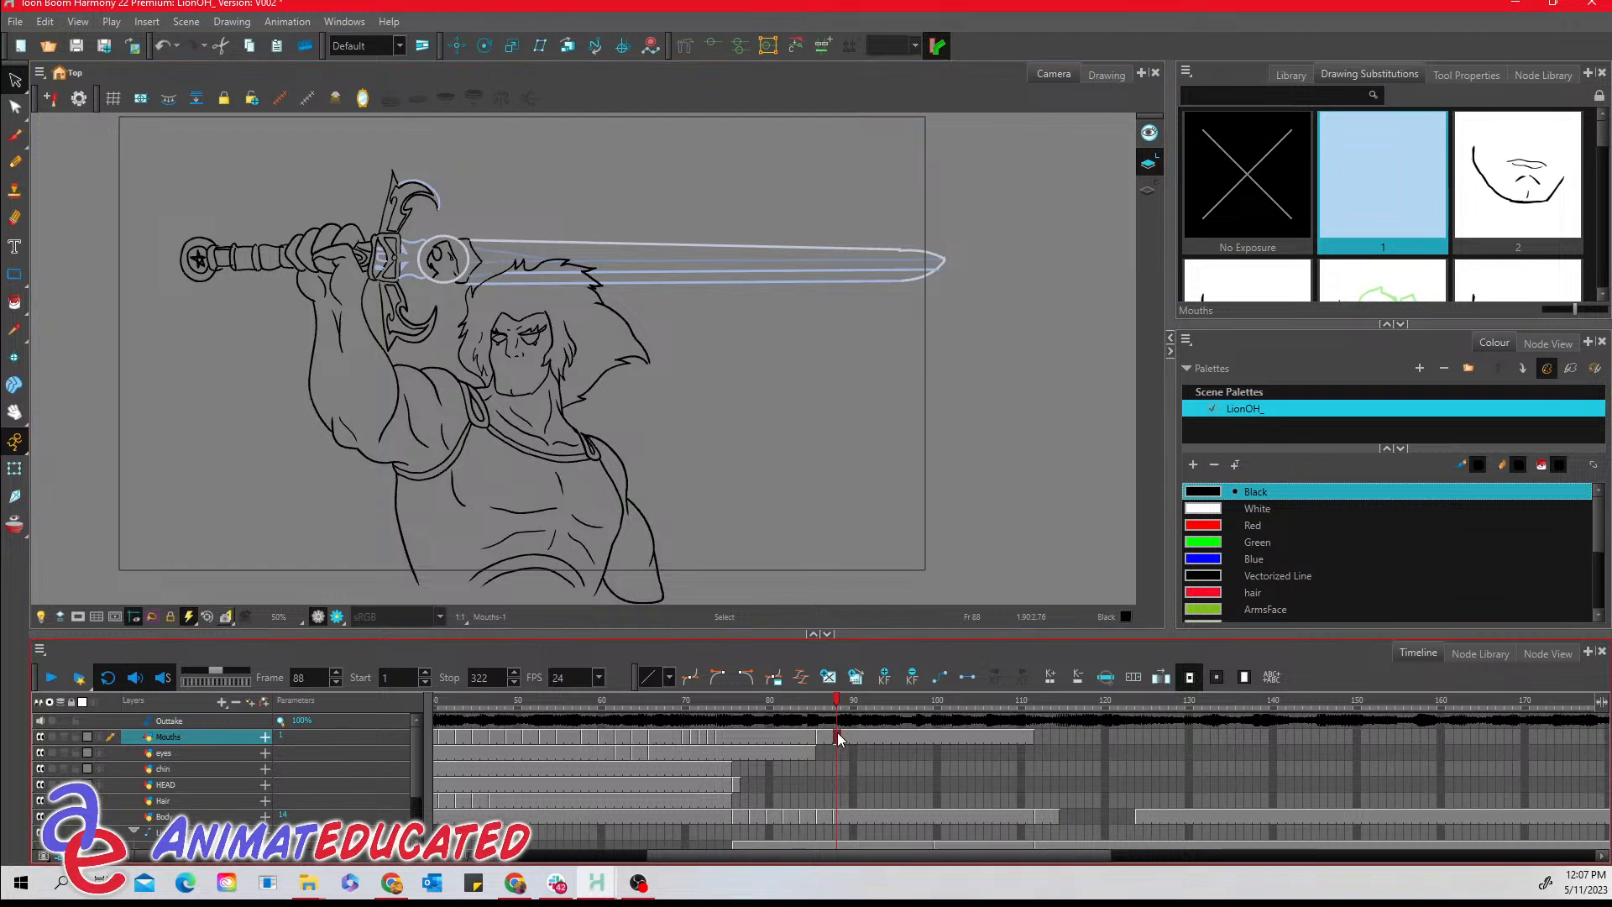
pyautogui.press('Delete')
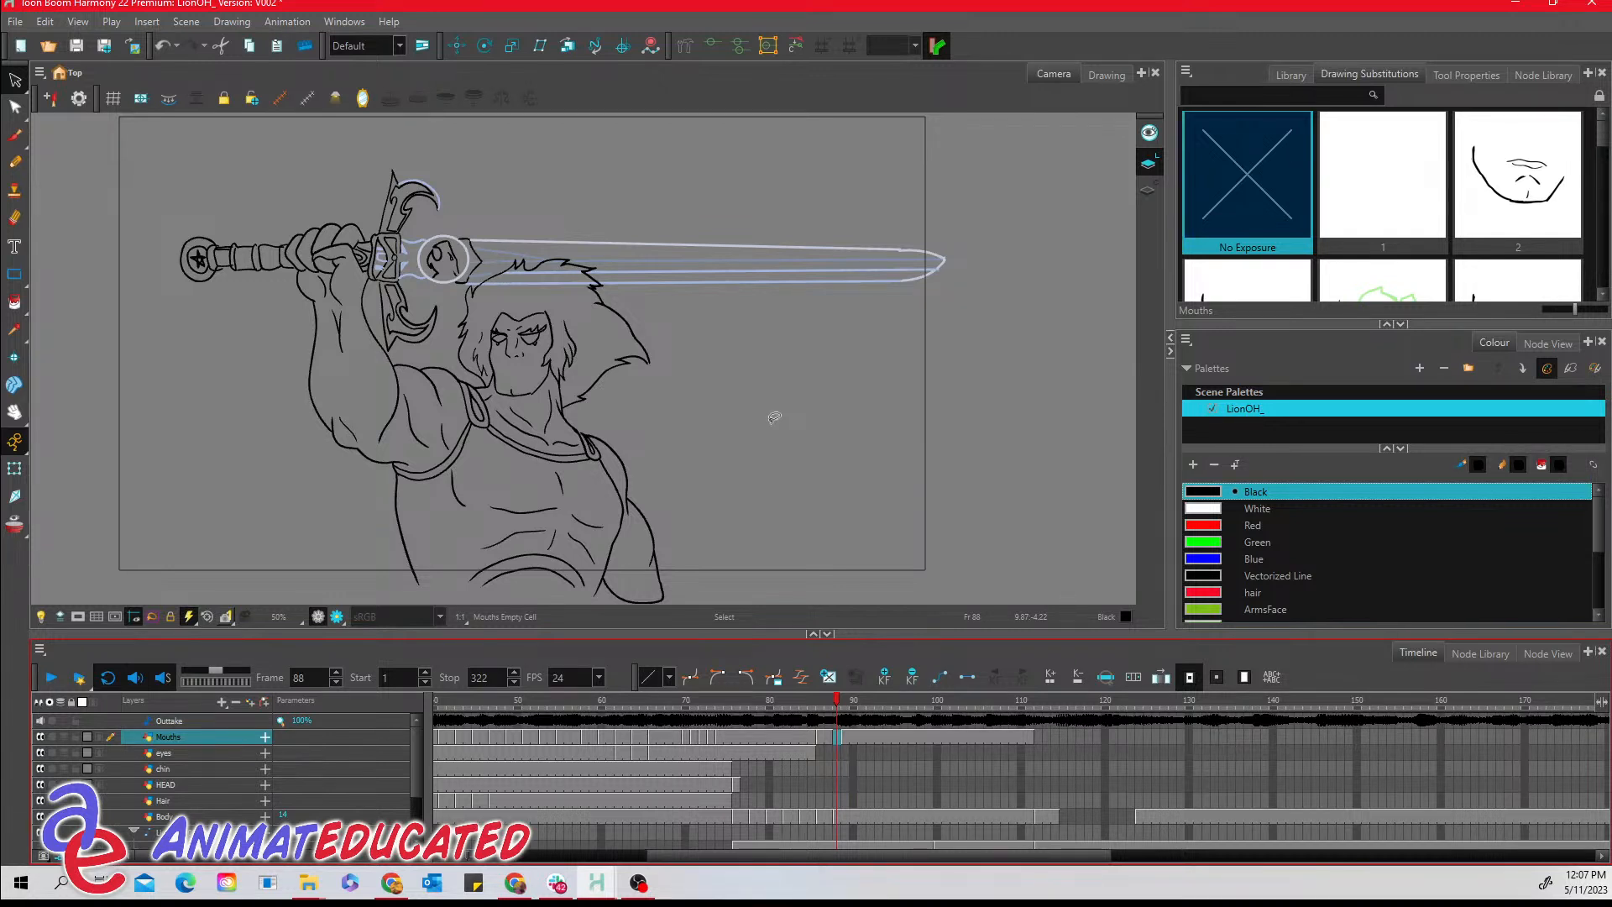
pyautogui.hotkey('ctrl', 'v')
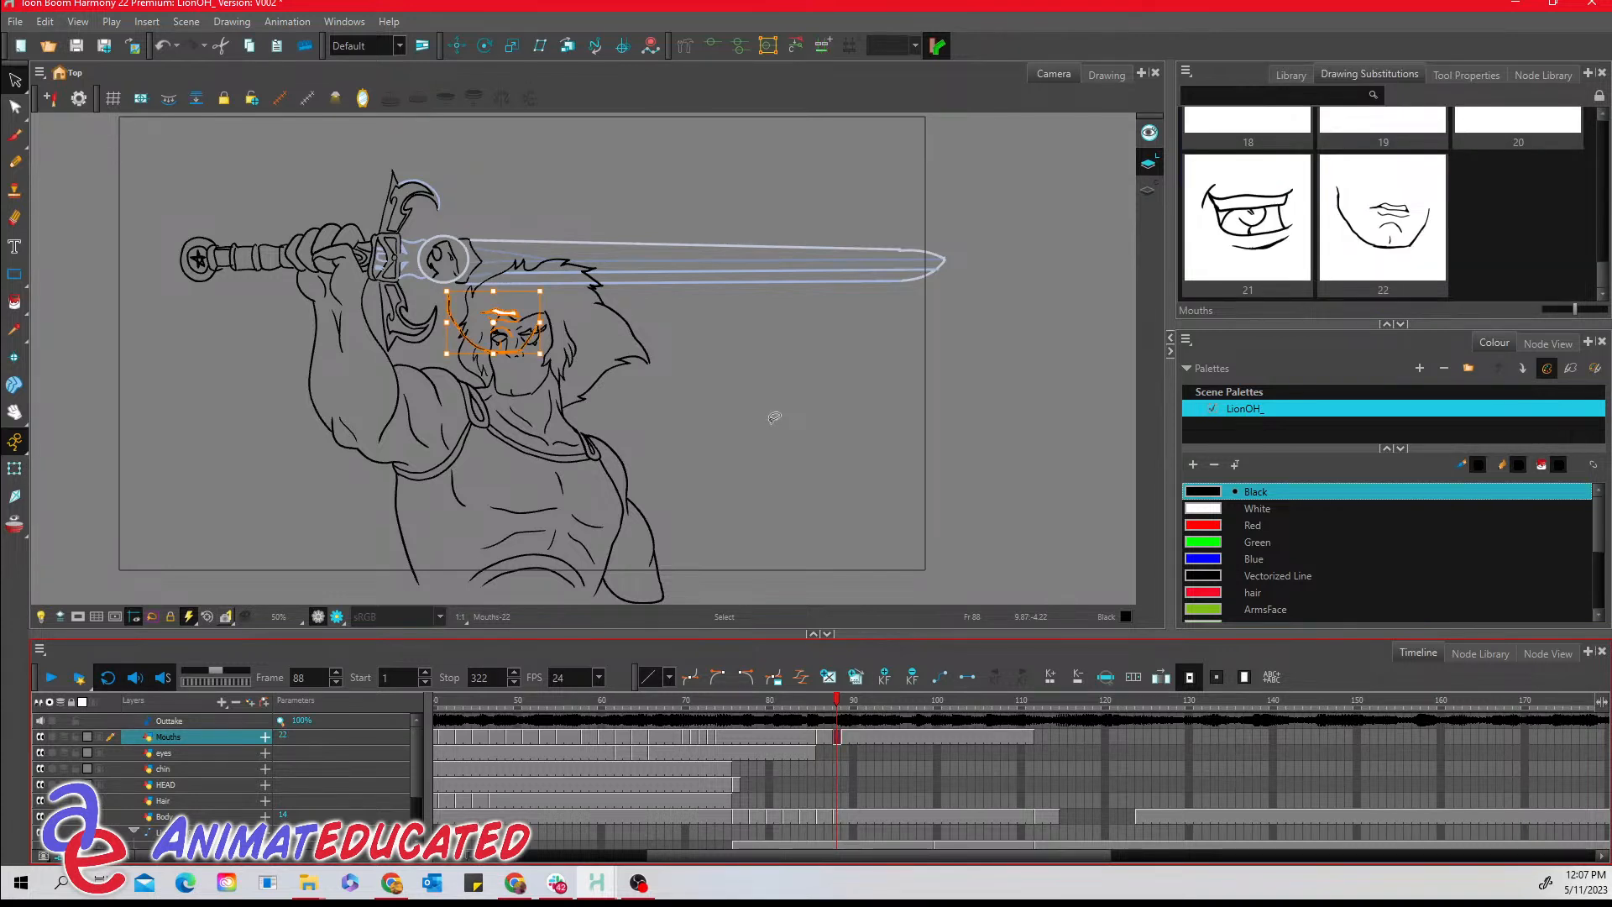
# - Move the pasted closed mouth into the empty space beside the figure, below the sword blade, and flip it horizontally
pyautogui.moveTo(533, 314); pyautogui.dragTo(873, 429)
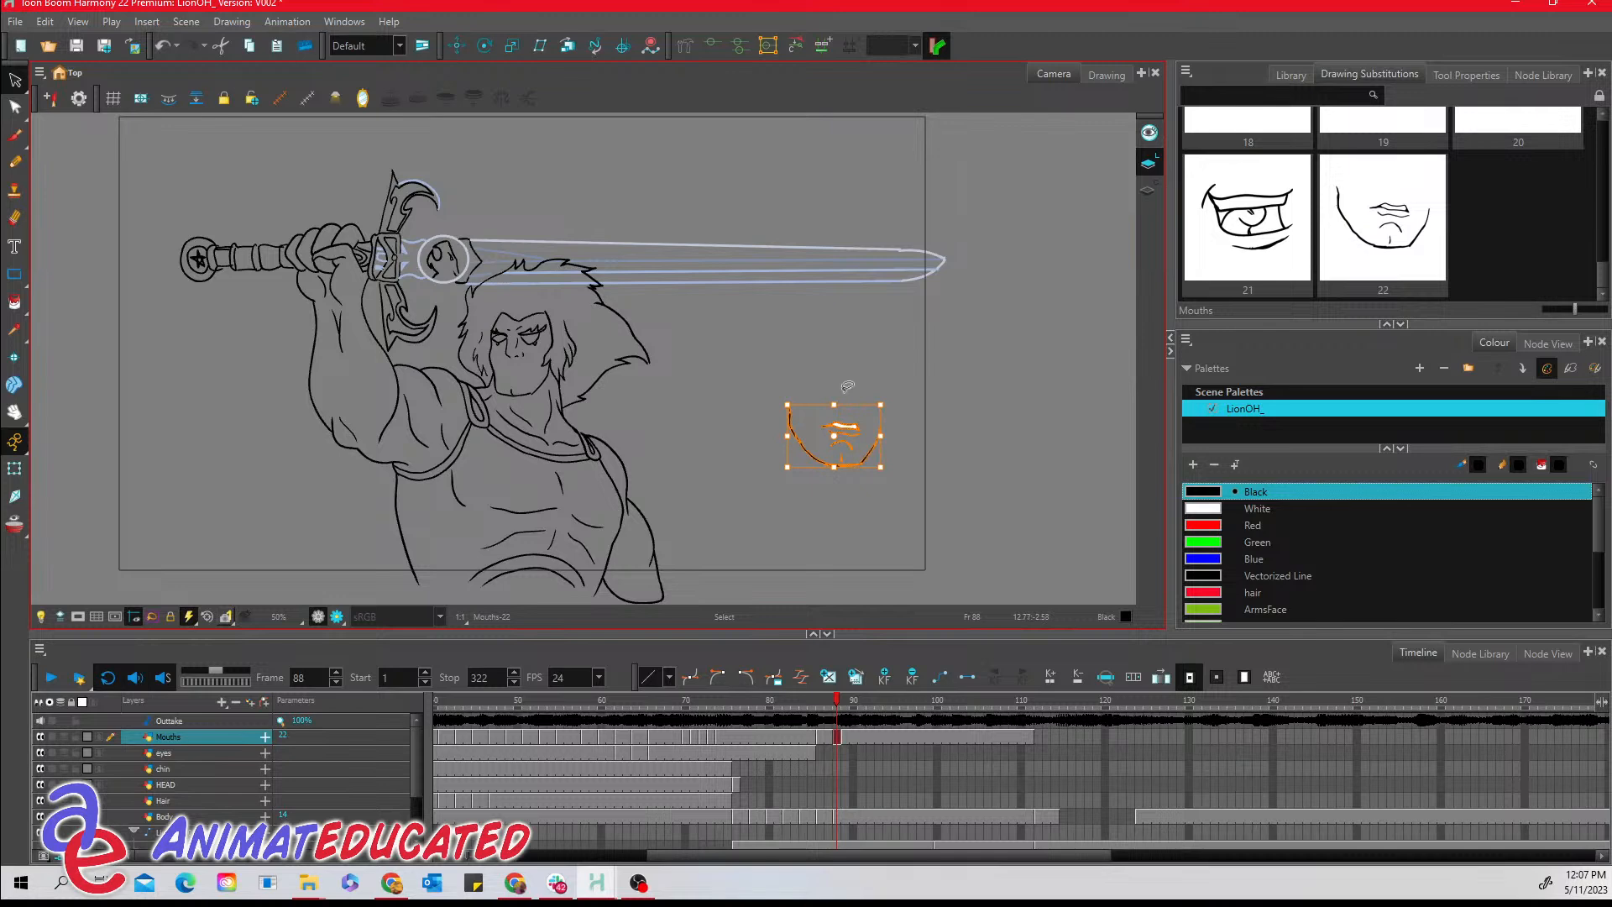
pyautogui.rightClick(838, 437)
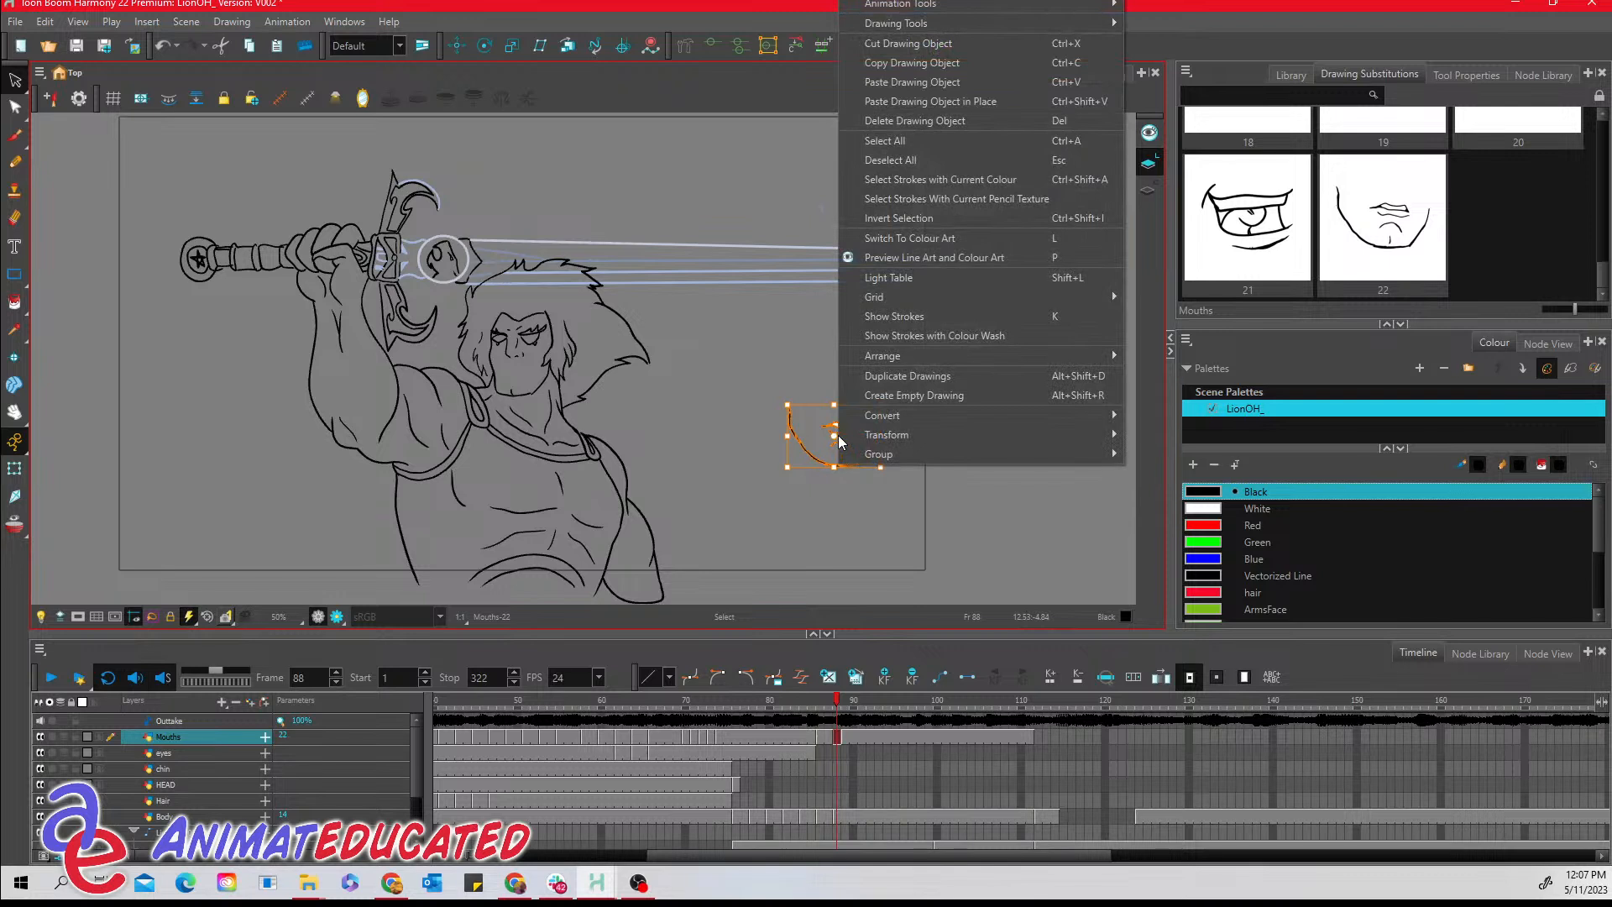
pyautogui.moveTo(868, 436)
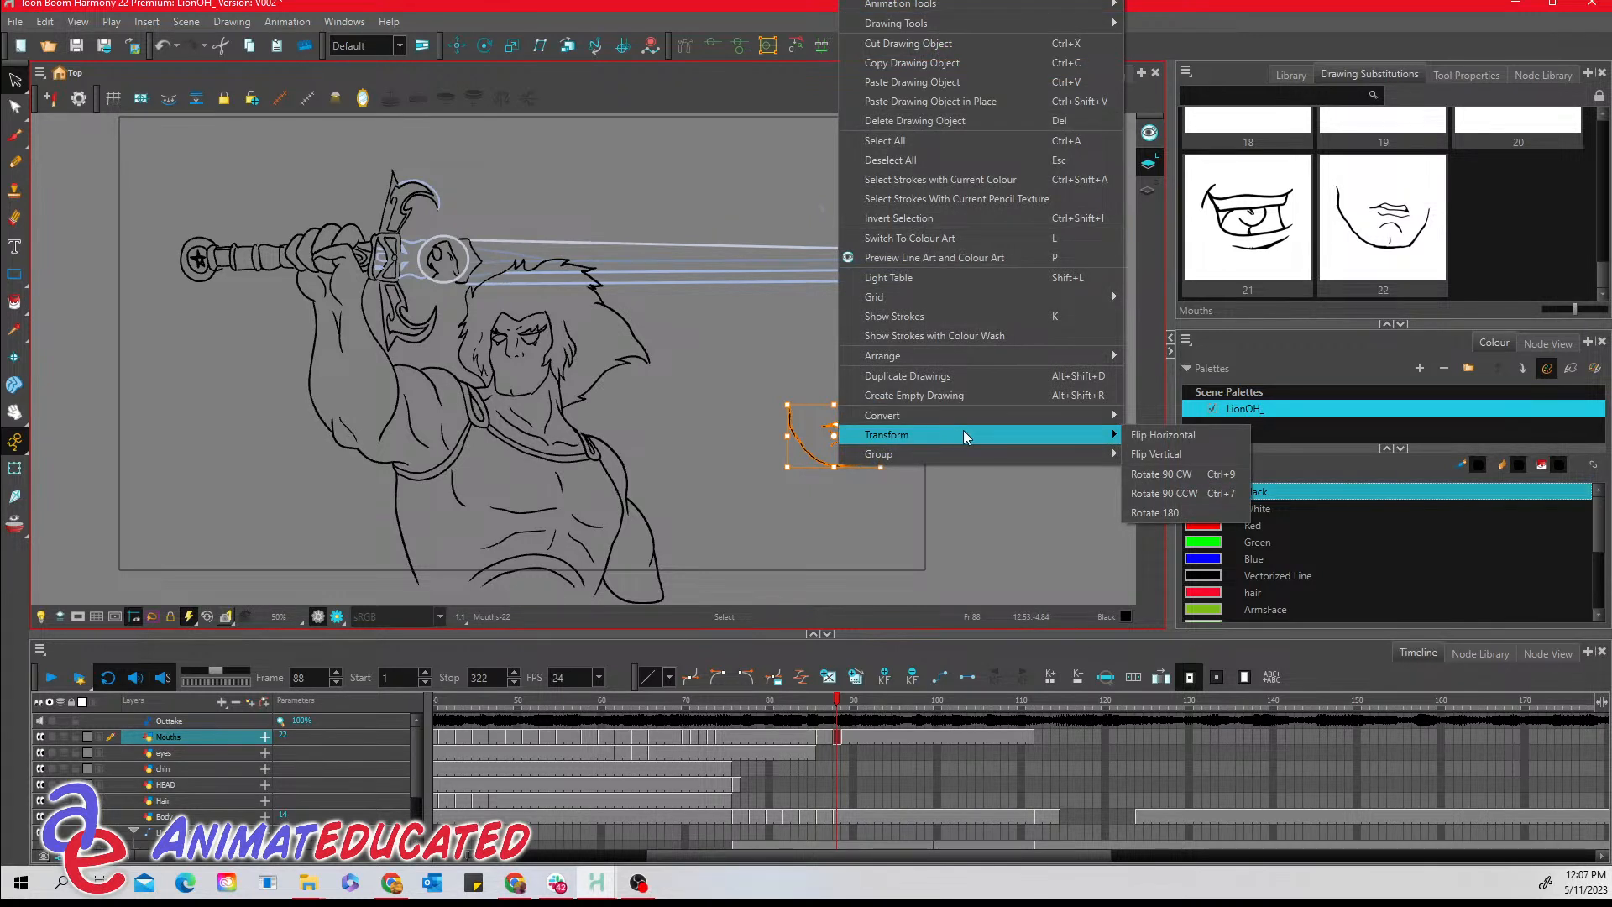
pyautogui.moveTo(1092, 438)
pyautogui.click(1140, 434)
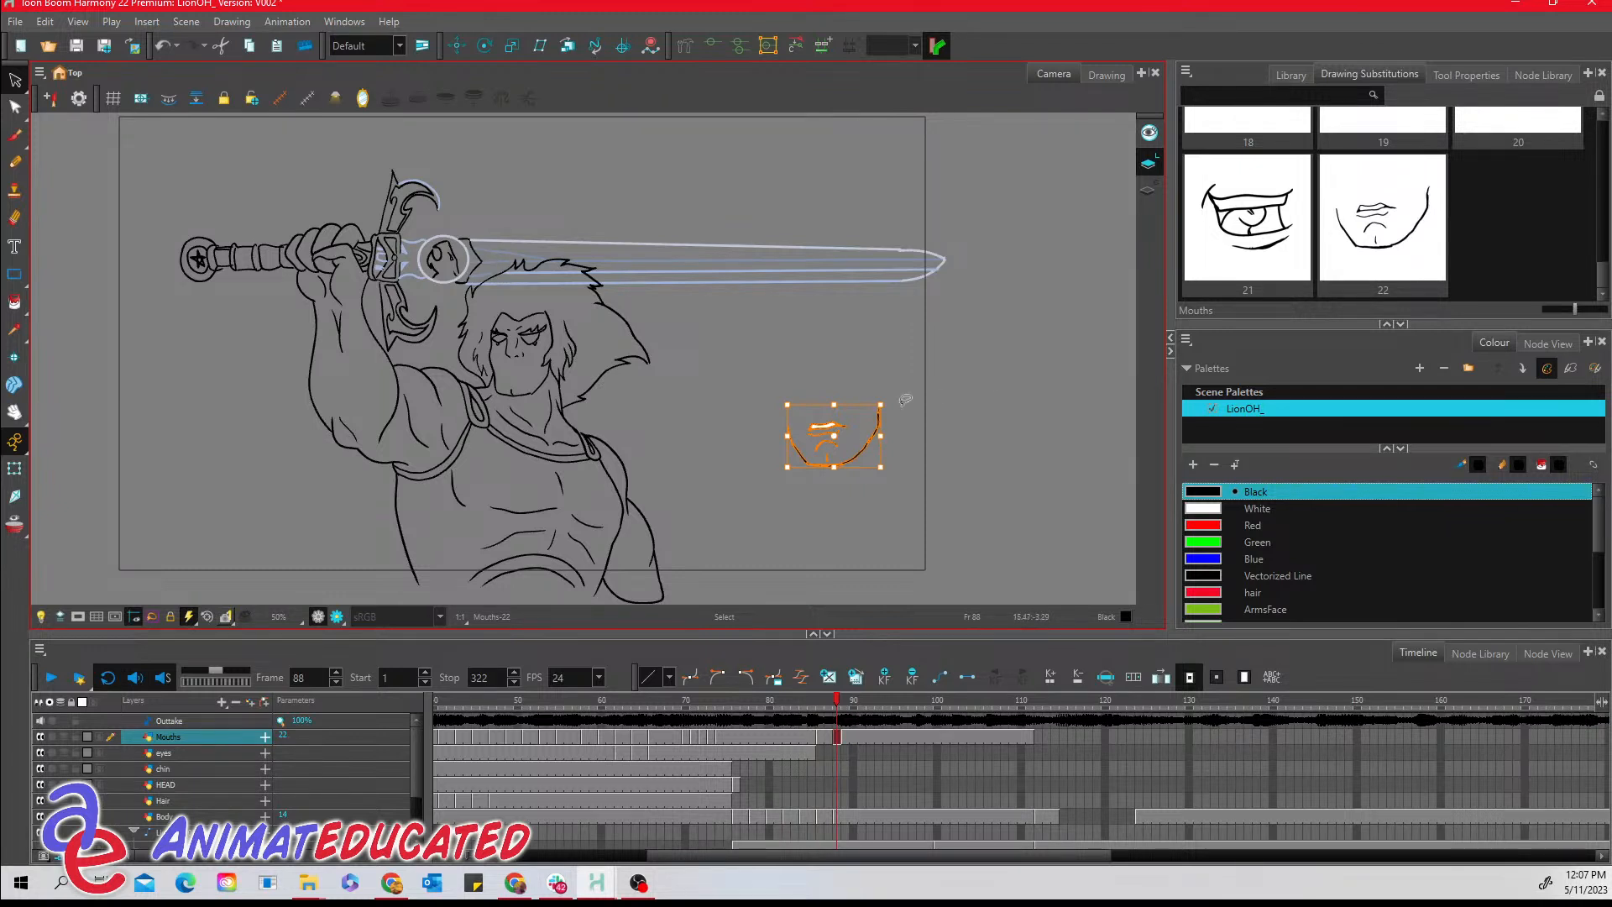
# - Scale down the flipped closed mouth and fit it over Lion-O's lower face in the sword-raised pose
pyautogui.moveTo(879, 406)
pyautogui.mouseDown()
pyautogui.moveTo(849, 432)
pyautogui.moveTo(853, 393)
pyautogui.moveTo(865, 399)
pyautogui.mouseUp()
pyautogui.hotkey('ctrl', 'z')
pyautogui.moveTo(881, 401)
pyautogui.mouseDown()
pyautogui.moveTo(853, 423)
pyautogui.moveTo(685, 433)
pyautogui.moveTo(579, 416)
pyautogui.moveTo(522, 364)
pyautogui.mouseUp()
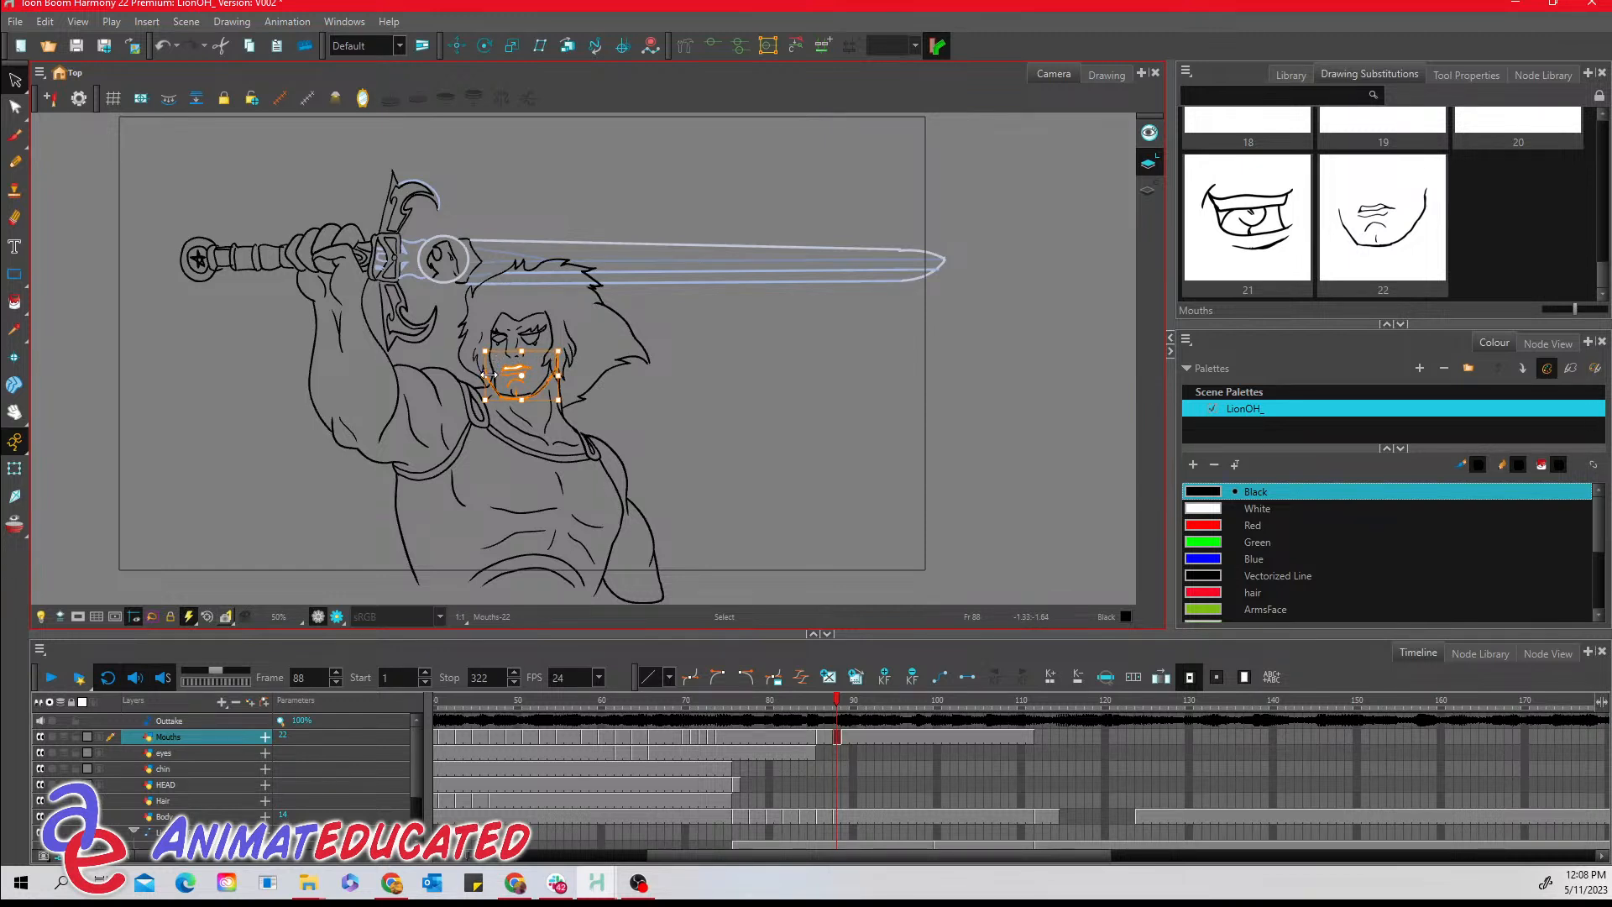
pyautogui.moveTo(491, 376); pyautogui.dragTo(494, 375)
pyautogui.moveTo(558, 373); pyautogui.dragTo(555, 373)
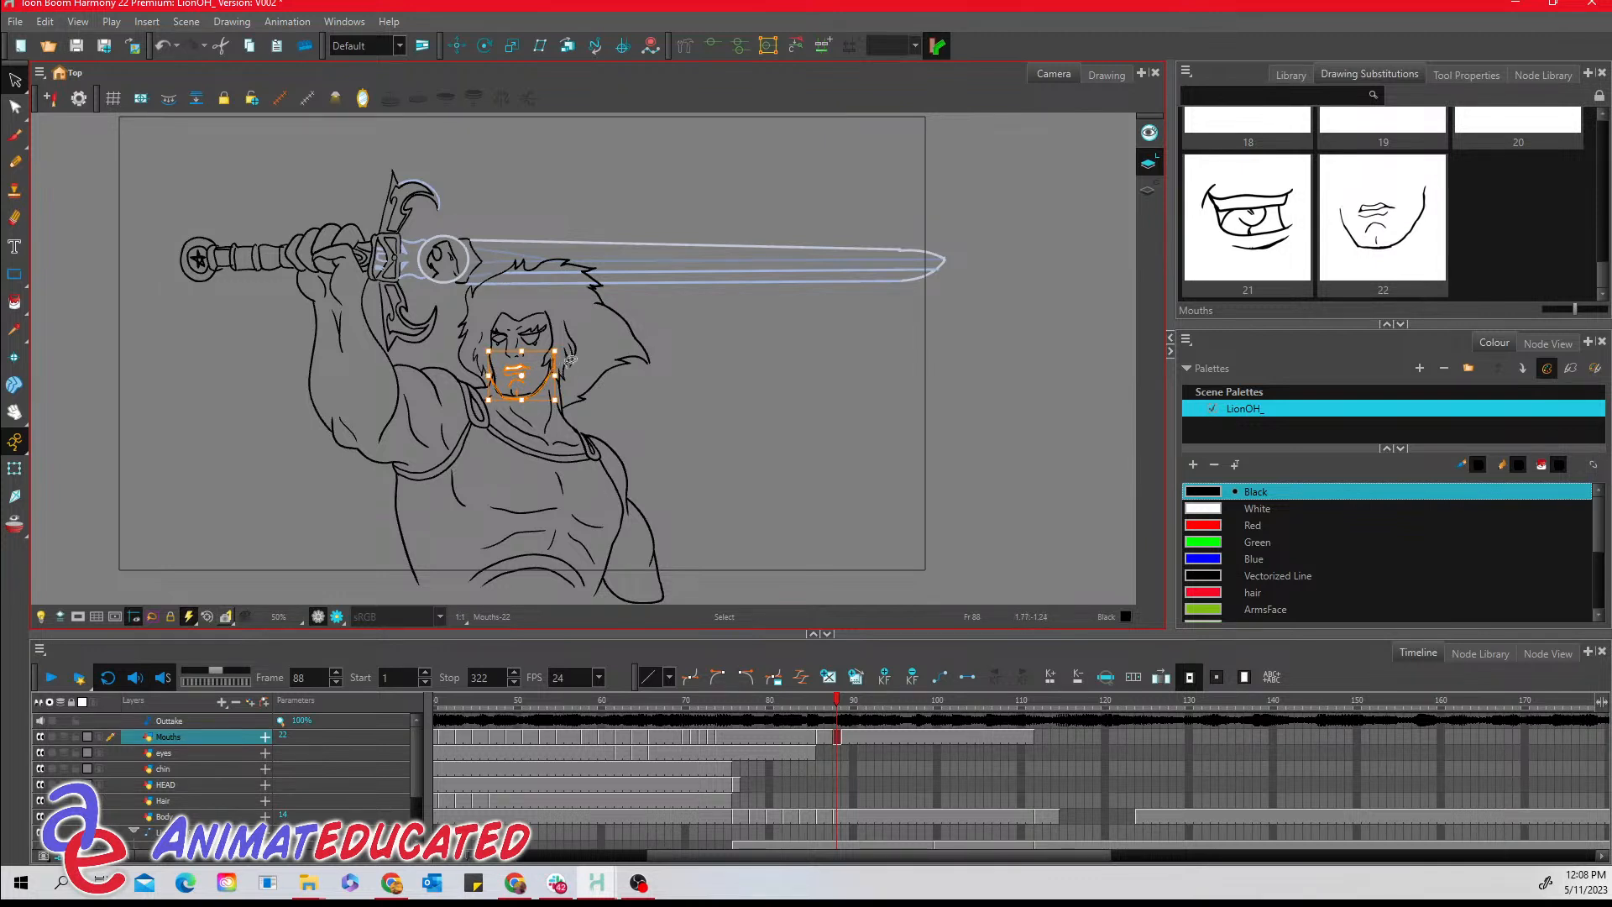
pyautogui.click(674, 341)
# - Compare the new mouth at frame 88 with the neighbouring frames and the earlier mouth shapes between frames 68 and 75
pyautogui.click(863, 813)
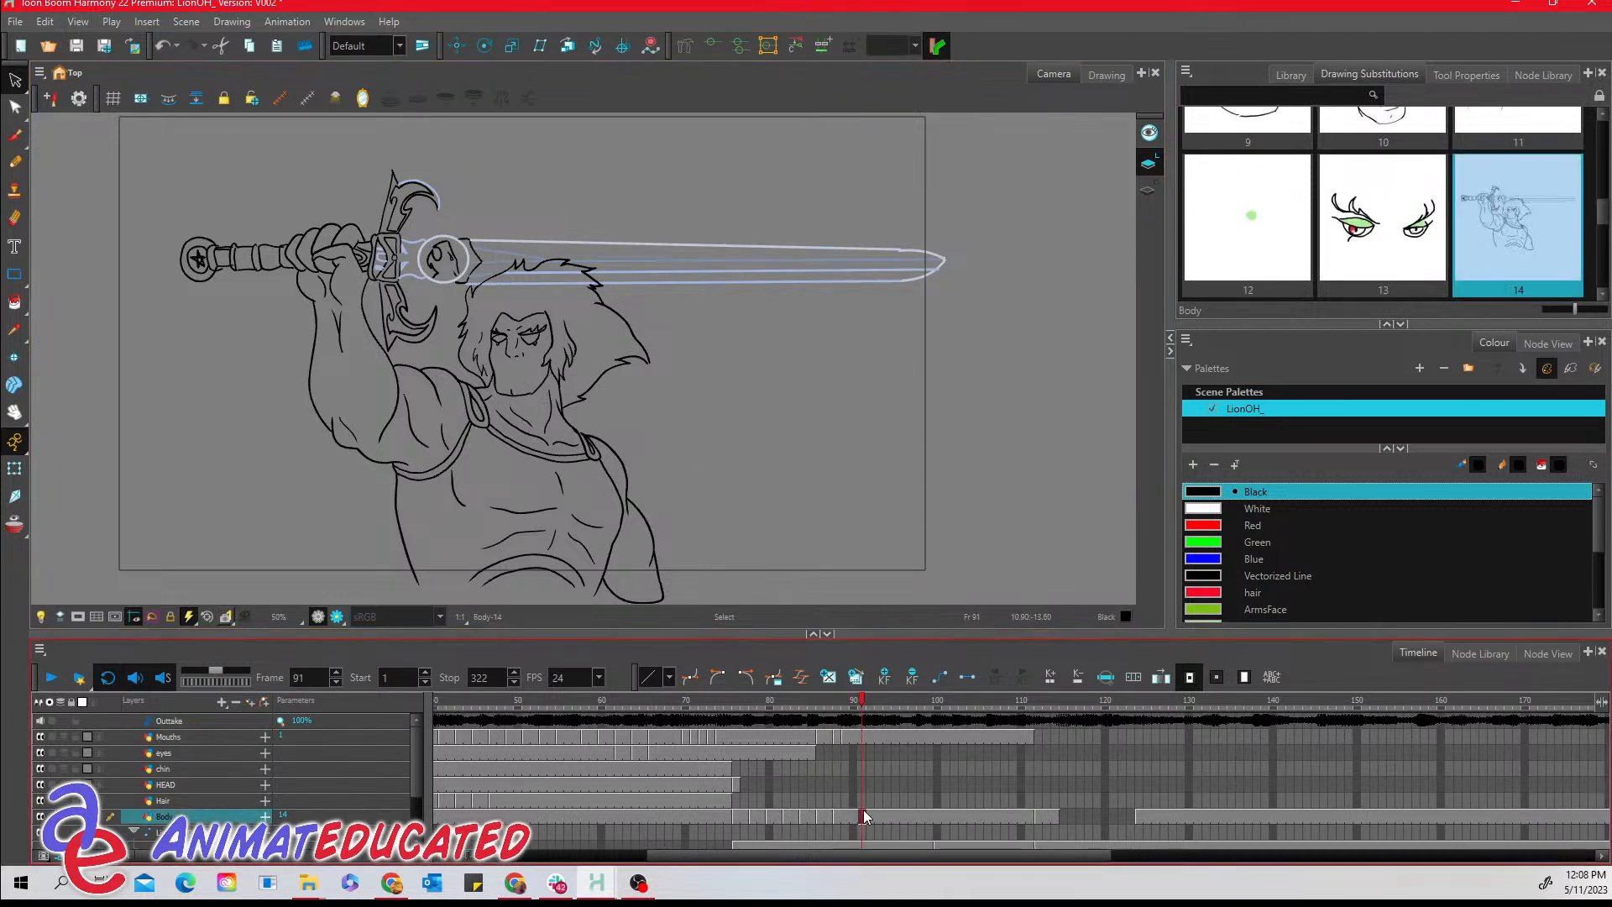
pyautogui.click(838, 736)
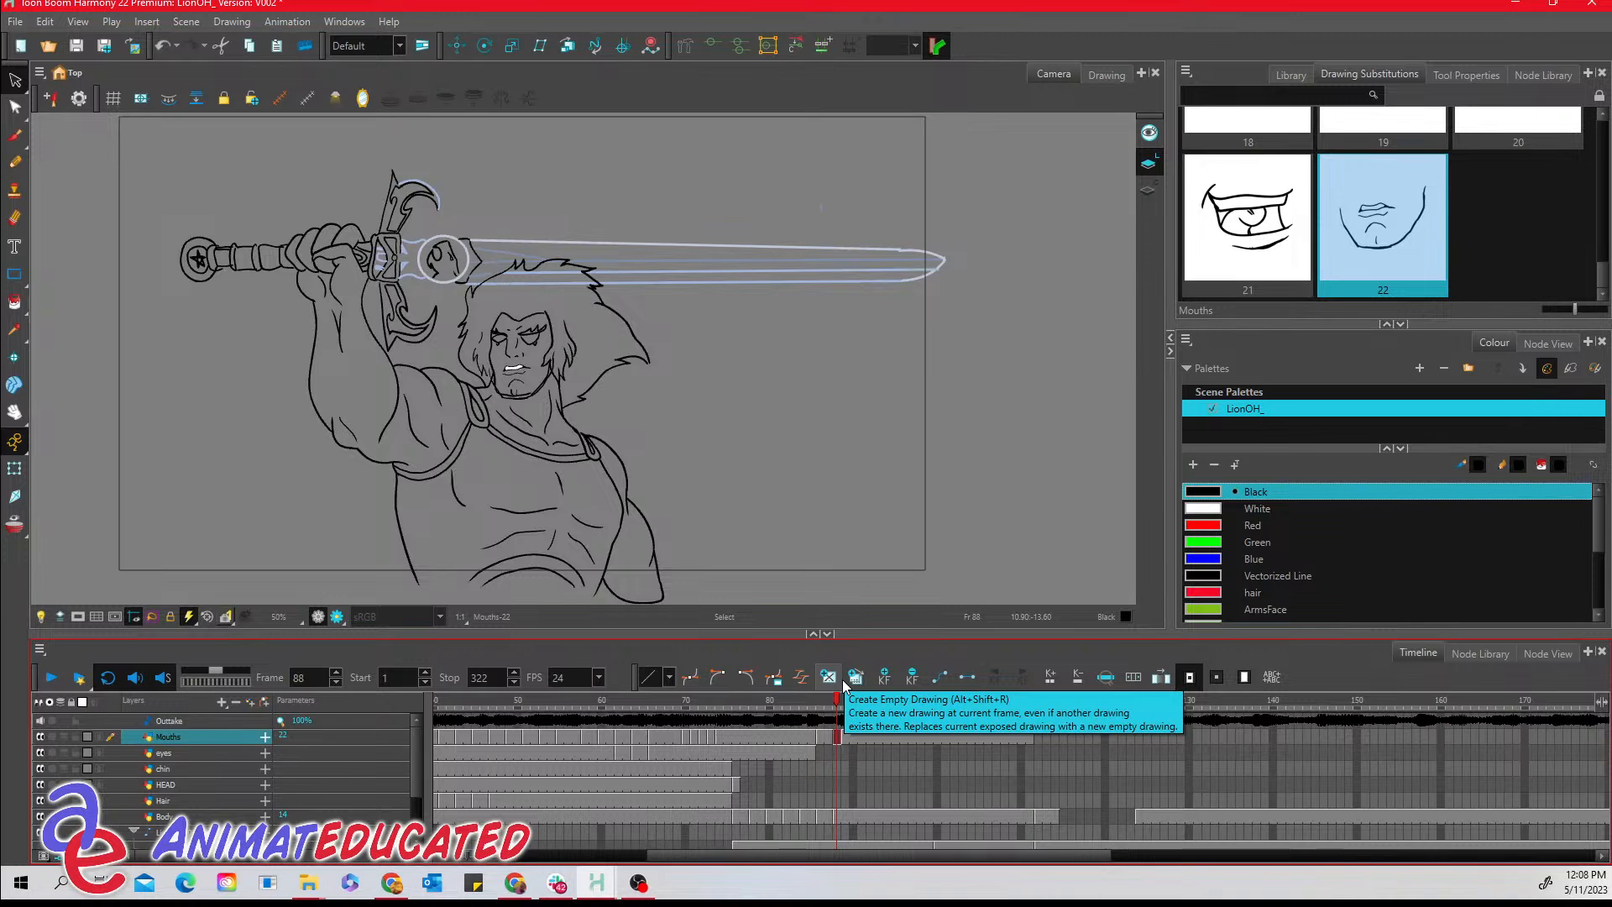
pyautogui.click(824, 703)
pyautogui.moveTo(824, 706); pyautogui.dragTo(840, 704)
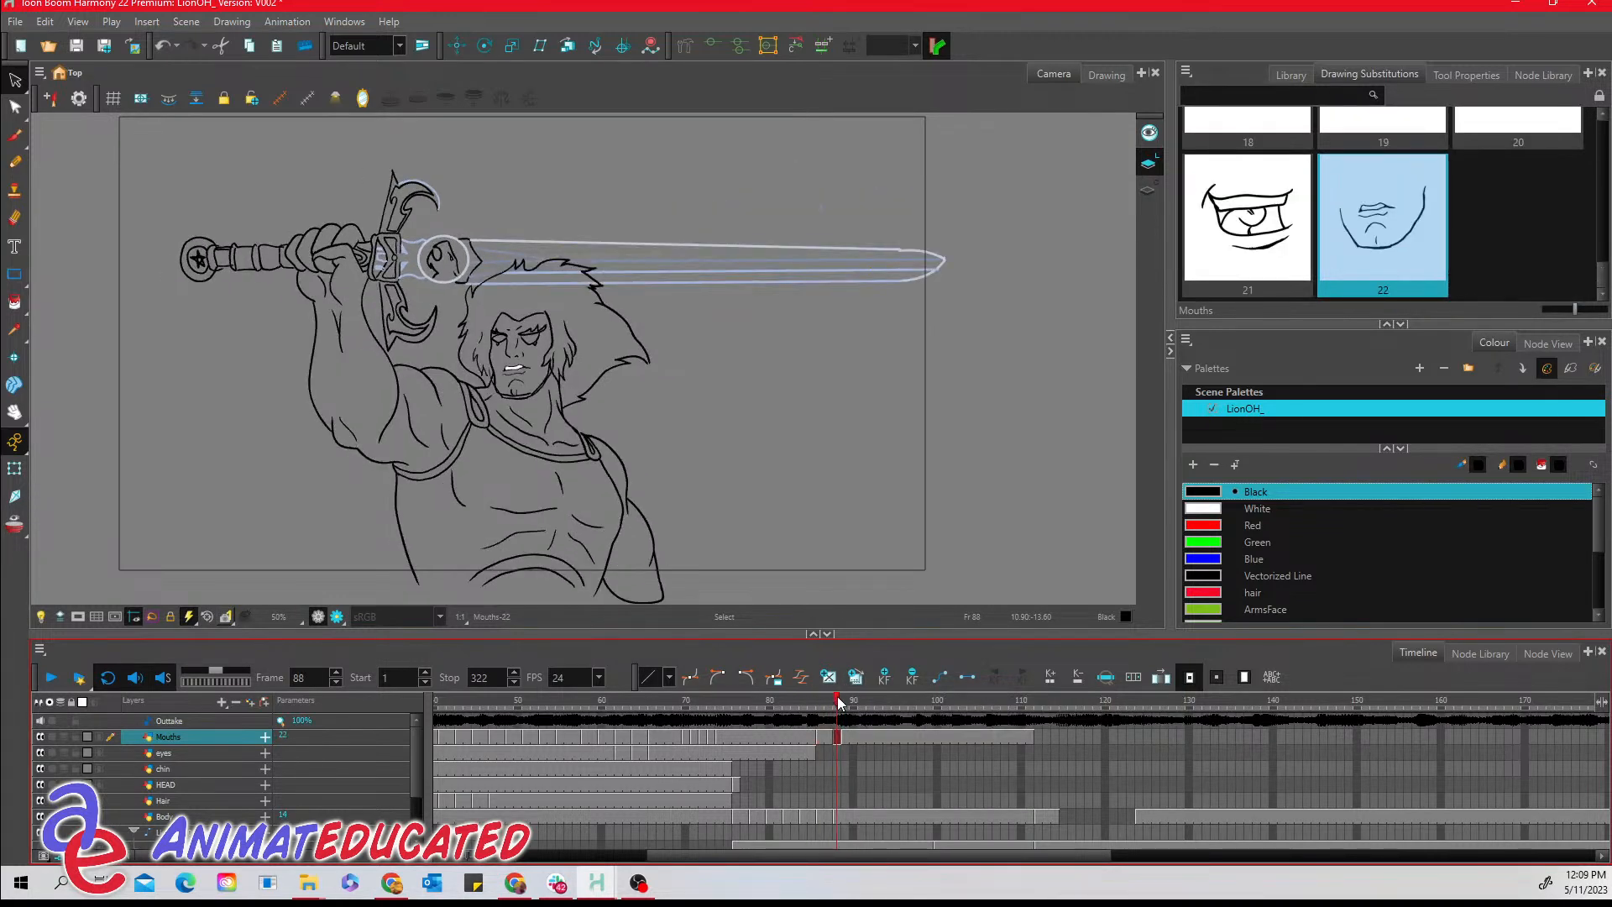
pyautogui.click(688, 704)
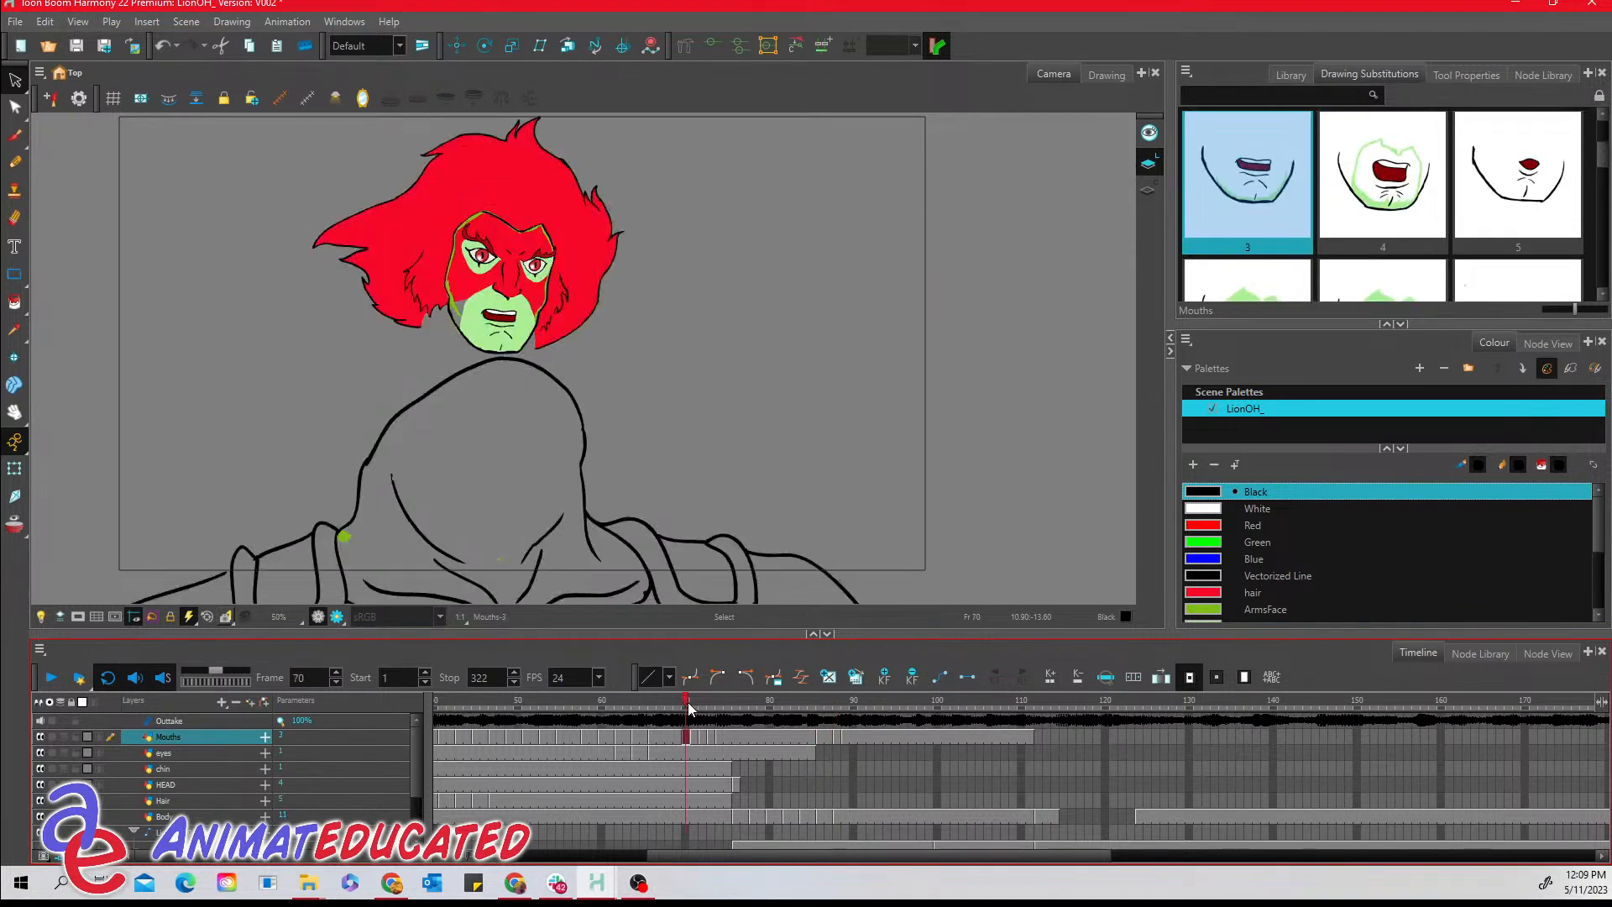
pyautogui.moveTo(687, 702)
pyautogui.mouseDown()
pyautogui.moveTo(719, 704)
pyautogui.moveTo(666, 698)
pyautogui.mouseUp()
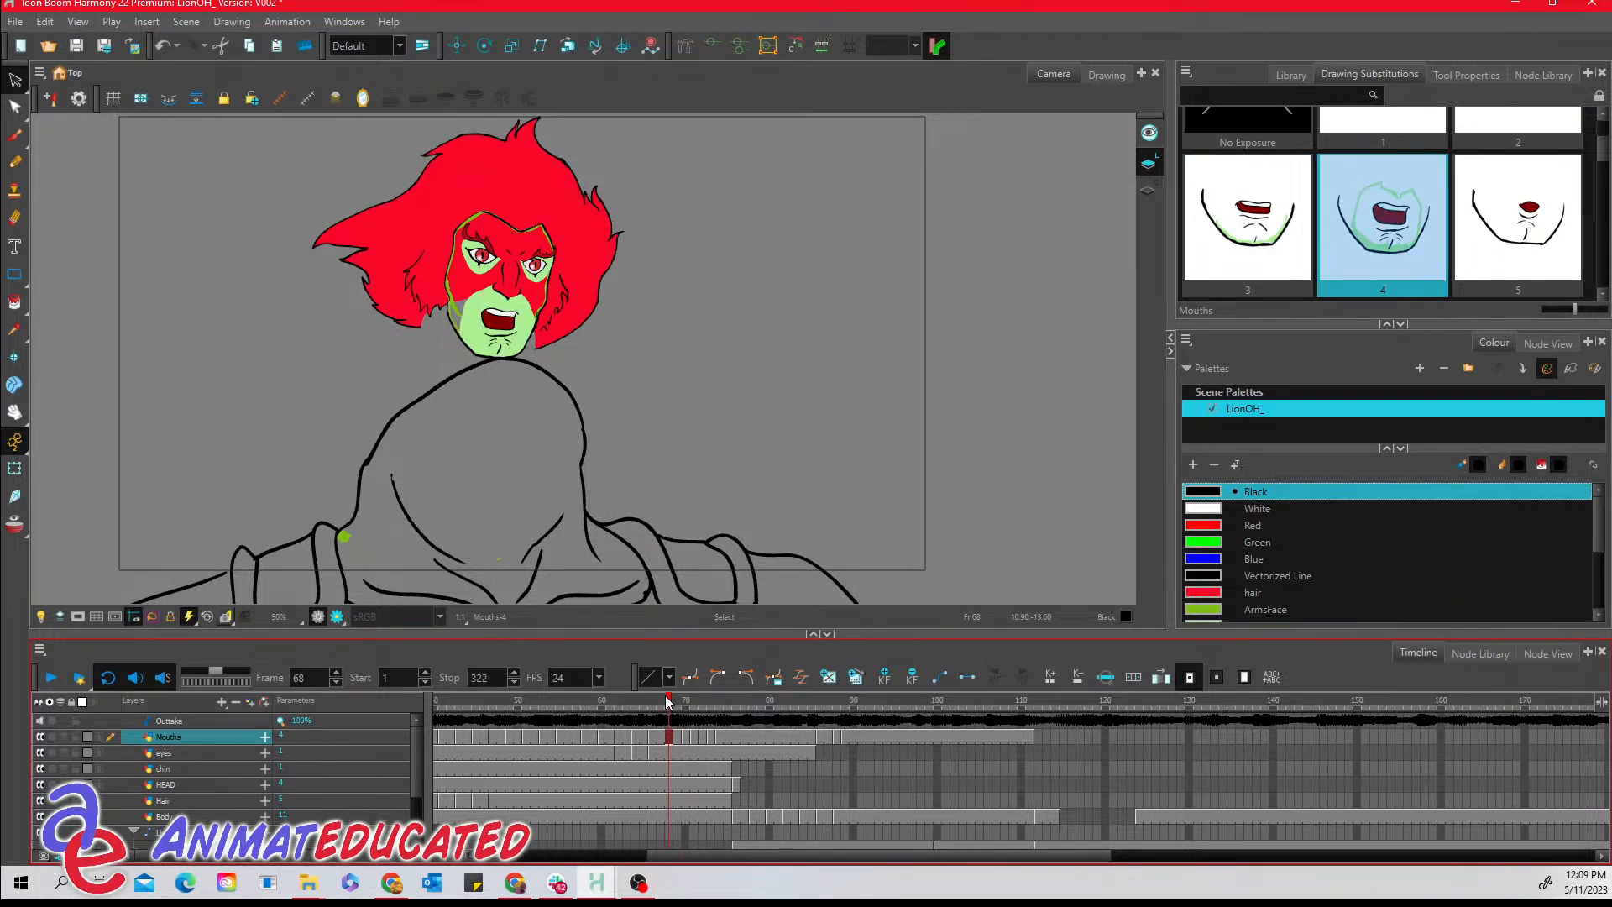
pyautogui.moveTo(666, 697); pyautogui.dragTo(728, 697)
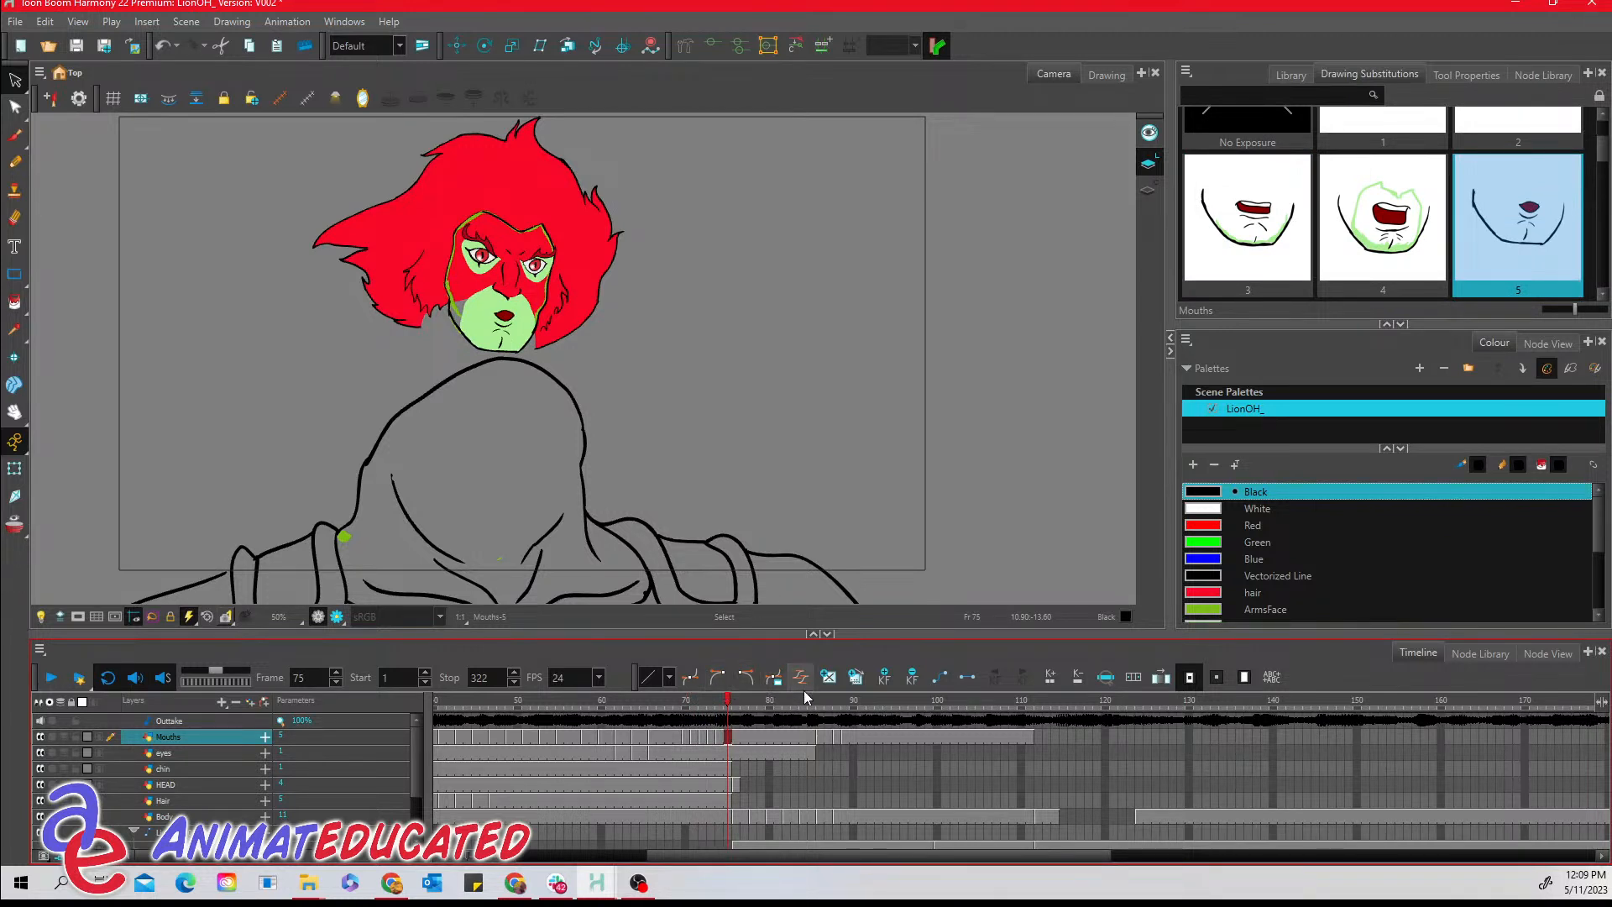
pyautogui.moveTo(818, 708); pyautogui.dragTo(836, 708)
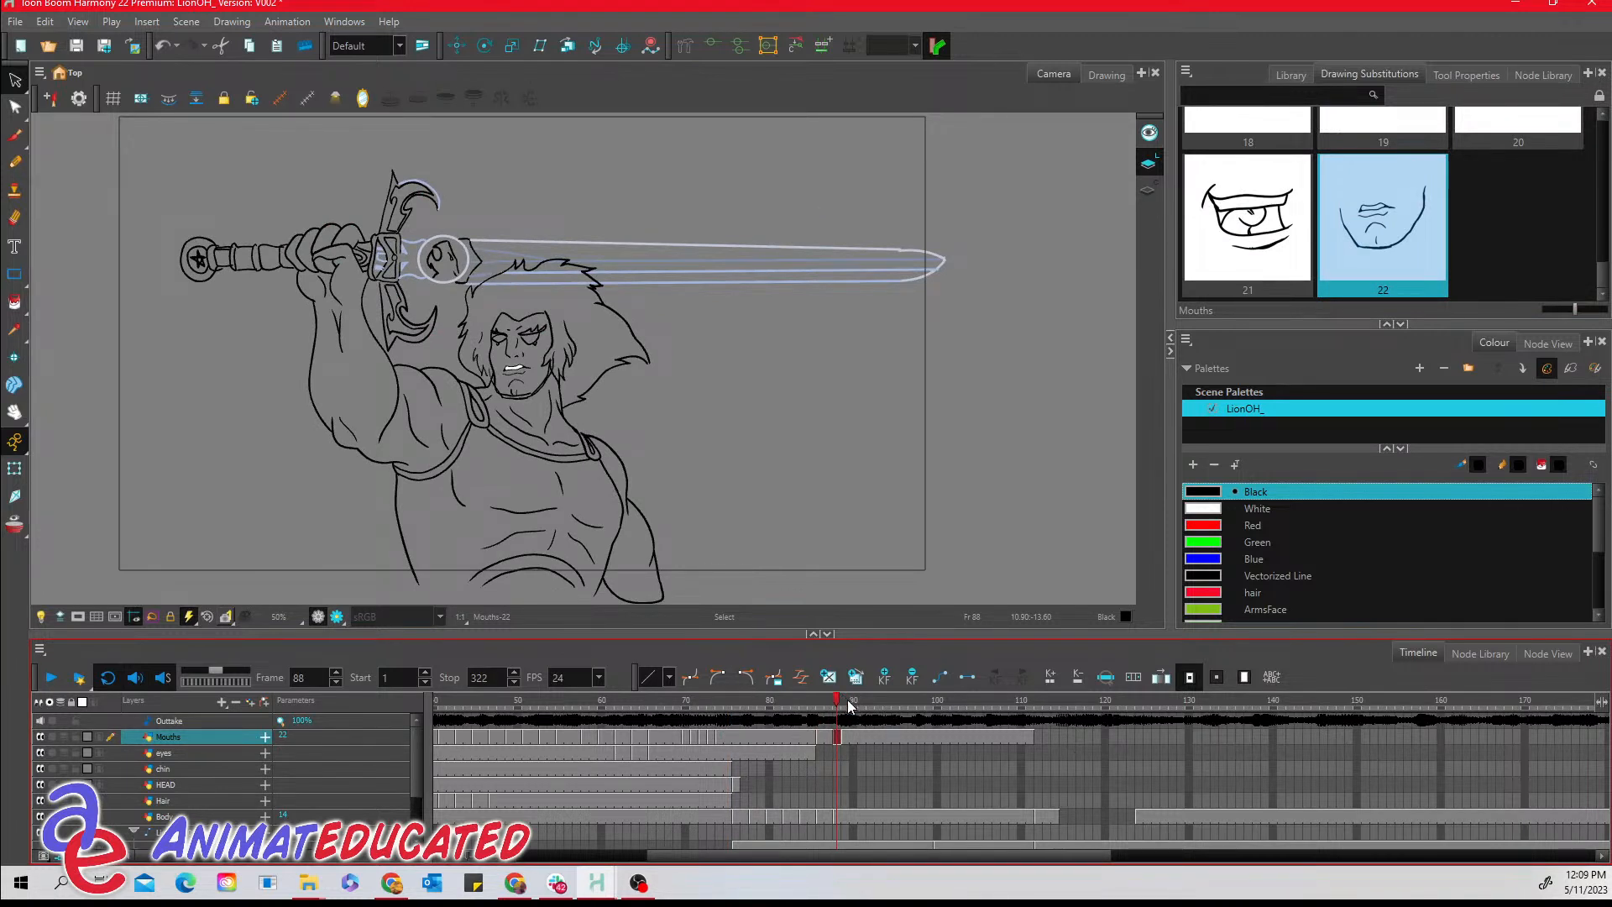
# - Clear the blank Mouths exposure at frame 89 and expose the open-mouth drawing 4 there
pyautogui.click(848, 708)
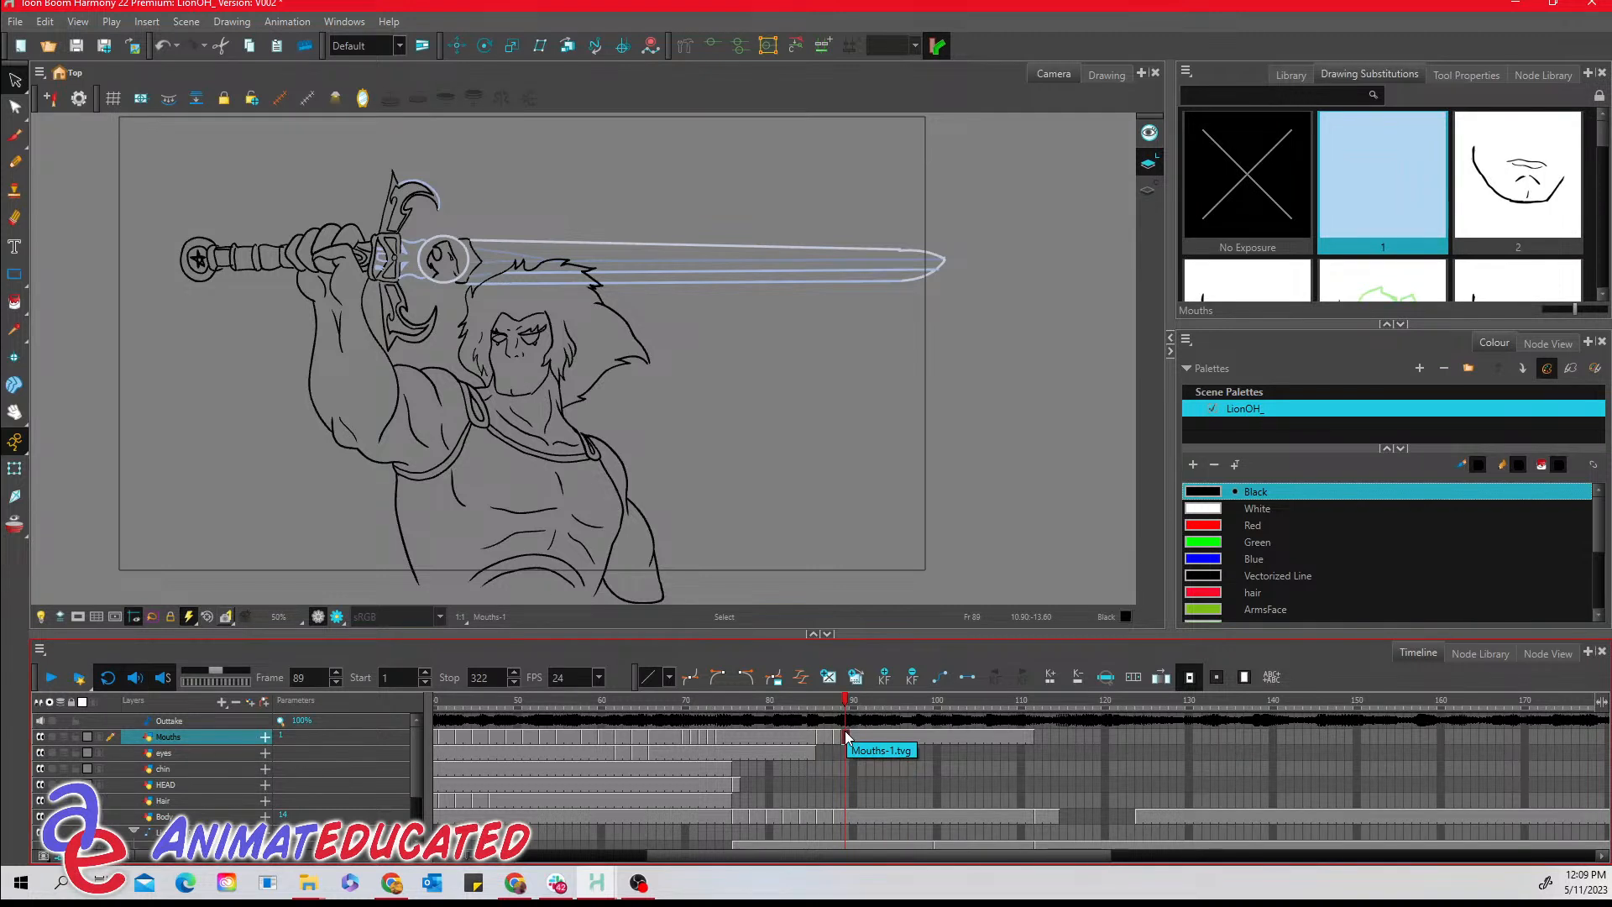
pyautogui.press('Delete')
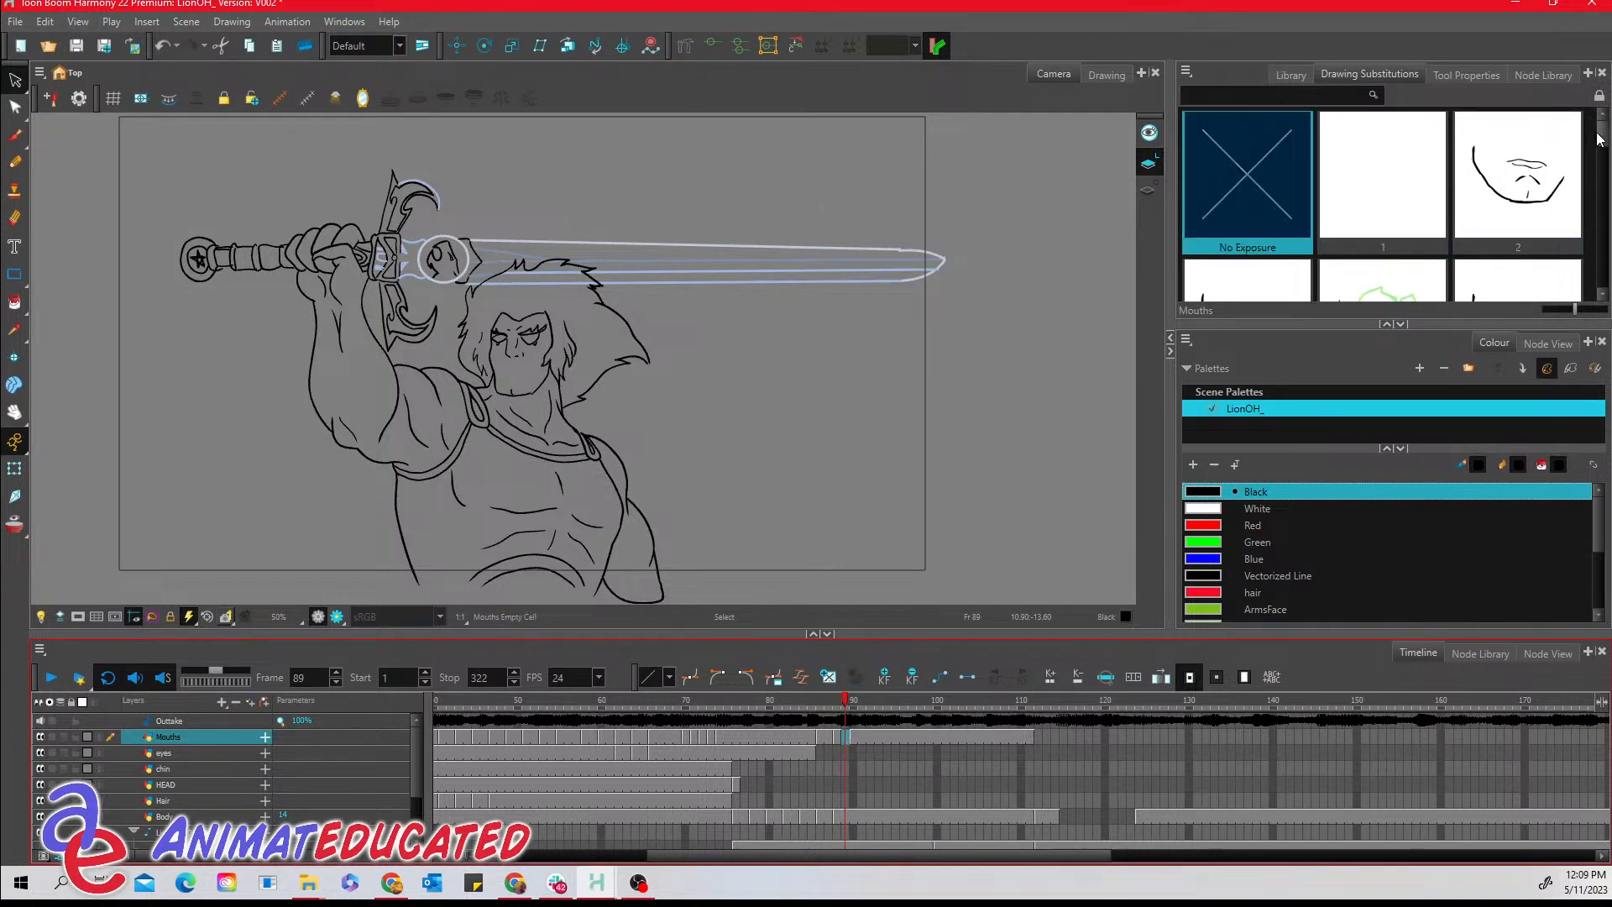
pyautogui.moveTo(1598, 139); pyautogui.dragTo(1601, 160)
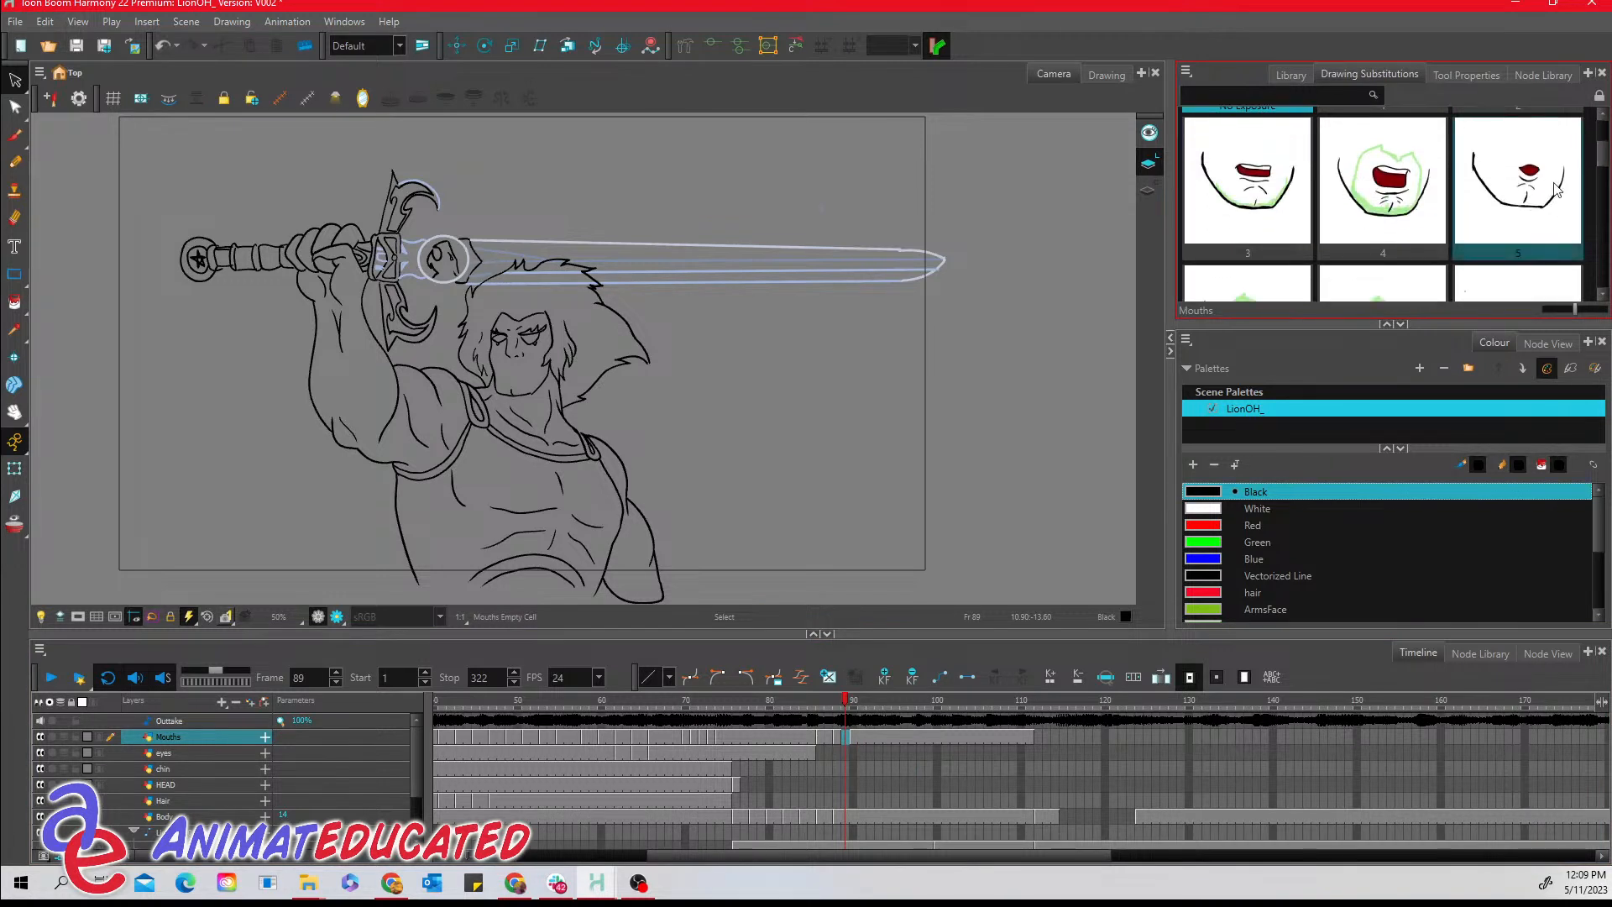
pyautogui.click(1423, 227)
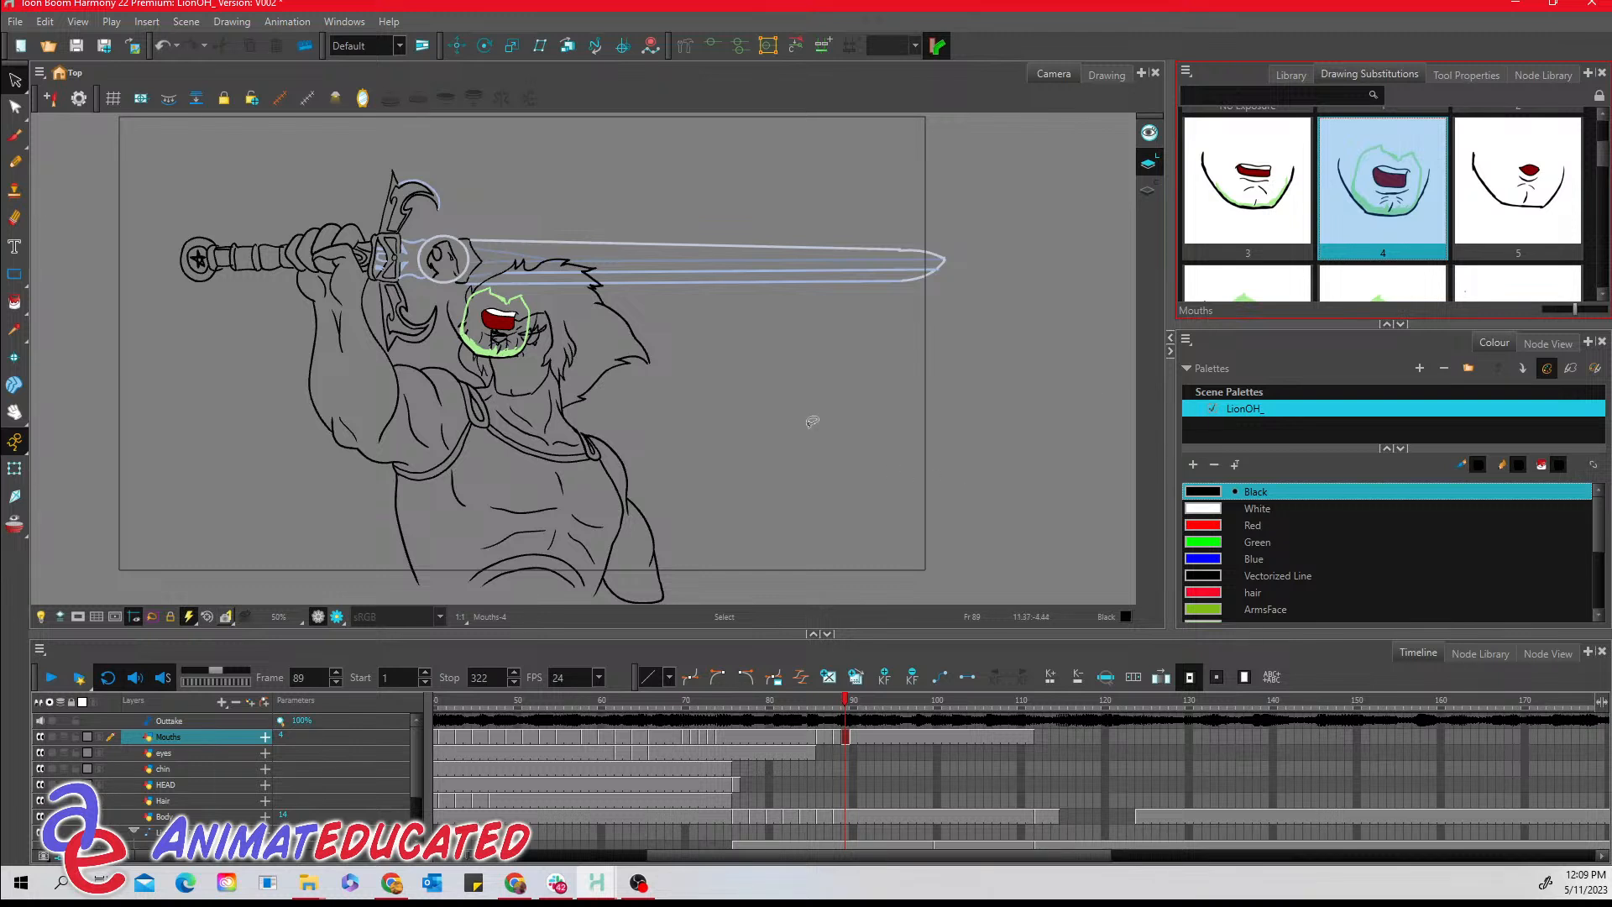
# - Copy the open-mouth strokes of drawing 4, clear its exposure at frame 89 and paste them there as a new drawing
pyautogui.moveTo(543, 322)
pyautogui.mouseDown()
pyautogui.moveTo(533, 273)
pyautogui.moveTo(476, 262)
pyautogui.moveTo(447, 331)
pyautogui.moveTo(530, 350)
pyautogui.moveTo(544, 317)
pyautogui.mouseUp()
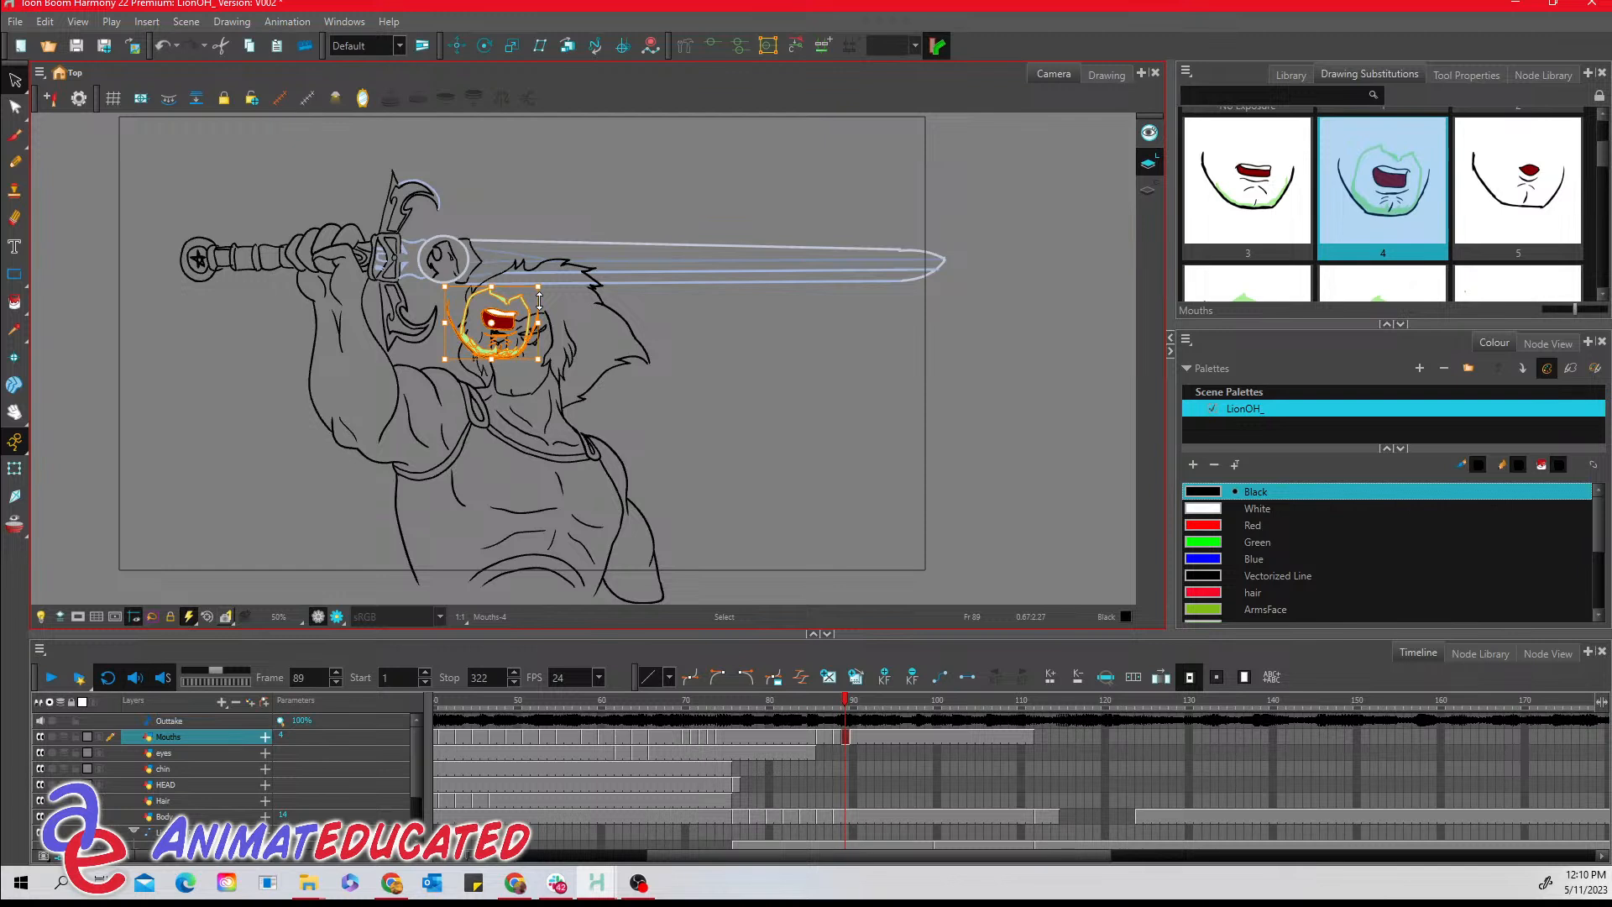
pyautogui.click(817, 443)
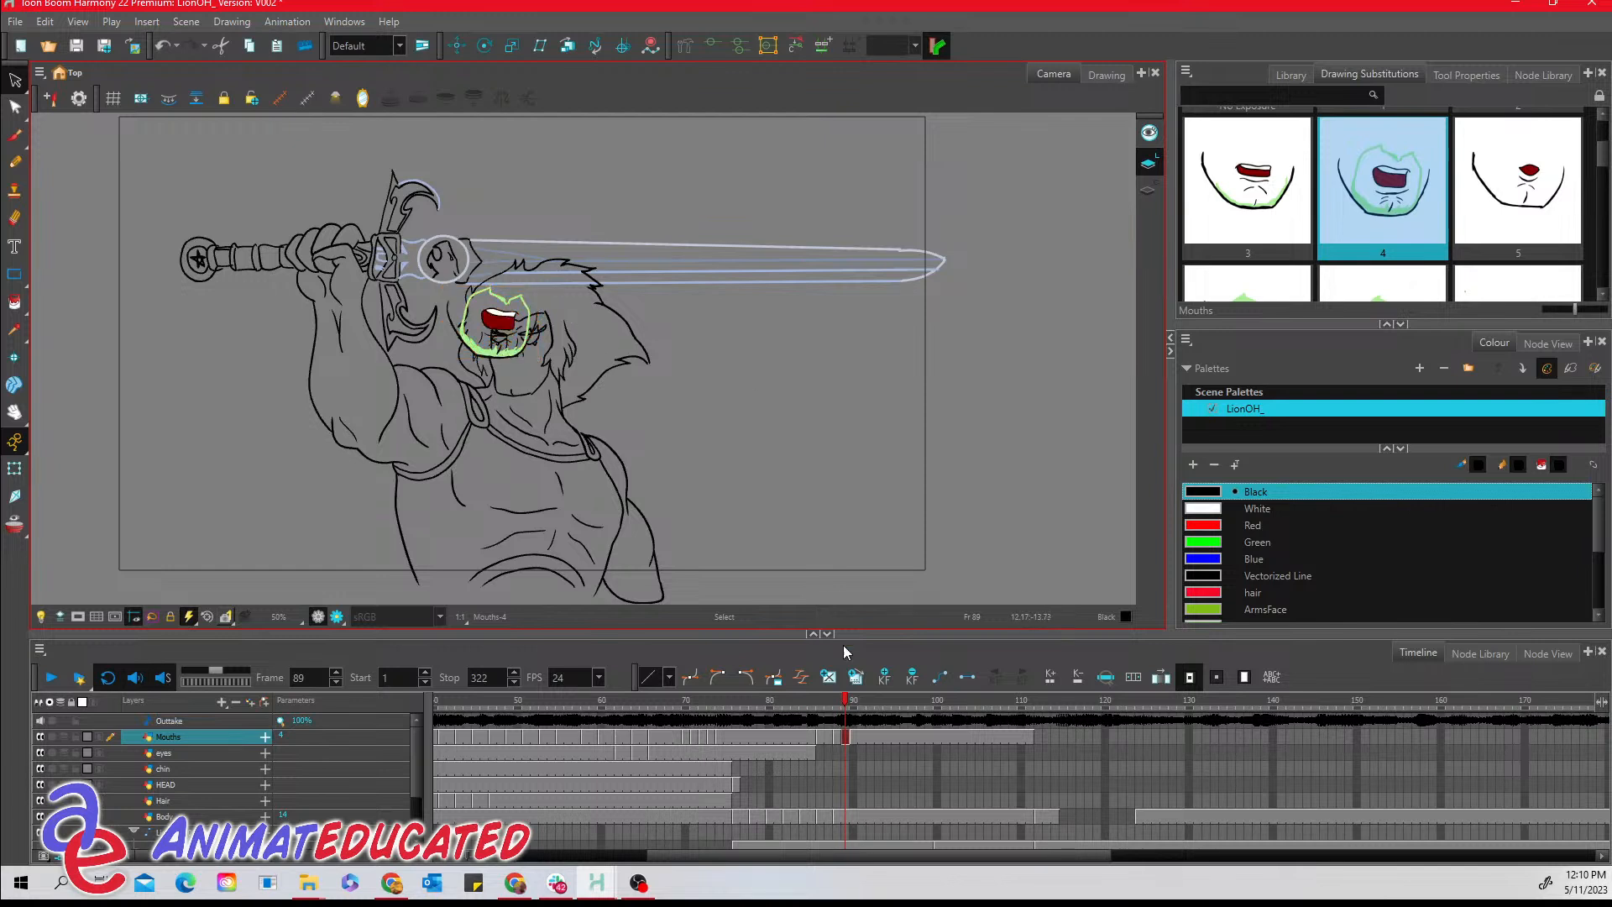
pyautogui.click(850, 753)
pyautogui.click(845, 736)
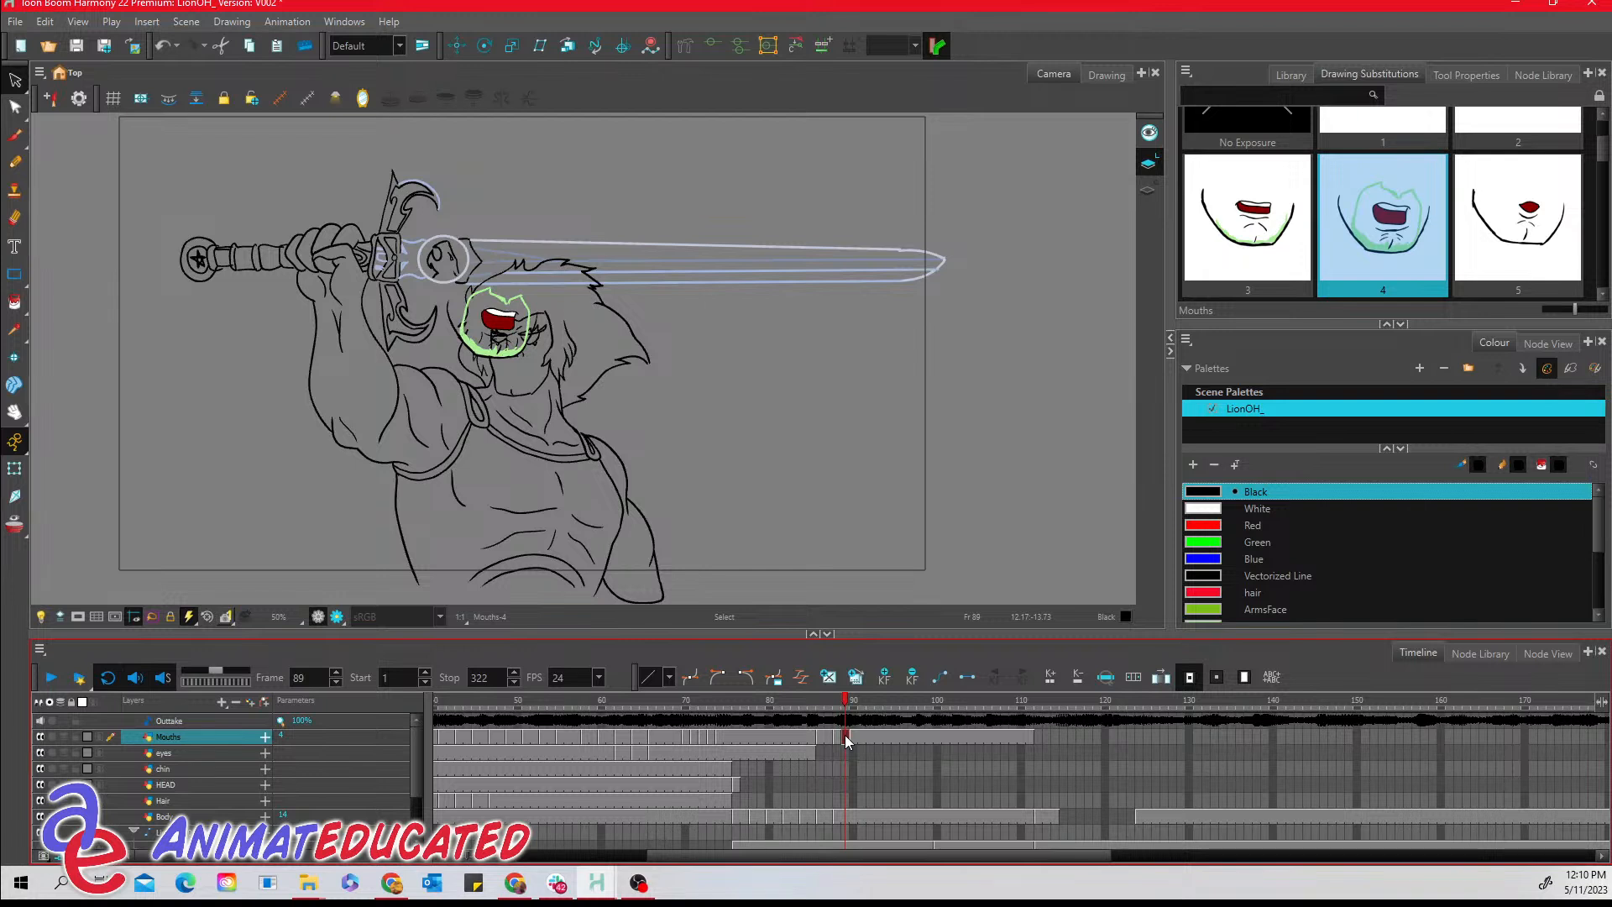
pyautogui.press('Delete')
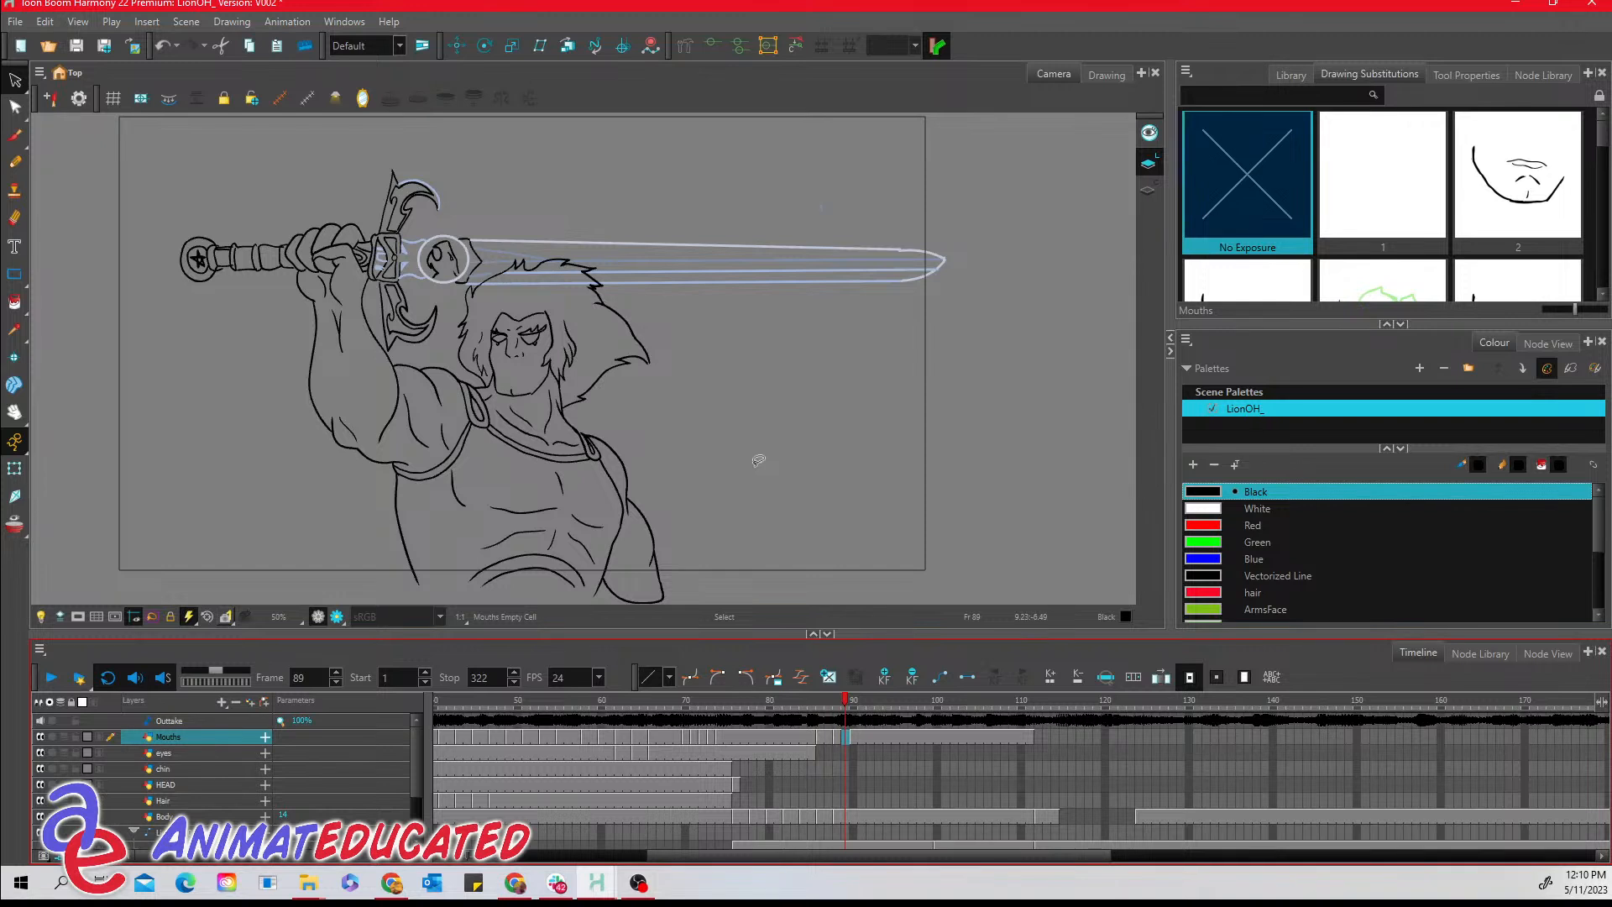
pyautogui.hotkey('ctrl', 'z')
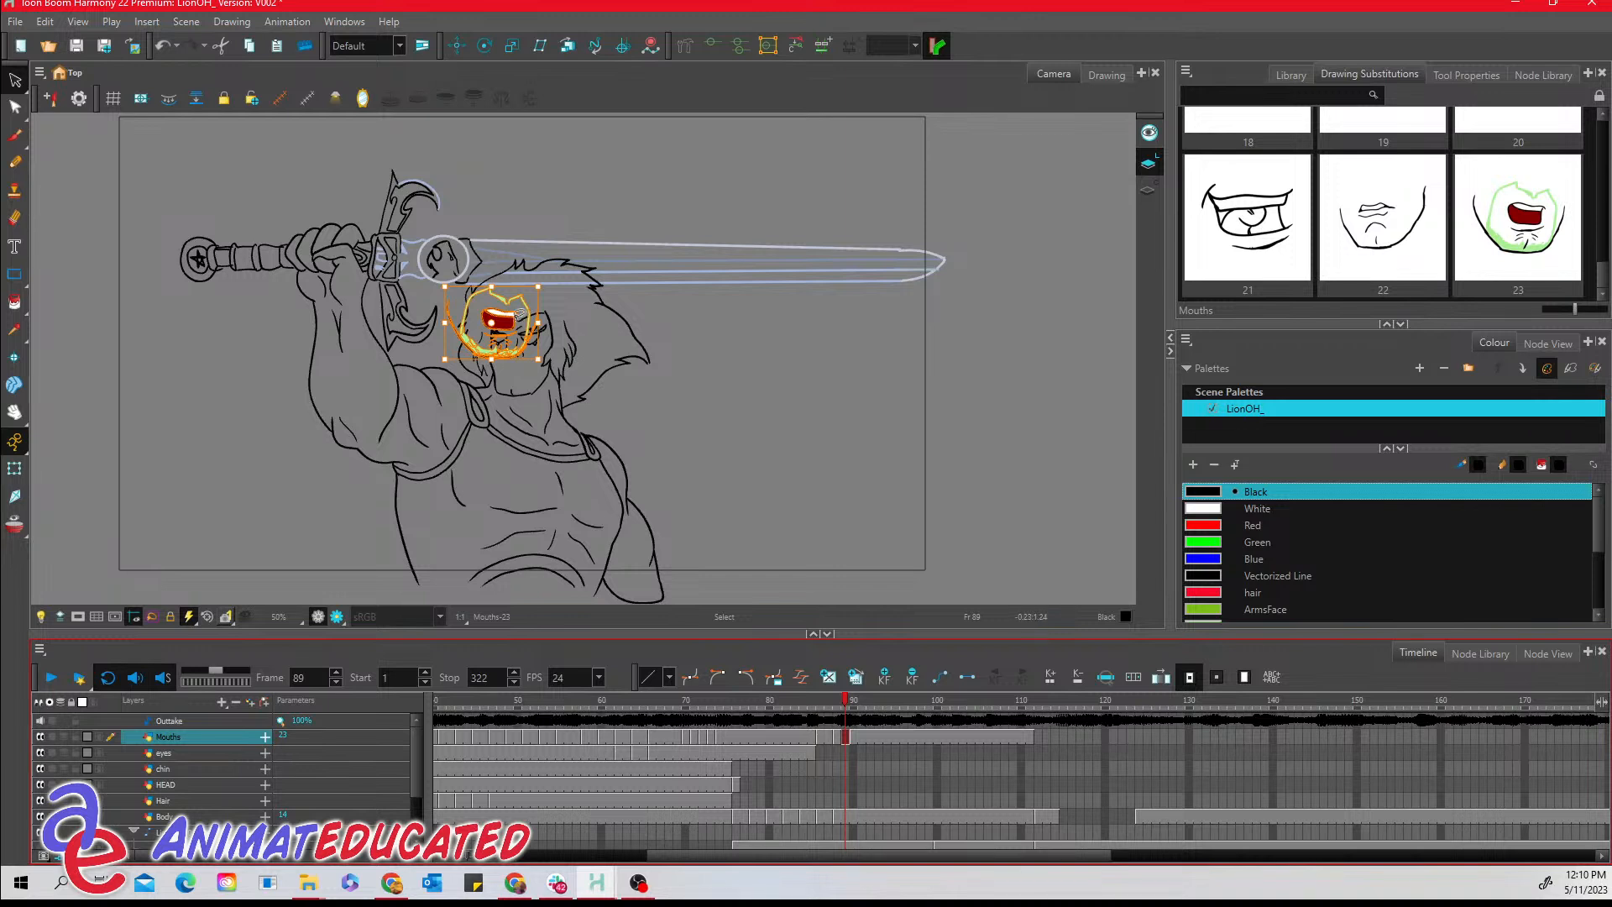
# - Move the pasted open mouth into the empty space beside the figure and flip it horizontally
pyautogui.moveTo(510, 319)
pyautogui.mouseDown()
pyautogui.moveTo(530, 361)
pyautogui.moveTo(796, 367)
pyautogui.mouseUp()
pyautogui.rightClick(796, 366)
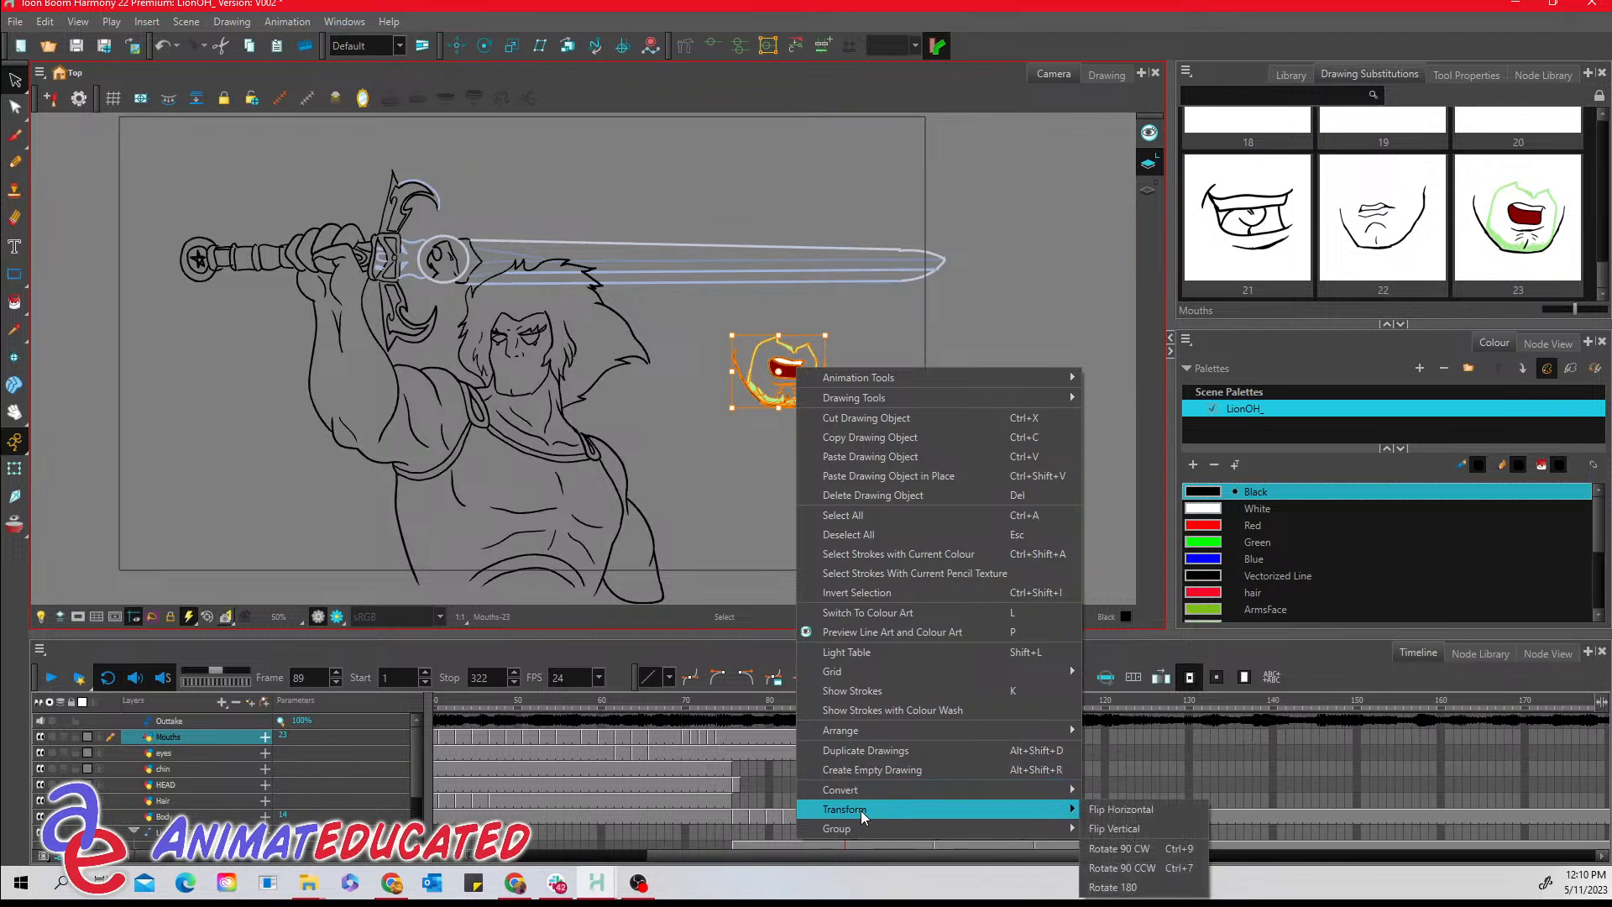
pyautogui.click(1115, 813)
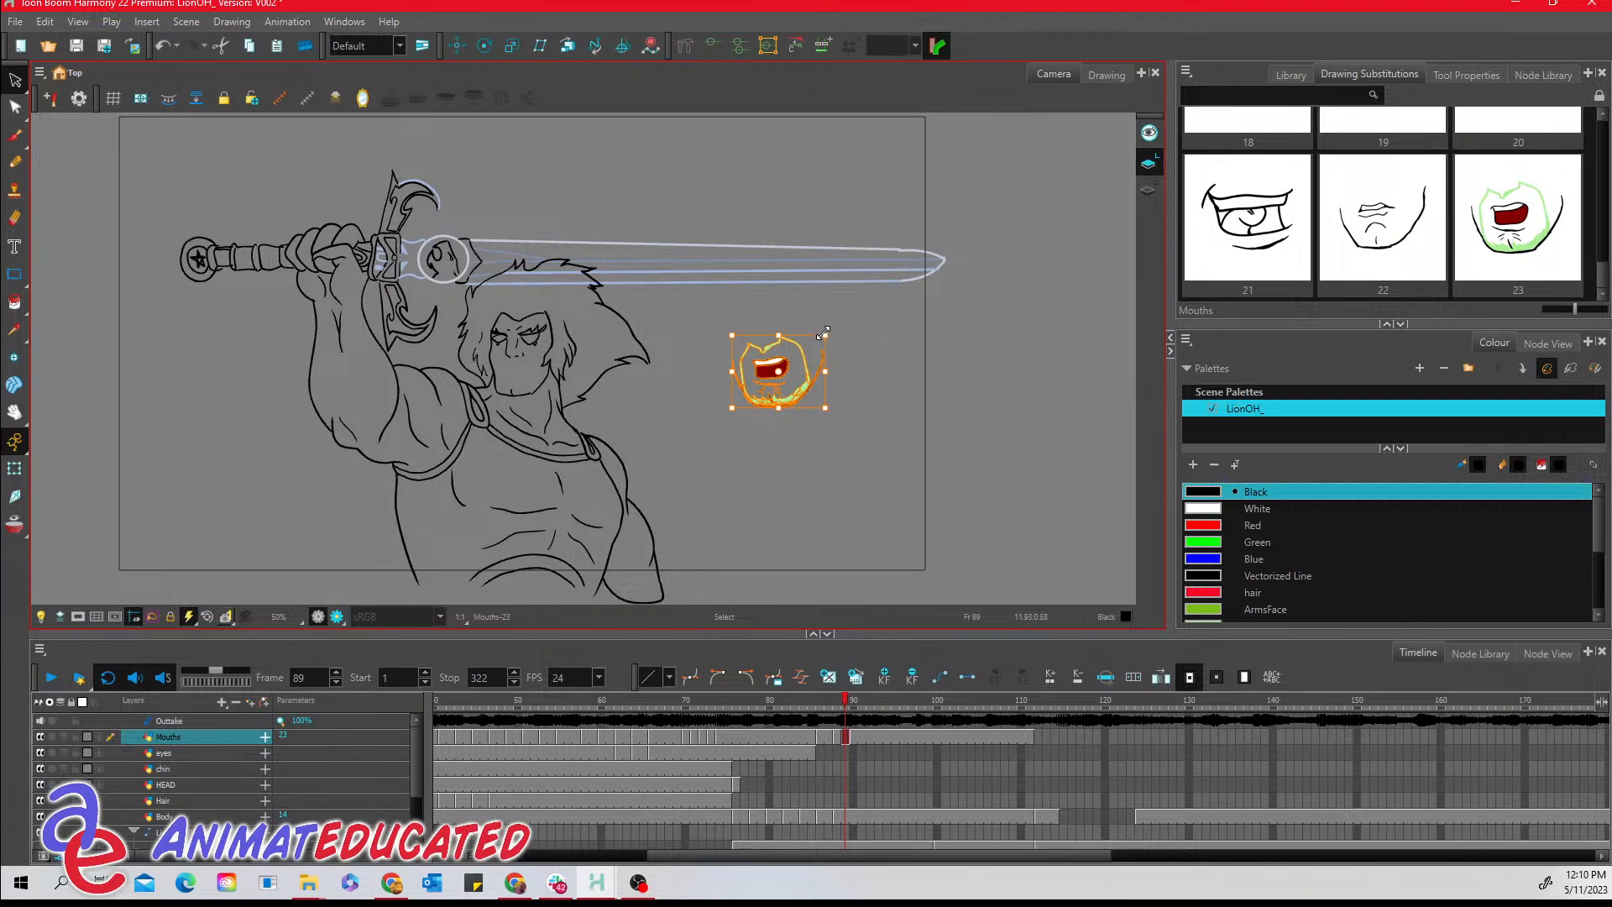
# - Scale down the flipped open mouth, place it on Lion-O's face at frame 89 and compare it with frame 88
pyautogui.moveTo(822, 331)
pyautogui.mouseDown()
pyautogui.moveTo(706, 376)
pyautogui.moveTo(526, 363)
pyautogui.mouseUp()
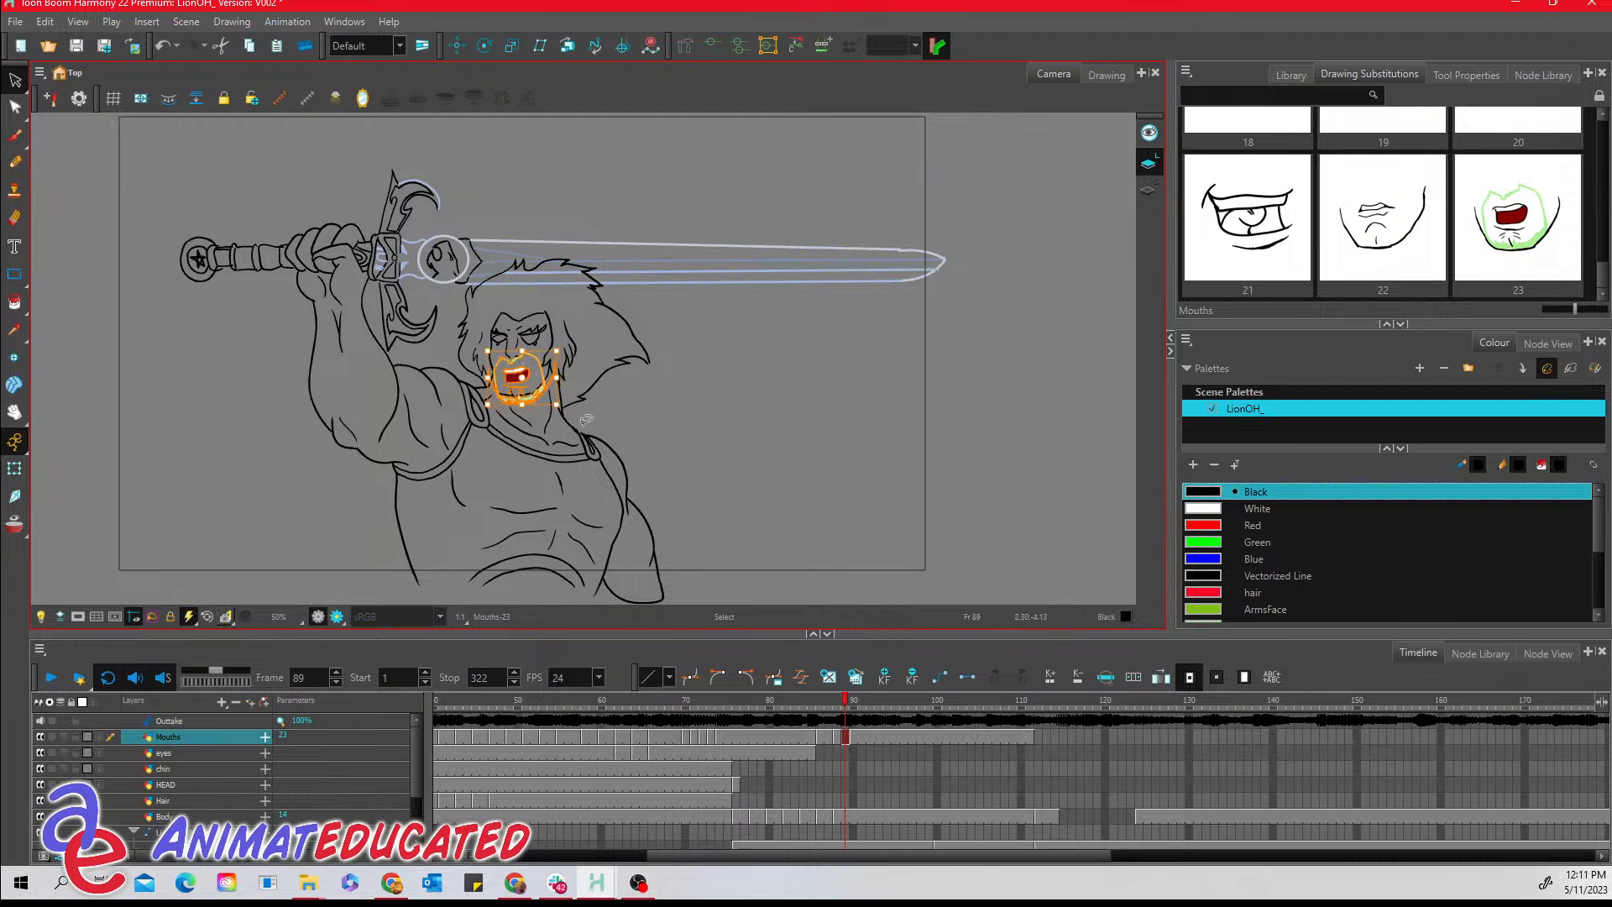
pyautogui.click(839, 737)
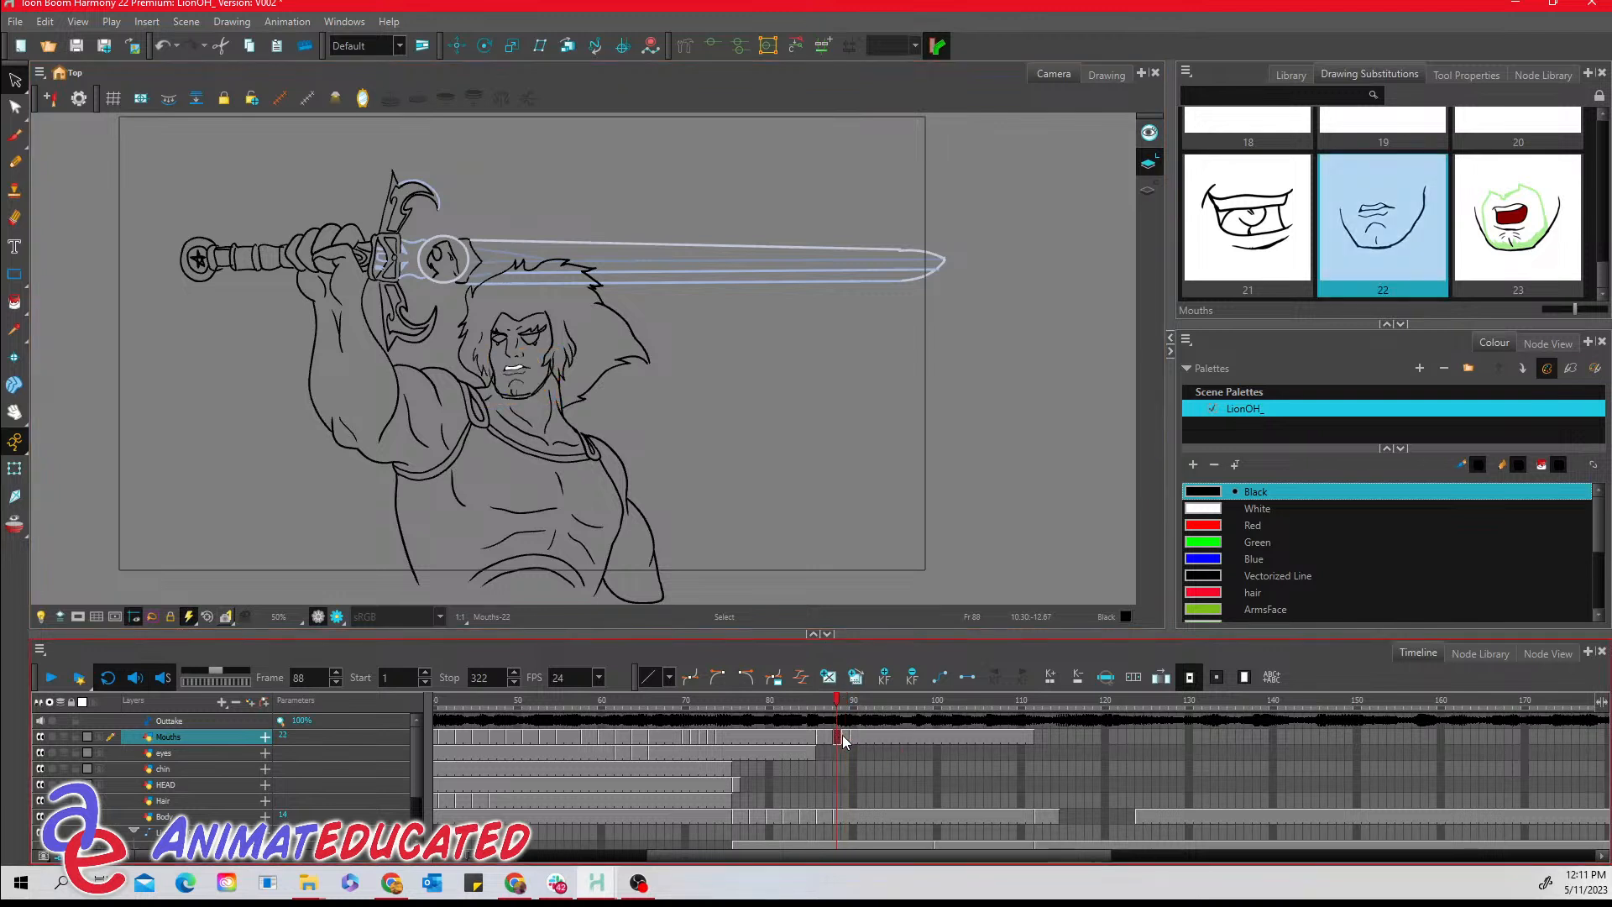
pyautogui.click(844, 737)
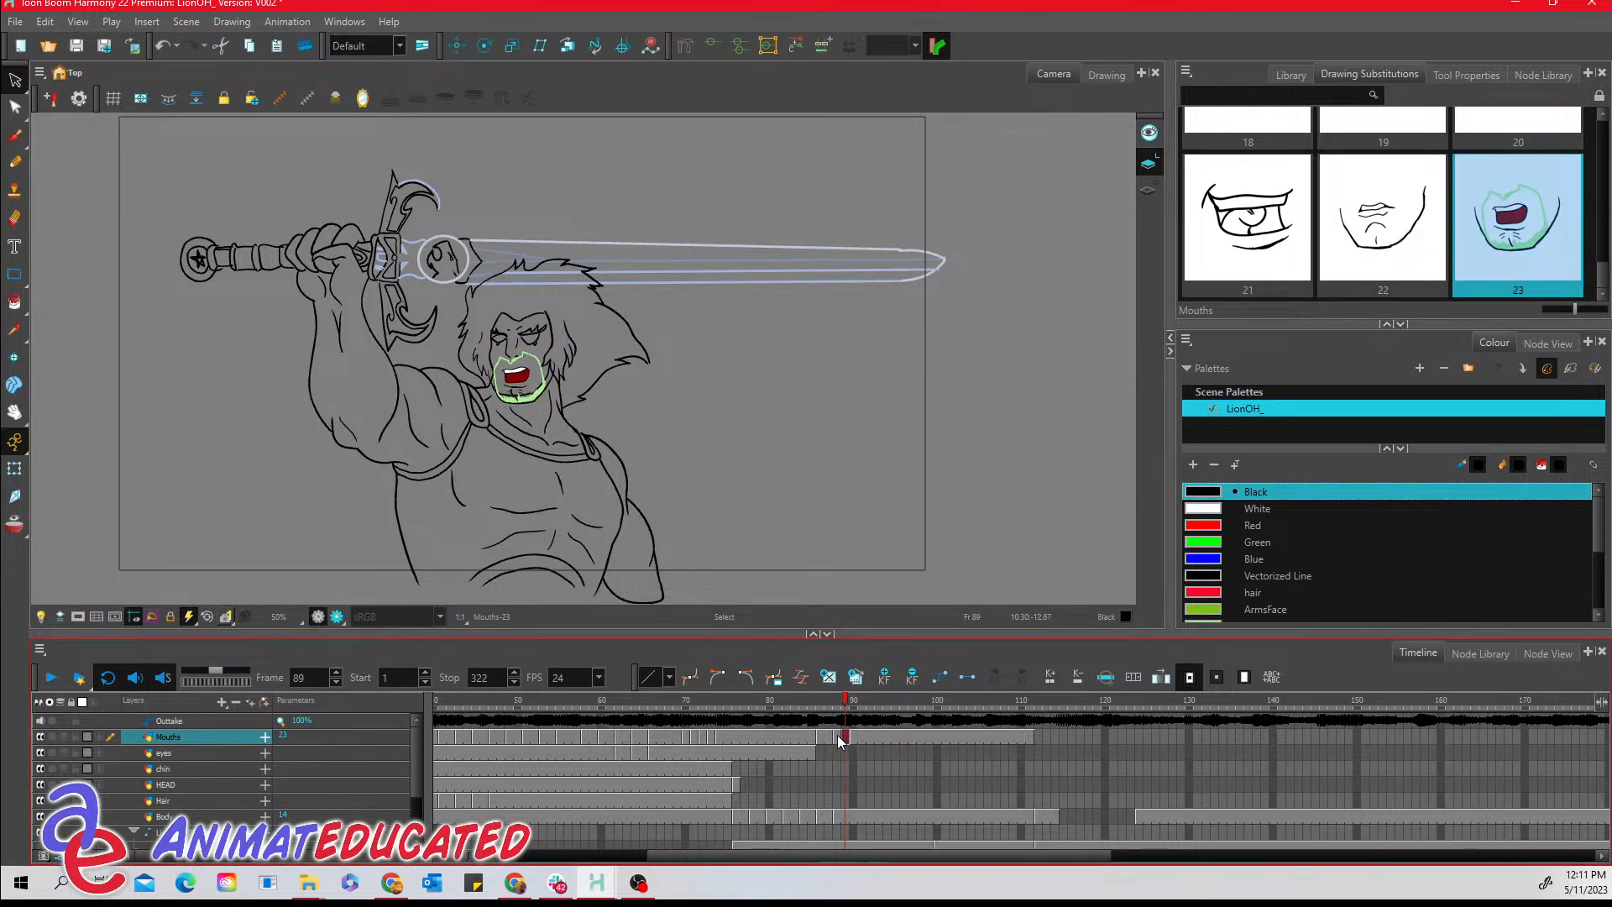
pyautogui.click(836, 735)
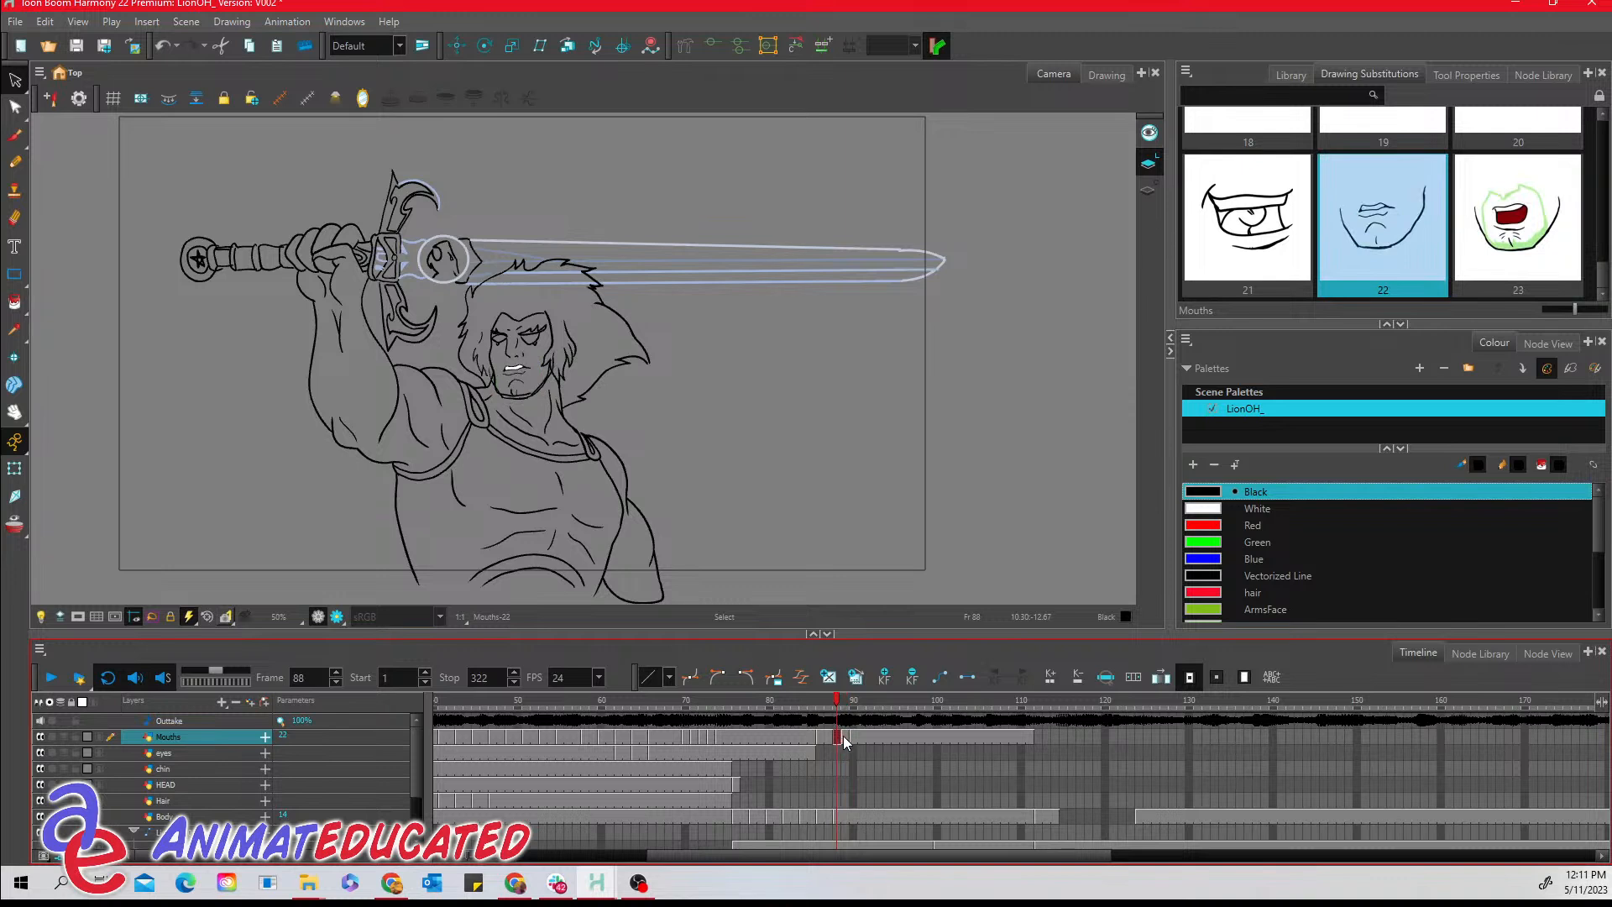
pyautogui.click(843, 736)
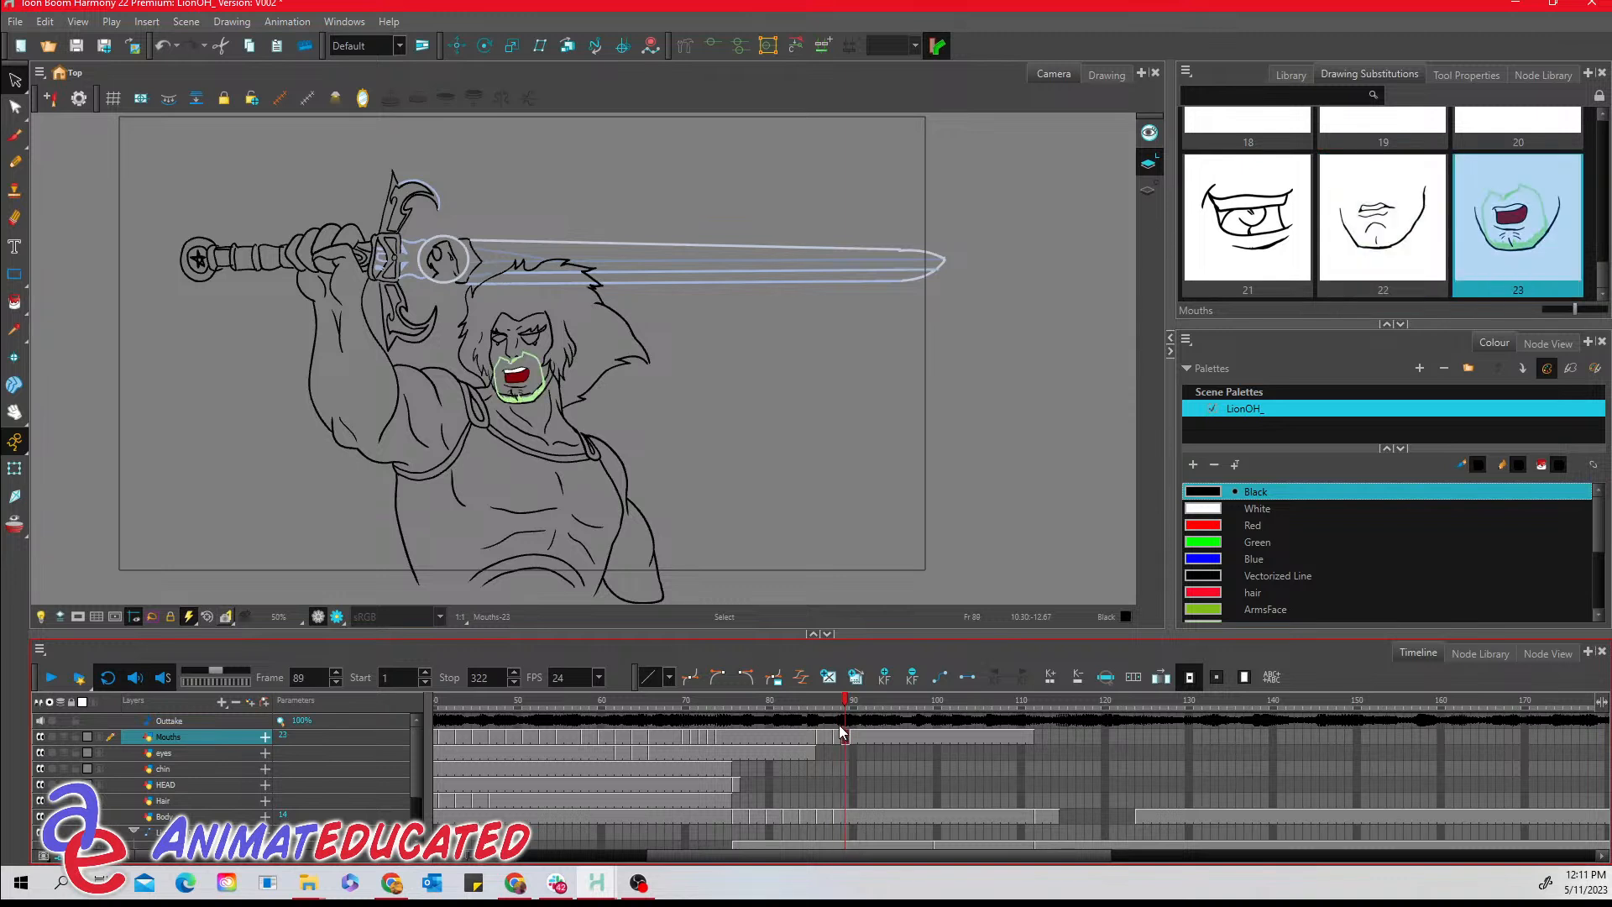
pyautogui.click(838, 736)
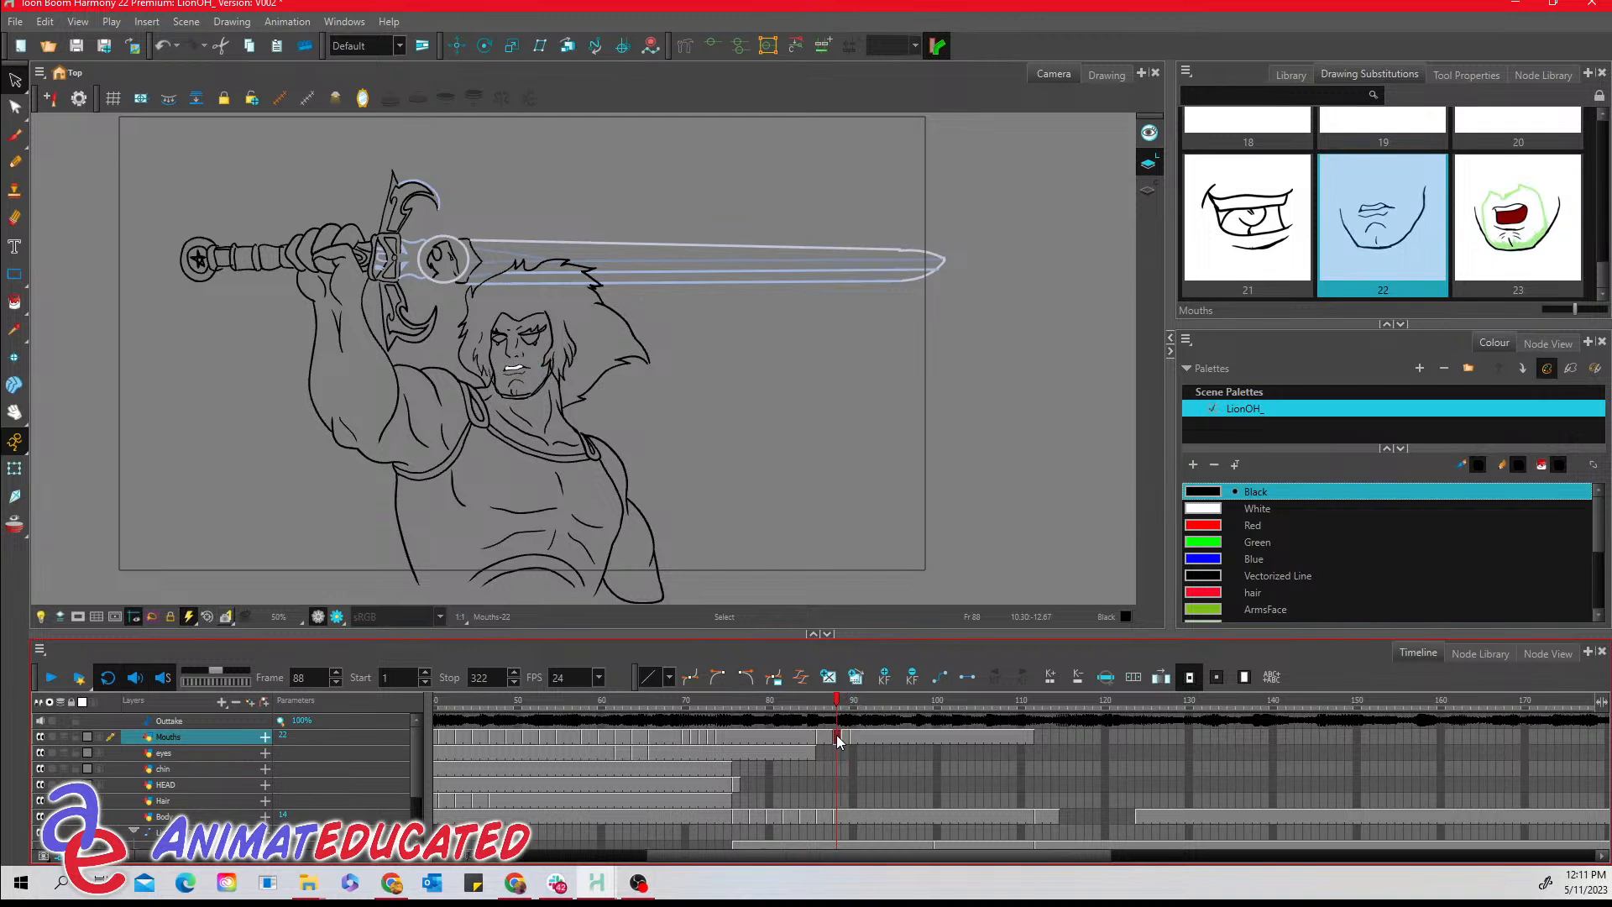
pyautogui.click(844, 735)
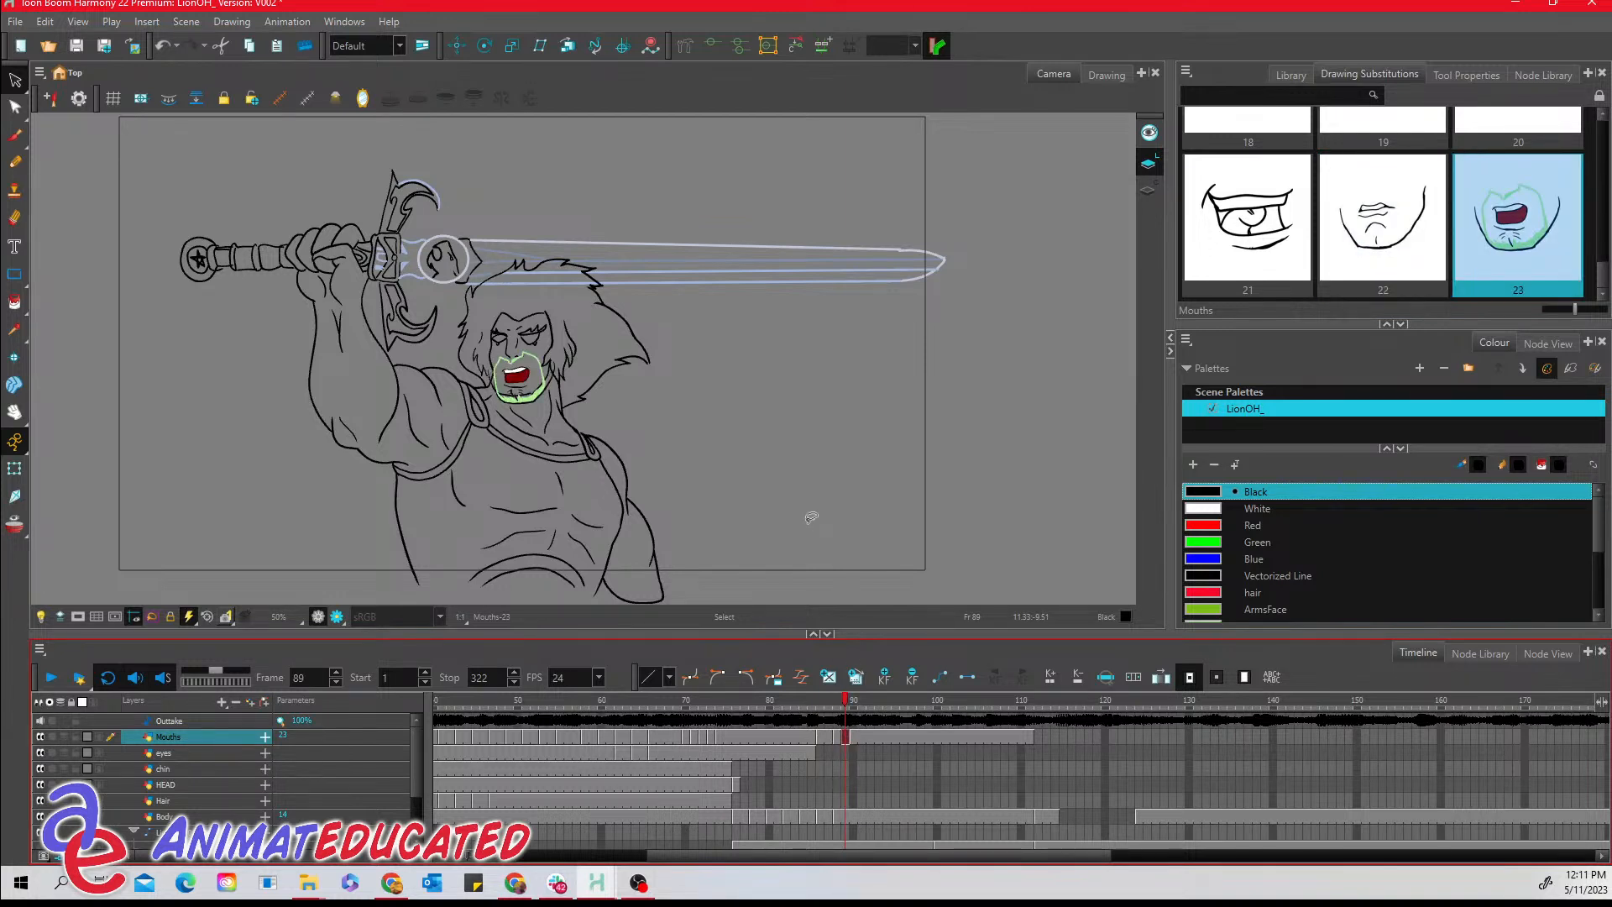
# - Undo the mouth's placement, try it on the face again and move it back beside the figure
pyautogui.hotkey('ctrl', 'z')
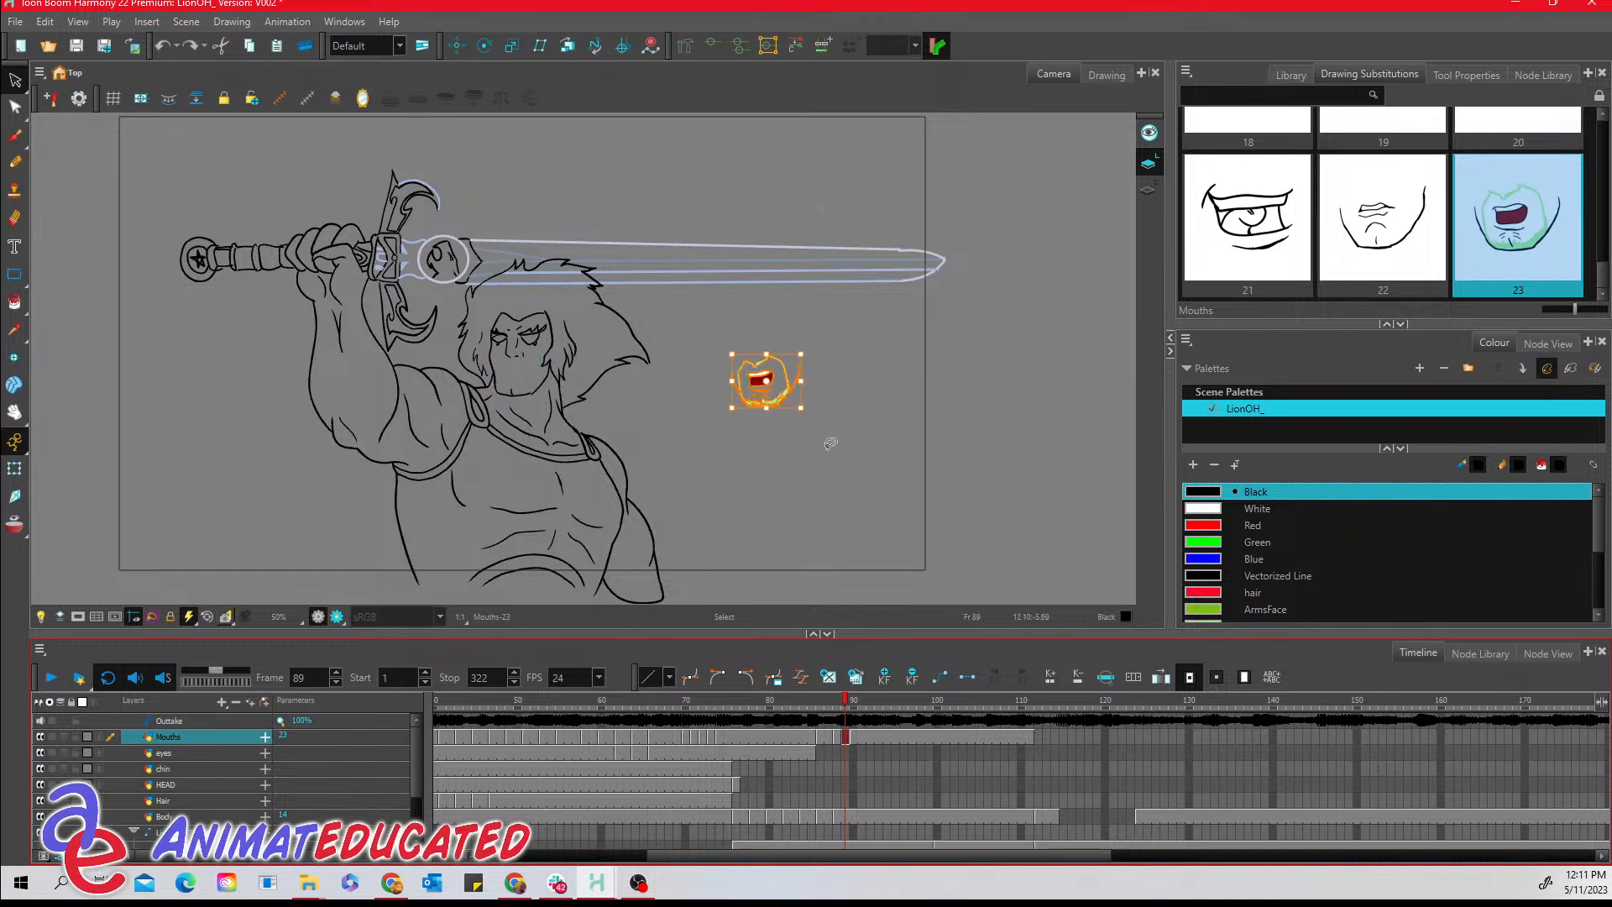
pyautogui.click(788, 379)
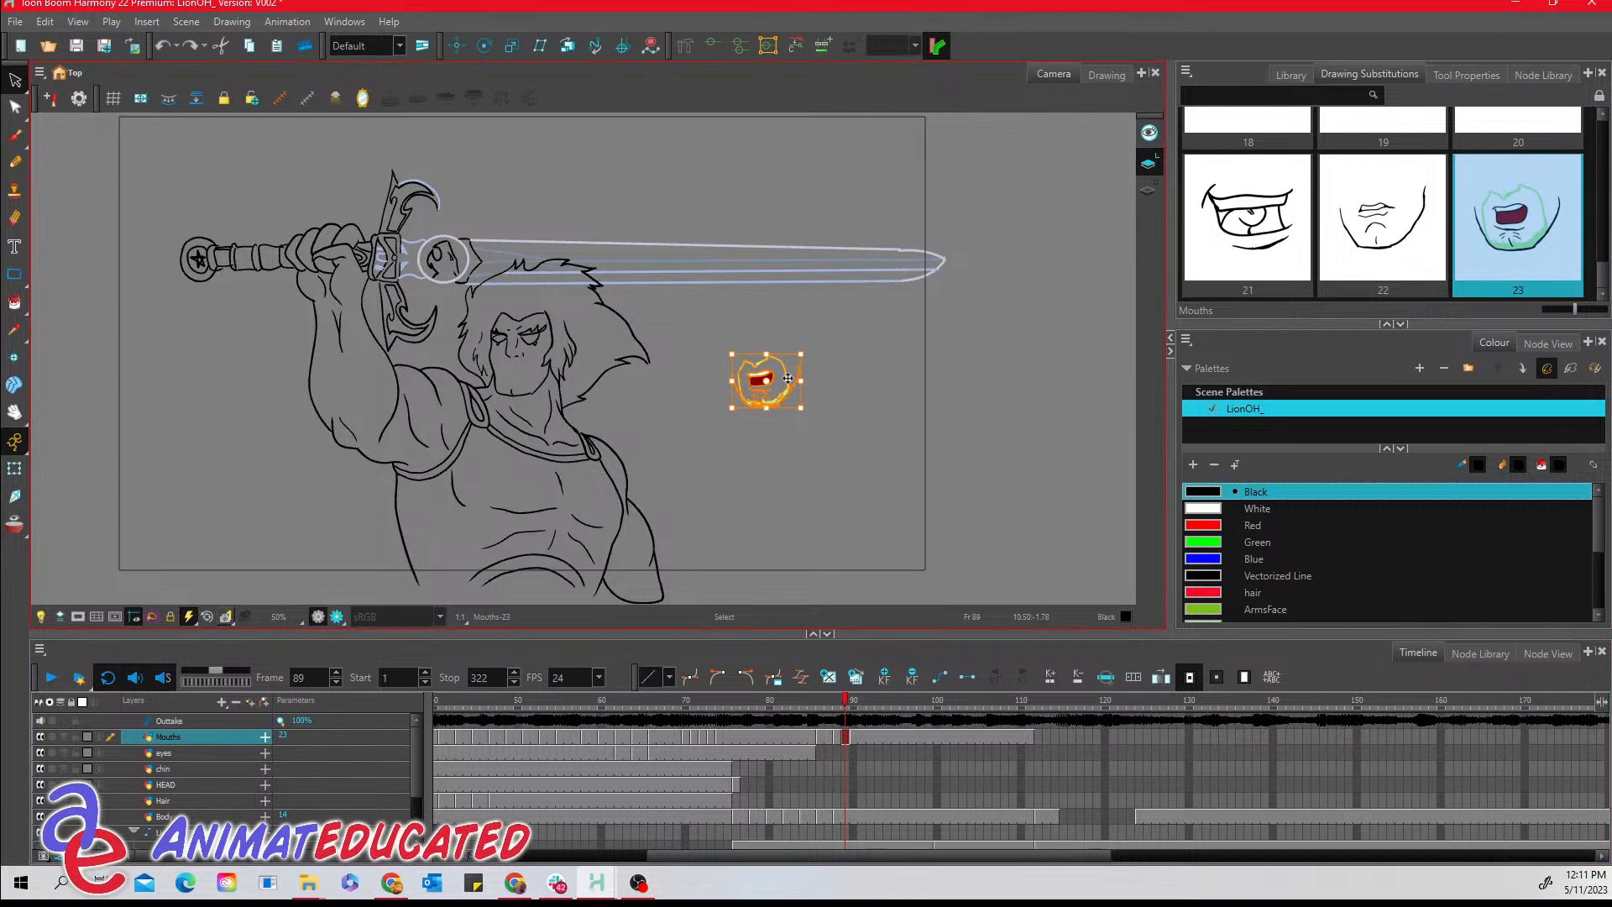
pyautogui.moveTo(787, 379); pyautogui.dragTo(544, 371)
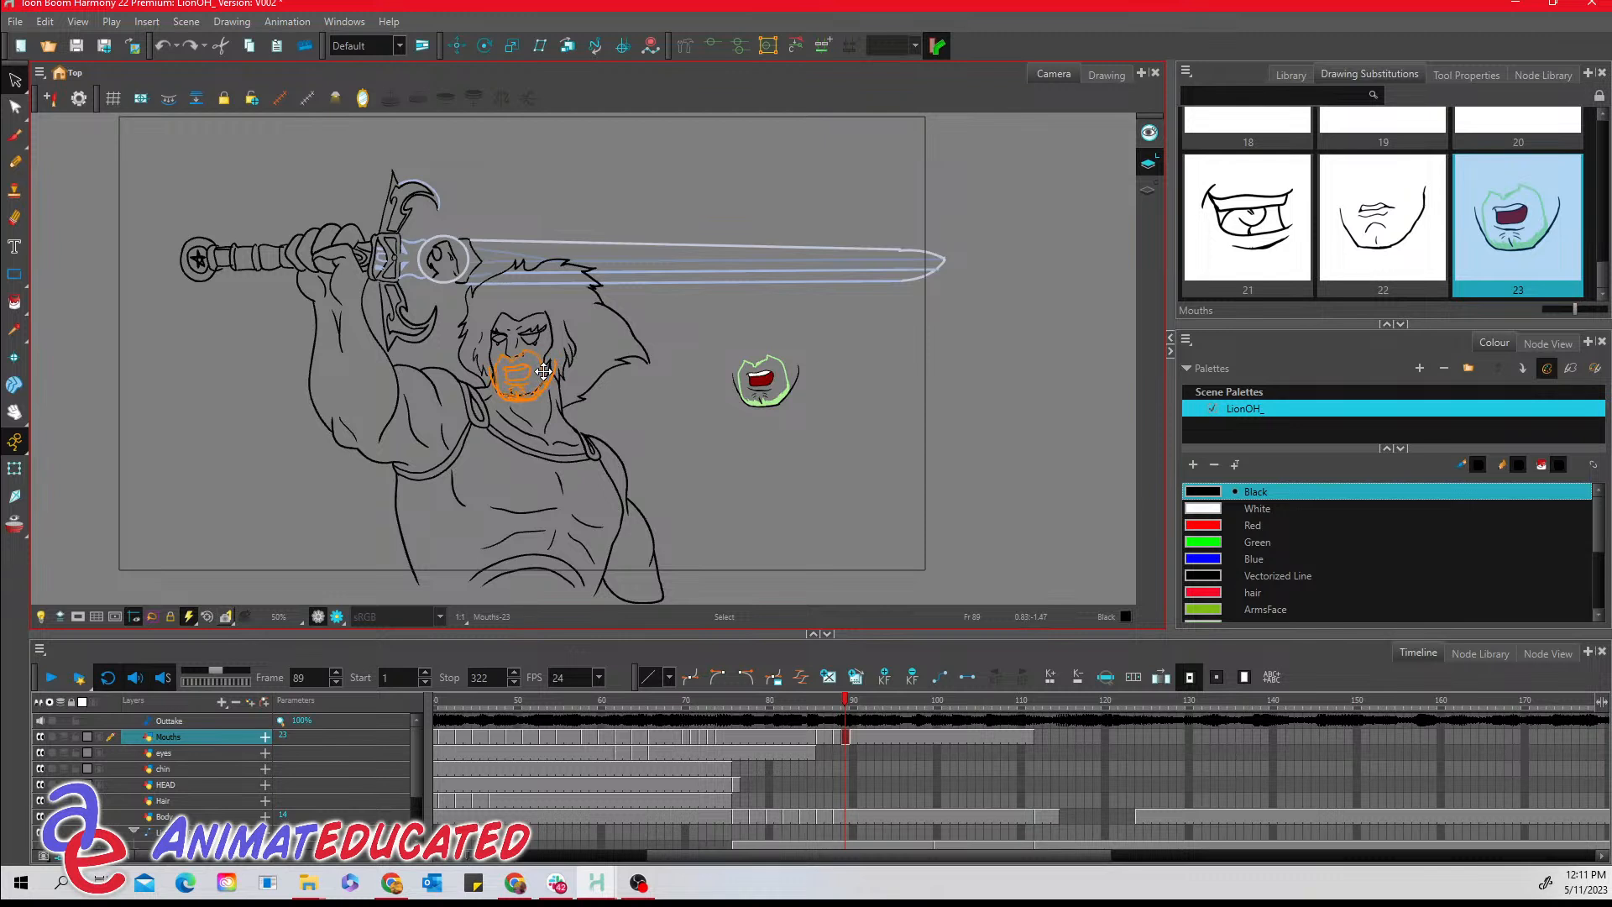
pyautogui.moveTo(544, 372)
pyautogui.mouseDown()
pyautogui.moveTo(685, 404)
pyautogui.moveTo(531, 378)
pyautogui.moveTo(824, 367)
pyautogui.mouseUp()
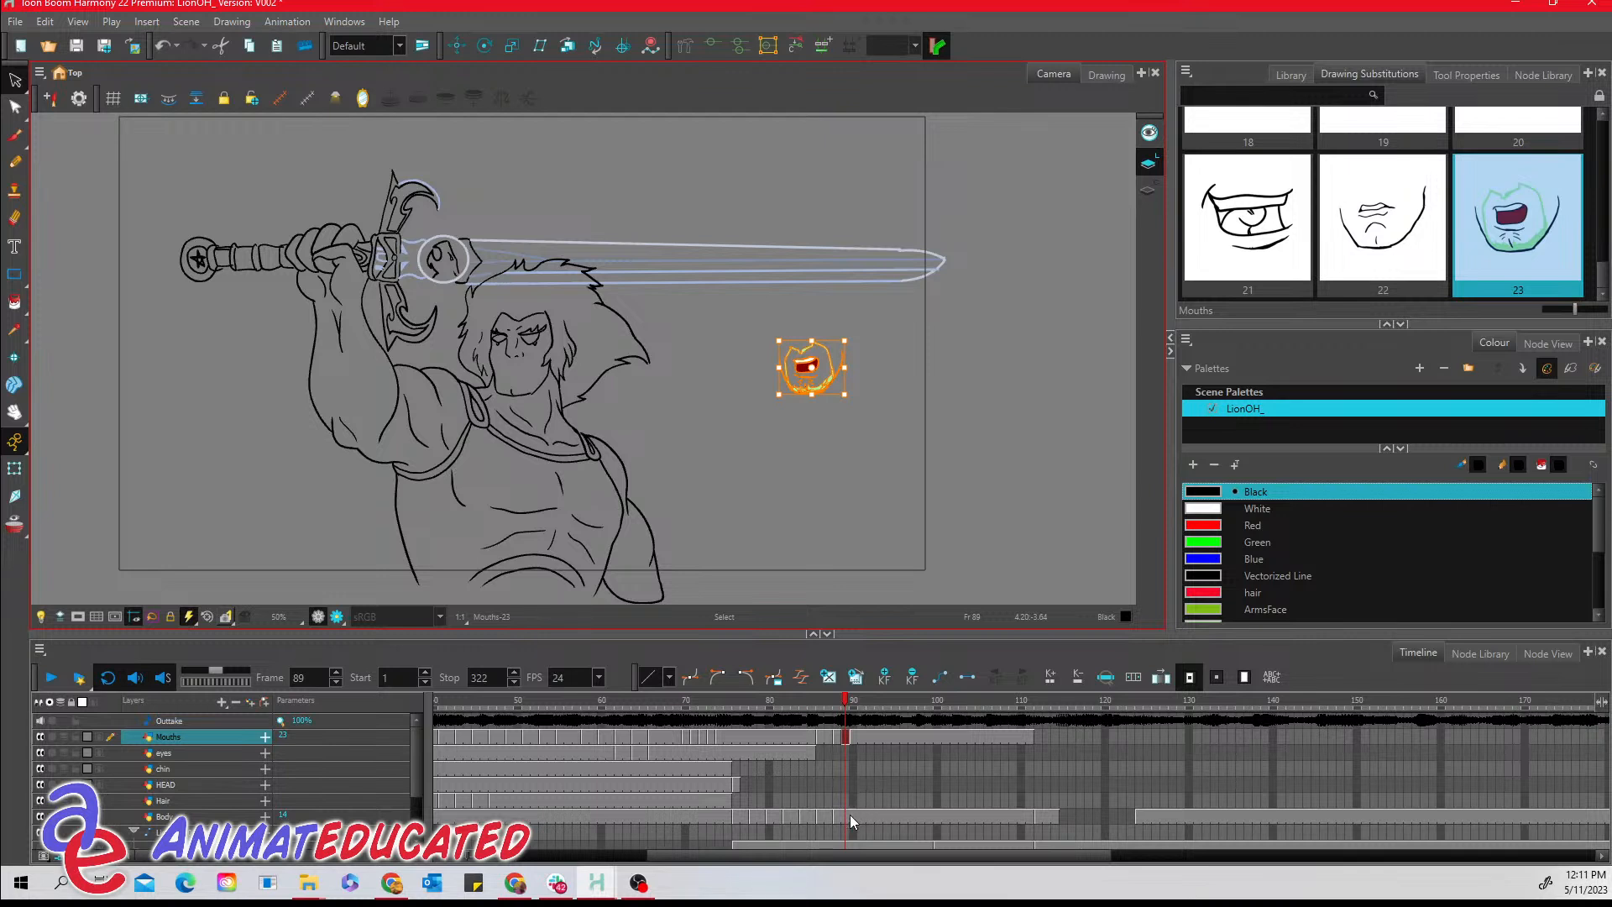
# - Erase the chin and lower jaw lines from the Body drawing at frame 89
pyautogui.click(837, 736)
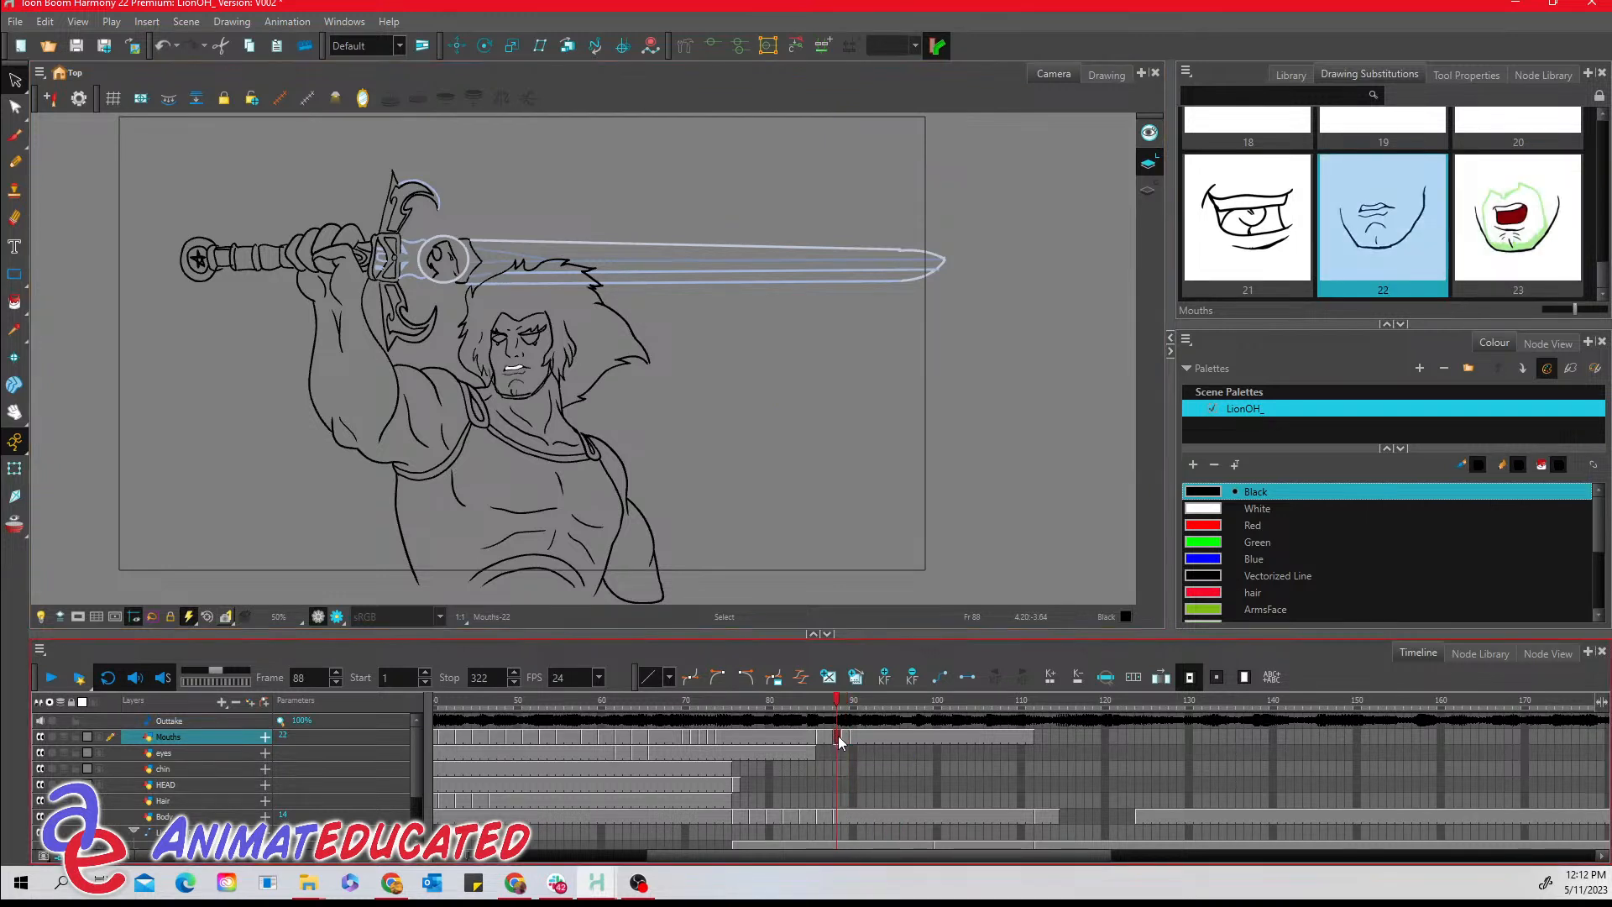
pyautogui.click(838, 814)
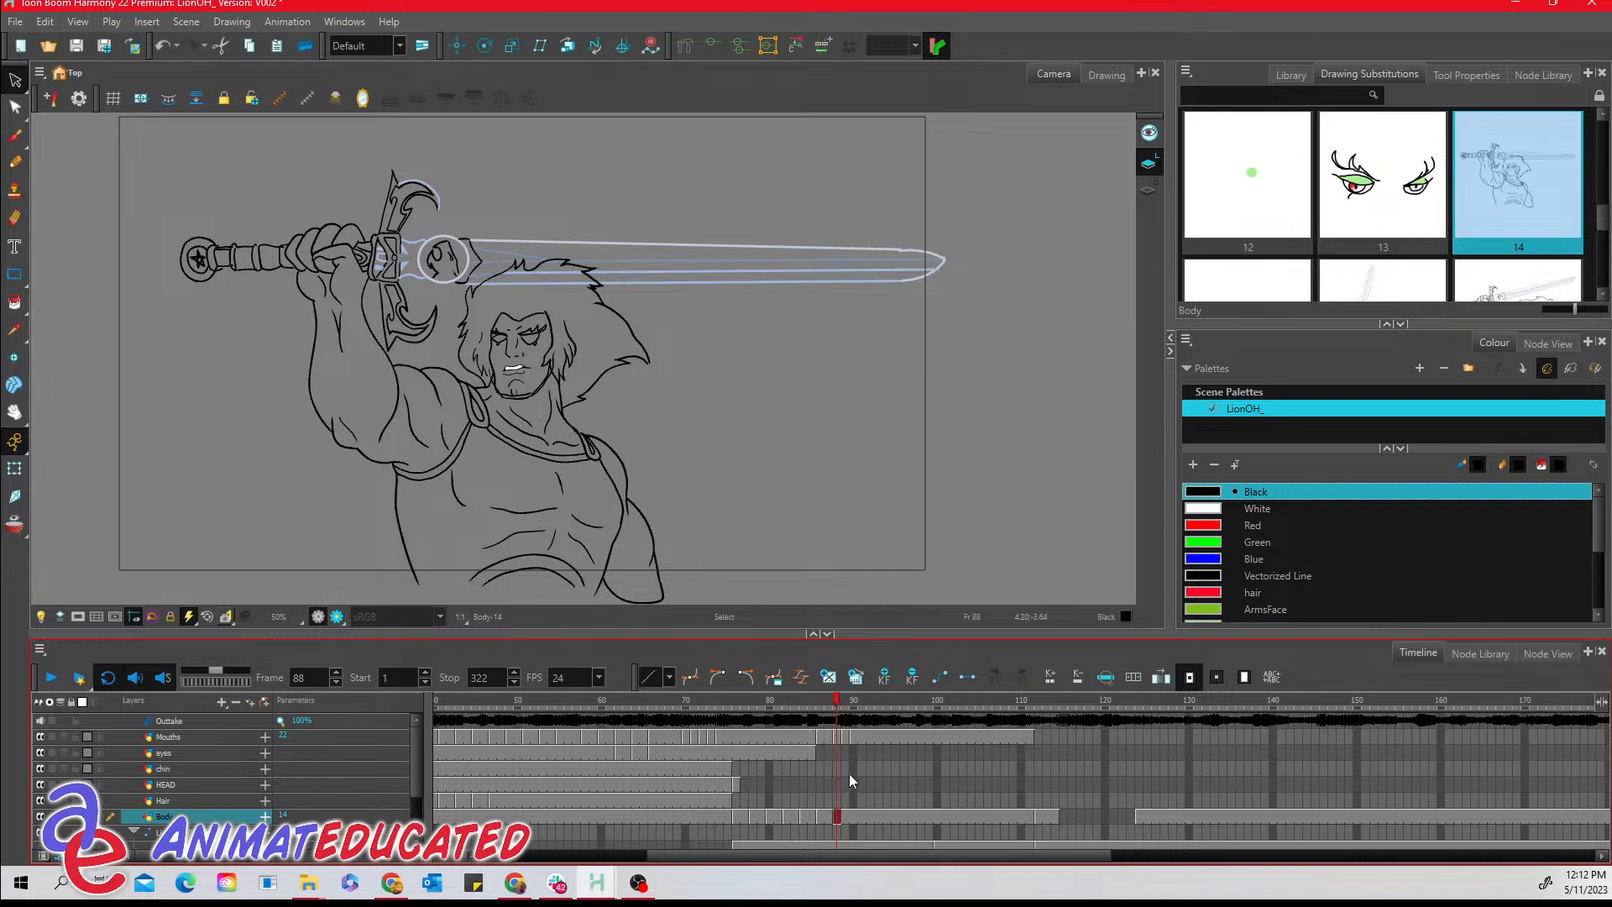
pyautogui.click(849, 814)
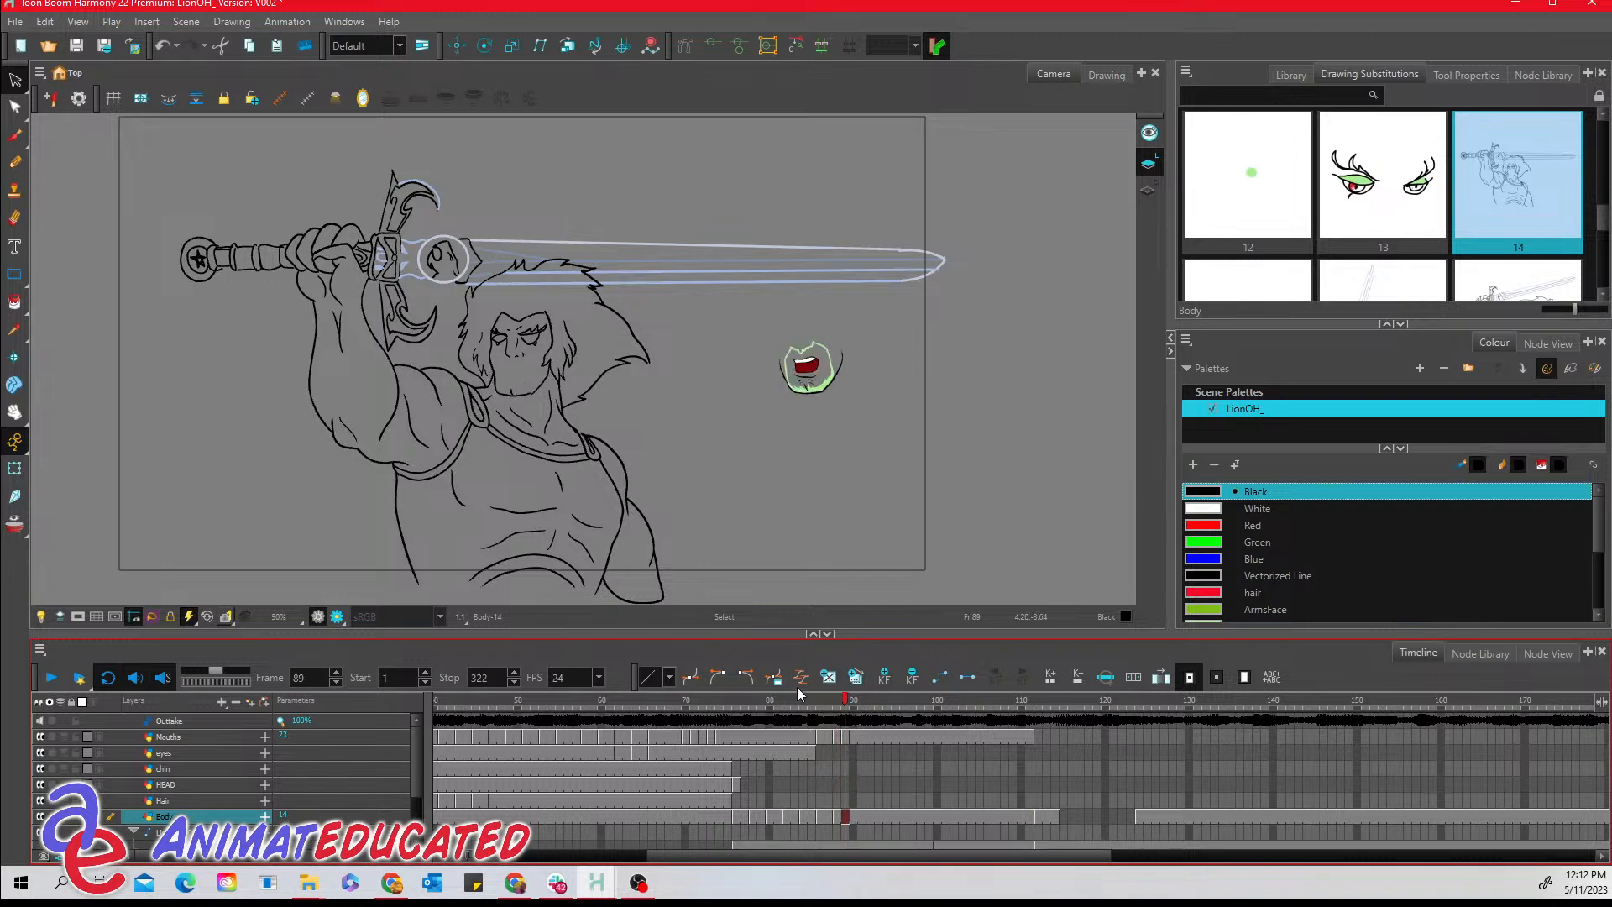
pyautogui.click(15, 217)
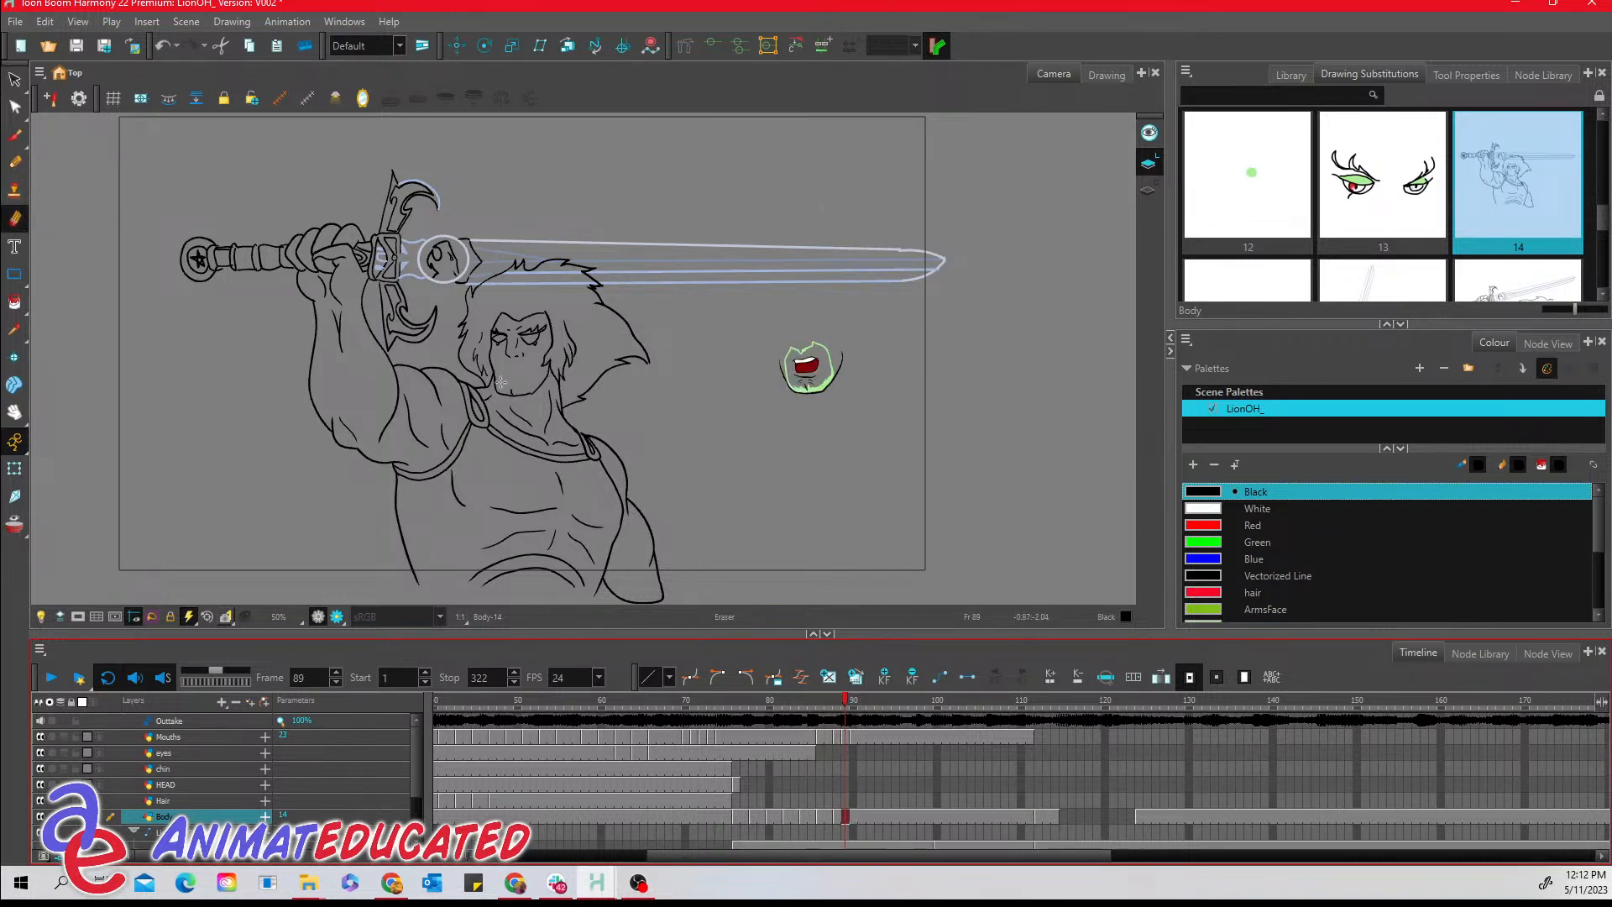
pyautogui.moveTo(500, 383); pyautogui.dragTo(517, 390)
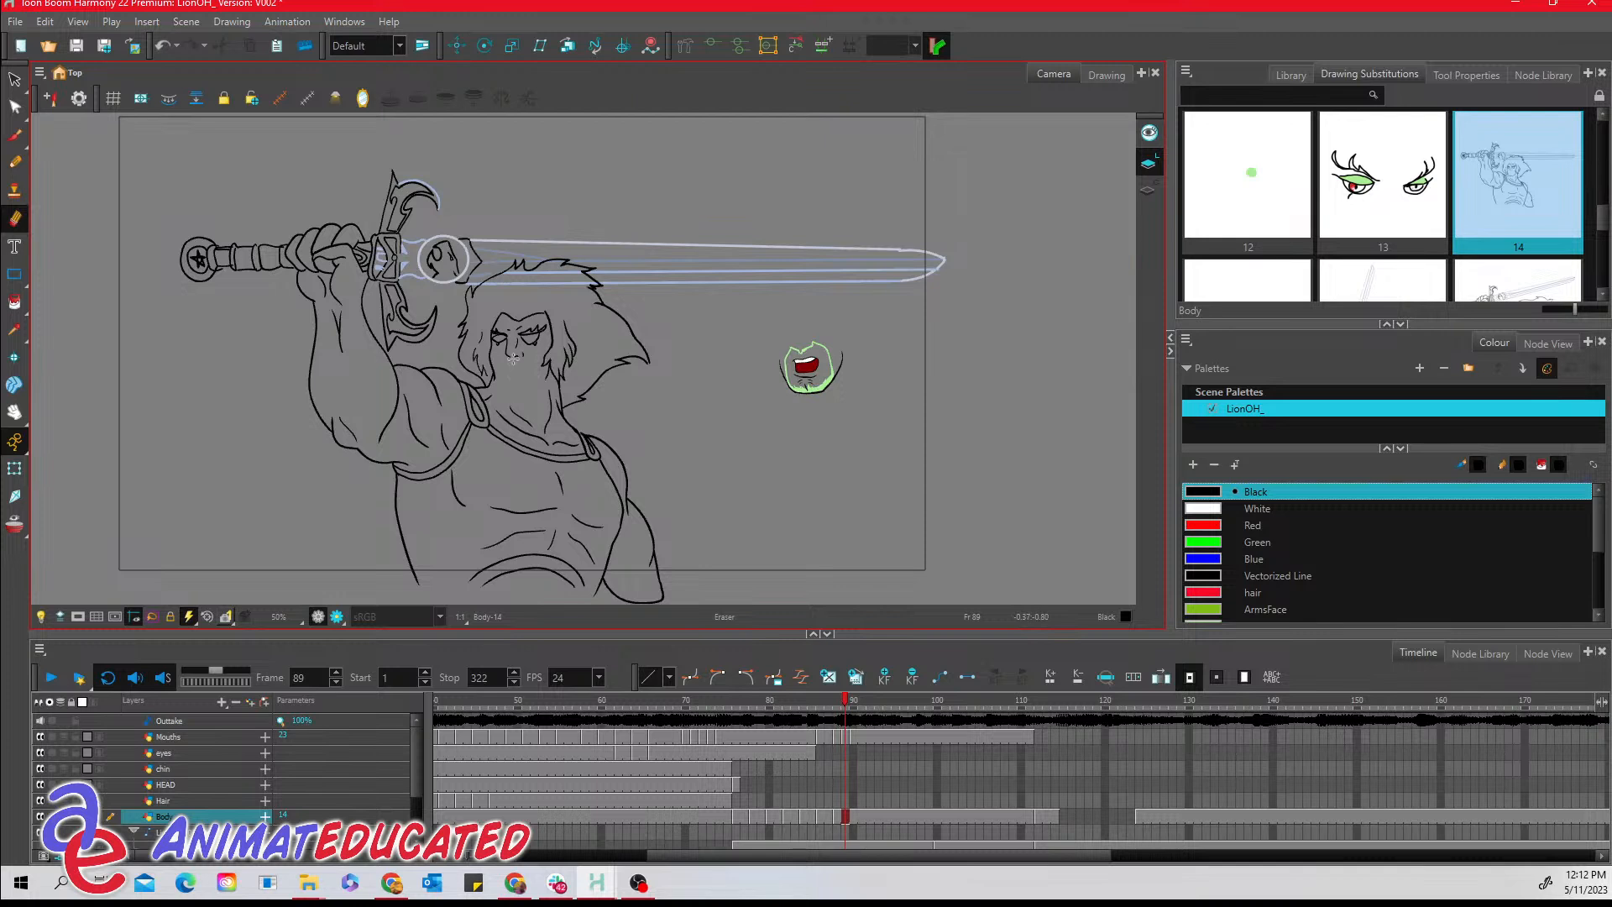
# - Trim the jaw line of mouth drawing 22 at frame 88 by deleting its end that overlaps the hair
pyautogui.click(836, 738)
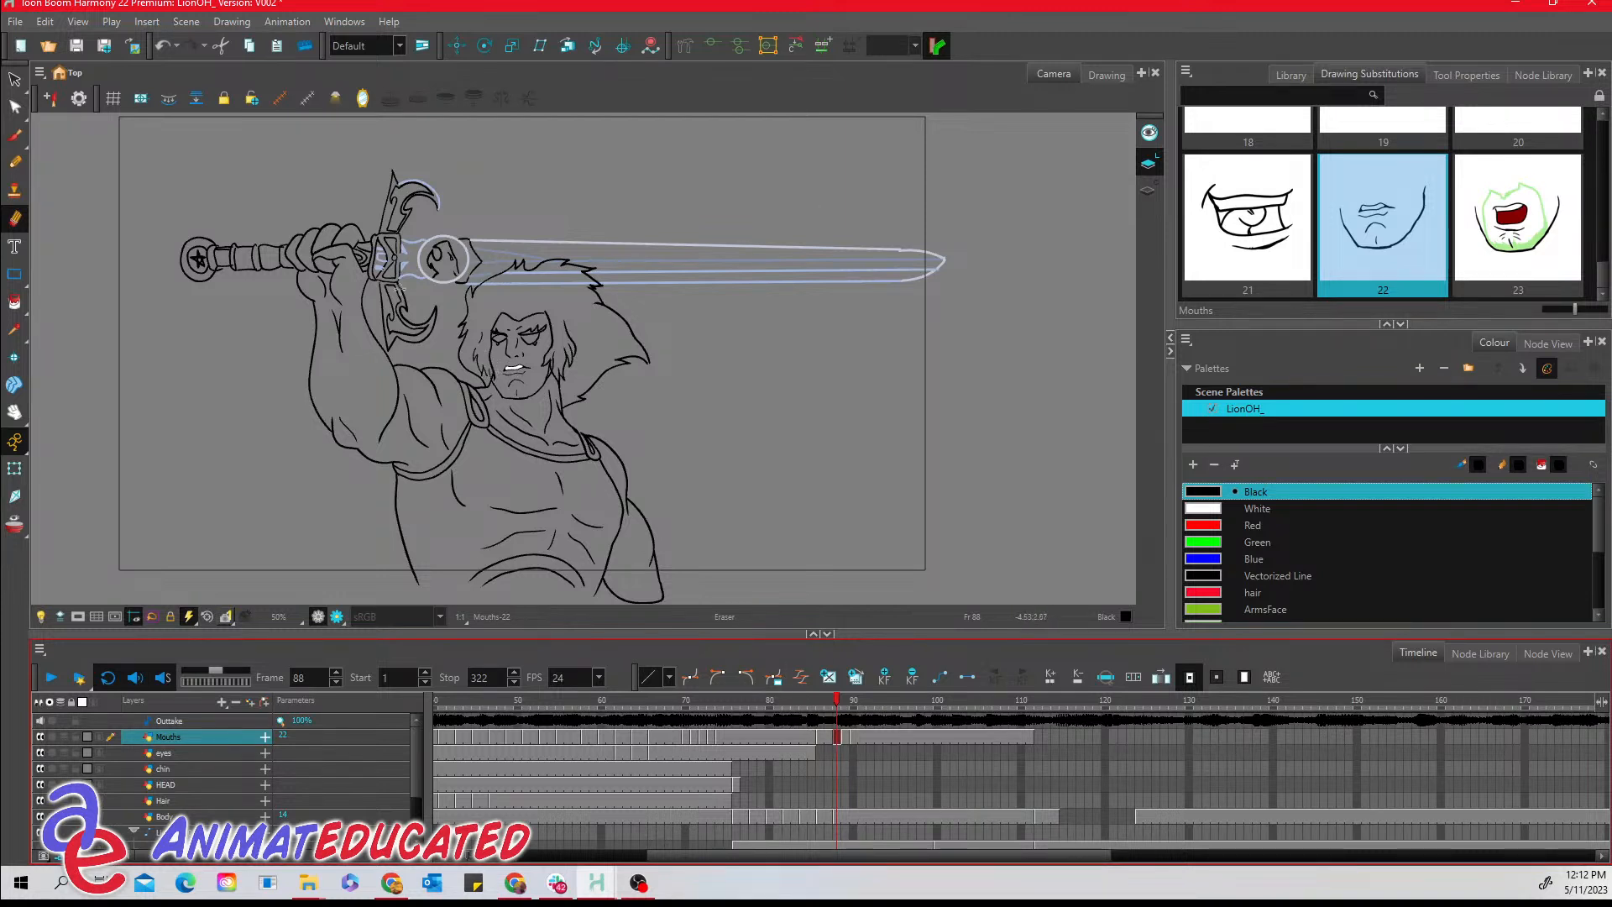
pyautogui.click(20, 84)
pyautogui.click(538, 354)
pyautogui.moveTo(537, 354)
pyautogui.mouseDown()
pyautogui.moveTo(504, 393)
pyautogui.moveTo(547, 387)
pyautogui.moveTo(496, 380)
pyautogui.mouseUp()
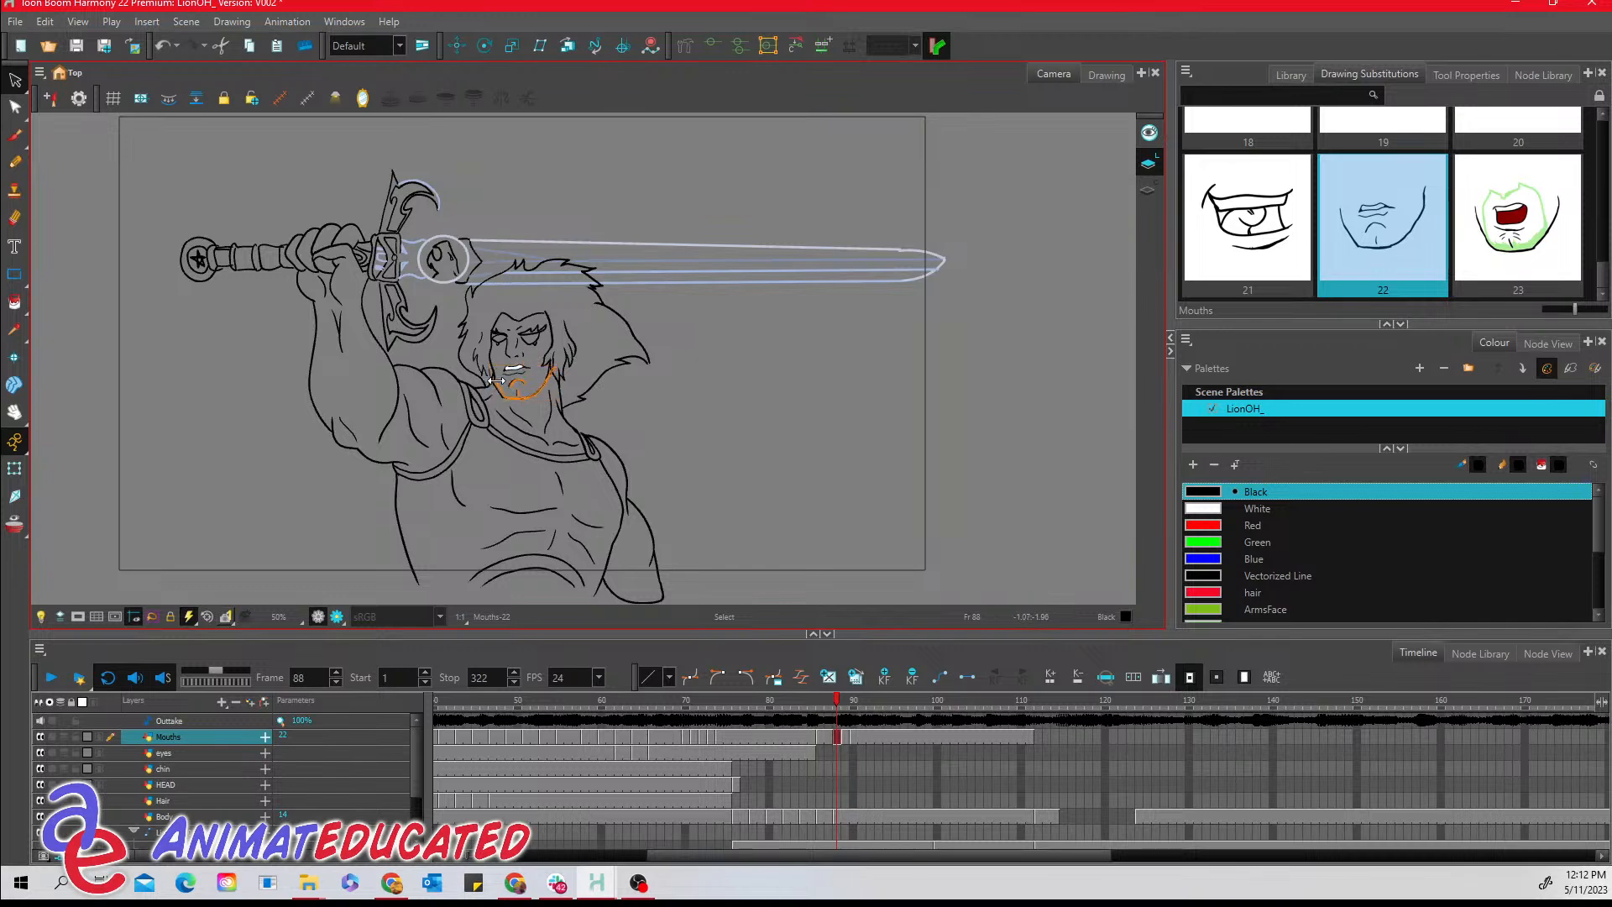
pyautogui.rightClick(496, 381)
pyautogui.click(617, 196)
pyautogui.click(540, 382)
pyautogui.click(560, 342)
pyautogui.click(557, 363)
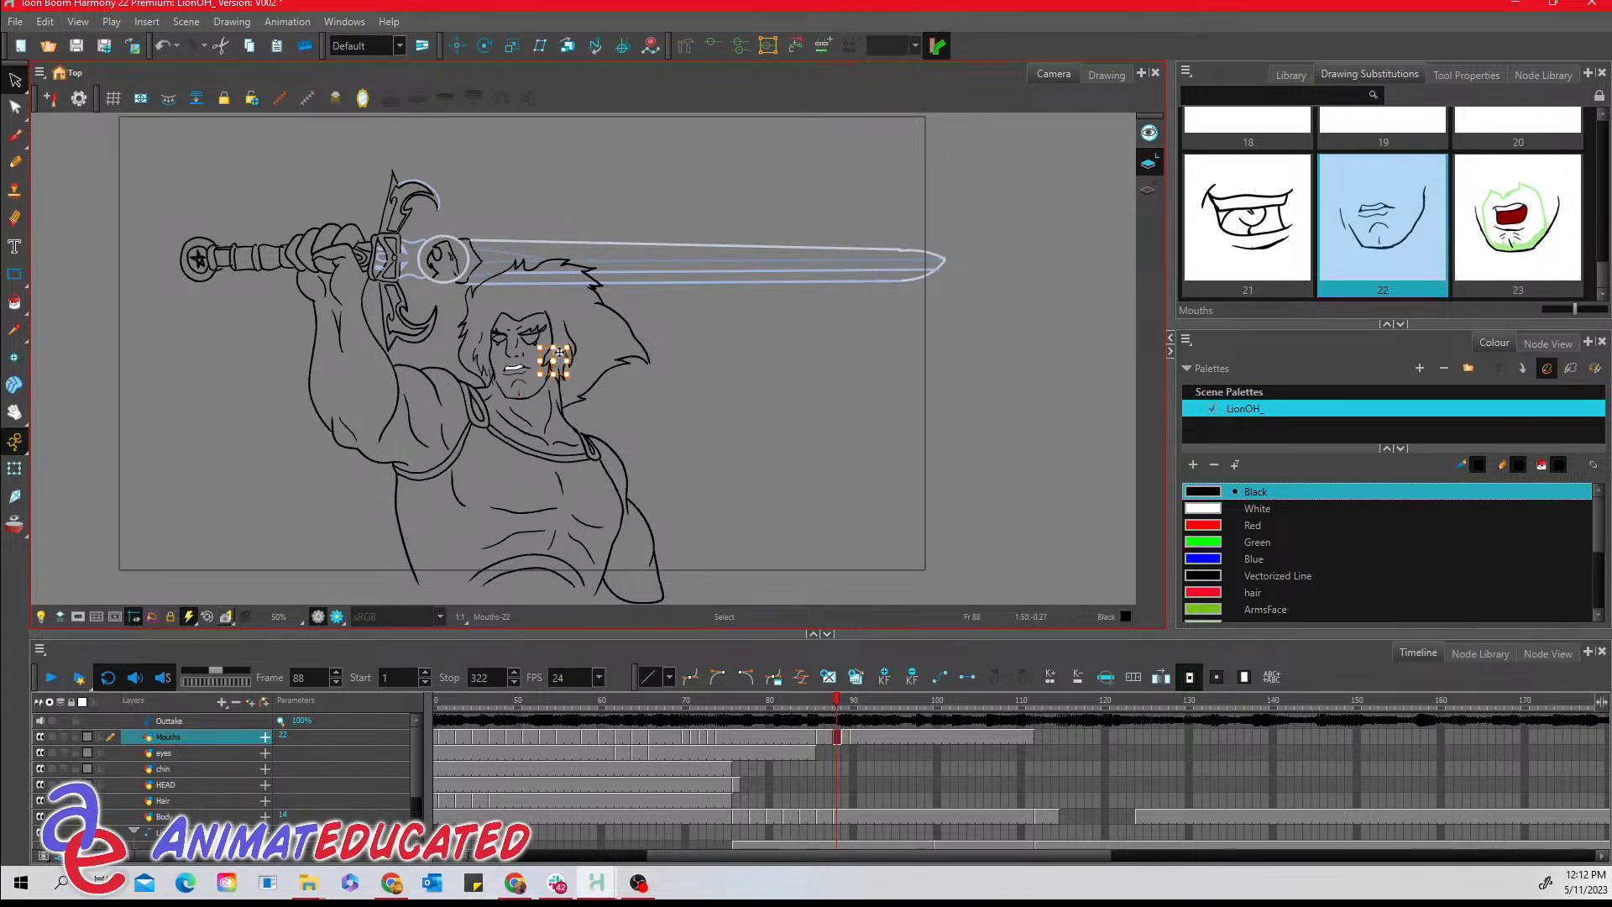
pyautogui.press('Delete')
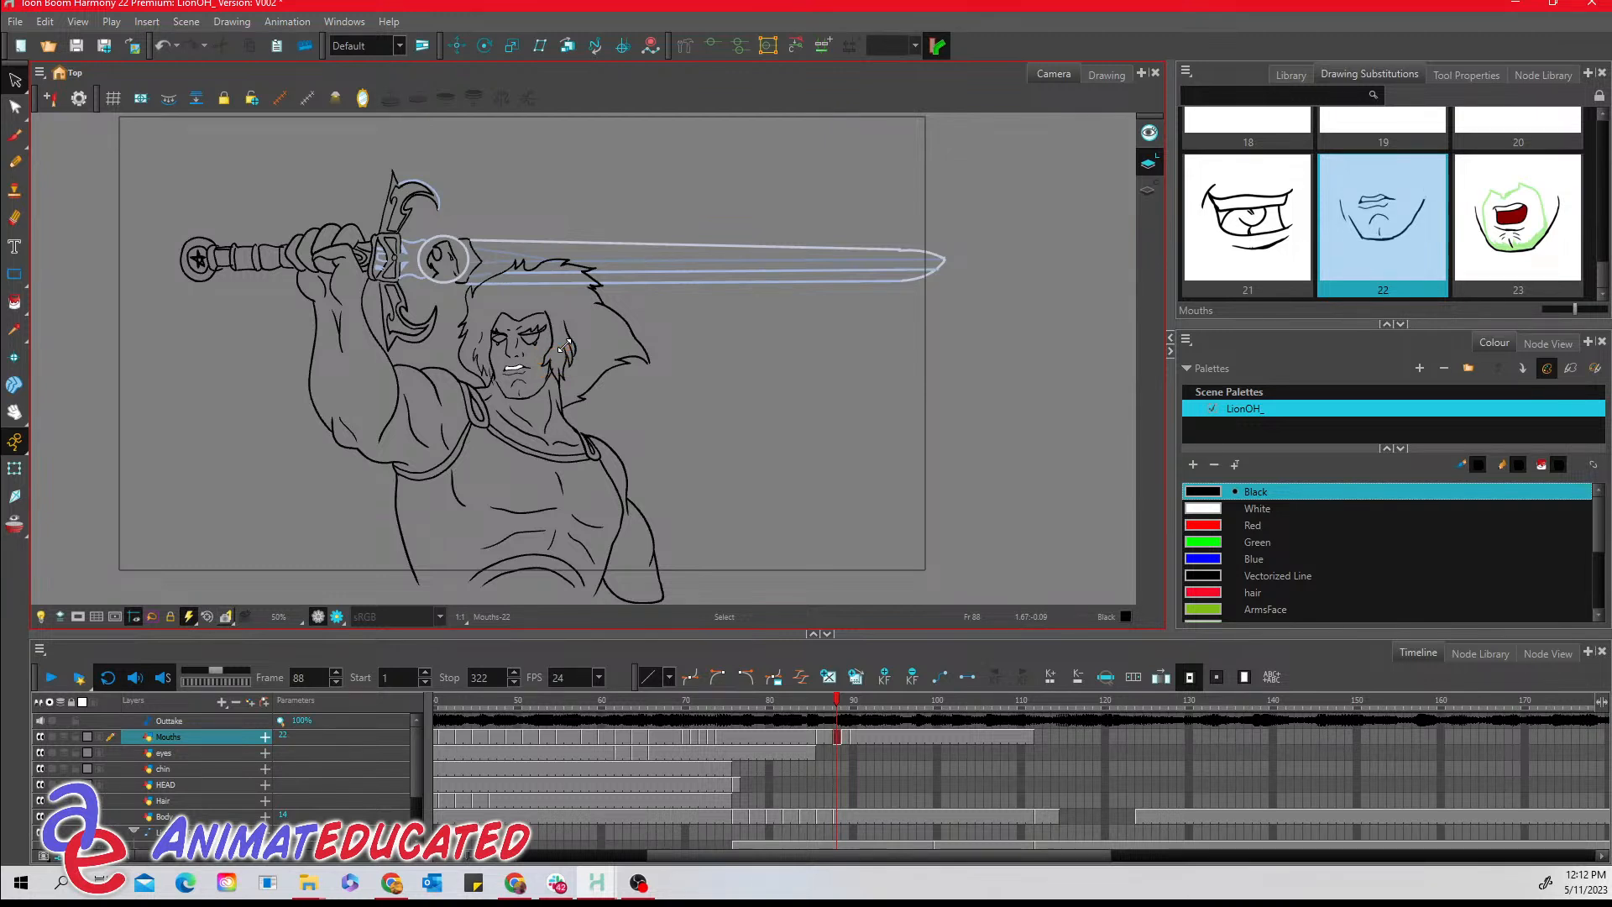
# - Move the open mouth at frame 89 closer to the head and turn on onion skin to show the neighbouring mouth
pyautogui.click(844, 736)
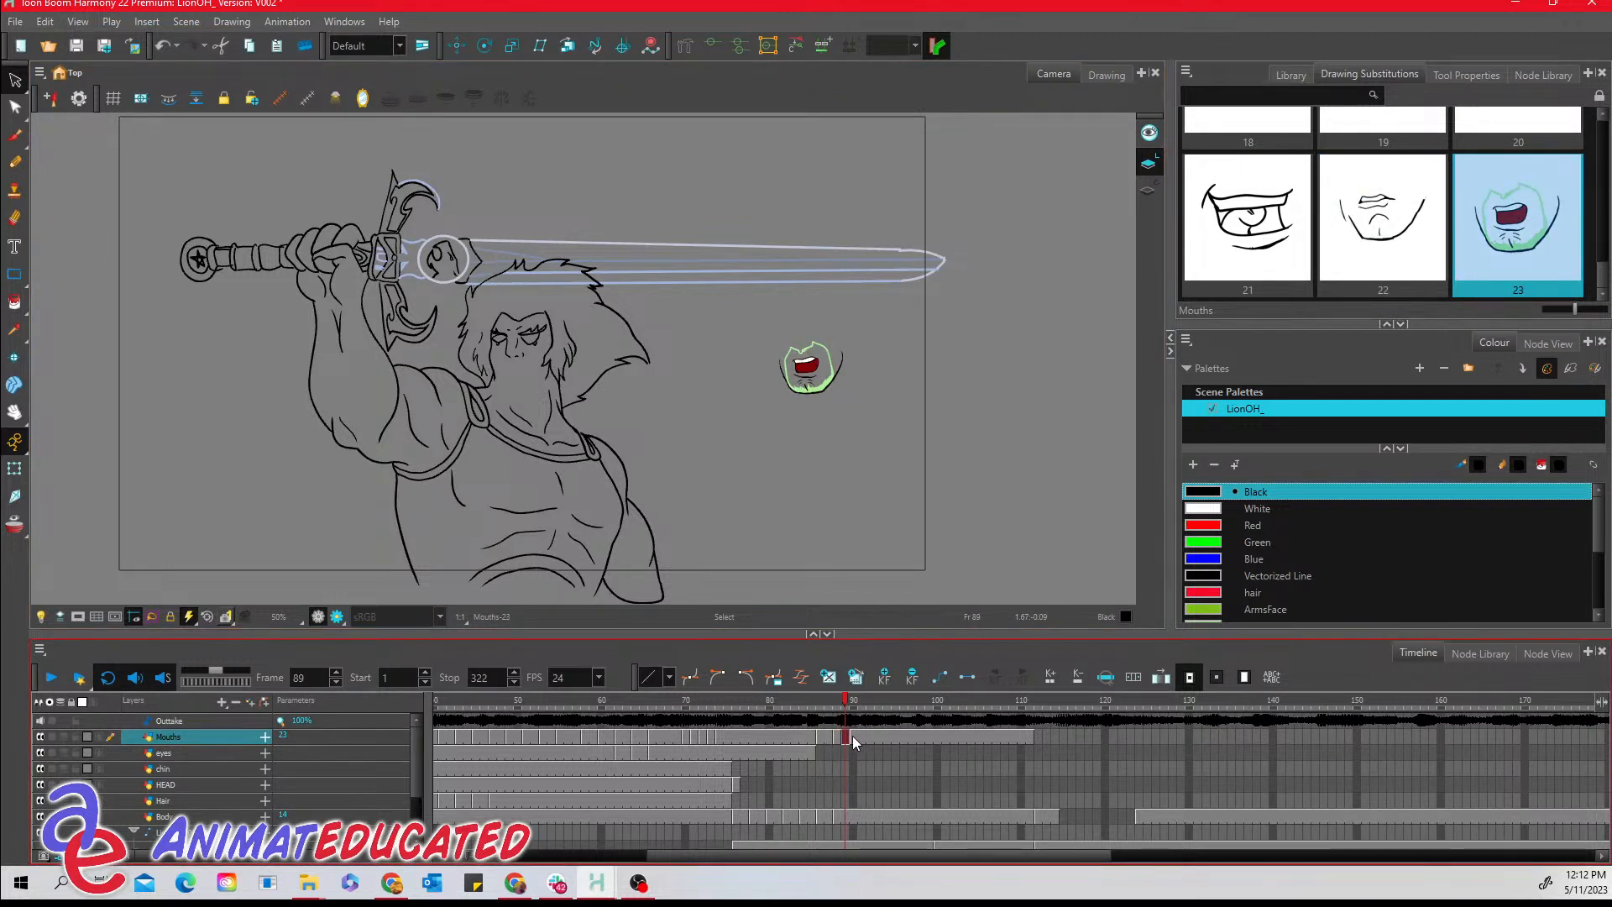
pyautogui.click(839, 737)
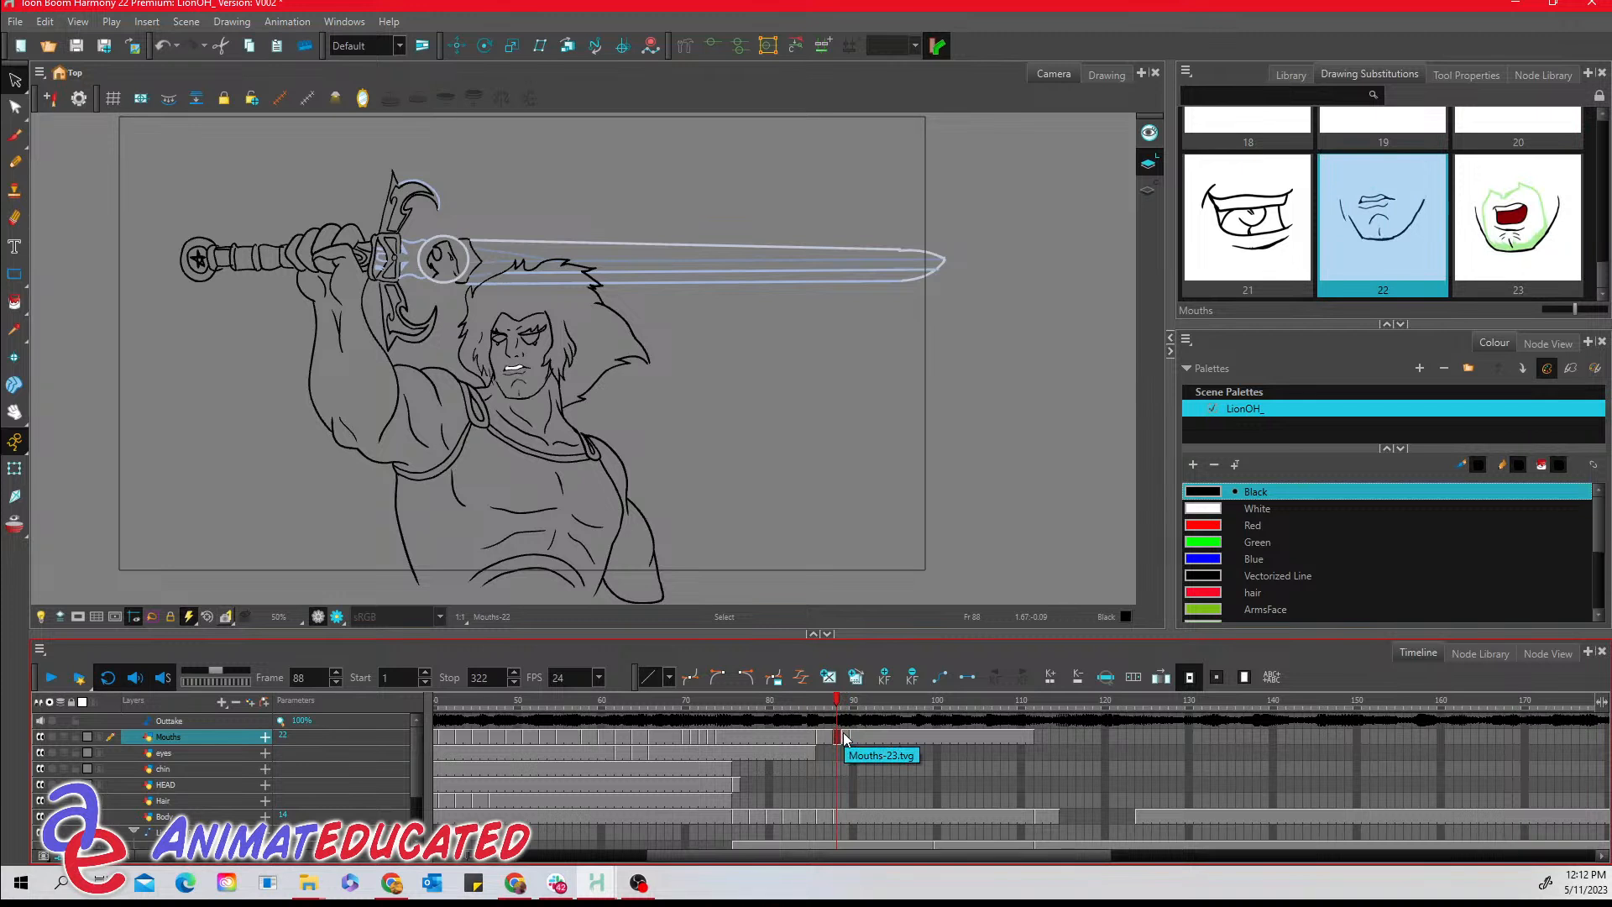
pyautogui.click(847, 737)
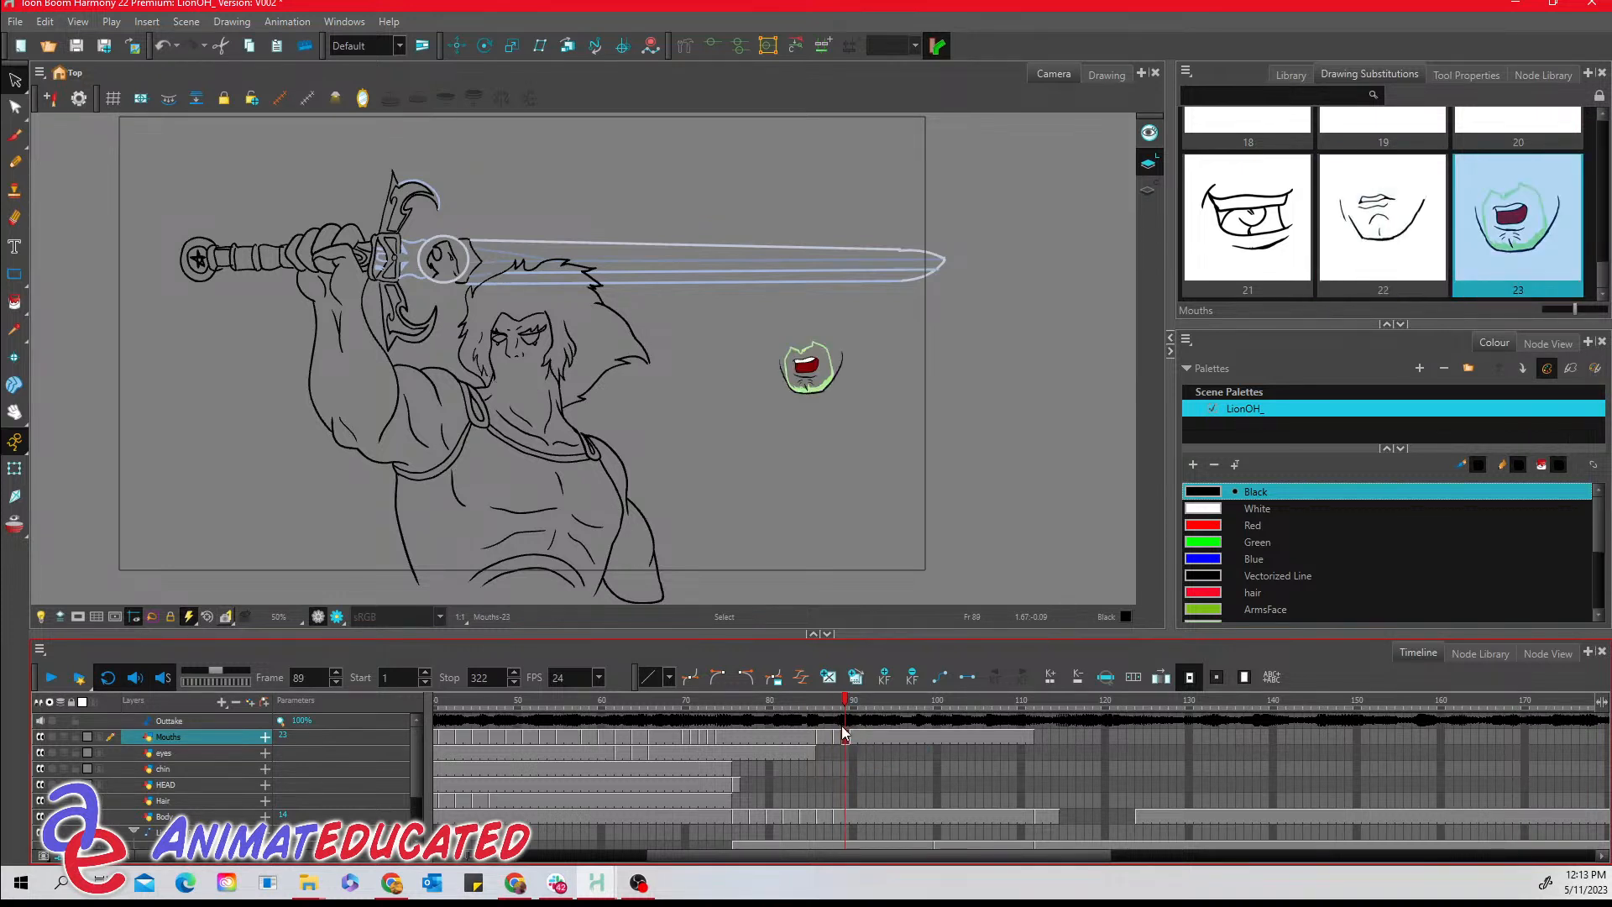
pyautogui.moveTo(851, 341)
pyautogui.mouseDown()
pyautogui.moveTo(820, 326)
pyautogui.moveTo(763, 385)
pyautogui.moveTo(857, 391)
pyautogui.moveTo(815, 375)
pyautogui.moveTo(593, 382)
pyautogui.moveTo(703, 402)
pyautogui.mouseUp()
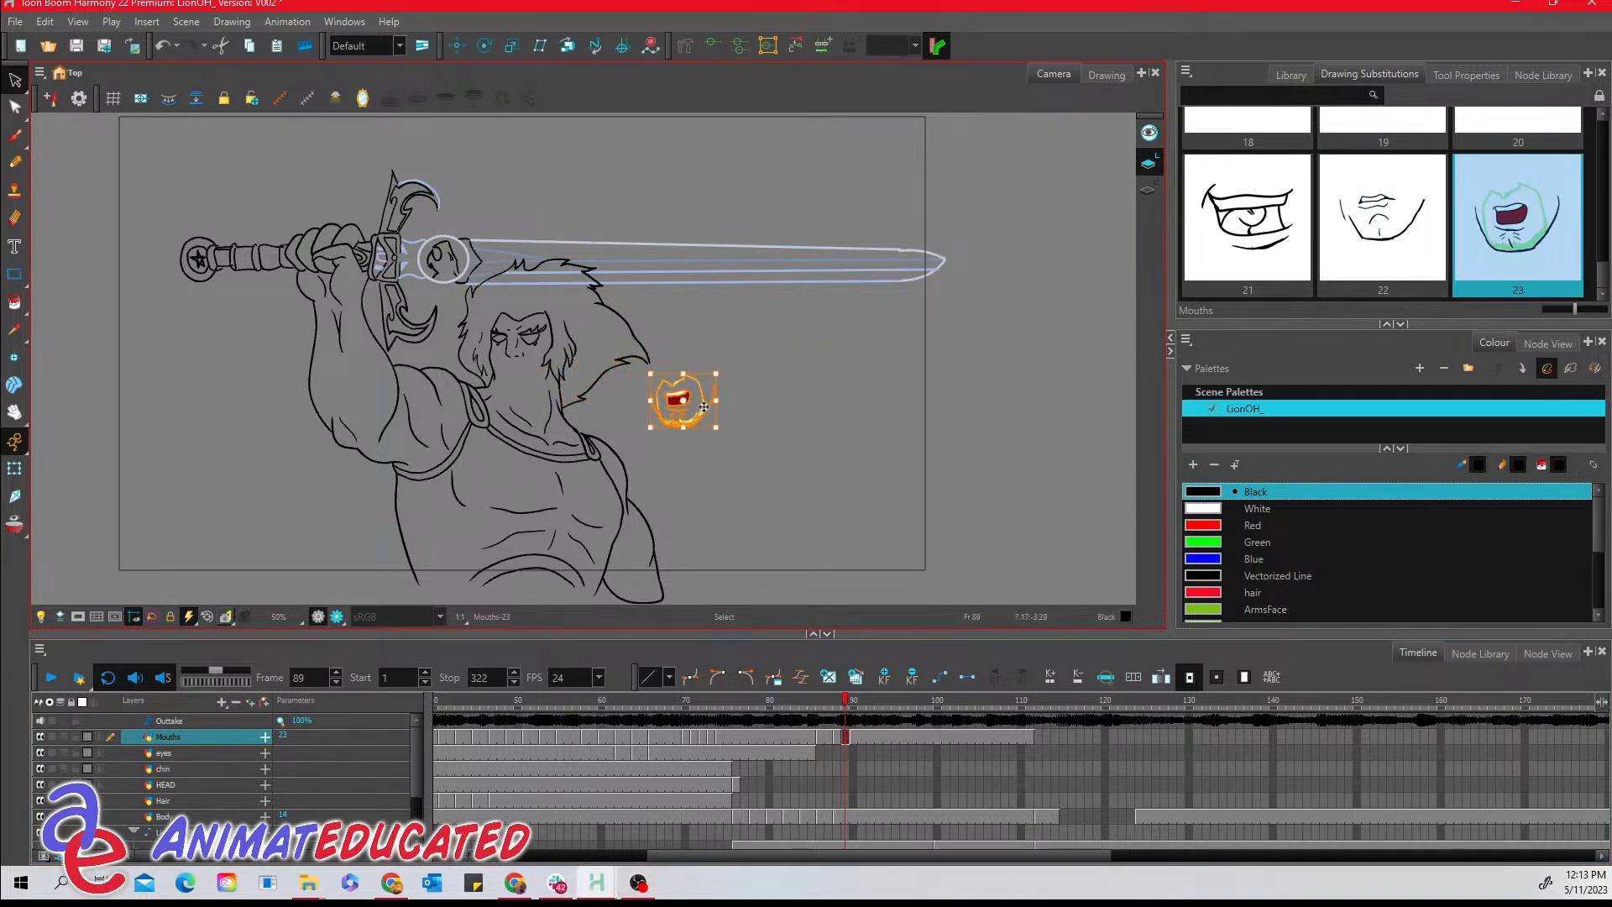
pyautogui.click(836, 737)
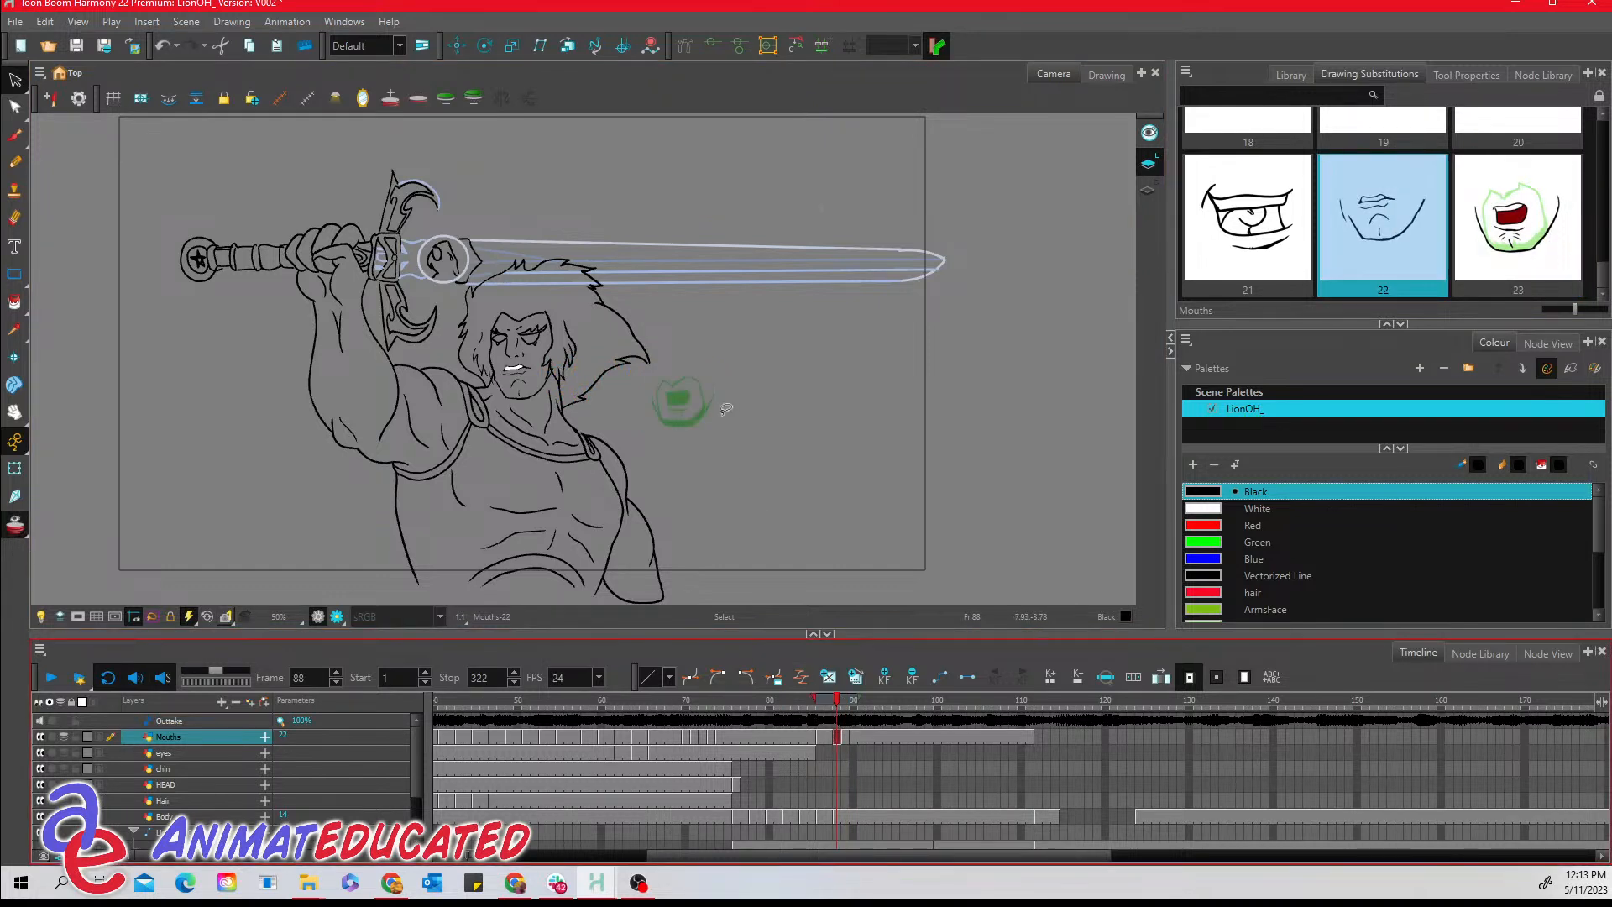
pyautogui.click(843, 736)
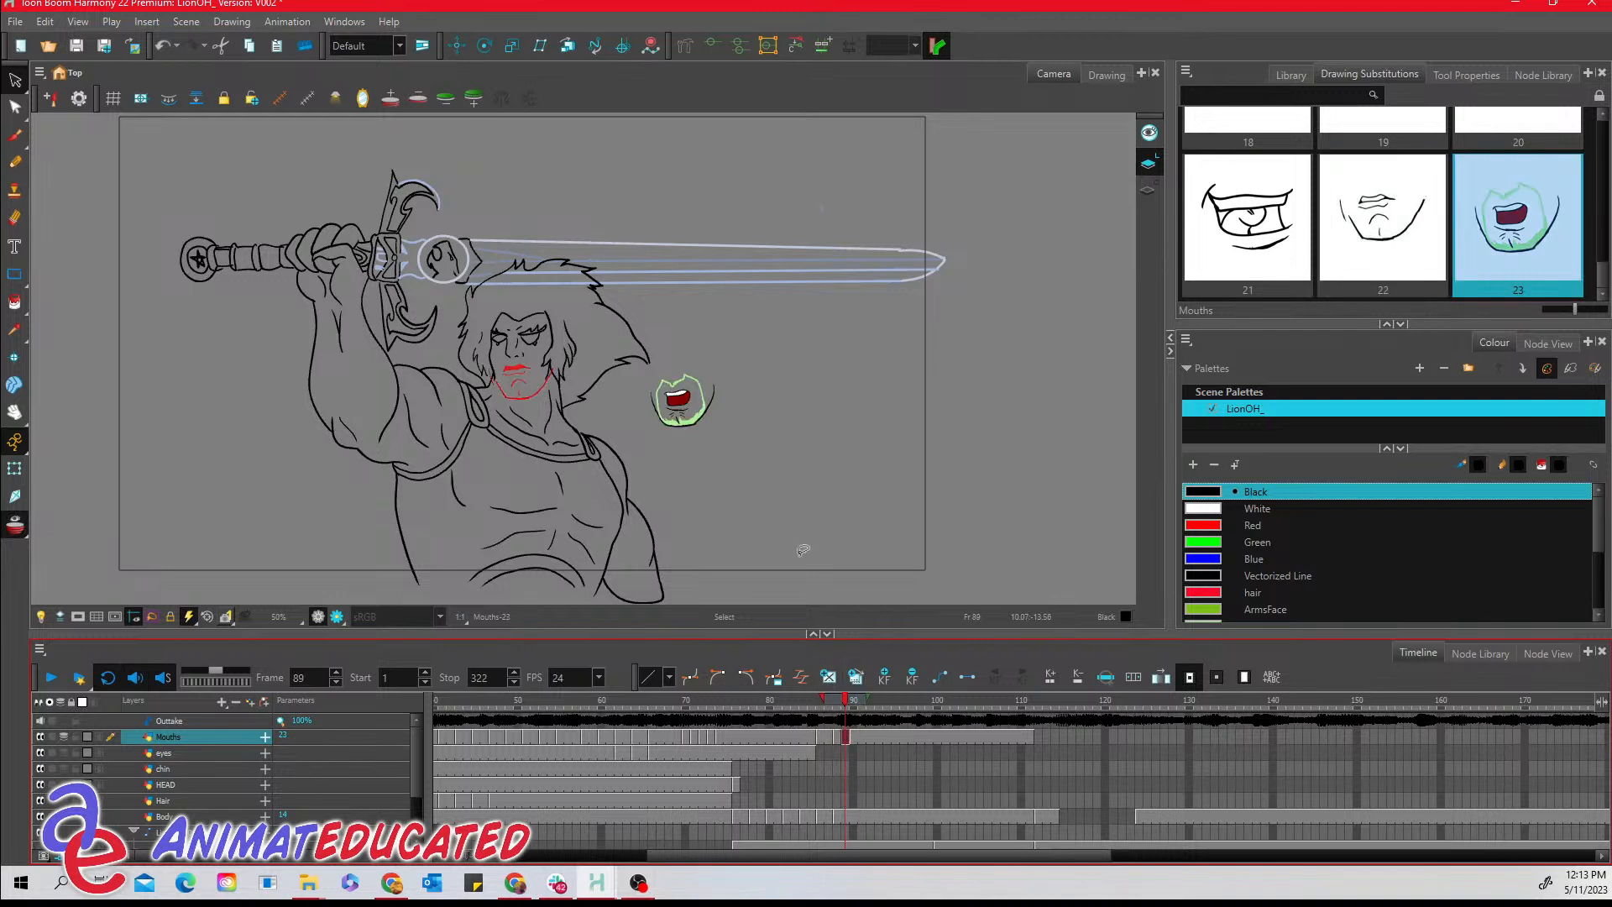
# - Place the open mouth over the onion-skinned frame 88 mouth and narrow it slightly to fit the jaw
pyautogui.moveTo(710, 360)
pyautogui.mouseDown()
pyautogui.moveTo(649, 375)
pyautogui.moveTo(693, 445)
pyautogui.moveTo(721, 365)
pyautogui.moveTo(687, 402)
pyautogui.moveTo(556, 376)
pyautogui.mouseUp()
pyautogui.rightClick(558, 375)
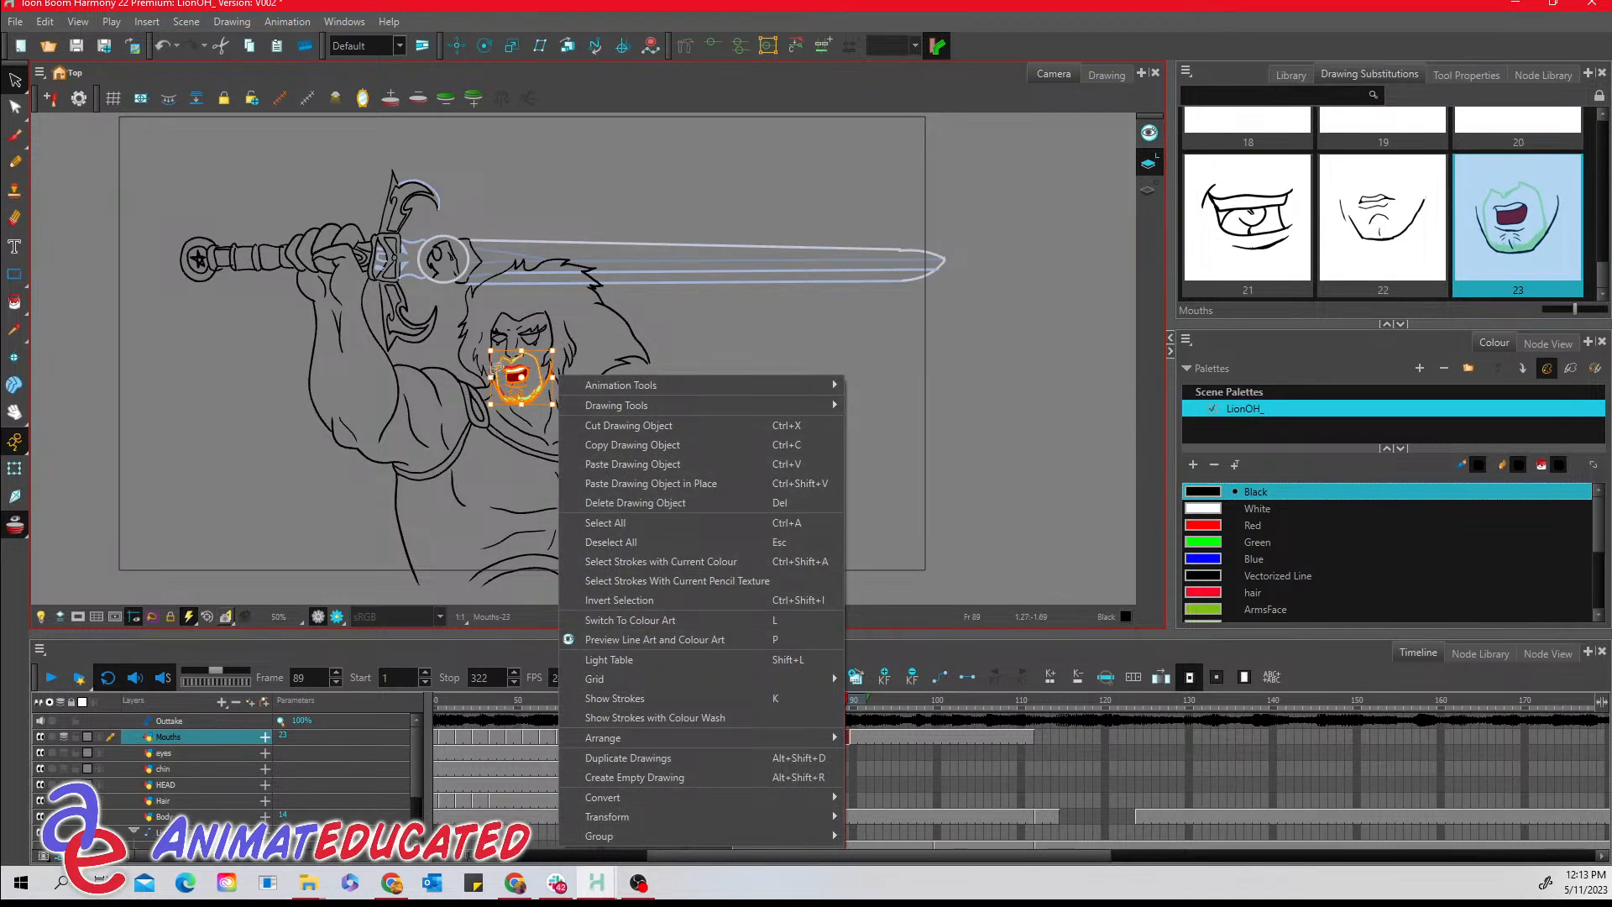
pyautogui.moveTo(492, 375); pyautogui.dragTo(495, 377)
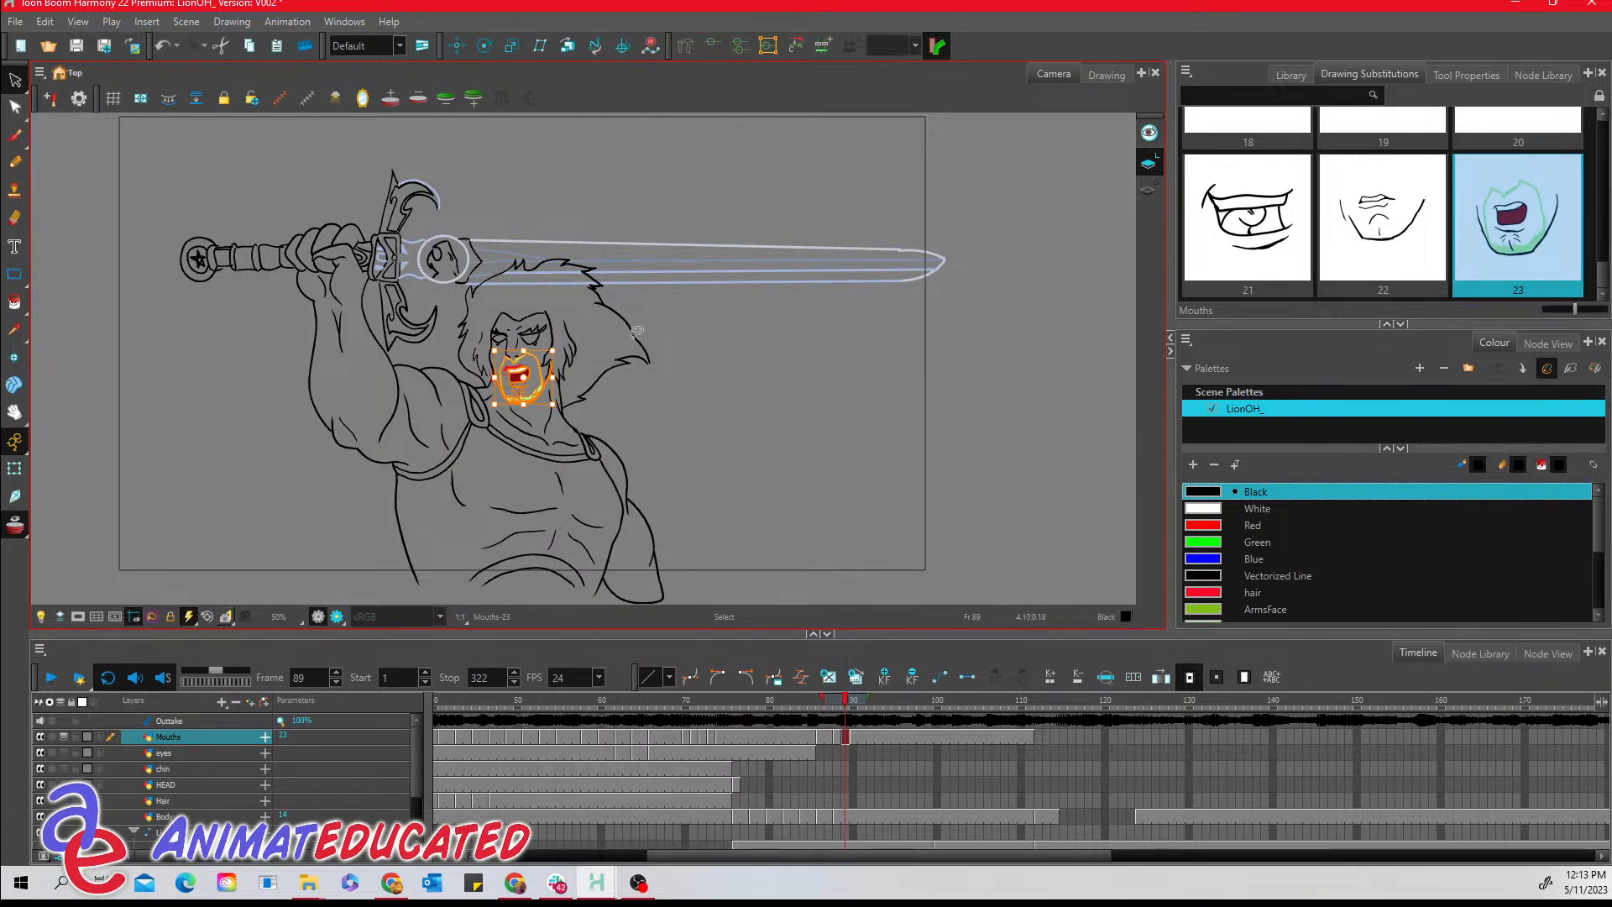
pyautogui.click(695, 378)
# - Turn off onion skin and flip between frames 88 and 89 to check the open mouth against the preceding mouth
pyautogui.click(839, 737)
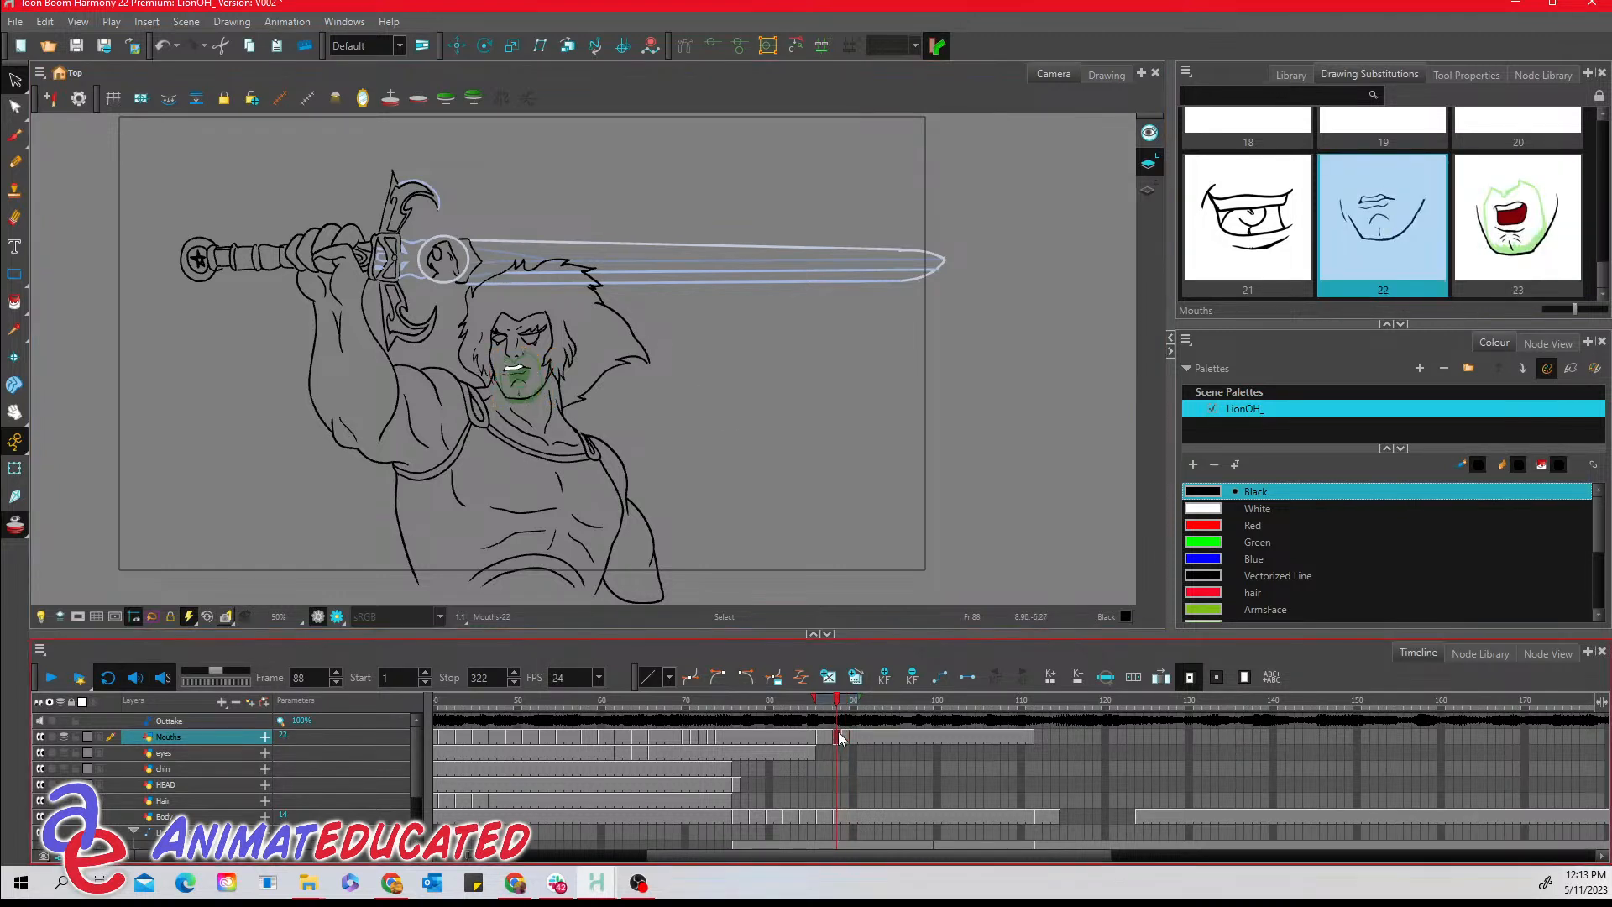
pyautogui.click(844, 734)
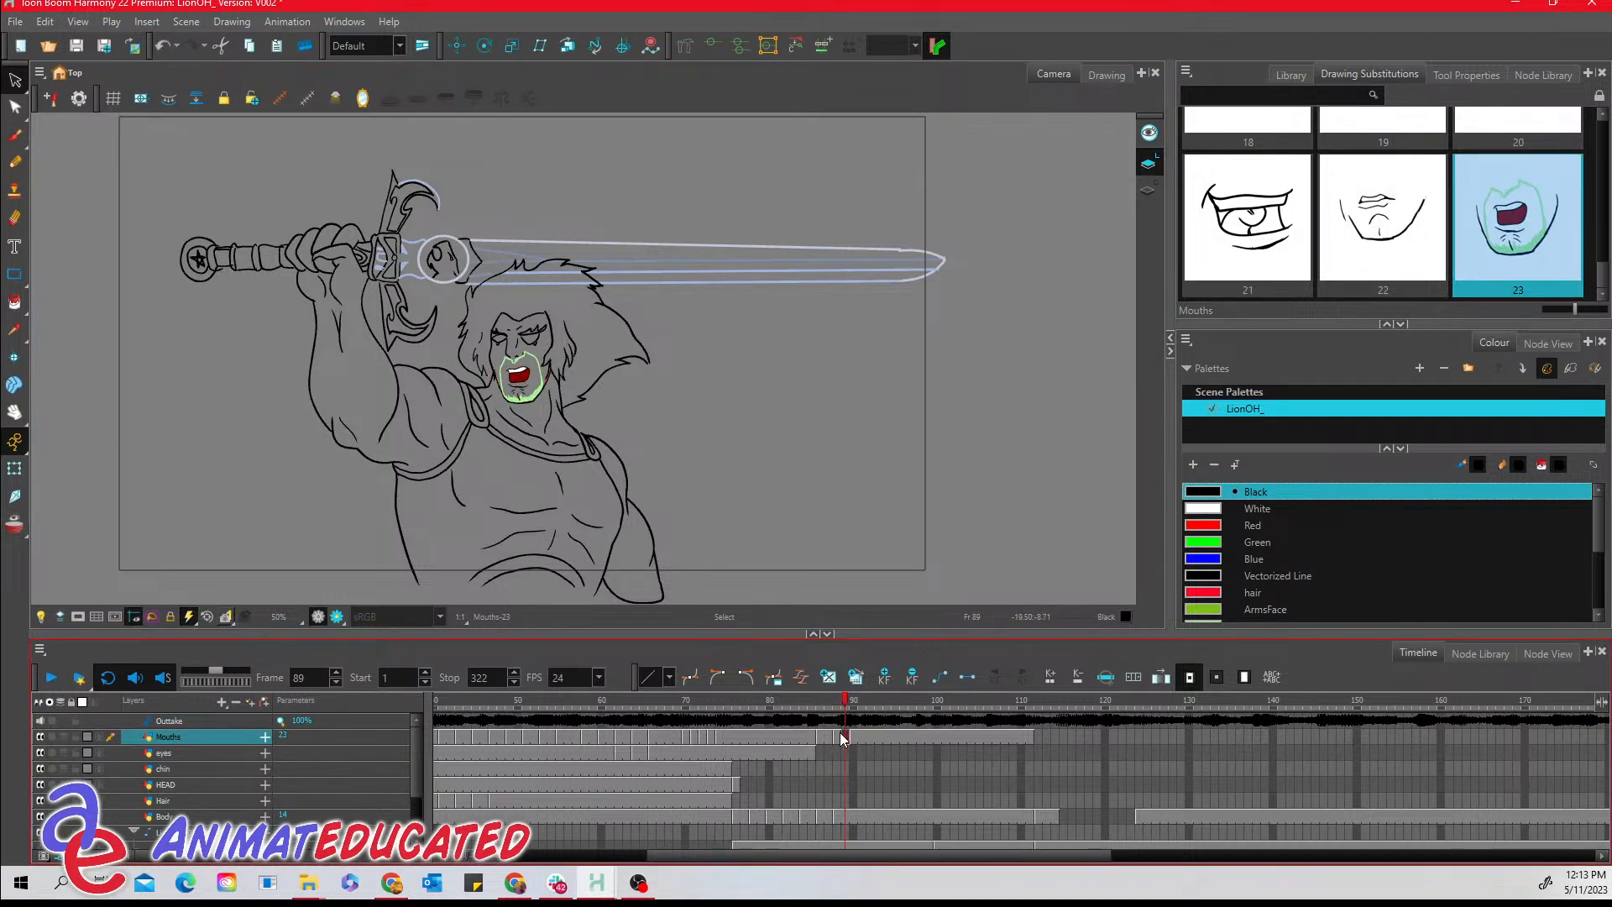
pyautogui.click(839, 735)
pyautogui.click(844, 736)
pyautogui.click(838, 735)
pyautogui.click(844, 734)
pyautogui.click(838, 735)
pyautogui.click(844, 735)
pyautogui.click(839, 734)
pyautogui.click(843, 735)
pyautogui.click(839, 734)
pyautogui.click(844, 733)
# - Save the scene as new version V003
pyautogui.click(21, 19)
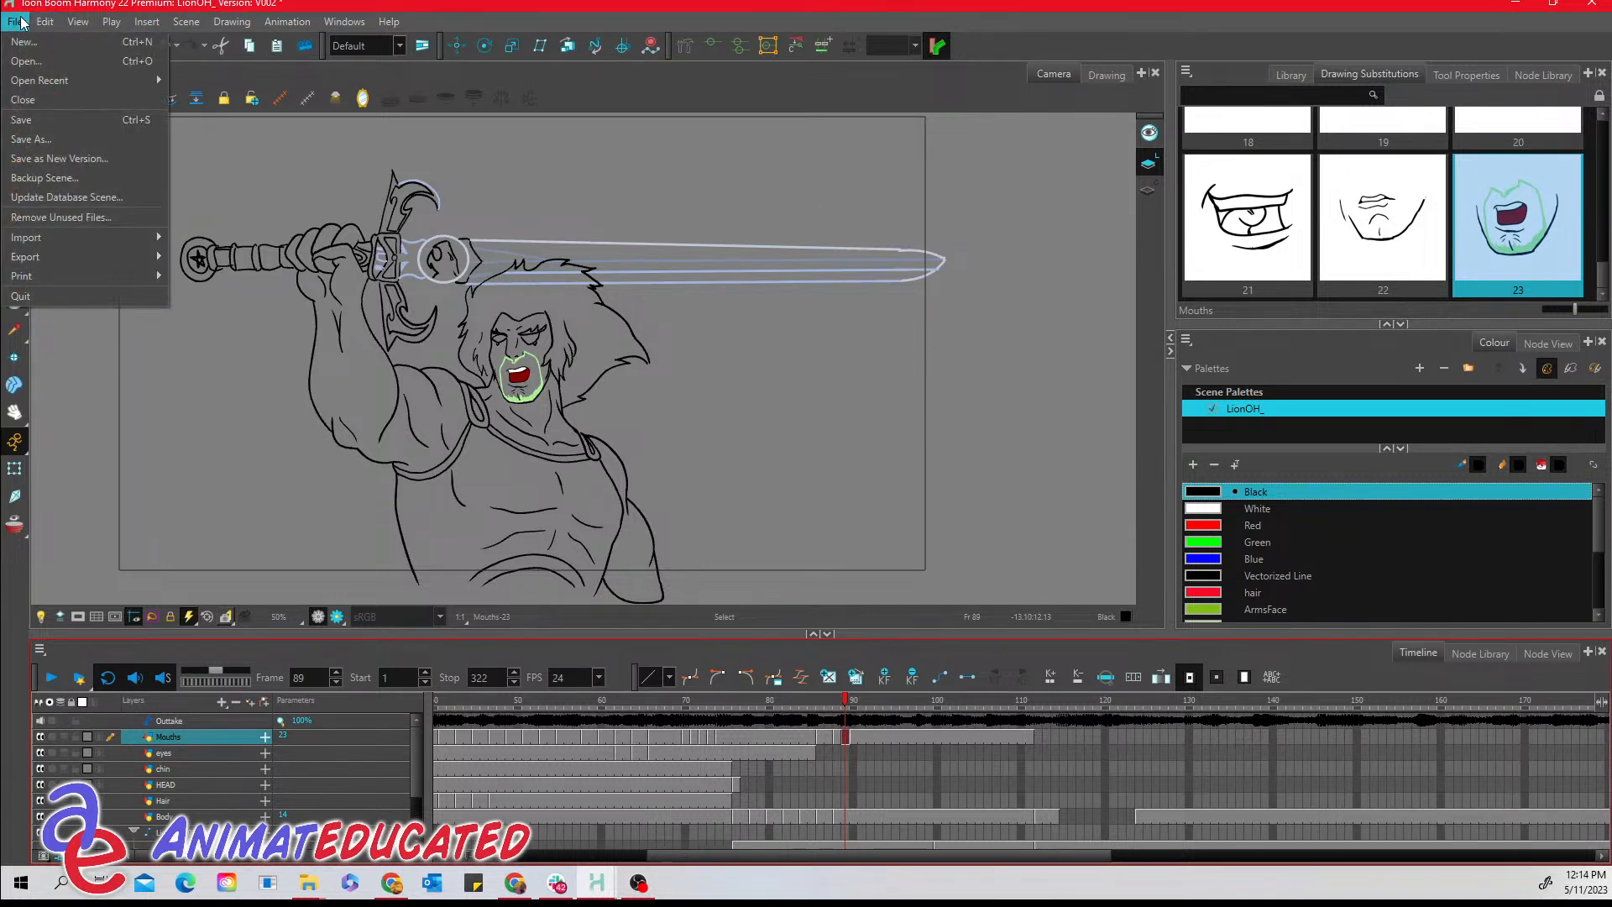
pyautogui.click(75, 163)
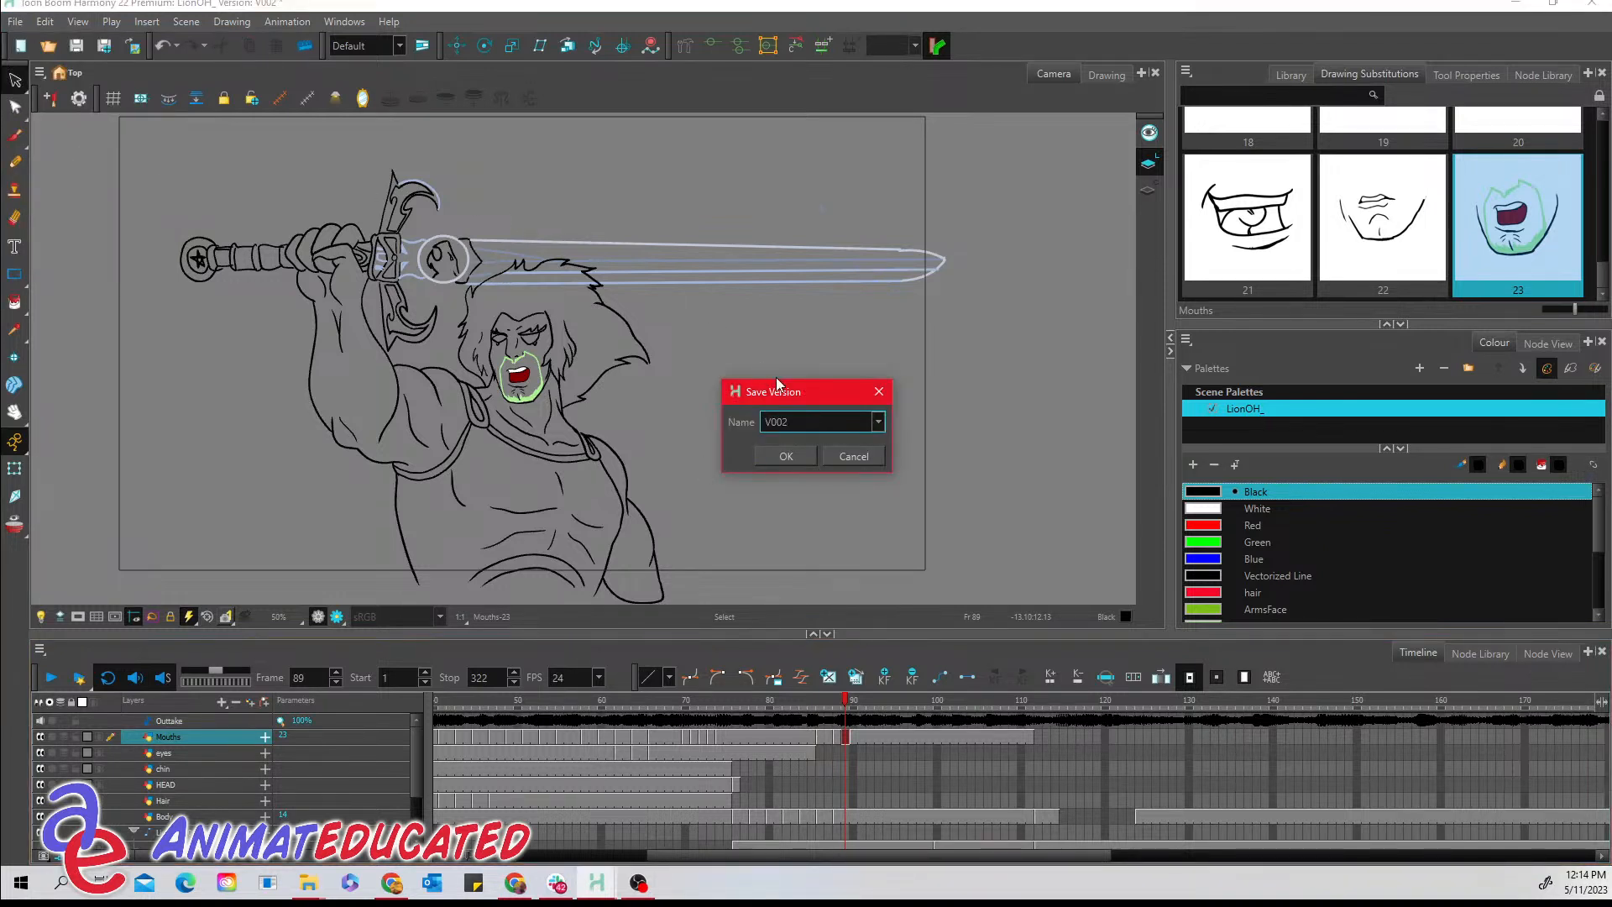
pyautogui.moveTo(784, 424); pyautogui.dragTo(788, 424)
pyautogui.write('3')
pyautogui.click(805, 454)
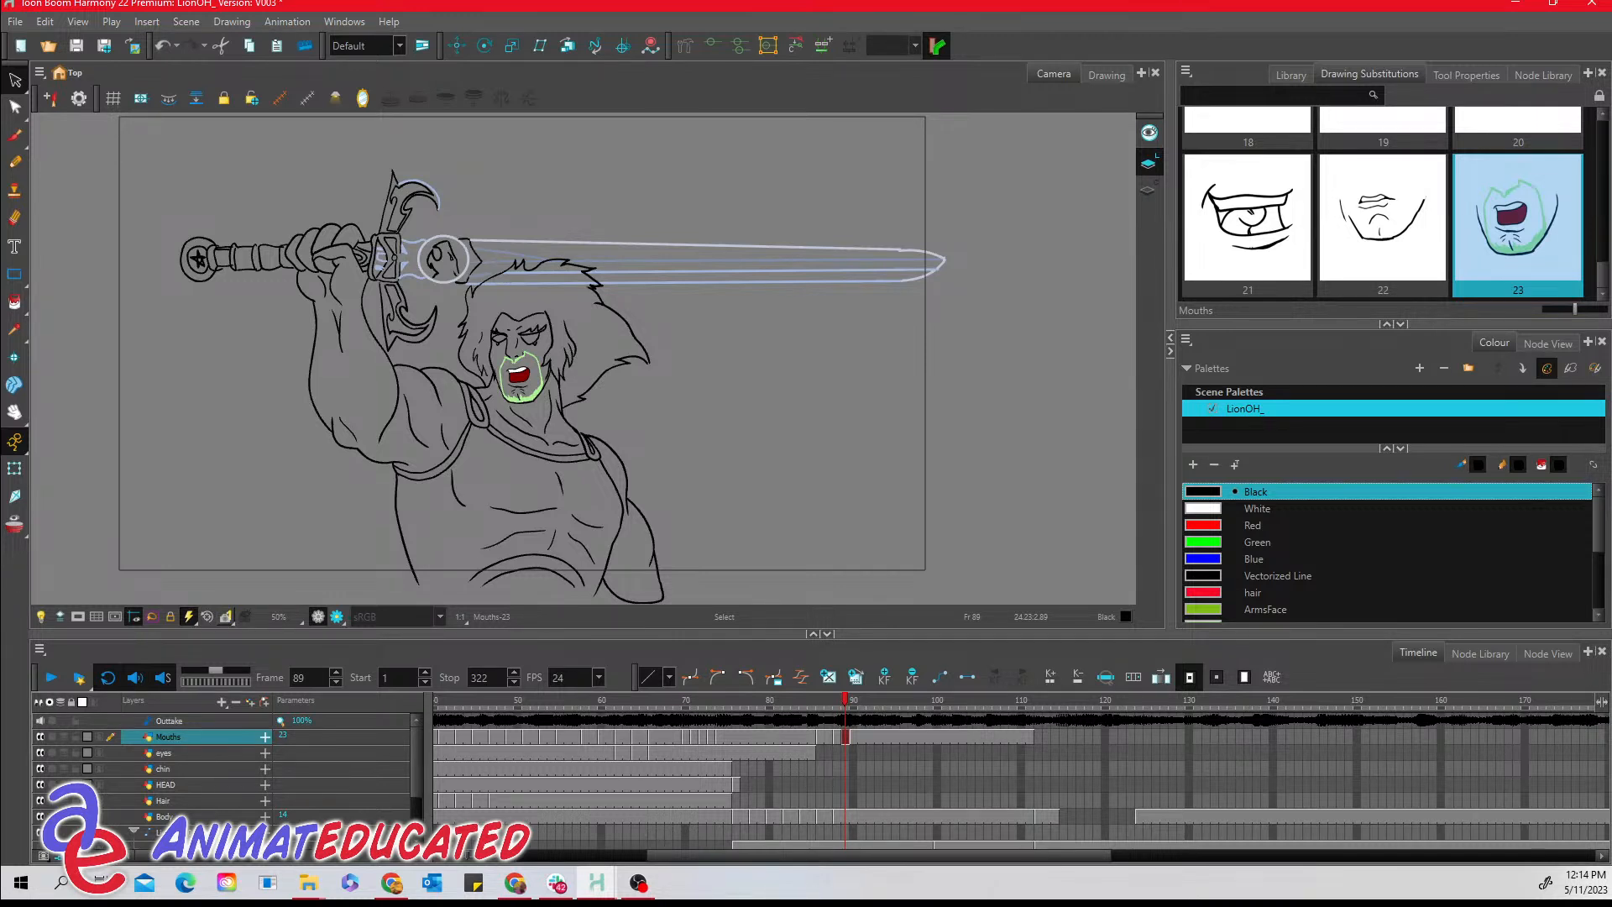
# - Scrub the timeline from around frame 74 to frame 95 to review the mouth shapes against the audio
pyautogui.hotkey('alt', 'Tab')
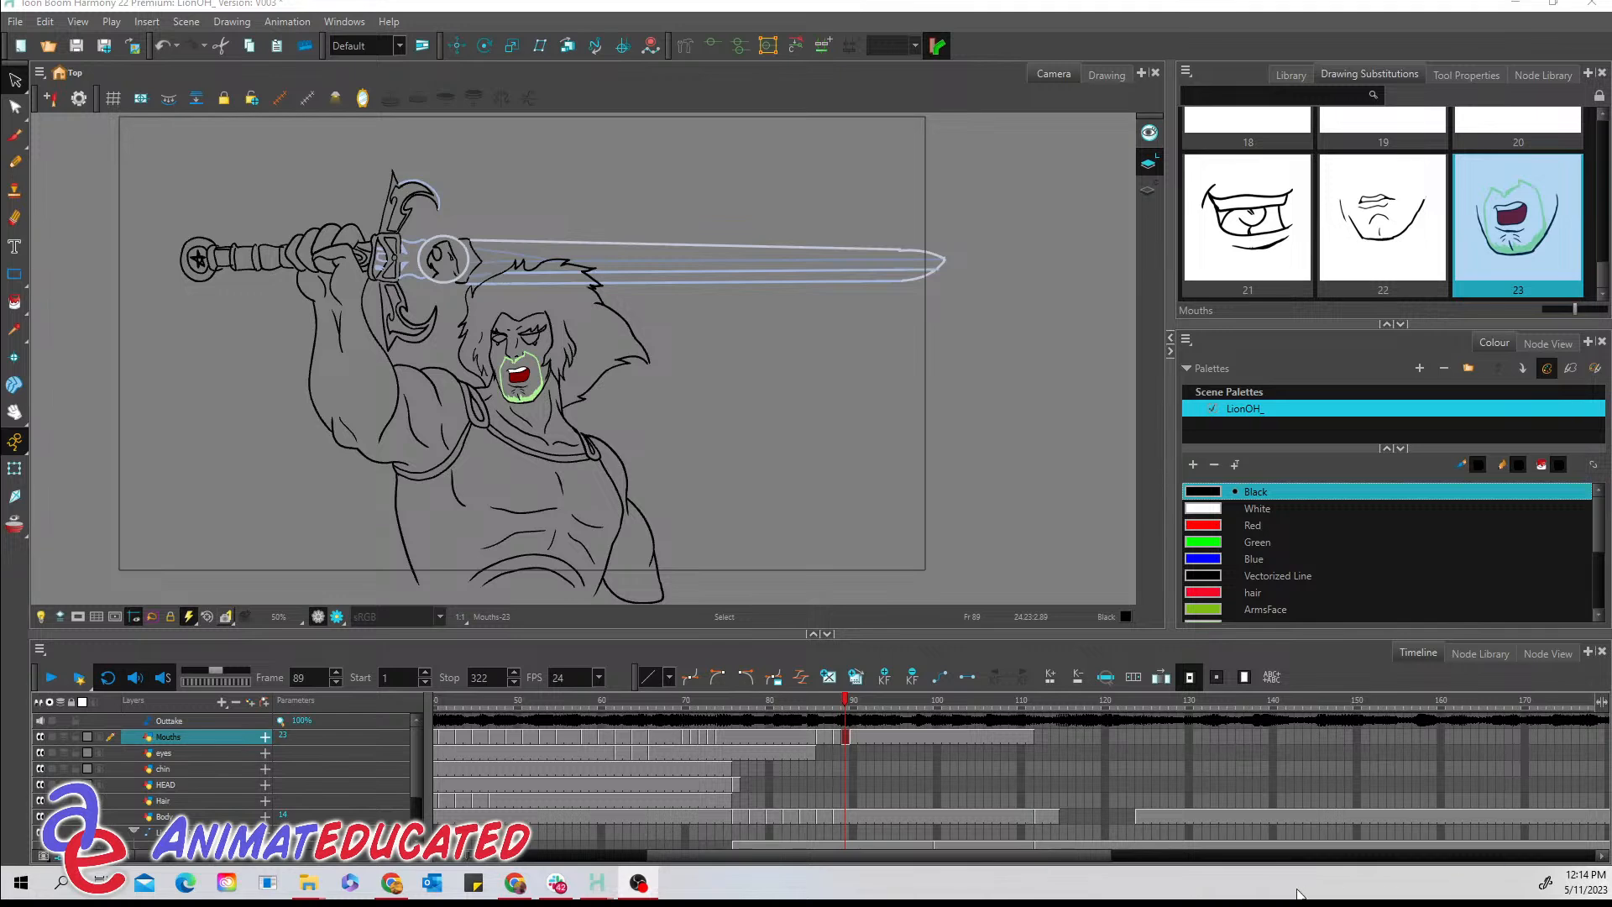
pyautogui.click(711, 708)
pyautogui.moveTo(711, 708)
pyautogui.mouseDown()
pyautogui.moveTo(682, 708)
pyautogui.moveTo(723, 709)
pyautogui.mouseUp()
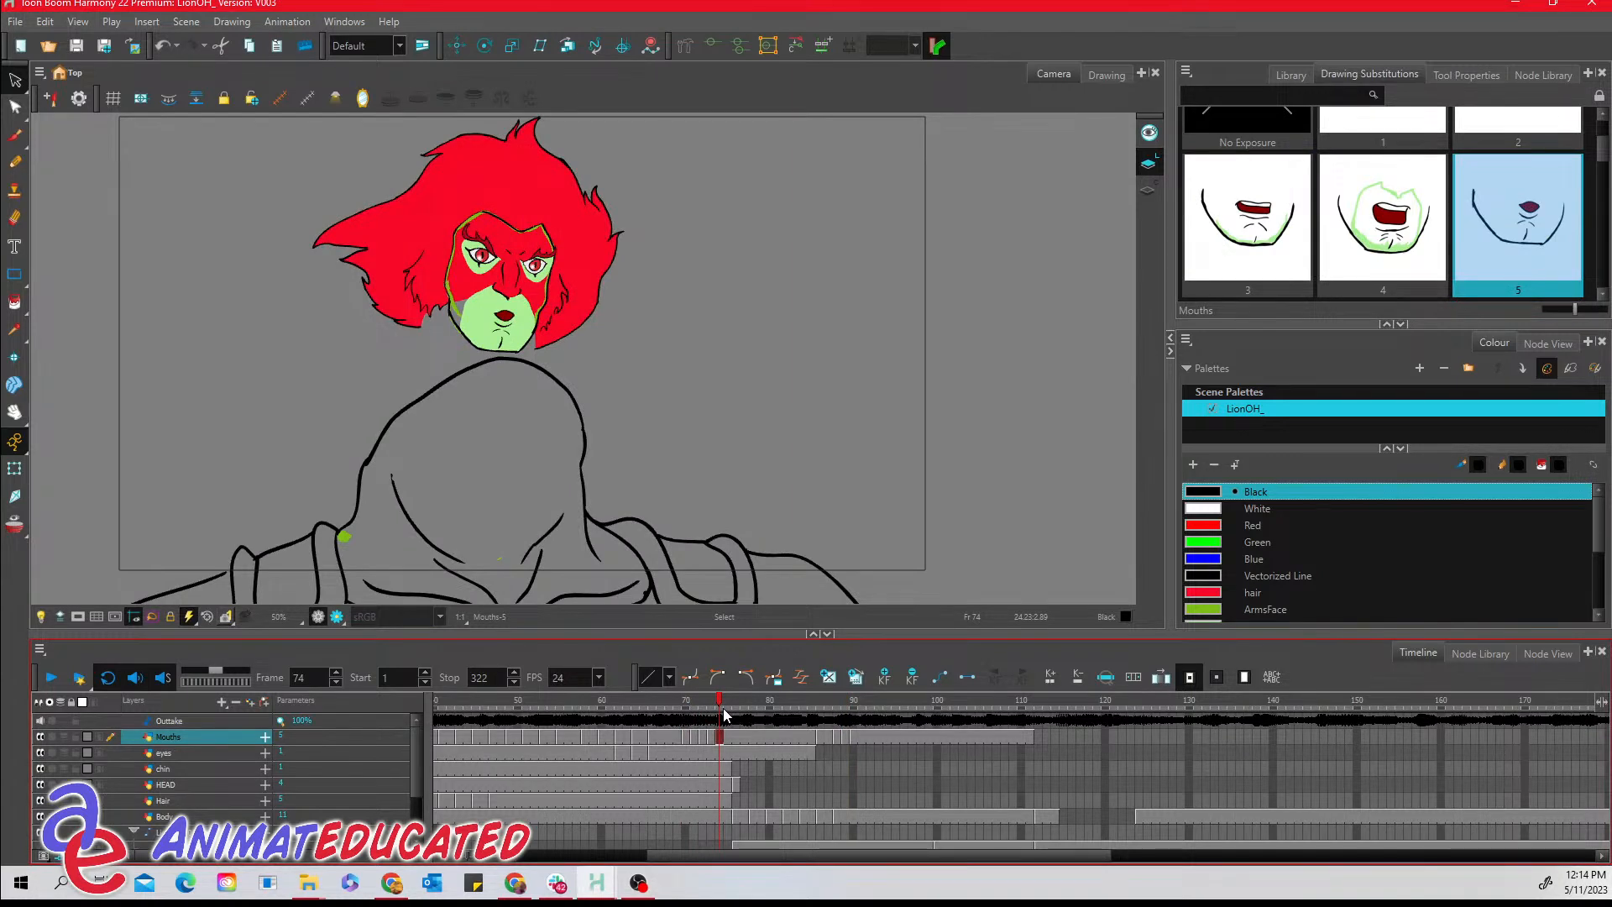
pyautogui.moveTo(726, 714); pyautogui.dragTo(844, 705)
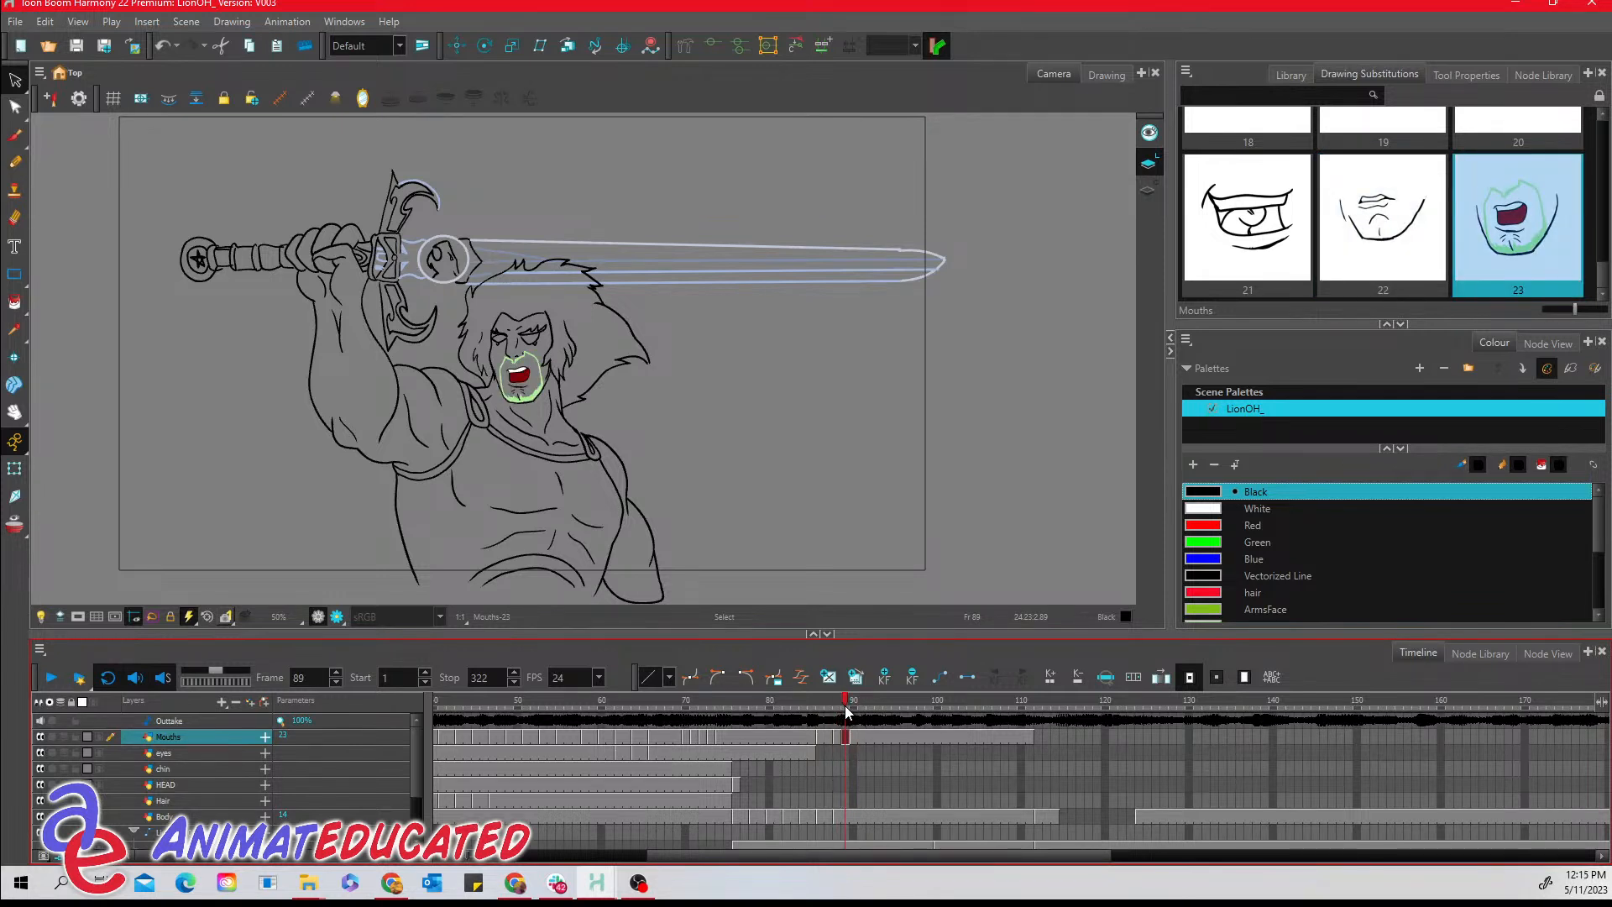
pyautogui.moveTo(845, 710); pyautogui.dragTo(896, 704)
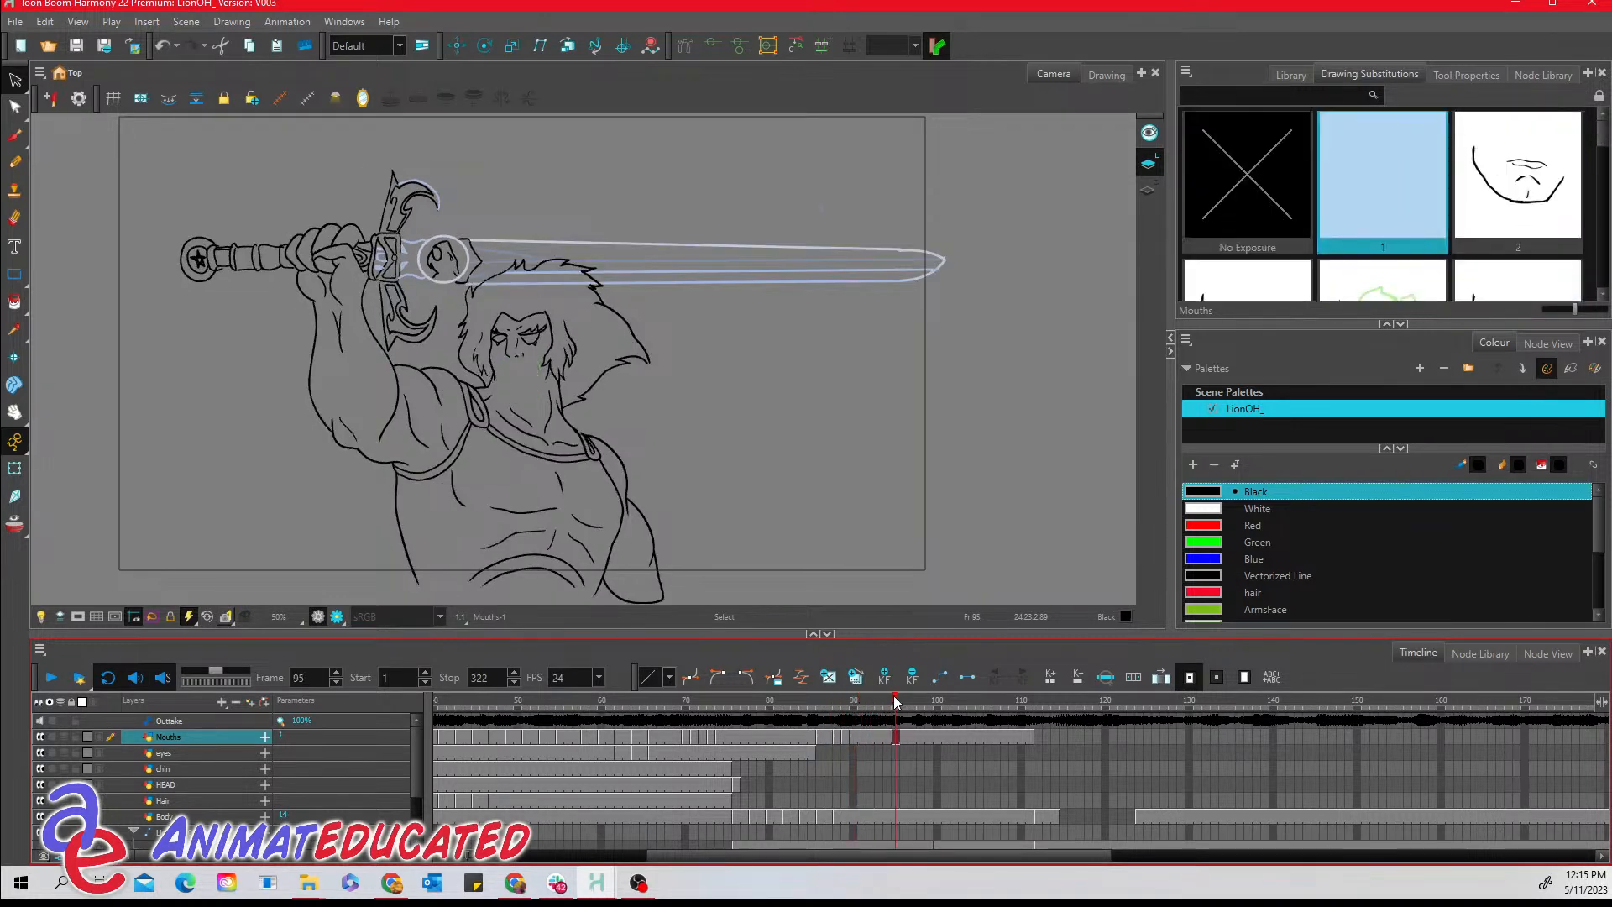